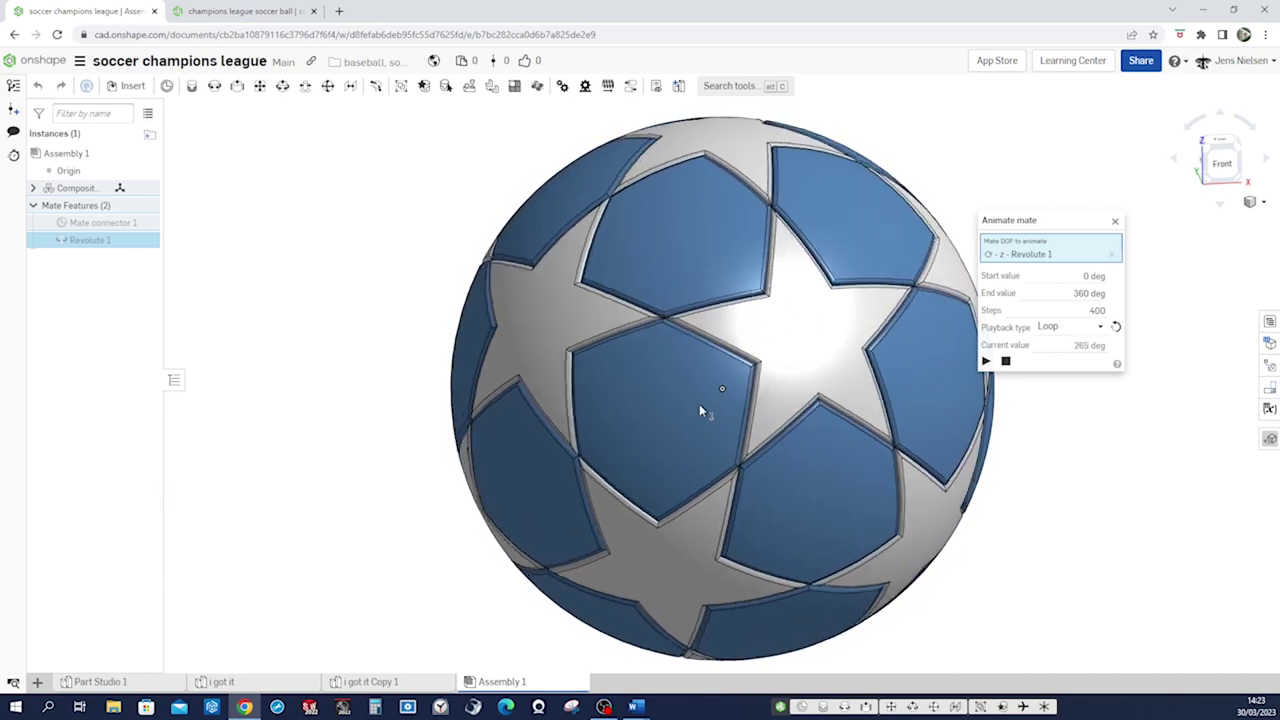
# - Stop the mate animation, open the "i got it Copy 1" part studio and roll its feature history back to just after Sketch 1
pyautogui.click(1006, 361)
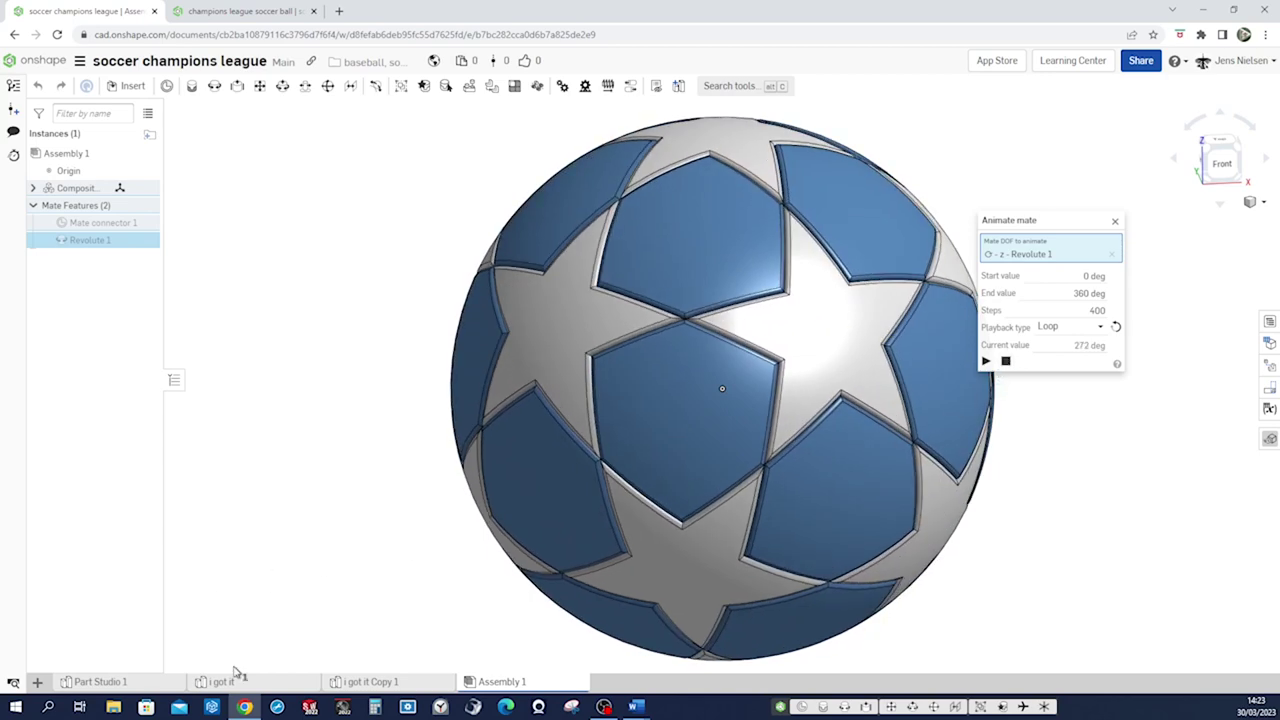
pyautogui.click(348, 684)
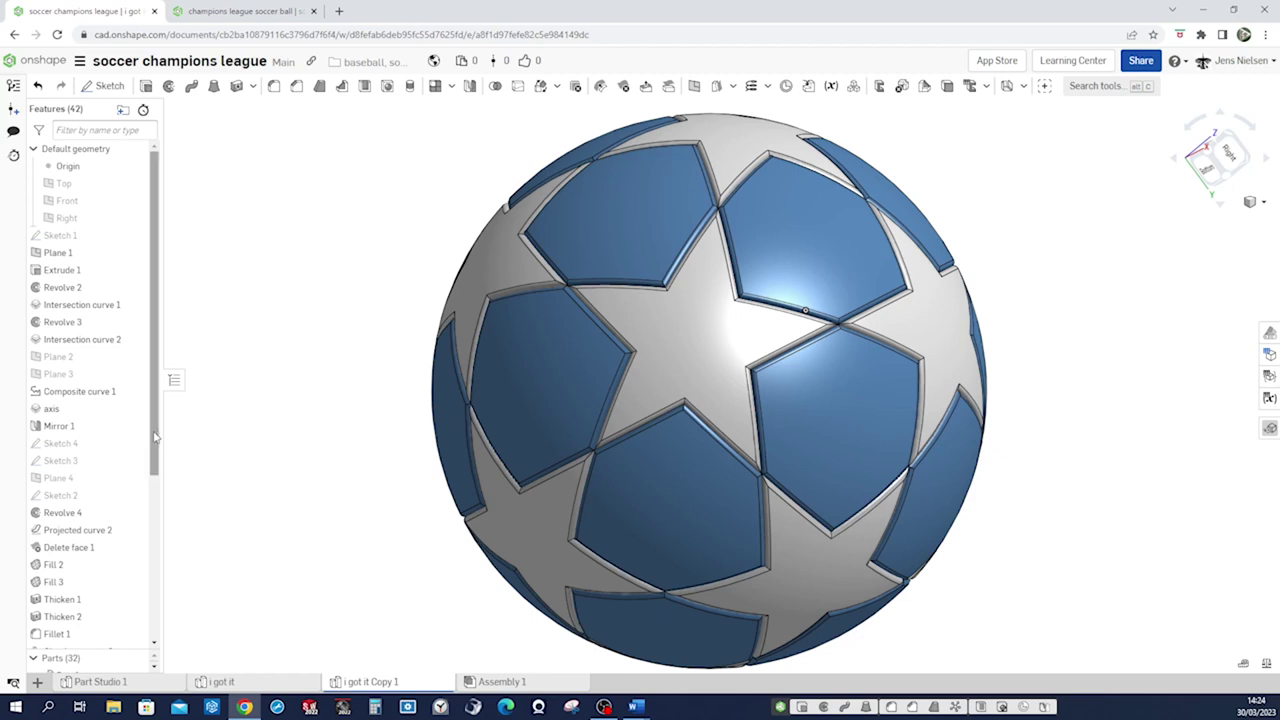
pyautogui.moveTo(155, 437); pyautogui.dragTo(106, 206)
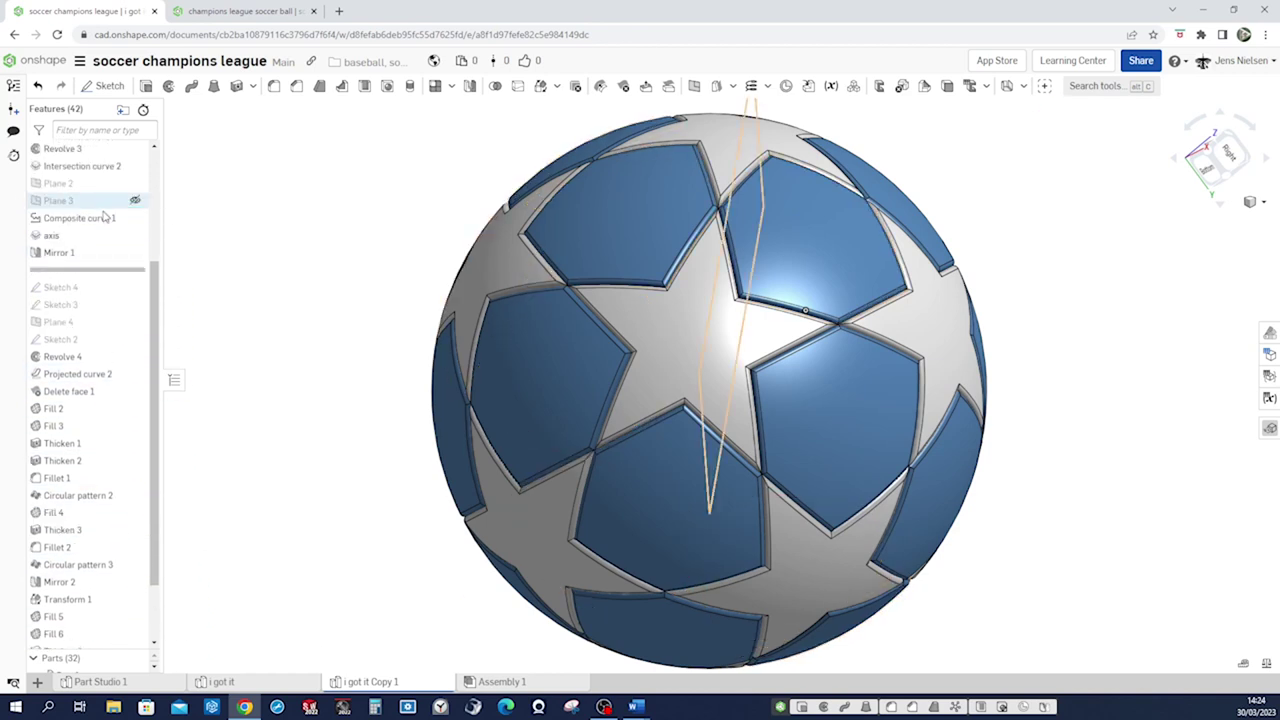
pyautogui.scroll(2, 156, 333)
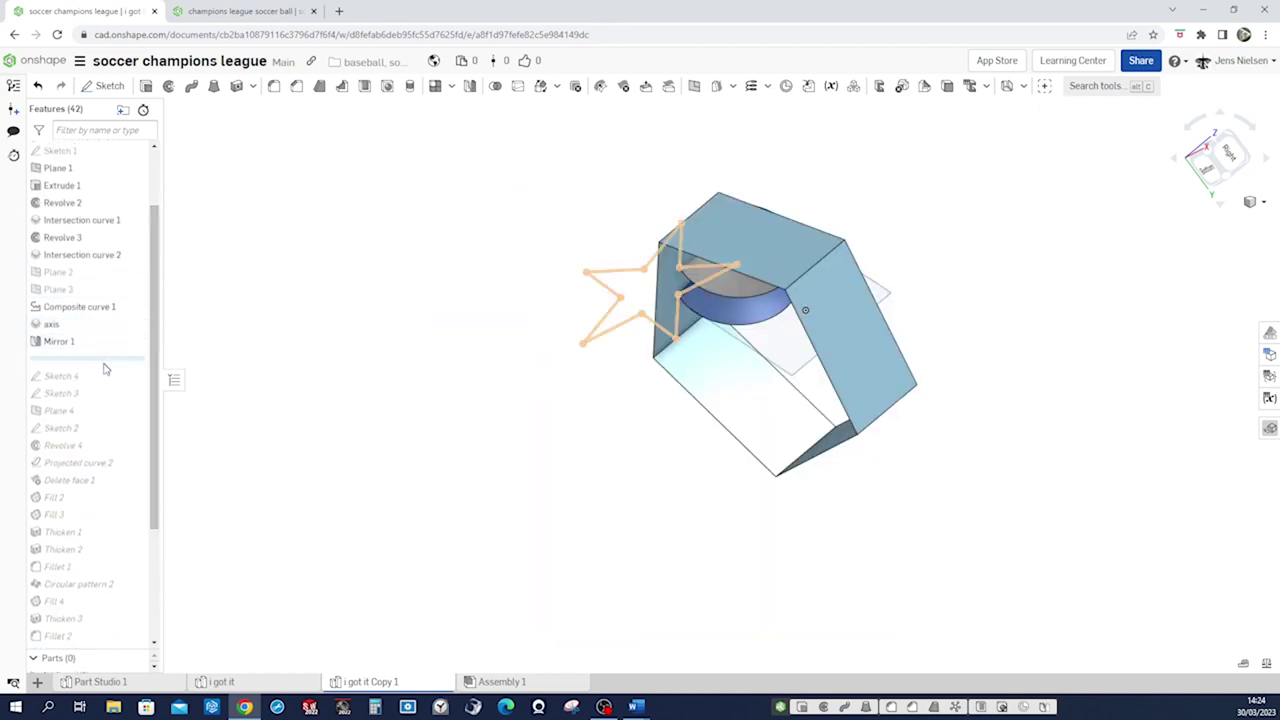
pyautogui.moveTo(105, 359)
pyautogui.mouseDown()
pyautogui.moveTo(99, 206)
pyautogui.moveTo(94, 239)
pyautogui.moveTo(134, 251)
pyautogui.mouseUp()
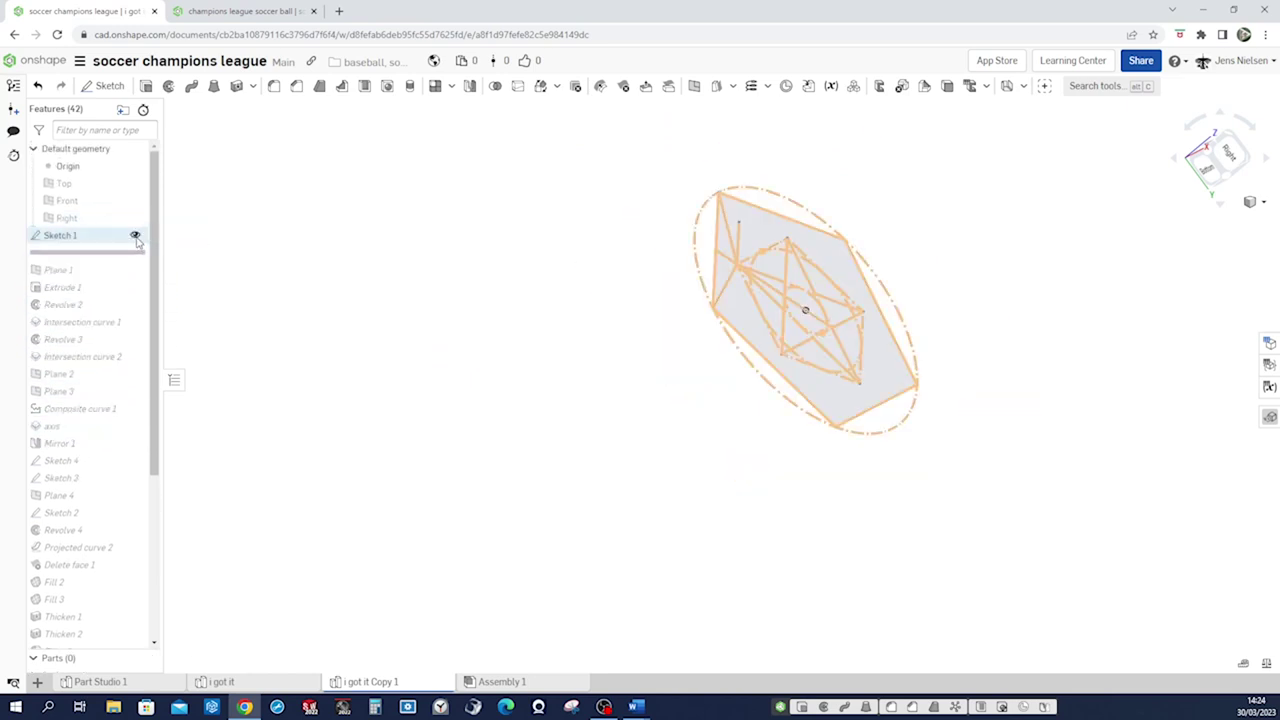
# - Show Sketch 1 and examine its pentagon, inscribed star and construction circles from above
pyautogui.press('Left')
pyautogui.press('Left')
pyautogui.press('Left')
pyautogui.press('Left')
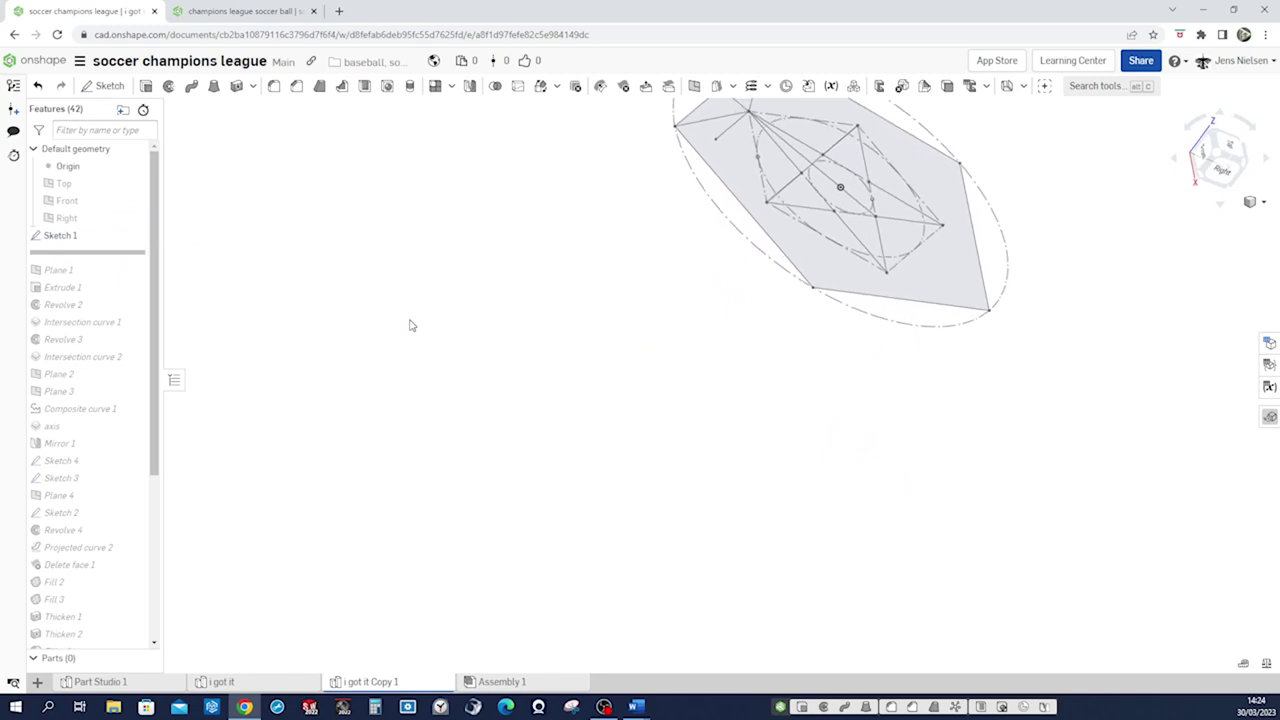
pyautogui.press('Left')
pyautogui.press('Left')
pyautogui.press('Left')
pyautogui.press('Left')
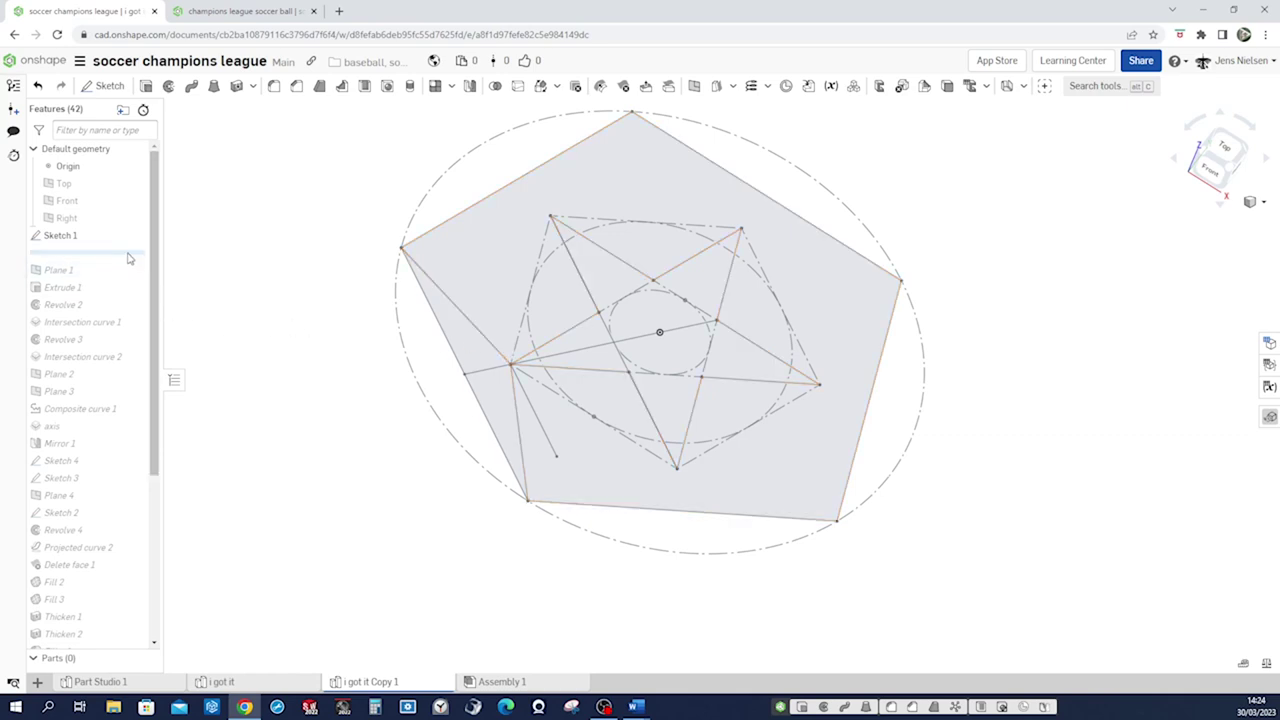
# - Roll the feature history forward one feature at a time from Plane 1 through Intersection curve 1, showing Plane 1
pyautogui.moveTo(127, 279); pyautogui.dragTo(112, 270)
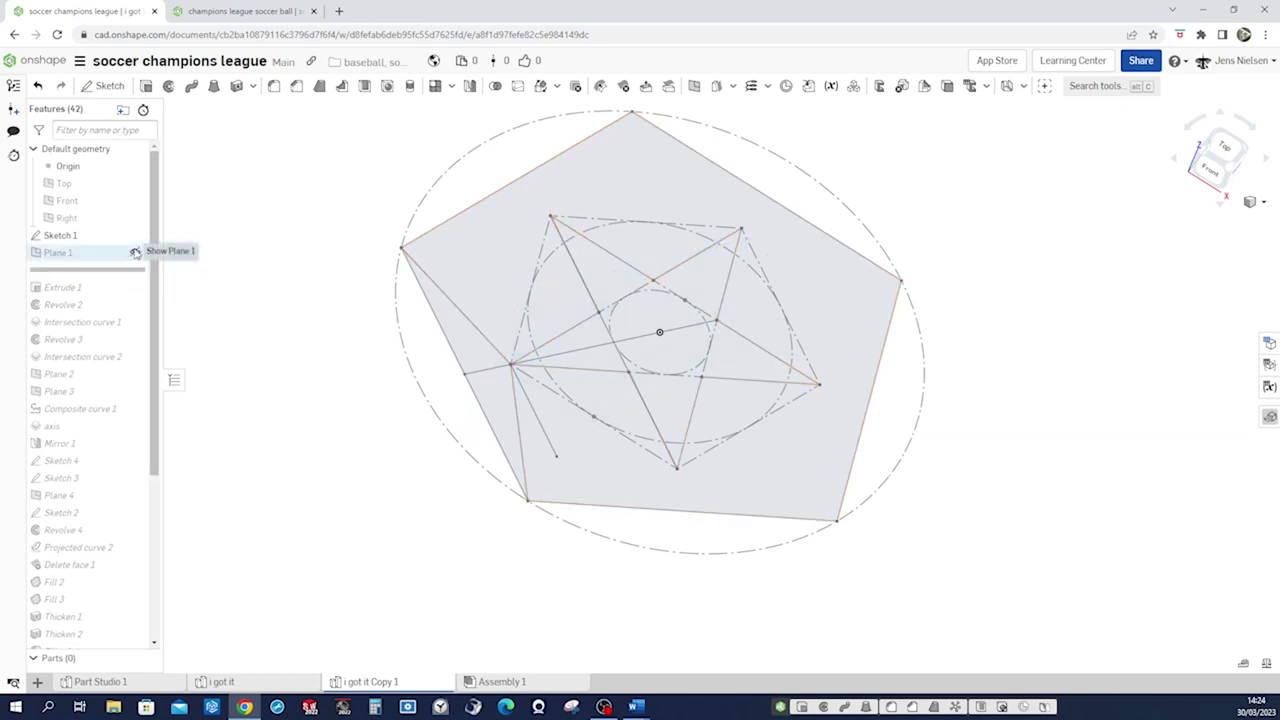
pyautogui.moveTo(200, 300); pyautogui.dragTo(585, 295, button='right')
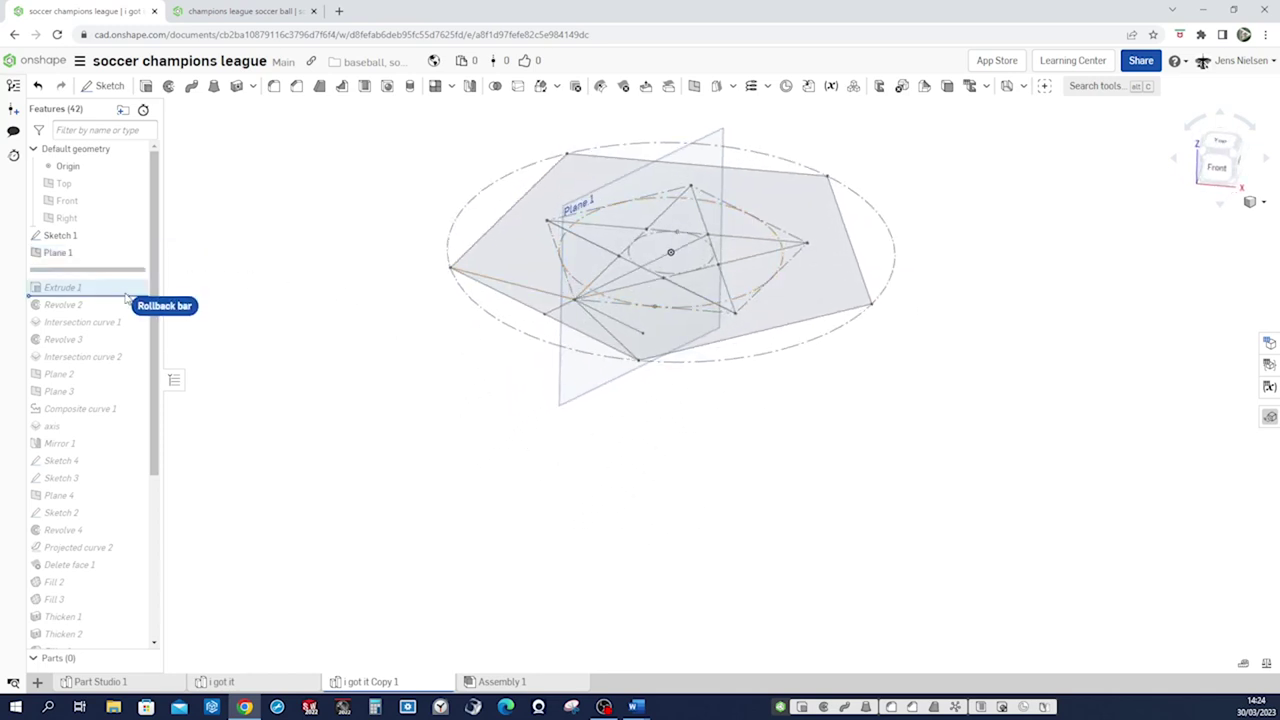
pyautogui.moveTo(127, 298); pyautogui.dragTo(133, 298)
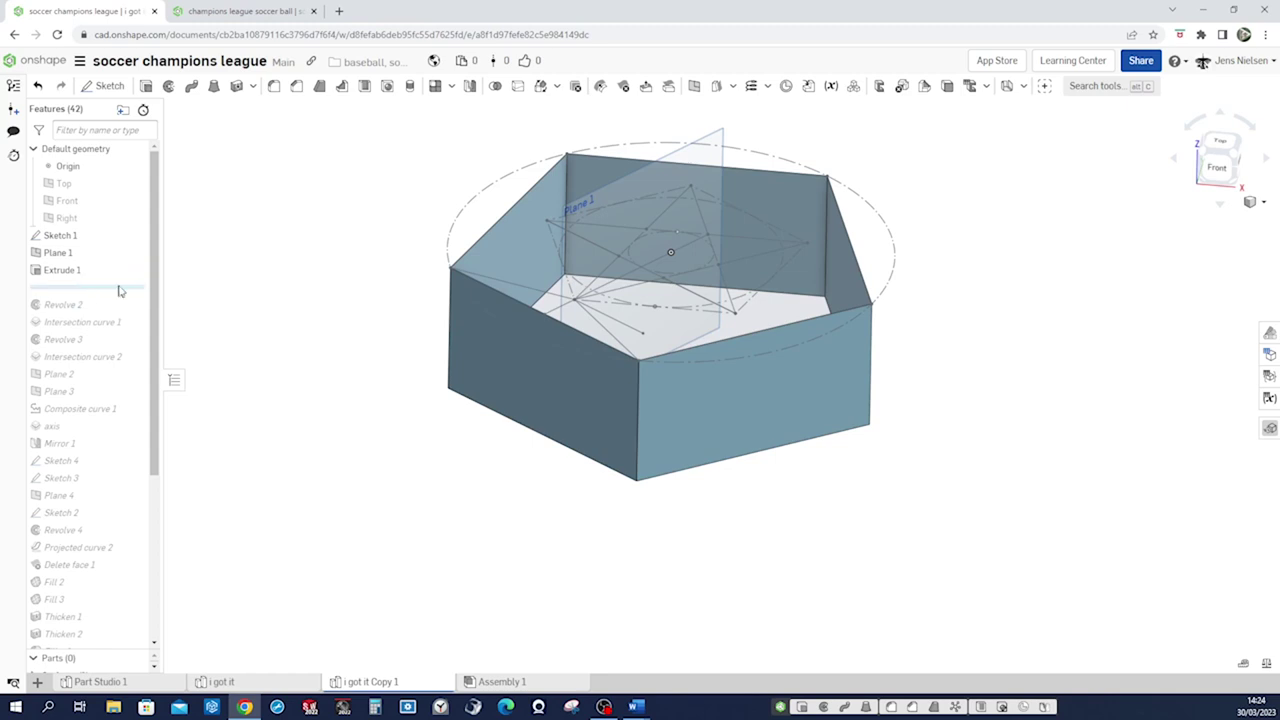
pyautogui.moveTo(118, 313); pyautogui.dragTo(118, 313)
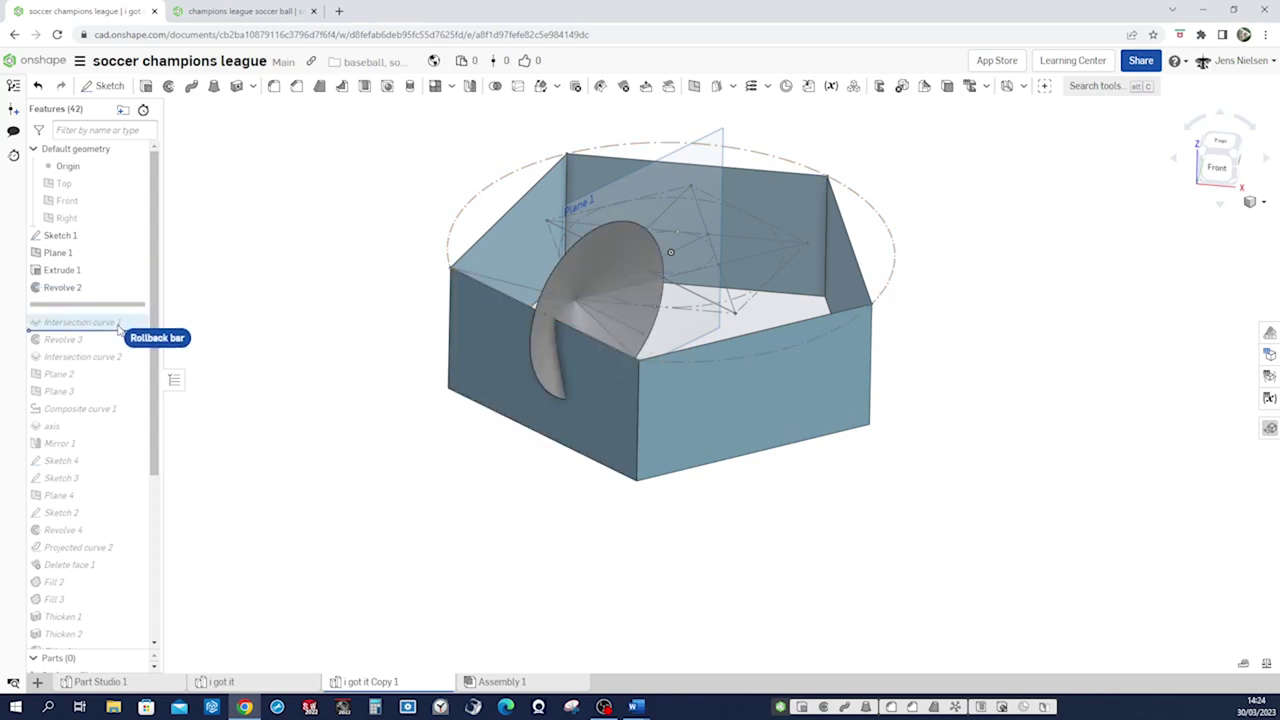
pyautogui.moveTo(520, 377); pyautogui.dragTo(673, 398, button='right')
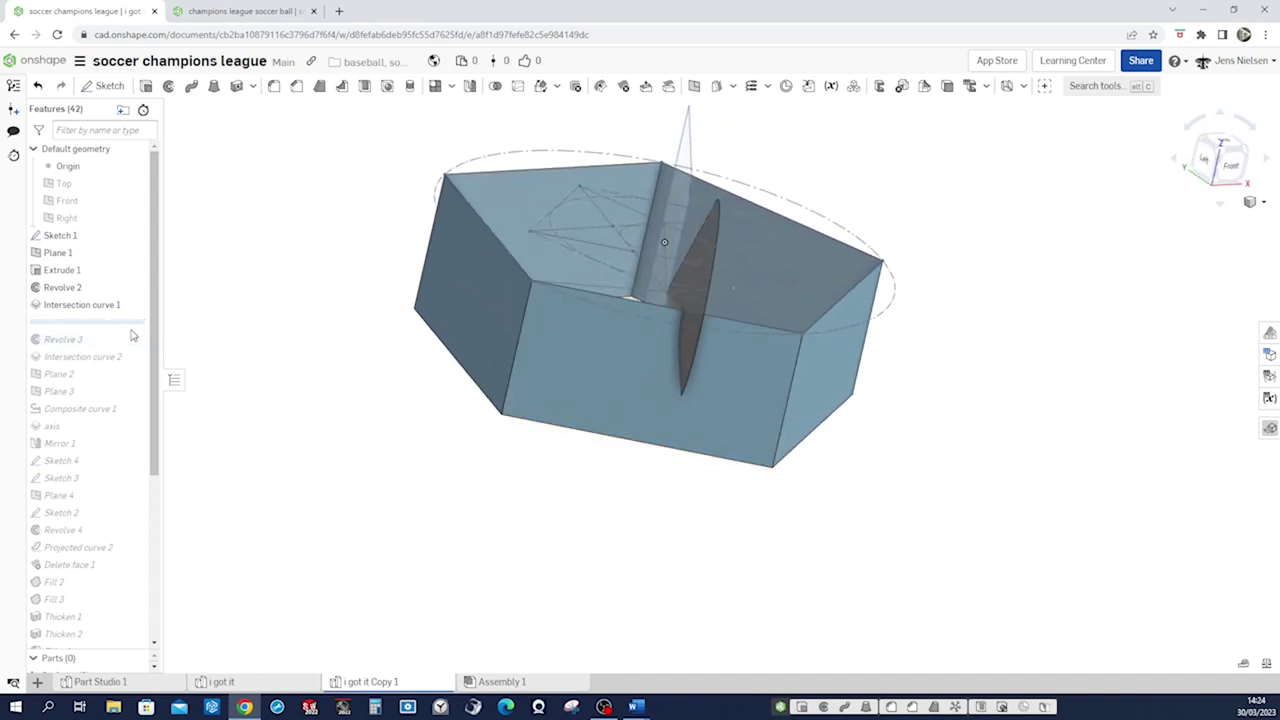
# - Advance the history through Revolve 3, Intersection curve 2 and Composite curve 1 to the axis feature, and highlight the axis
pyautogui.moveTo(128, 323); pyautogui.dragTo(133, 381)
pyautogui.moveTo(376, 397); pyautogui.dragTo(520, 400, button='right')
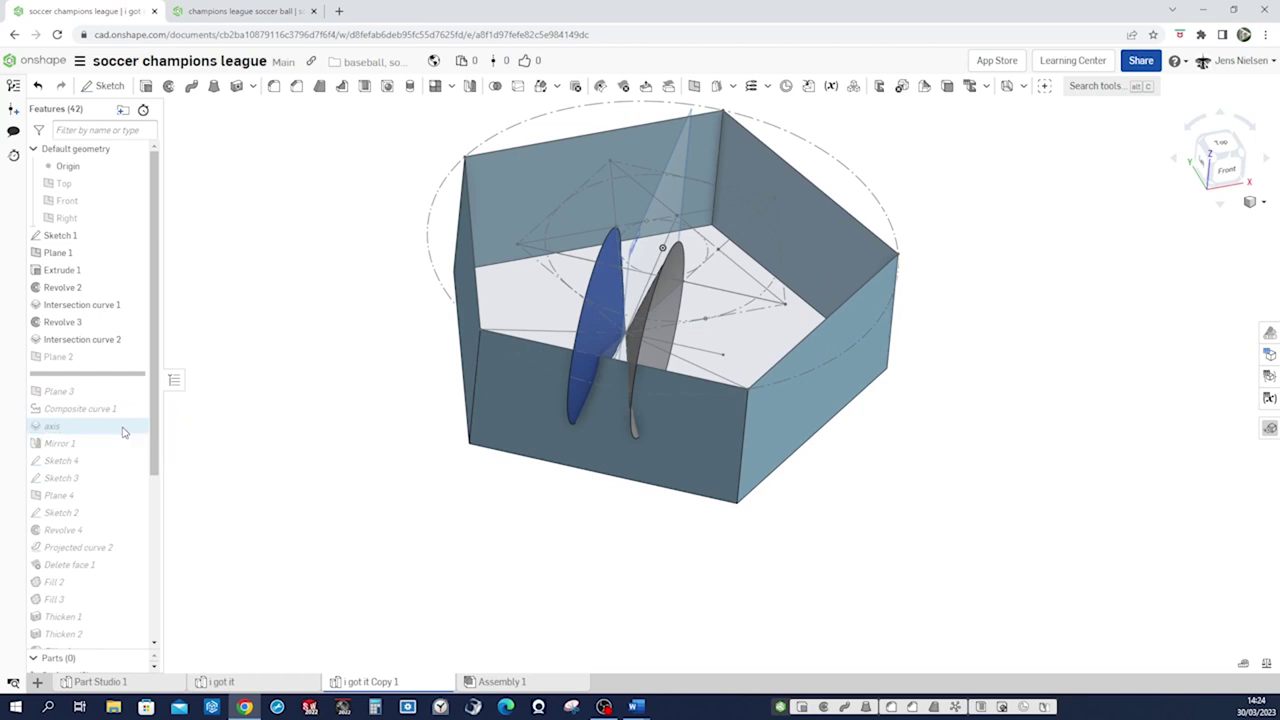
pyautogui.moveTo(349, 470); pyautogui.dragTo(340, 408, button='right')
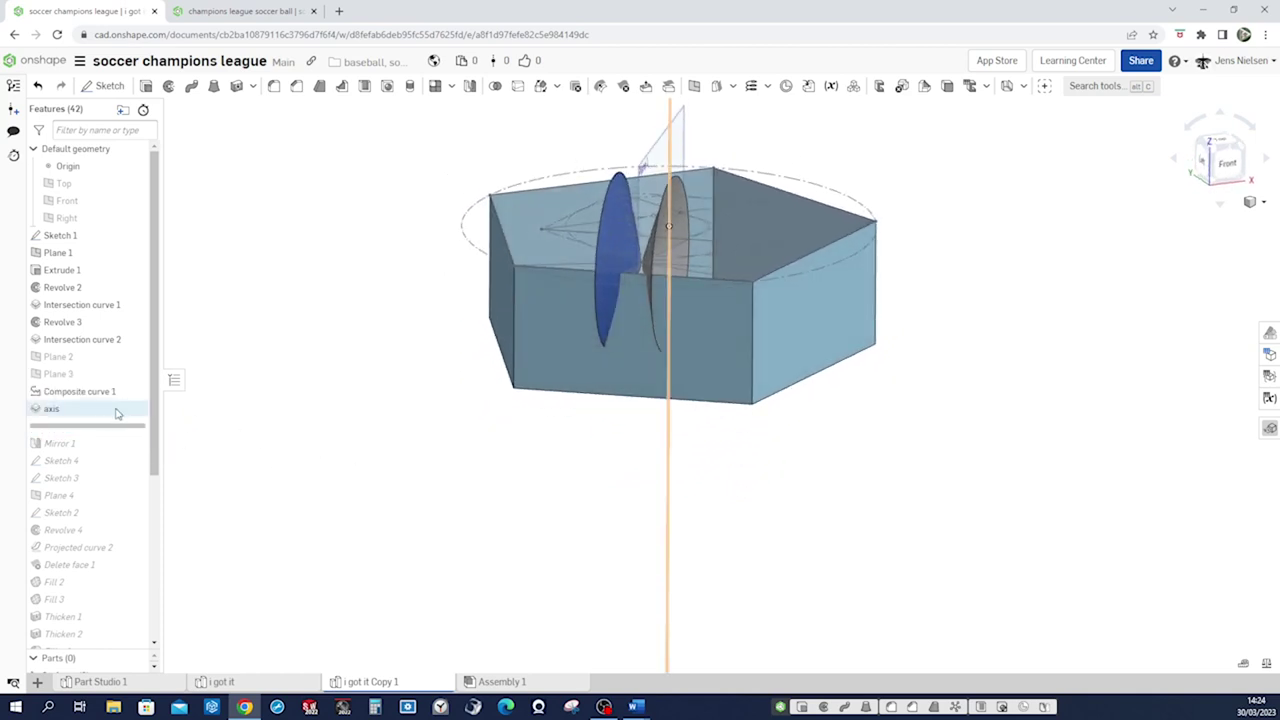
pyautogui.moveTo(742, 352); pyautogui.dragTo(697, 432, button='right')
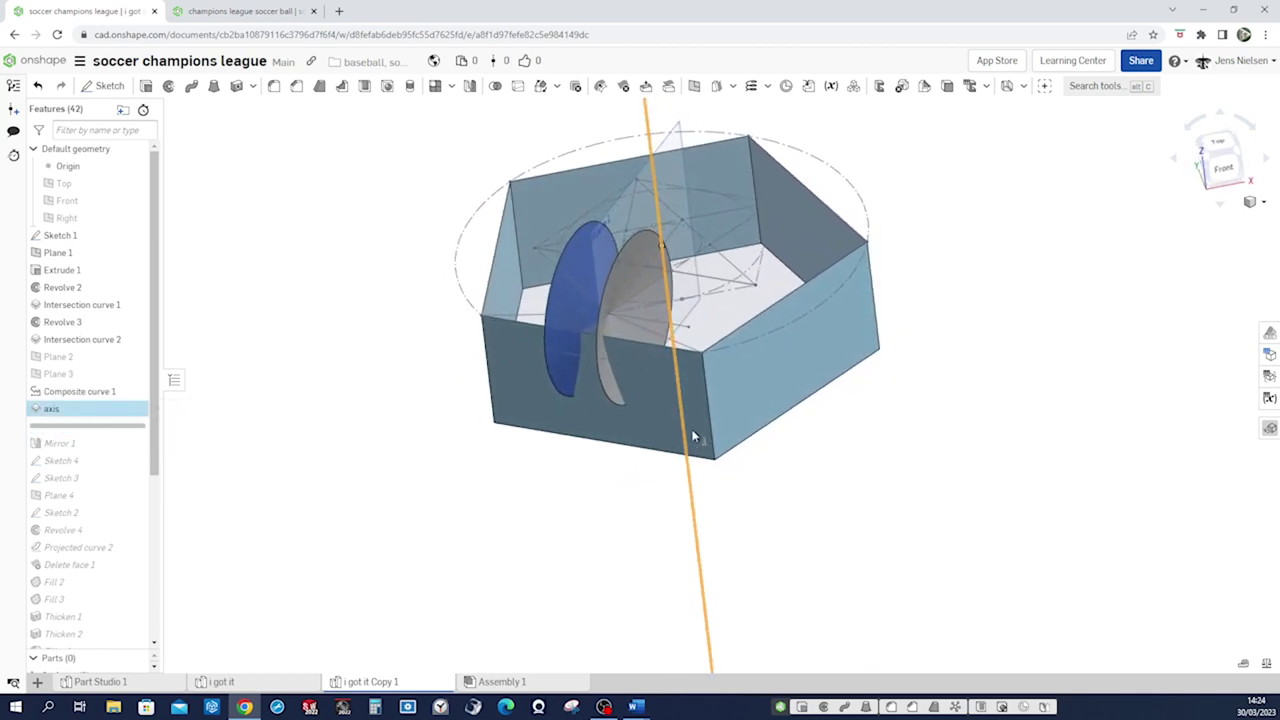
# - Roll the history forward past Mirror 1 to Plane 4, highlighting Composite curve 1, Sketch 4 and Sketch 3 for inspection
pyautogui.moveTo(133, 432); pyautogui.dragTo(131, 456)
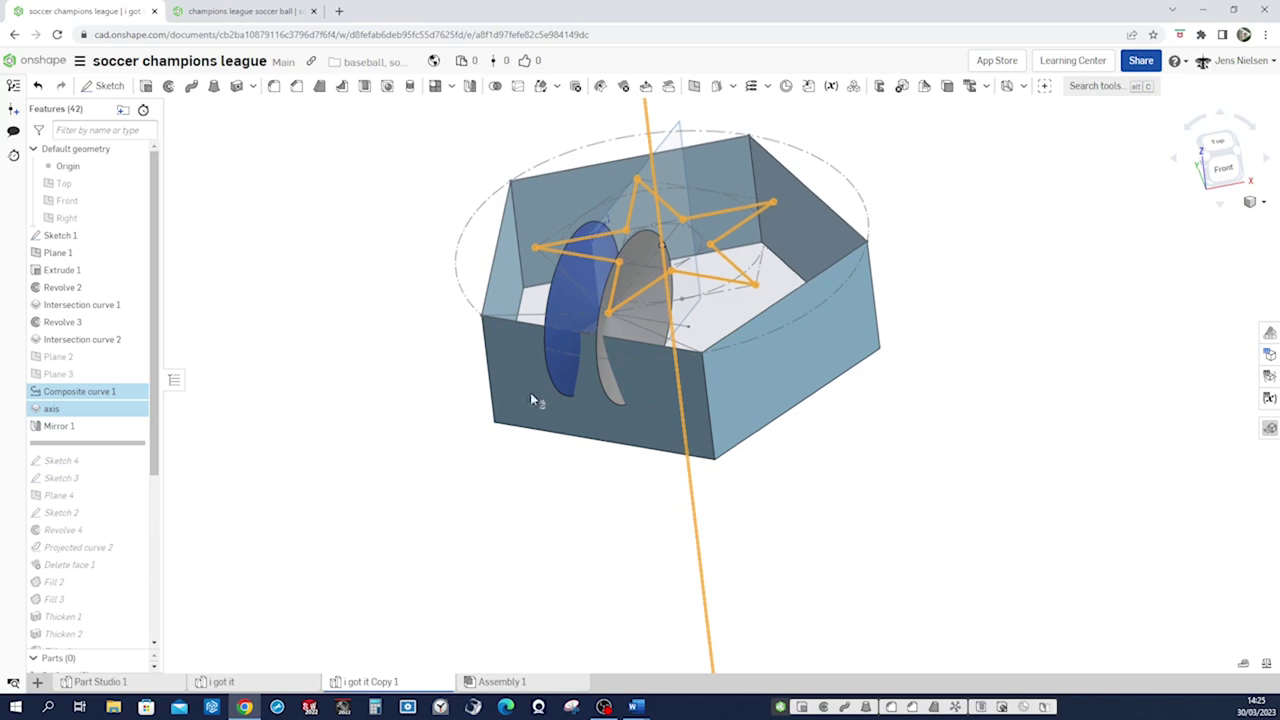
pyautogui.moveTo(530, 400); pyautogui.dragTo(586, 428, button='right')
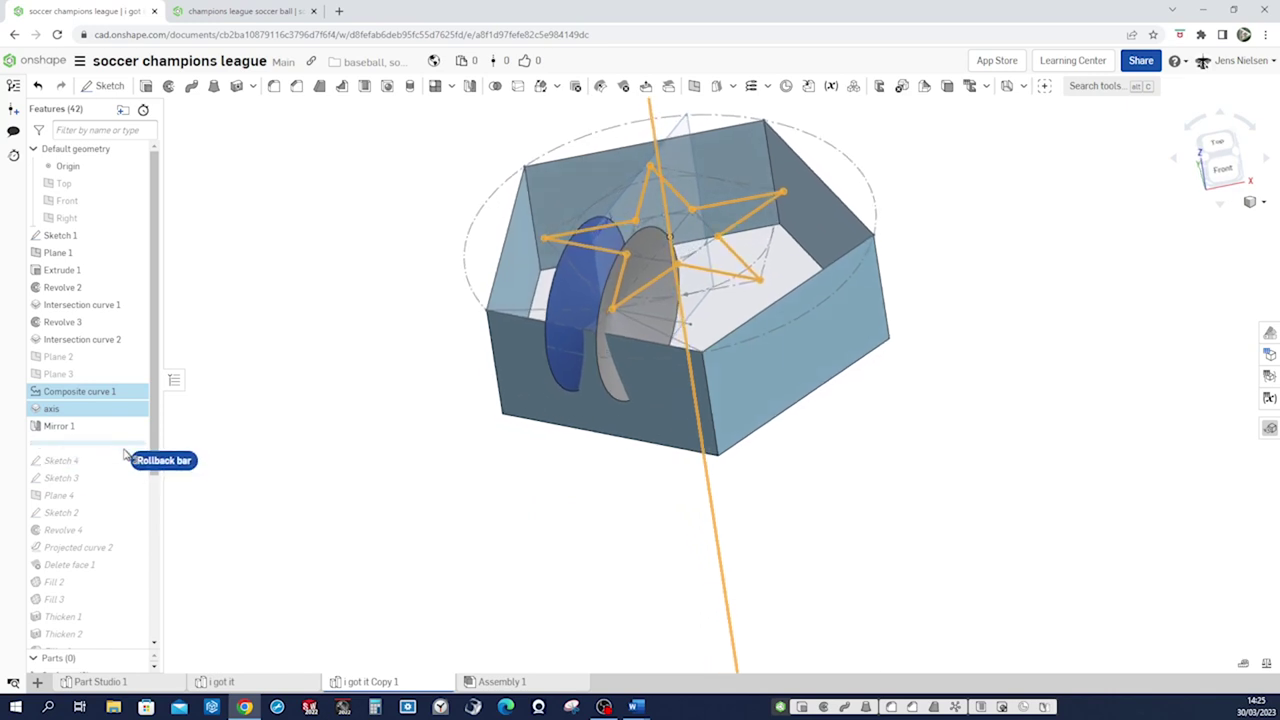
pyautogui.moveTo(90, 450)
pyautogui.mouseDown()
pyautogui.moveTo(109, 450)
pyautogui.moveTo(139, 506)
pyautogui.moveTo(216, 508)
pyautogui.mouseUp()
pyautogui.press('y')
pyautogui.moveTo(610, 541); pyautogui.dragTo(727, 434, button='right')
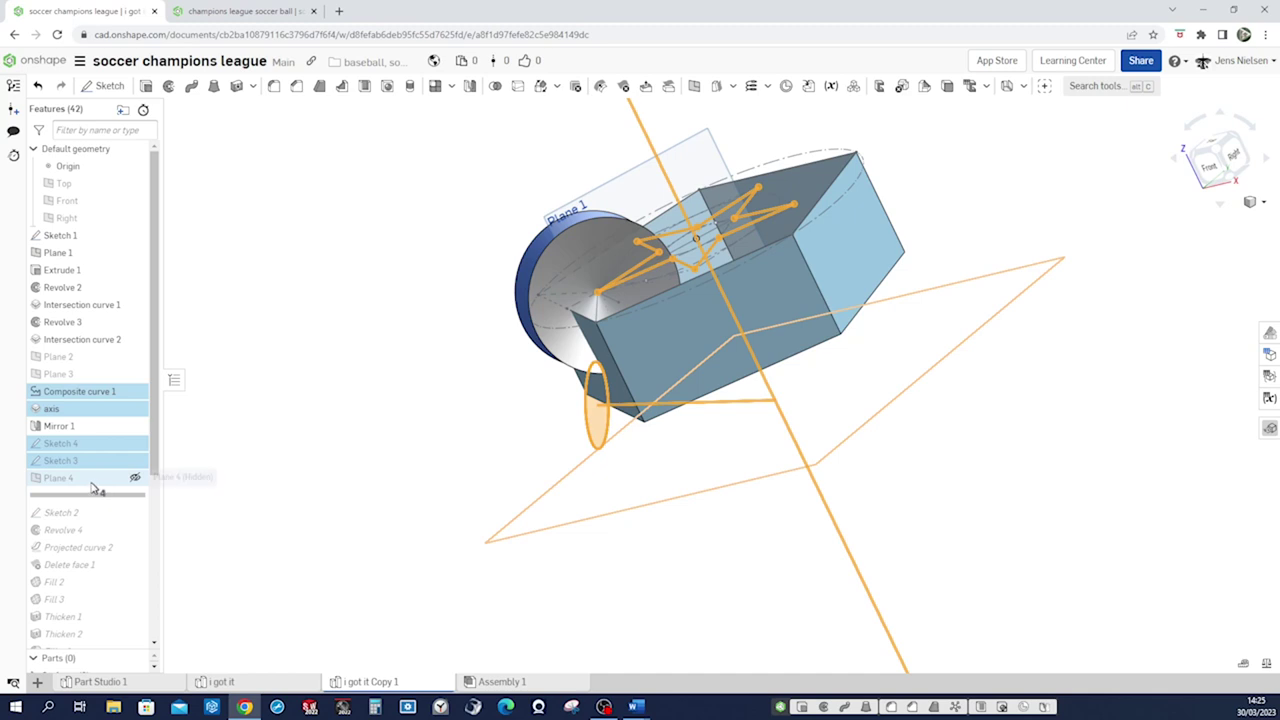
# - Highlight Plane 4, roll forward past Revolve 4 to Projected curve 2, and inspect the projected star curves on the revolved surface
pyautogui.scroll(-2, 140, 455)
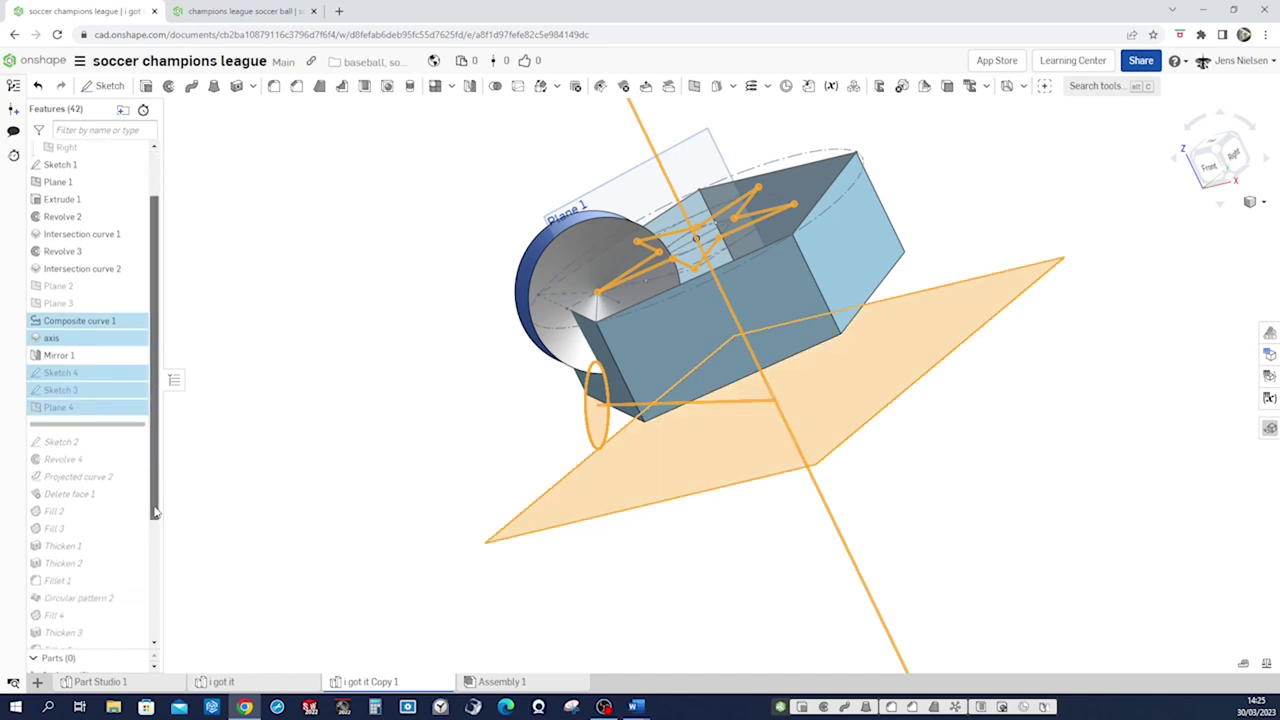
pyautogui.moveTo(122, 440); pyautogui.dragTo(124, 483)
pyautogui.press('space')
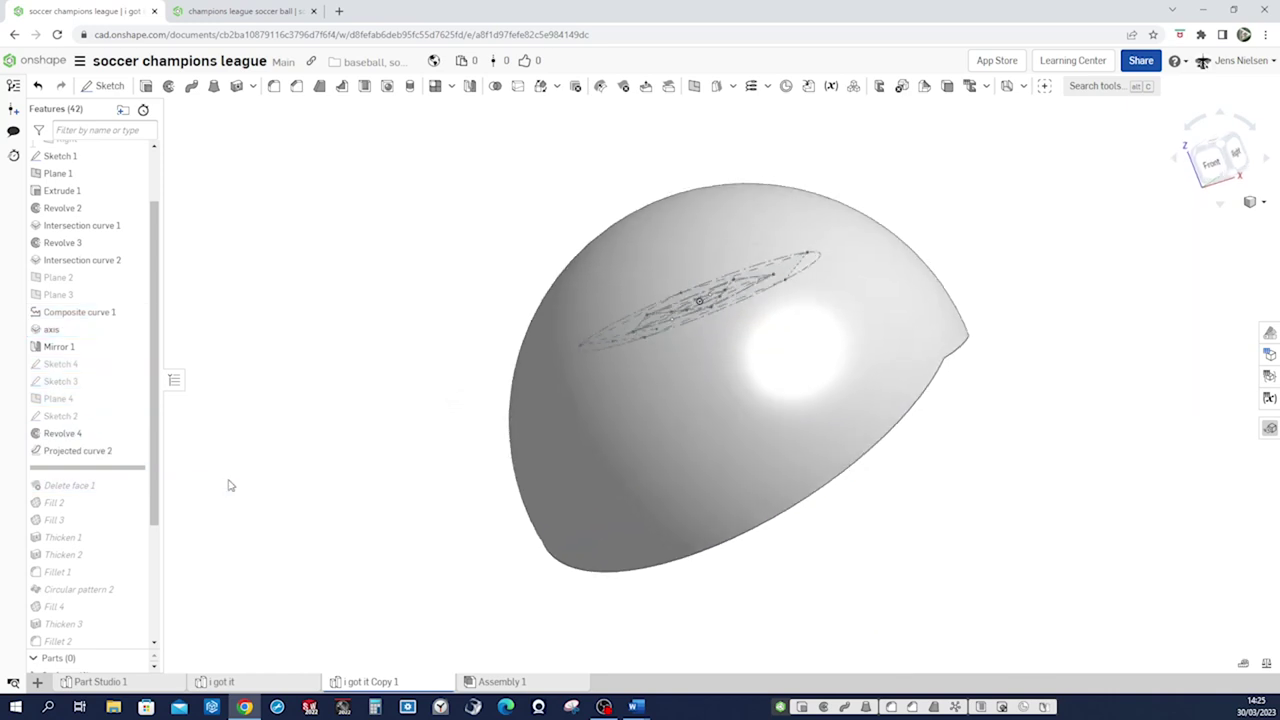
pyautogui.moveTo(1028, 512); pyautogui.dragTo(903, 457, button='right')
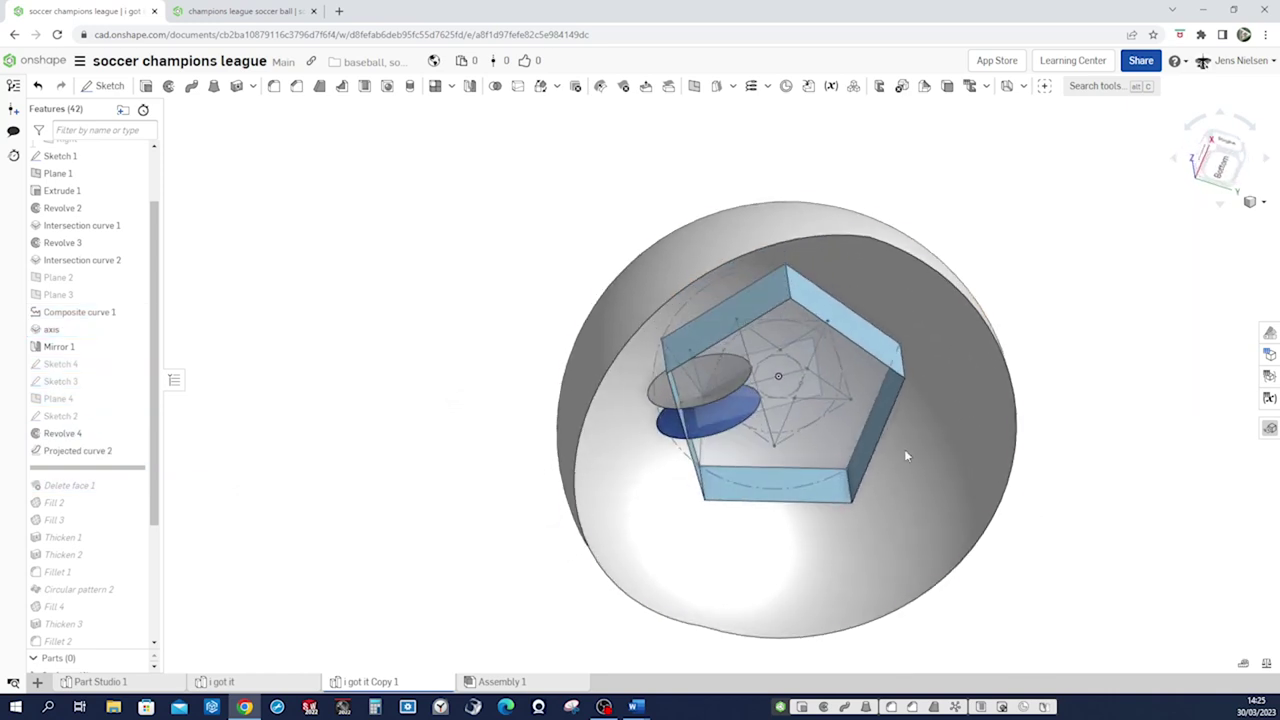
pyautogui.click(110, 452)
pyautogui.moveTo(800, 455); pyautogui.dragTo(585, 272, button='right')
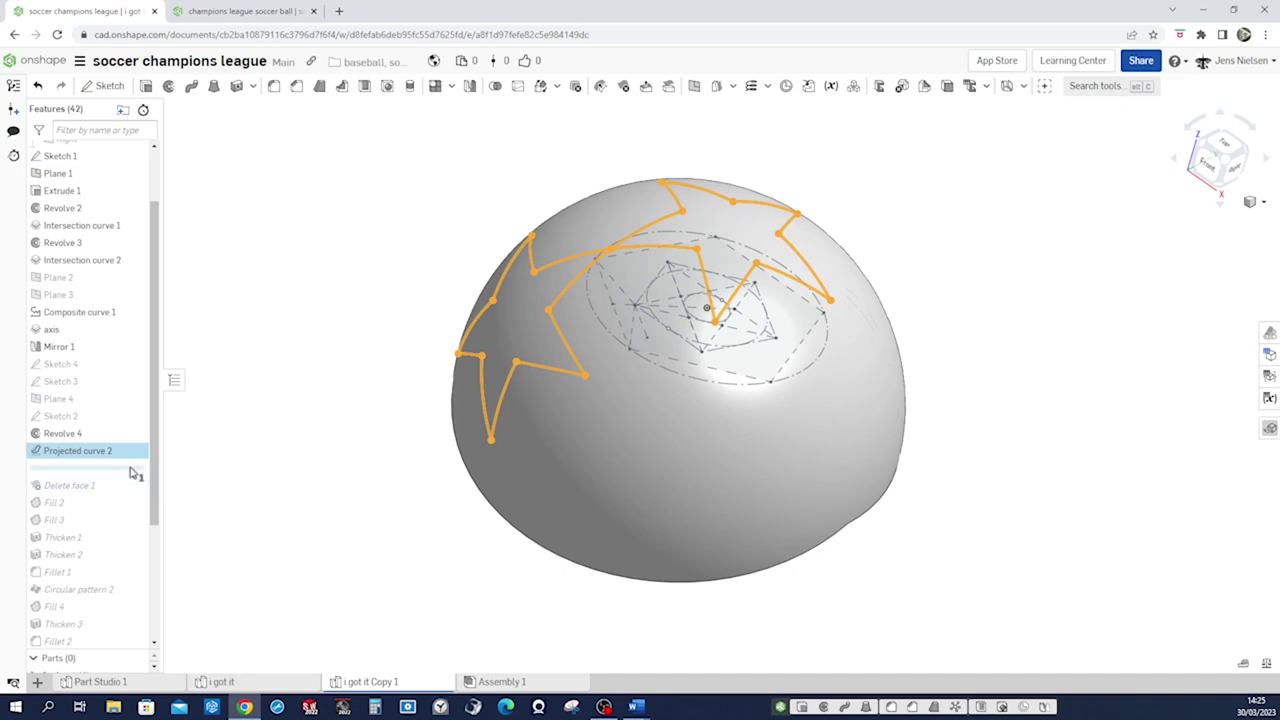
# - Roll the history forward through Delete face 1, Fill 2 and Fill 3 to Circular pattern 2, inspecting the star panels
pyautogui.moveTo(128, 501); pyautogui.dragTo(129, 514)
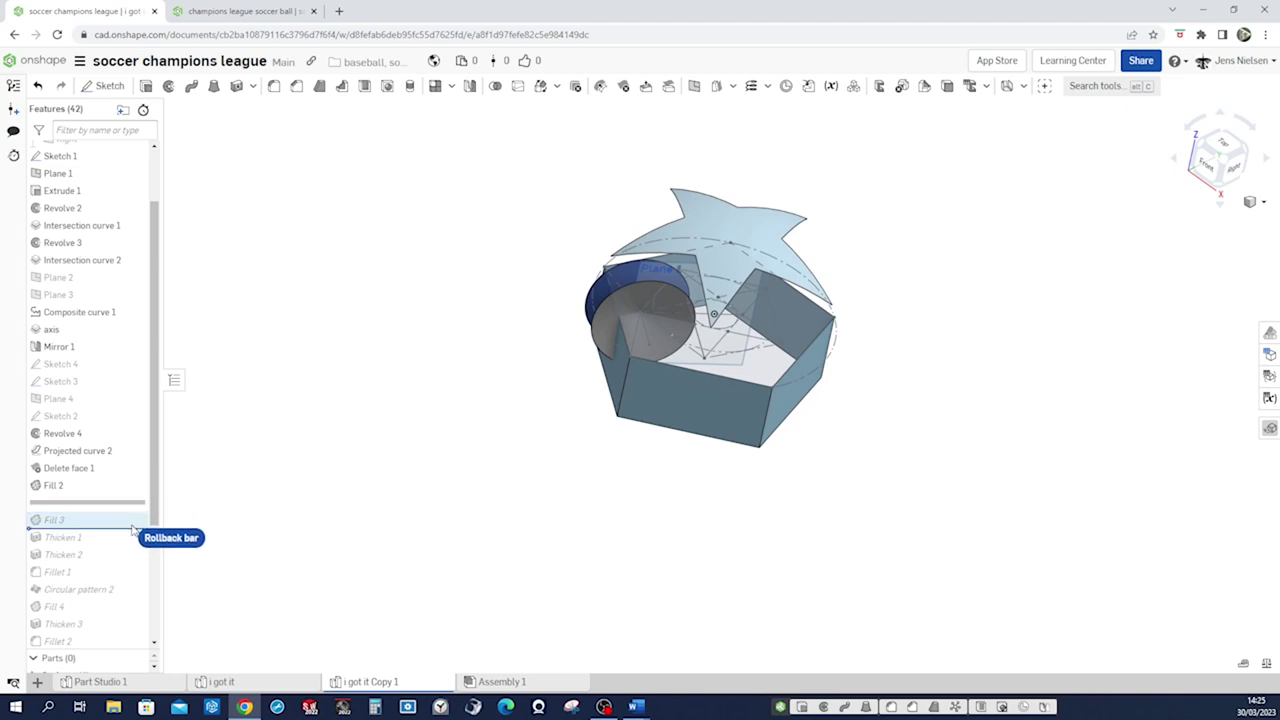
pyautogui.moveTo(131, 530); pyautogui.dragTo(131, 528)
pyautogui.moveTo(740, 457); pyautogui.dragTo(616, 370, button='right')
pyautogui.moveTo(126, 525); pyautogui.dragTo(125, 594)
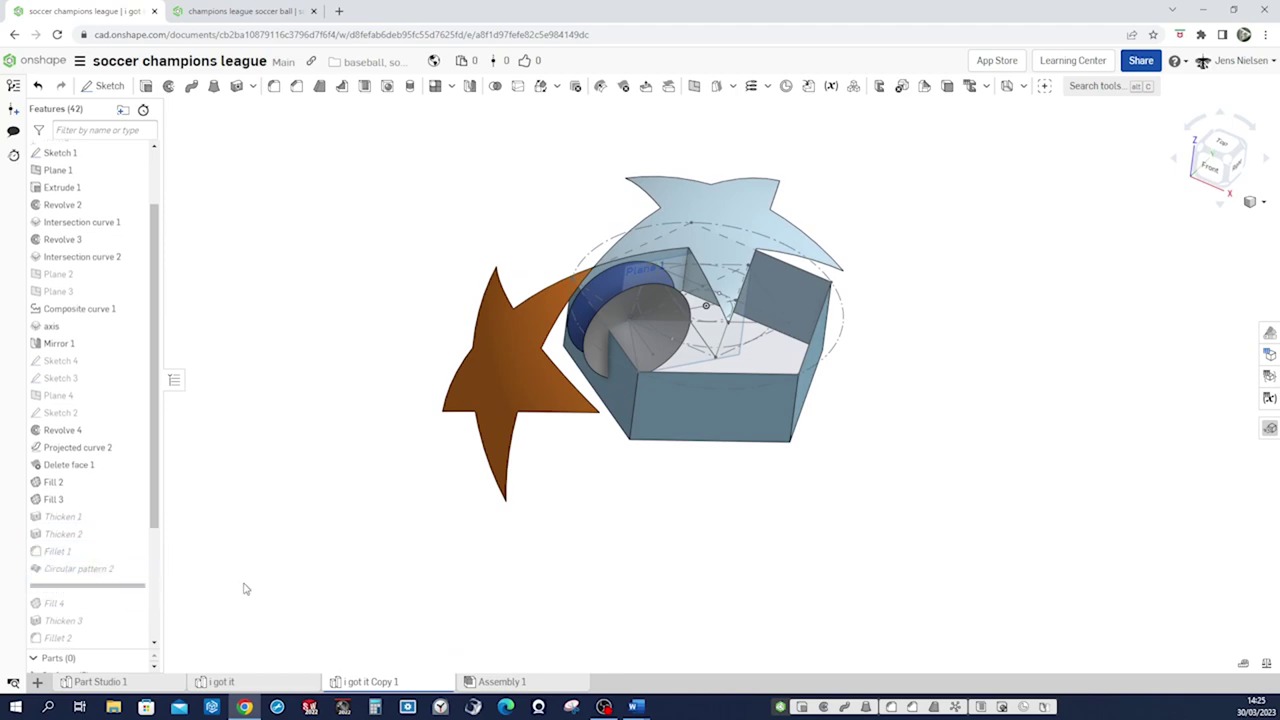
pyautogui.moveTo(243, 589); pyautogui.dragTo(329, 581)
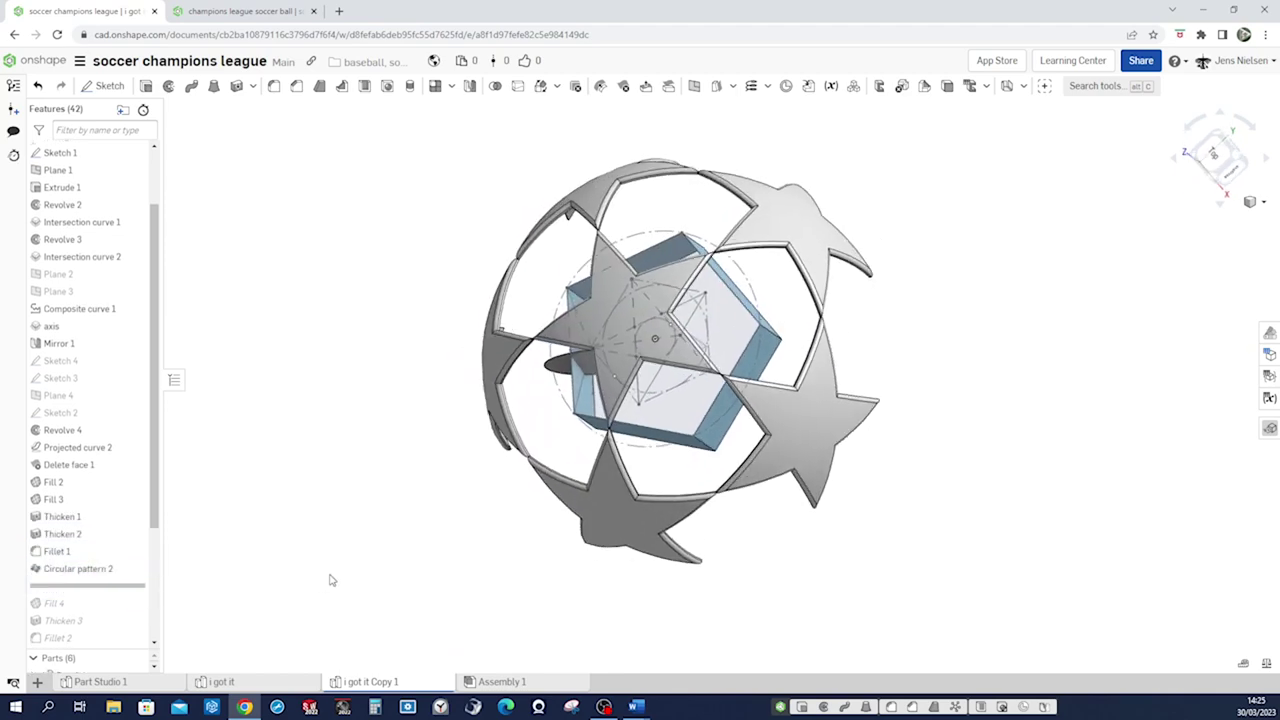
# - Advance the history past Fill 4, Thicken 3 and Fillet 2 to Circular pattern 3, inspecting the blue pentagon panels
pyautogui.scroll(-3, 120, 545)
pyautogui.moveTo(134, 496); pyautogui.dragTo(145, 526)
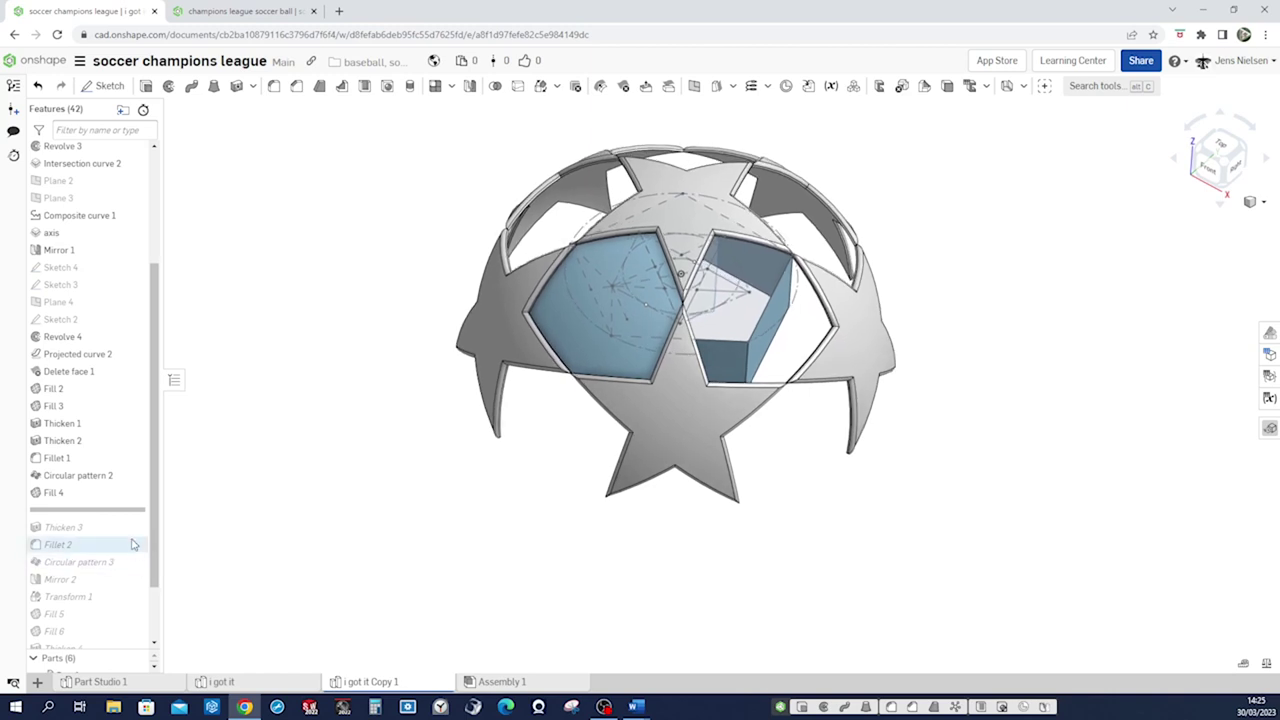
pyautogui.moveTo(136, 516); pyautogui.dragTo(128, 568)
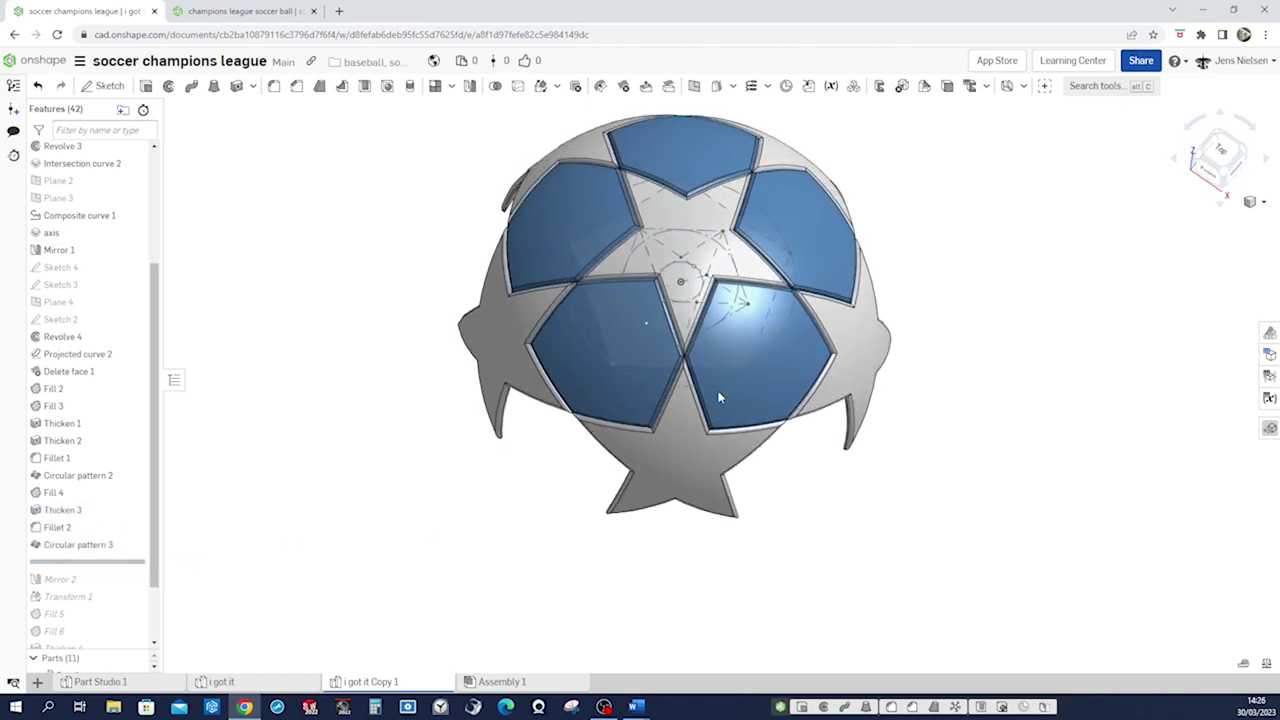
# - Roll the history forward through Mirror 2 and Transform 1 to Fill 6, and examine the two filled pentagon openings
pyautogui.moveTo(156, 558); pyautogui.dragTo(155, 610)
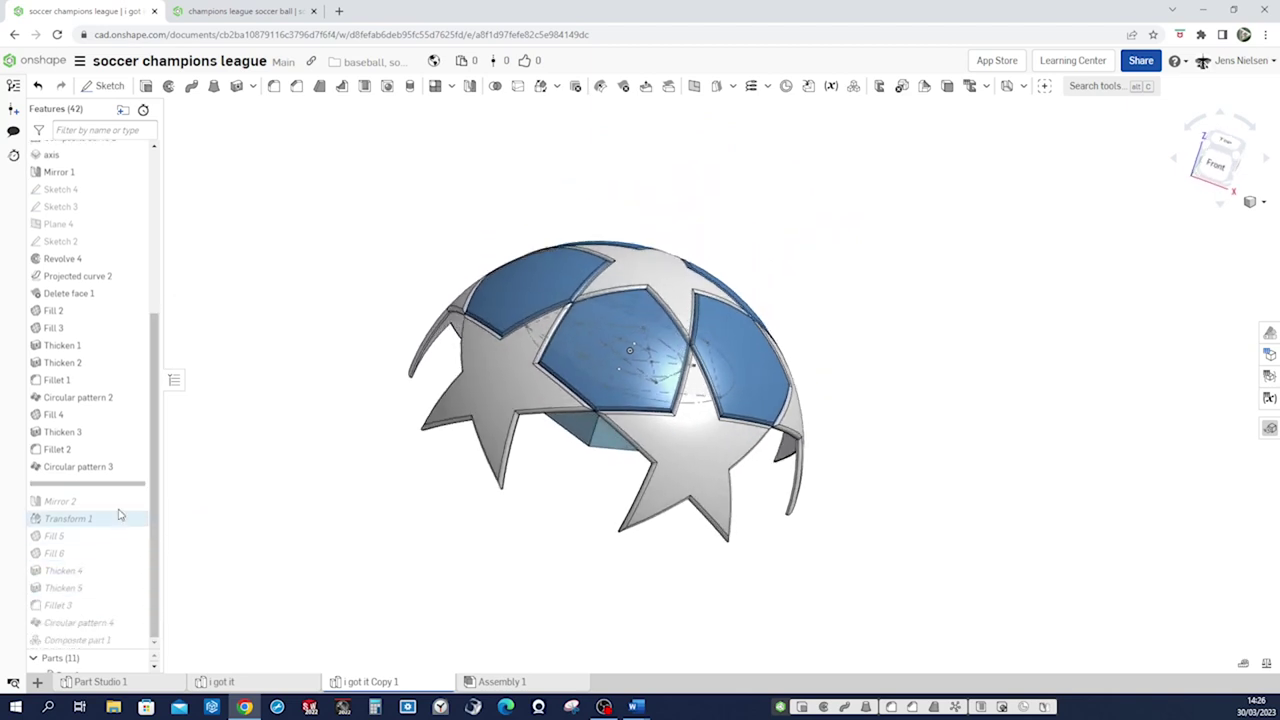
pyautogui.moveTo(123, 490); pyautogui.dragTo(124, 552)
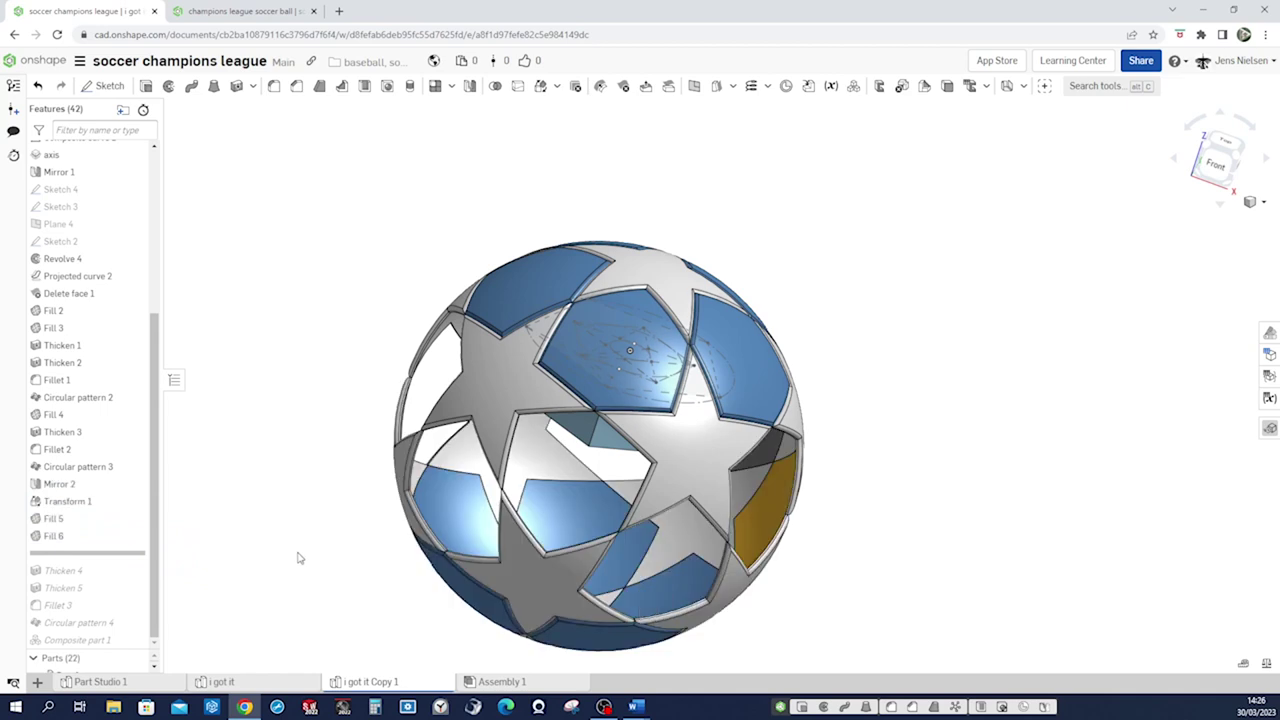
pyautogui.moveTo(309, 554); pyautogui.dragTo(734, 505, button='right')
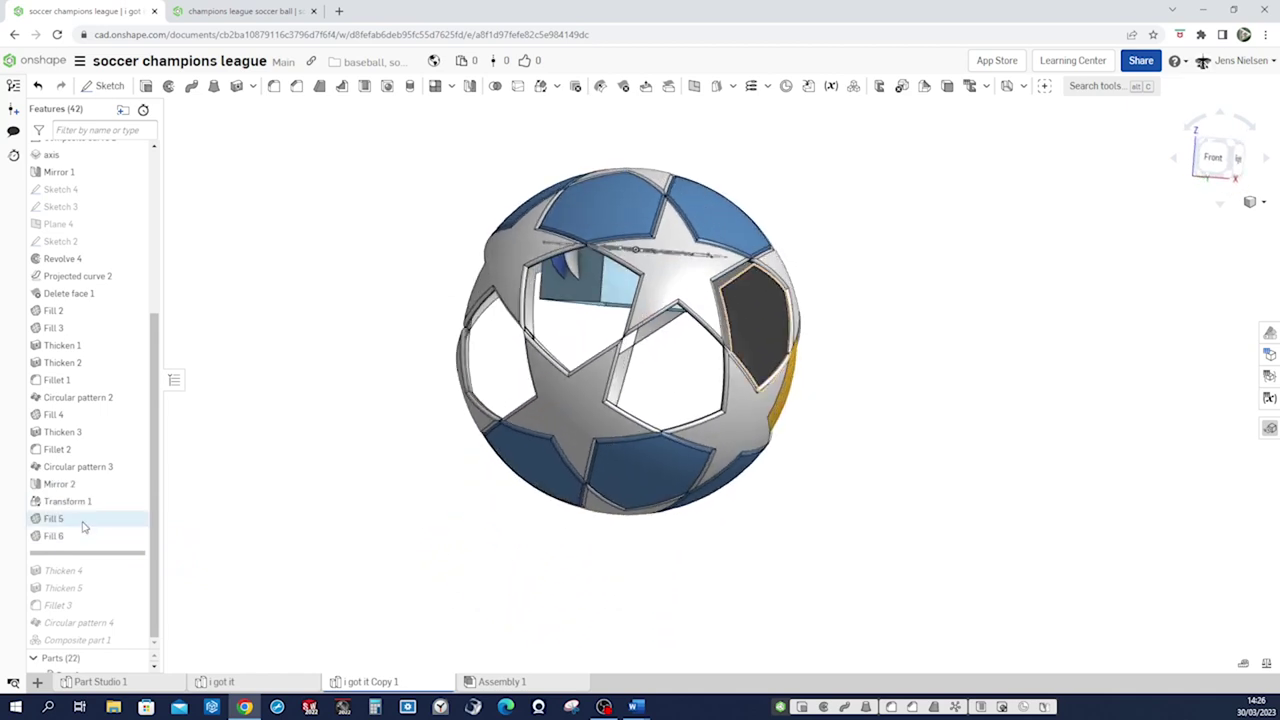
pyautogui.moveTo(252, 514); pyautogui.dragTo(648, 430, button='right')
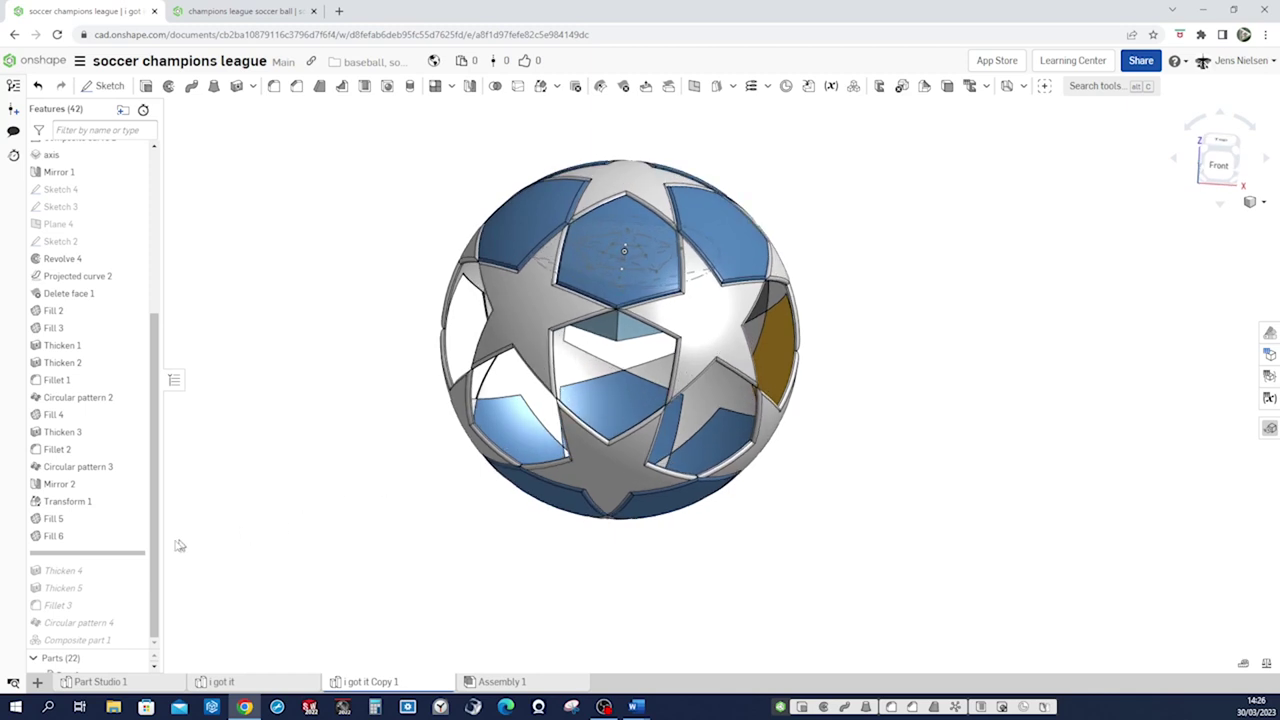
pyautogui.moveTo(178, 548); pyautogui.dragTo(645, 292, button='right')
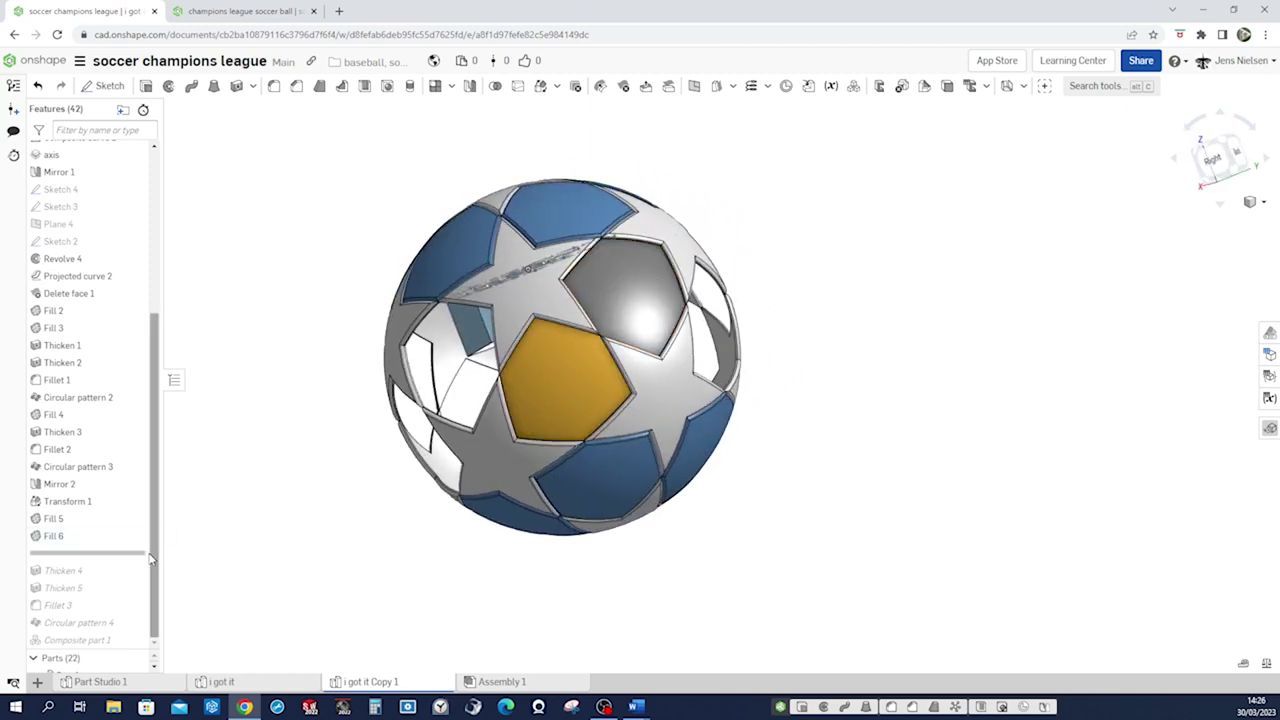
# - Roll the history forward through Thicken 4, Thicken 5 and Fillet 3 to Circular pattern 4 and inspect the complete ball
pyautogui.moveTo(137, 569); pyautogui.dragTo(167, 603)
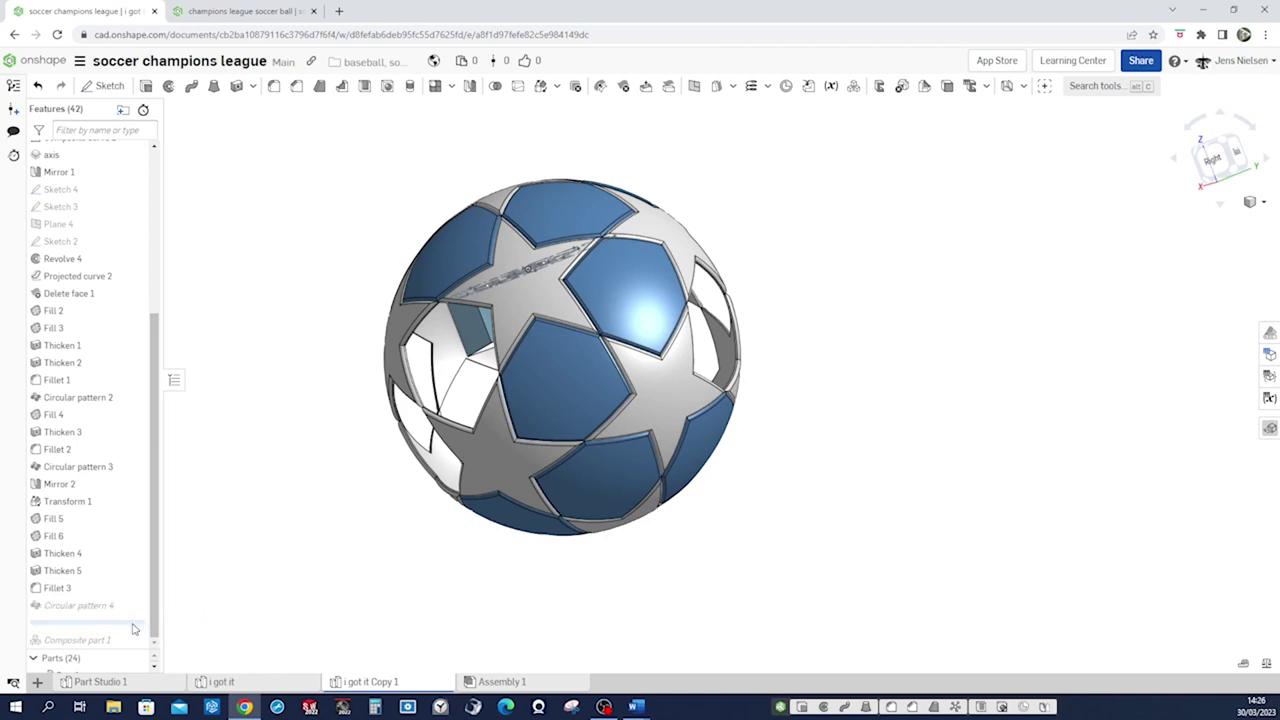
pyautogui.moveTo(251, 604); pyautogui.dragTo(331, 591, button='right')
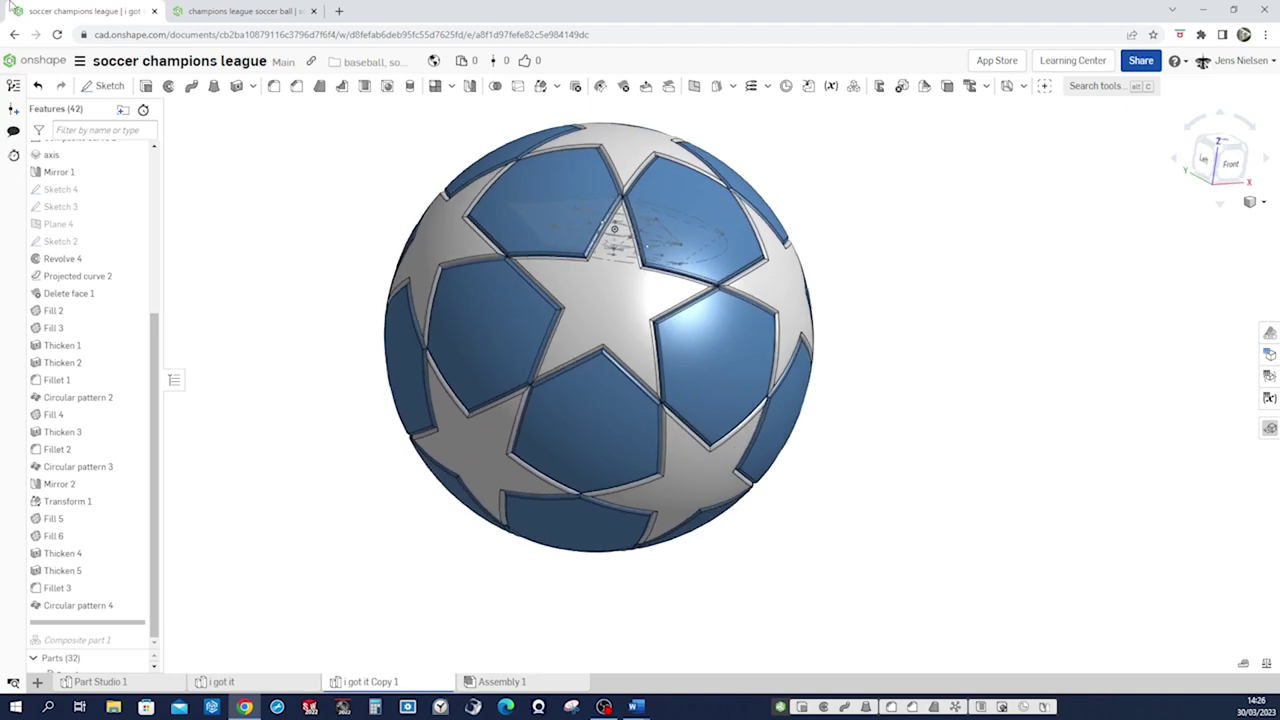
pyautogui.click(137, 260)
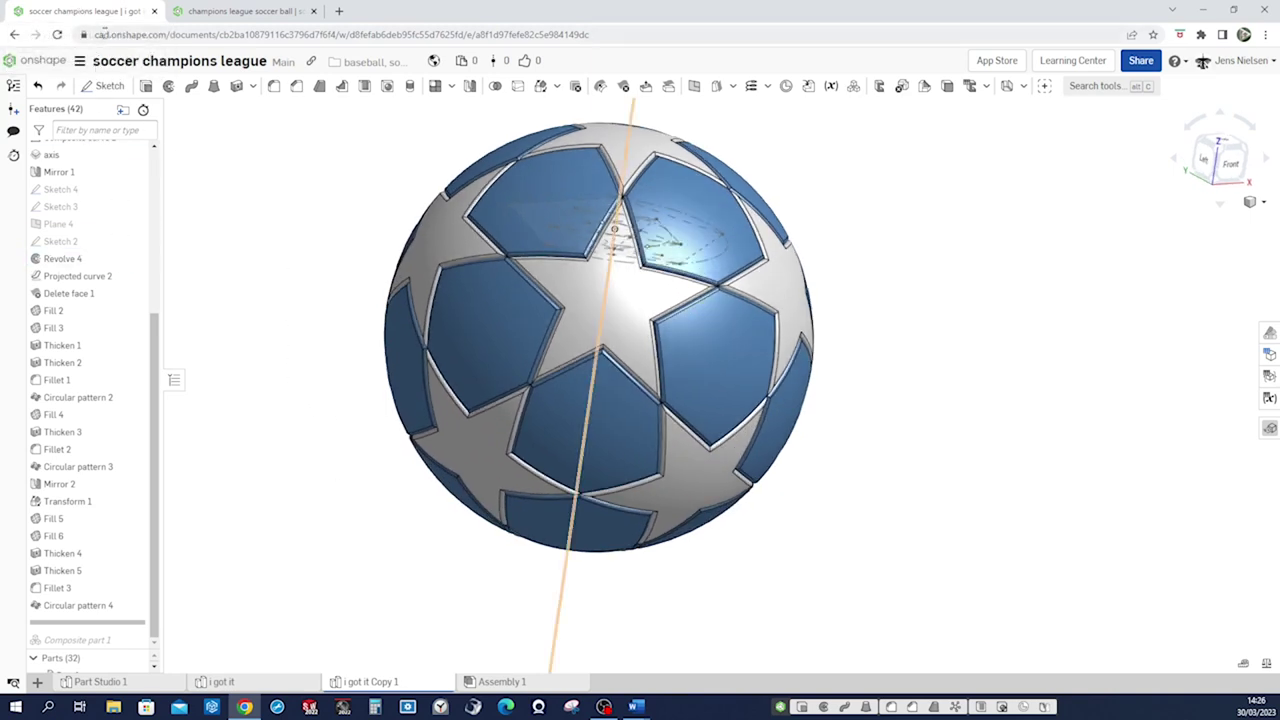
# - Start a sketch on the Top plane of the champions league soccer ball document, viewed face-on with the default planes hidden
pyautogui.moveTo(112, 12); pyautogui.dragTo(0, 262)
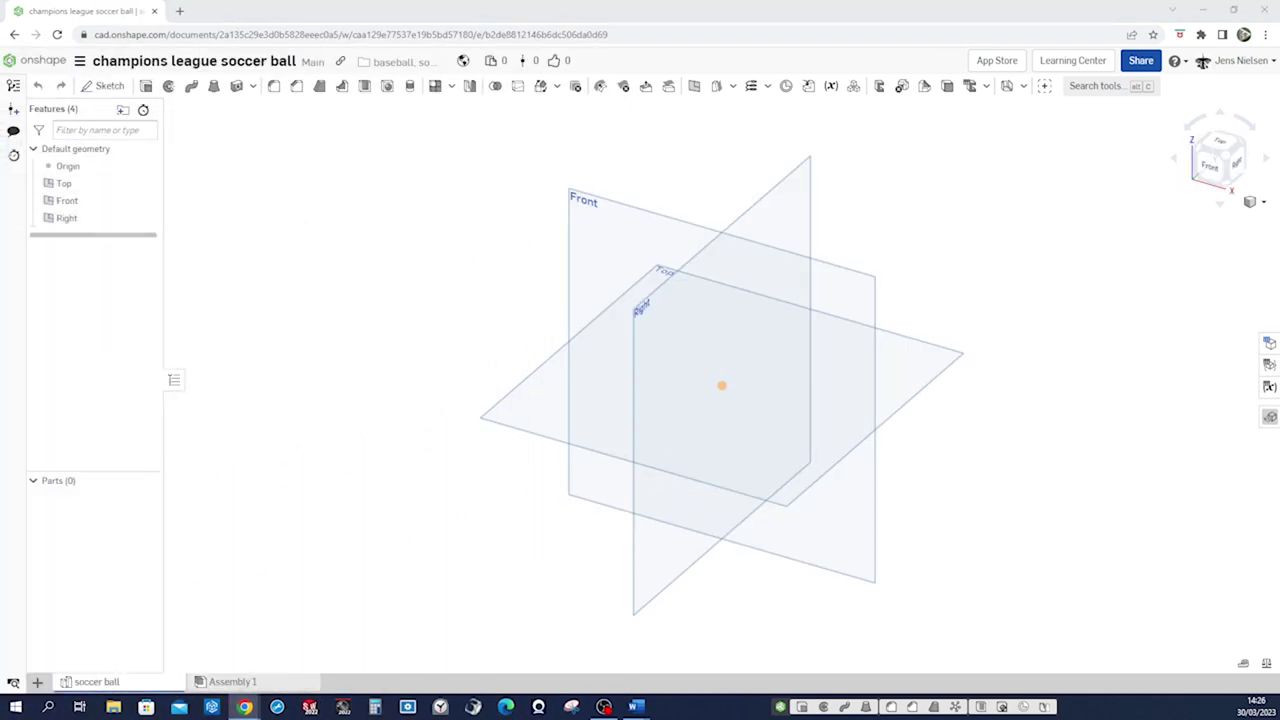
pyautogui.click(393, 362)
pyautogui.press('s')
pyautogui.click(471, 391)
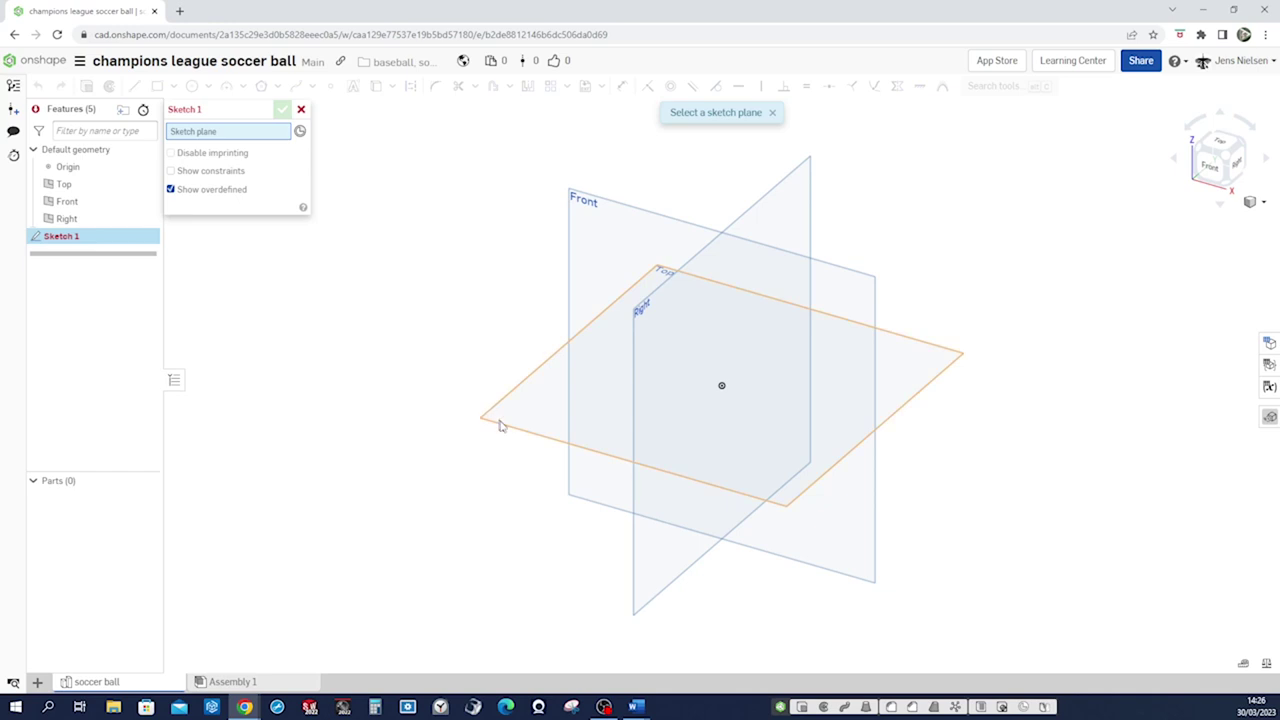
pyautogui.click(503, 427)
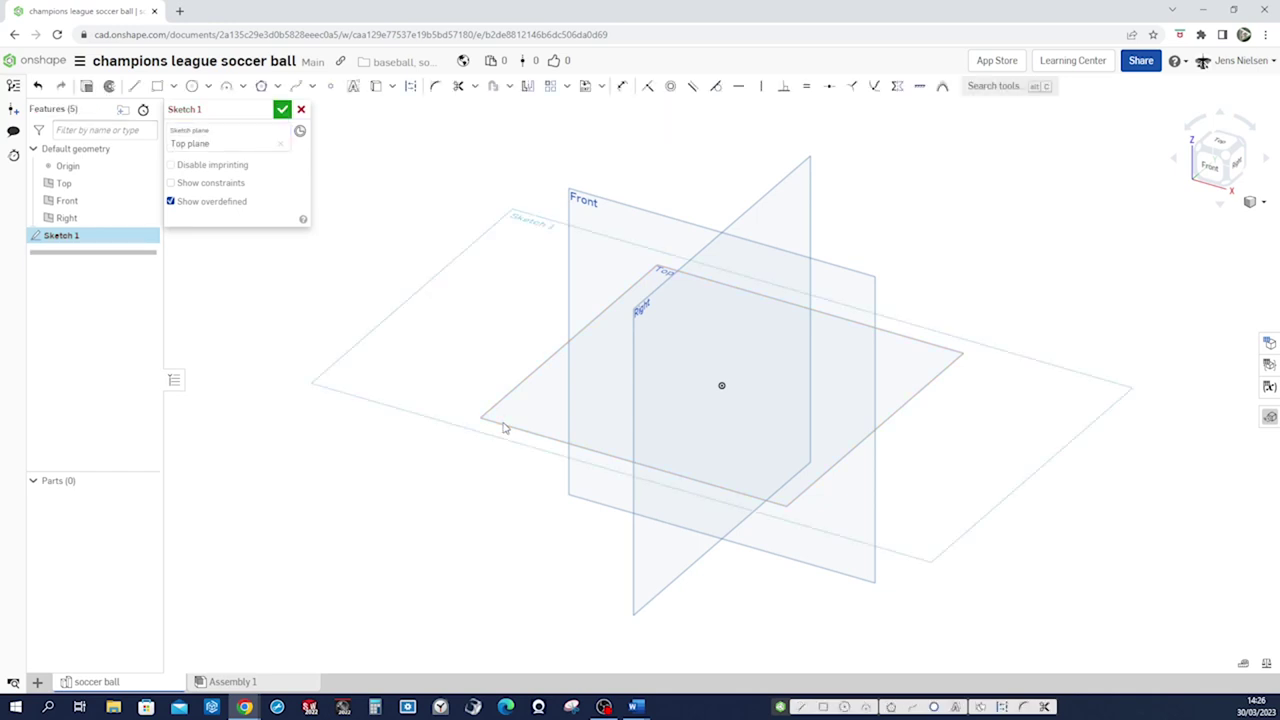
pyautogui.press('n')
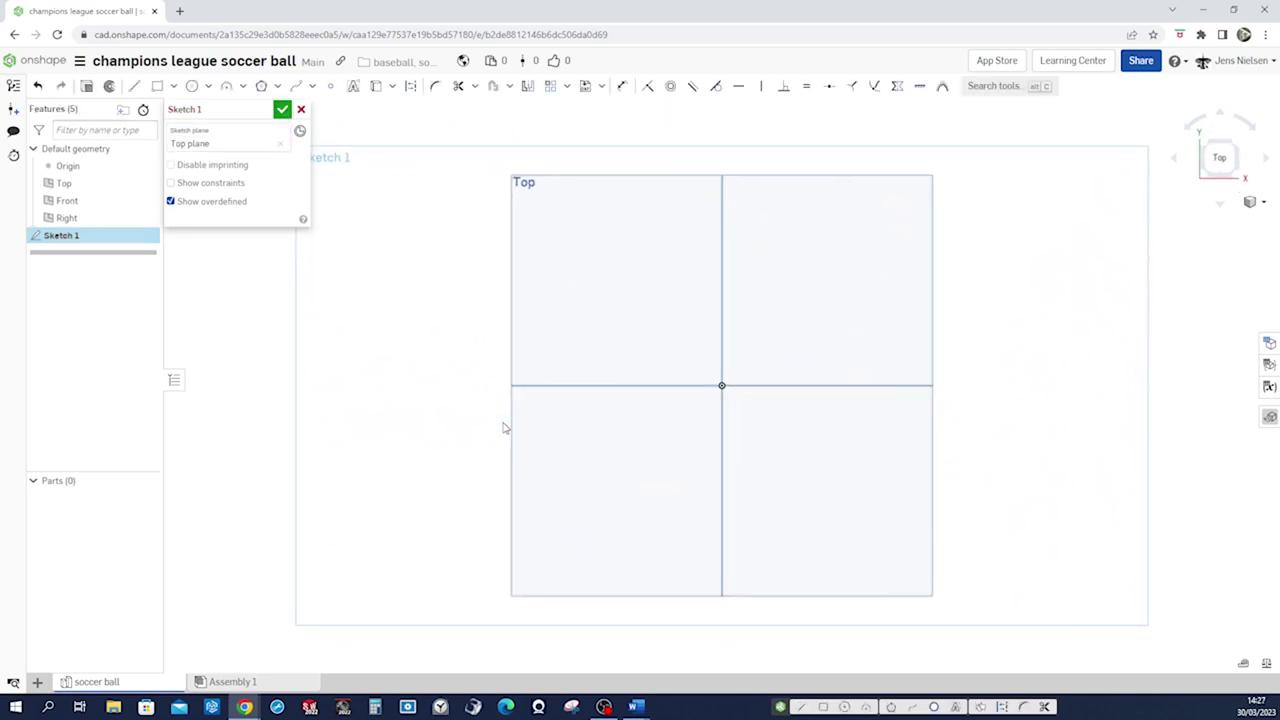
pyautogui.press('p')
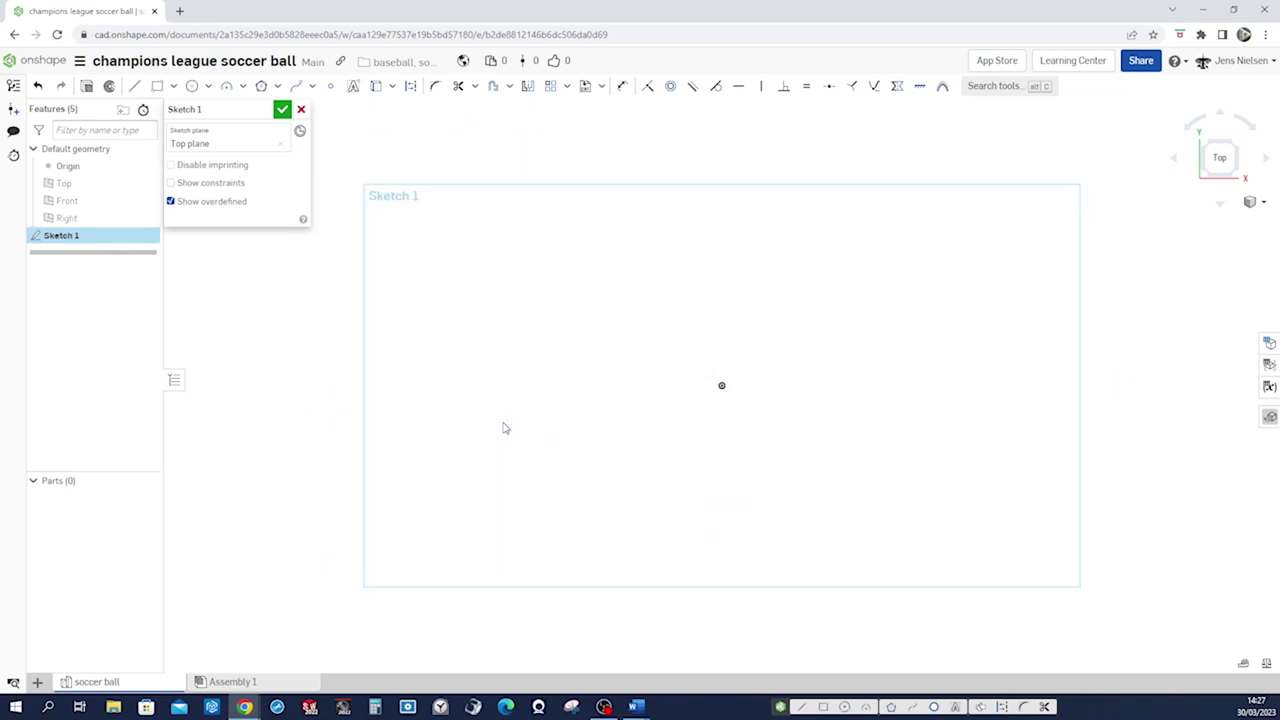
# - Draw a five-sided polygon circumscribed about a circle centred on the origin, with one side near the bottom
pyautogui.press('s')
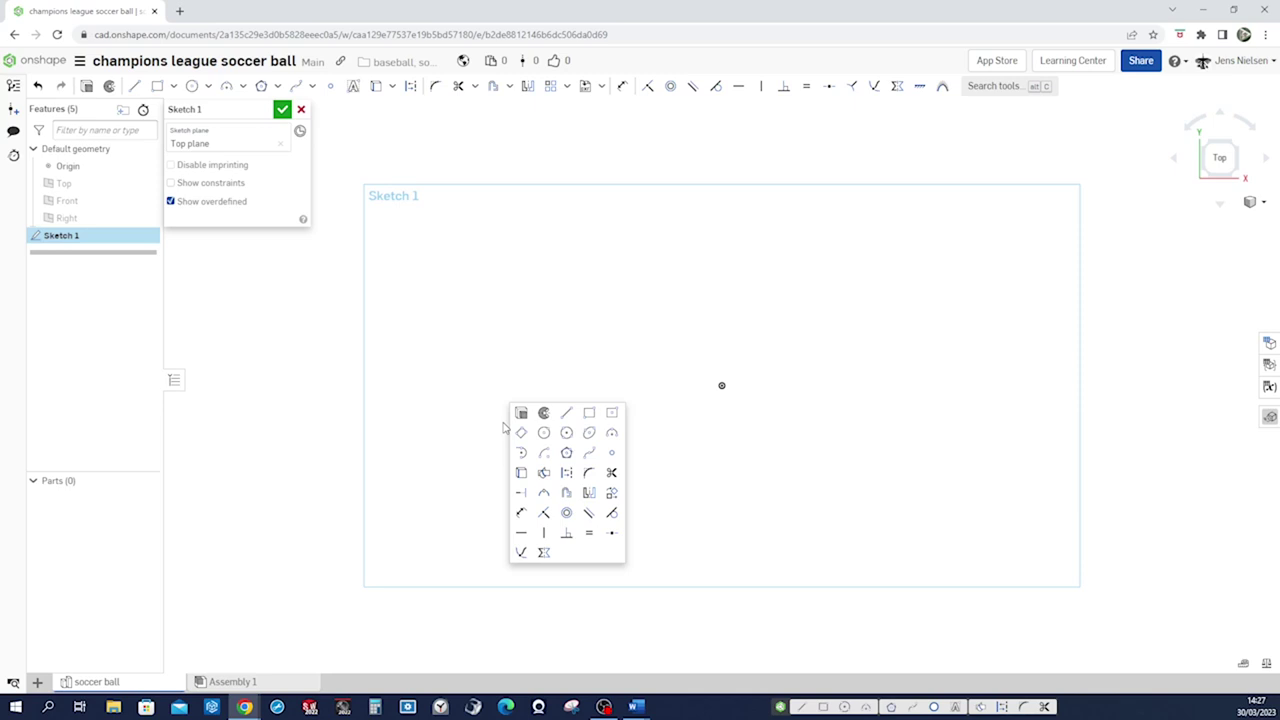
pyautogui.click(567, 455)
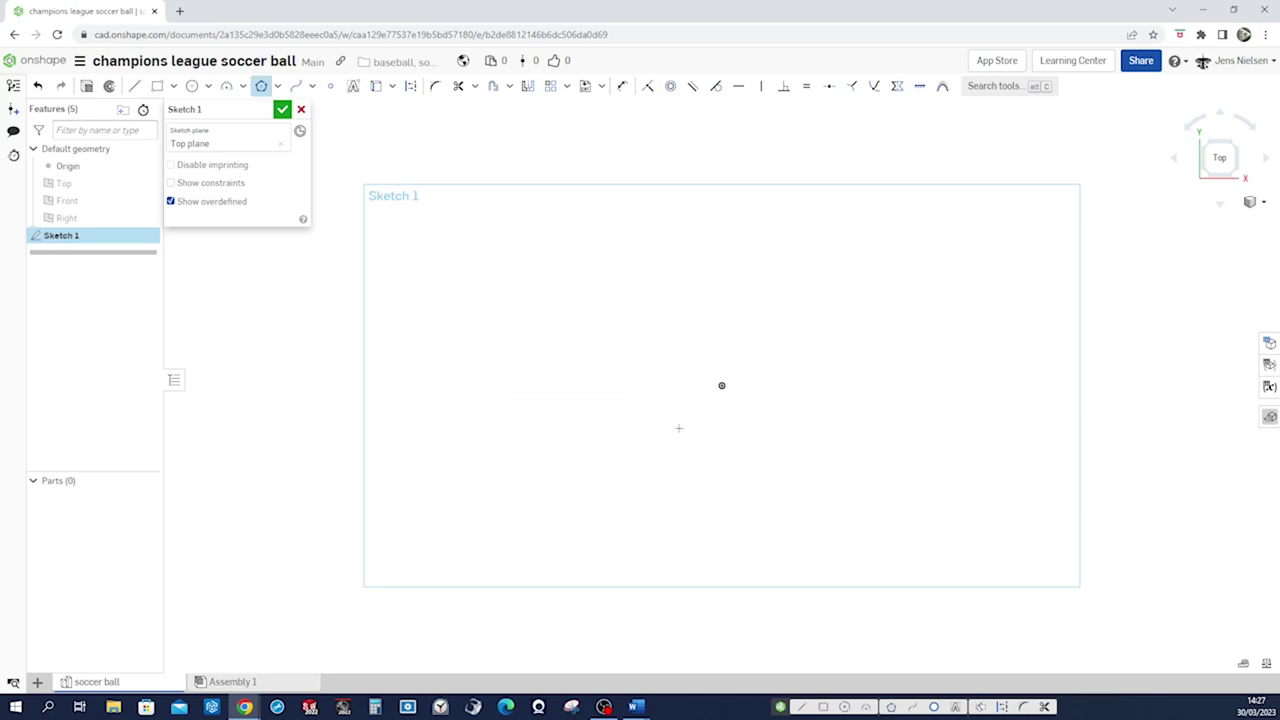
pyautogui.click(722, 385)
pyautogui.scroll(-1, 723, 470)
pyautogui.click(722, 468)
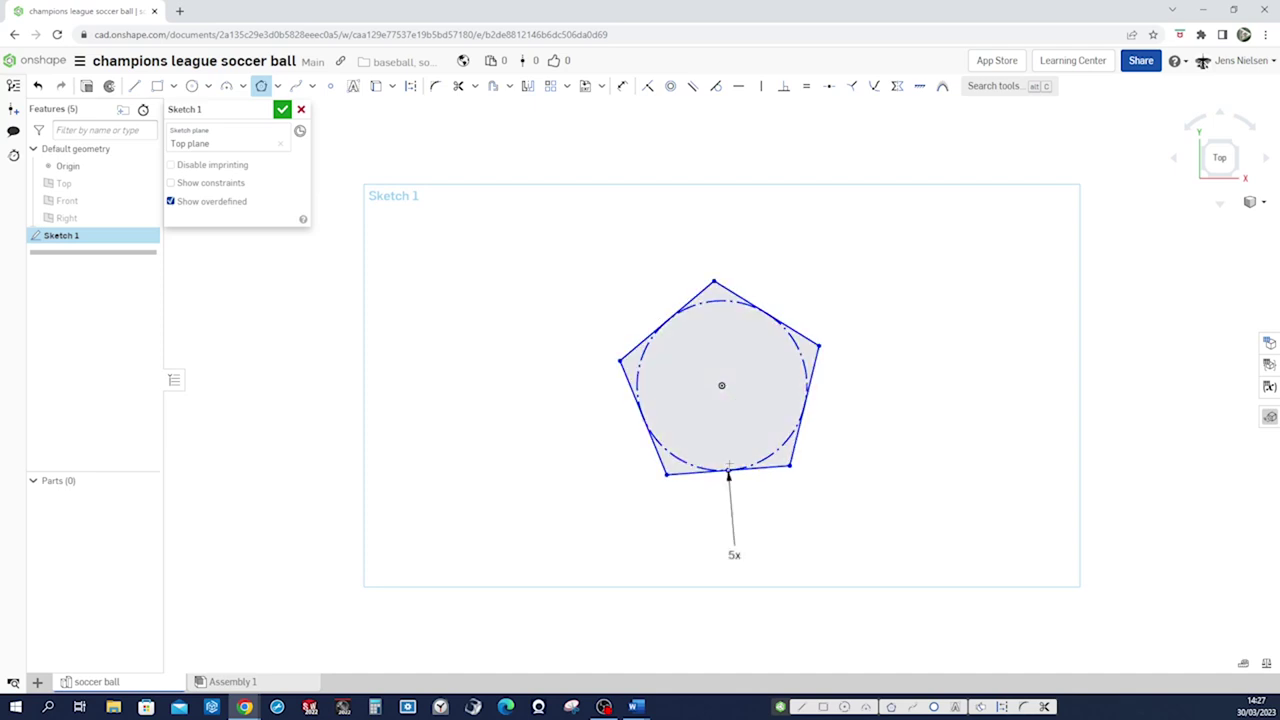
pyautogui.press('Escape')
# - Constrain the pentagon's bottom side to be horizontal
pyautogui.press('h')
pyautogui.click(783, 467)
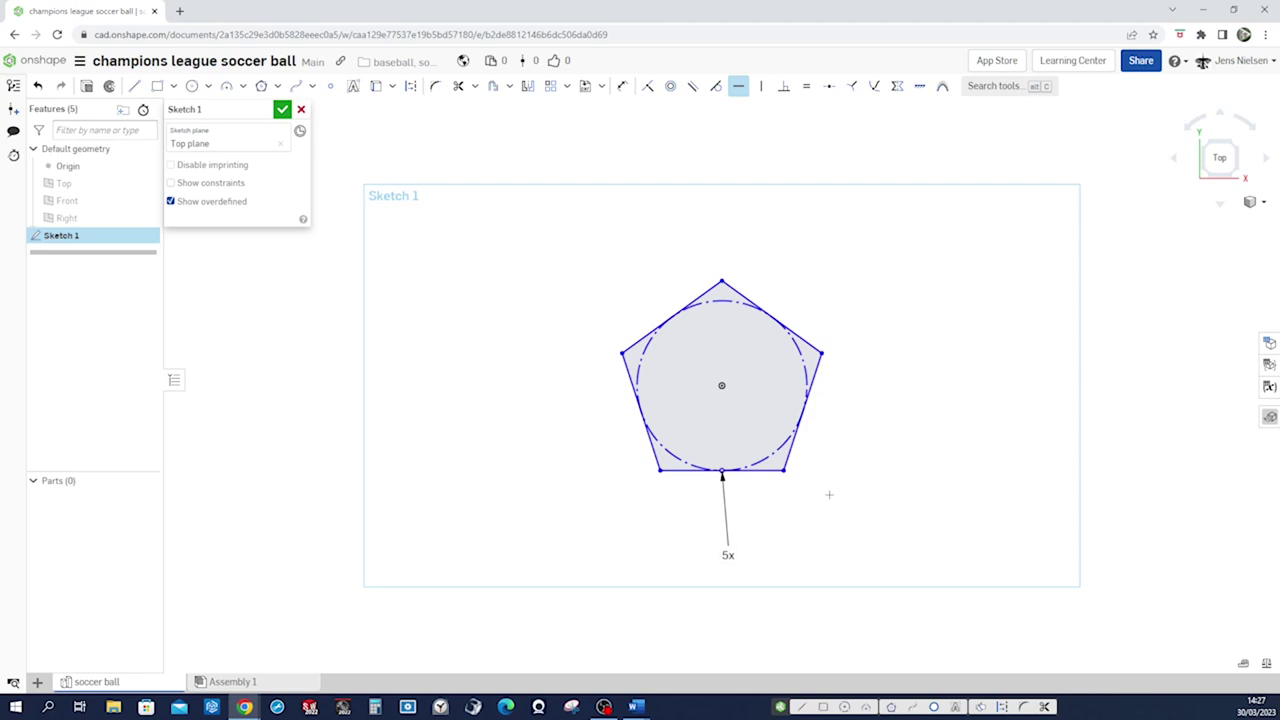
pyautogui.press('Escape')
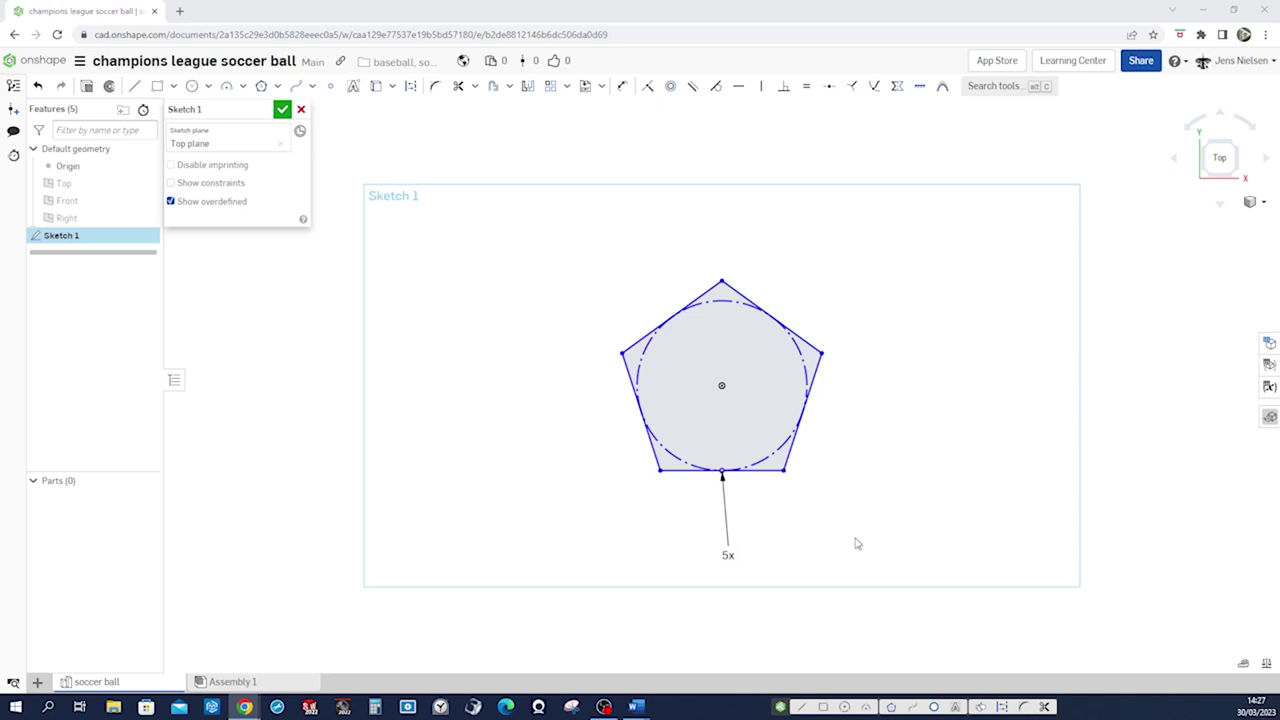
# - Dimension the pentagon's bottom side to 44 mm and place the dimension a little lower below the side
pyautogui.scroll(-2, 848, 538)
pyautogui.scroll(-1, 820, 527)
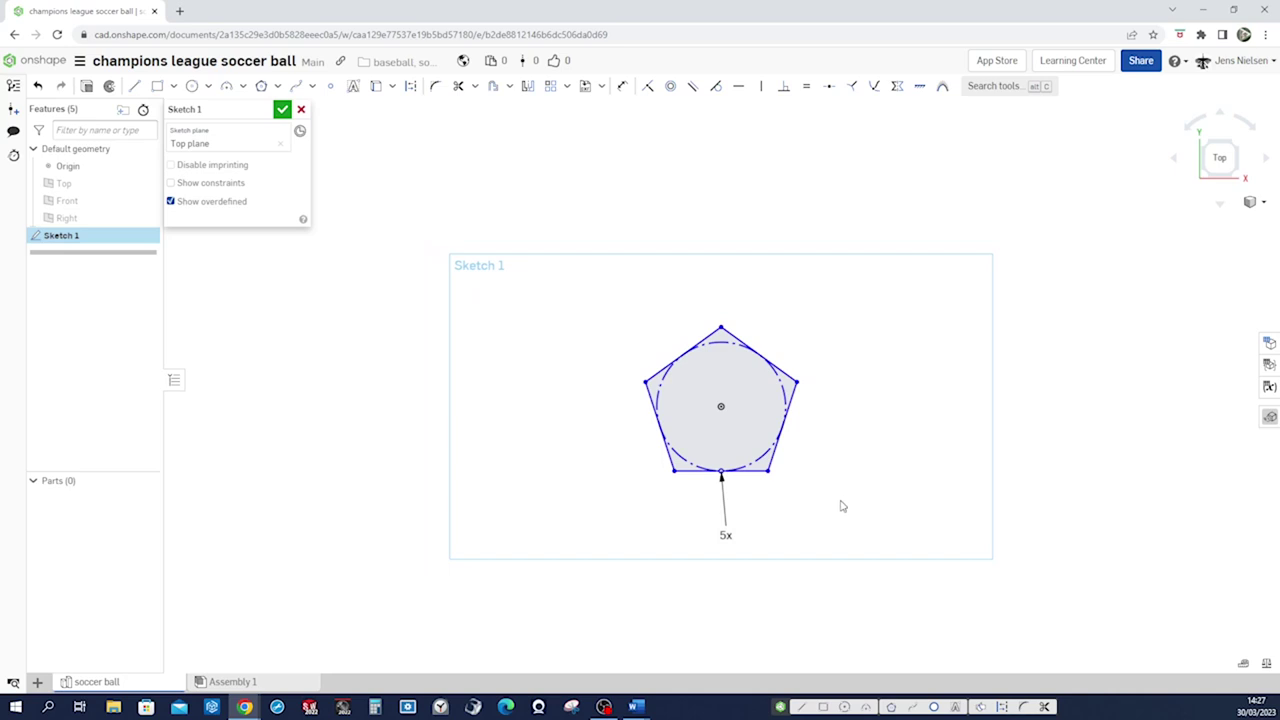
pyautogui.press('d')
pyautogui.click(759, 471)
pyautogui.click(755, 484)
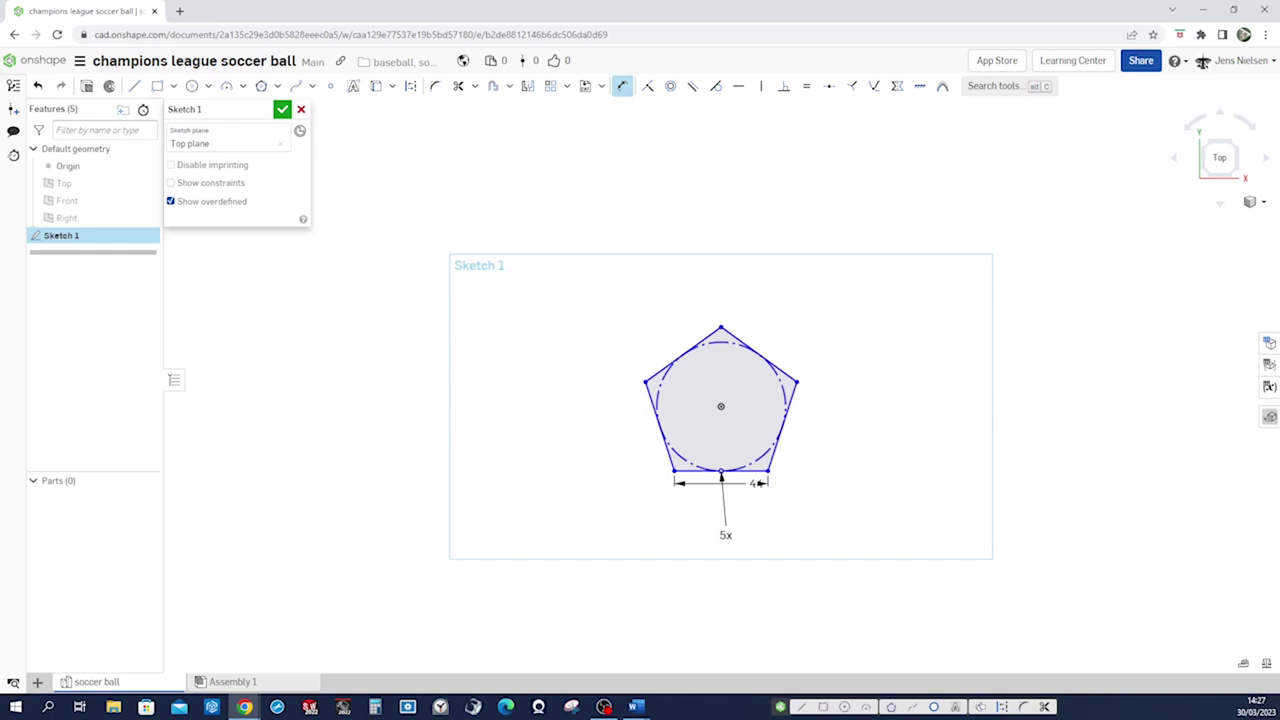
pyautogui.write('4')
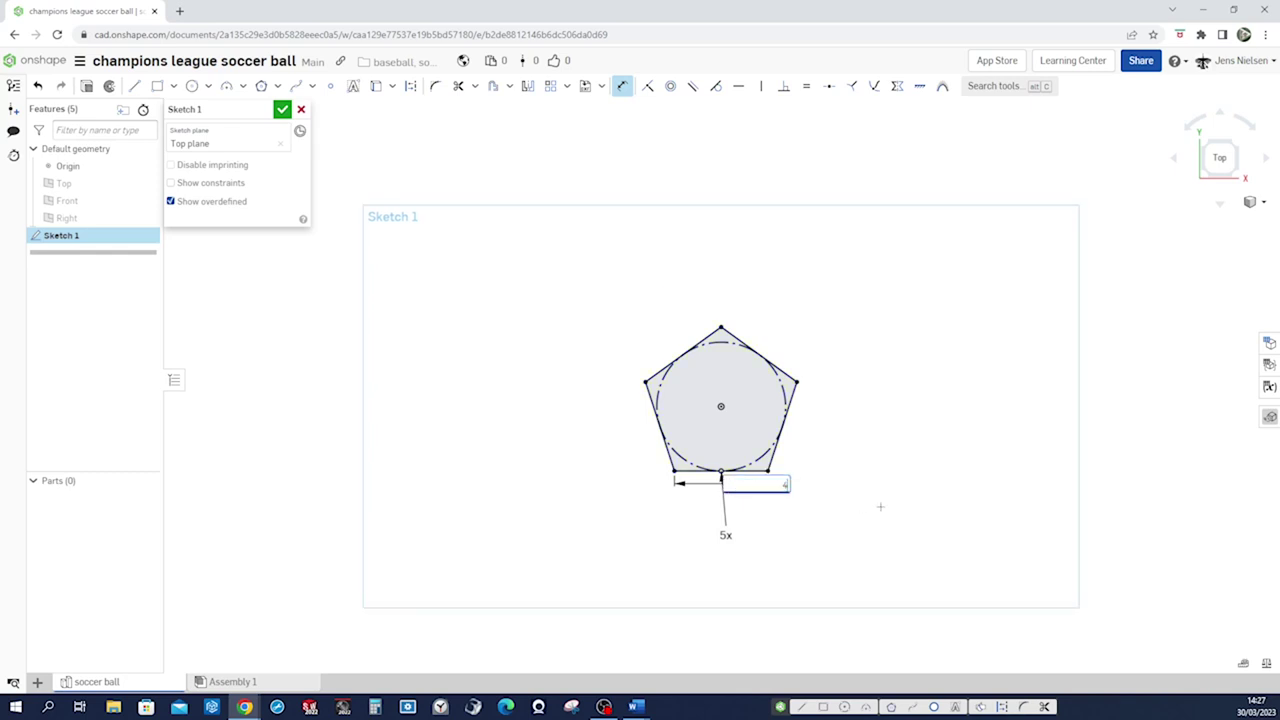
pyautogui.write('4')
pyautogui.press('Return')
pyautogui.moveTo(759, 486); pyautogui.dragTo(747, 498)
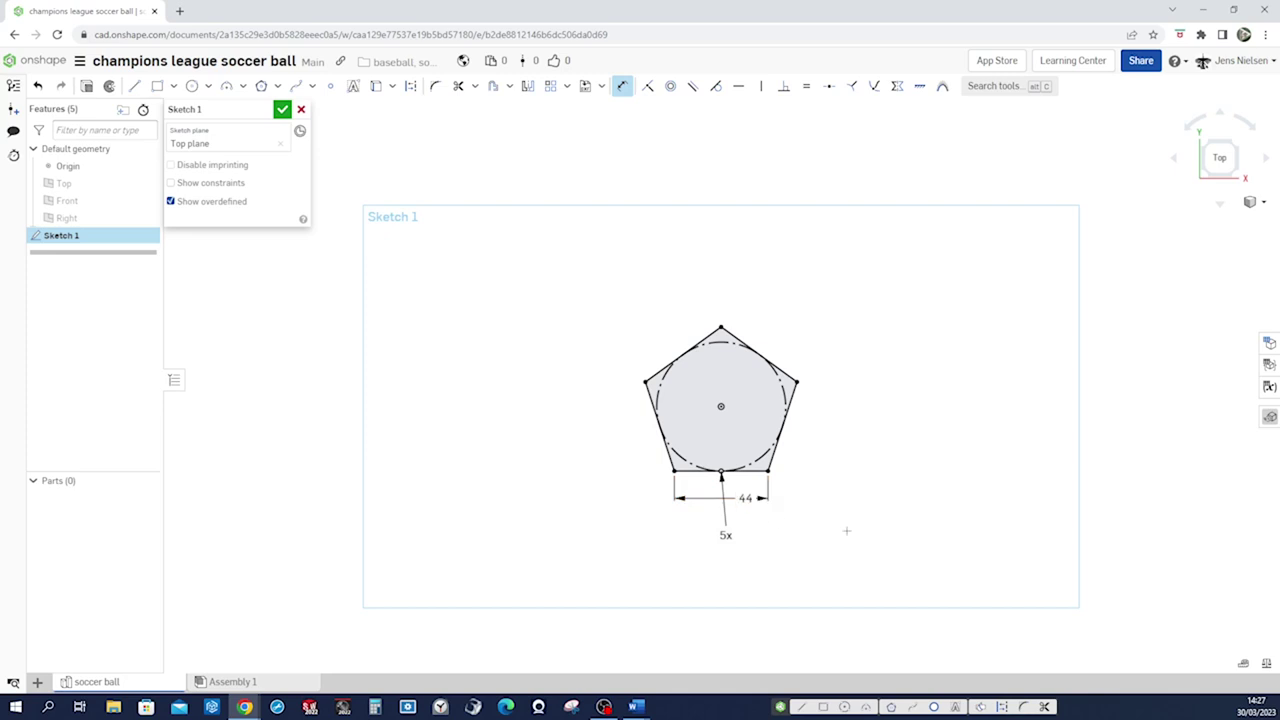
# - Draw a smaller five-sided polygon centred on the origin inside the first and orient it upside down relative to the outer pentagon
pyautogui.scroll(-1, 846, 531)
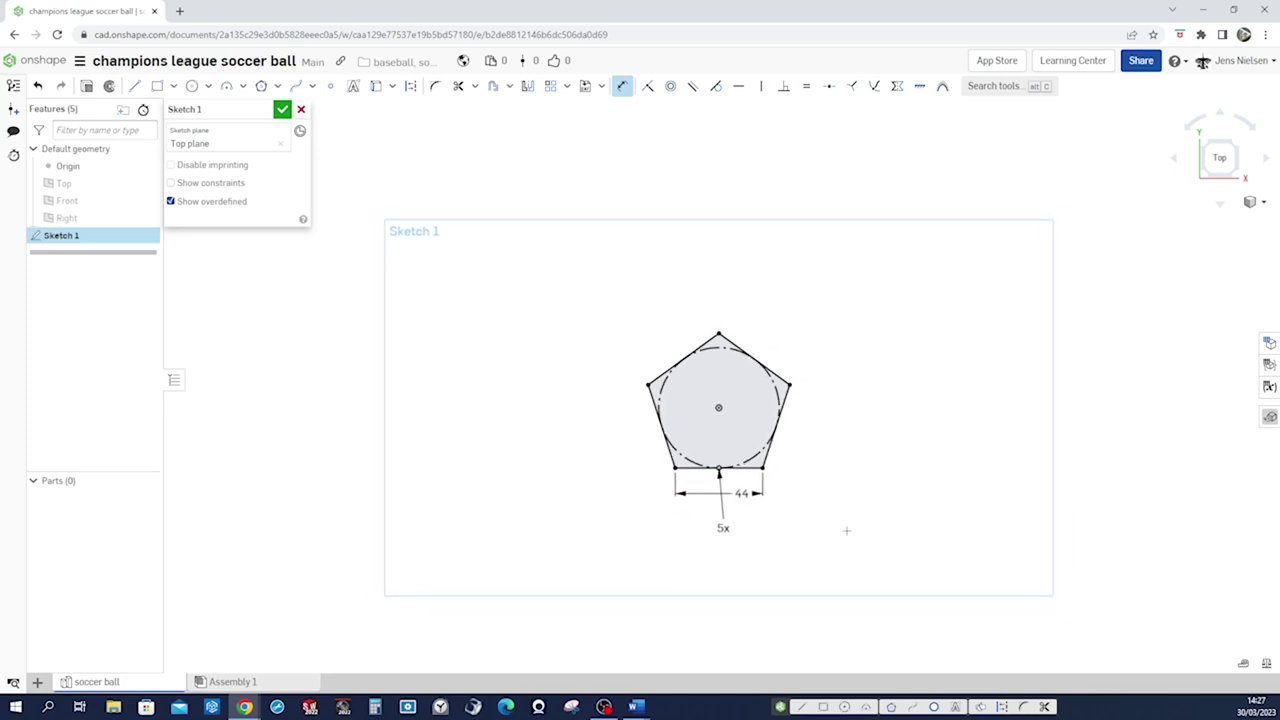
pyautogui.scroll(2, 846, 531)
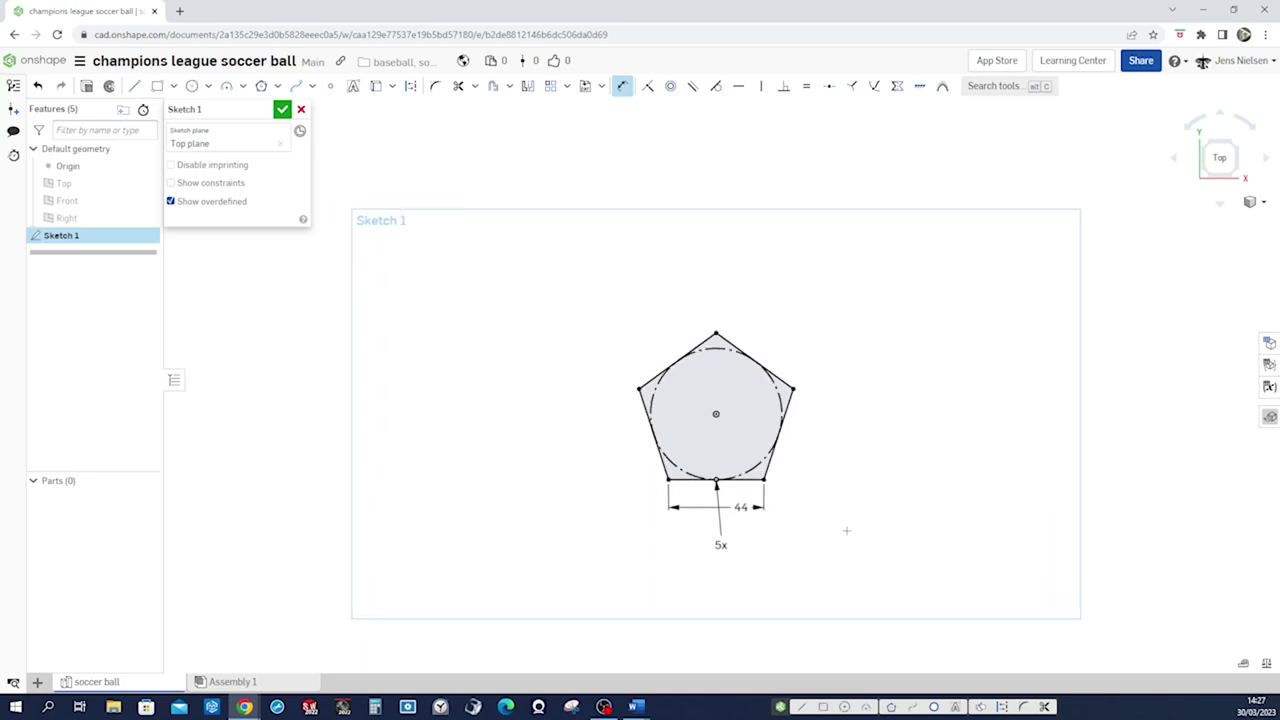
pyautogui.press('s')
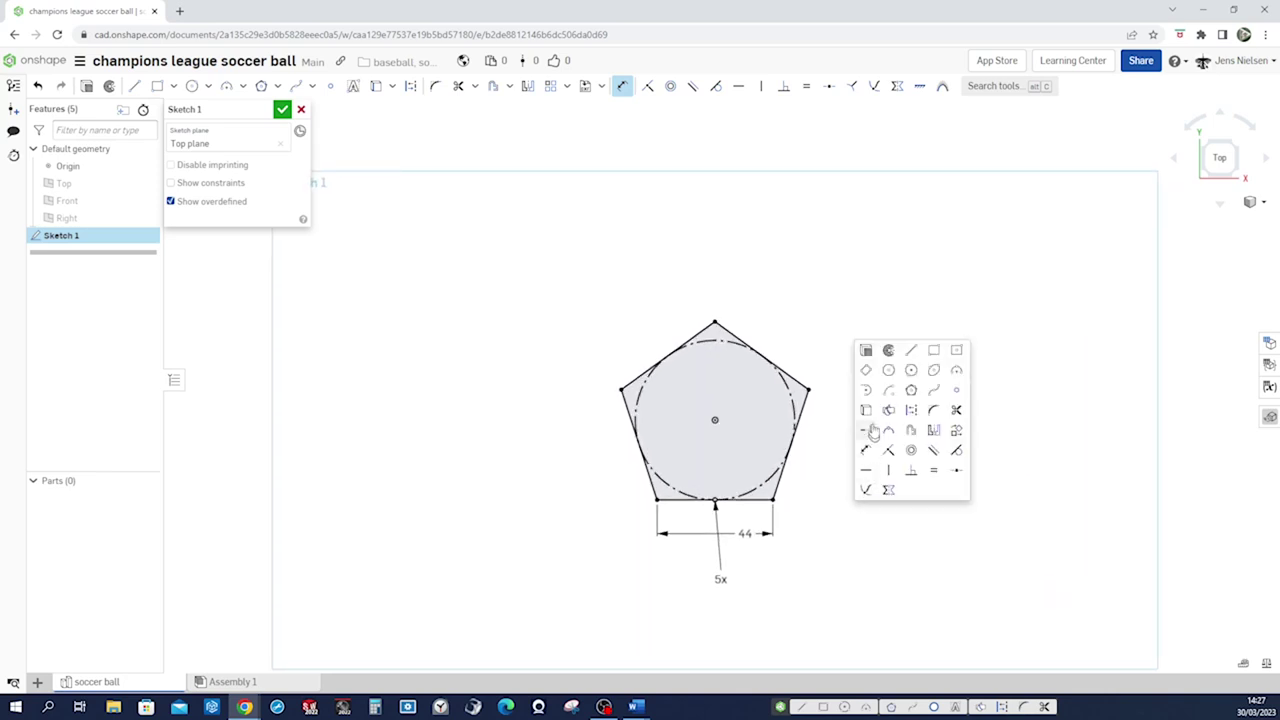
pyautogui.click(911, 389)
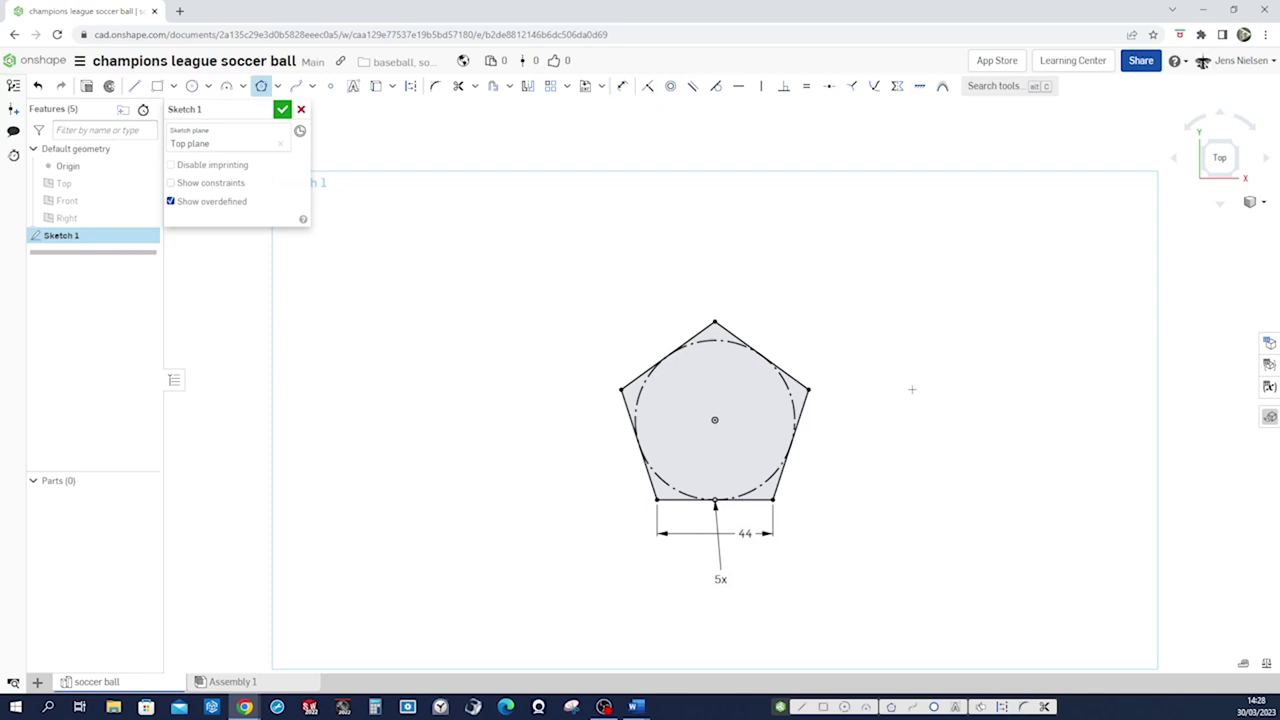
pyautogui.scroll(3, 720, 390)
pyautogui.click(709, 447)
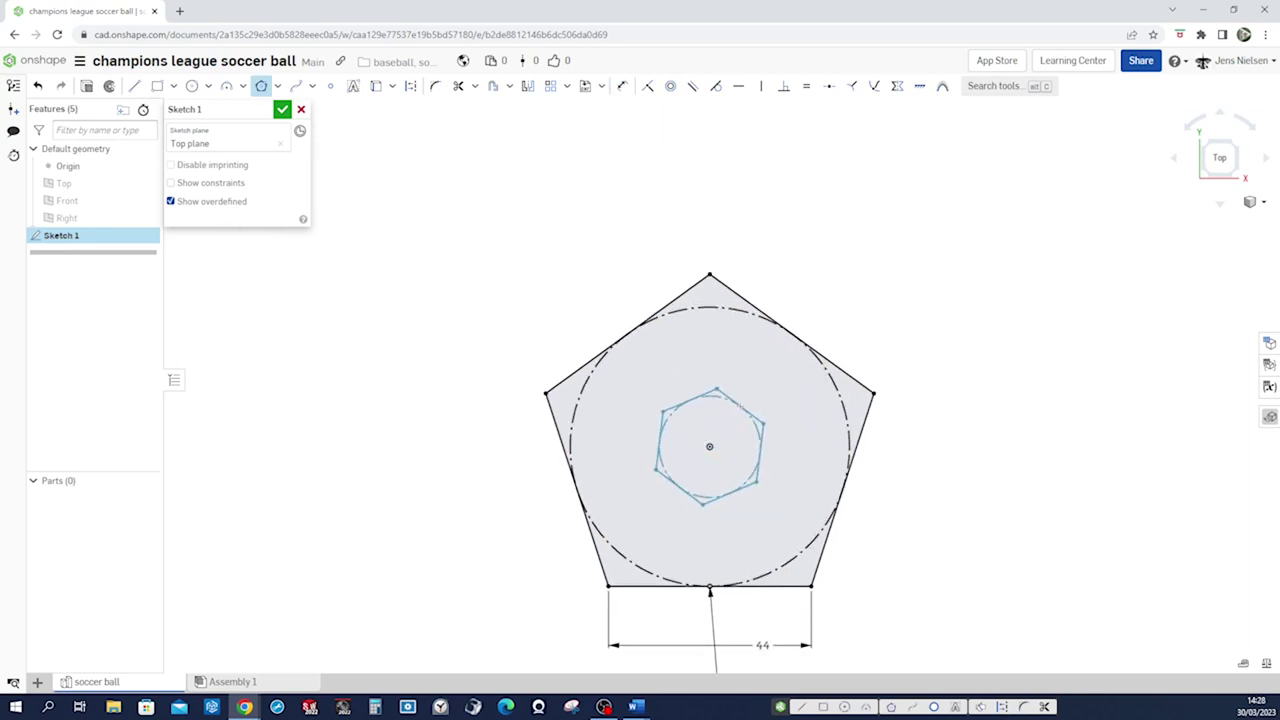
pyautogui.click(742, 404)
pyautogui.press('Escape')
pyautogui.moveTo(748, 498)
pyautogui.mouseDown()
pyautogui.moveTo(766, 511)
pyautogui.moveTo(775, 416)
pyautogui.moveTo(677, 373)
pyautogui.moveTo(661, 383)
pyautogui.mouseUp()
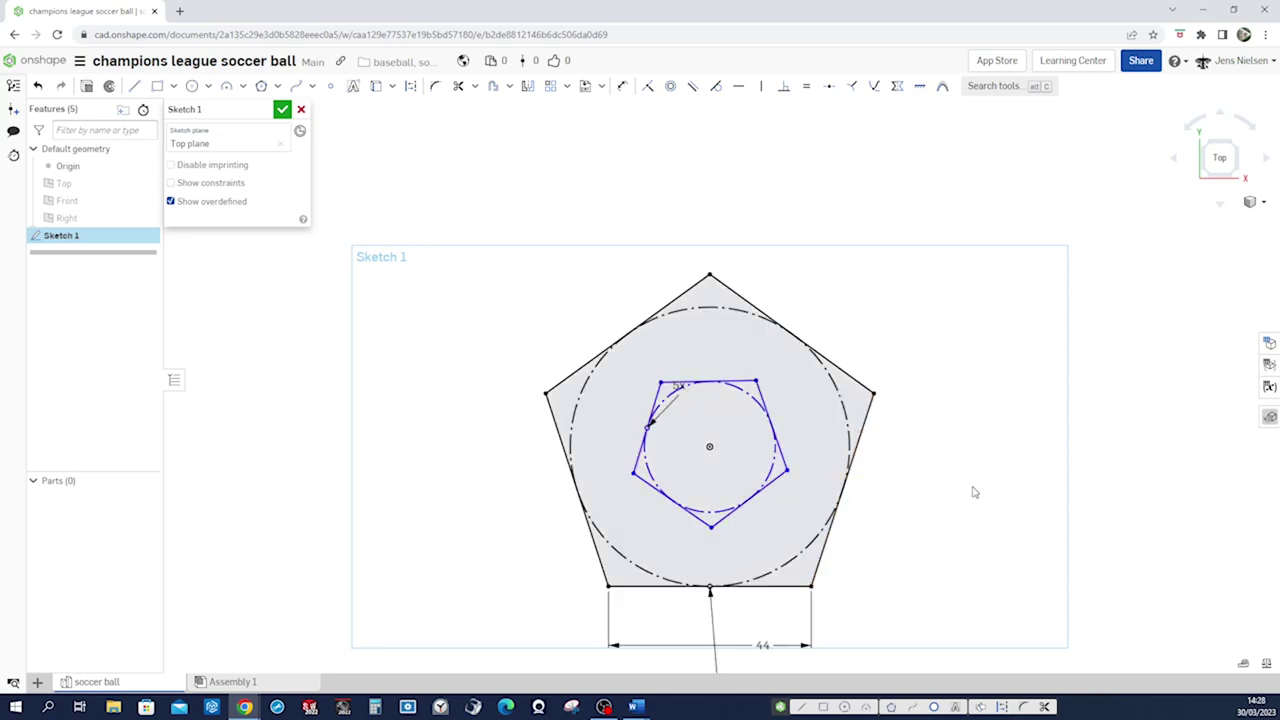
# - Make the inner pentagon's top side parallel to the outer's bottom side and align its upper-right corner horizontally with the outer's right corner
pyautogui.click(693, 86)
pyautogui.click(738, 381)
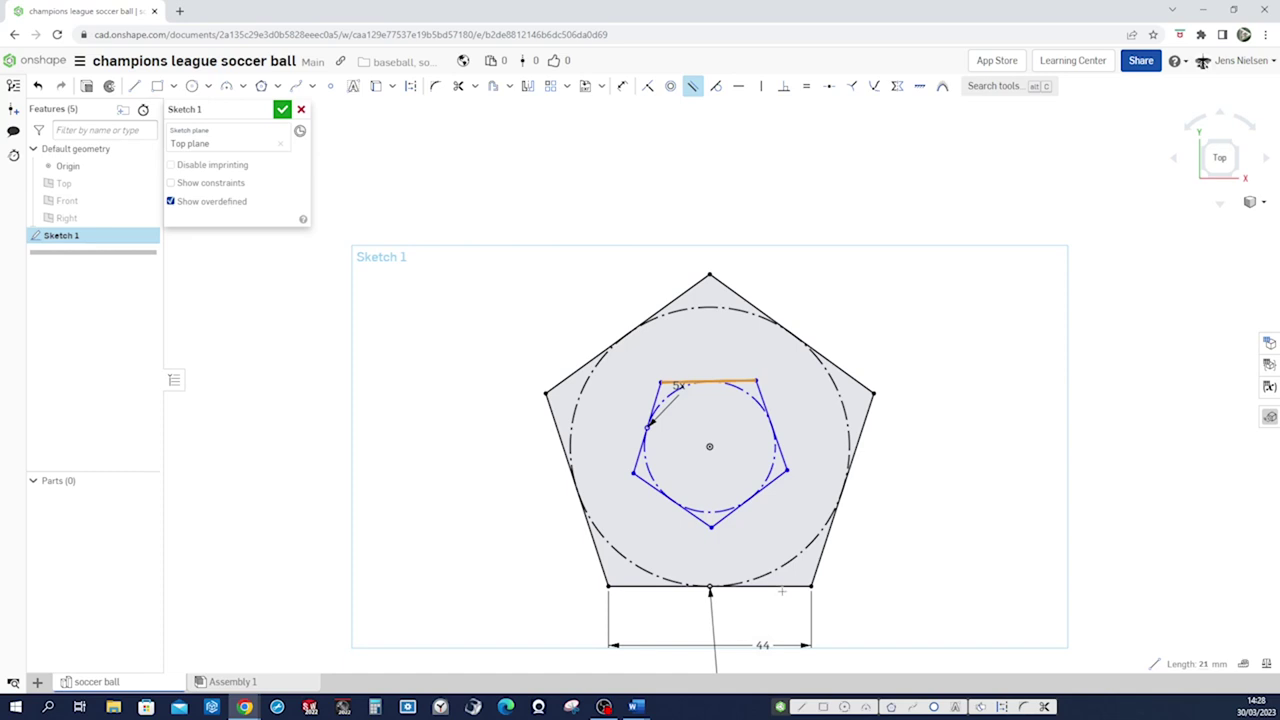
pyautogui.click(782, 587)
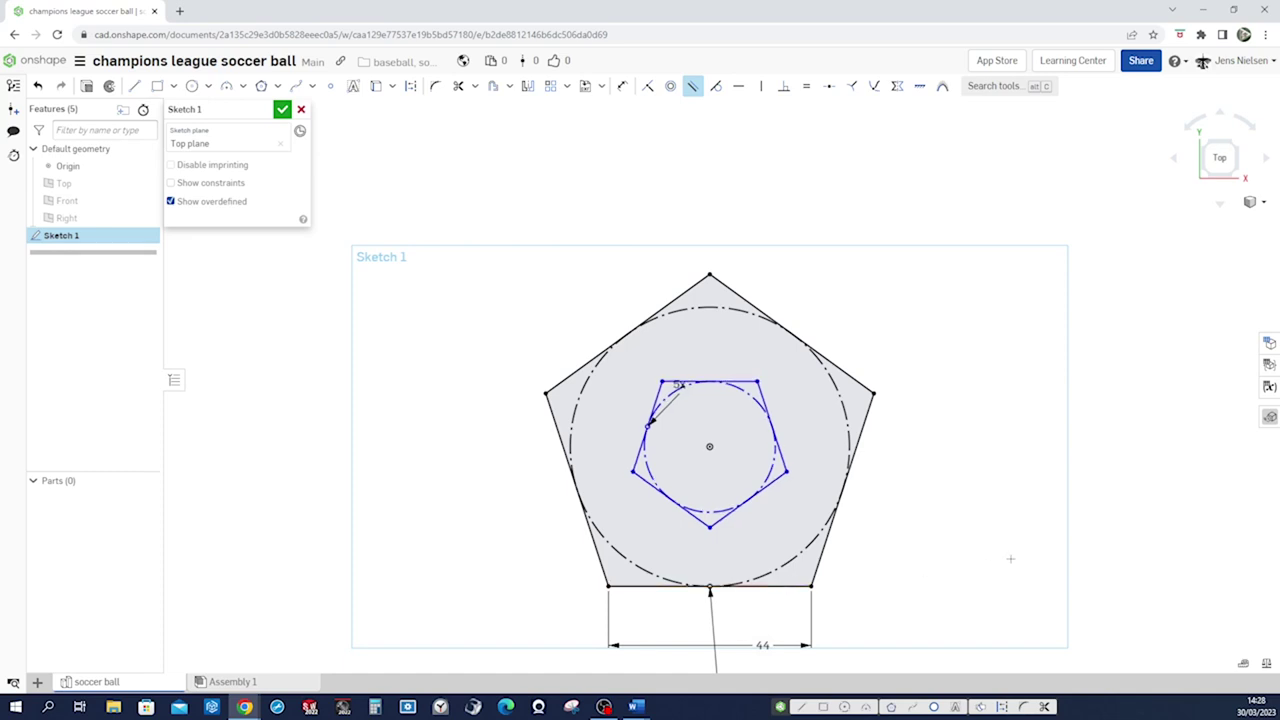
pyautogui.press('h')
pyautogui.click(757, 381)
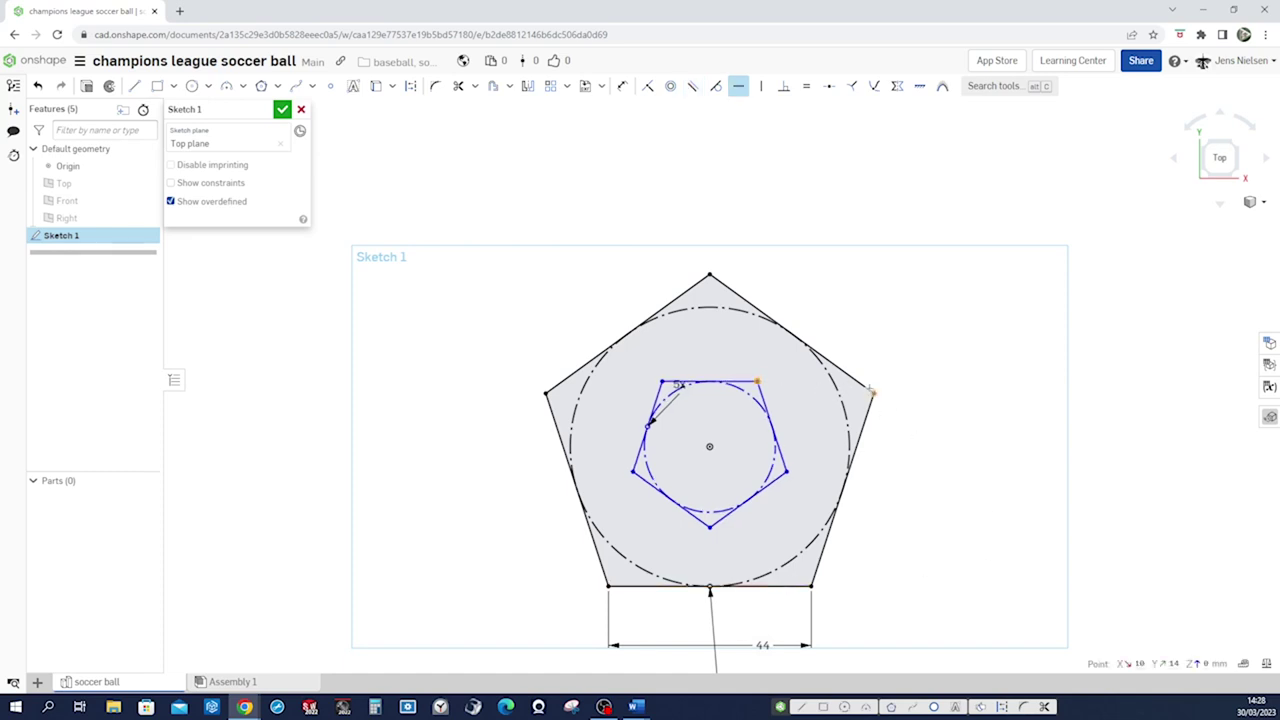
pyautogui.click(873, 393)
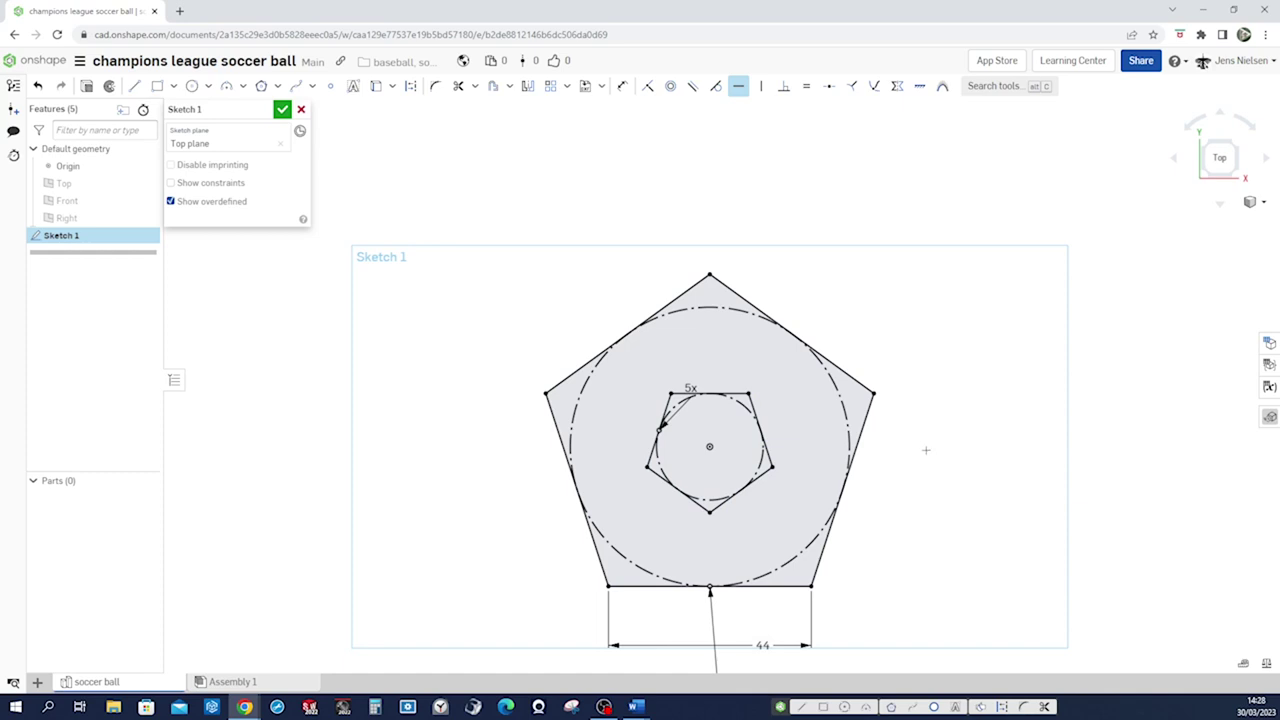
# - Convert the inner pentagon's sides to construction lines
pyautogui.scroll(-2, 925, 450)
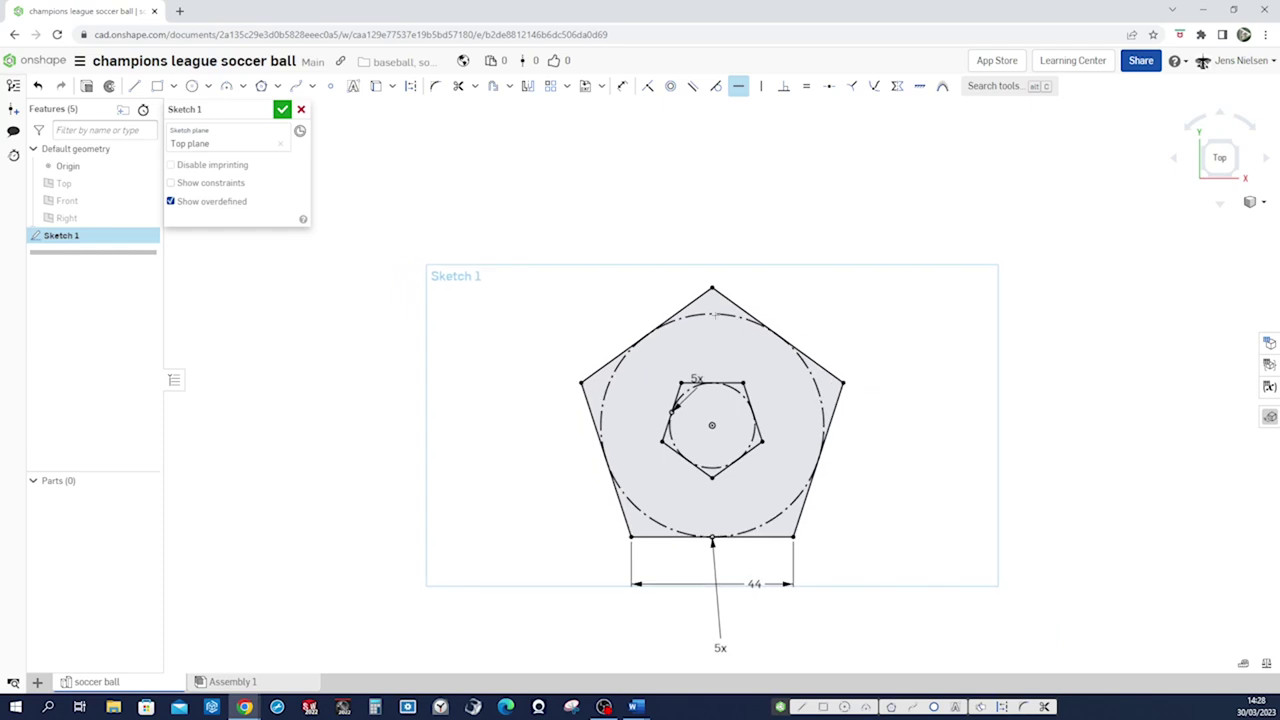
pyautogui.moveTo(508, 234)
pyautogui.mouseDown()
pyautogui.moveTo(866, 560)
pyautogui.moveTo(938, 587)
pyautogui.mouseUp()
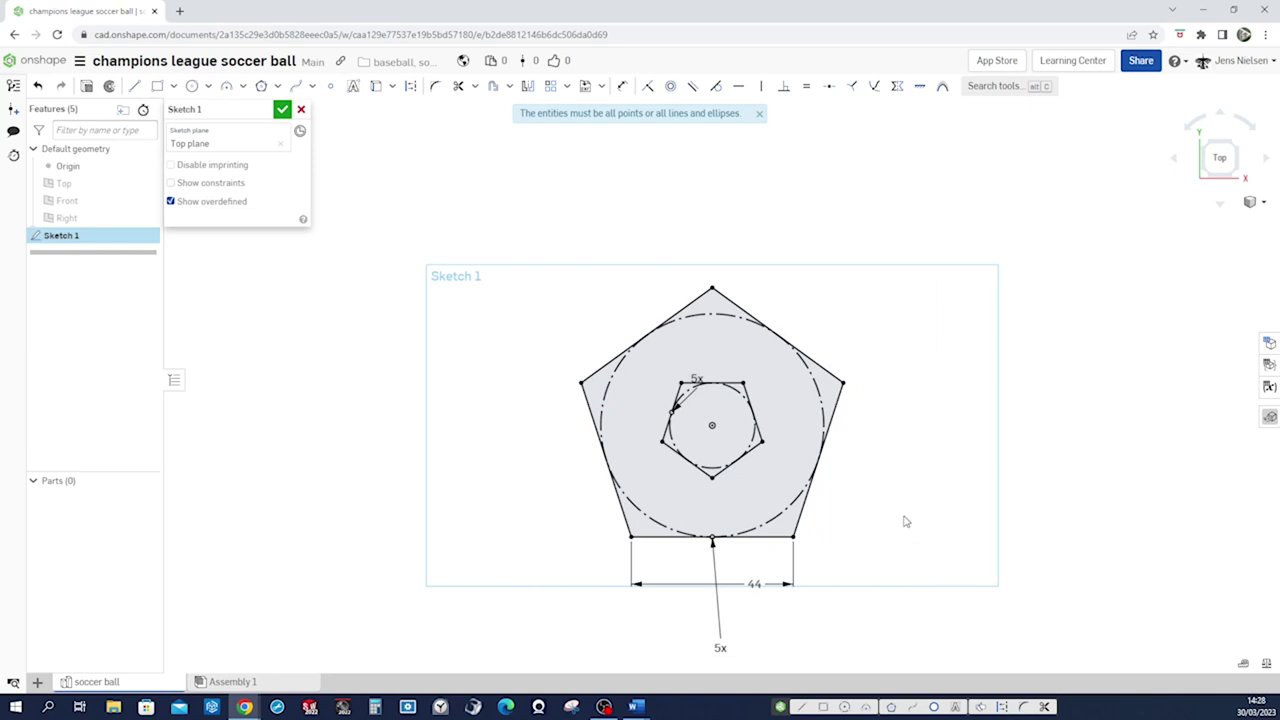
pyautogui.scroll(3, 713, 378)
pyautogui.moveTo(618, 364); pyautogui.dragTo(855, 615)
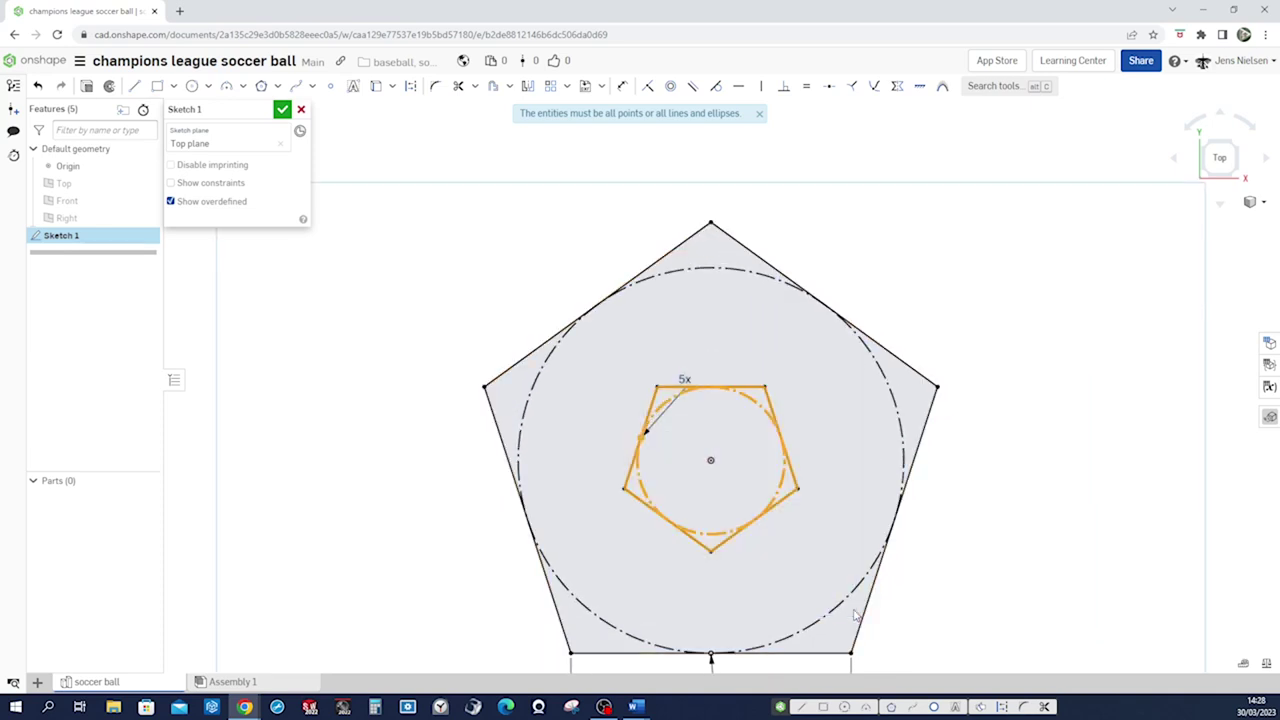
pyautogui.click(965, 598)
# - Convert the five sides of the outer pentagon to construction lines
pyautogui.scroll(-3, 920, 514)
pyautogui.click(825, 474)
pyautogui.click(764, 487)
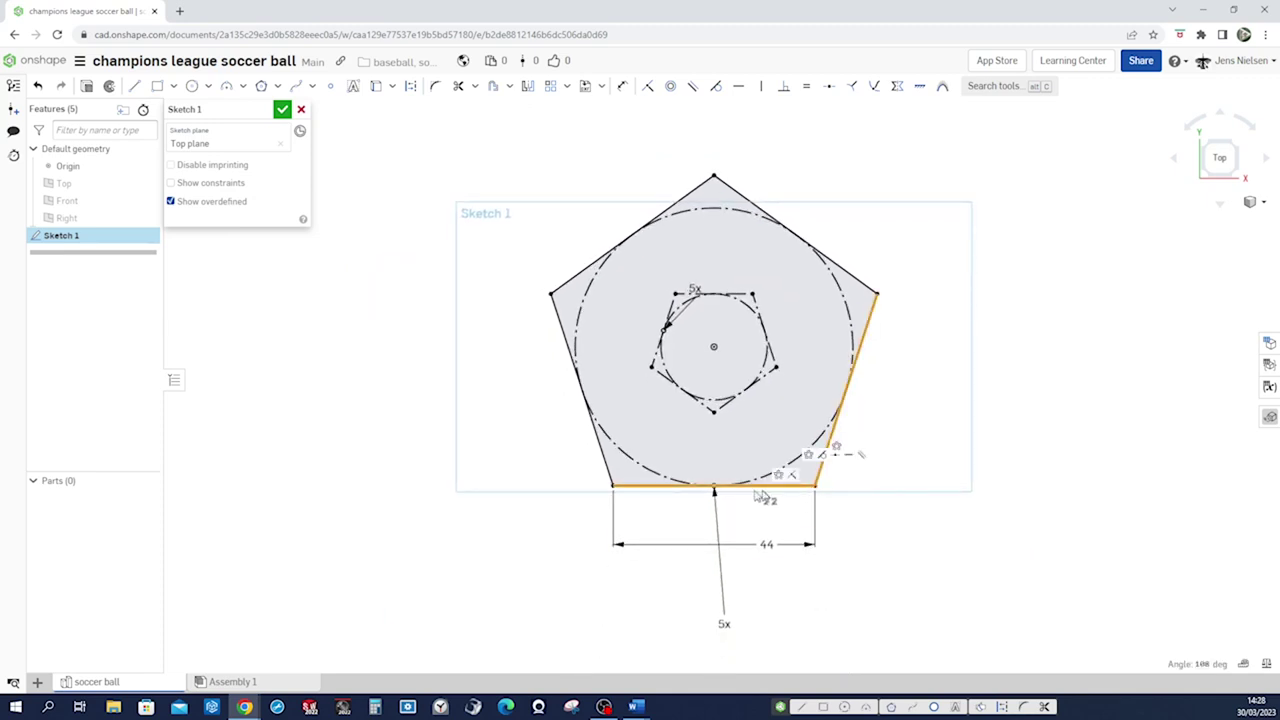
pyautogui.click(607, 467)
pyautogui.click(567, 289)
pyautogui.click(848, 275)
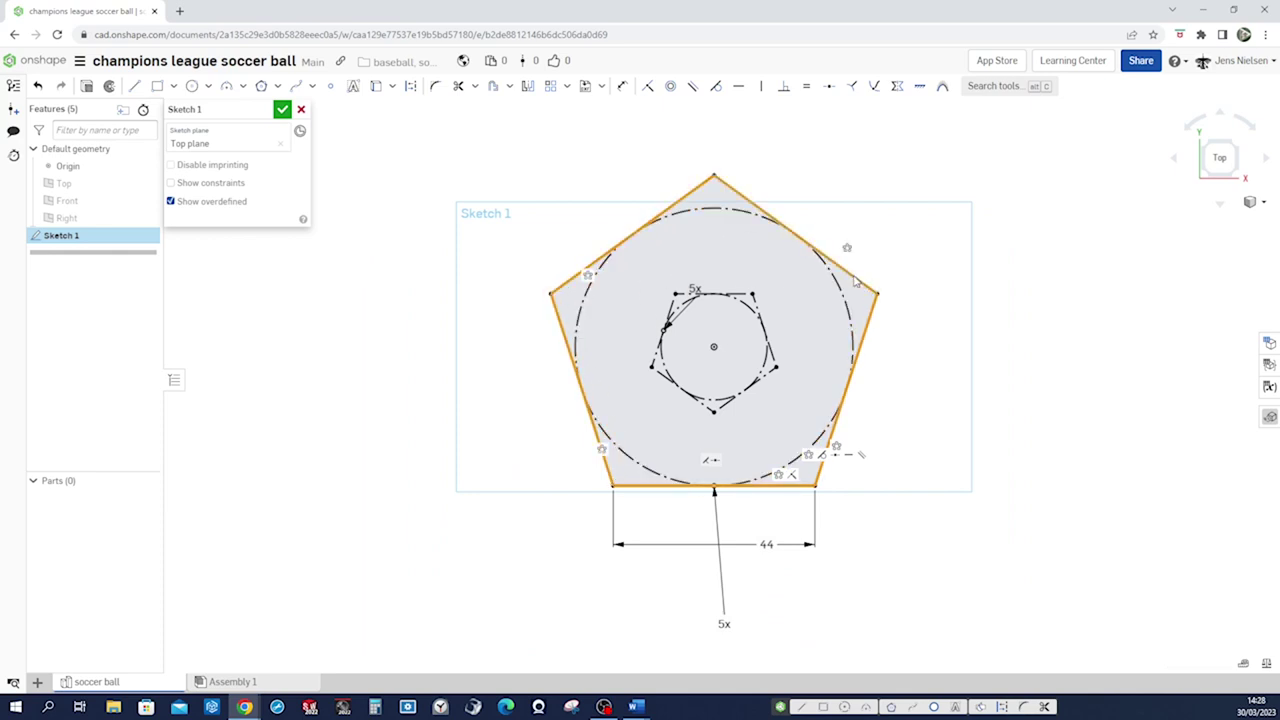
pyautogui.press('q')
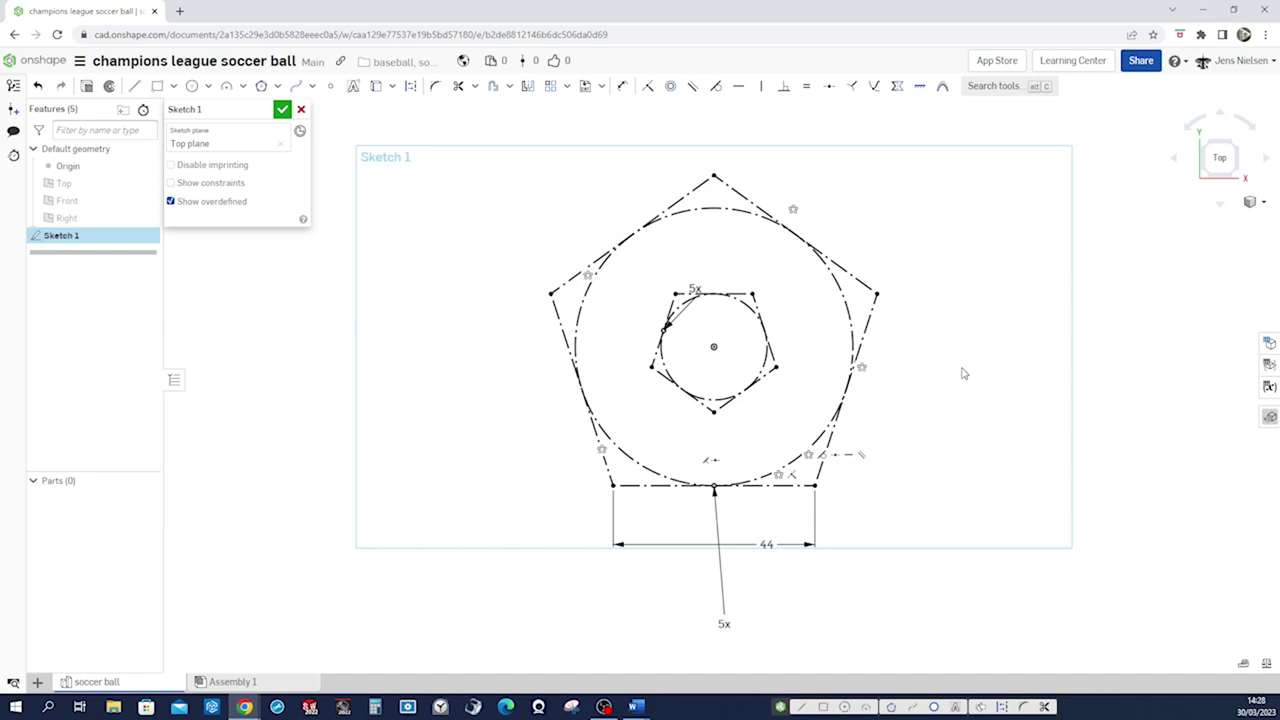
# - Draw a closed five-pointed star by connecting the outer pentagon's corners alternately with the inner pentagon's corners
pyautogui.press('l')
pyautogui.click(612, 486)
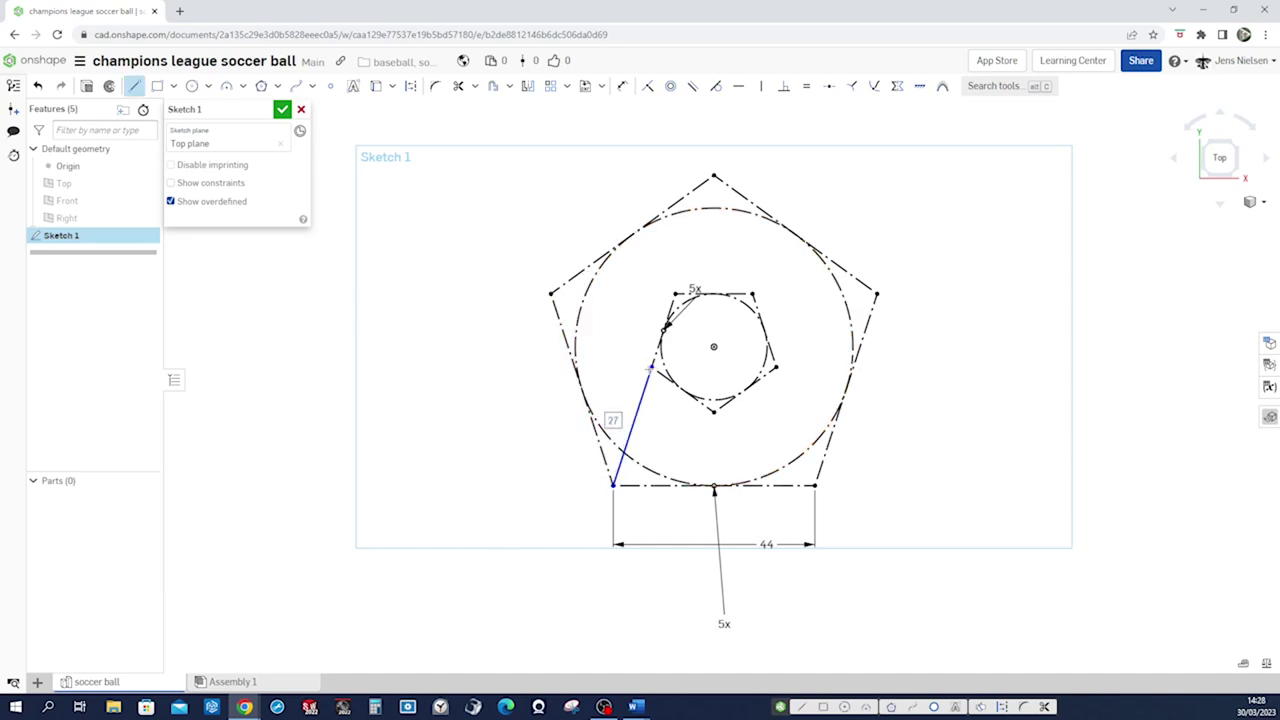
pyautogui.click(651, 365)
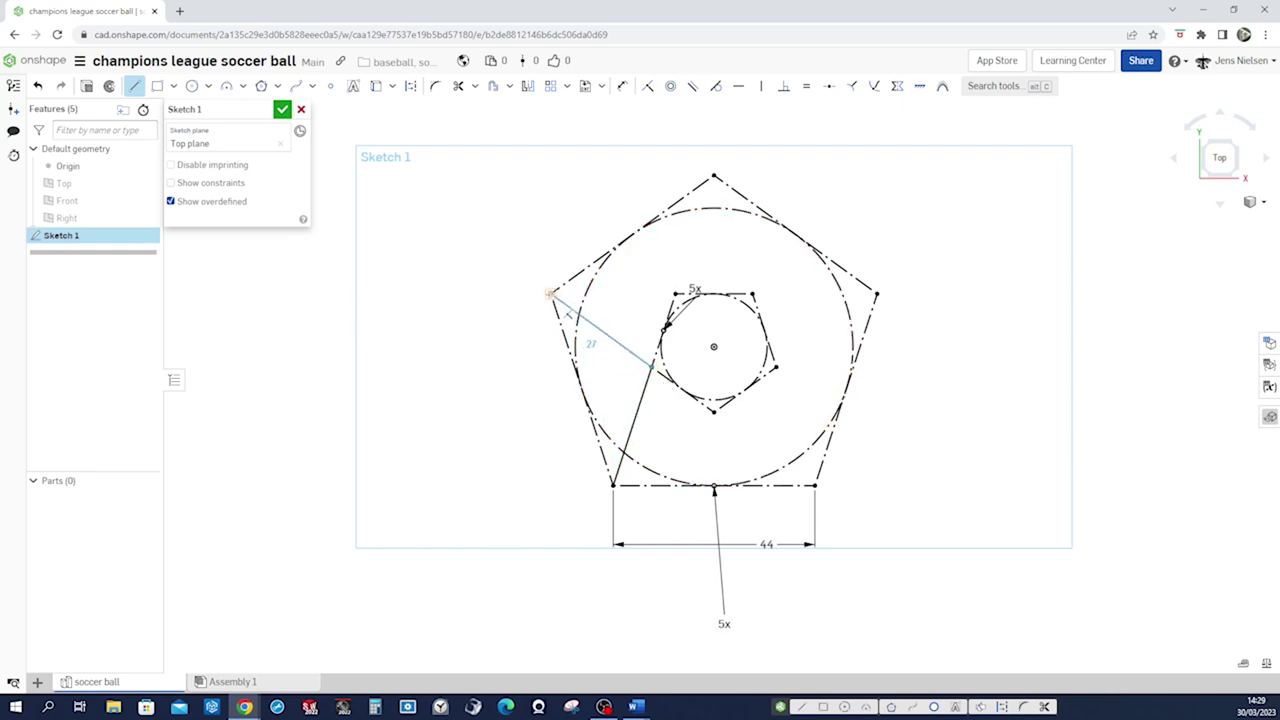
pyautogui.click(552, 294)
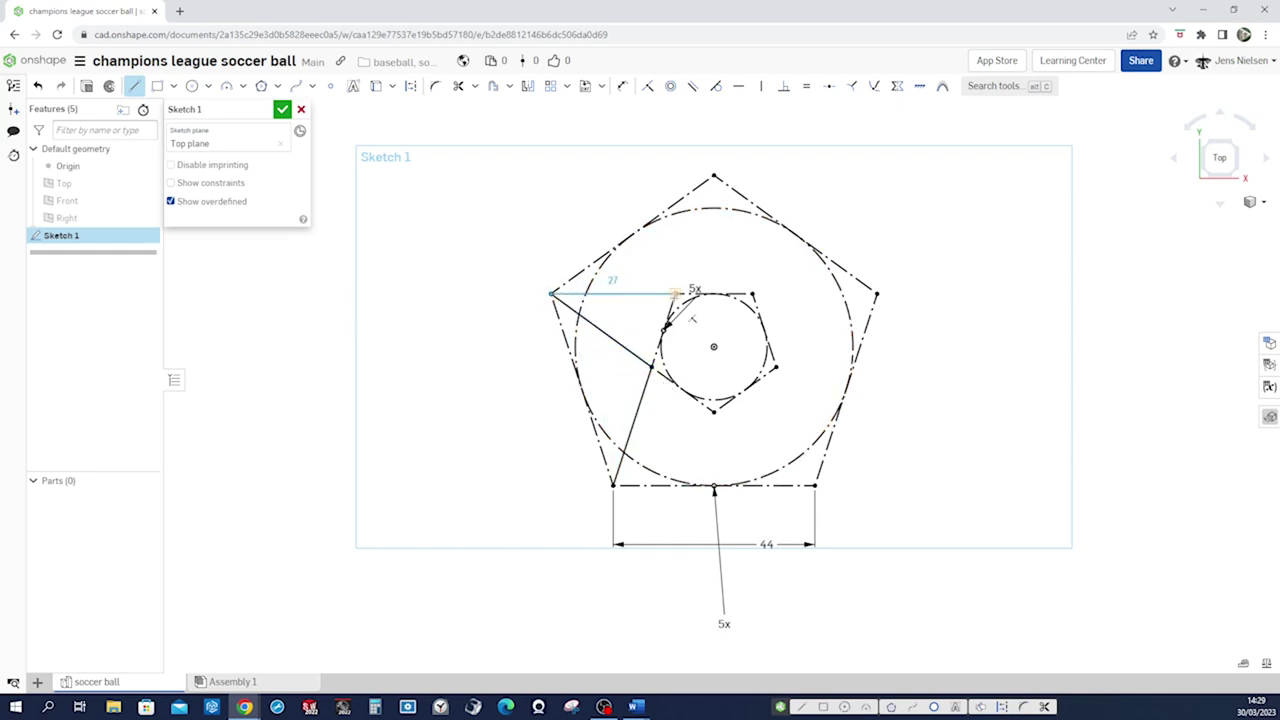
pyautogui.click(697, 314)
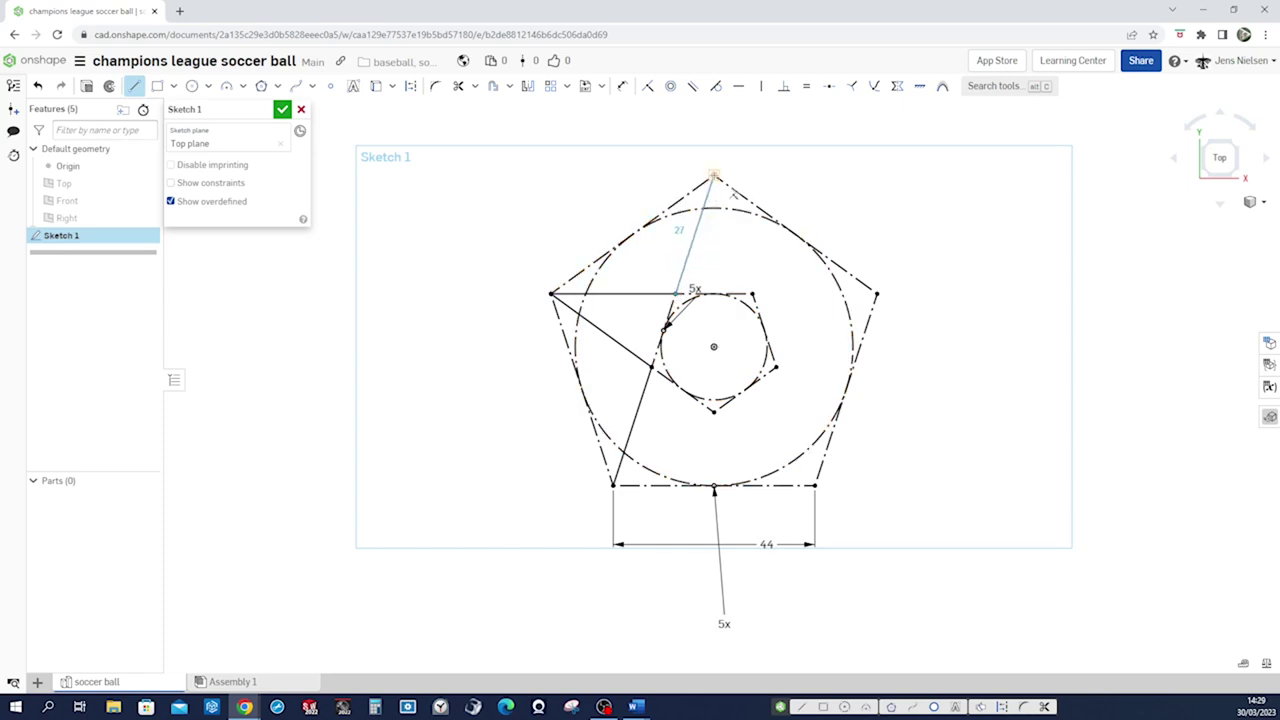
pyautogui.click(713, 177)
pyautogui.click(752, 294)
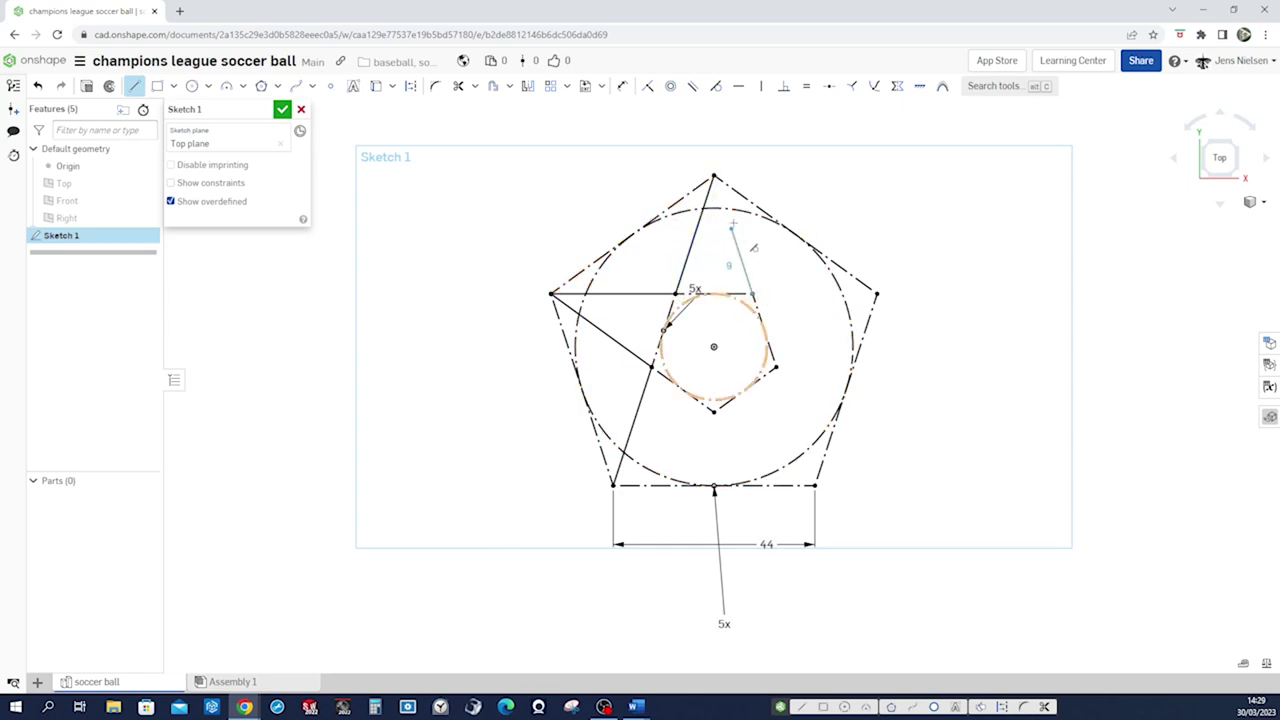
pyautogui.click(716, 177)
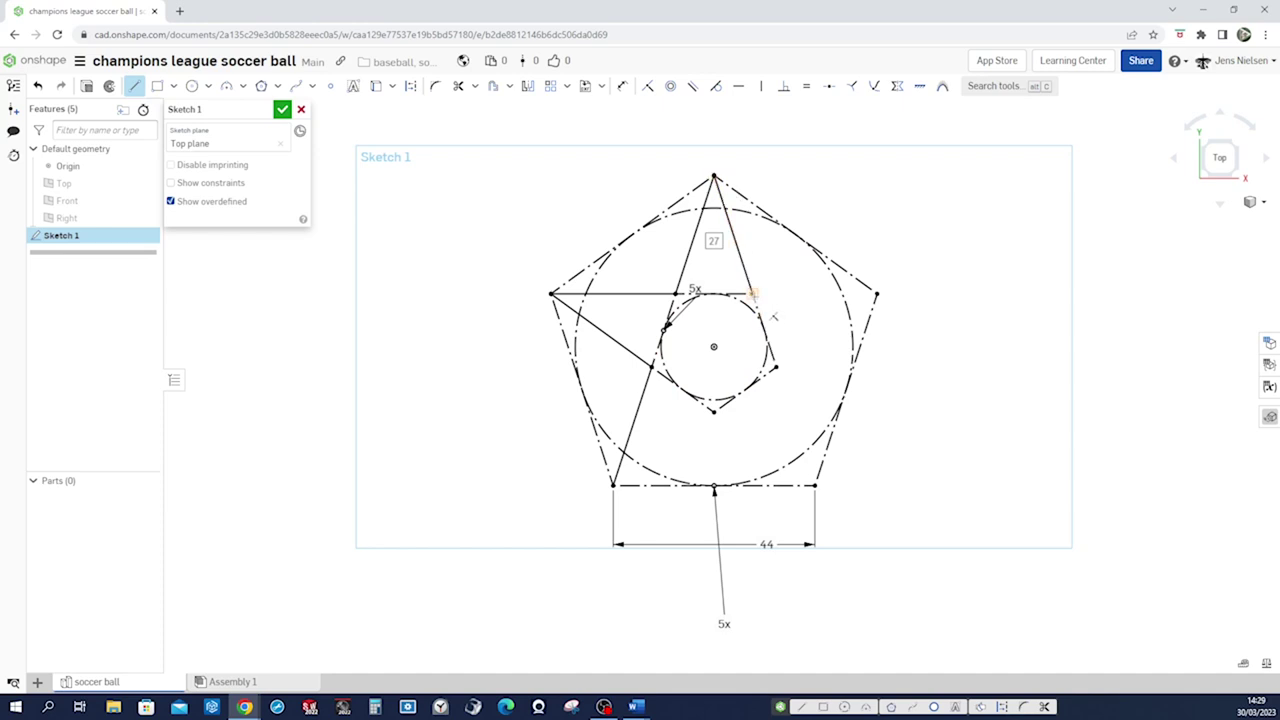
pyautogui.click(773, 314)
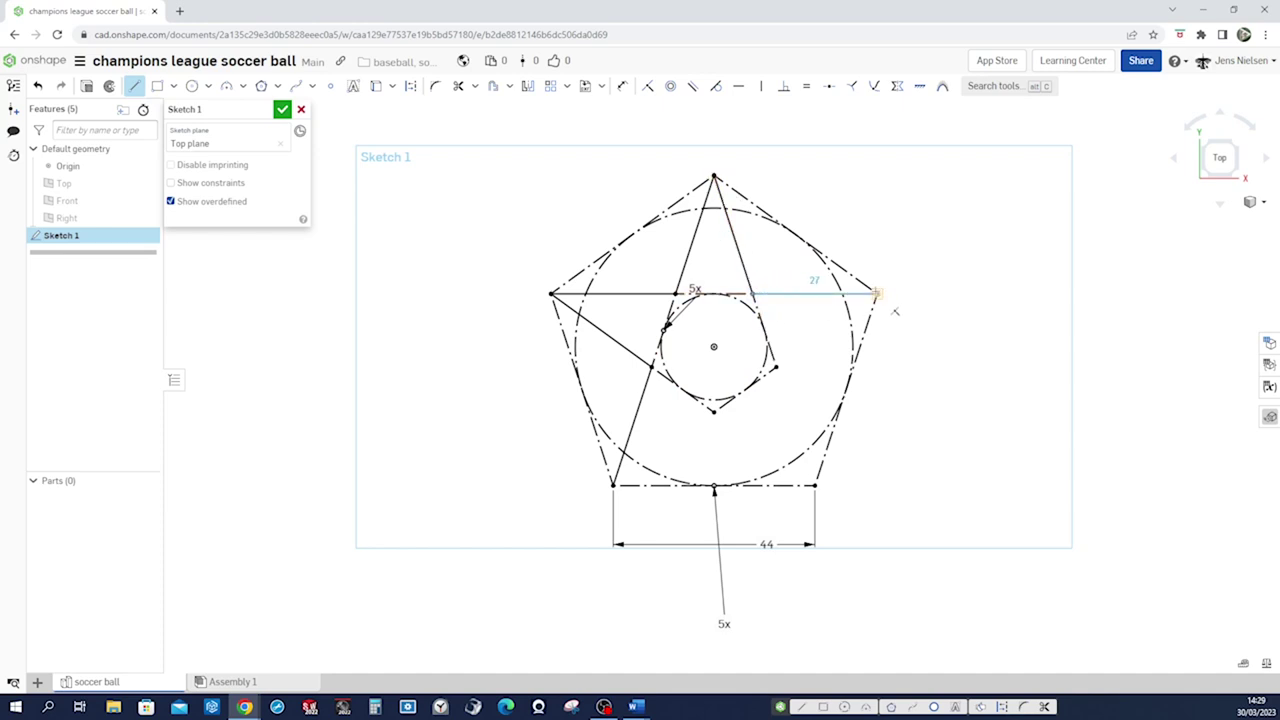
pyautogui.click(876, 296)
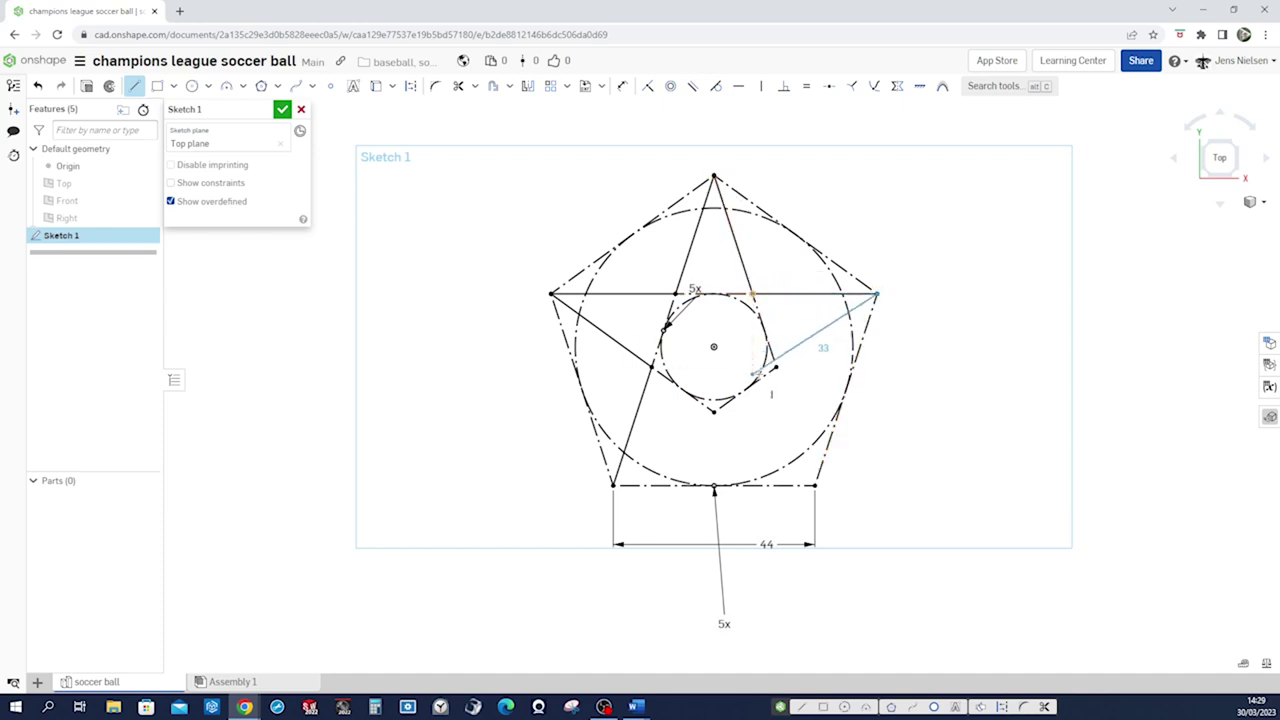
pyautogui.click(795, 386)
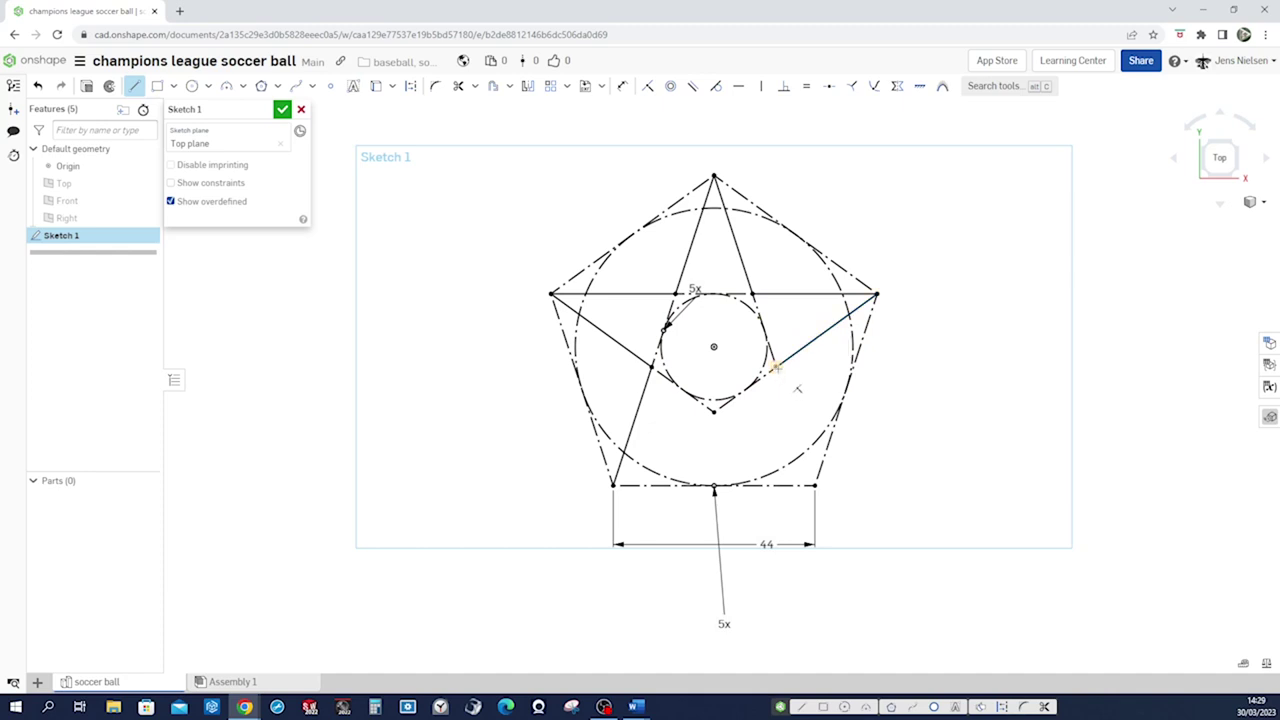
pyautogui.click(814, 486)
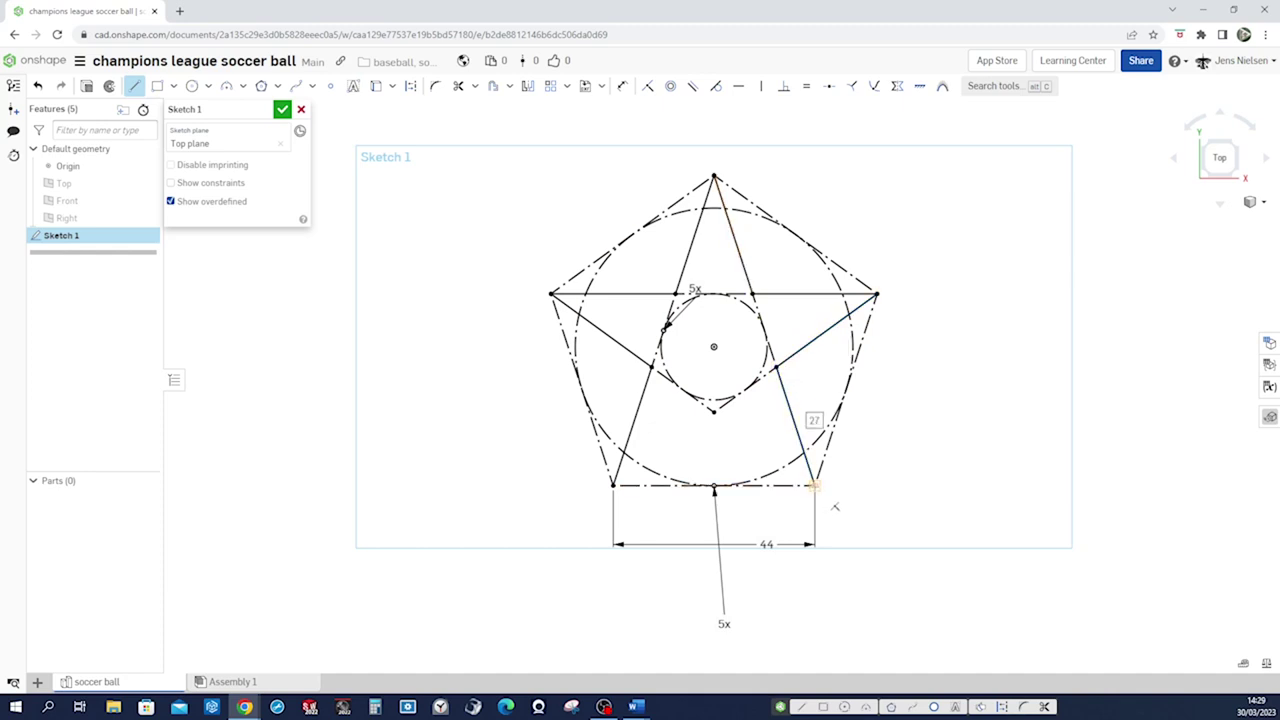
pyautogui.click(714, 410)
pyautogui.click(613, 486)
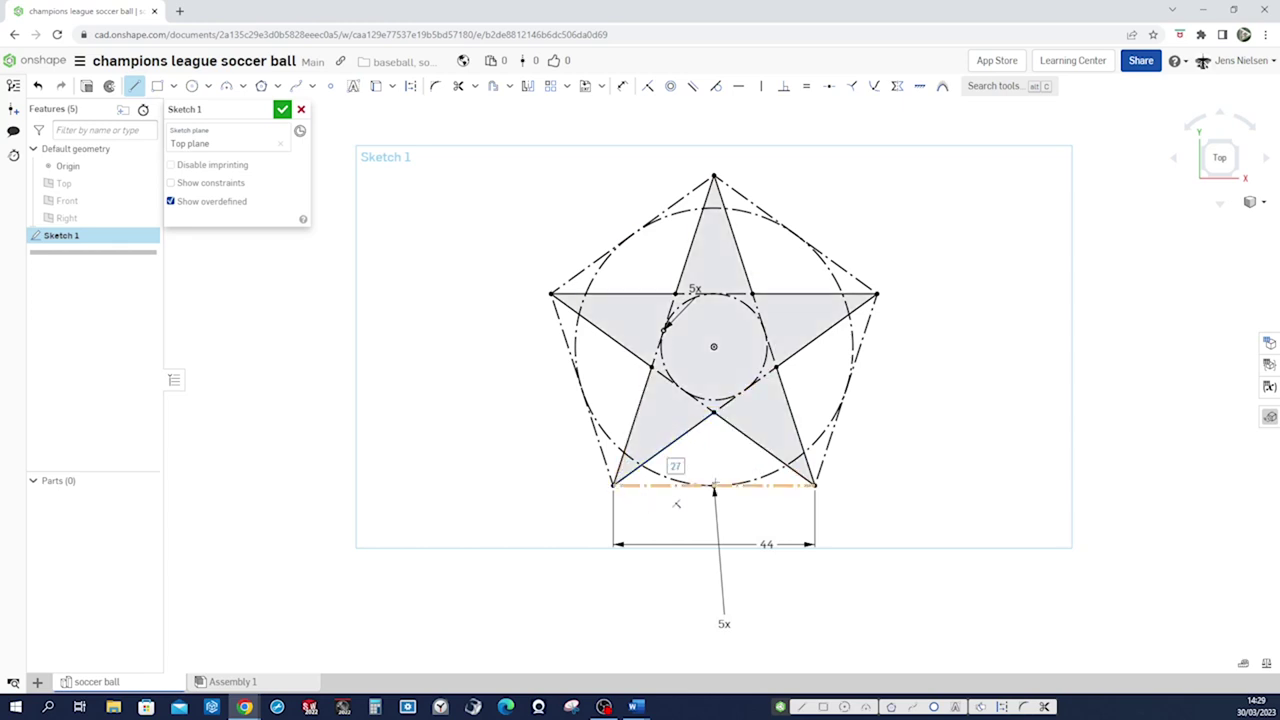
pyautogui.press('Escape')
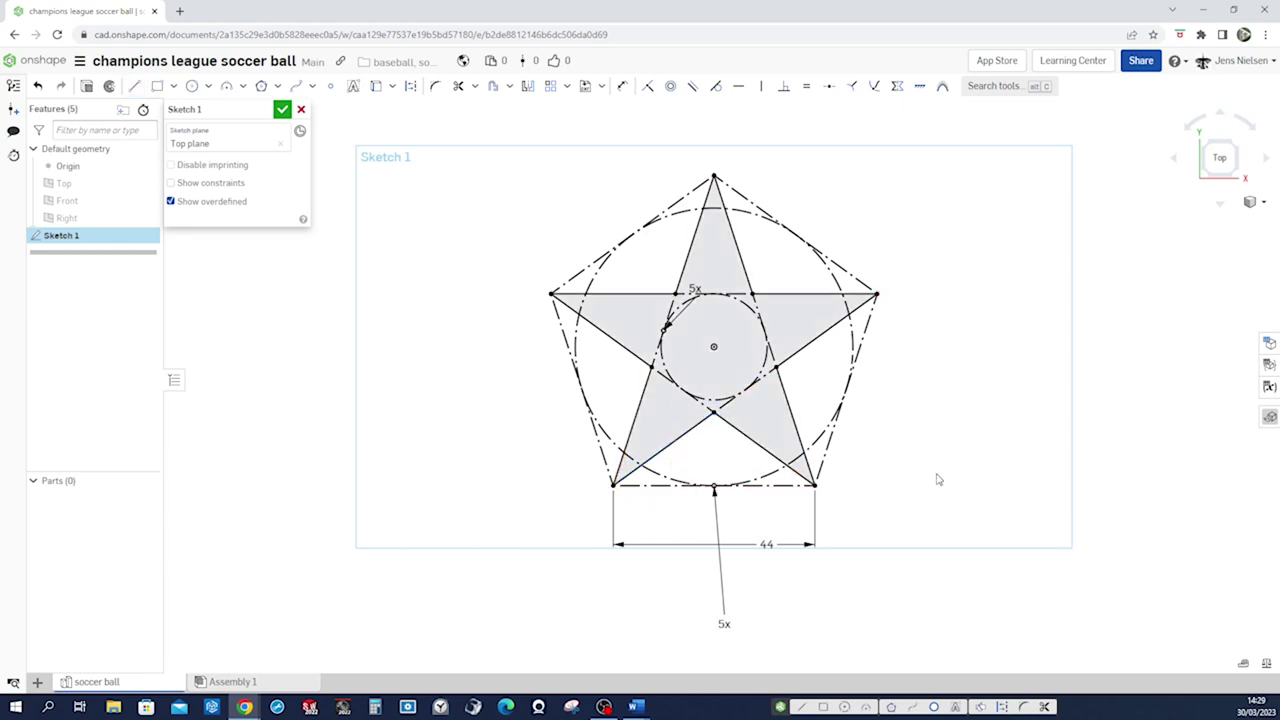
pyautogui.click(940, 476)
pyautogui.click(940, 476)
# - Draw a line about 26 mm long downward from the star's lower-left tip and make it perpendicular to that point's lower edge
pyautogui.press('l')
pyautogui.click(613, 486)
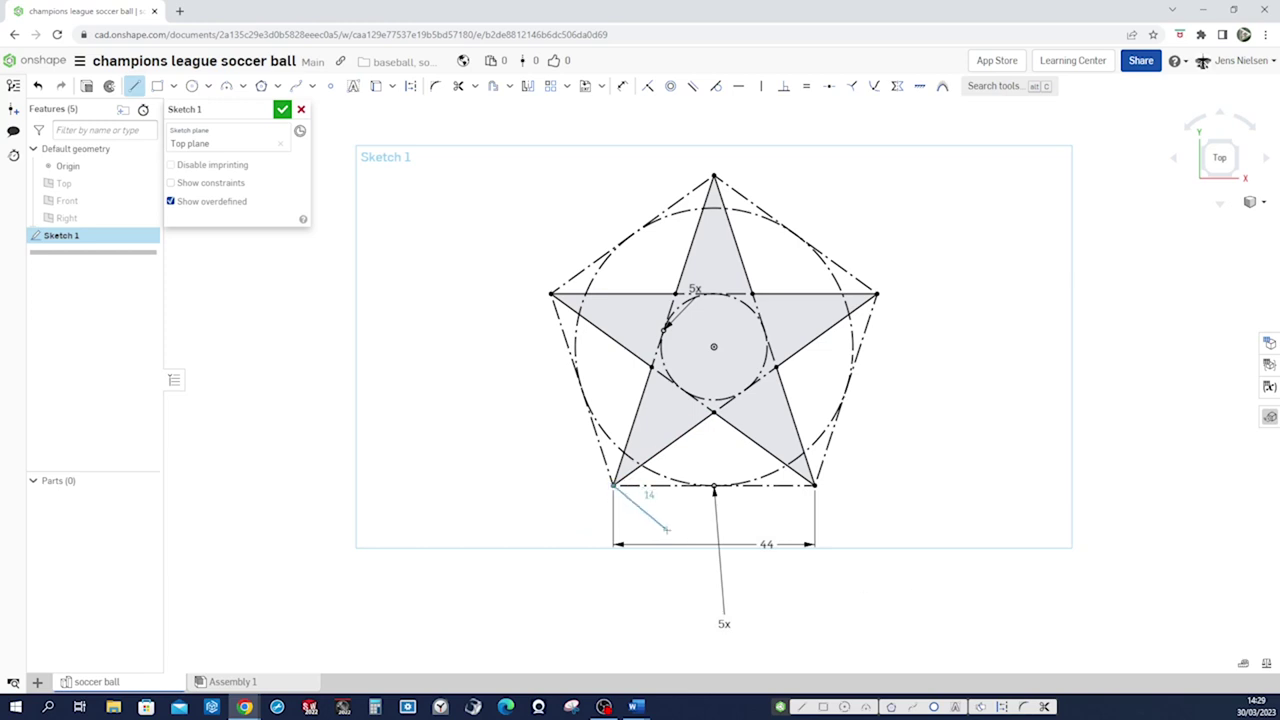
pyautogui.click(692, 574)
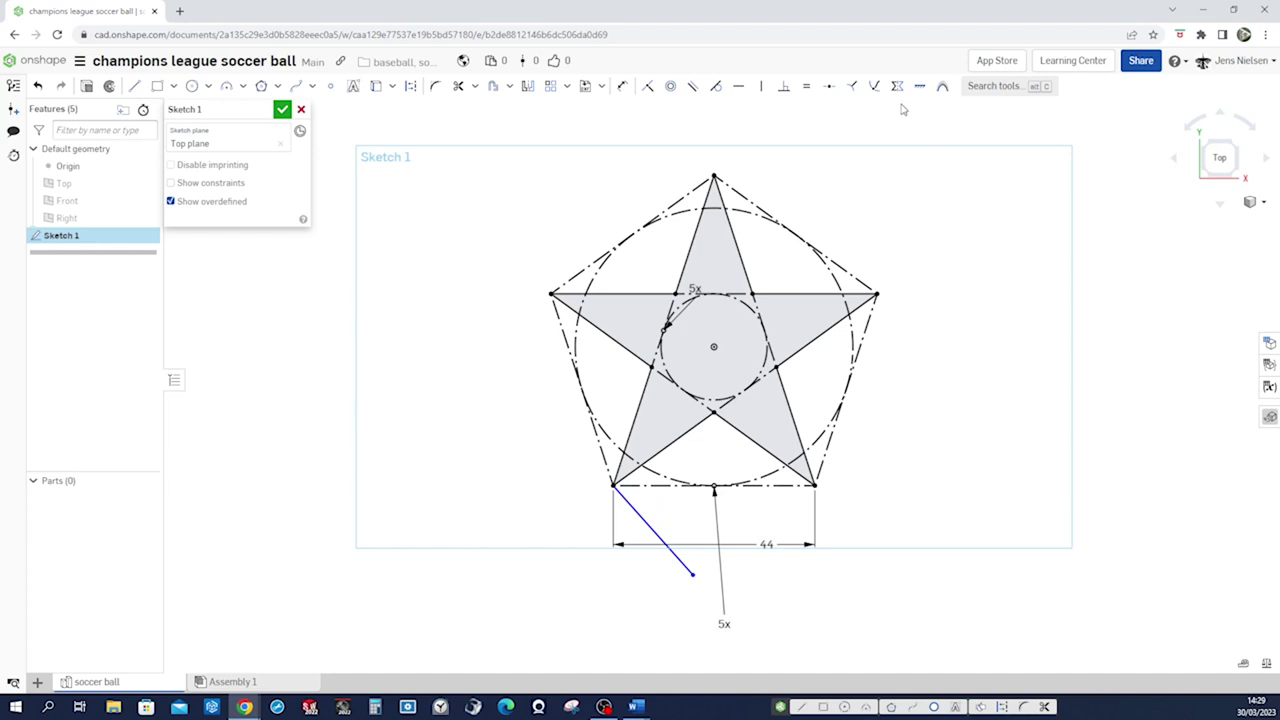
pyautogui.click(783, 87)
pyautogui.click(650, 520)
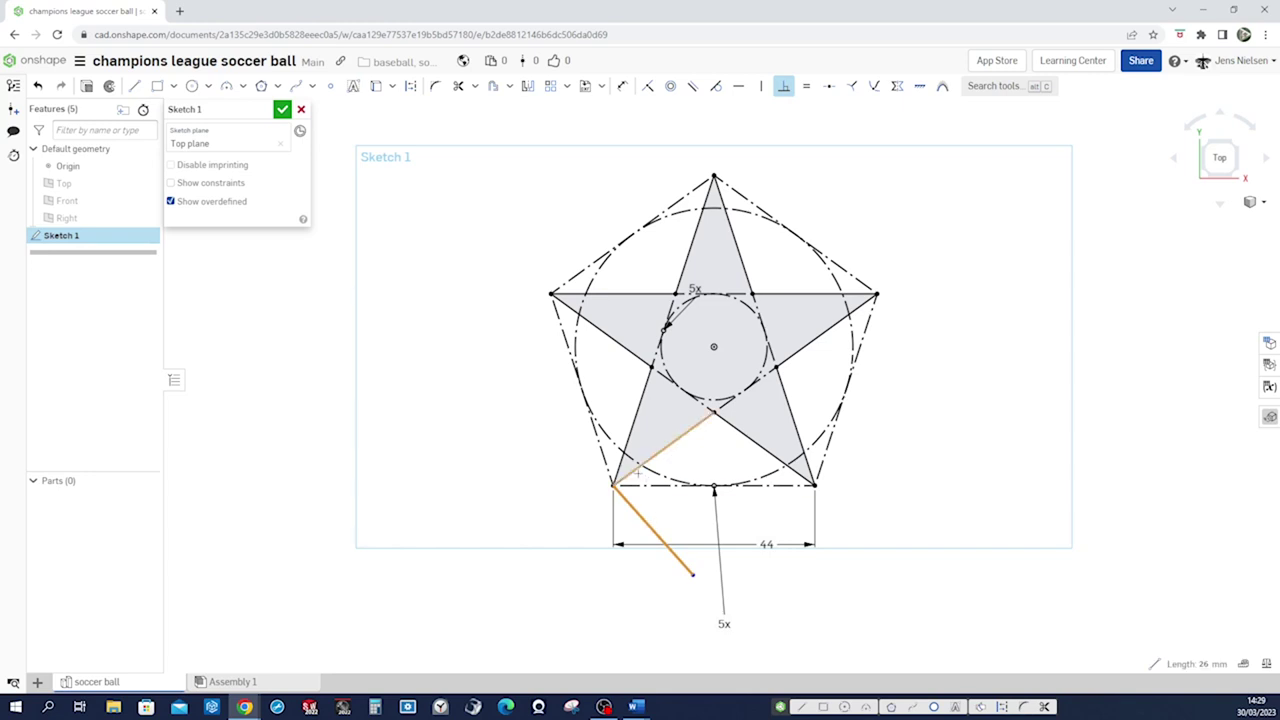
pyautogui.click(636, 470)
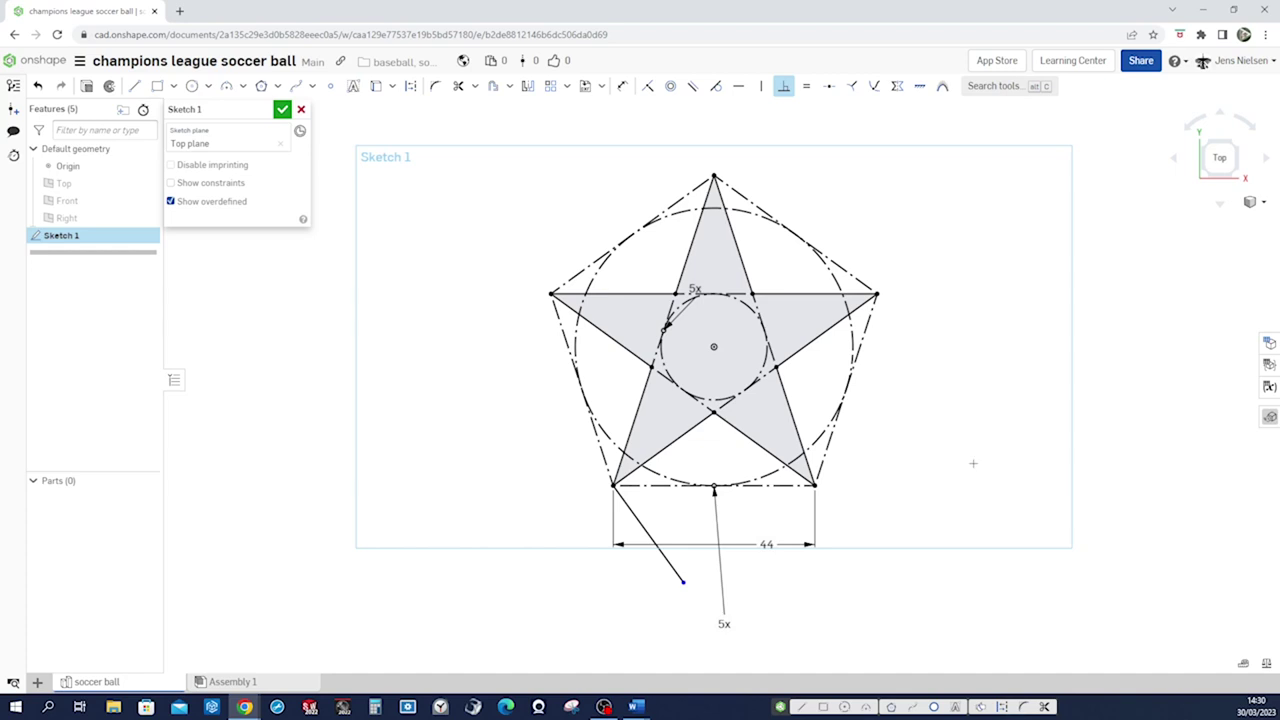
# - Draw a horizontal line about 71 mm long from the star's left tip to its right tip
pyautogui.press('l')
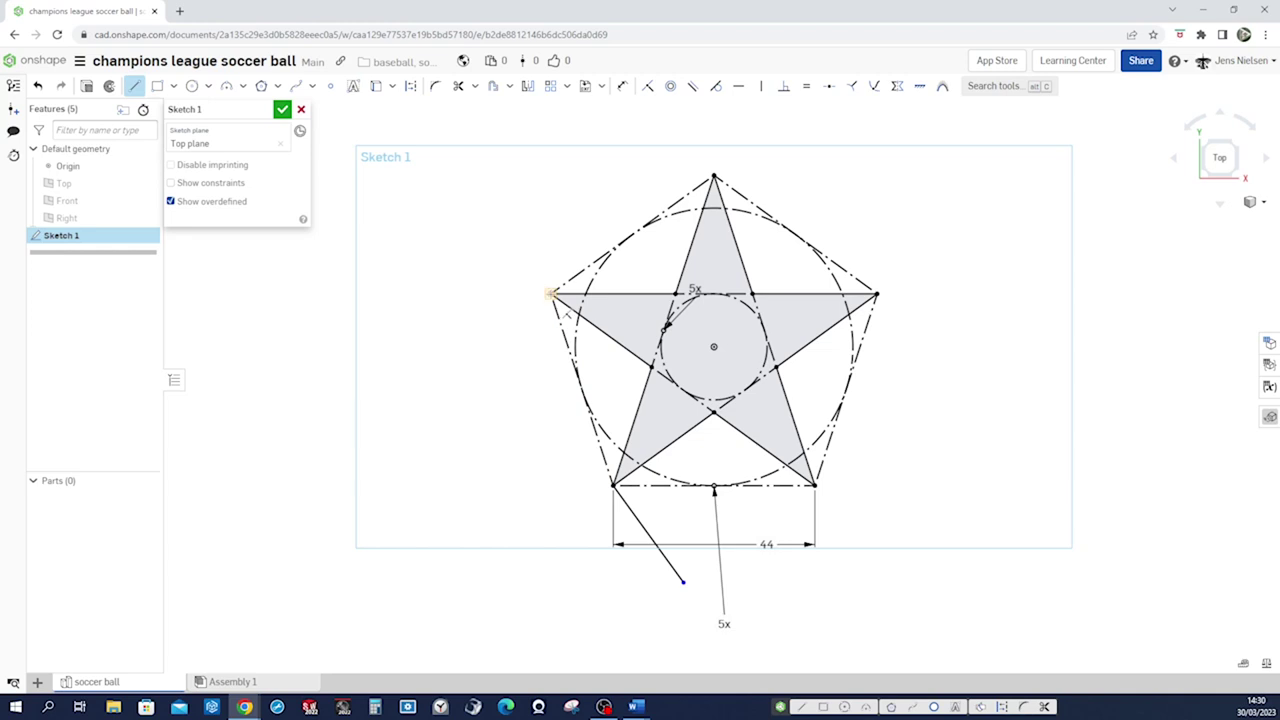
pyautogui.click(550, 293)
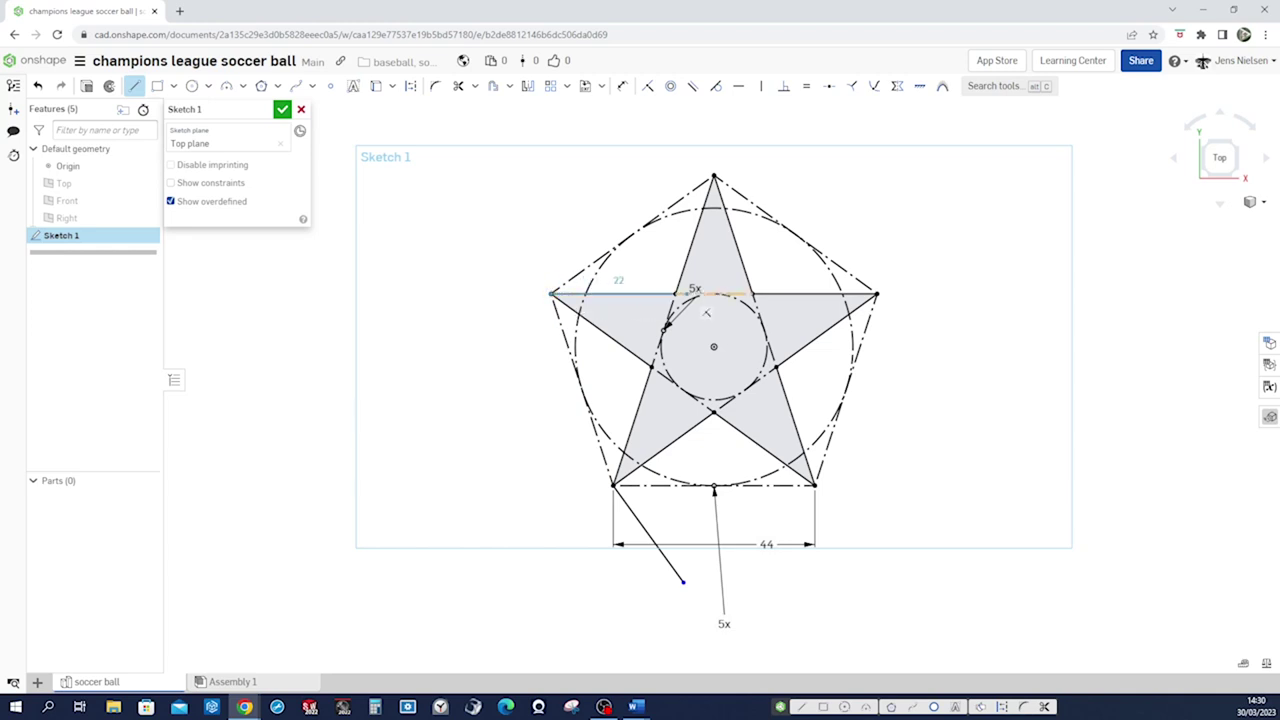
pyautogui.moveTo(895, 312); pyautogui.dragTo(895, 312)
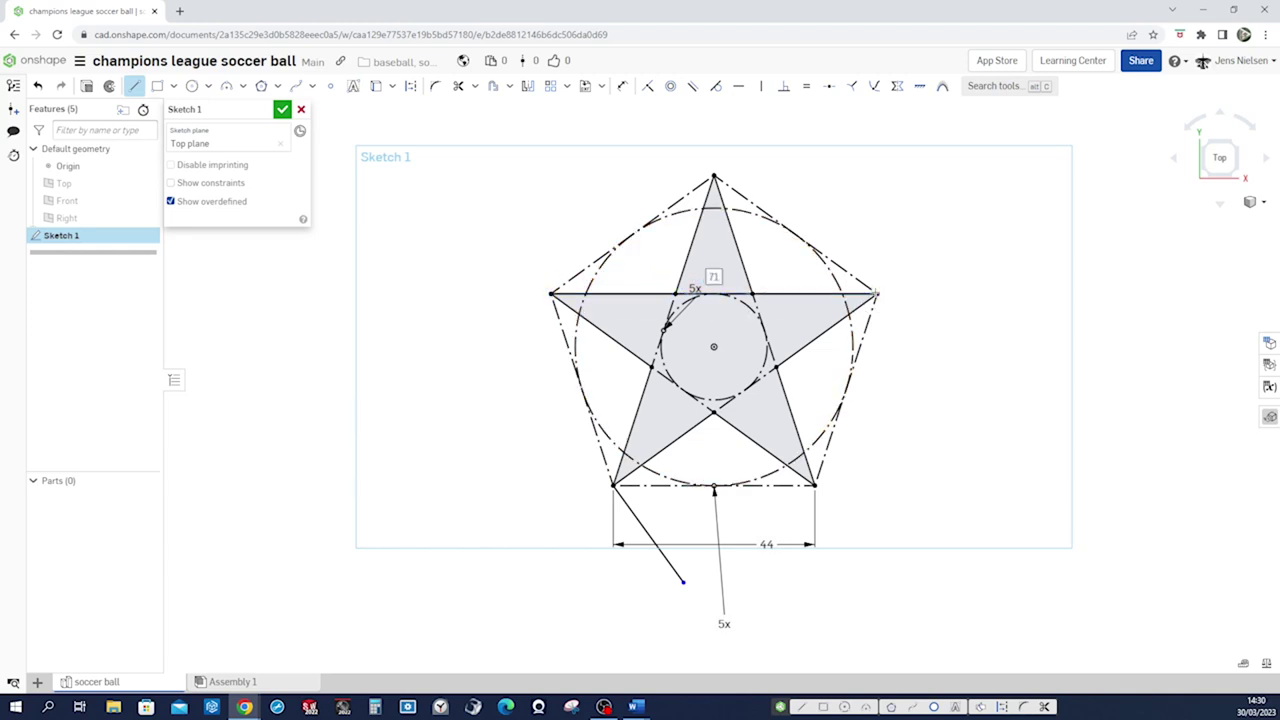
pyautogui.press('Escape')
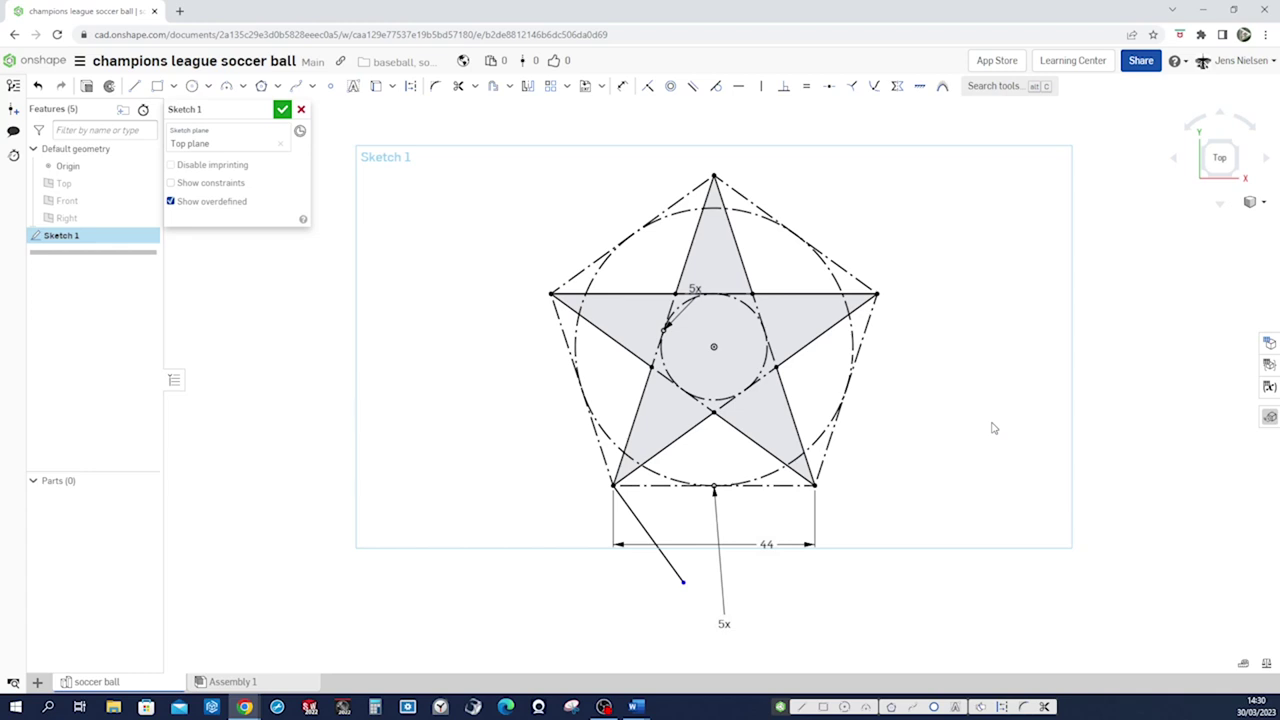
# - Draw a line about 53 mm long from the origin through the star's lower-left tip, ending outside the star
pyautogui.press('l')
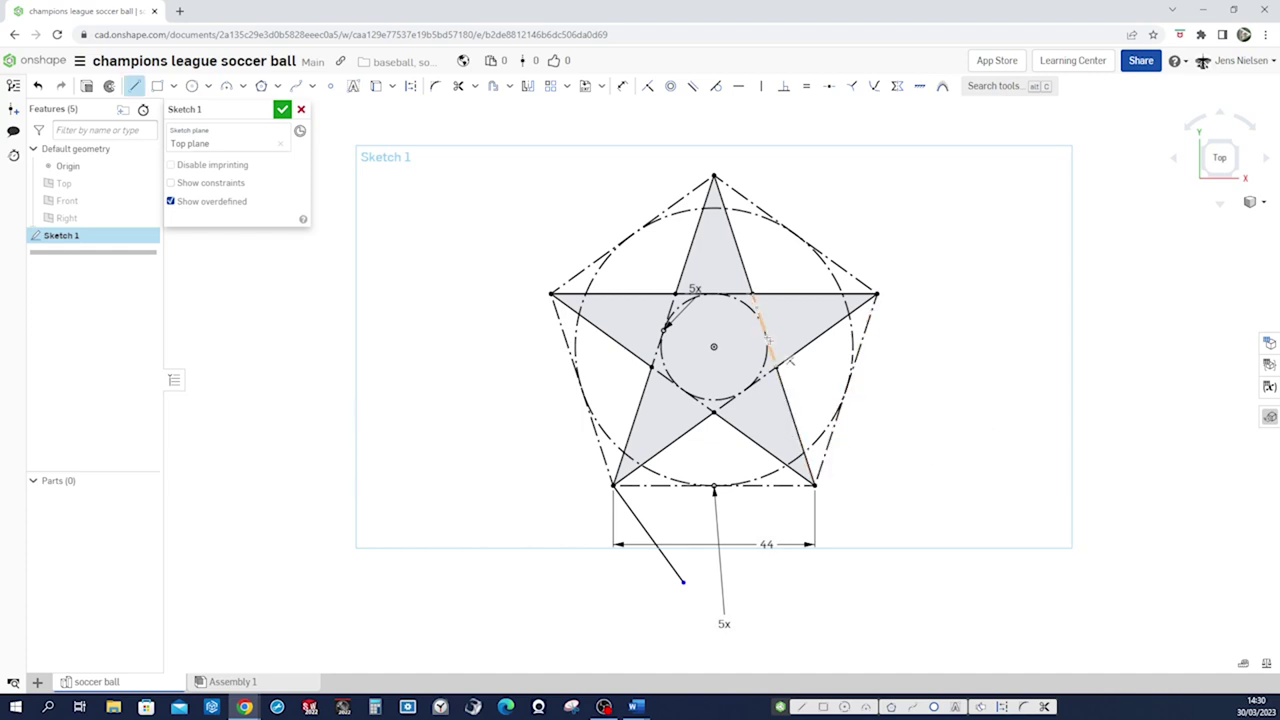
pyautogui.click(713, 347)
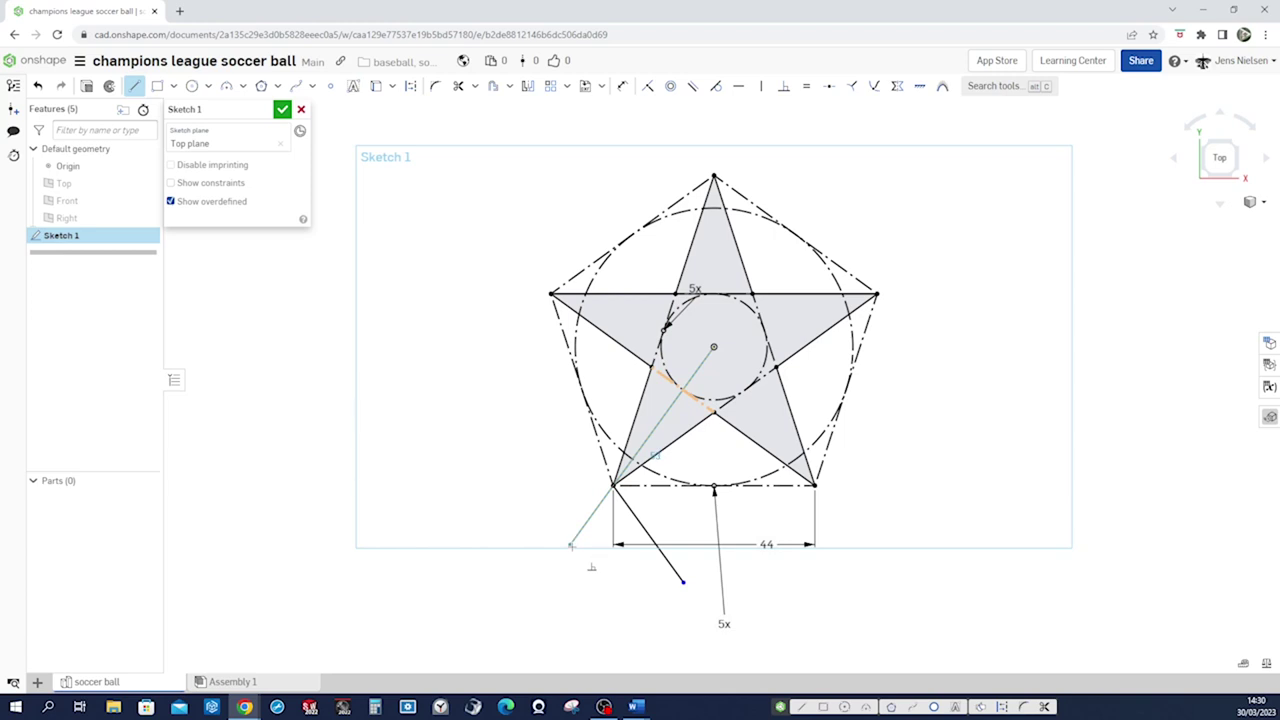
pyautogui.click(570, 546)
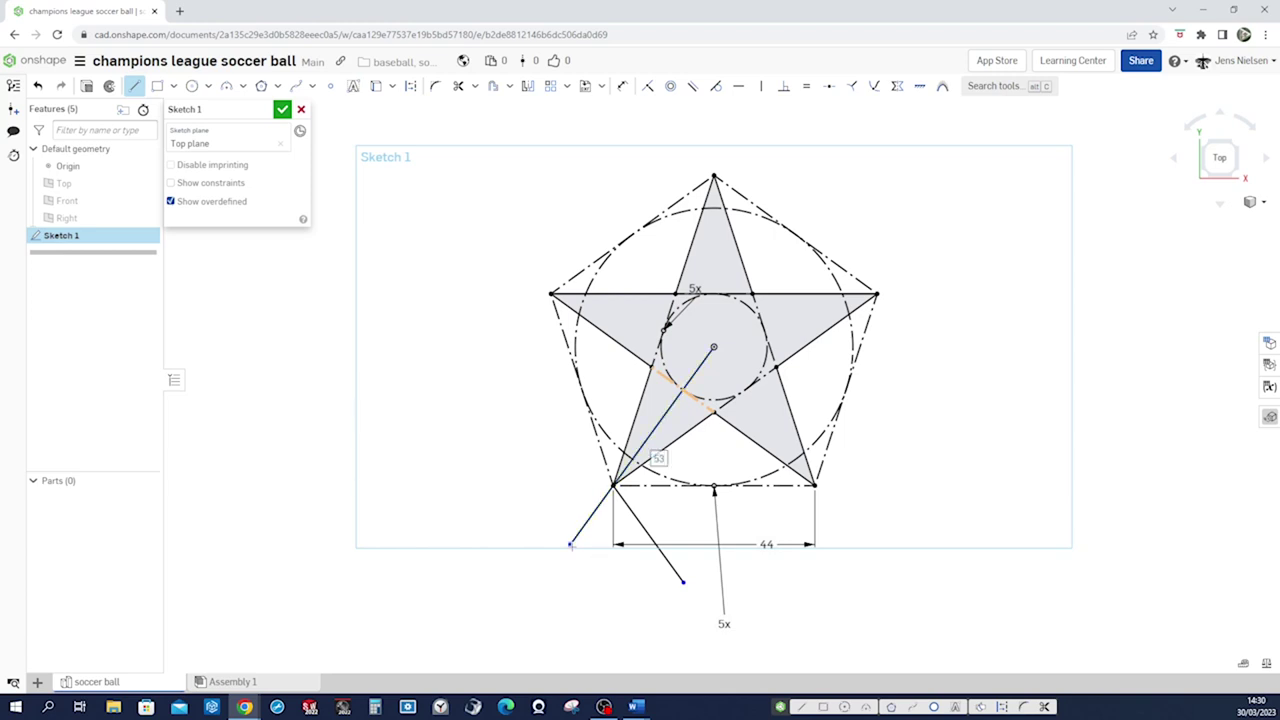
pyautogui.press('Escape')
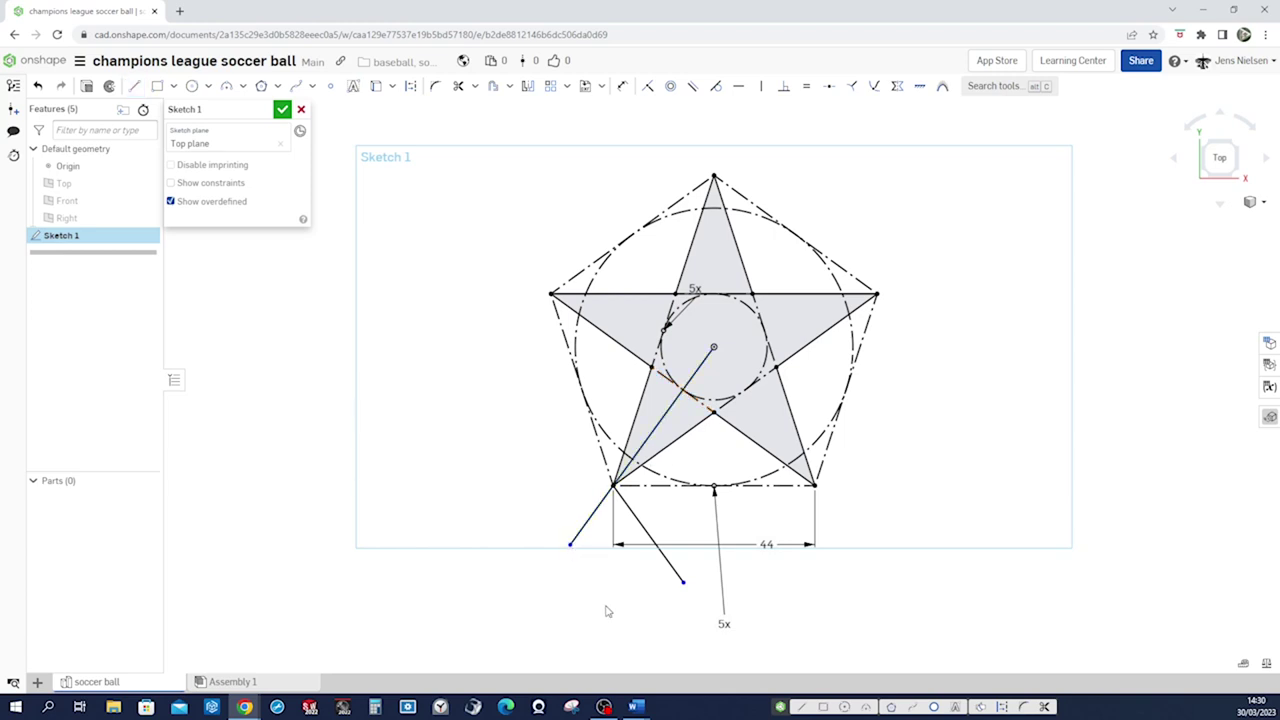
# - Draw a slanted line about 46 mm long outside the star's lower-left tip and constrain its midpoint to the radial line's outer end
pyautogui.press('l')
pyautogui.click(642, 610)
pyautogui.click(462, 497)
pyautogui.press('Escape')
pyautogui.click(829, 86)
pyautogui.click(577, 560)
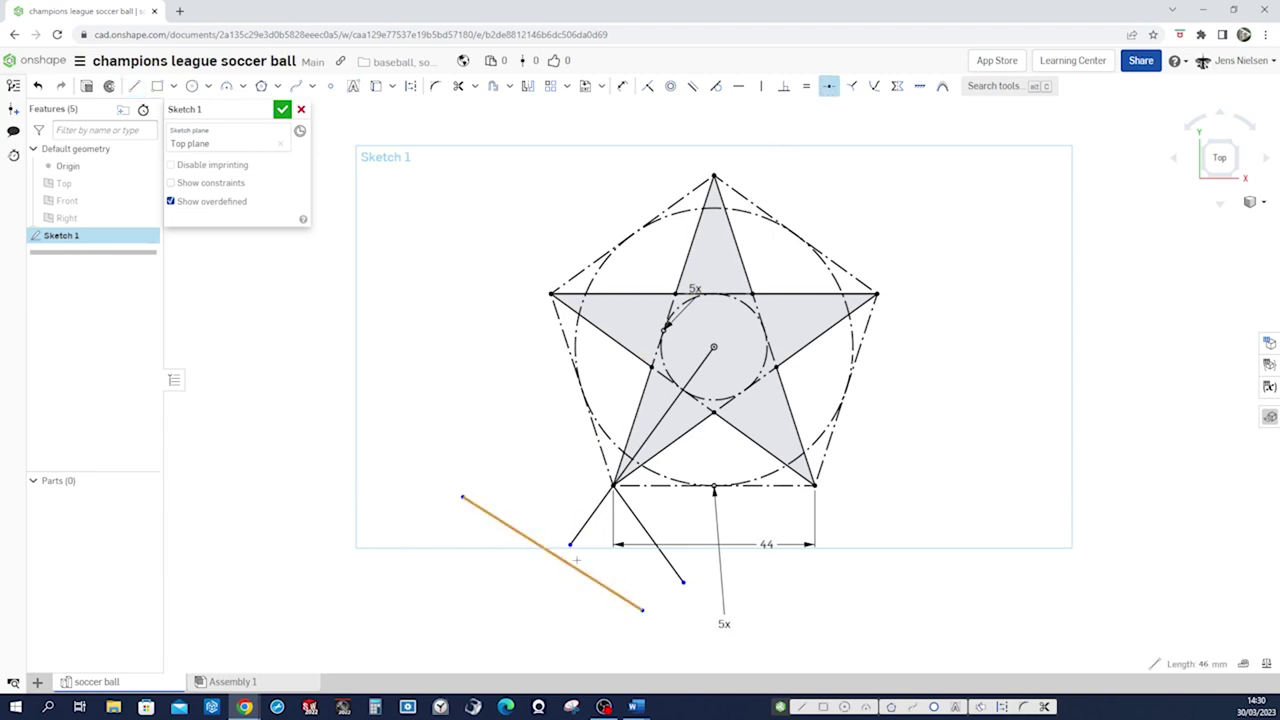
pyautogui.click(570, 545)
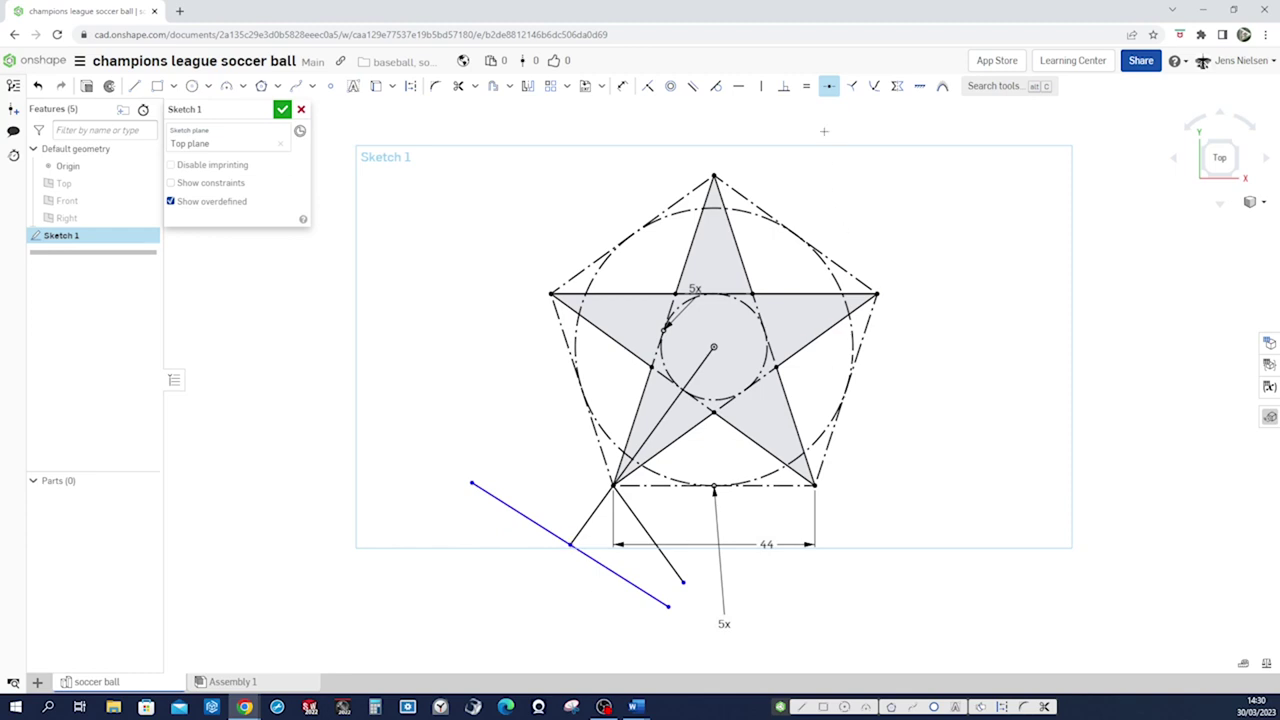
# - Make the slanted line perpendicular to the radial line and equal in length to the horizontal line between the star's left and right tips
pyautogui.click(784, 86)
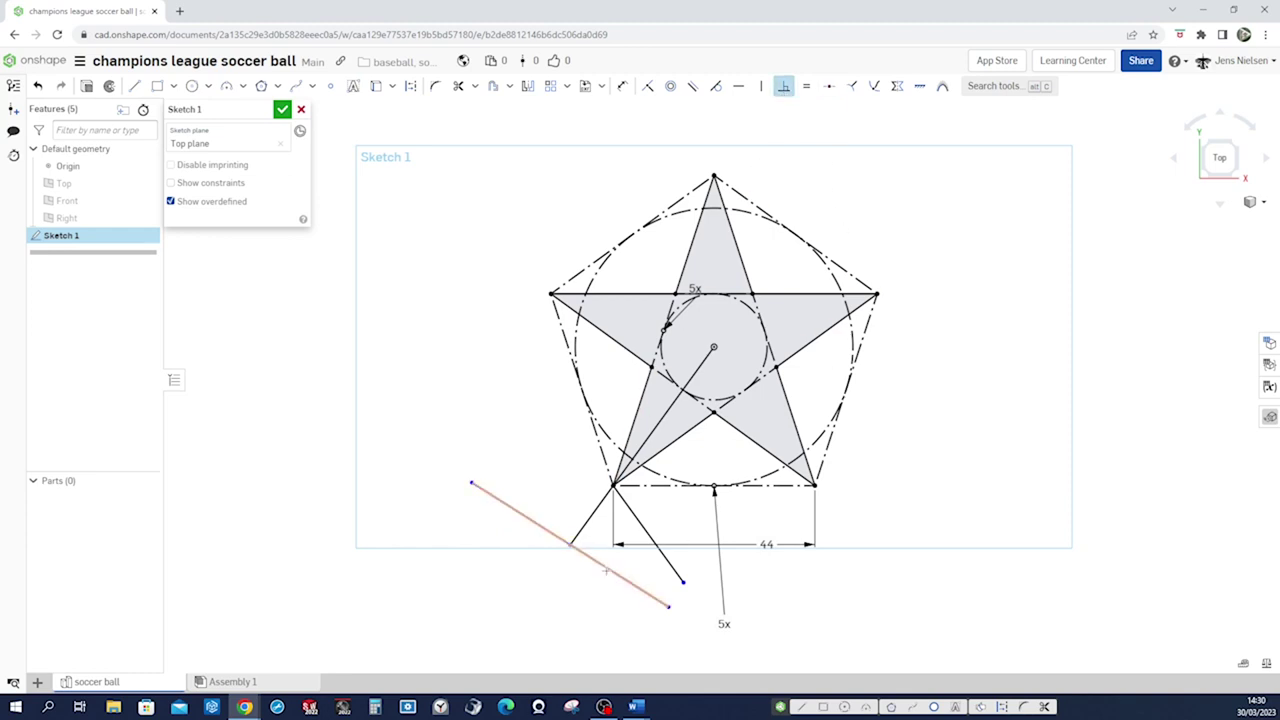
pyautogui.click(577, 535)
pyautogui.press('Escape')
pyautogui.press('e')
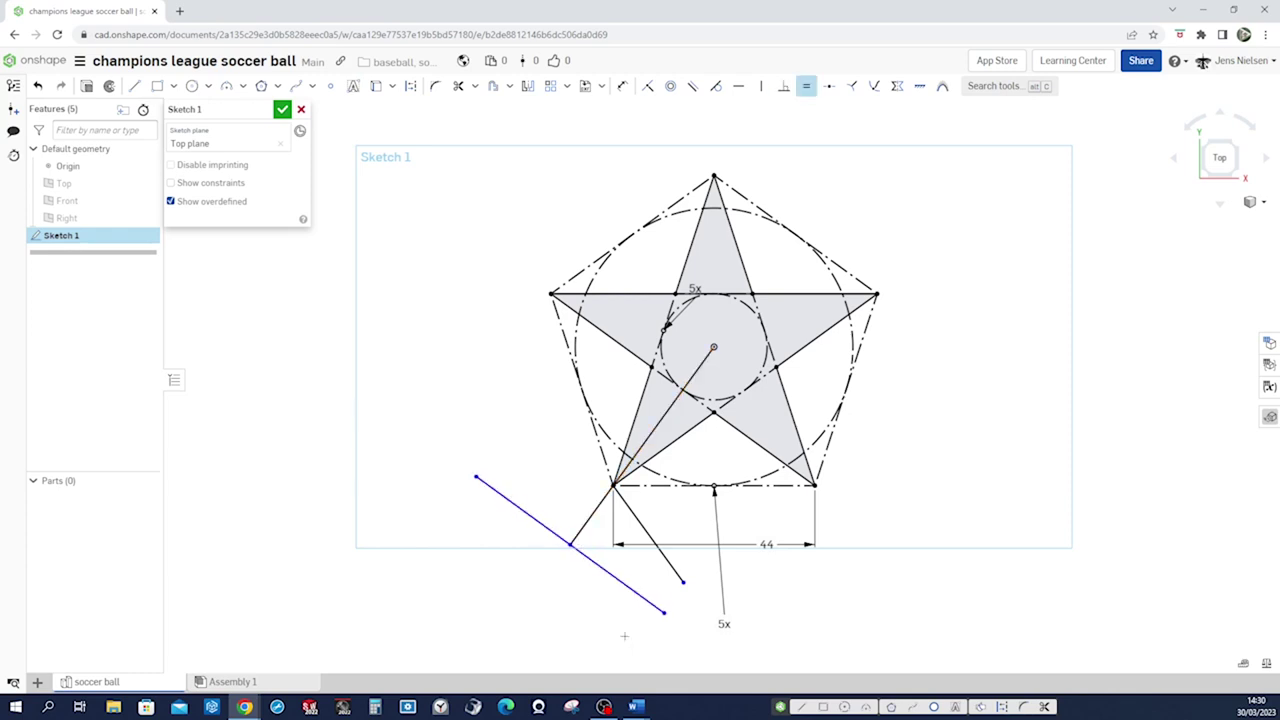
pyautogui.click(650, 603)
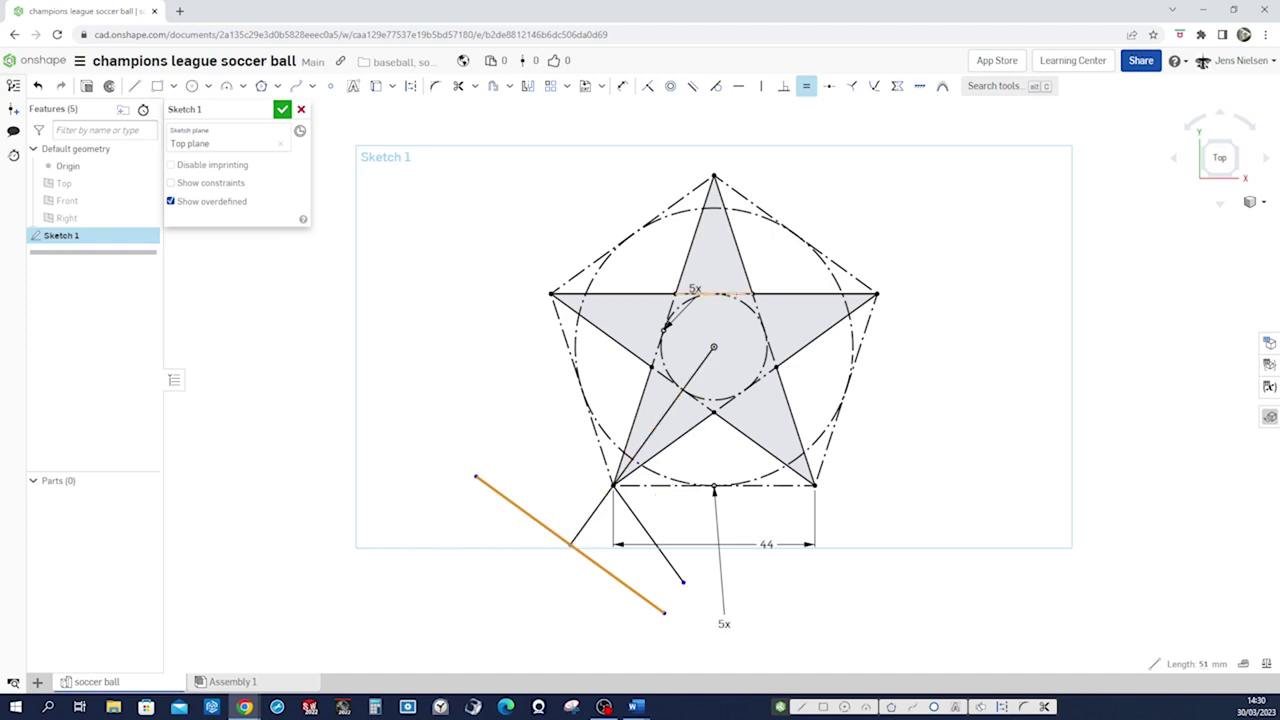
pyautogui.rightClick(738, 297)
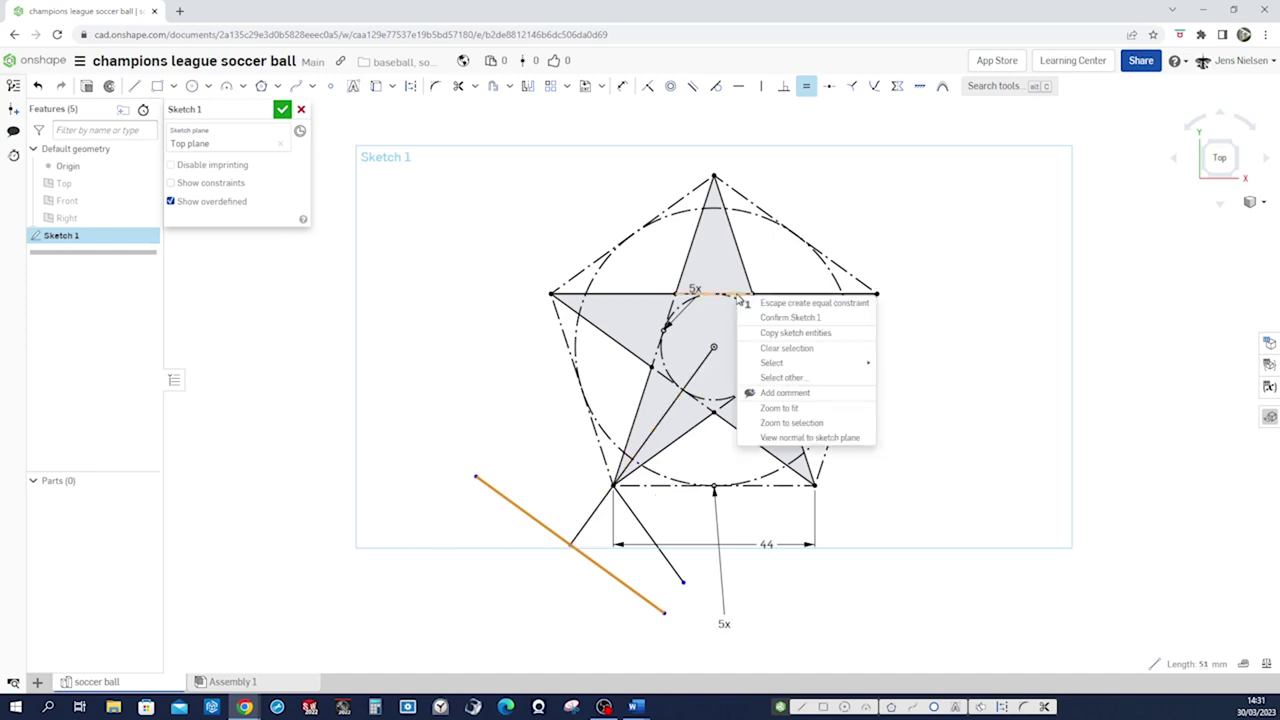
pyautogui.click(785, 377)
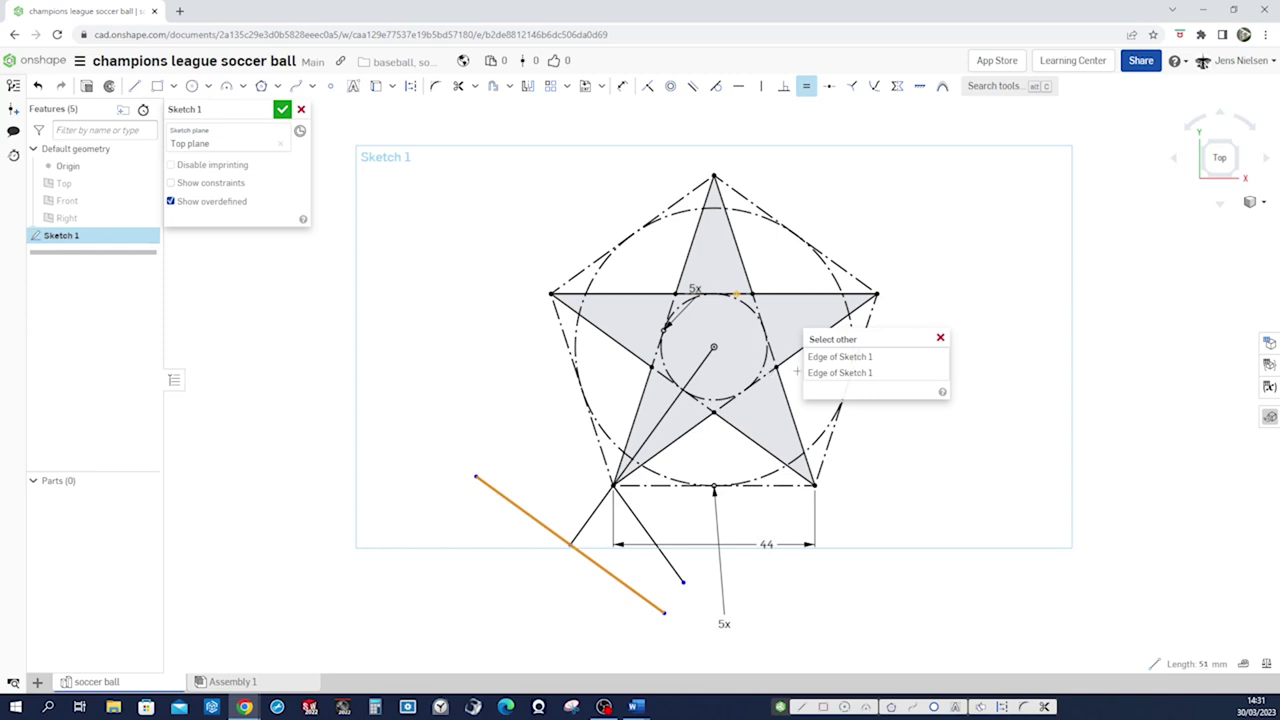
pyautogui.click(816, 374)
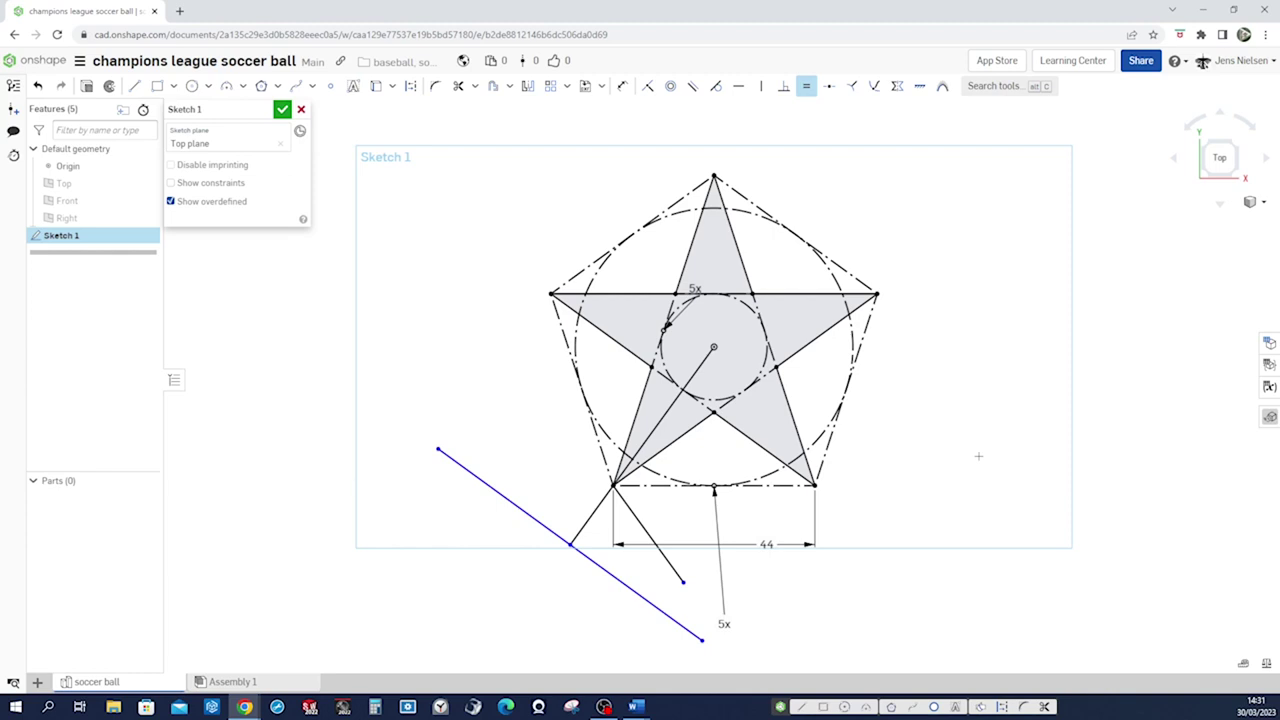
# - Draw a circle about 128 mm in diameter, centred on the origin and passing through the slanted line's upper-left endpoint
pyautogui.press('c')
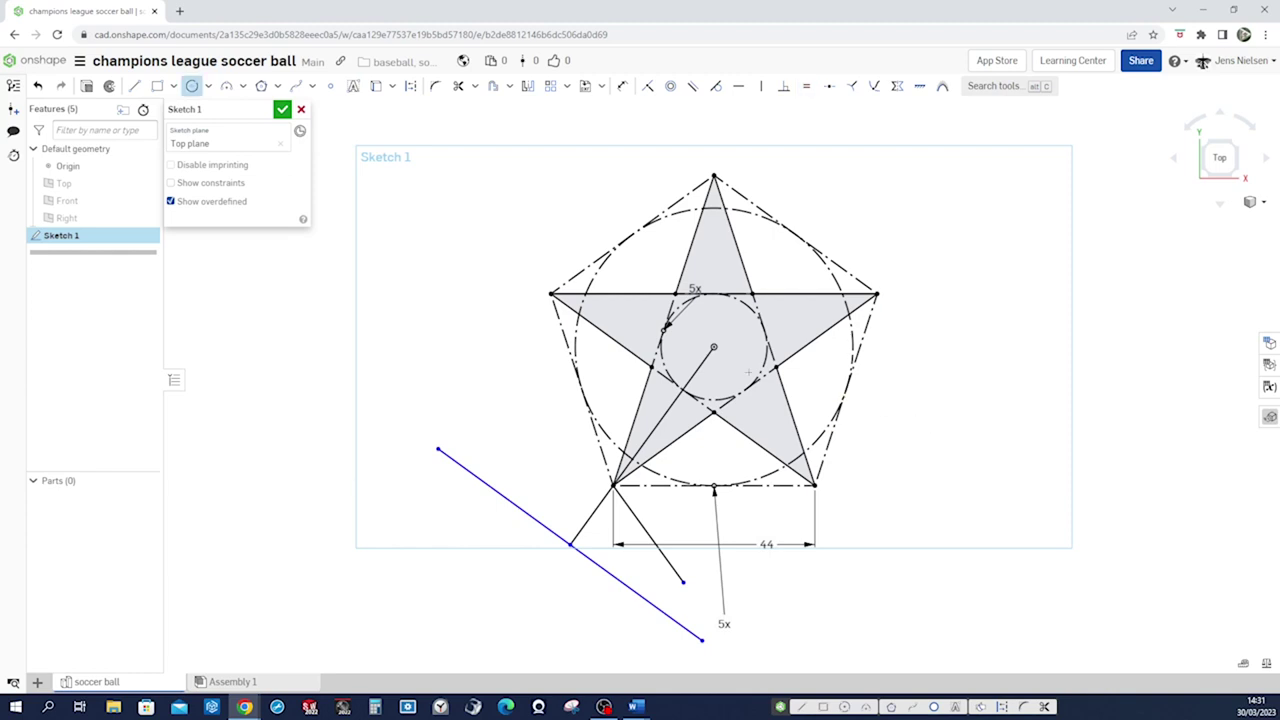
pyautogui.click(713, 347)
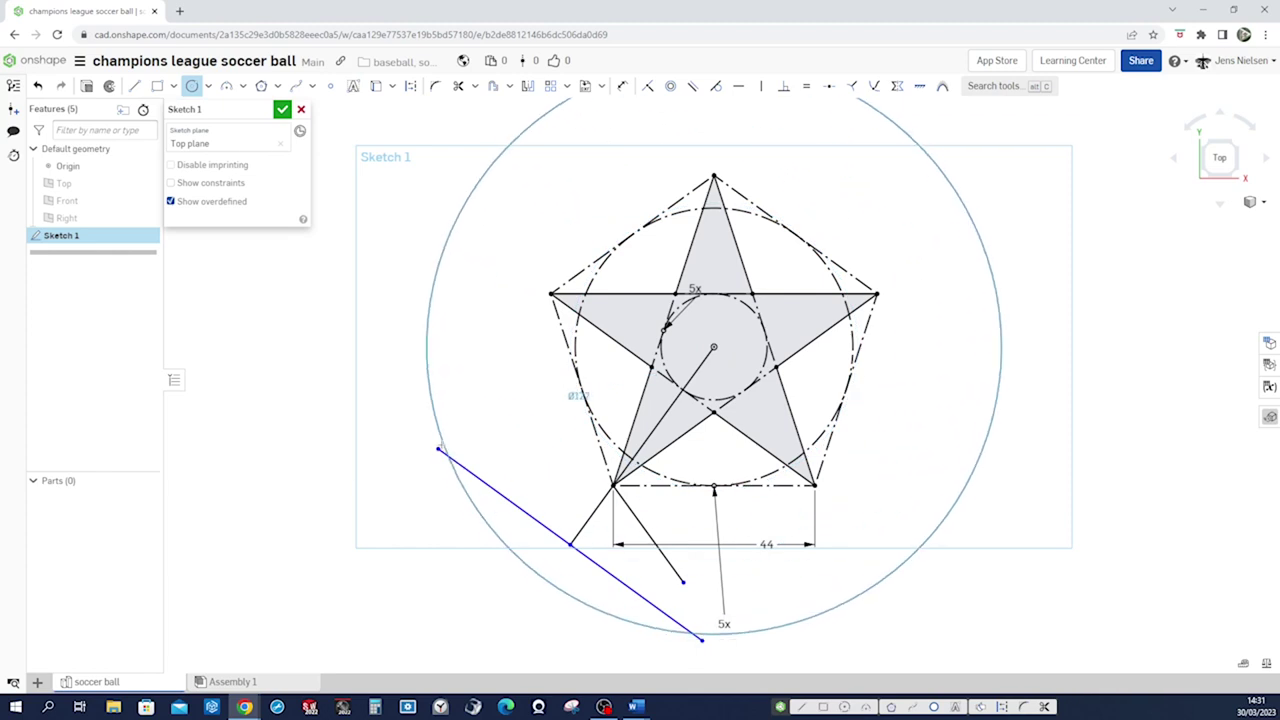
pyautogui.click(438, 450)
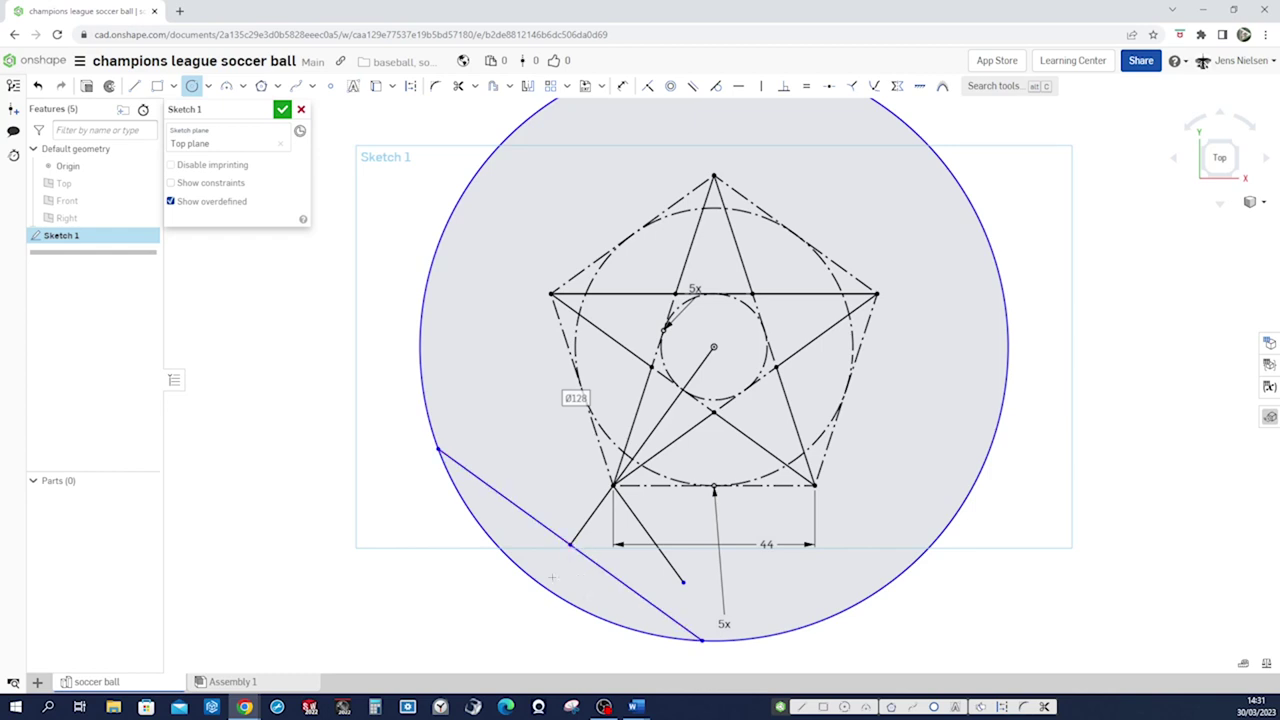
# - Convert the large circle around the star to construction geometry
pyautogui.scroll(-2, 551, 577)
pyautogui.press('Escape')
pyautogui.click(565, 560)
pyautogui.press('q')
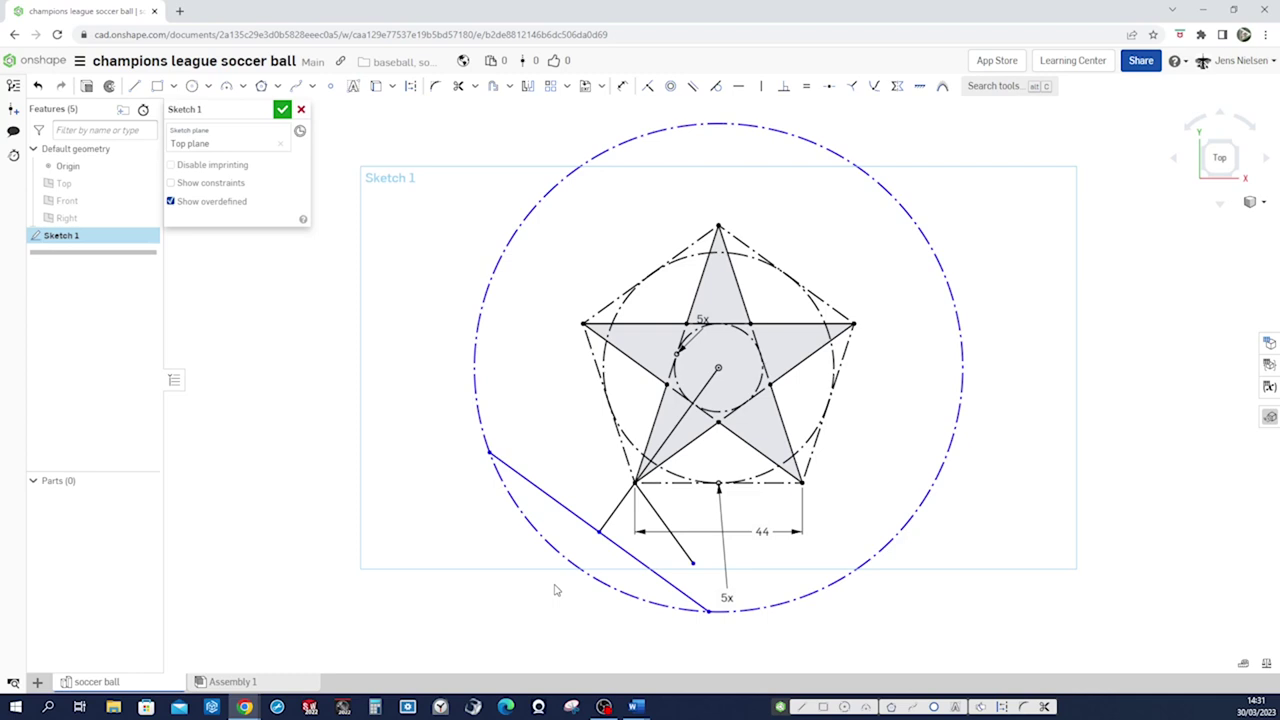
# - Draw four connected lines with corners on the construction circle, closing a five-sided outline from one end of the slanted line to the other
pyautogui.press('l')
pyautogui.click(489, 453)
pyautogui.click(524, 217)
pyautogui.click(806, 139)
pyautogui.click(961, 383)
pyautogui.click(708, 610)
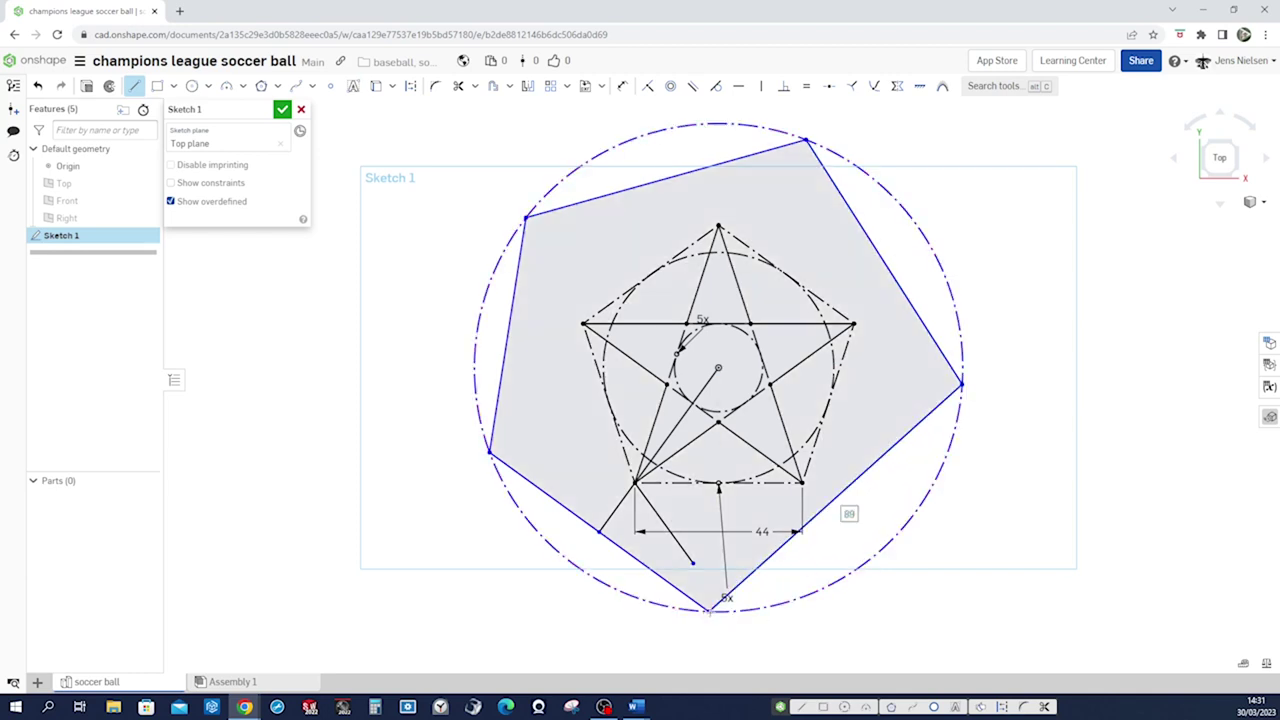
# - Make all five sides of the outer outline equal in length to form a regular pentagon
pyautogui.press('e')
pyautogui.click(698, 603)
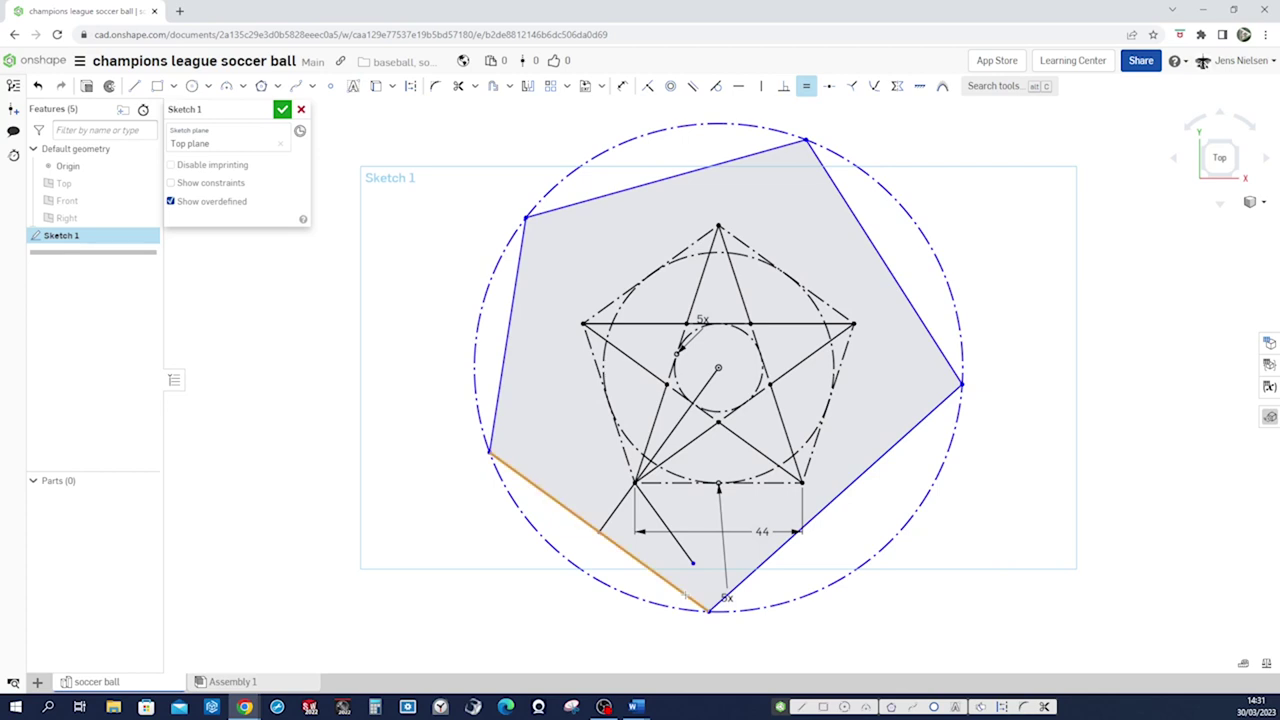
pyautogui.click(741, 578)
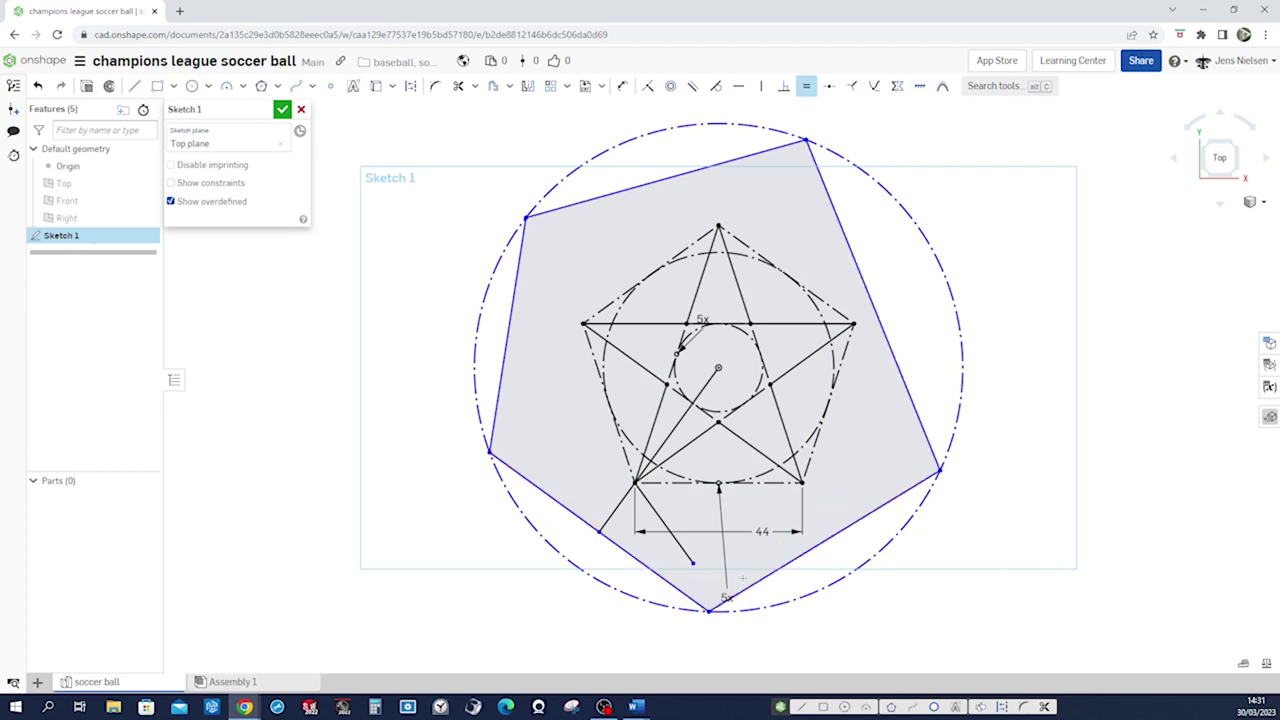
pyautogui.click(926, 442)
pyautogui.click(920, 346)
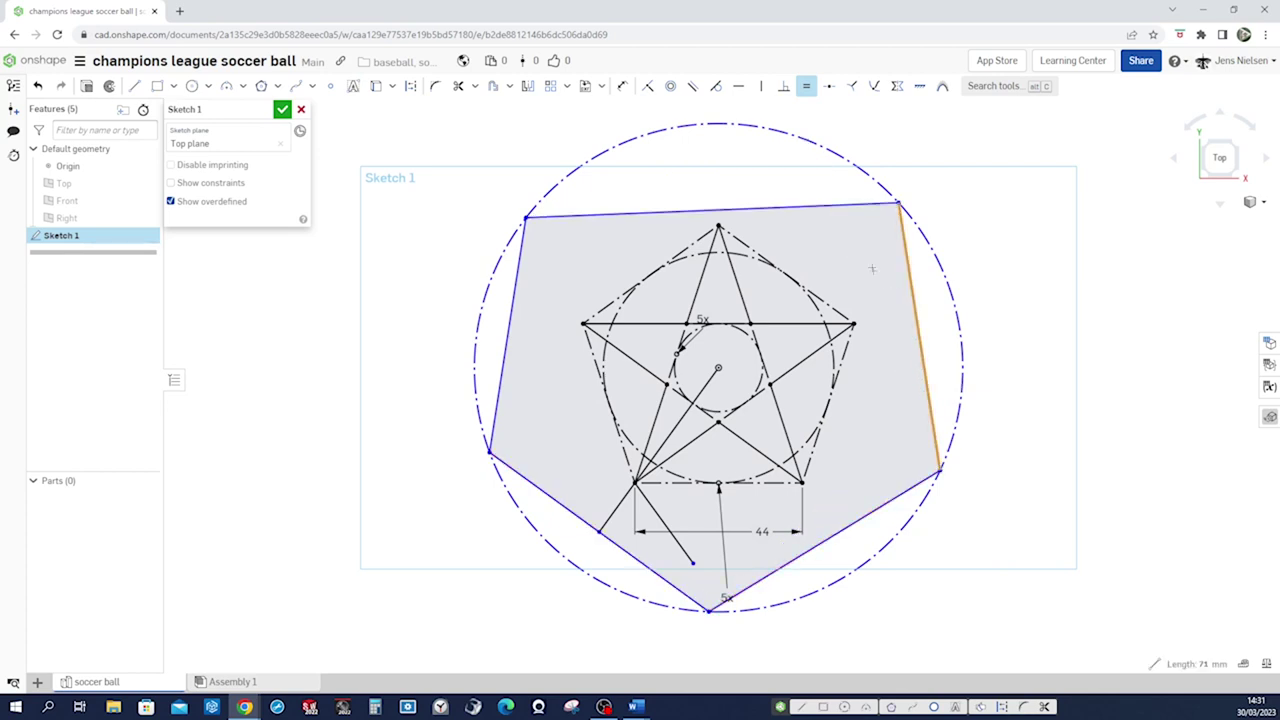
pyautogui.click(843, 208)
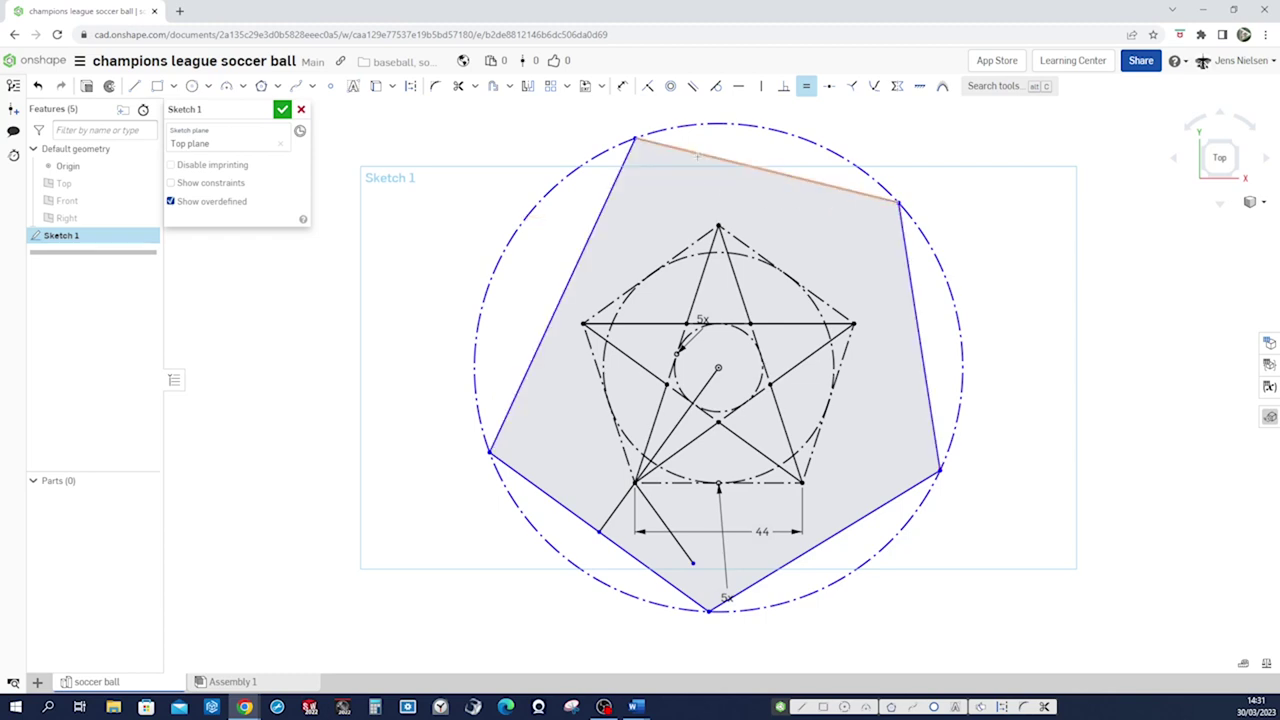
pyautogui.click(605, 203)
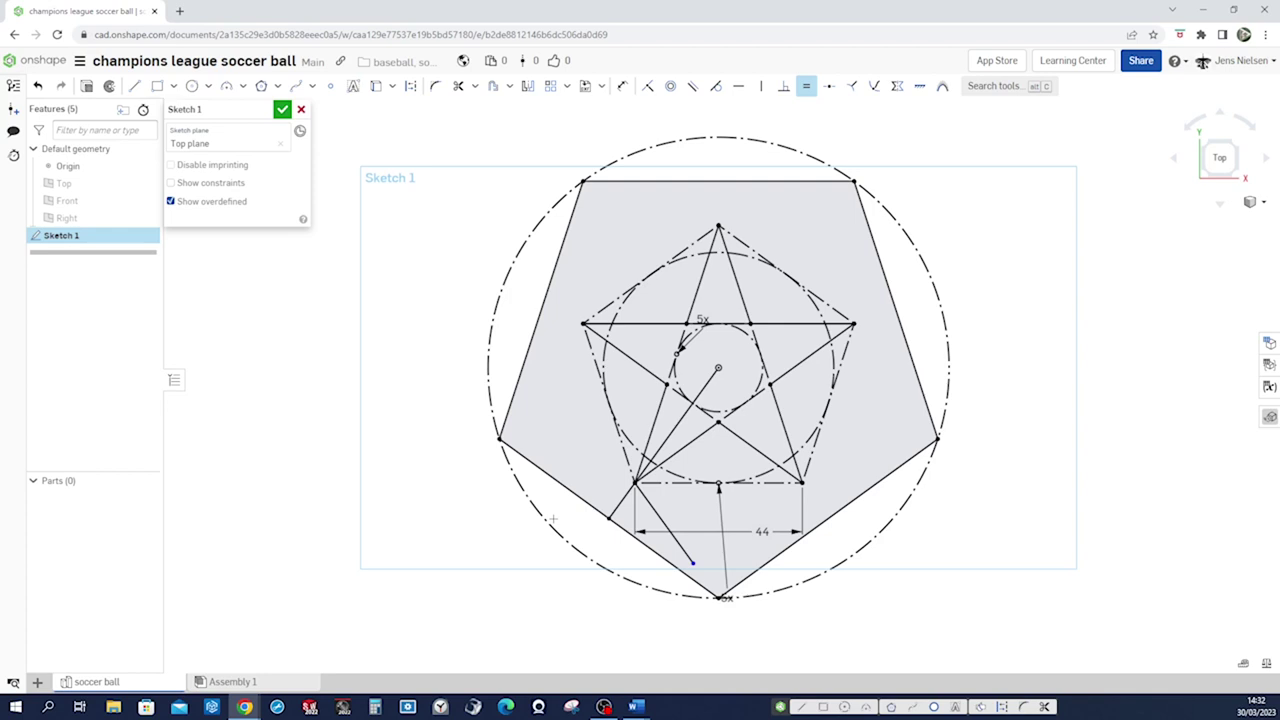
# - Join the pentagon's lower-left corner to the star's lower-left tip with a line, and make the loose line's end coincident with the pentagon's bottom corner
pyautogui.press('l')
pyautogui.click(499, 438)
pyautogui.click(634, 482)
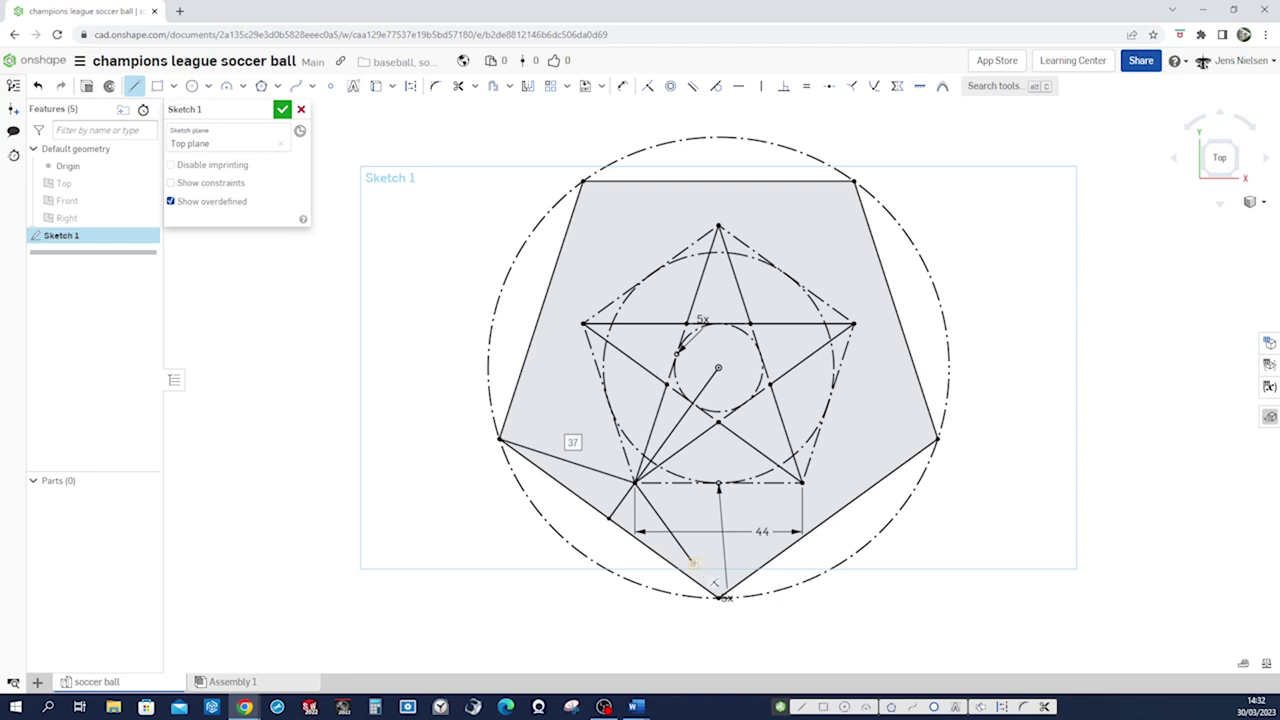
pyautogui.press('i')
pyautogui.click(692, 563)
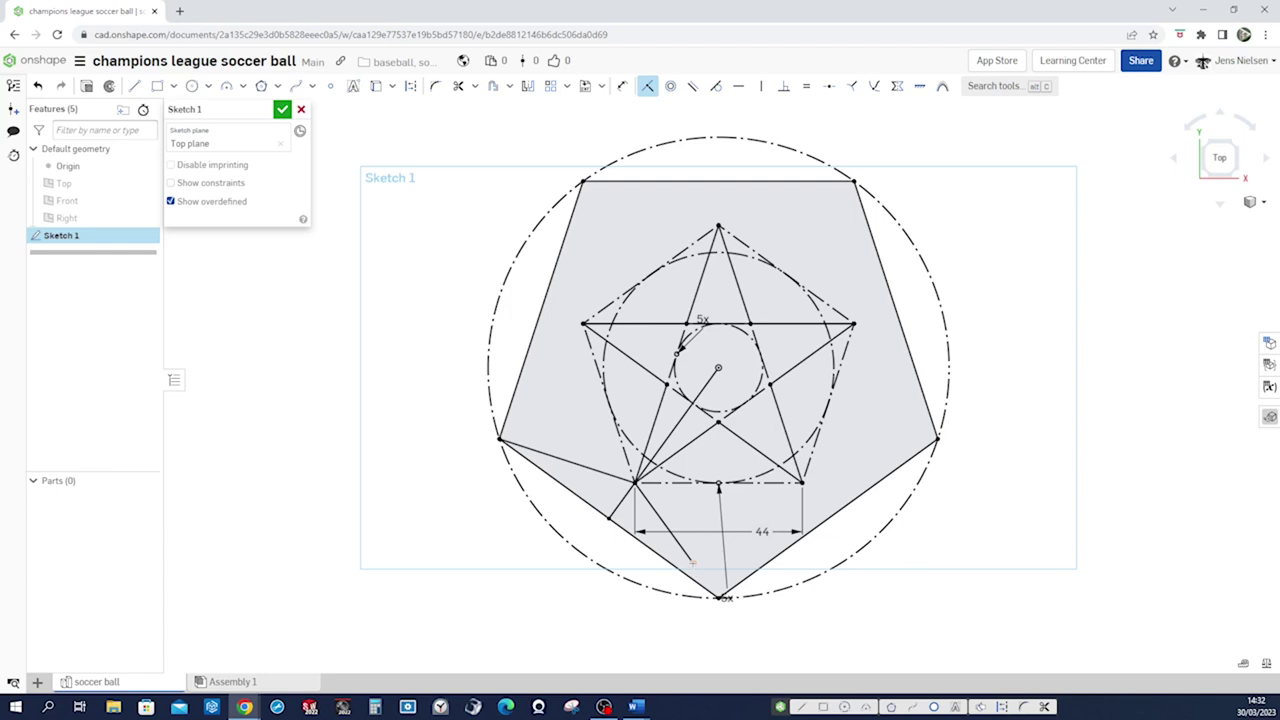
pyautogui.click(719, 597)
# - Draw a short line from the star's lower-left tip toward the lower right and make it perpendicular to the radial line from the origin
pyautogui.press('l')
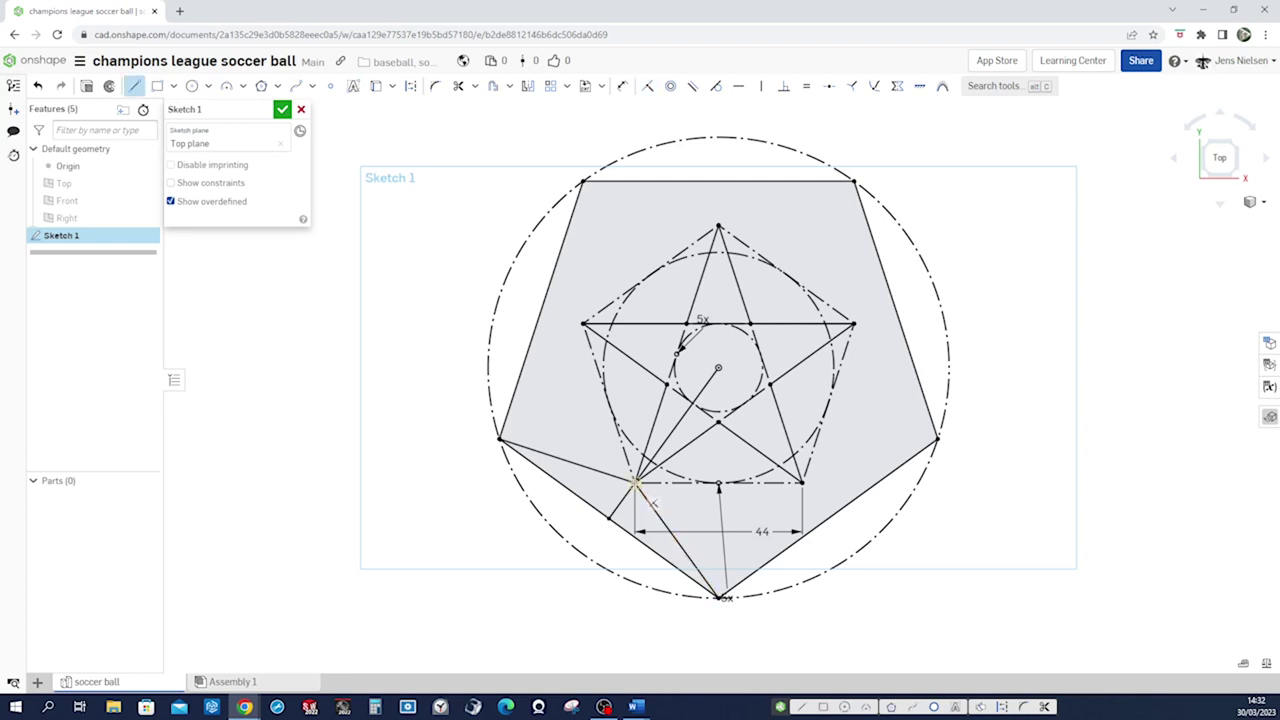
pyautogui.click(635, 483)
pyautogui.click(710, 522)
pyautogui.press('Escape')
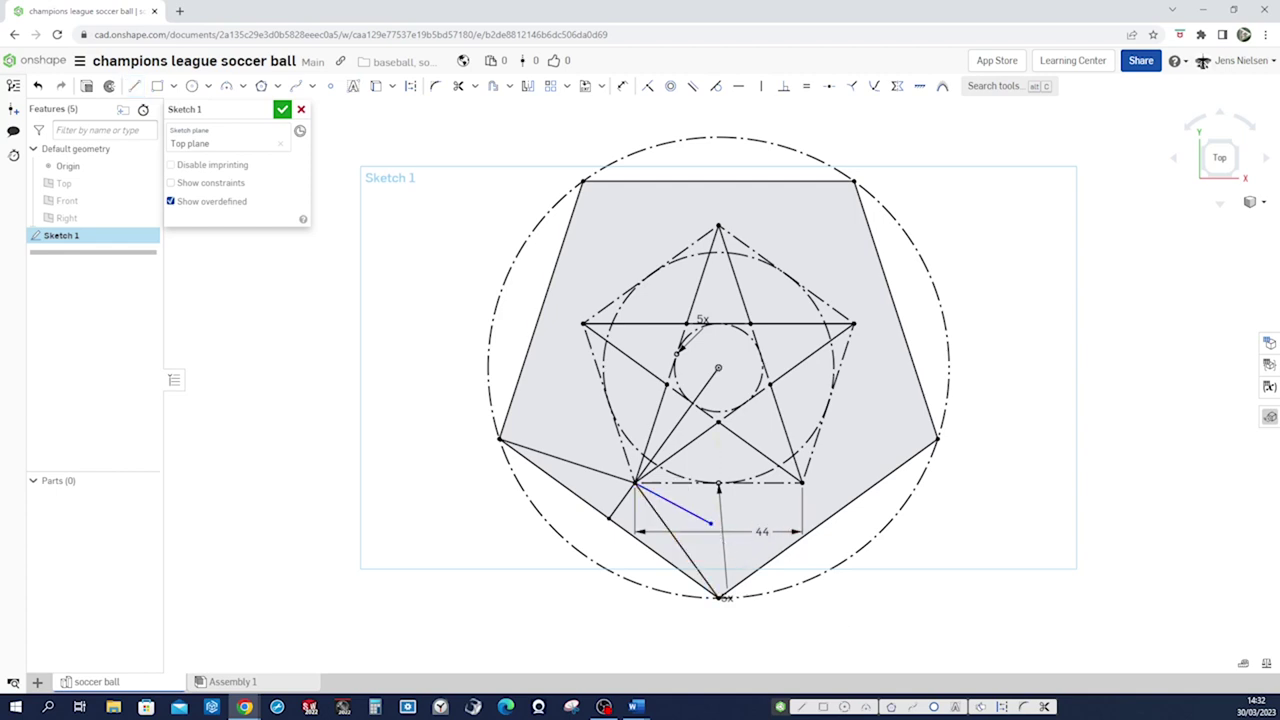
pyautogui.click(785, 86)
pyautogui.click(700, 516)
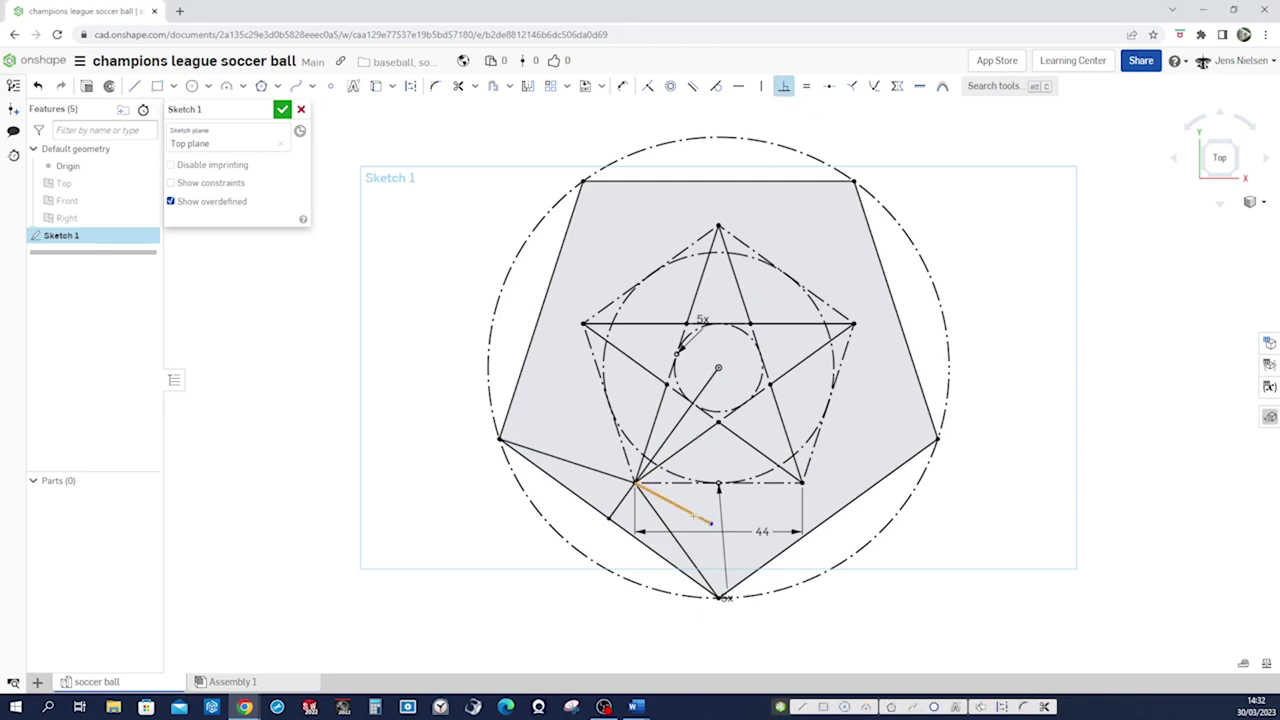
pyautogui.click(666, 436)
pyautogui.press('Escape')
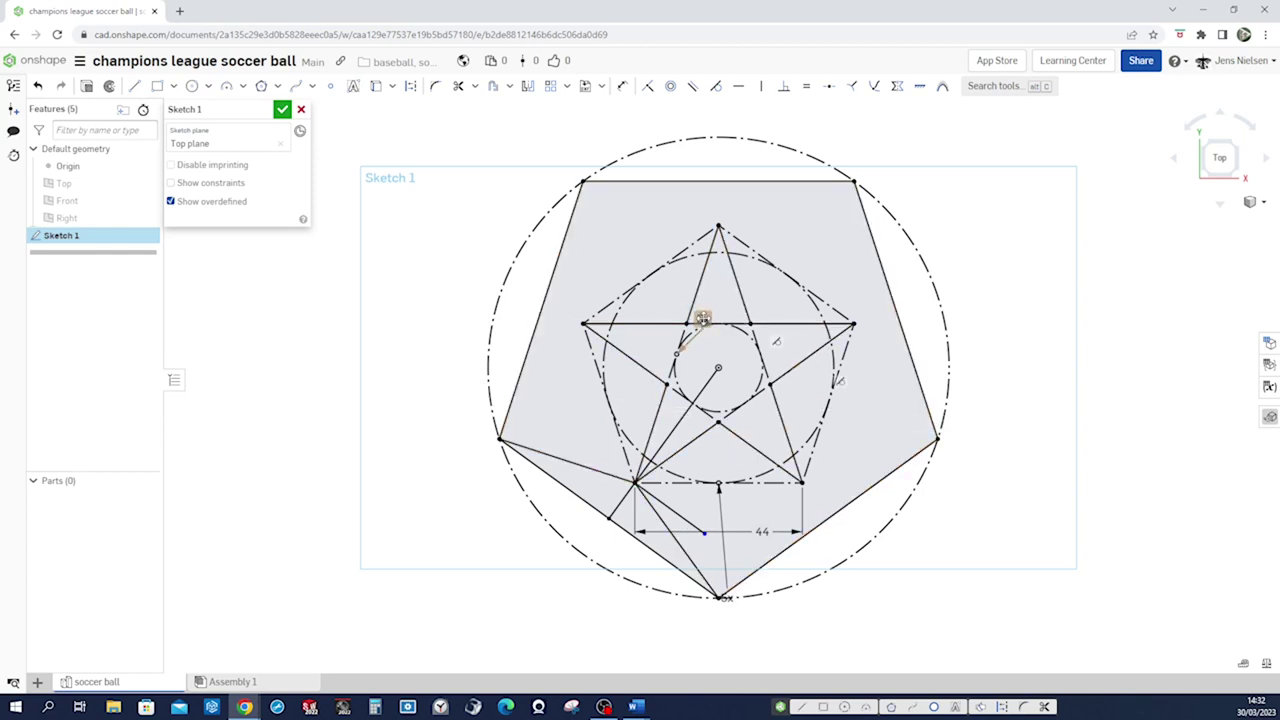
# - Finish the sketch of the star and its surrounding pentagon
pyautogui.click(793, 487)
pyautogui.hotkey('ctrl', 'a')
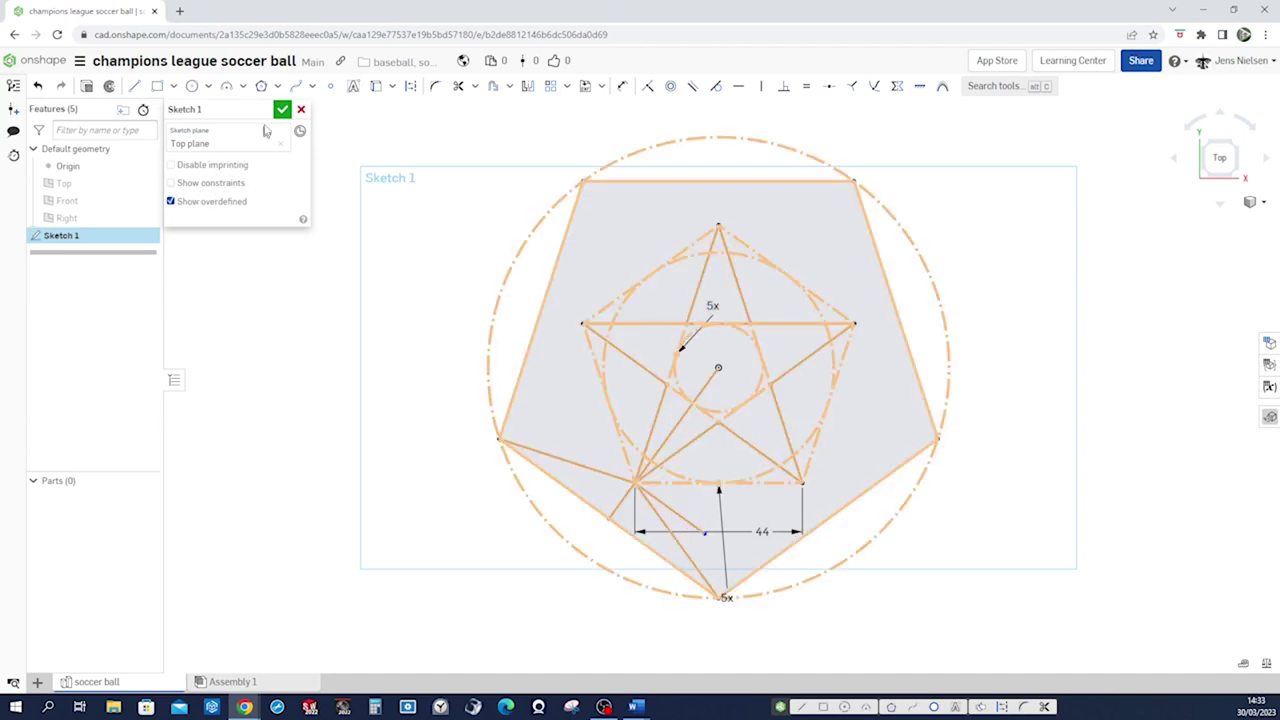
pyautogui.click(282, 110)
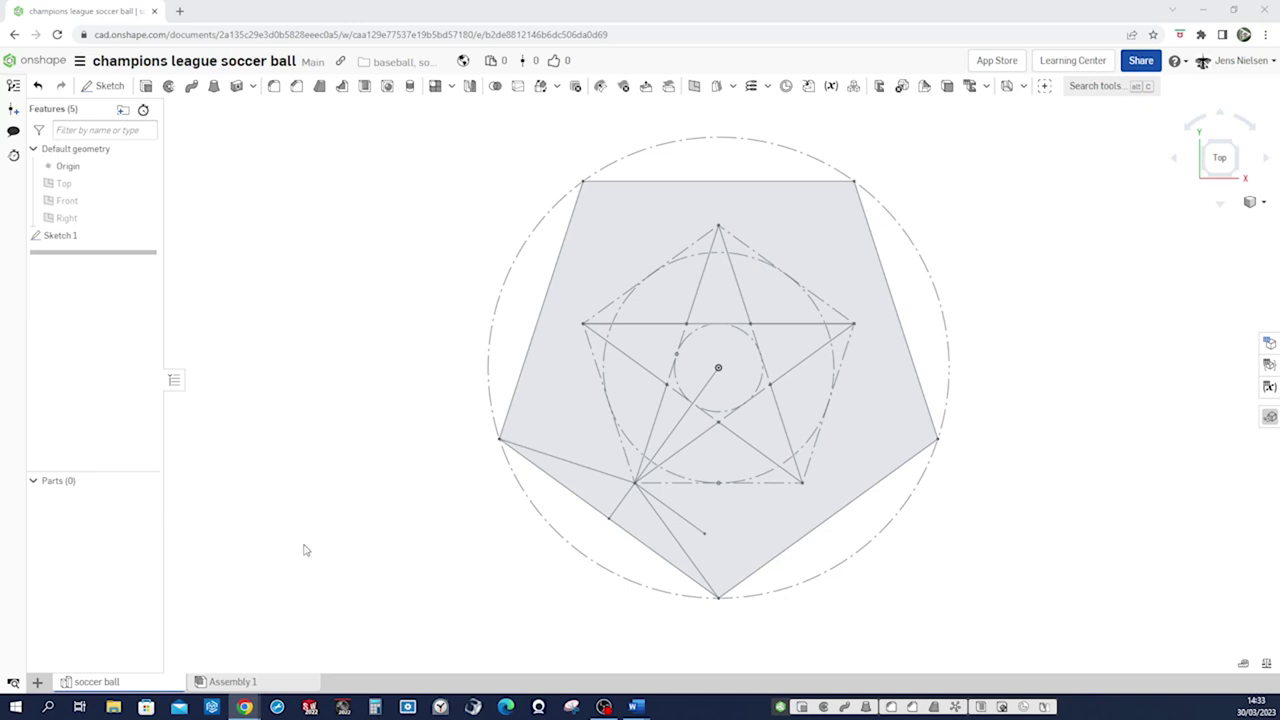
# - Create a Line angle plane through the radial sketch line at 90 degrees to the Top plane
pyautogui.moveTo(322, 541); pyautogui.dragTo(332, 537, button='right')
pyautogui.press('s')
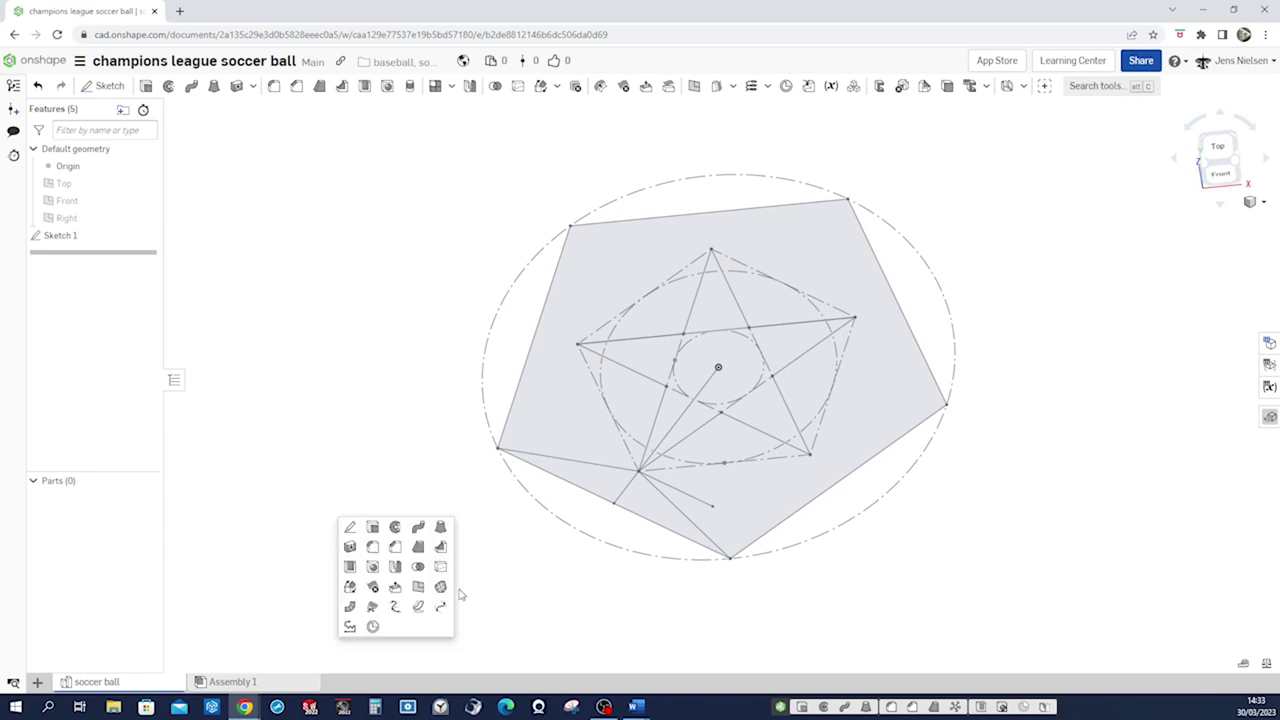
pyautogui.click(418, 595)
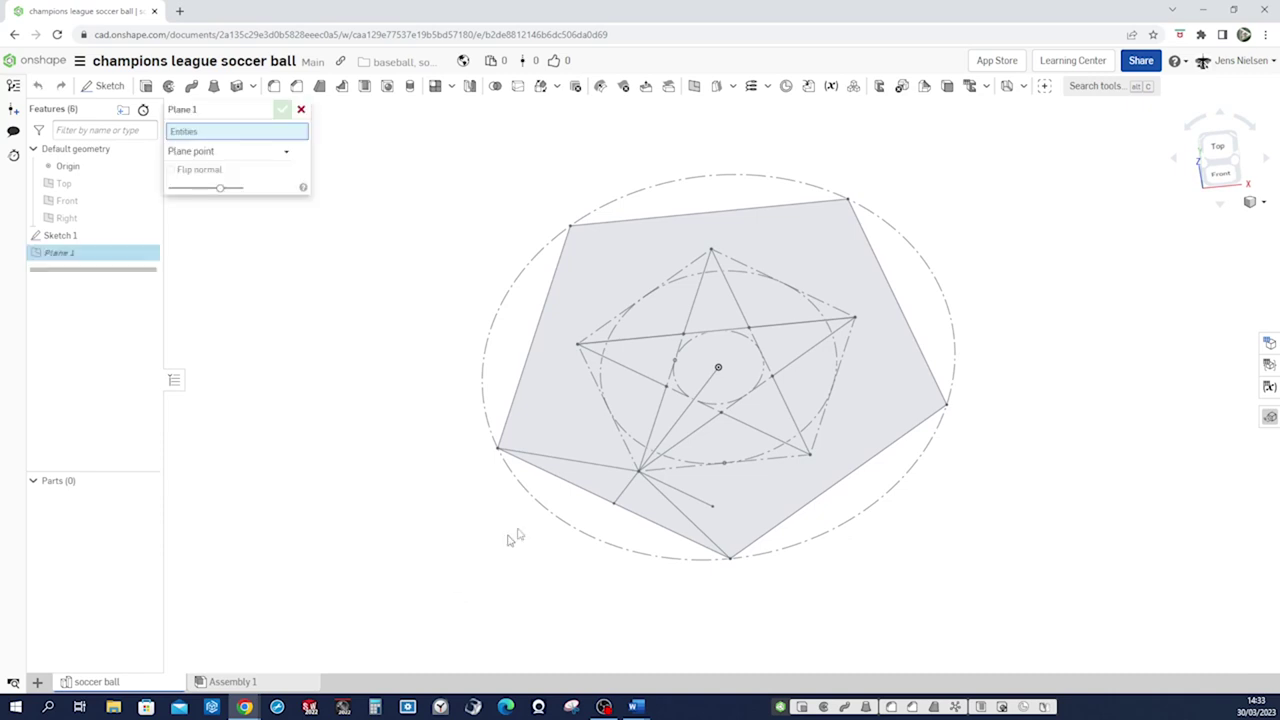
pyautogui.click(673, 430)
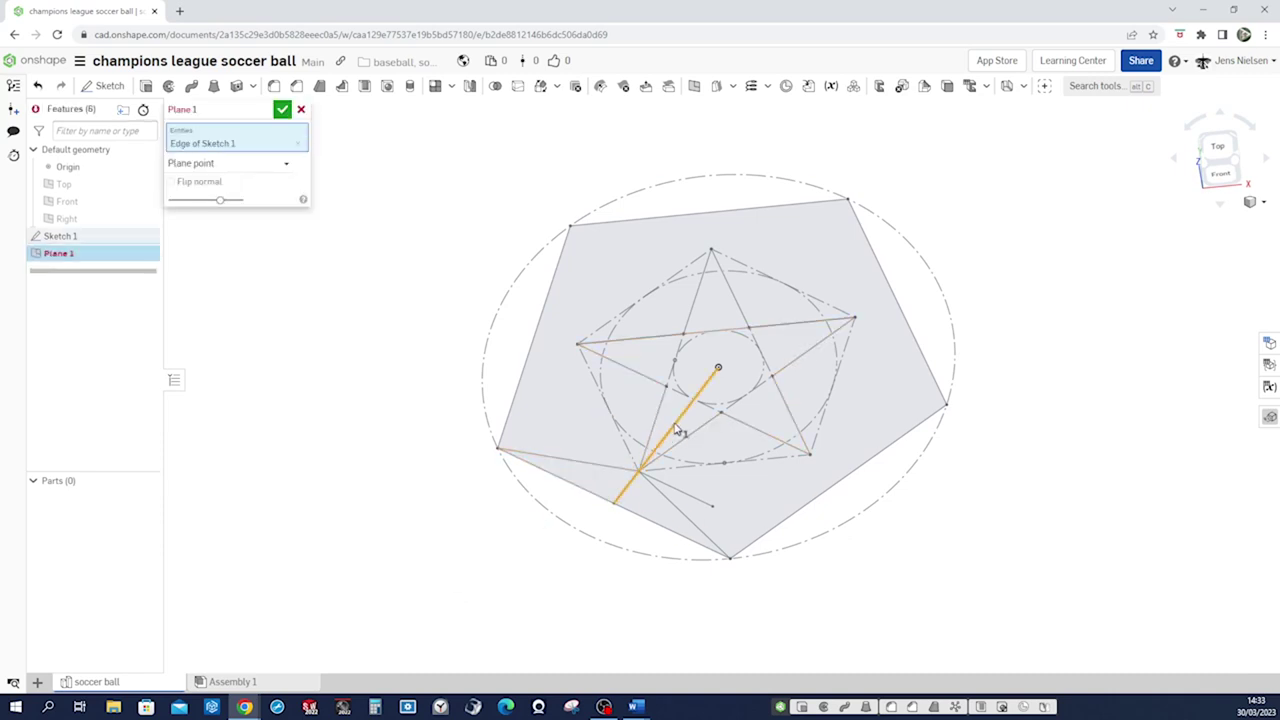
pyautogui.click(82, 190)
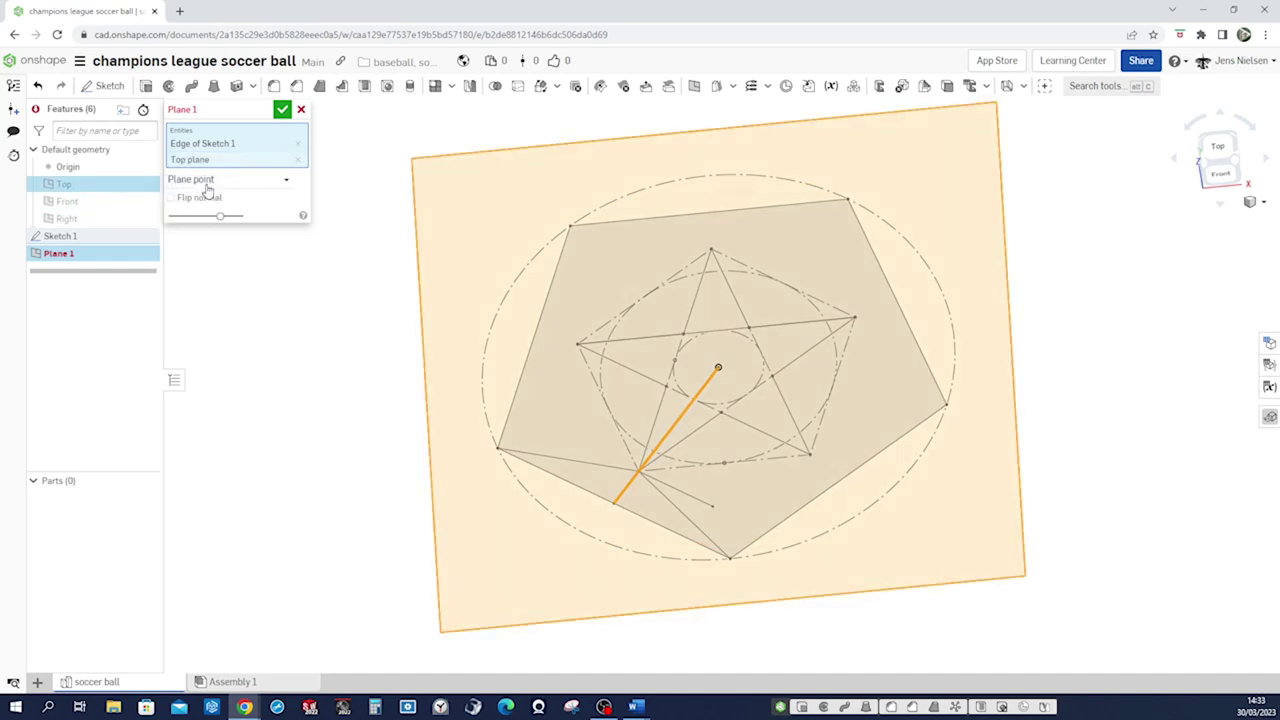
pyautogui.click(278, 183)
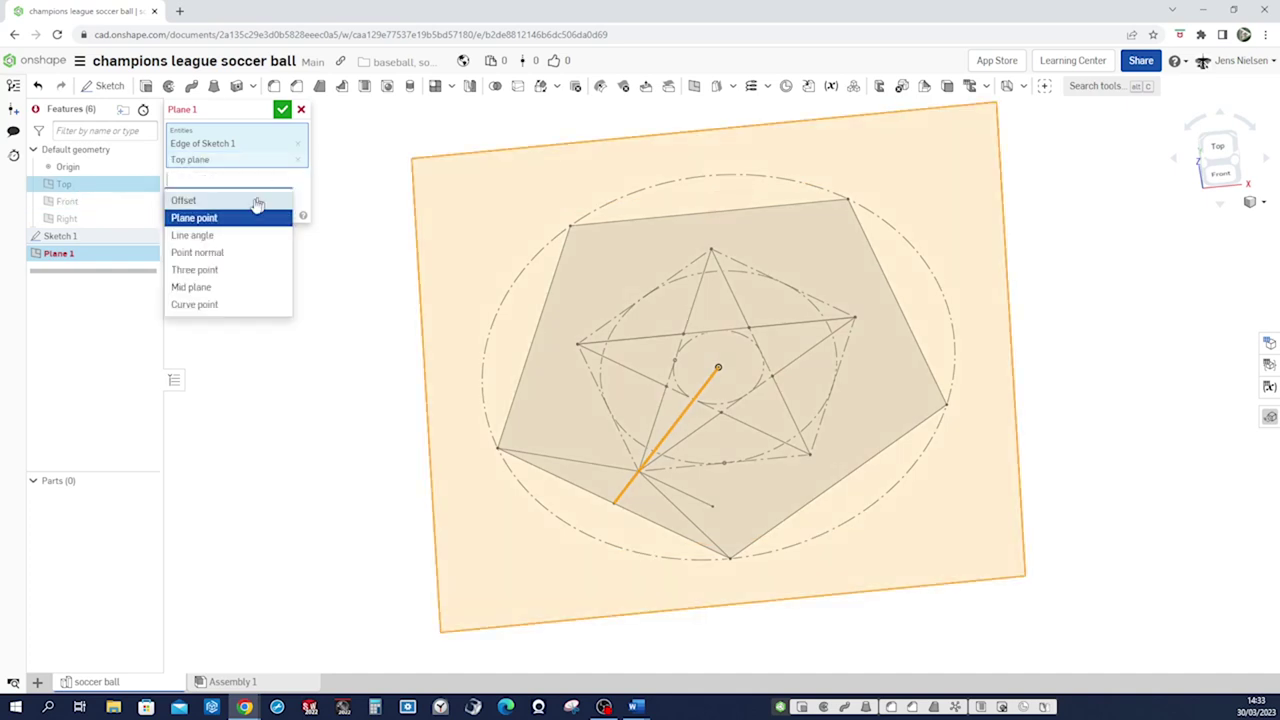
pyautogui.click(222, 234)
pyautogui.click(271, 199)
pyautogui.write('90')
pyautogui.press('Return')
pyautogui.click(283, 110)
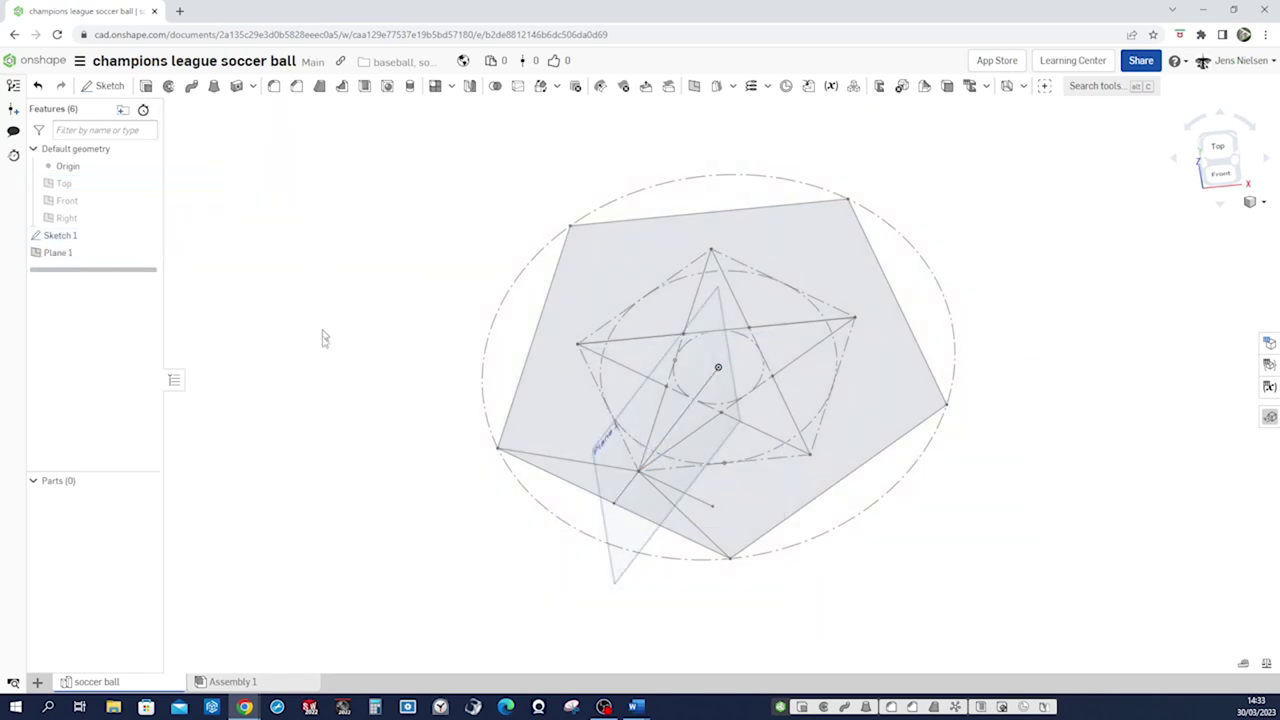
# - Set up a new surface extrude using the five sides of the outer pentagon as its curves
pyautogui.press('Up')
pyautogui.press('Up')
pyautogui.press('Up')
pyautogui.press('Up')
pyautogui.press('Up')
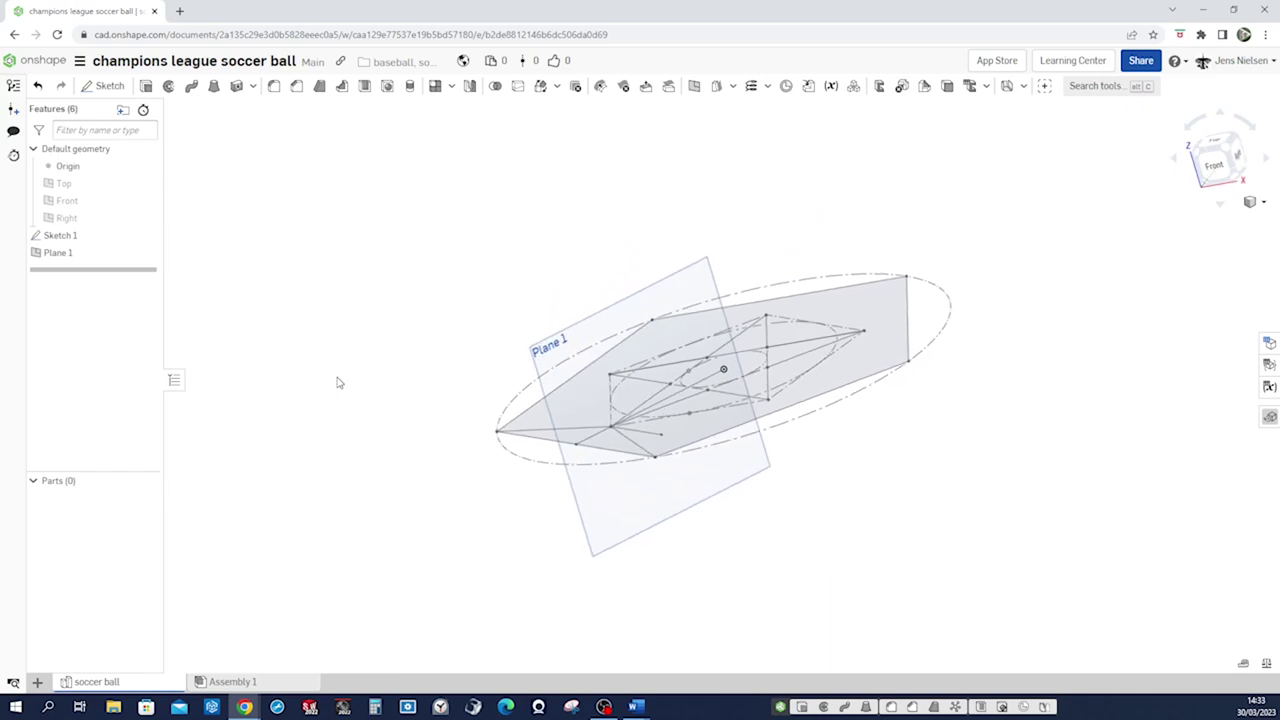
pyautogui.press('Up')
pyautogui.press('Up')
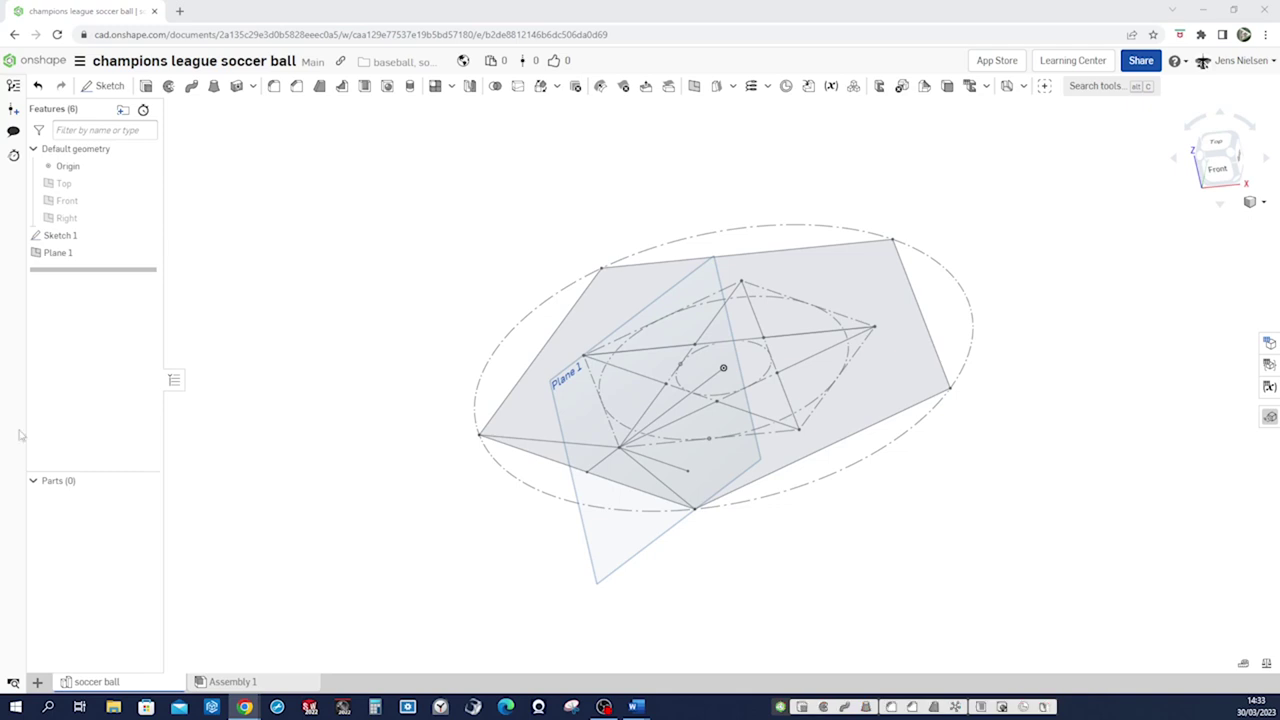
pyautogui.click(587, 298)
pyautogui.click(147, 87)
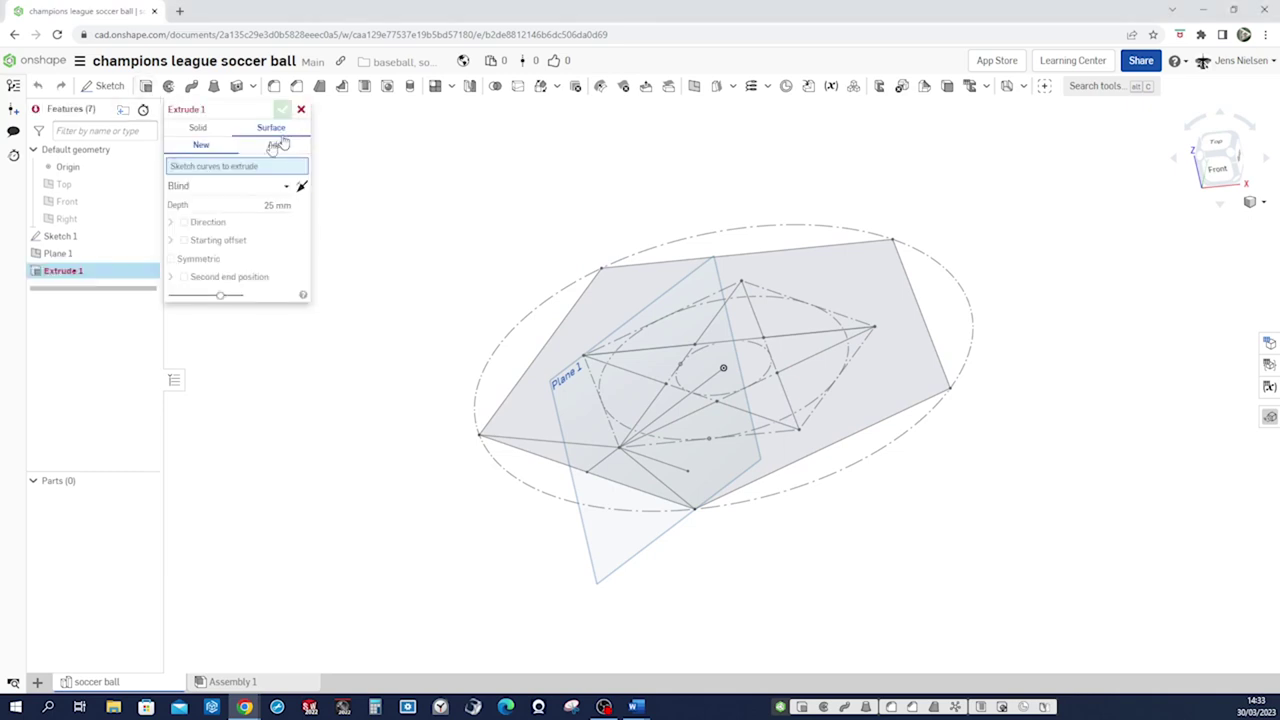
pyautogui.click(530, 381)
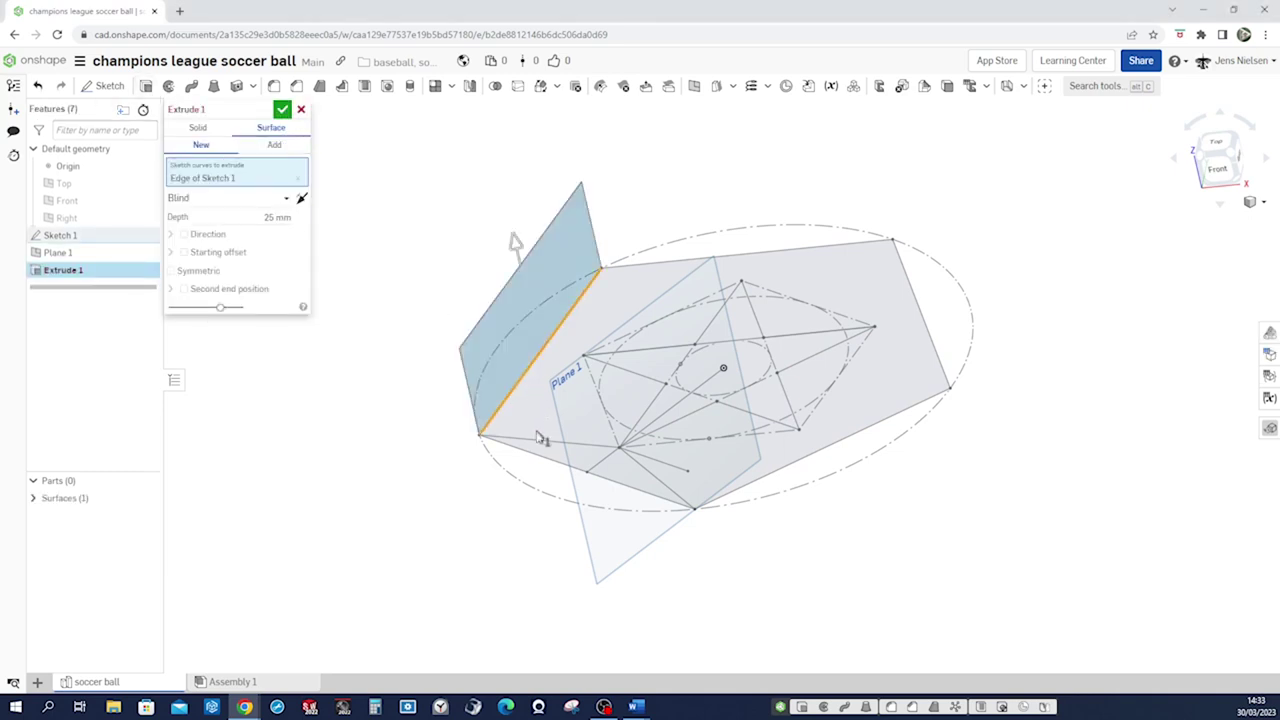
pyautogui.click(540, 462)
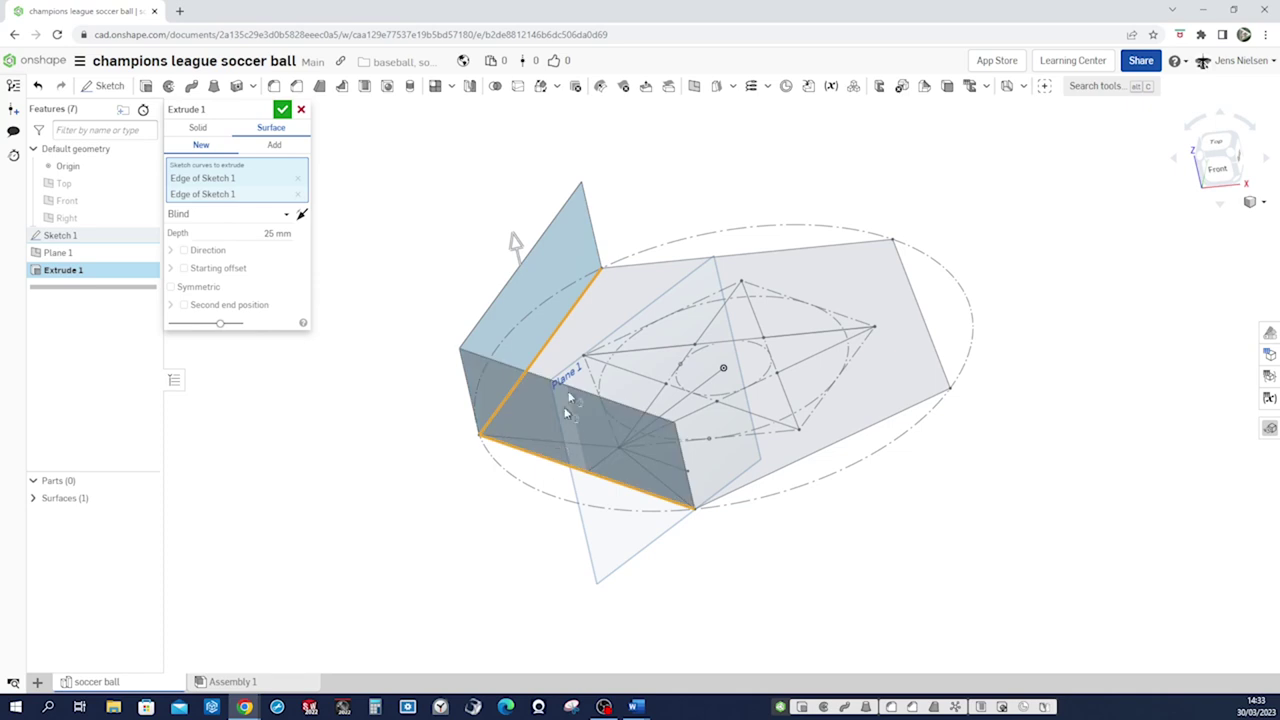
pyautogui.click(660, 265)
pyautogui.click(920, 316)
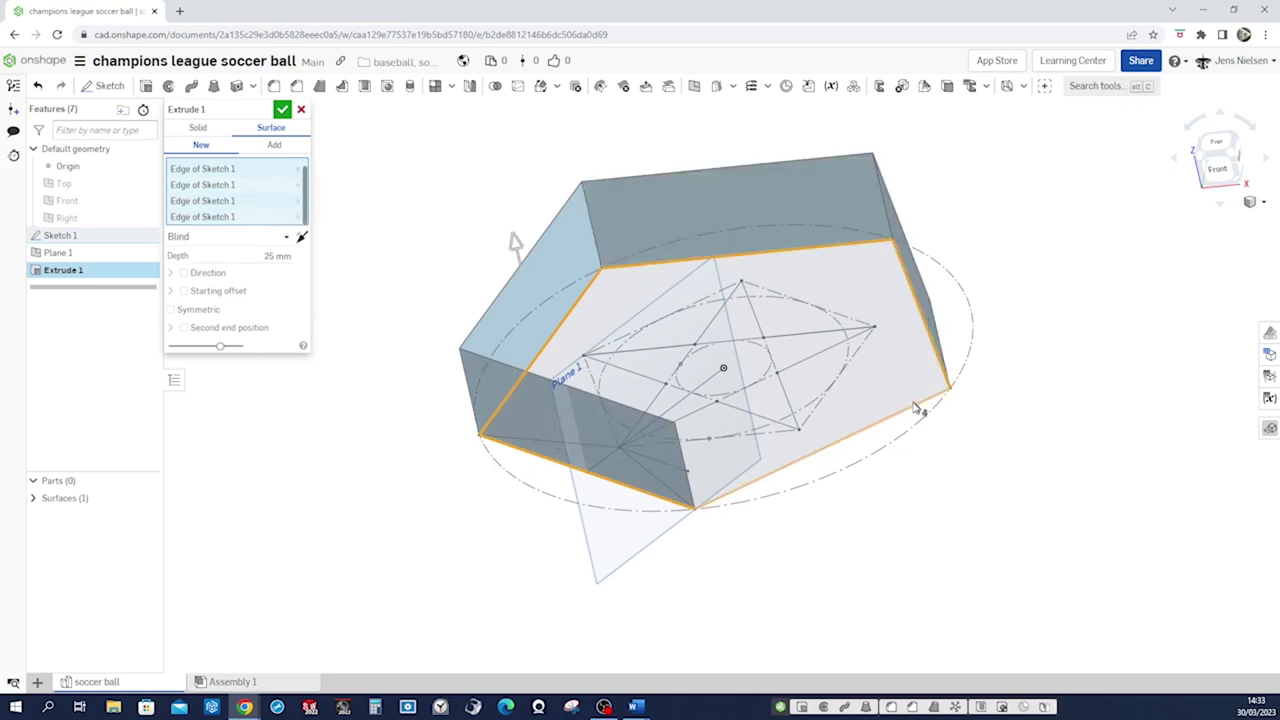
# - Flip the surface extrude to the underside of the sketch, increase its depth, and accept it
pyautogui.click(301, 237)
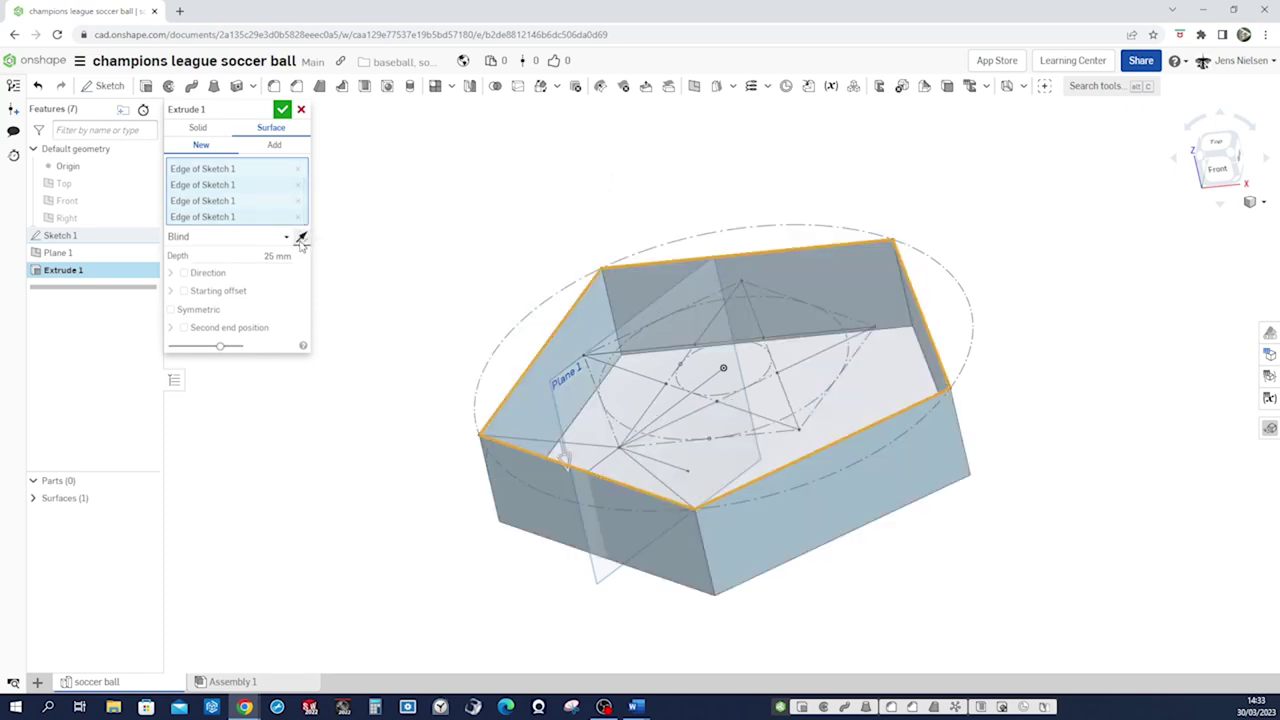
pyautogui.moveTo(543, 476); pyautogui.dragTo(556, 444, button='right')
pyautogui.moveTo(577, 441); pyautogui.dragTo(581, 492)
pyautogui.click(282, 109)
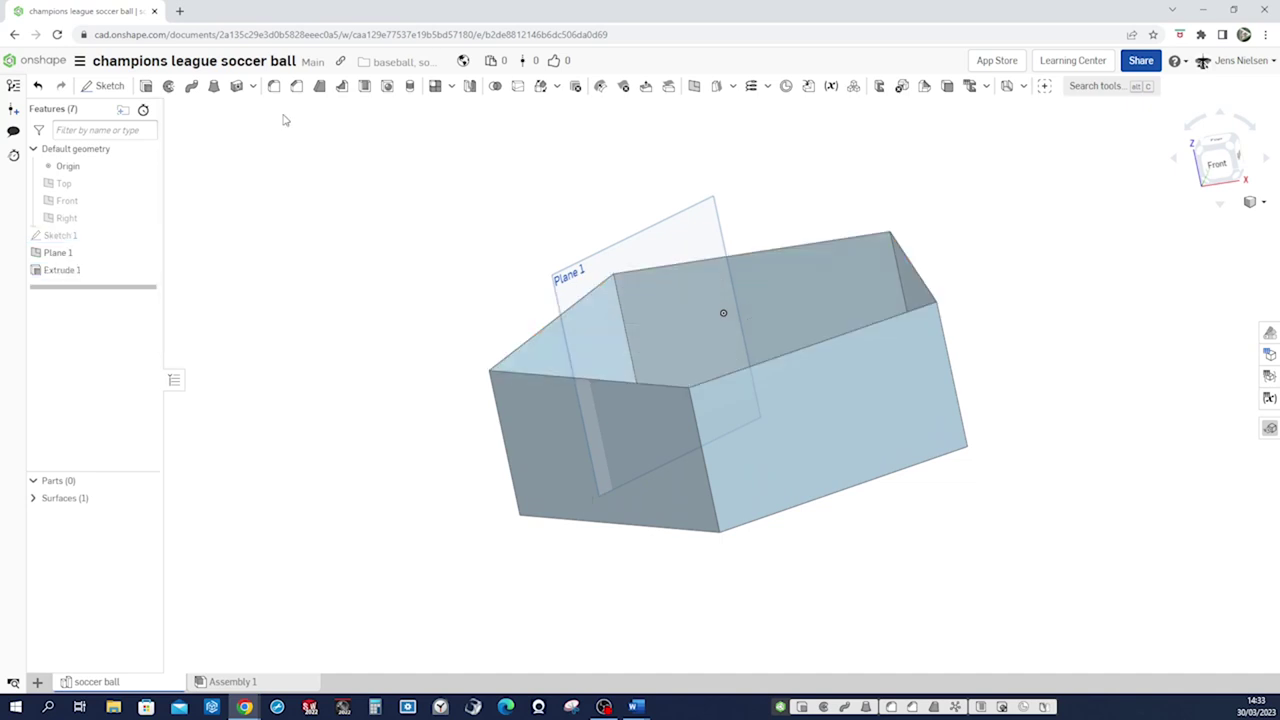
# - Show Sketch 1 again together with the extruded pentagon walls
pyautogui.moveTo(317, 160)
pyautogui.mouseDown(button='right')
pyautogui.moveTo(336, 202)
pyautogui.moveTo(250, 230)
pyautogui.mouseUp(button='right')
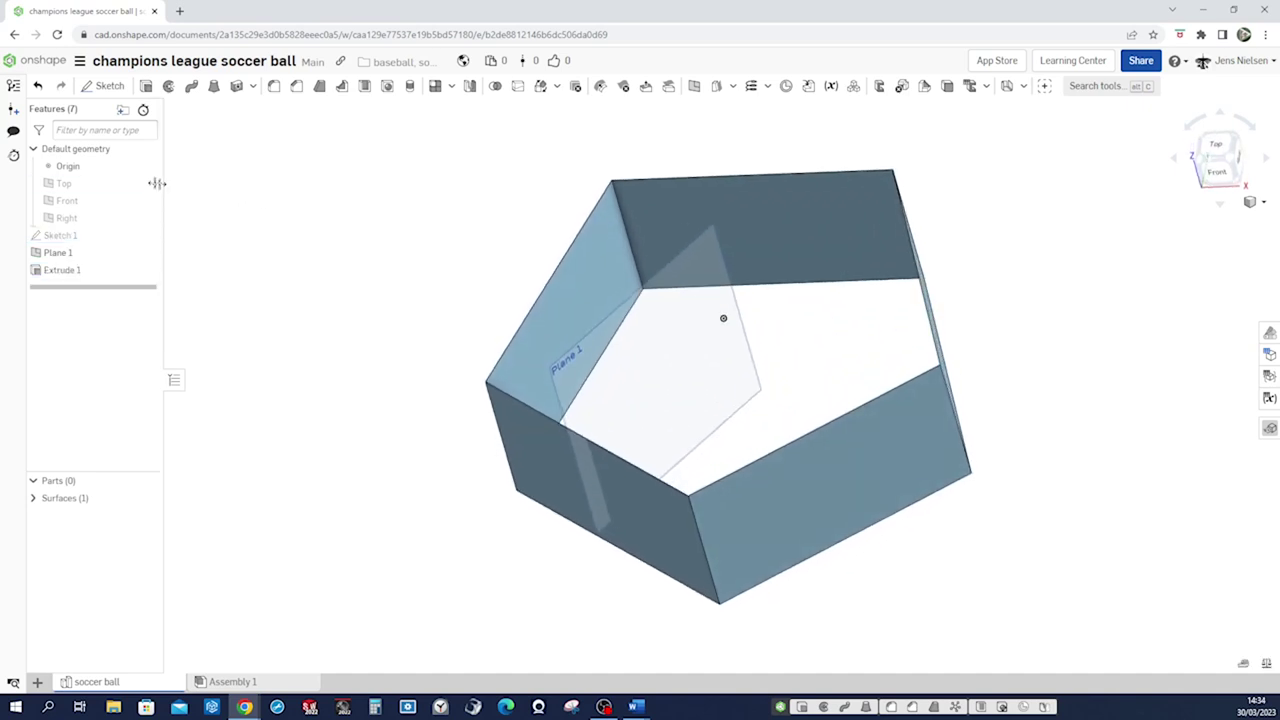
pyautogui.click(146, 236)
pyautogui.press('Up')
pyautogui.press('Up')
pyautogui.press('Up')
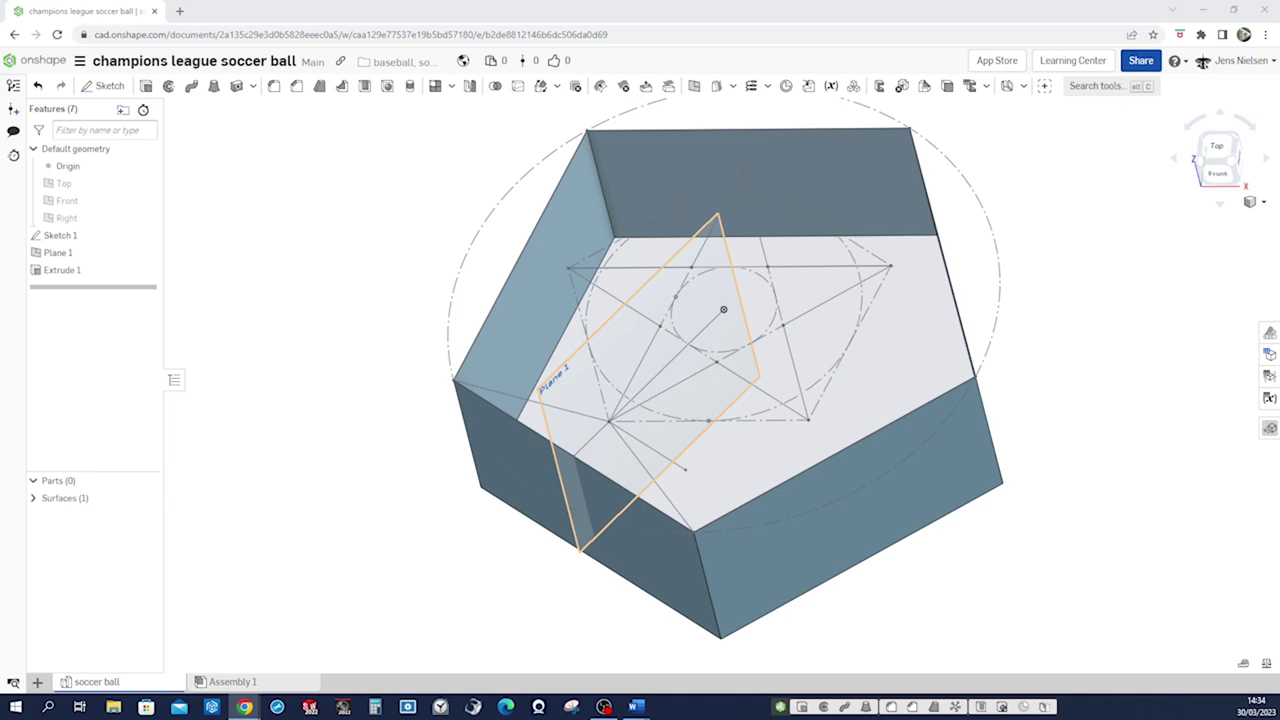
# - Create a full surface revolve of the star edge at the star's lower tip around the short sketch line starting at that tip
pyautogui.click(168, 87)
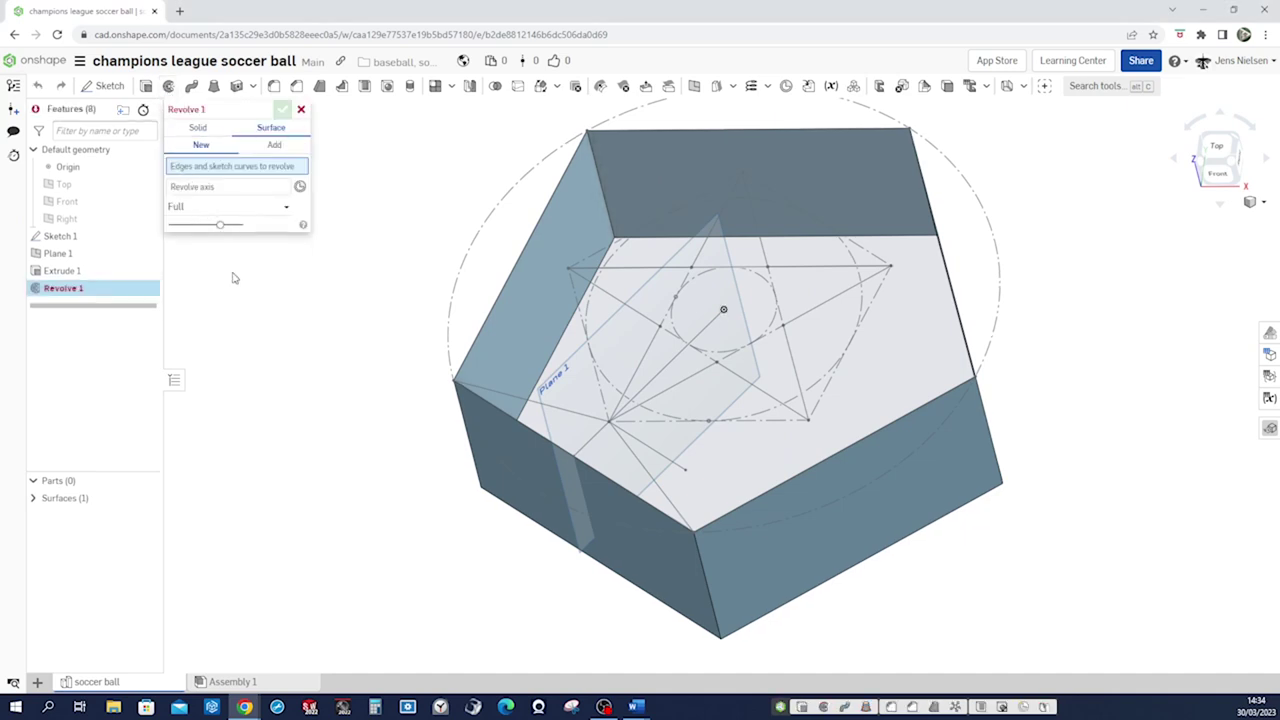
pyautogui.moveTo(551, 443); pyautogui.dragTo(660, 455, button='right')
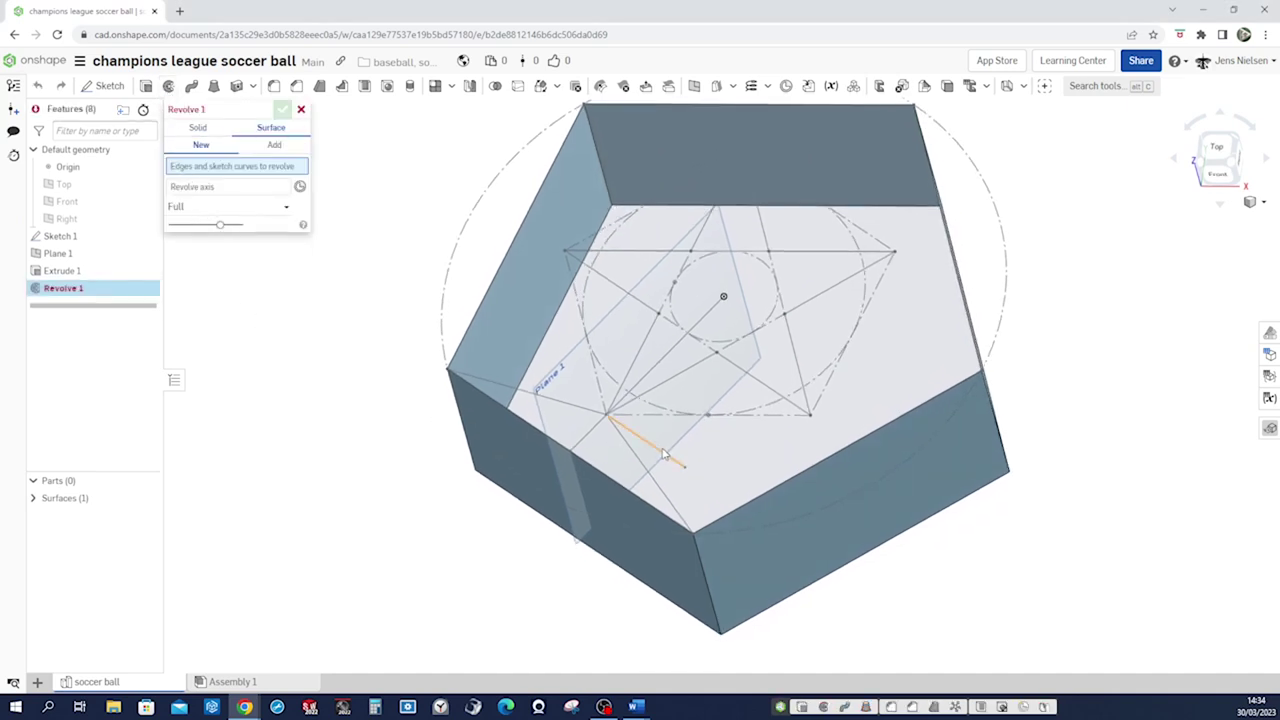
pyautogui.click(663, 453)
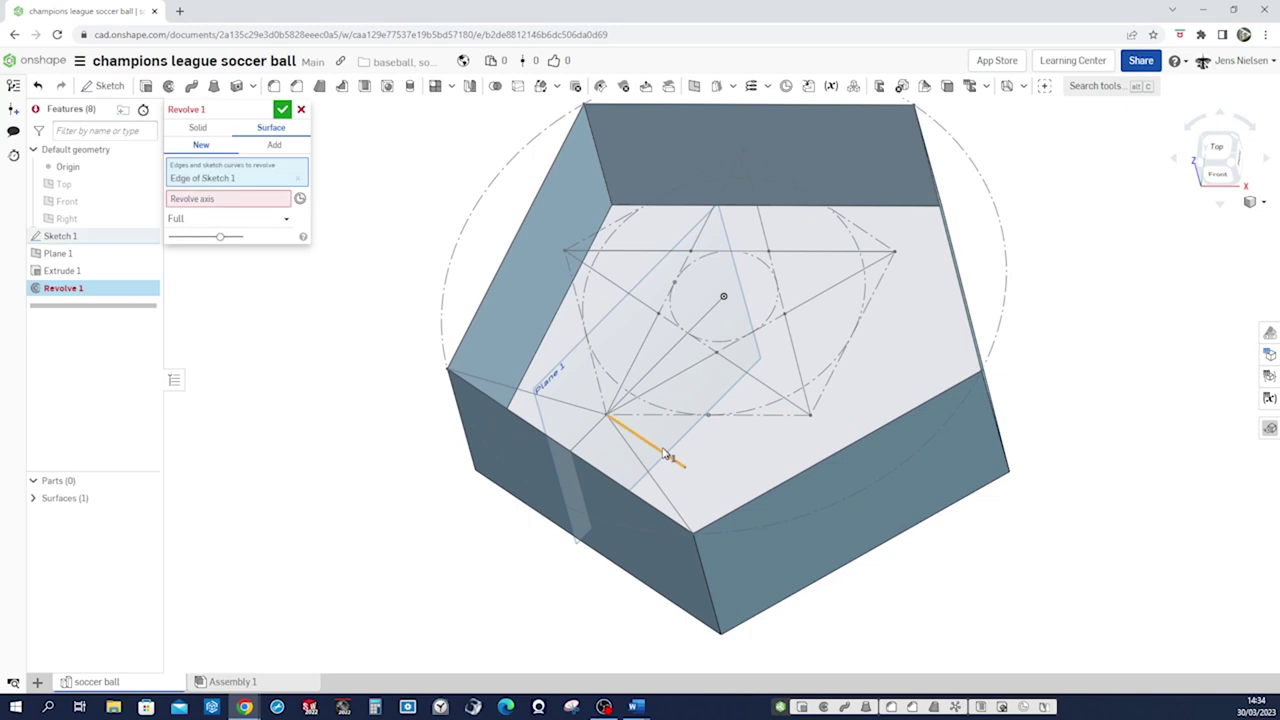
pyautogui.moveTo(654, 441); pyautogui.dragTo(650, 436, button='right')
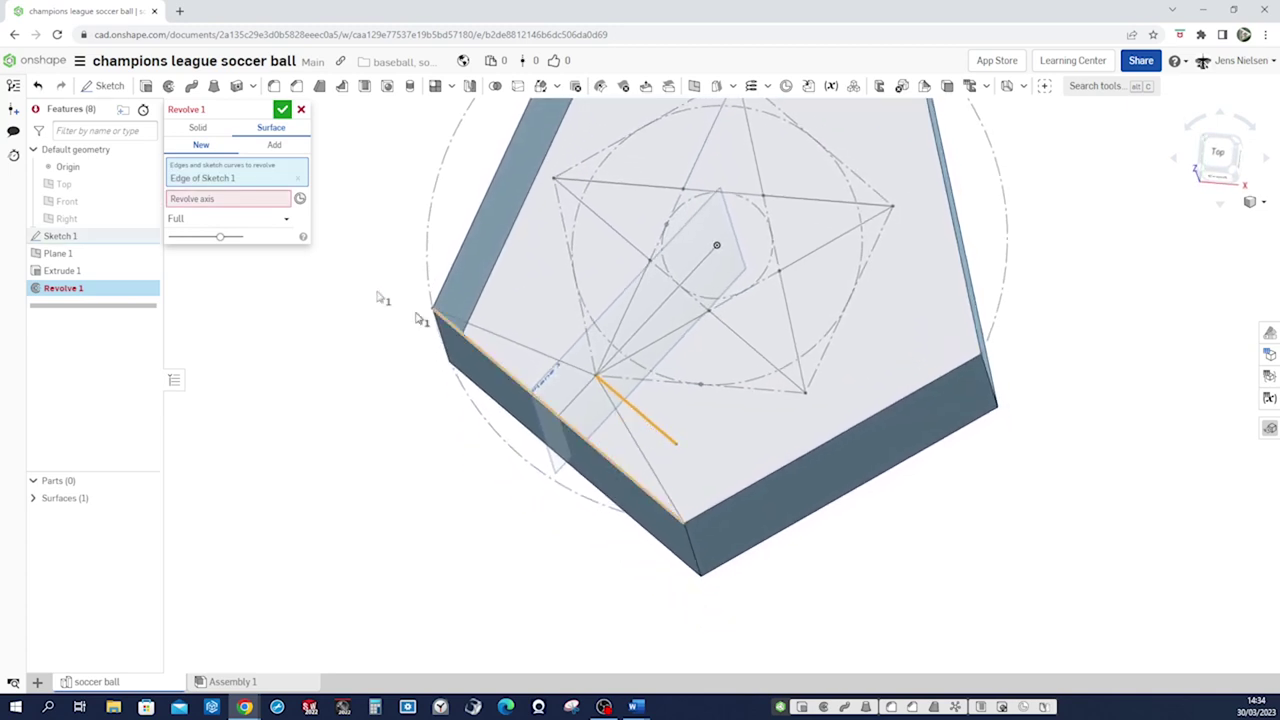
pyautogui.click(297, 178)
pyautogui.moveTo(565, 420); pyautogui.dragTo(615, 436, button='right')
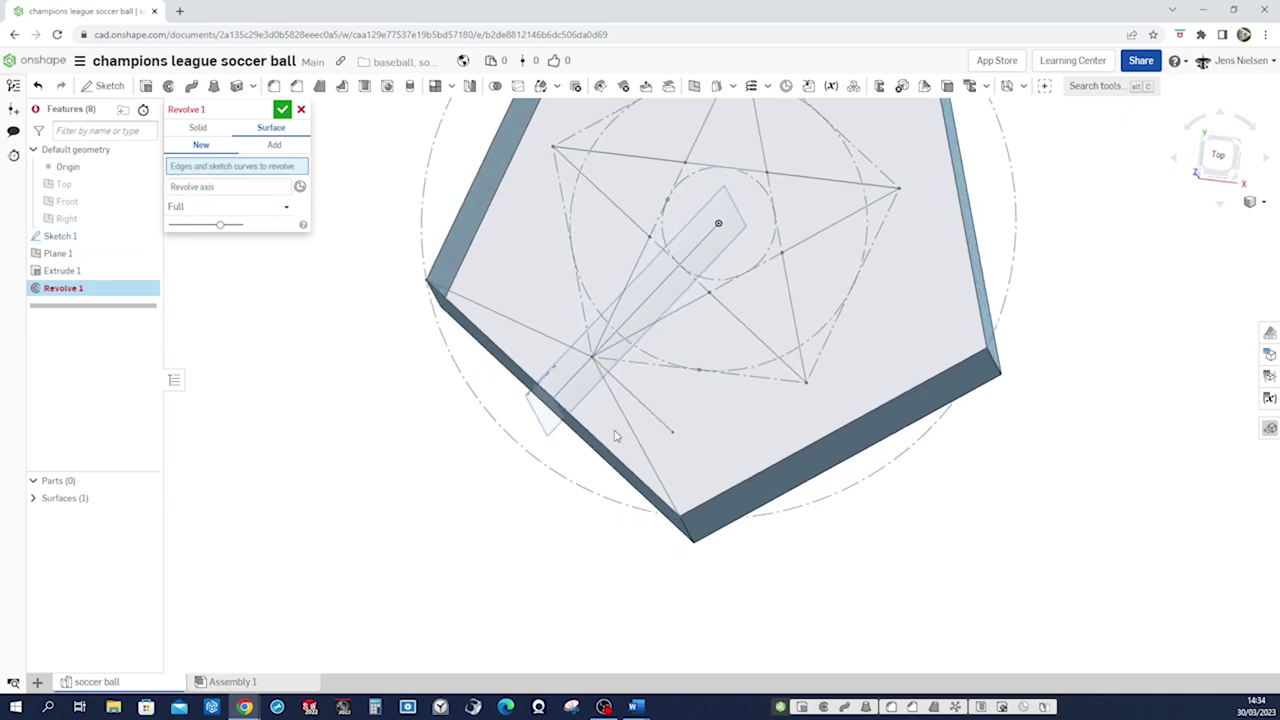
pyautogui.click(675, 318)
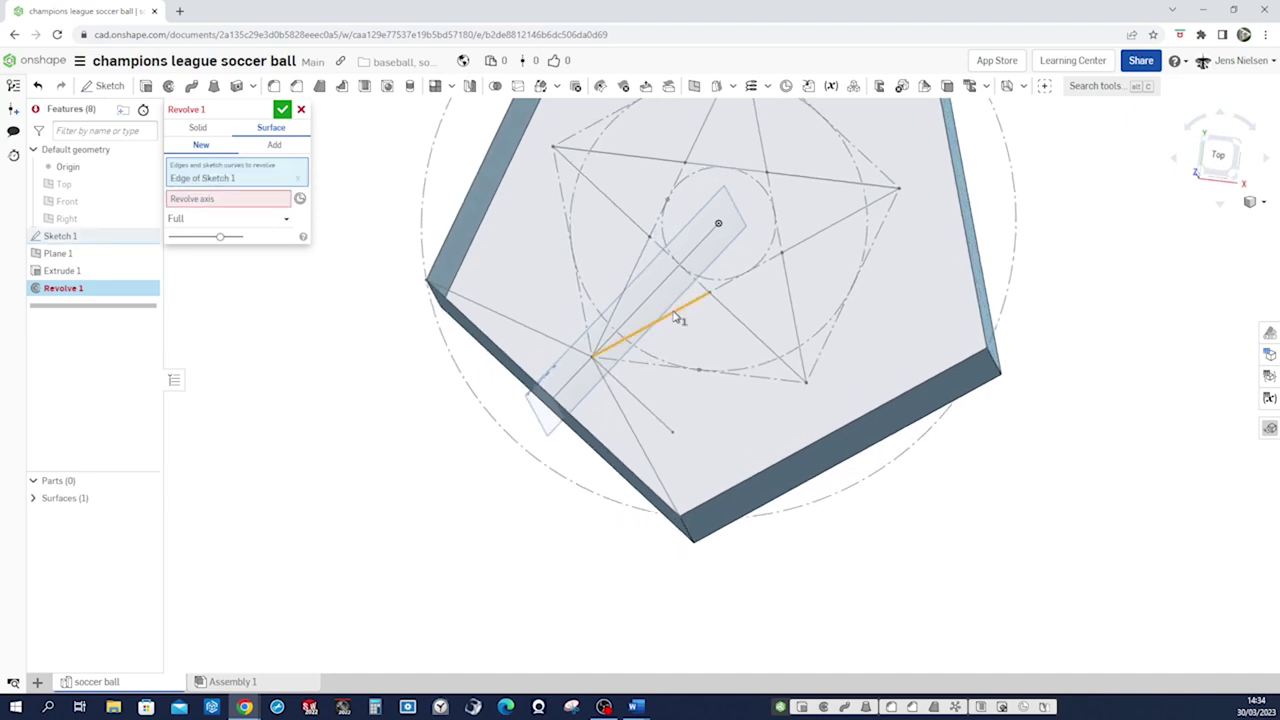
pyautogui.click(237, 199)
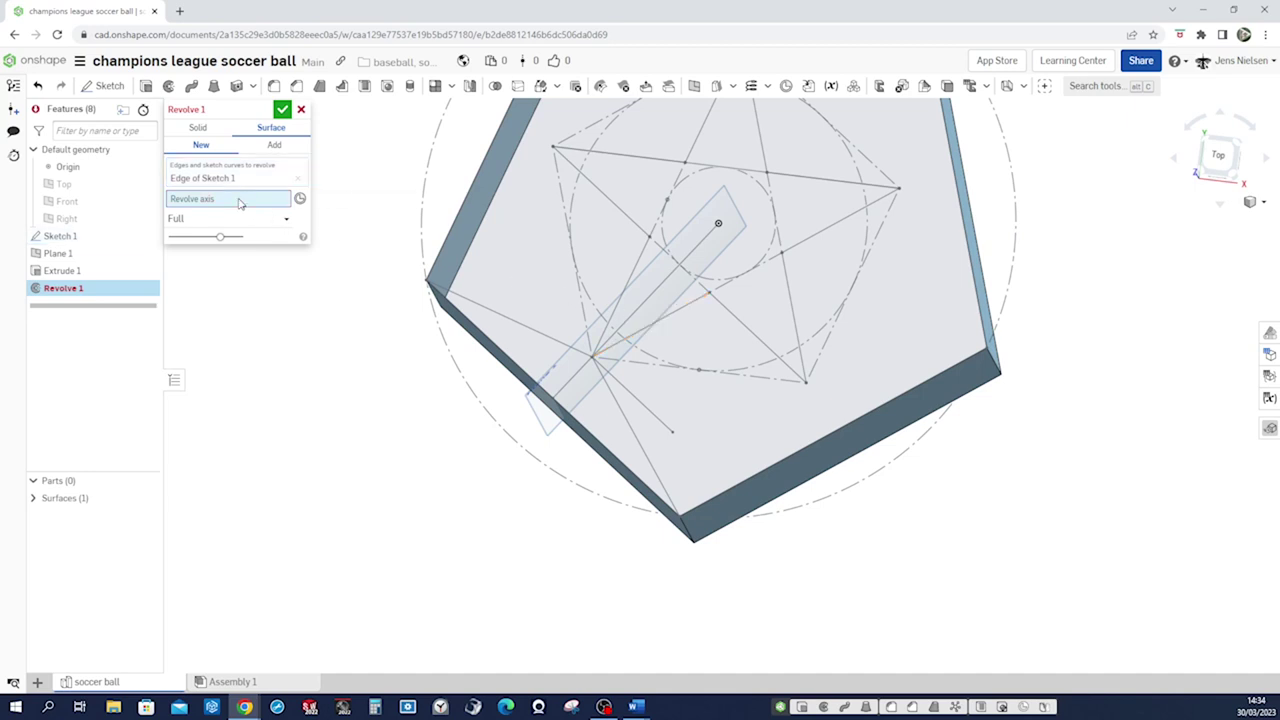
pyautogui.click(652, 417)
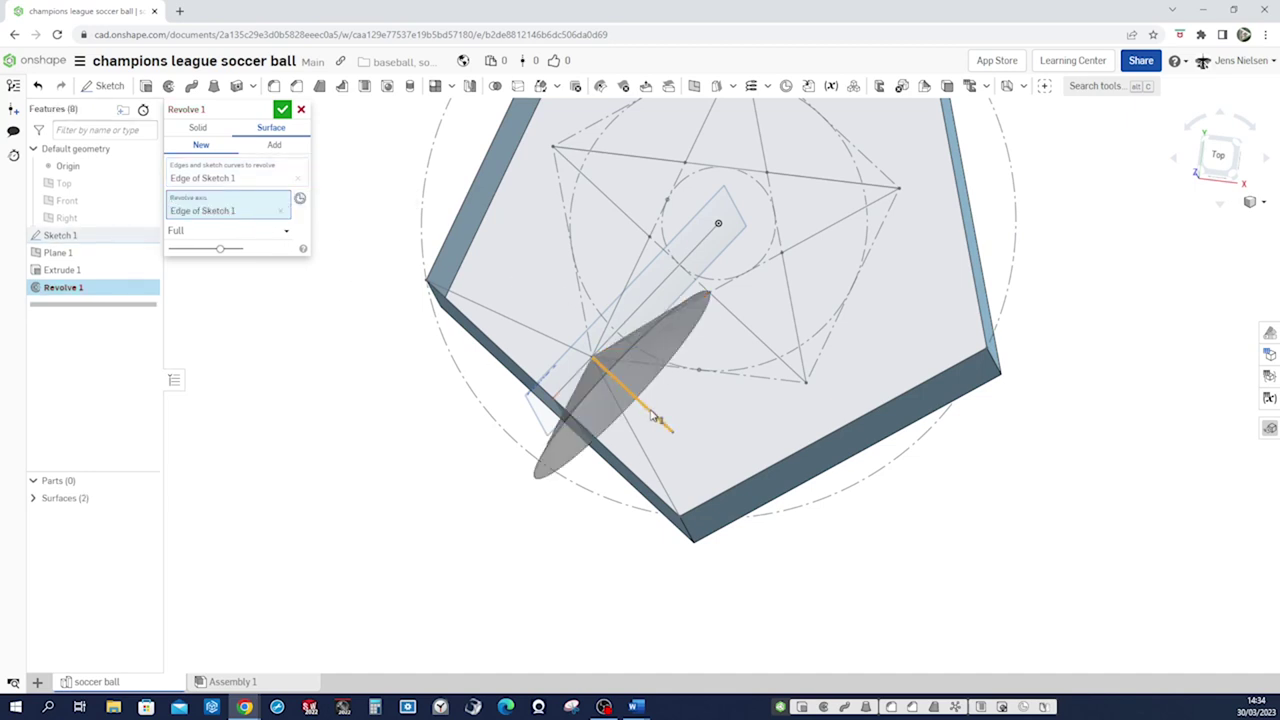
pyautogui.click(282, 110)
# - Examine from several angles how the revolved cone crosses the adjacent extruded pentagon wall
pyautogui.press('Up')
pyautogui.press('Up')
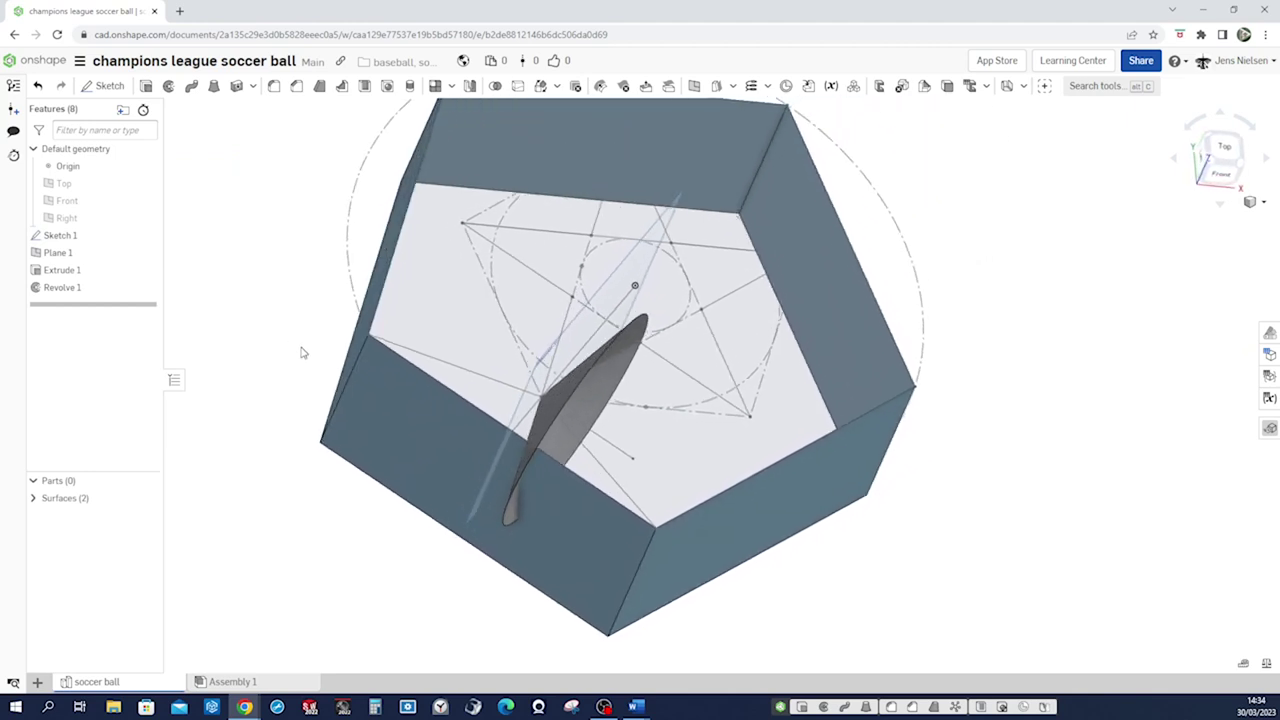
pyautogui.press('Left')
pyautogui.press('Left')
pyautogui.press('Left')
pyautogui.press('Left')
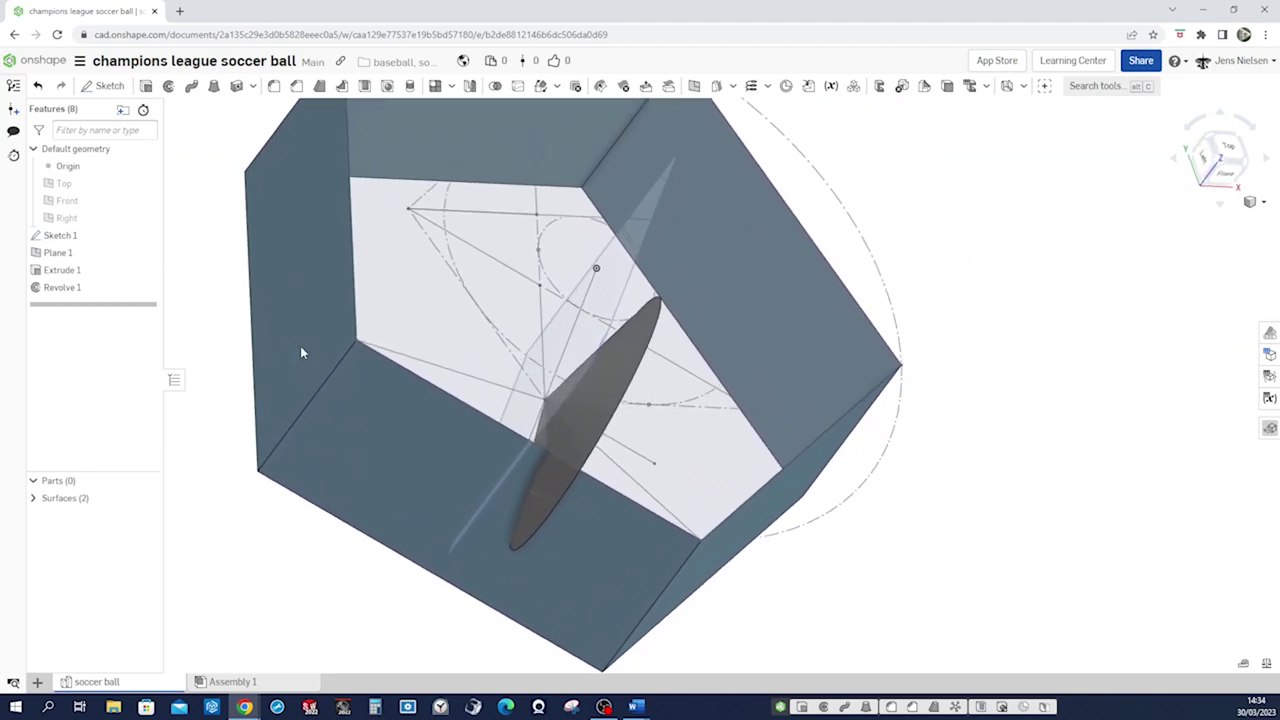
pyautogui.press('Right')
pyautogui.press('Right')
pyautogui.press('Down')
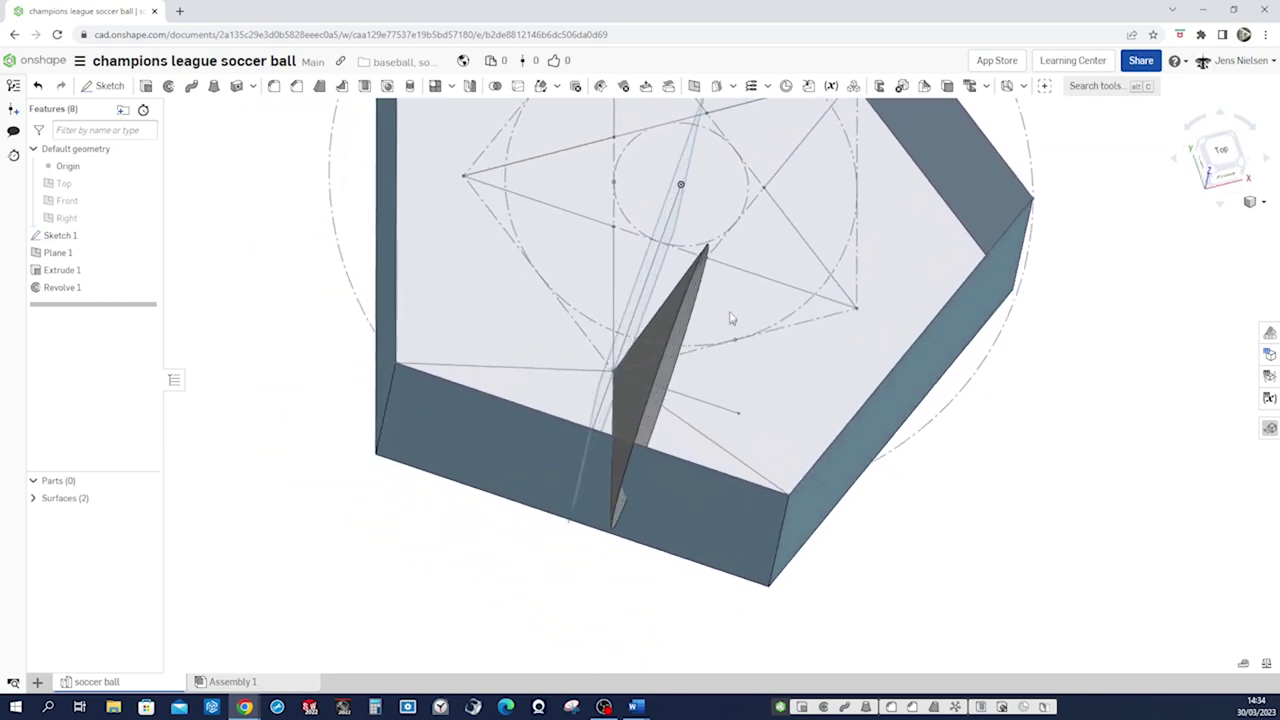
pyautogui.press('Right')
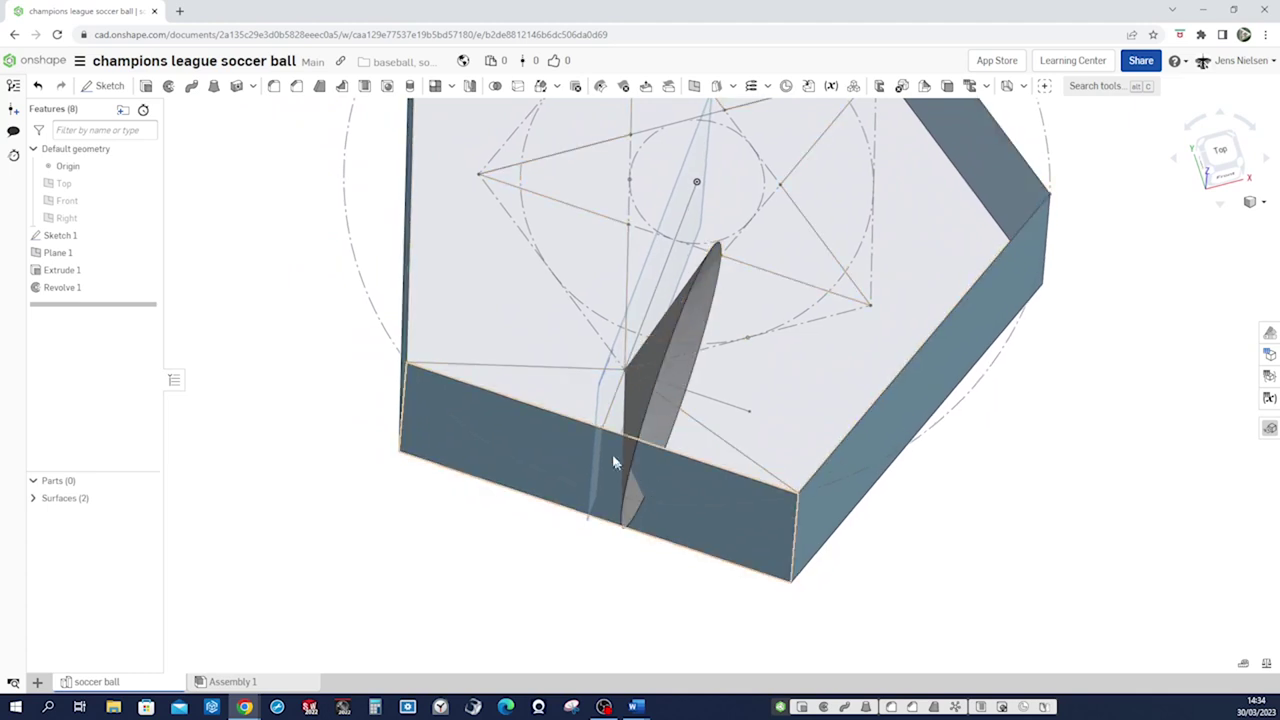
pyautogui.press('Down')
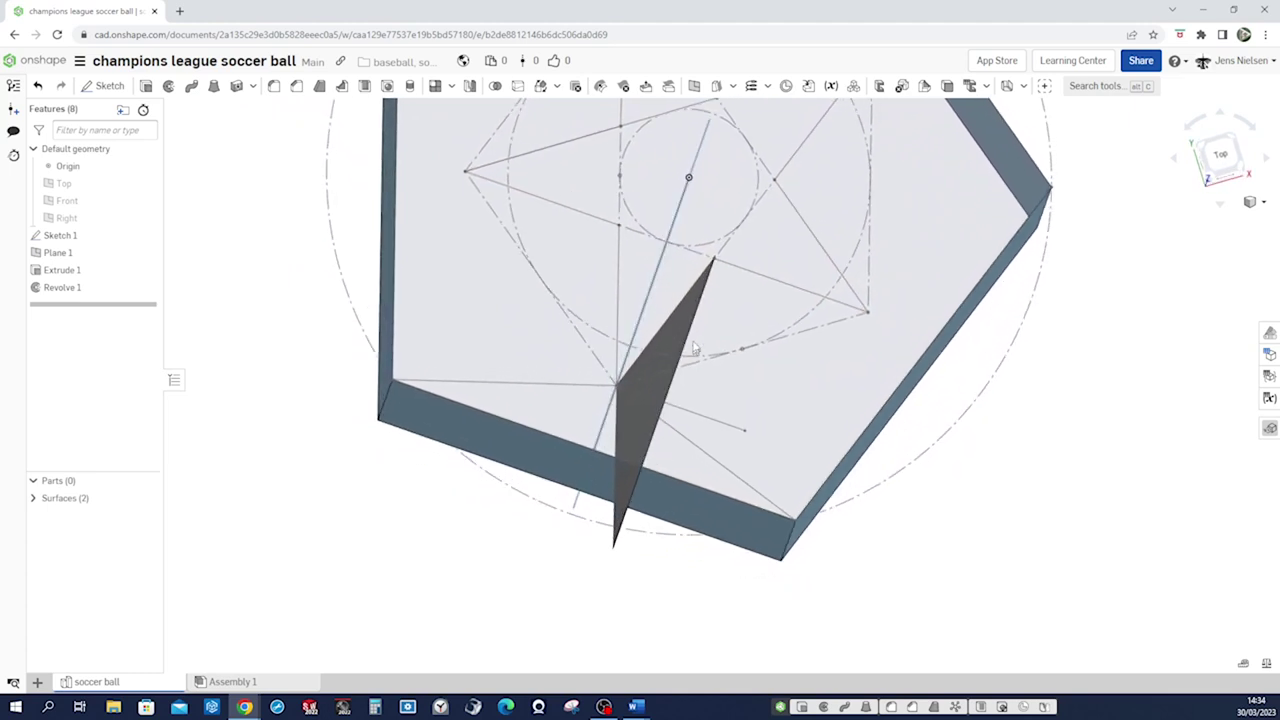
pyautogui.moveTo(663, 344); pyautogui.dragTo(654, 236, button='right')
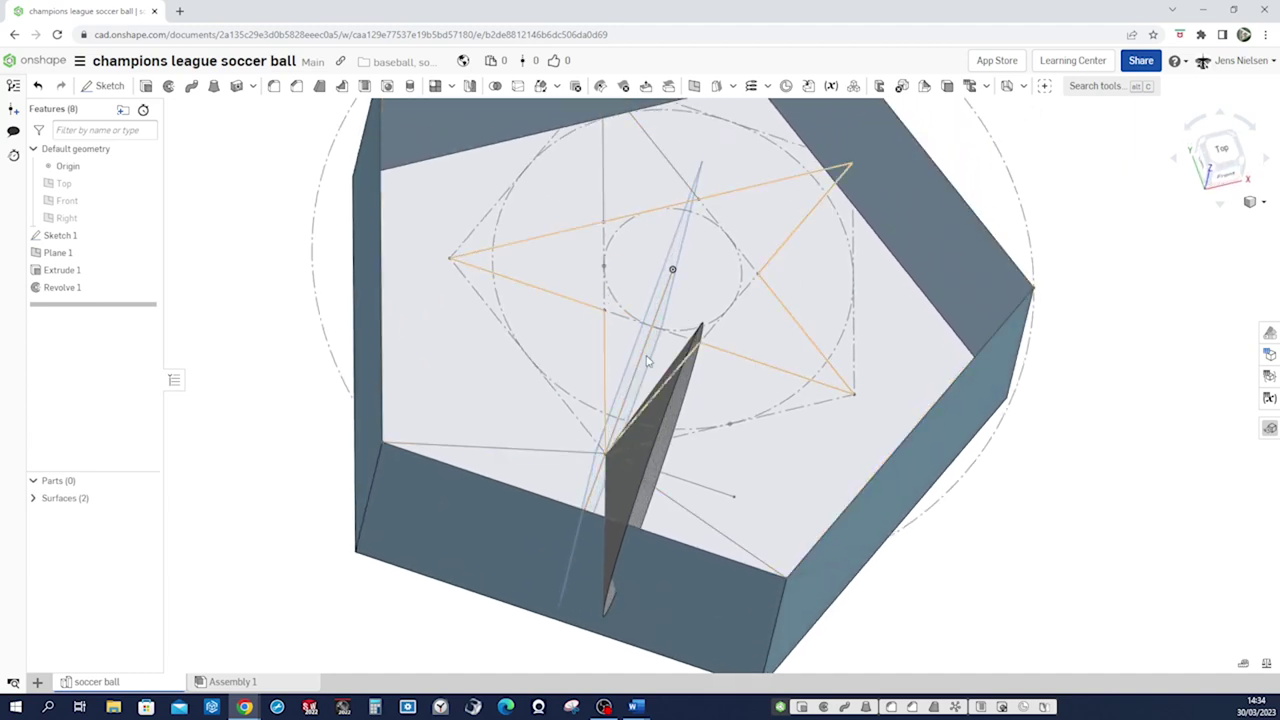
pyautogui.moveTo(607, 456); pyautogui.dragTo(585, 447, button='right')
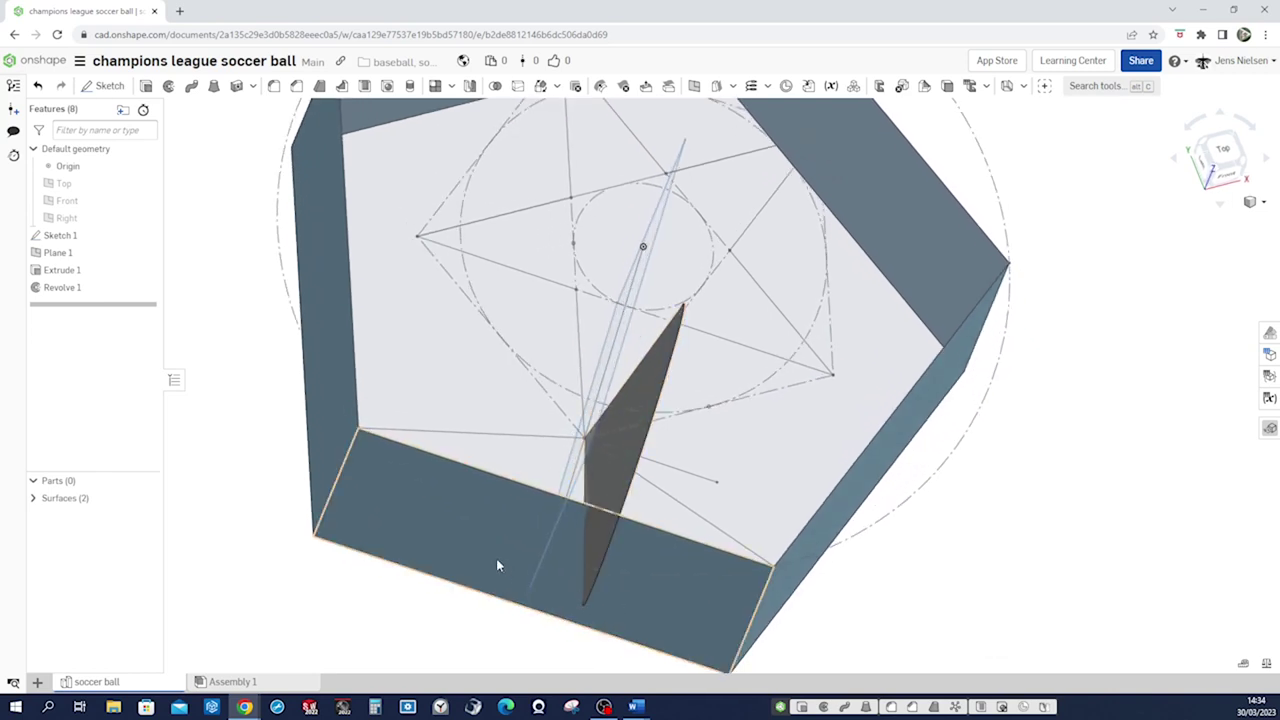
pyautogui.press('Down')
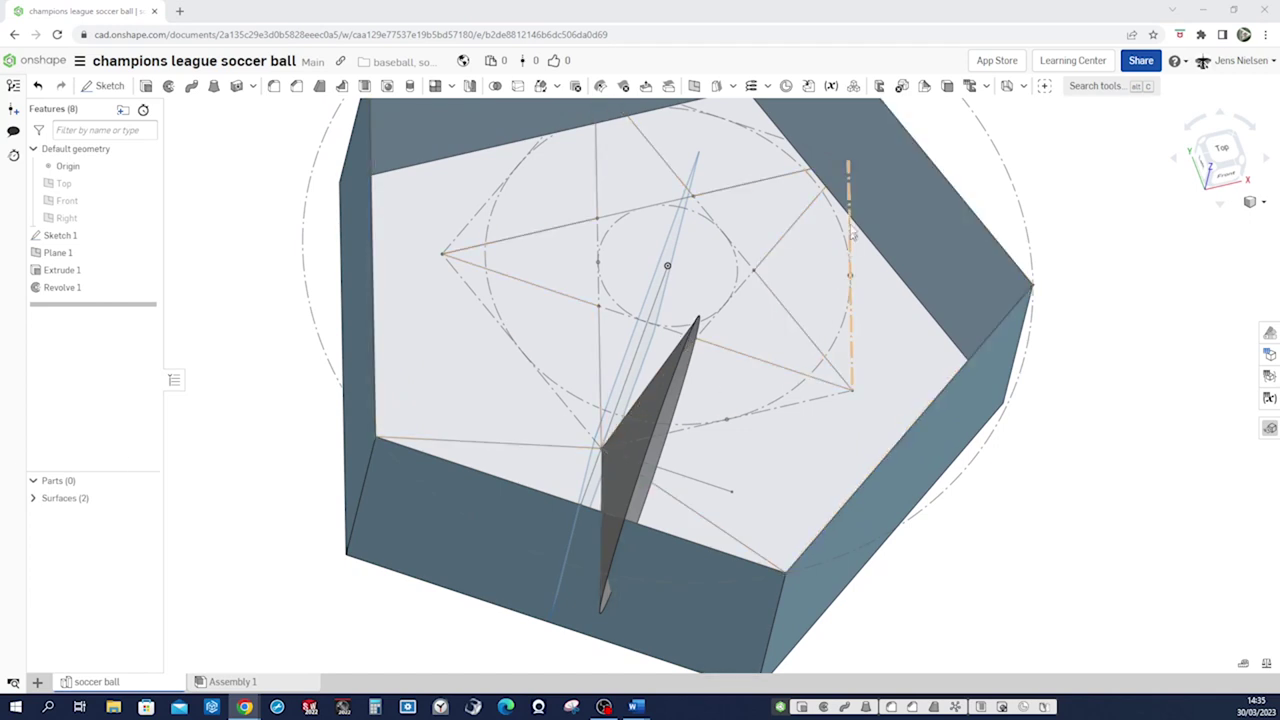
# - Create an intersection curve between the front extruded pentagon wall and the revolved cone surface
pyautogui.press('f')
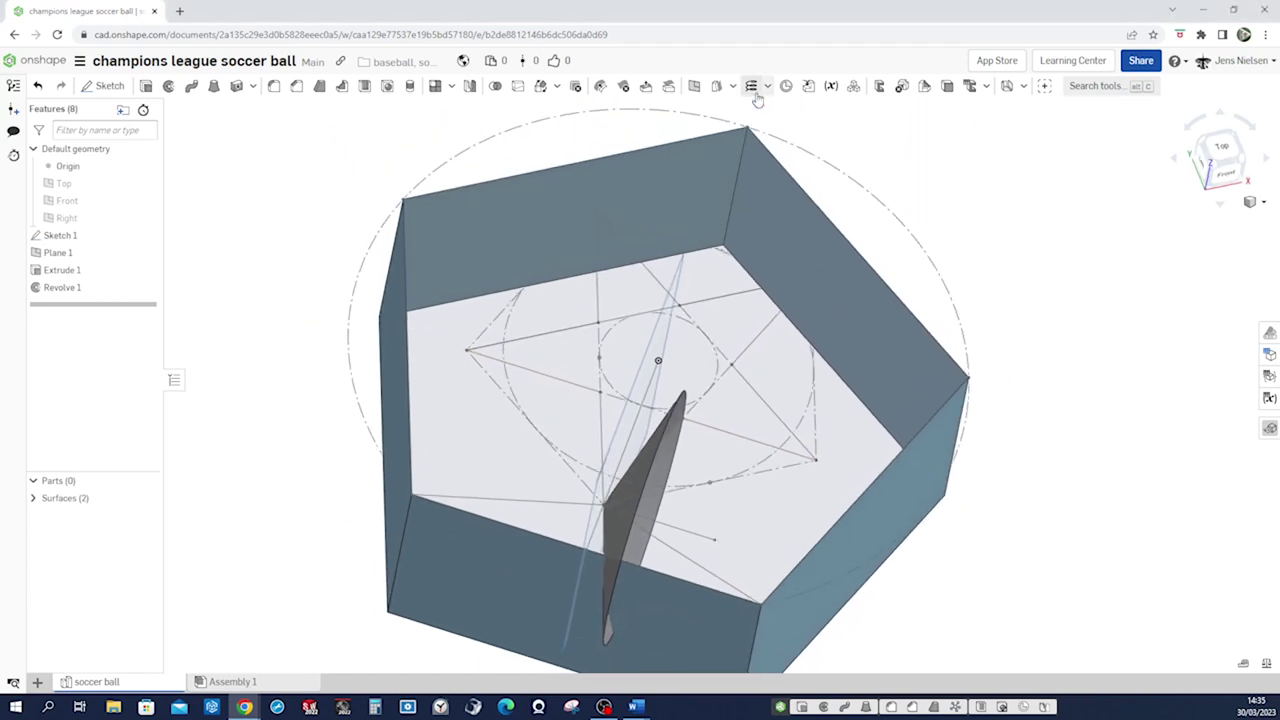
pyautogui.click(733, 87)
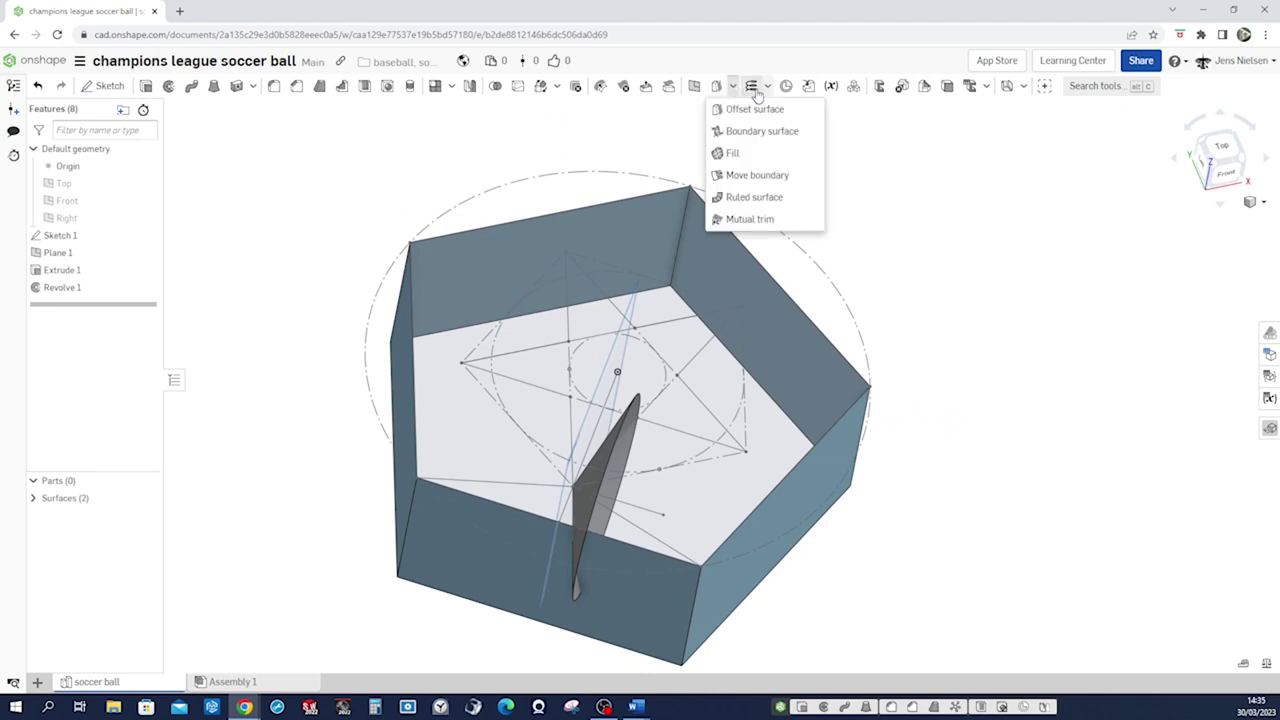
pyautogui.click(767, 87)
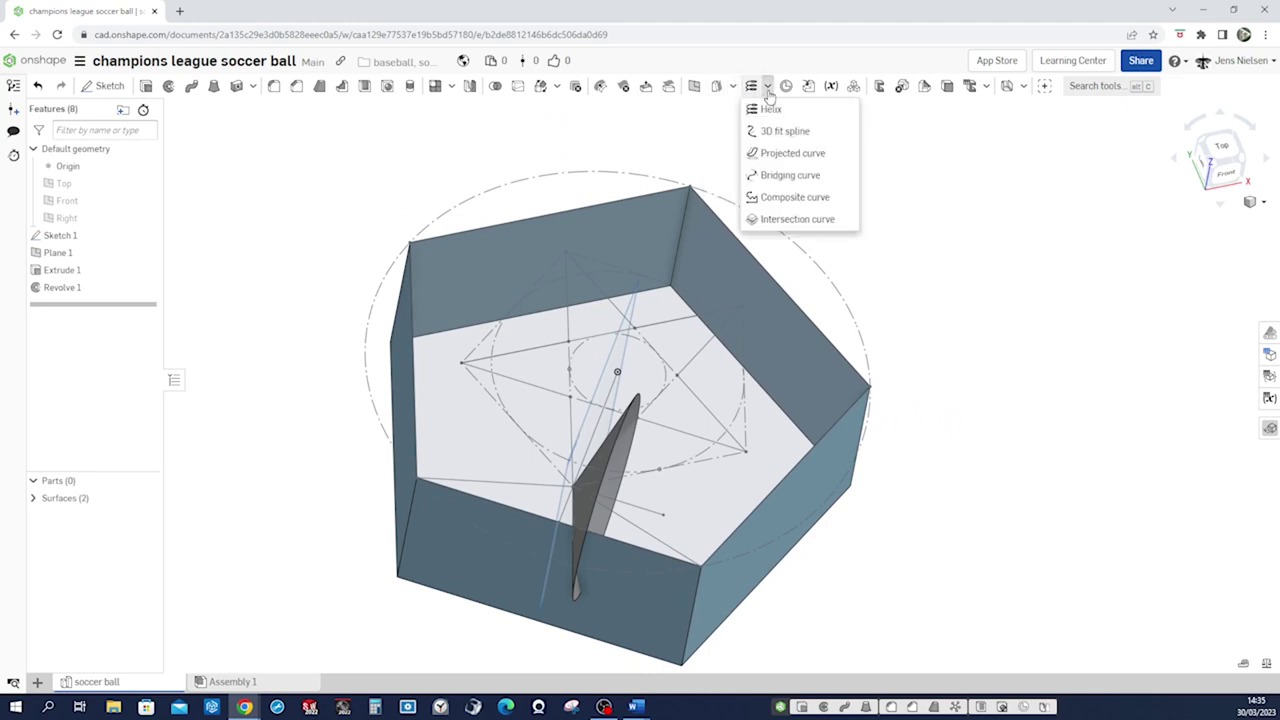
pyautogui.click(774, 219)
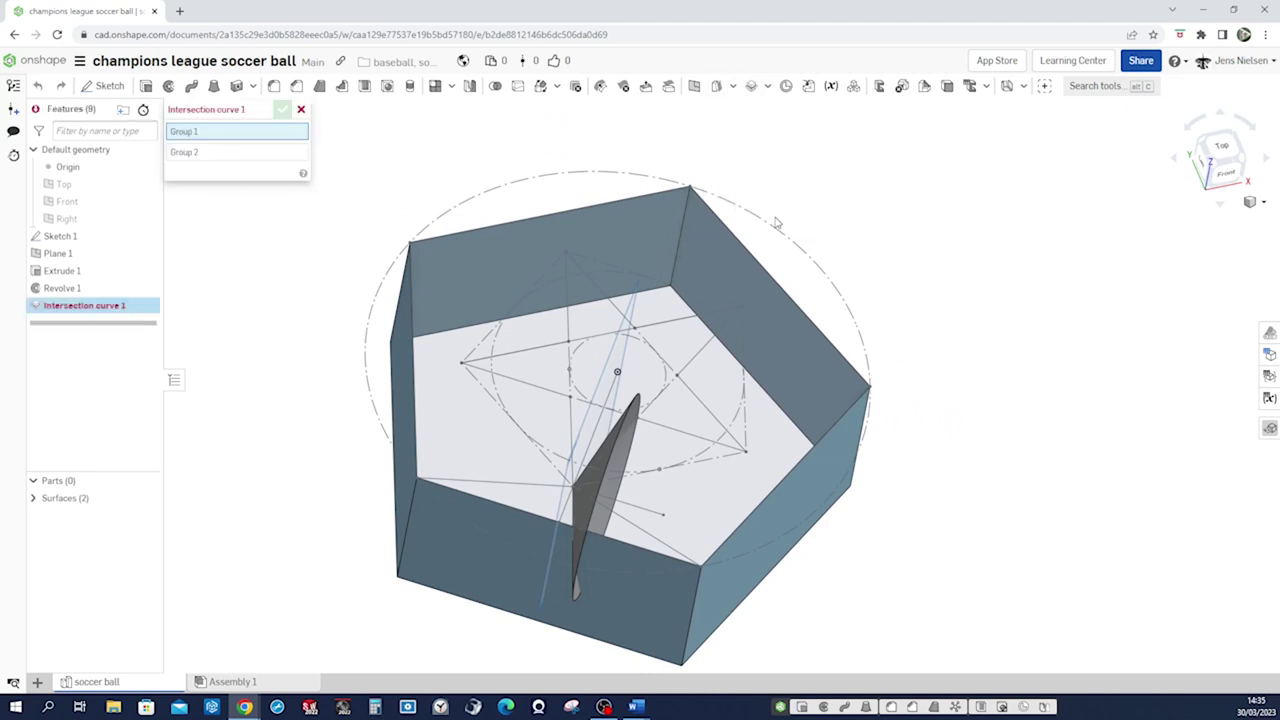
pyautogui.click(477, 522)
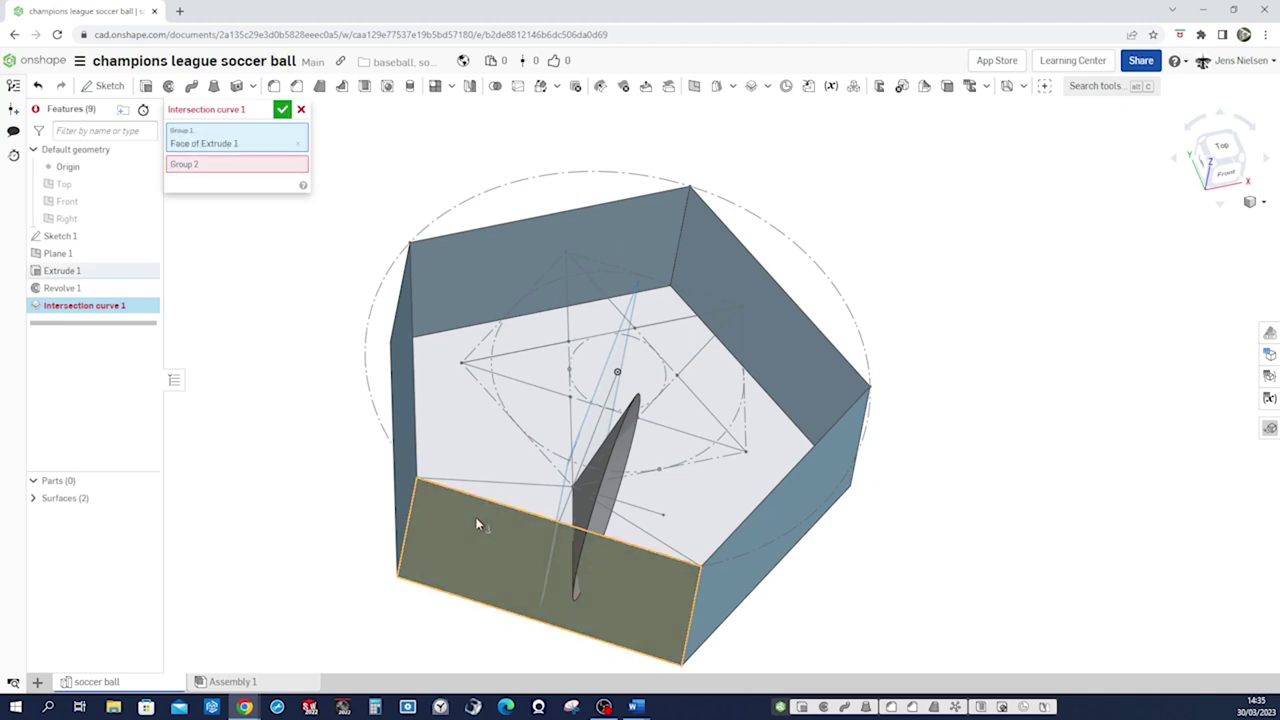
pyautogui.click(277, 165)
pyautogui.click(582, 502)
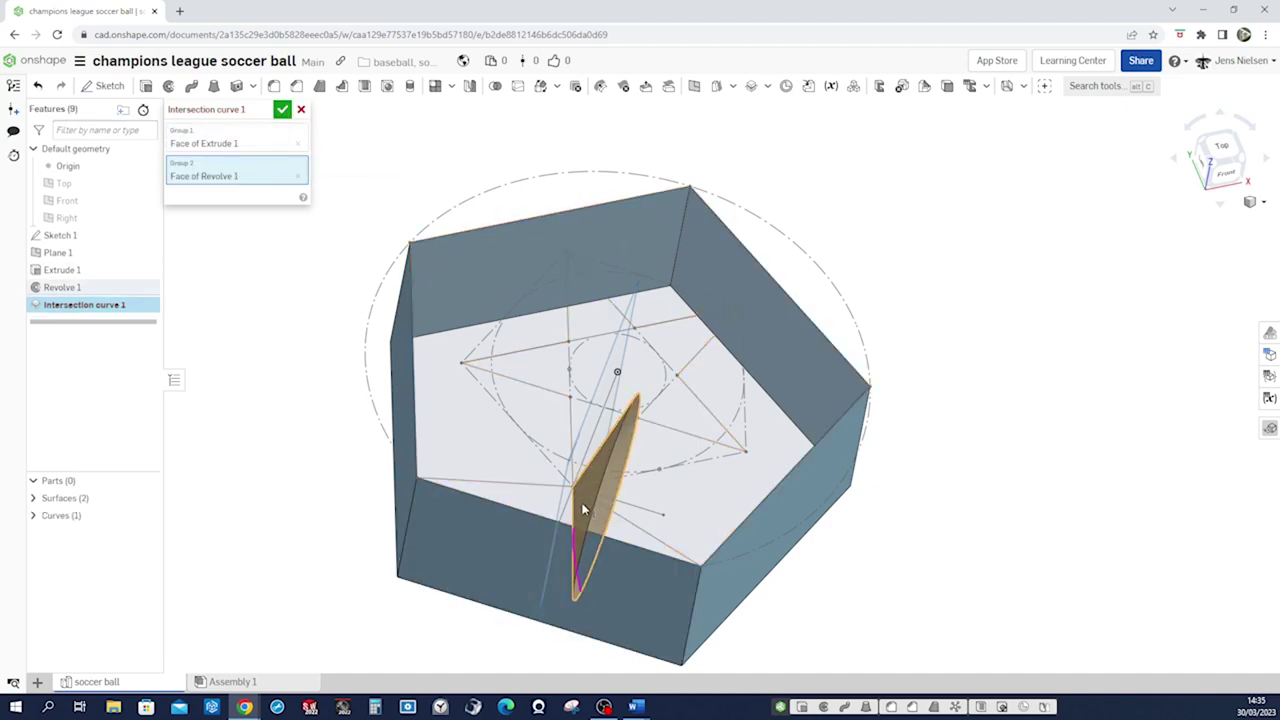
pyautogui.click(283, 111)
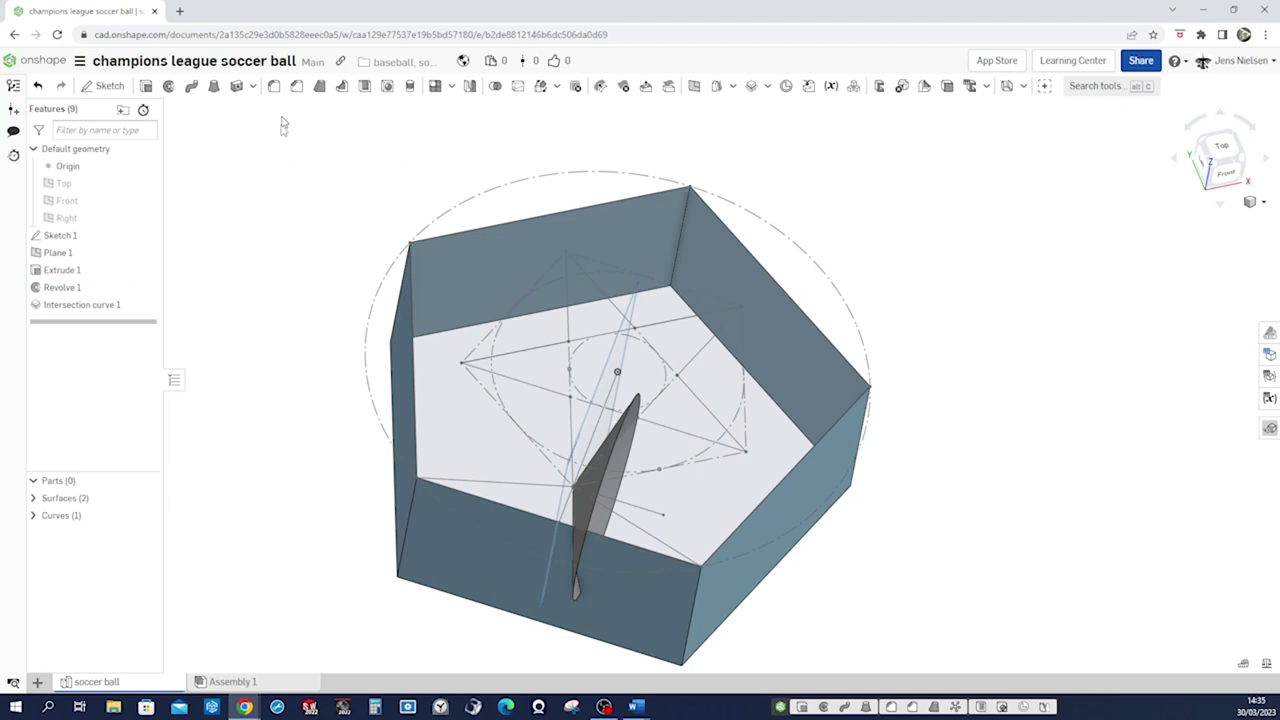
# - Hide all surfaces and inspect the intersection curve below the pentagon sketch
pyautogui.click(147, 498)
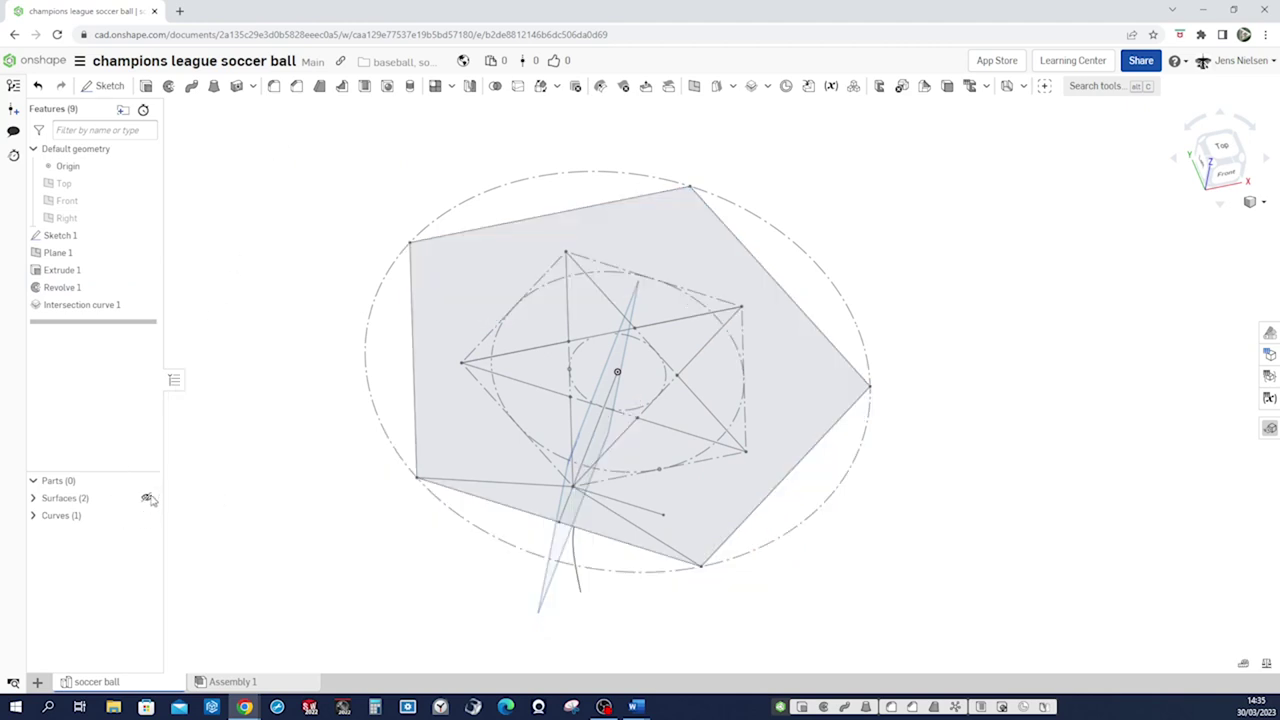
pyautogui.moveTo(249, 515)
pyautogui.mouseDown(button='right')
pyautogui.moveTo(640, 557)
pyautogui.moveTo(541, 510)
pyautogui.mouseUp(button='right')
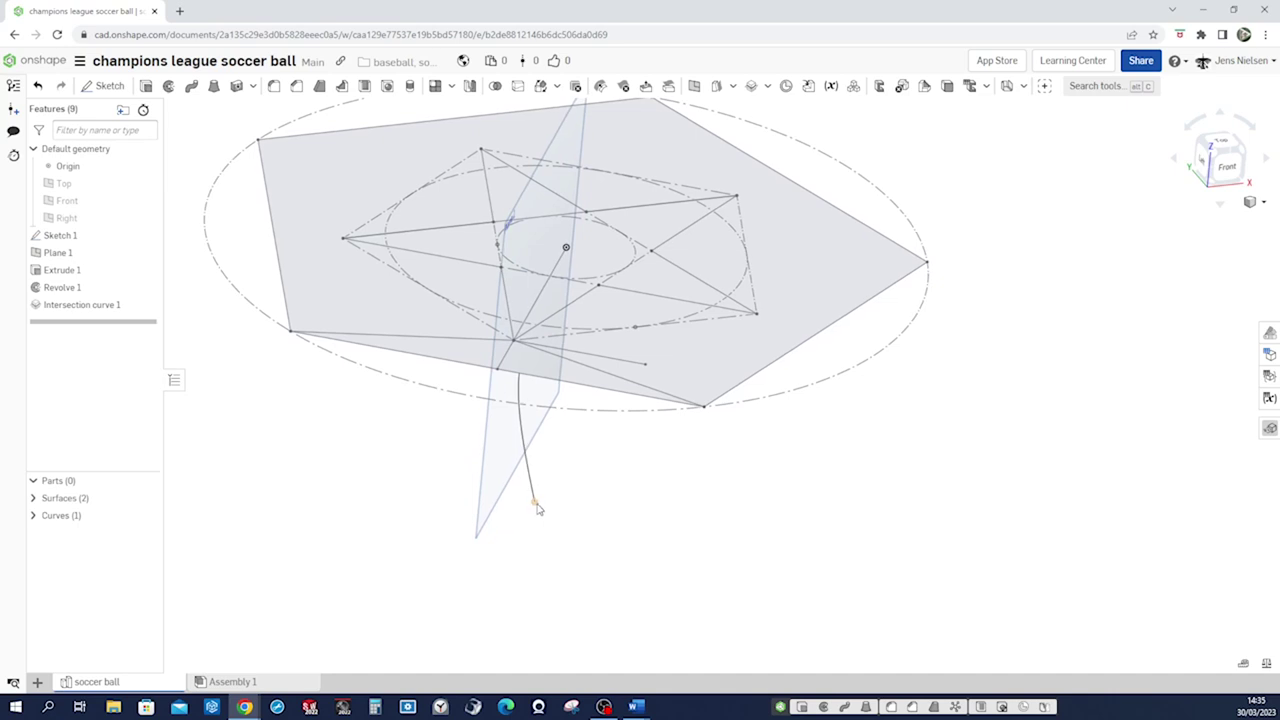
pyautogui.moveTo(537, 509)
pyautogui.mouseDown(button='right')
pyautogui.moveTo(646, 529)
pyautogui.moveTo(403, 545)
pyautogui.mouseUp(button='right')
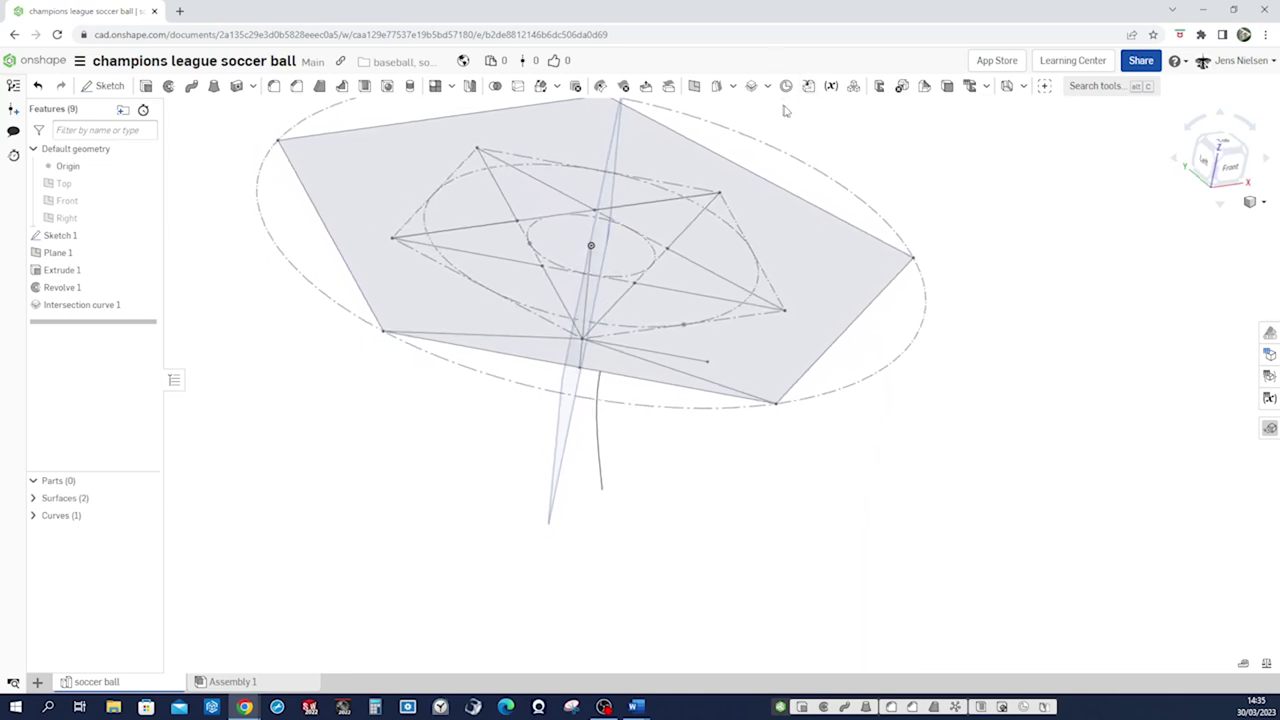
pyautogui.press('Left')
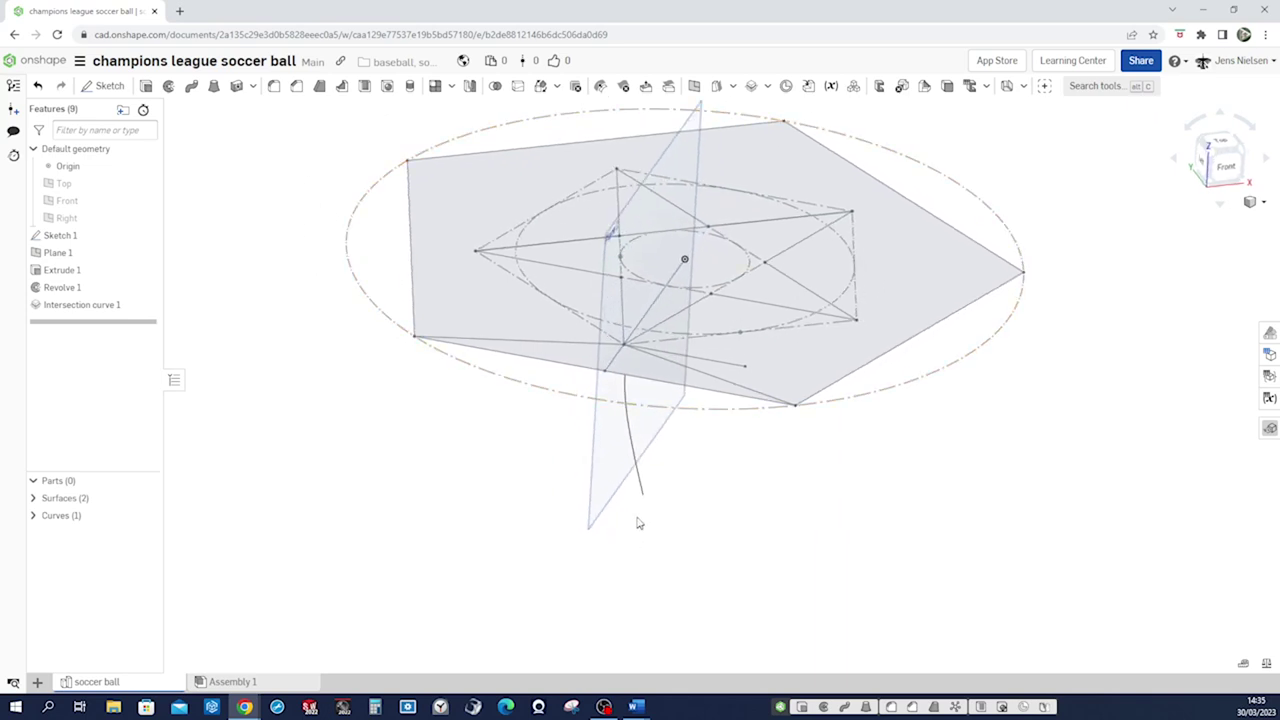
pyautogui.press('Down')
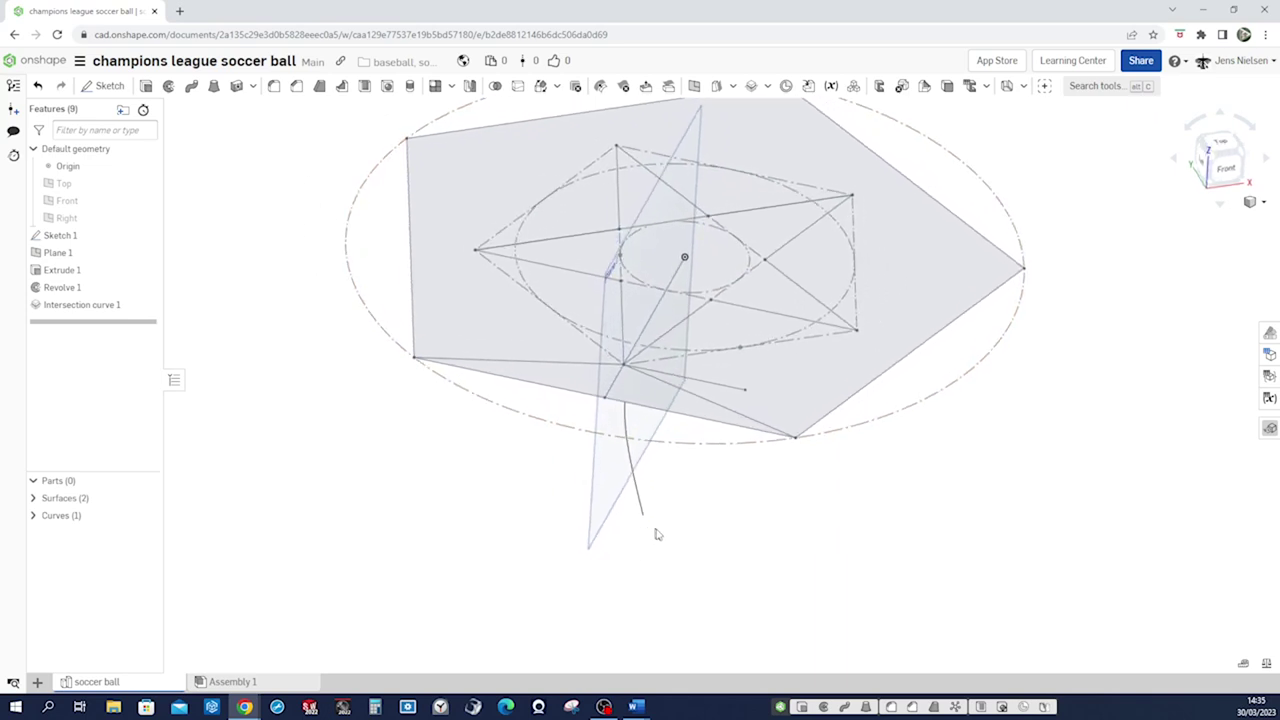
pyautogui.press('Down')
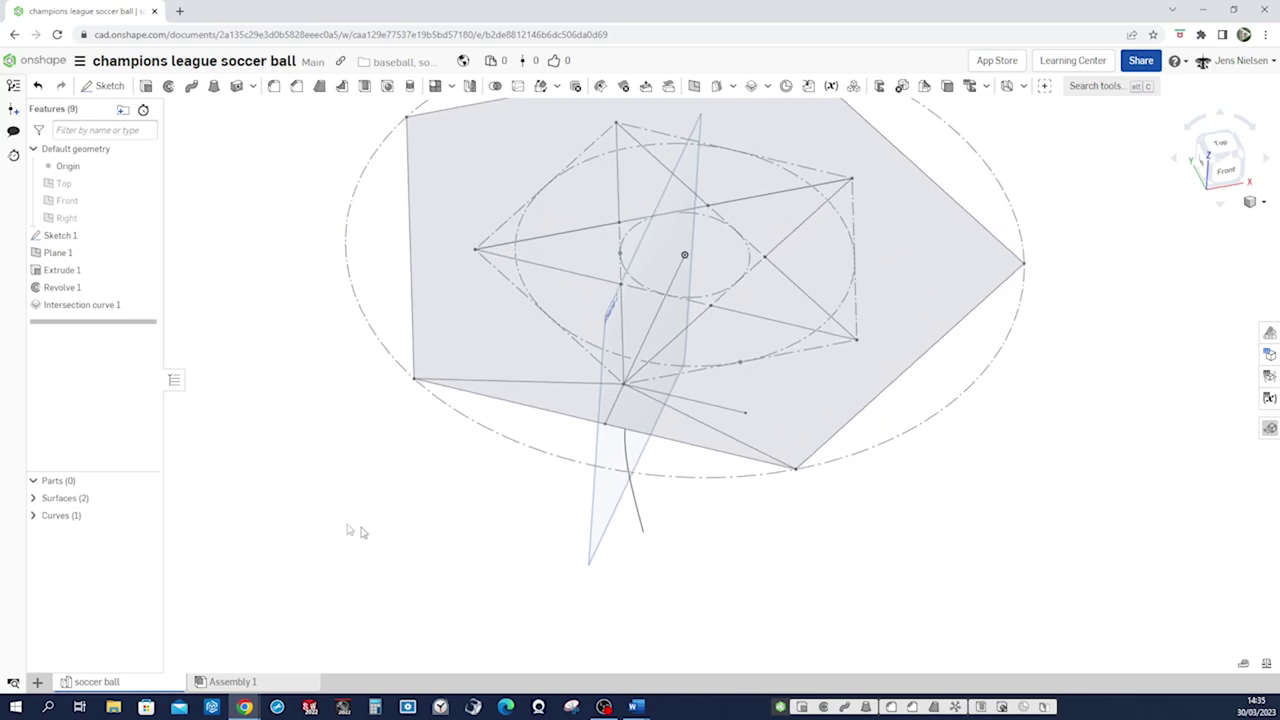
# - Show Surface 1, the extruded pentagon walls, on its own without the revolved cone
pyautogui.click(33, 499)
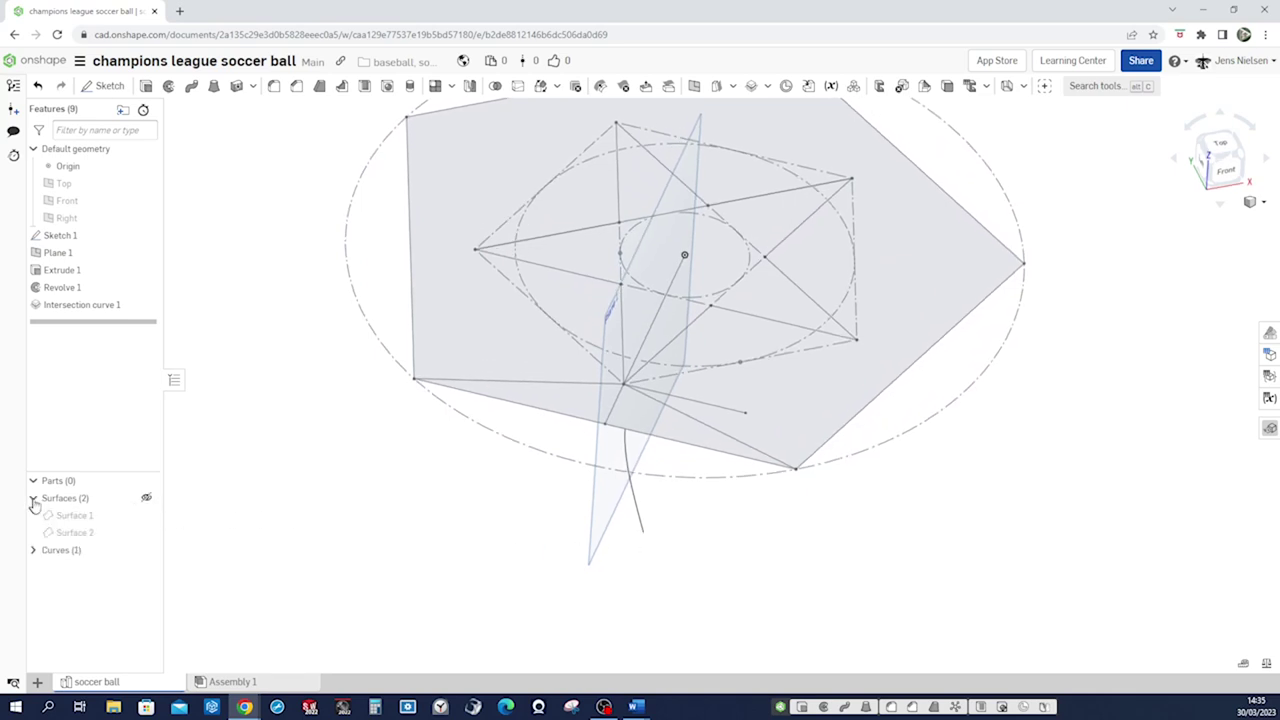
pyautogui.click(146, 515)
pyautogui.press('Right')
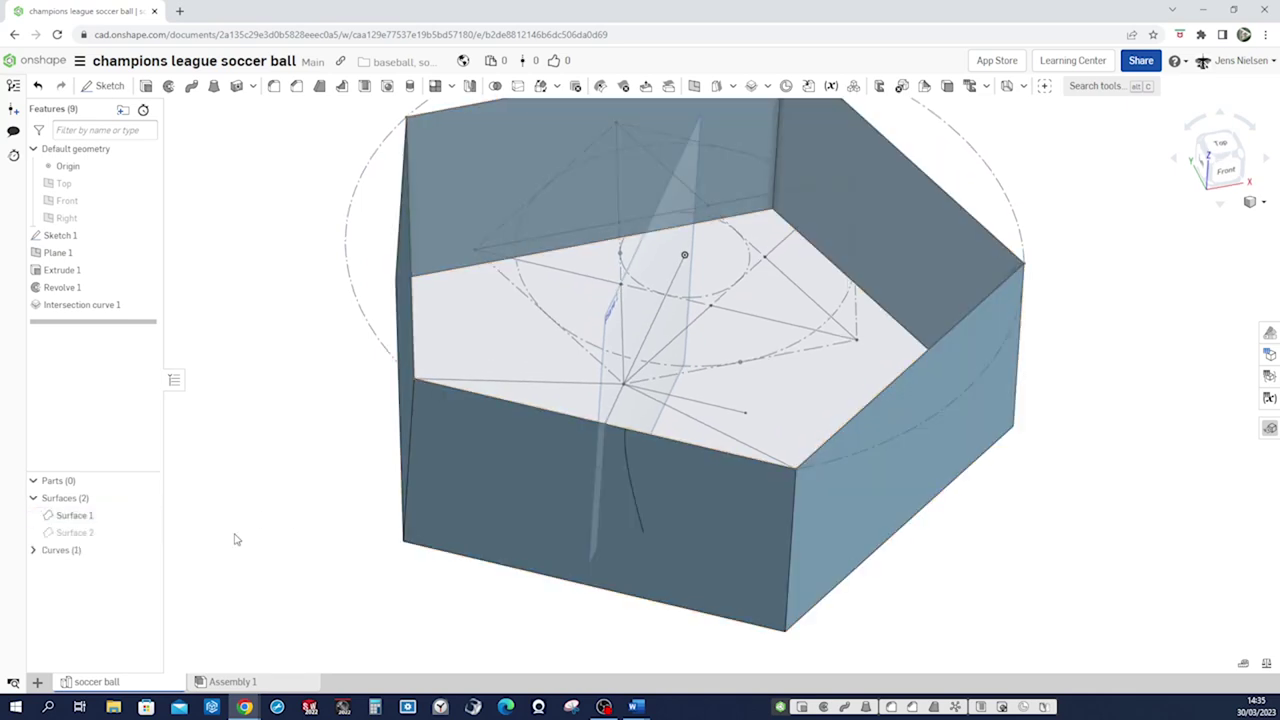
pyautogui.press('Left')
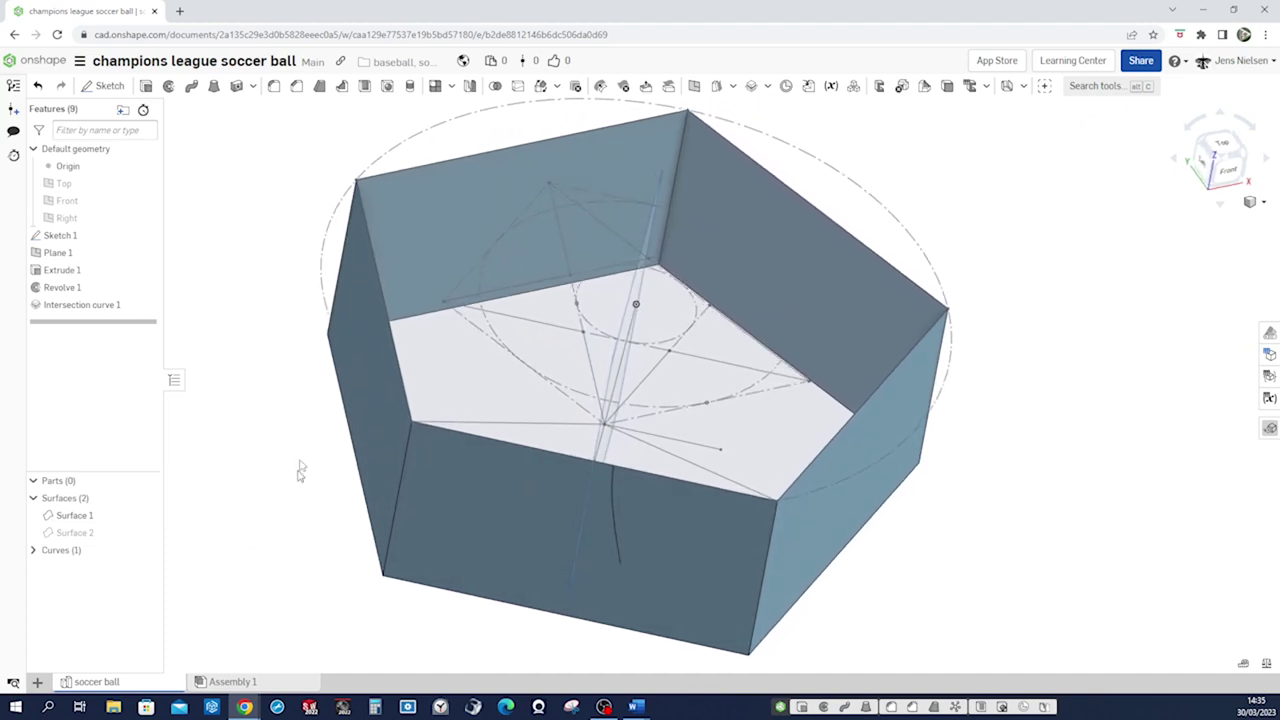
# - Revolve the star edge ending at the front tip a full turn as a surface about the short line starting at that tip
pyautogui.click(168, 86)
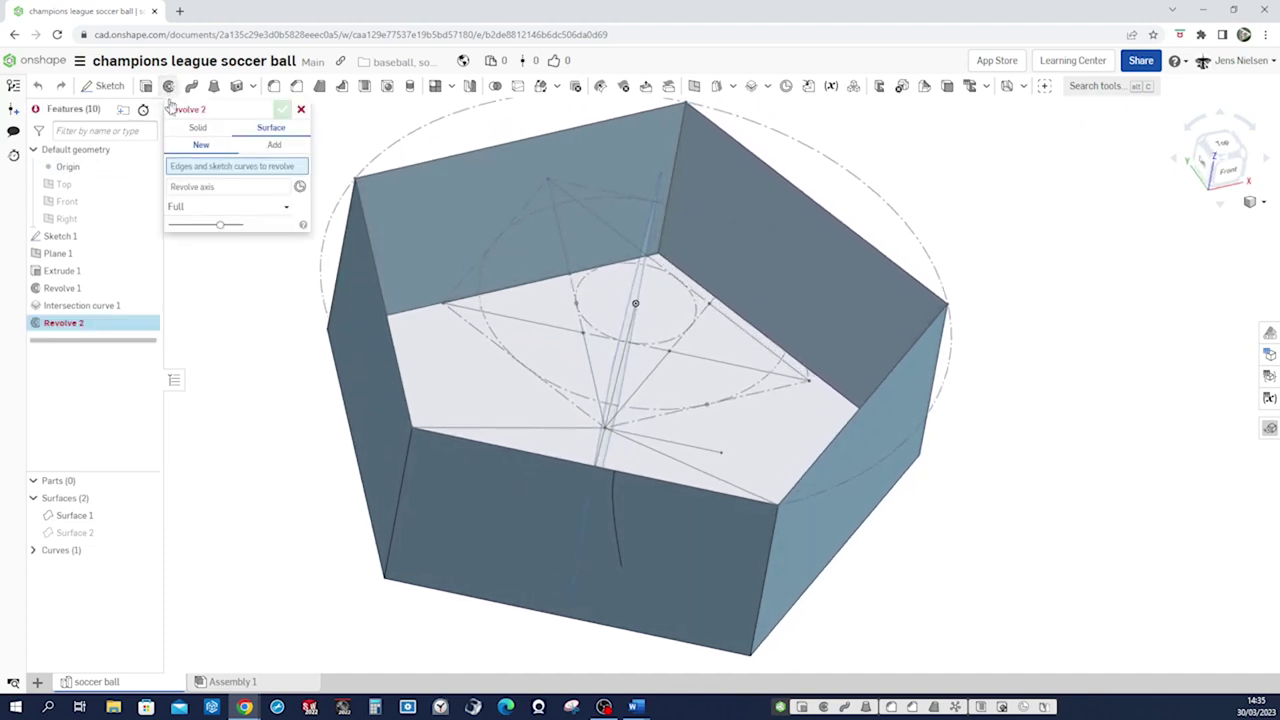
pyautogui.press('Down')
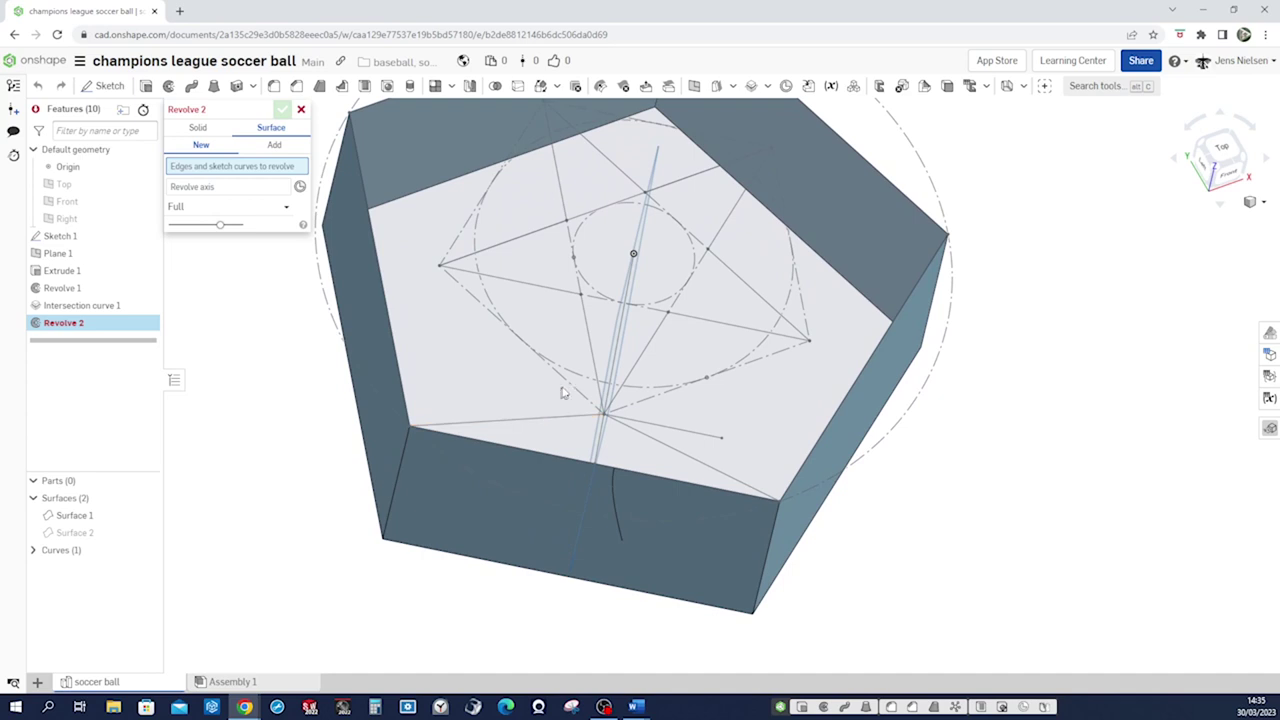
pyautogui.click(598, 388)
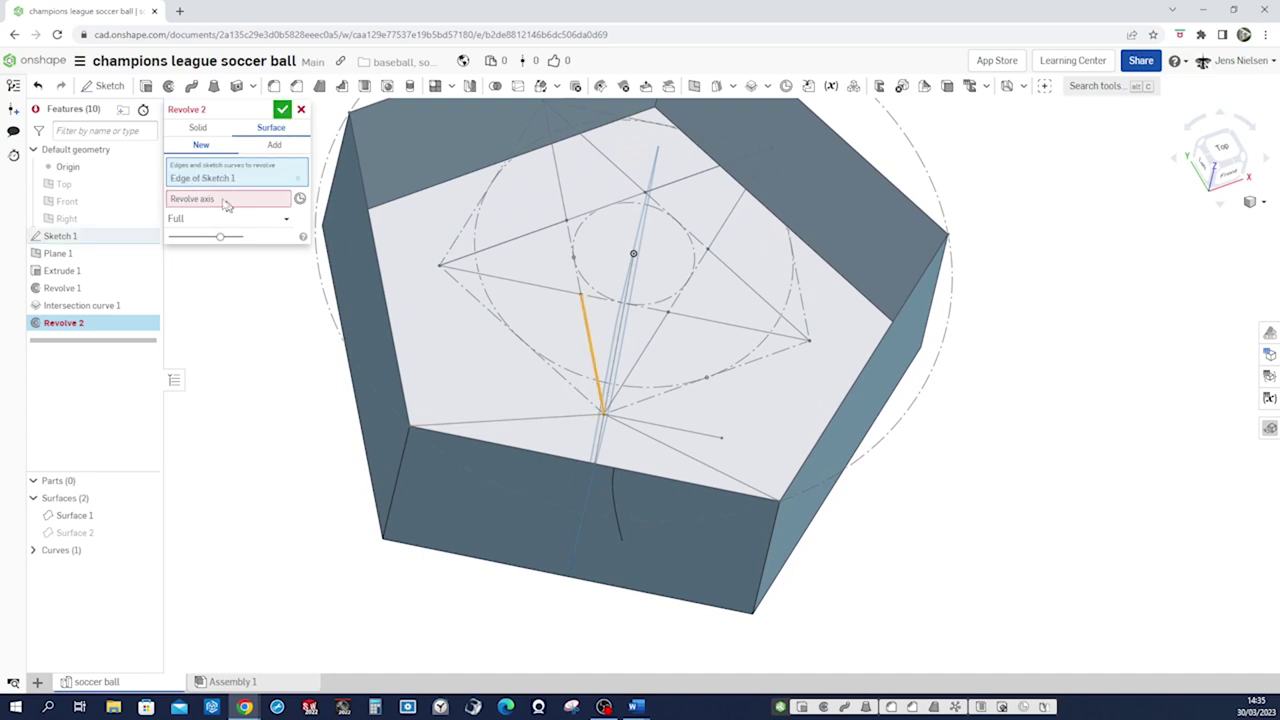
pyautogui.click(226, 201)
pyautogui.click(662, 428)
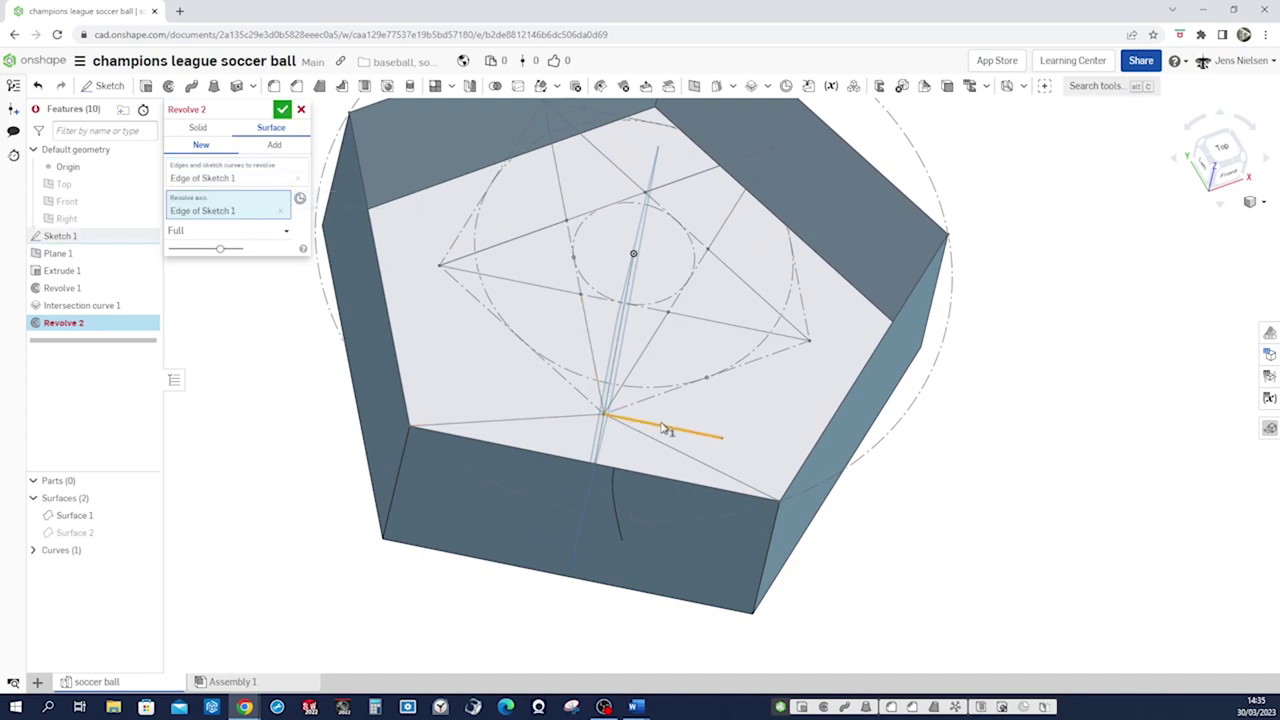
pyautogui.click(283, 111)
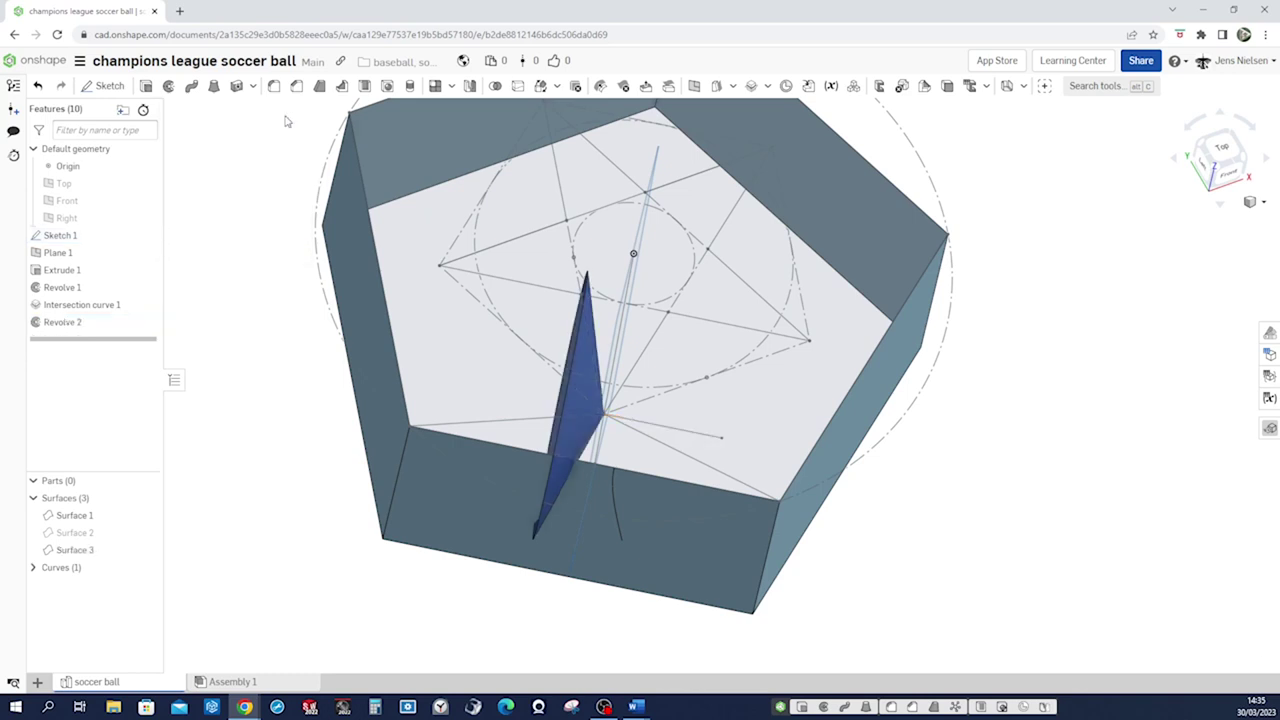
# - Create an intersection curve between the new revolved cone surface and the front extruded pentagon wall
pyautogui.scroll(-2, 874, 126)
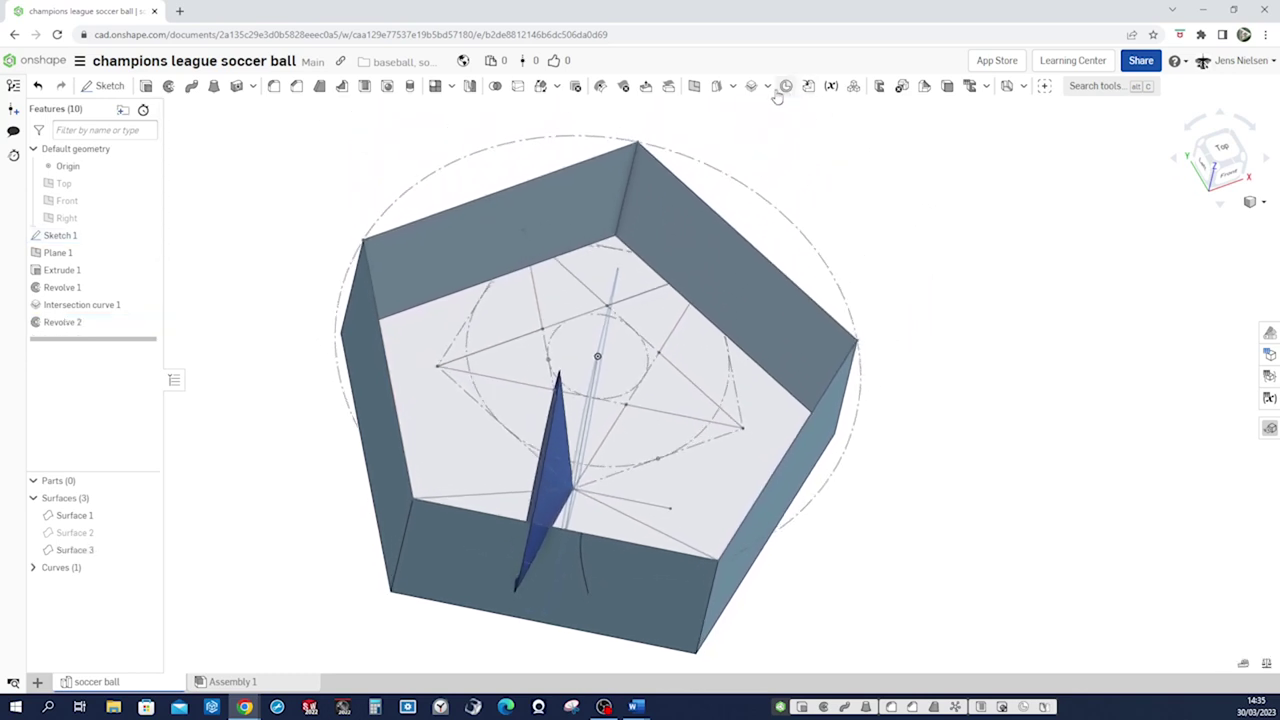
pyautogui.click(754, 88)
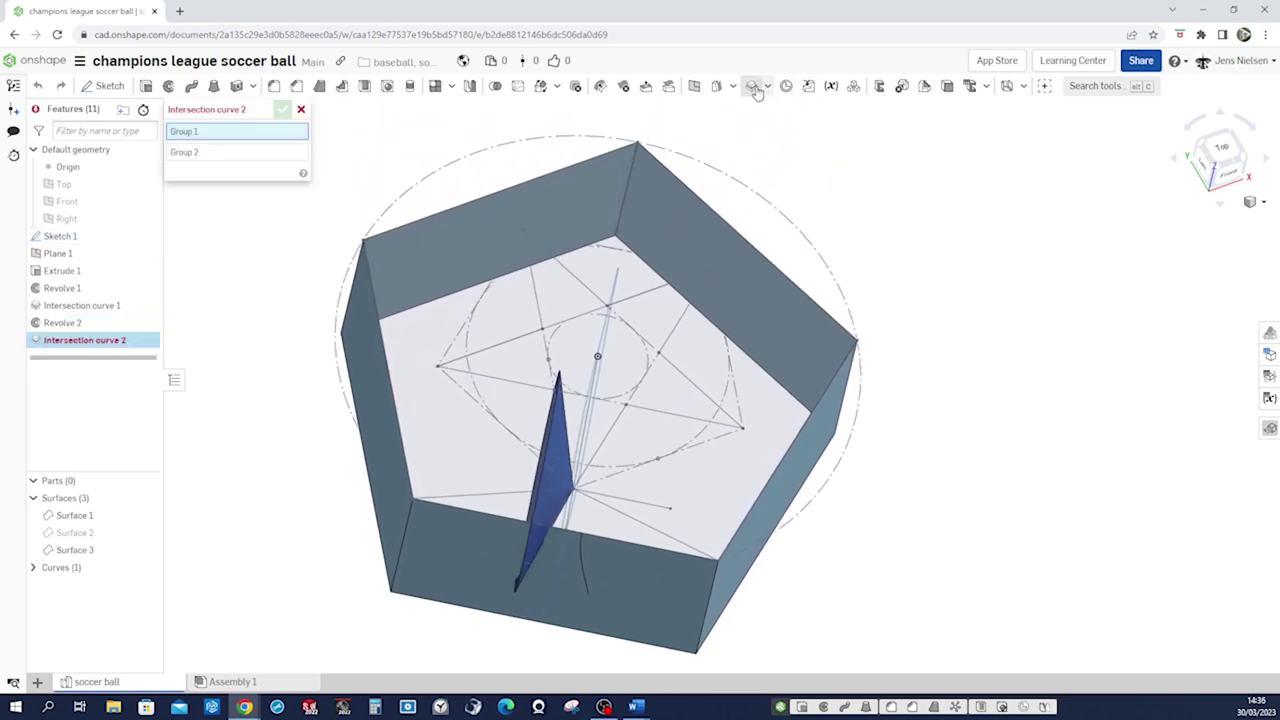
pyautogui.click(546, 499)
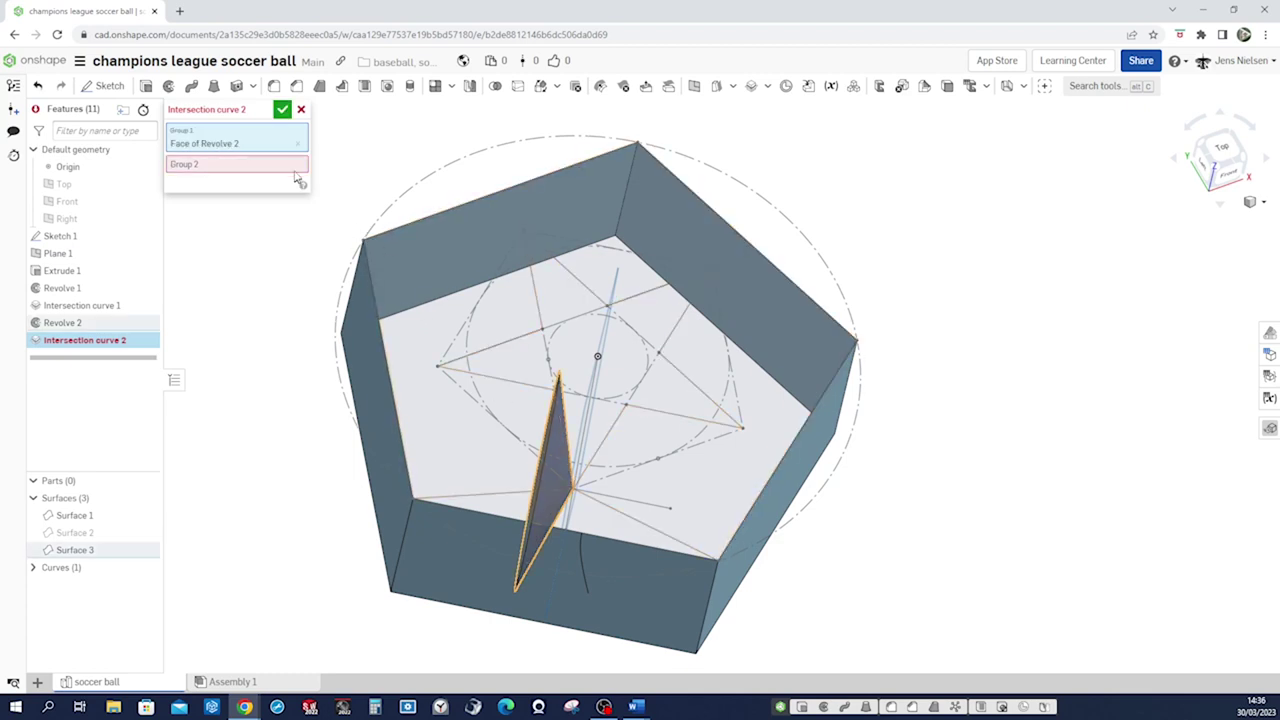
pyautogui.click(454, 533)
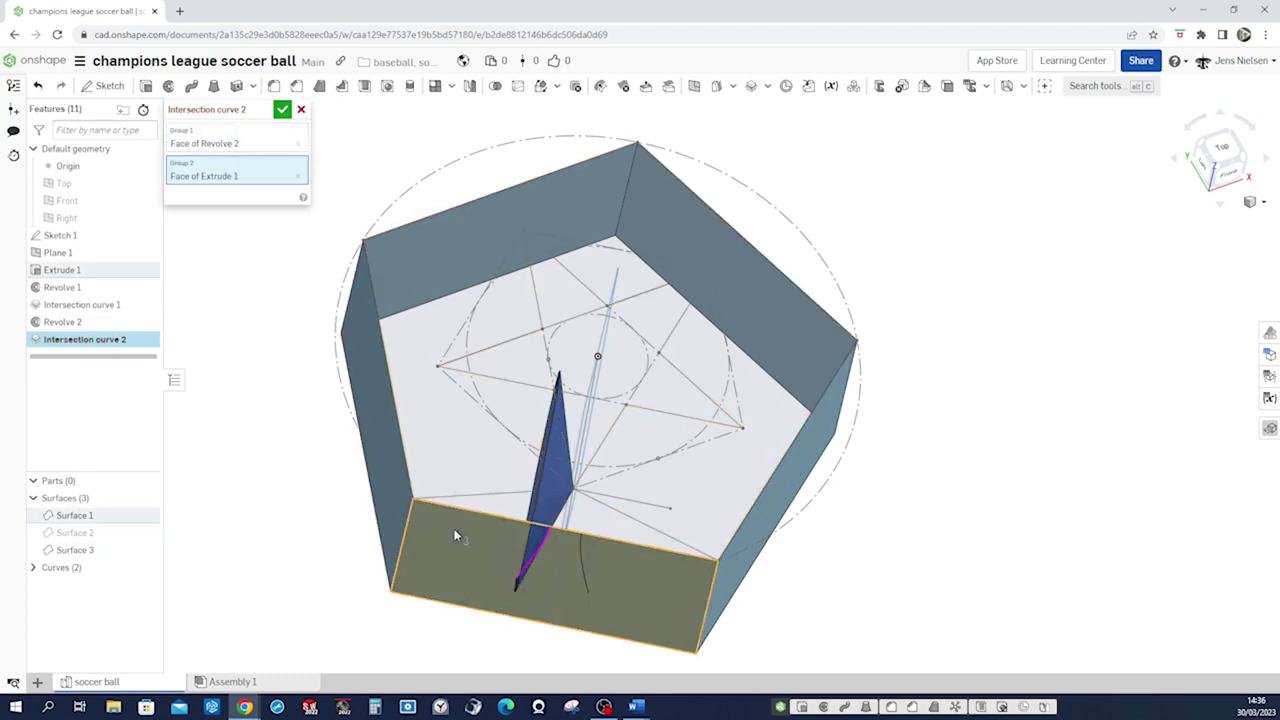
pyautogui.click(284, 111)
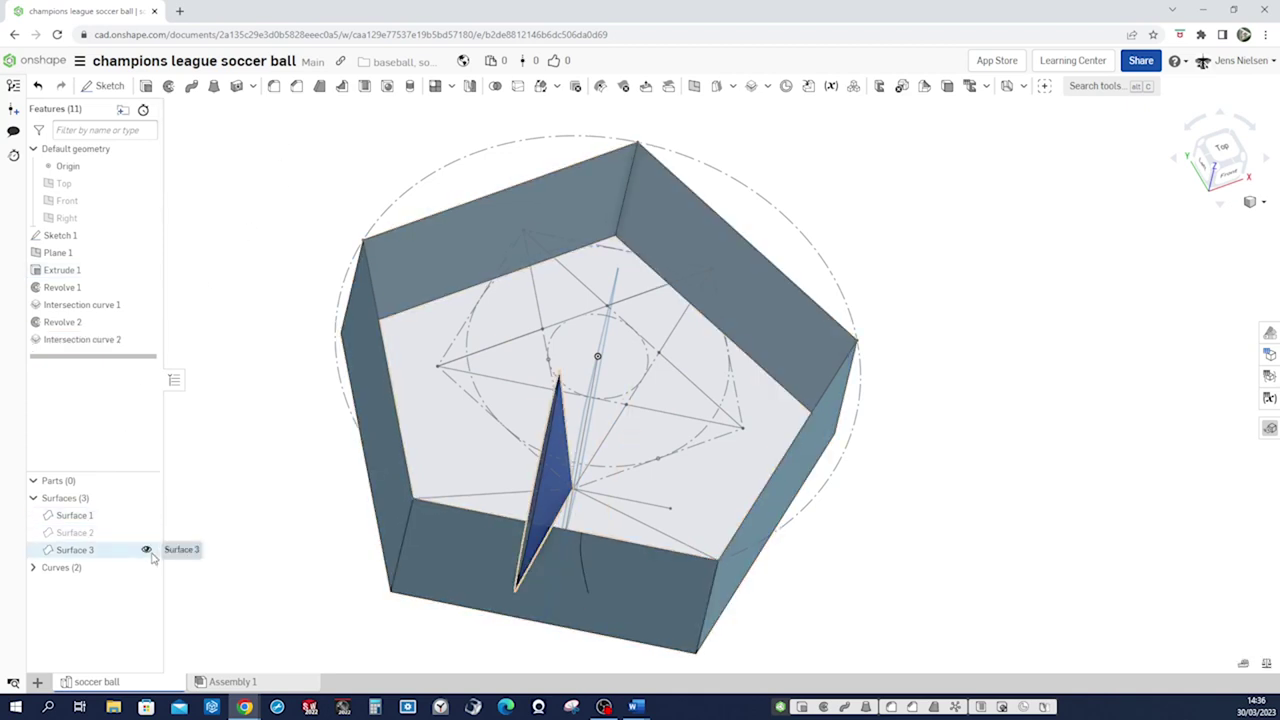
# - Hide Surface 3 and Surface 1, leaving only the sketch, planes and both intersection curves displayed
pyautogui.click(147, 550)
pyautogui.click(146, 516)
pyautogui.moveTo(177, 531)
pyautogui.mouseDown(button='right')
pyautogui.moveTo(200, 540)
pyautogui.moveTo(277, 494)
pyautogui.moveTo(457, 428)
pyautogui.moveTo(495, 372)
pyautogui.moveTo(803, 150)
pyautogui.mouseUp(button='right')
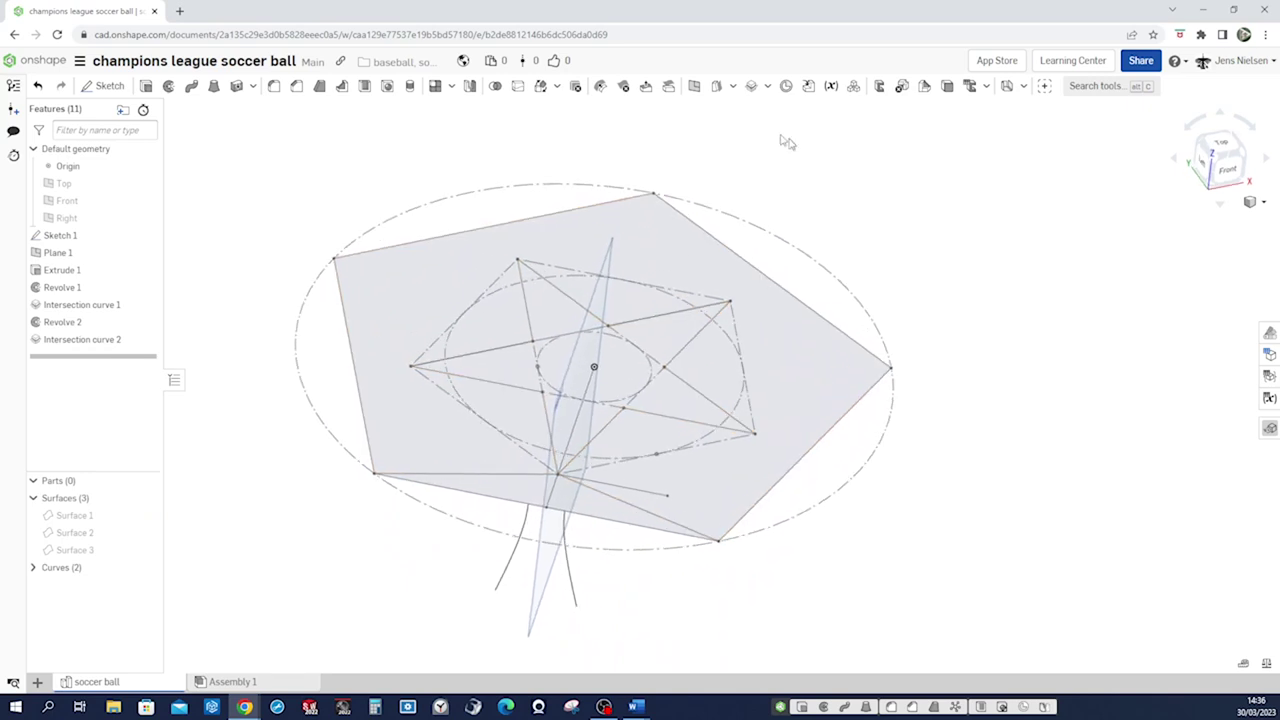
# - Create a three-point plane through the star's front tip and the lower endpoints of both intersection curves
pyautogui.click(694, 86)
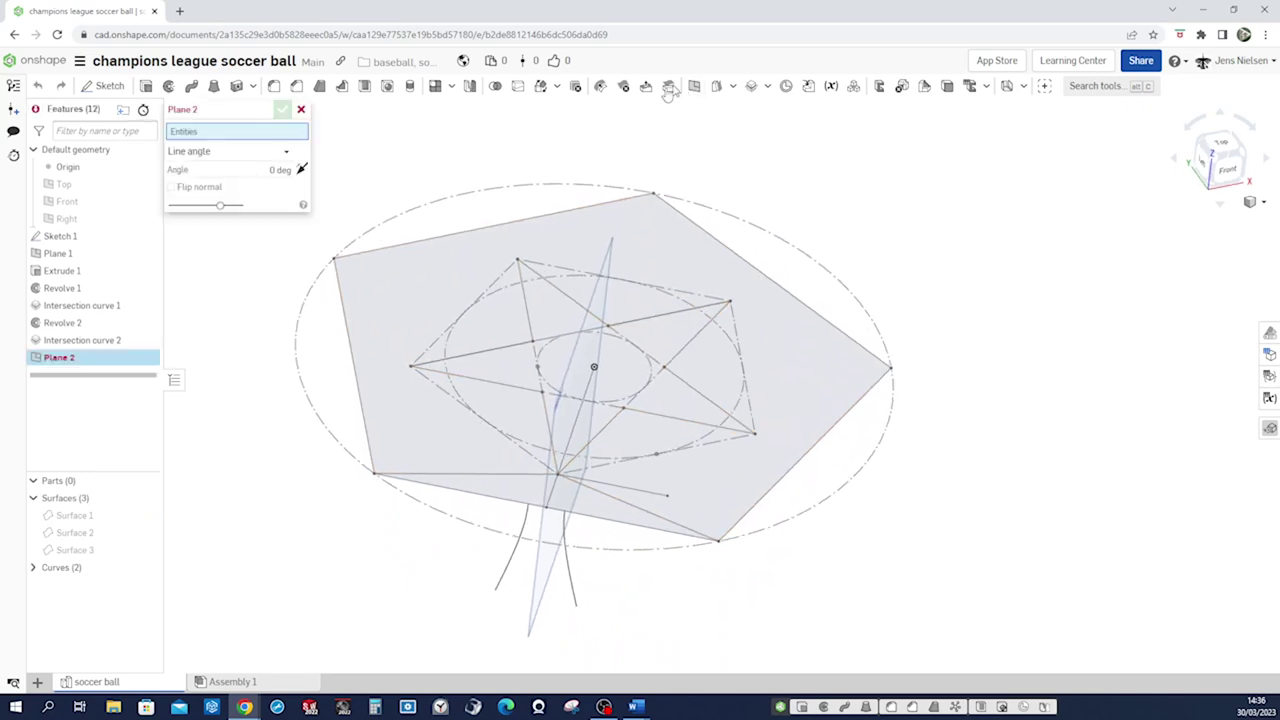
pyautogui.click(286, 151)
pyautogui.click(191, 240)
pyautogui.moveTo(385, 388)
pyautogui.mouseDown(button='right')
pyautogui.moveTo(424, 398)
pyautogui.moveTo(212, 400)
pyautogui.mouseUp(button='right')
pyautogui.click(498, 429)
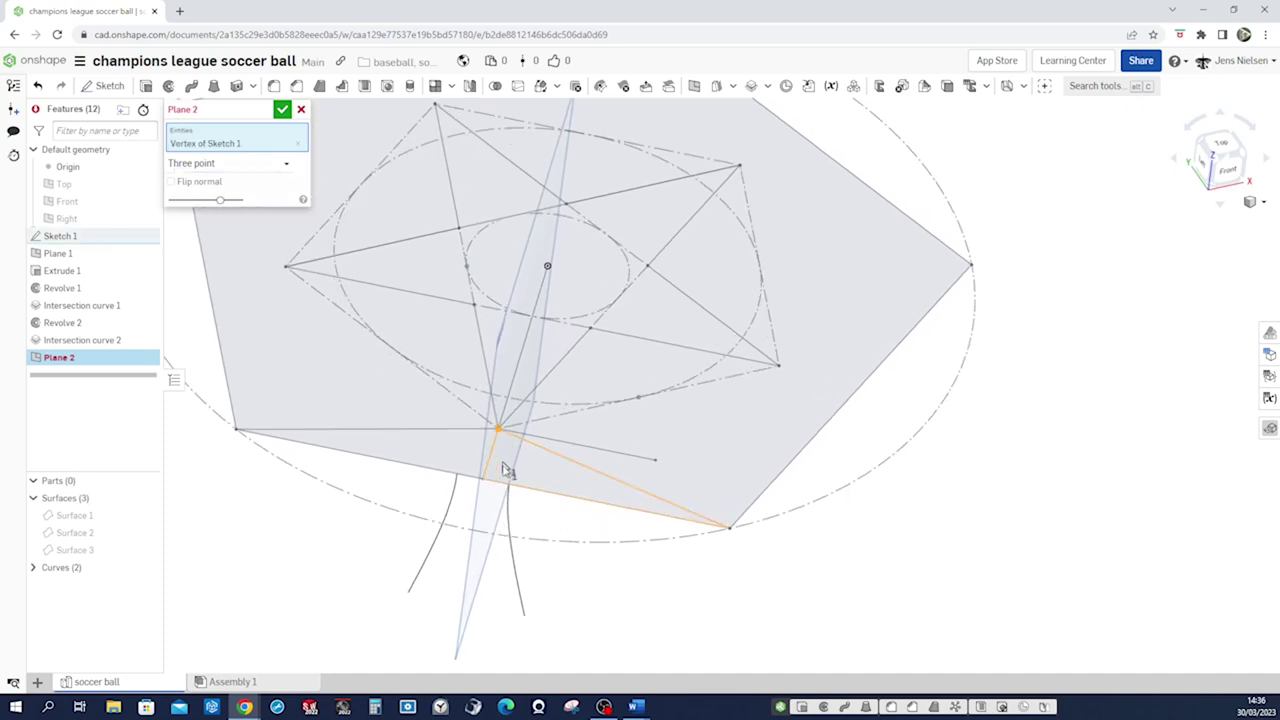
pyautogui.click(524, 616)
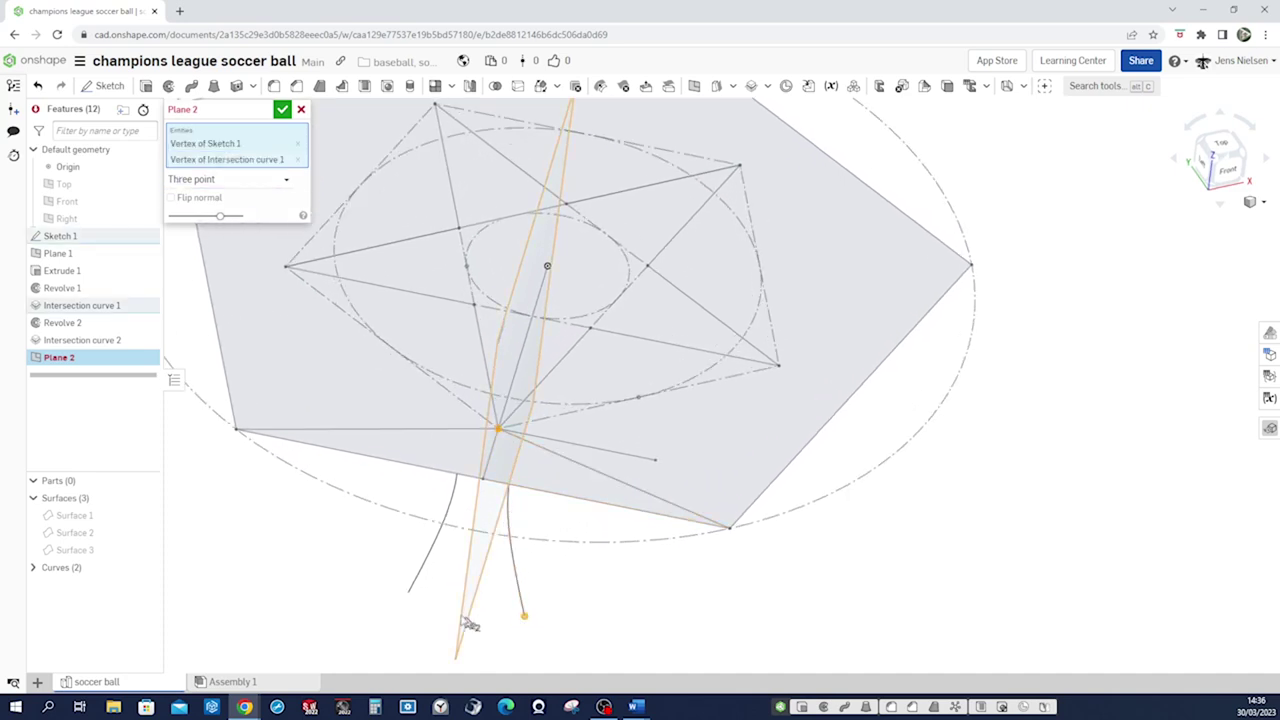
pyautogui.click(410, 598)
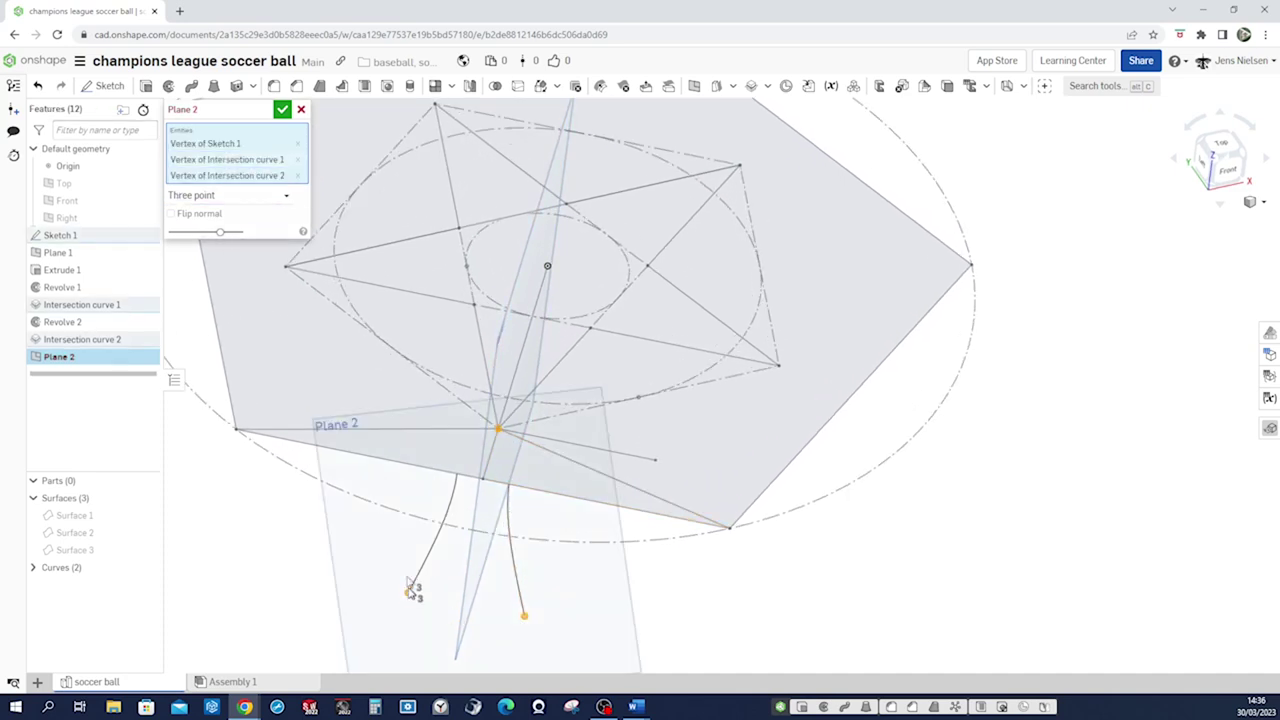
pyautogui.click(282, 110)
# - Hide the two intersection curves, Curve 1 and Curve 2
pyautogui.scroll(-3, 860, 629)
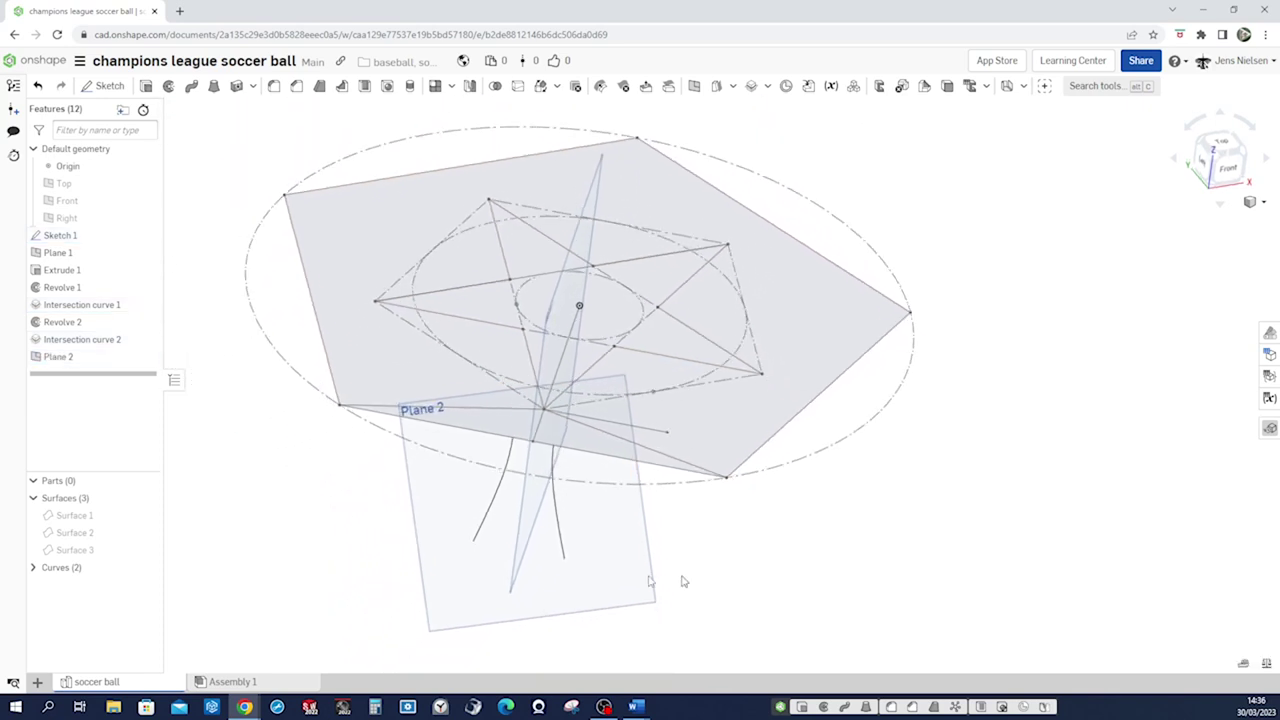
pyautogui.click(30, 567)
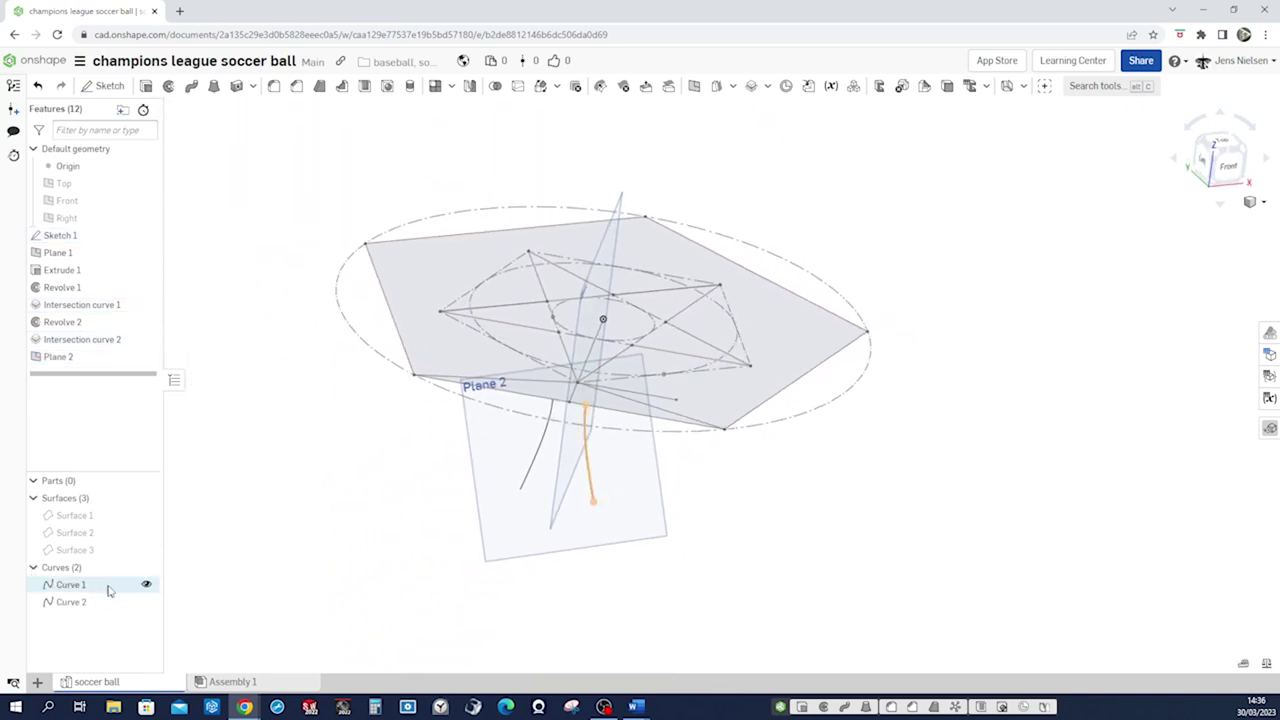
pyautogui.click(146, 586)
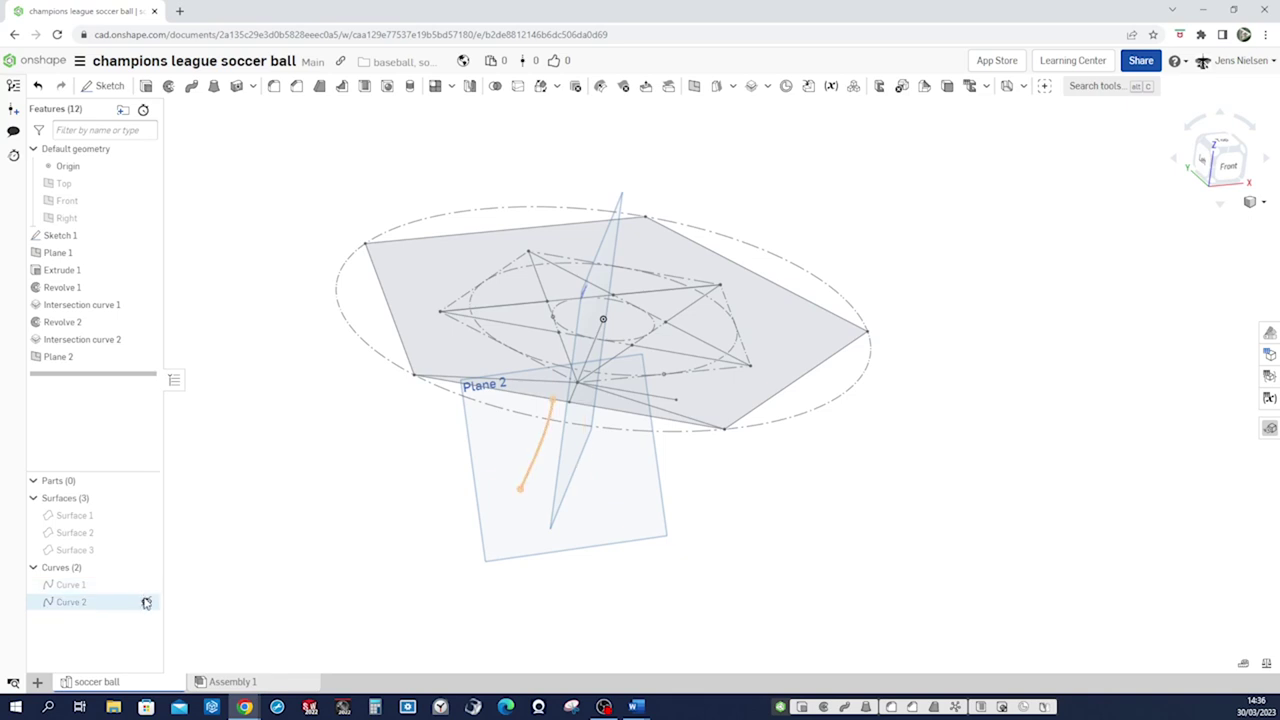
pyautogui.click(146, 602)
pyautogui.press('Down')
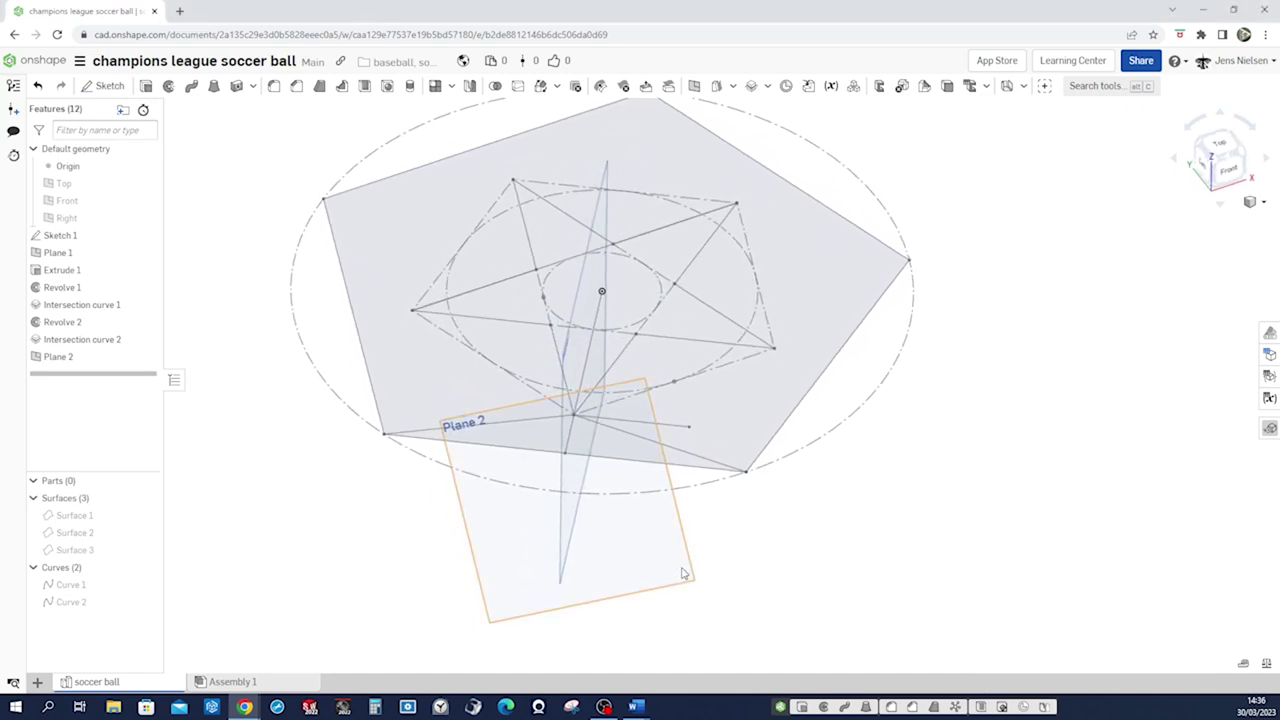
pyautogui.rightClick(686, 570)
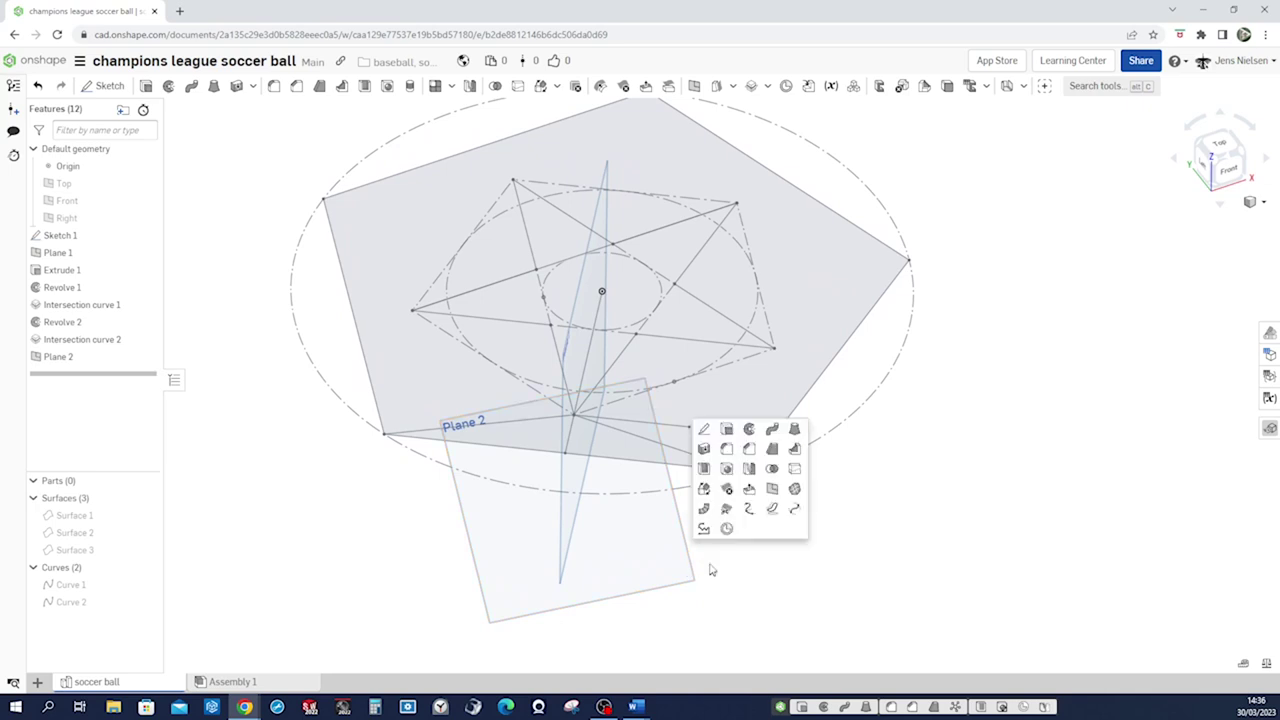
pyautogui.click(706, 432)
pyautogui.click(680, 535)
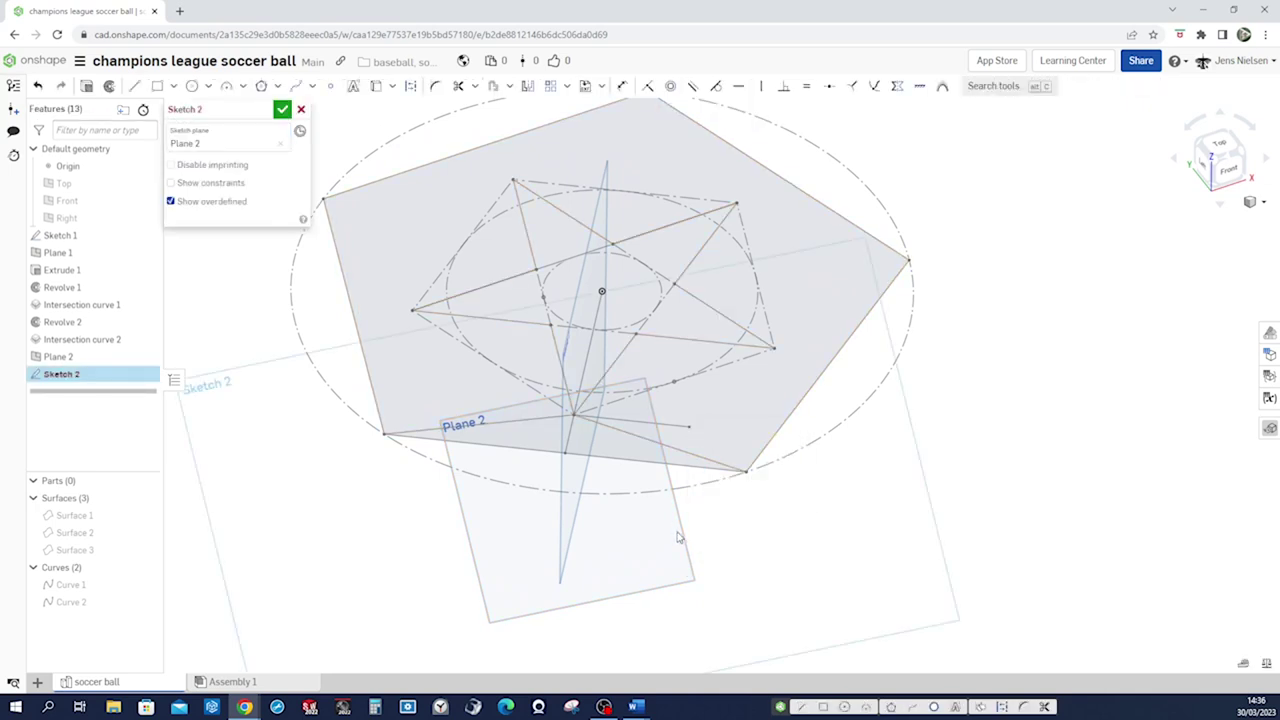
pyautogui.press('s')
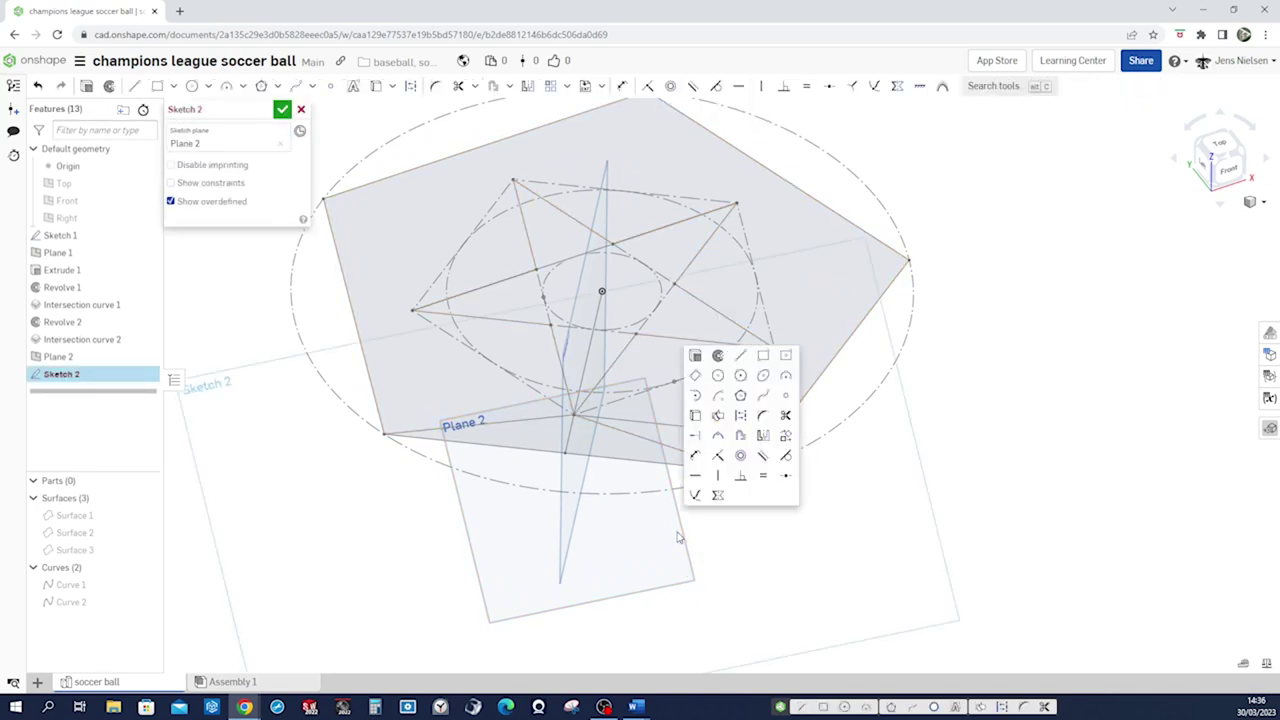
pyautogui.click(741, 397)
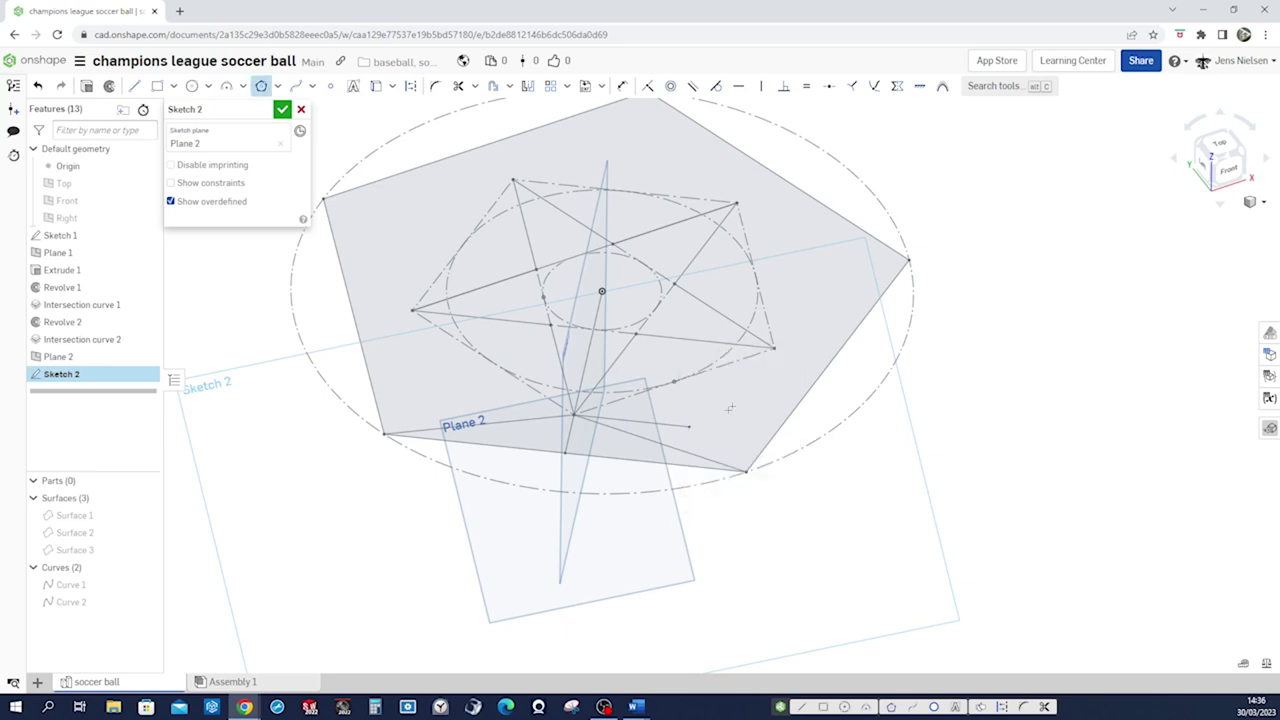
pyautogui.click(552, 577)
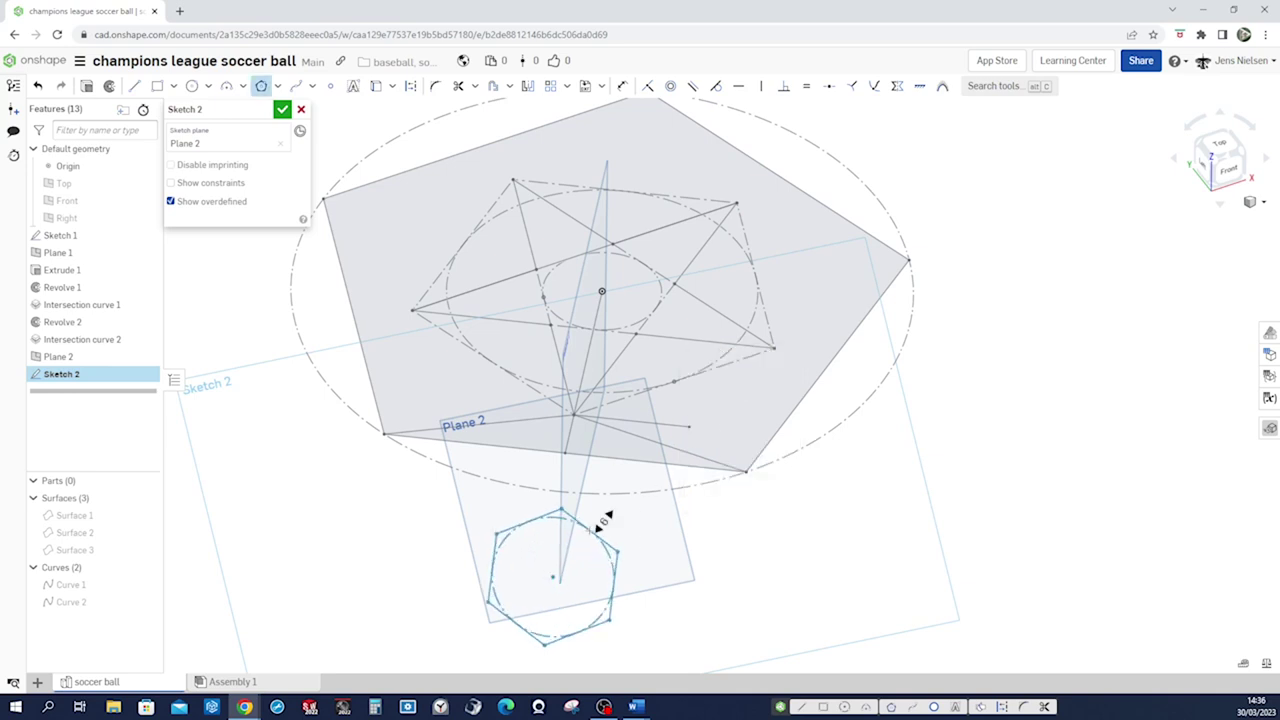
pyautogui.click(588, 532)
pyautogui.moveTo(697, 556); pyautogui.dragTo(811, 552, button='right')
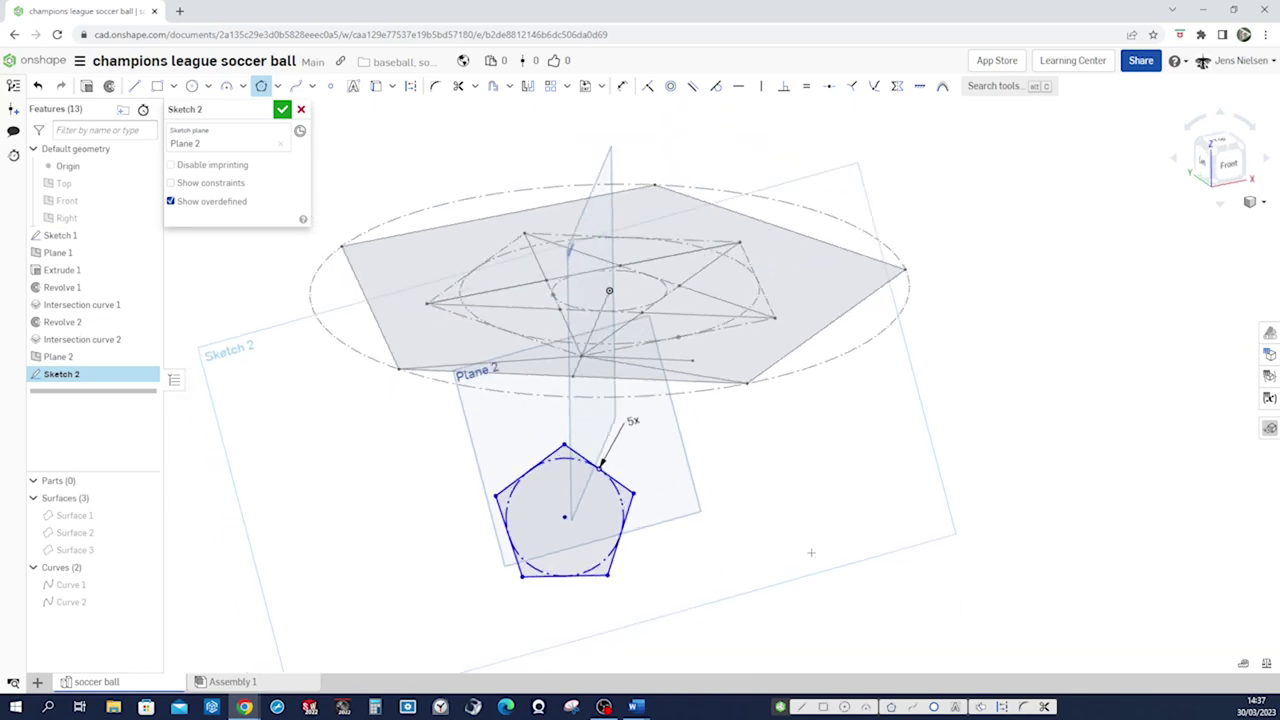
pyautogui.scroll(3, 810, 550)
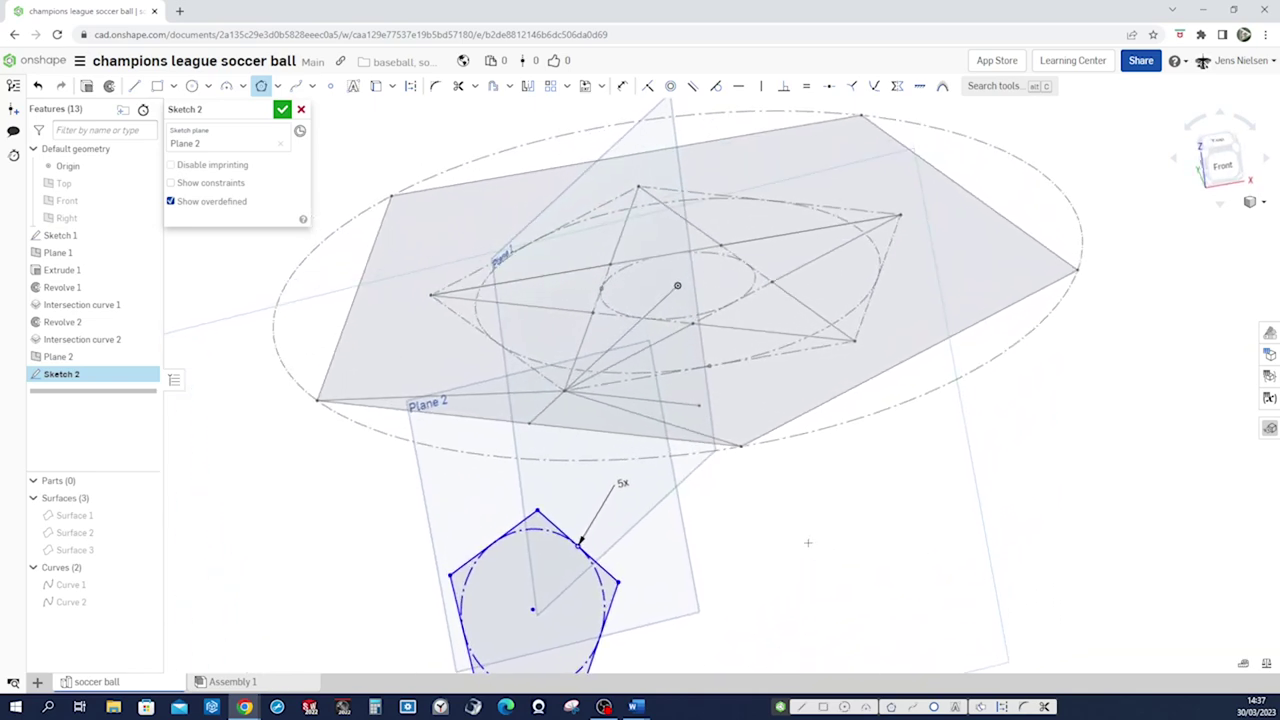
pyautogui.scroll(-2, 808, 543)
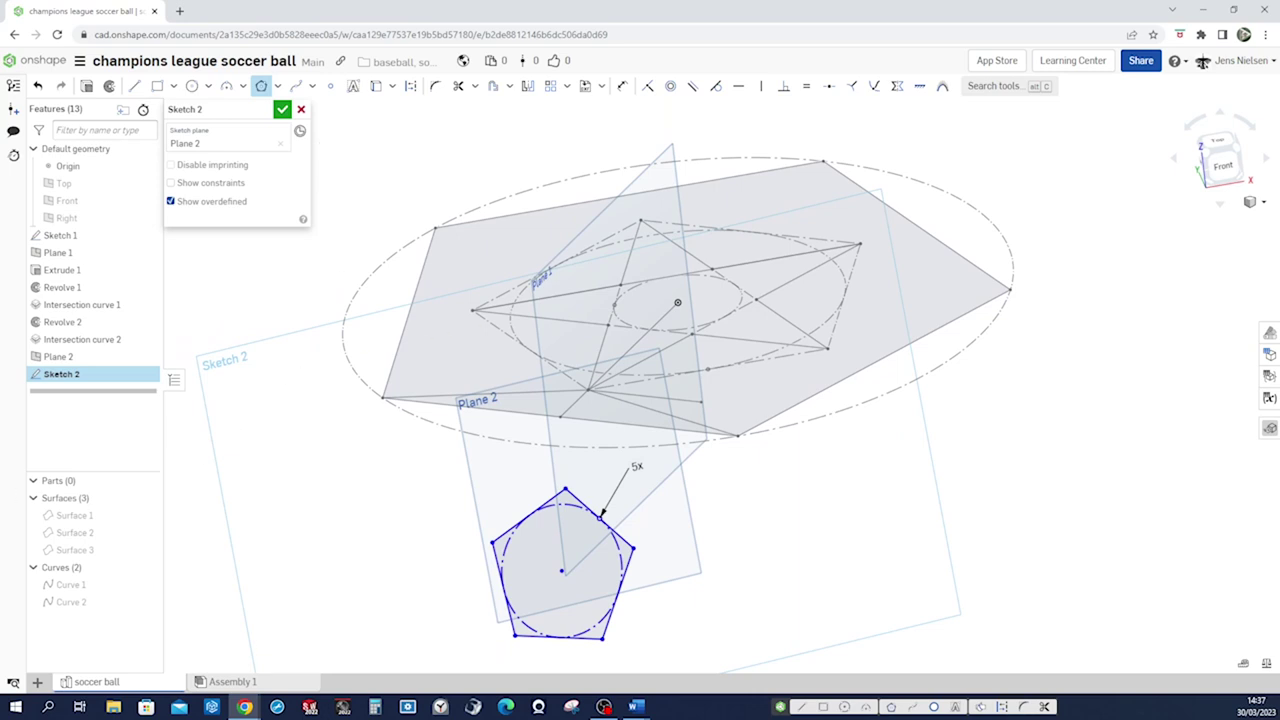
pyautogui.click(300, 111)
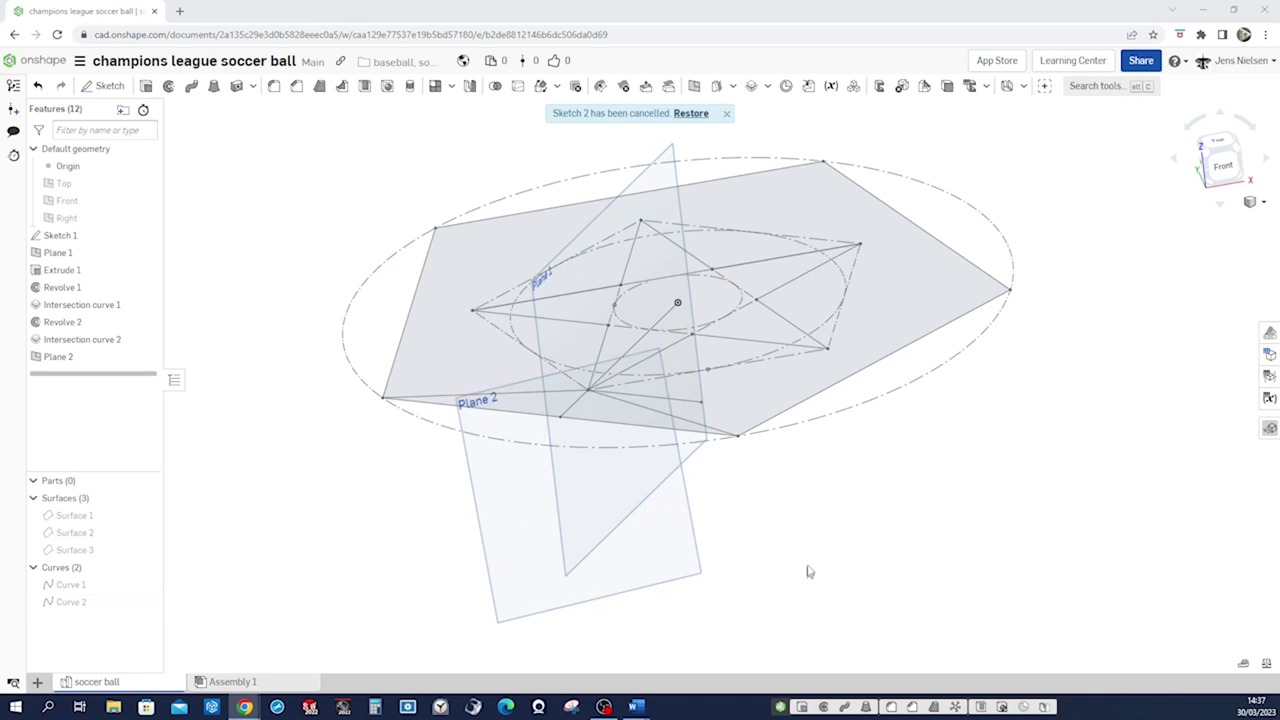
# - Examine from several angles how Plane 2 and Plane 1 lie relative to the star-and-pentagon sketch
pyautogui.press('Up')
pyautogui.press('Up')
pyautogui.press('Up')
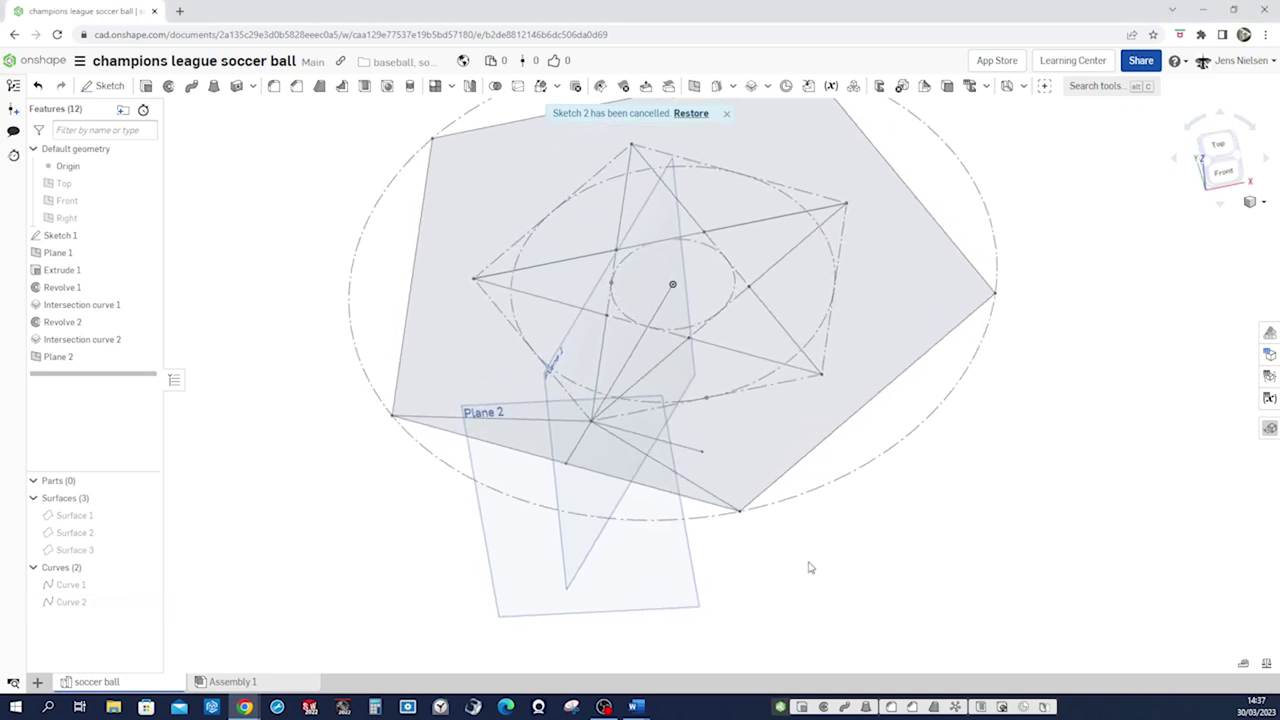
pyautogui.press('Left')
pyautogui.press('Left')
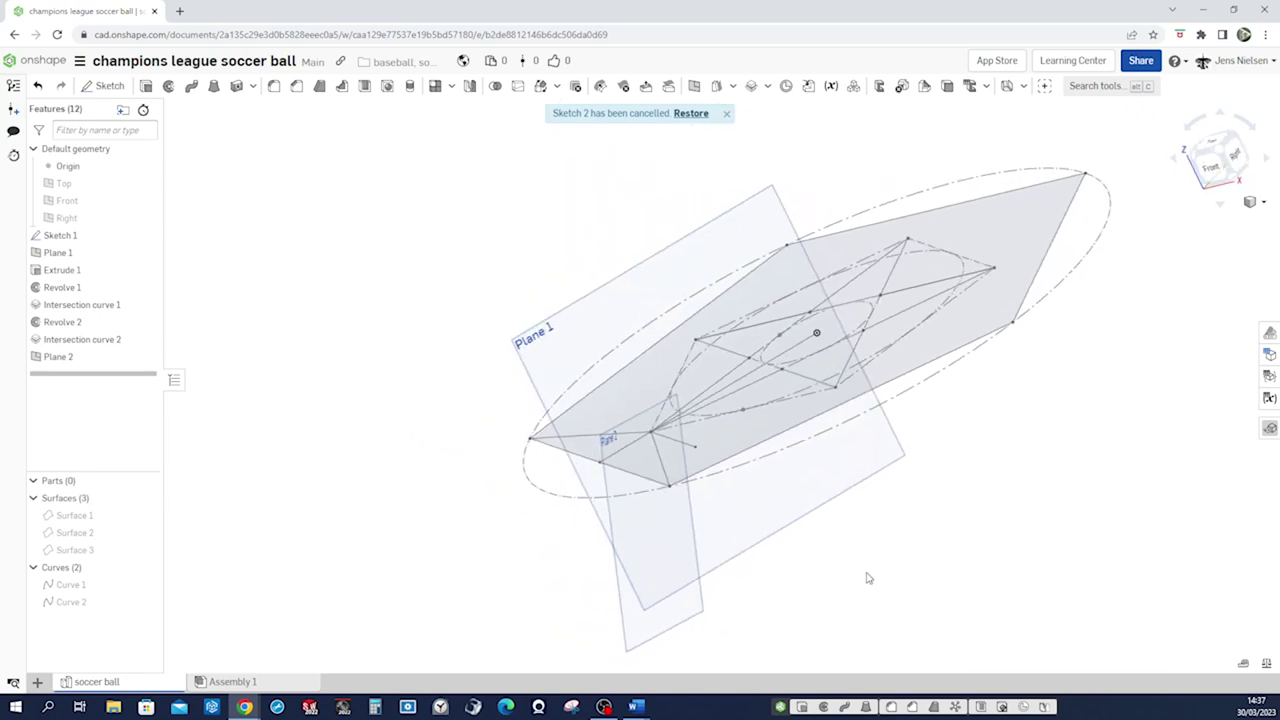
pyautogui.press('Right')
pyautogui.press('Right')
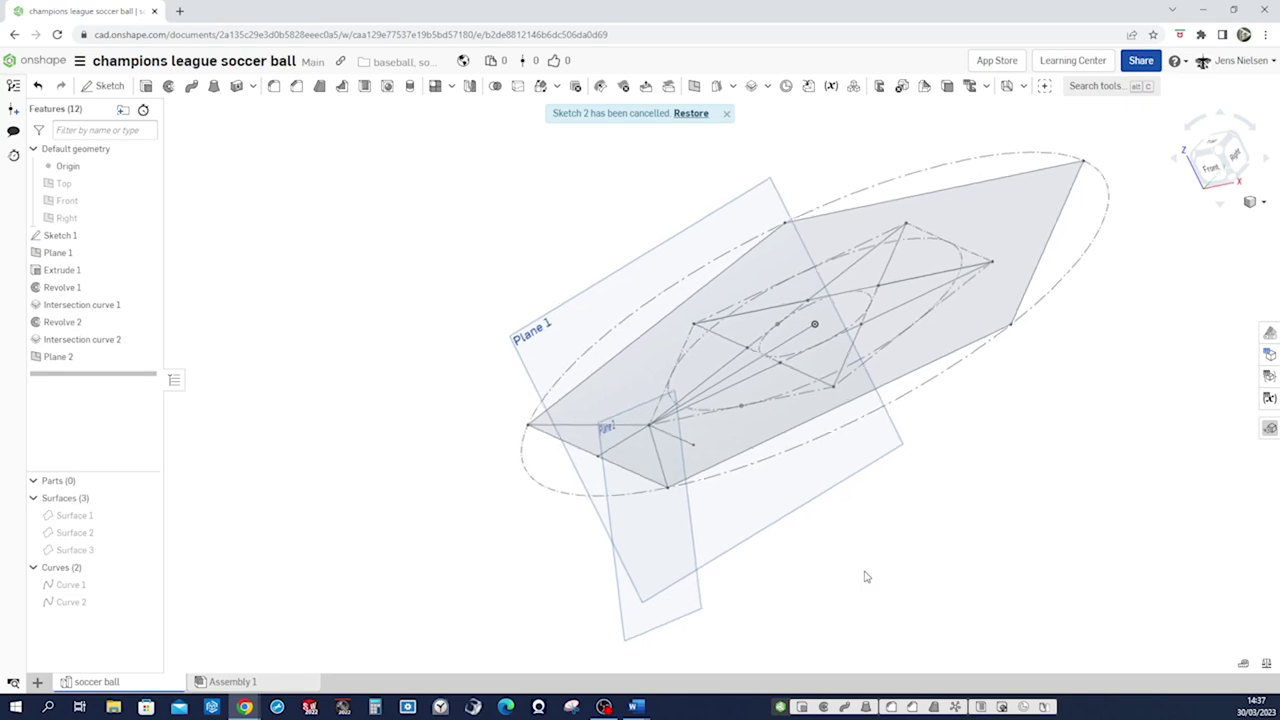
pyautogui.press('Up')
pyautogui.press('Up')
pyautogui.press('Up')
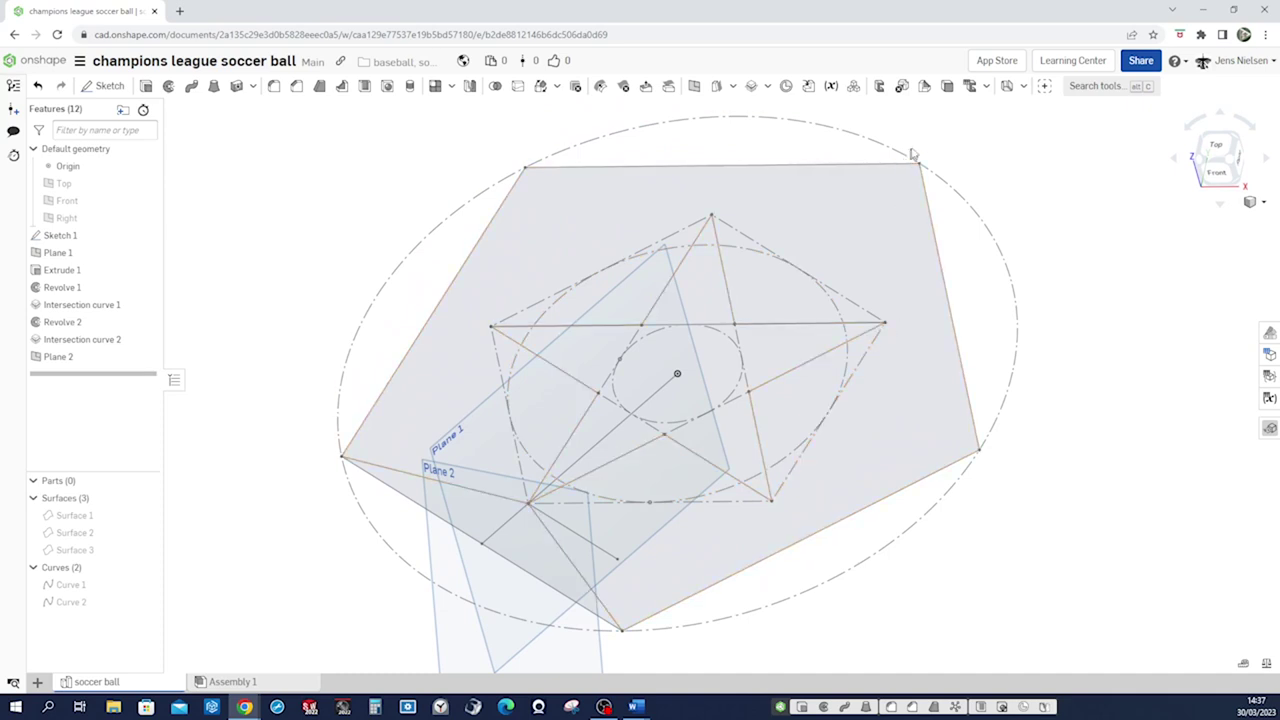
# - Create a composite curve from the ten outer edges of the star in Sketch 1
pyautogui.click(767, 87)
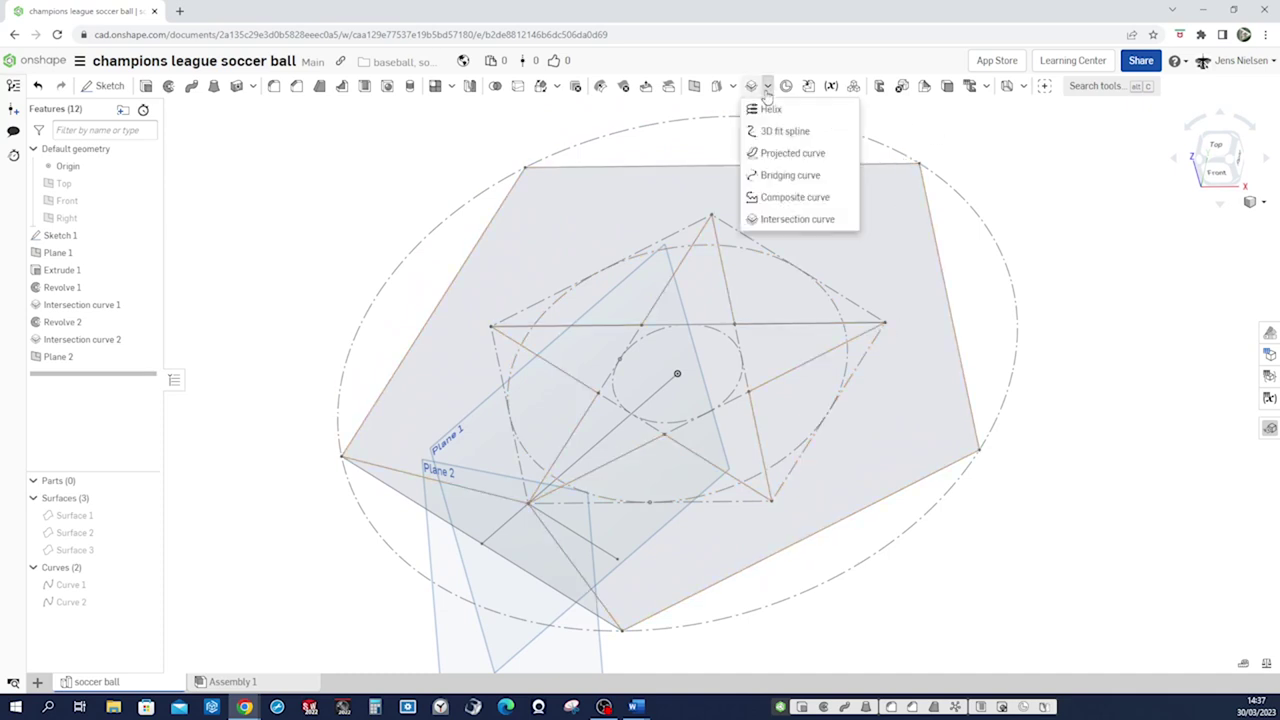
pyautogui.click(792, 198)
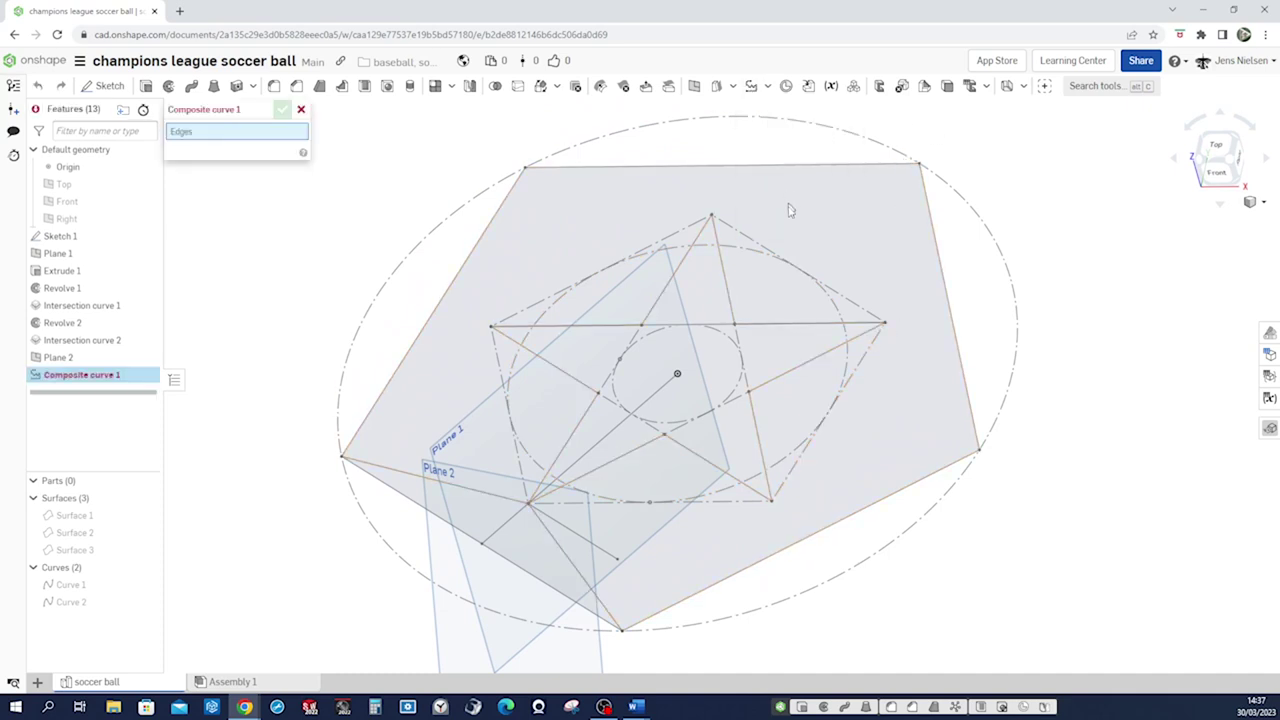
pyautogui.click(797, 370)
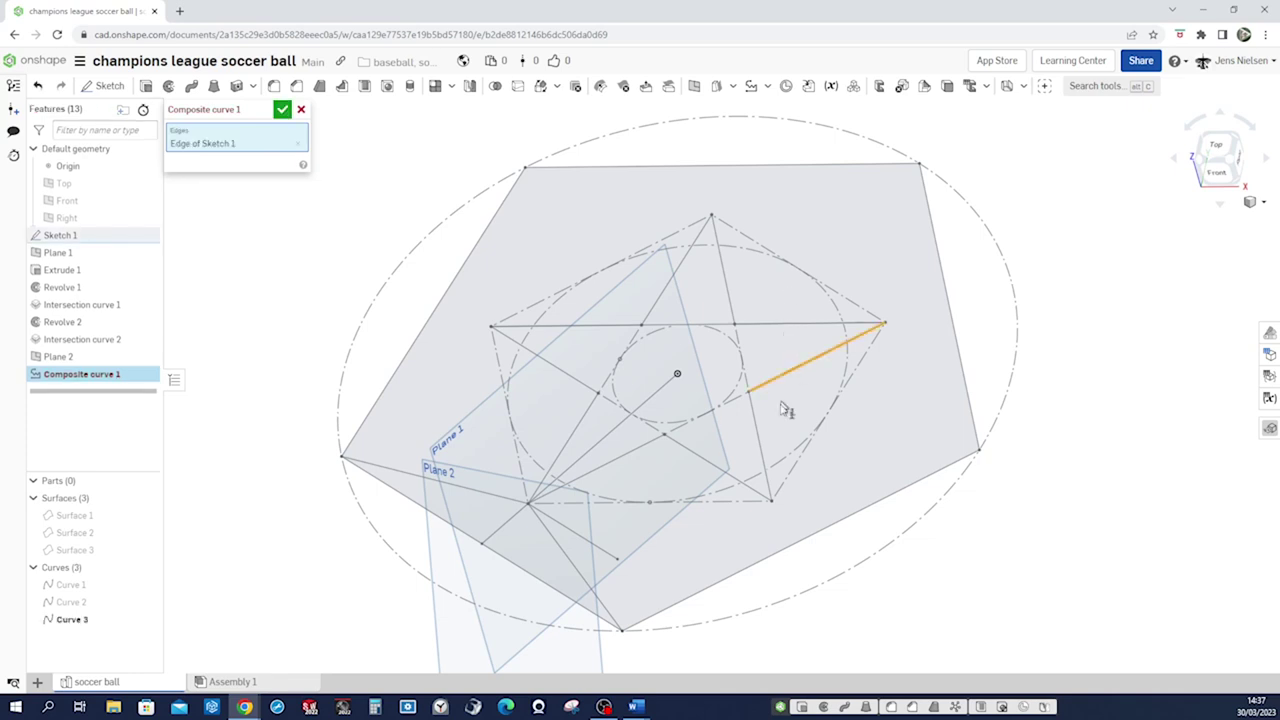
pyautogui.click(761, 443)
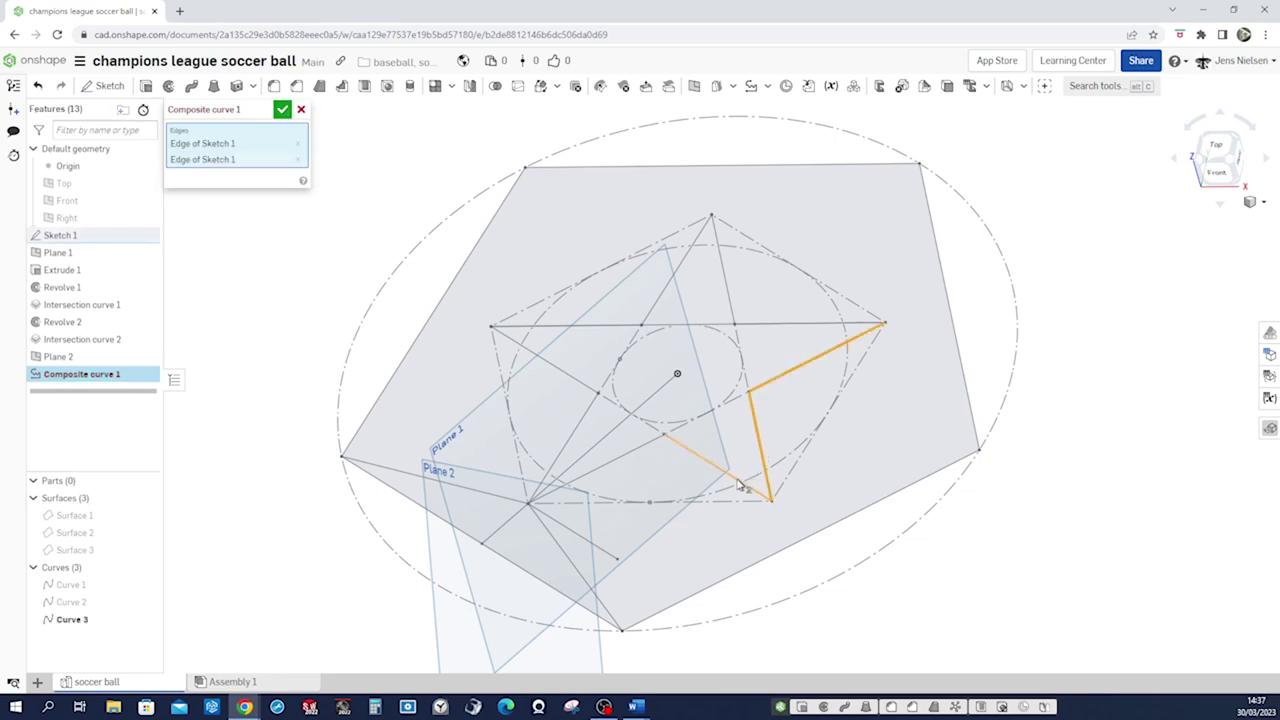
pyautogui.click(740, 484)
pyautogui.click(630, 451)
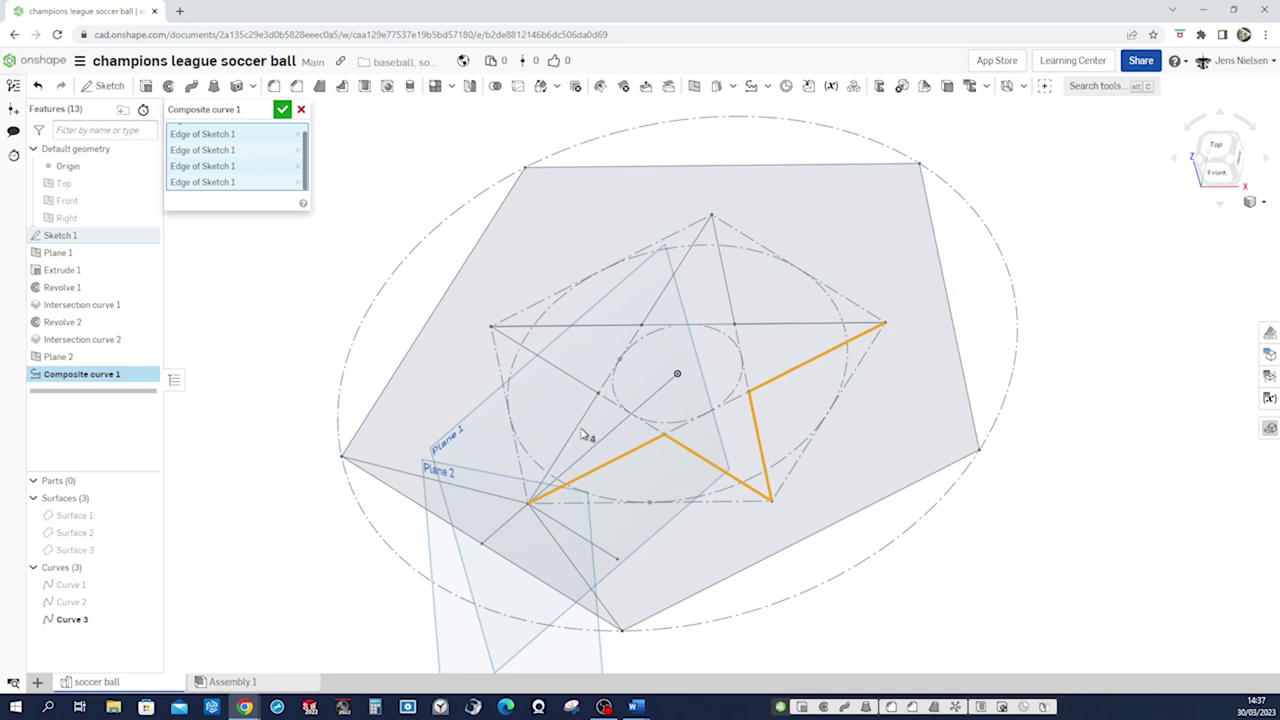
pyautogui.click(580, 420)
pyautogui.click(575, 379)
pyautogui.click(595, 328)
pyautogui.click(648, 318)
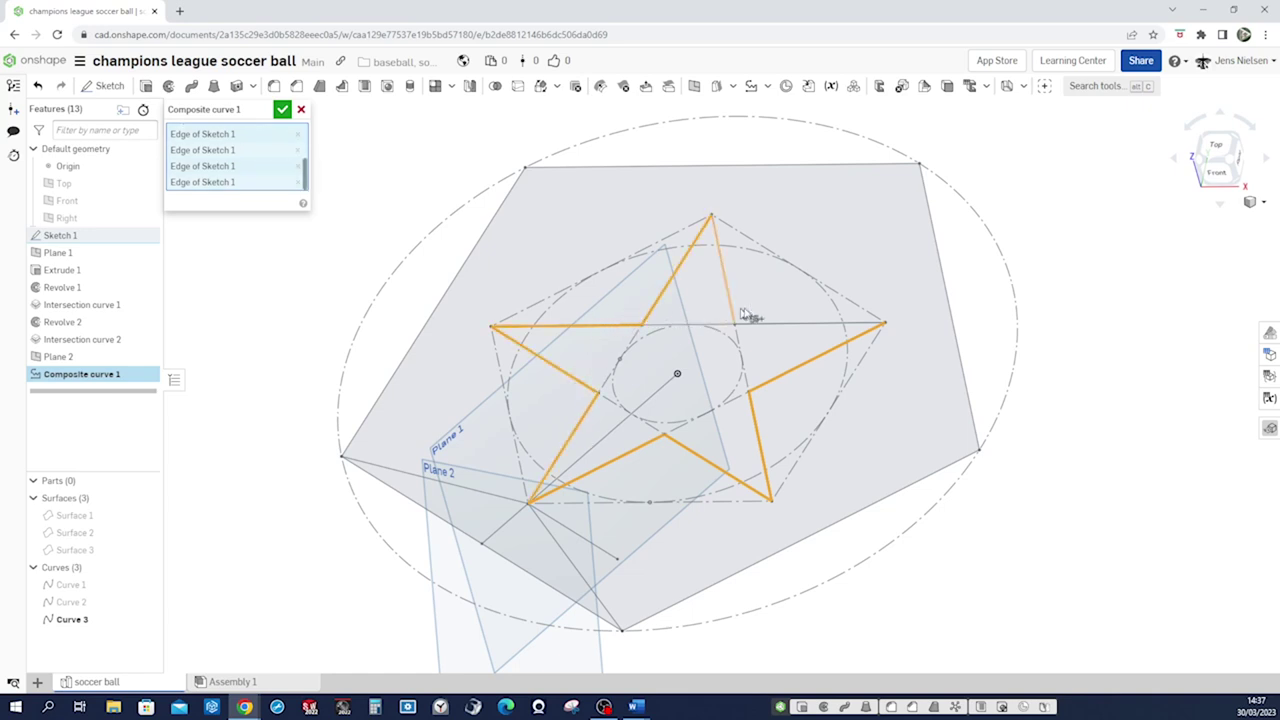
pyautogui.click(734, 316)
pyautogui.click(755, 325)
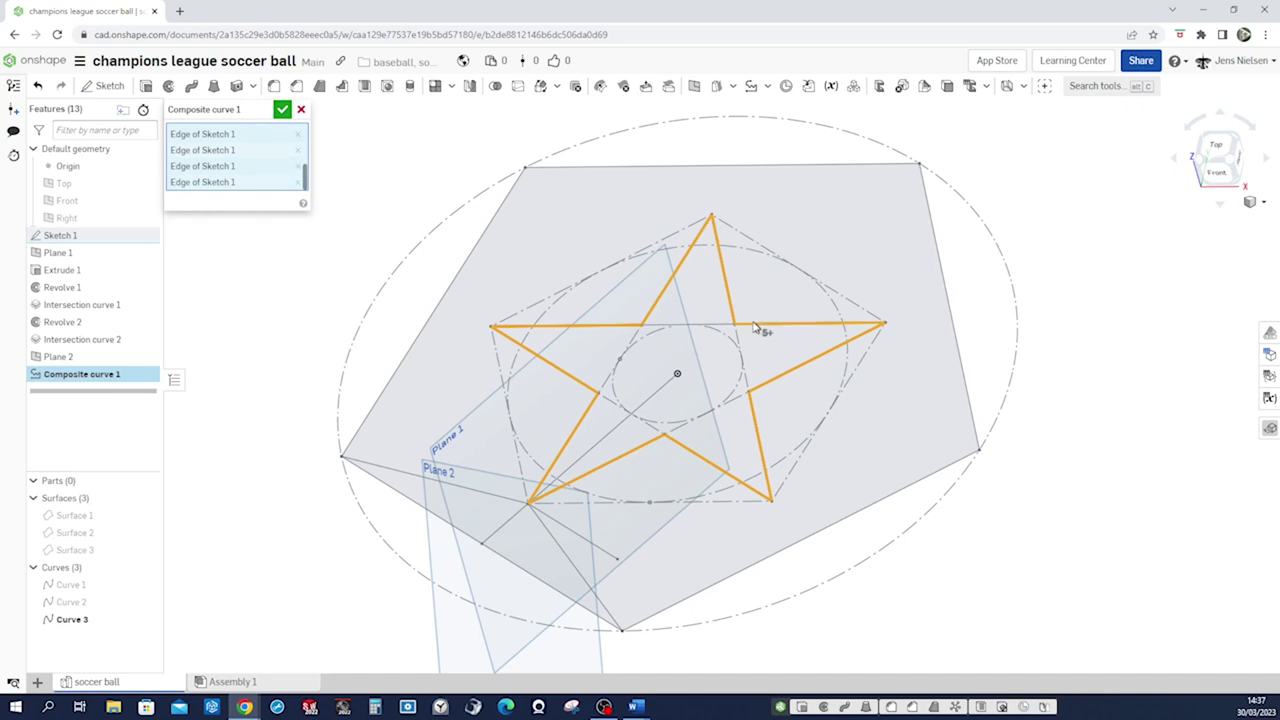
pyautogui.click(282, 109)
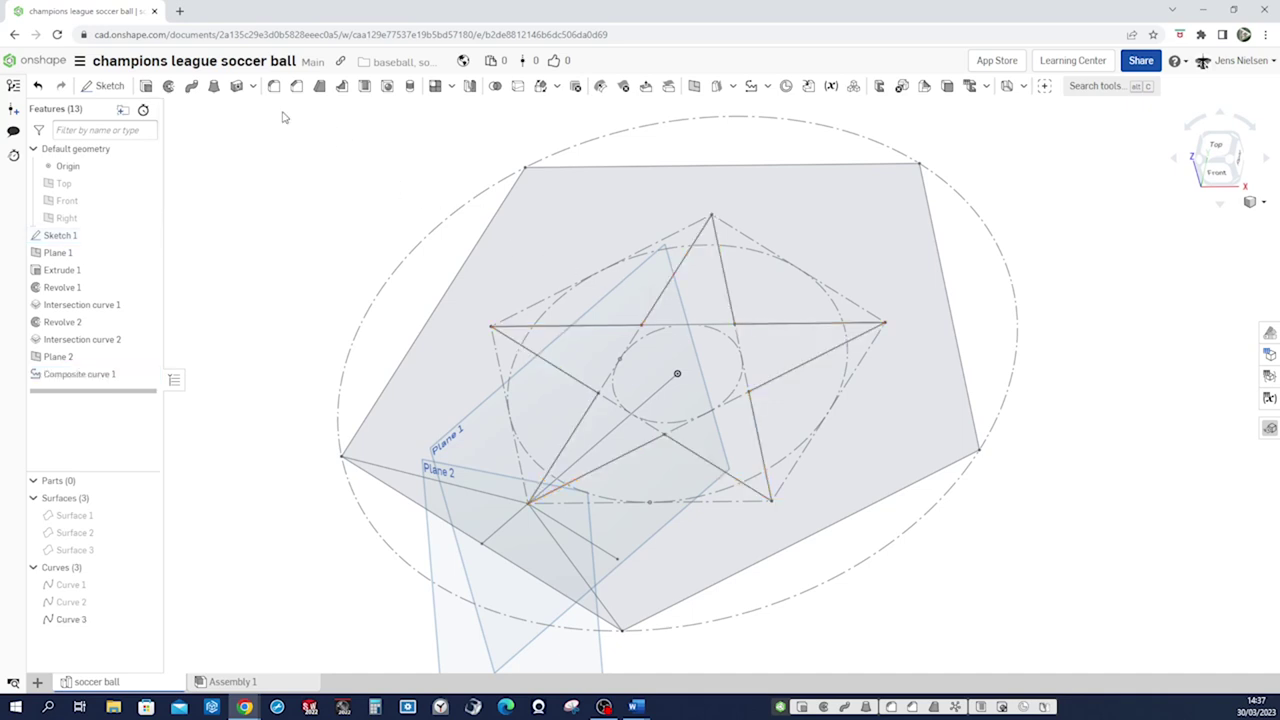
# - Set up a new mid plane between Plane 2 and the Top plane
pyautogui.hotkey('shift', '1')
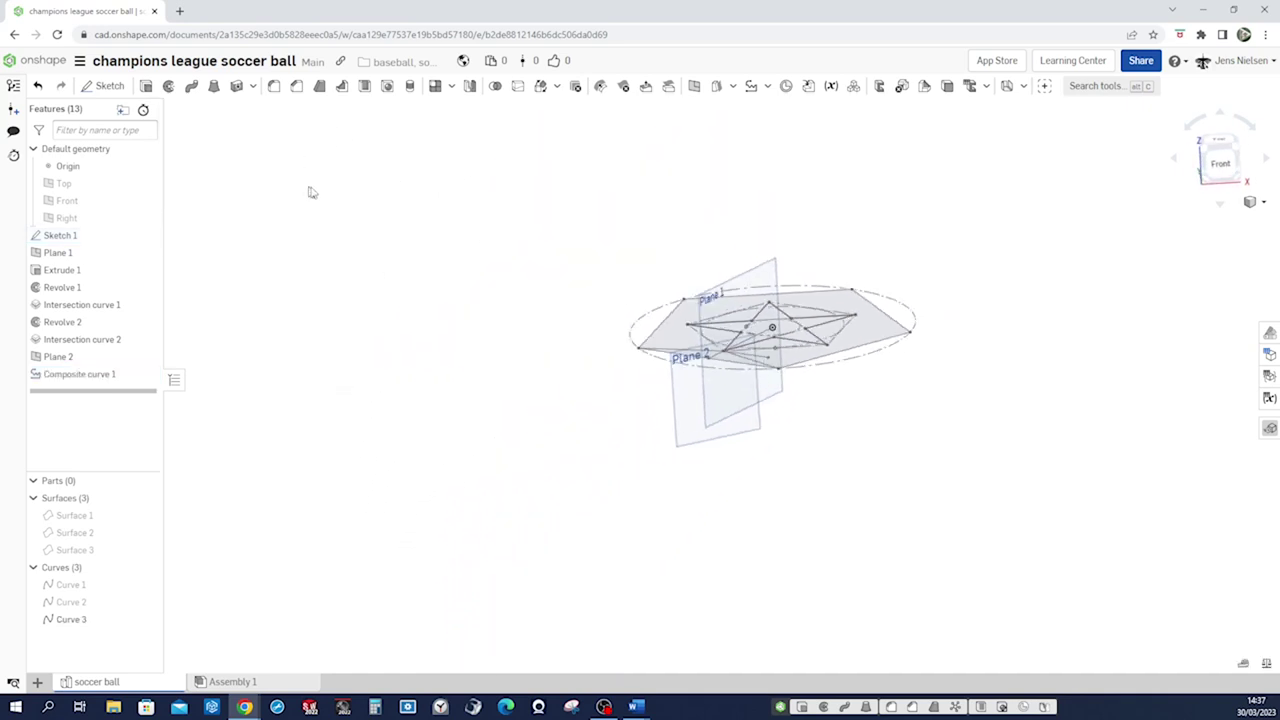
pyautogui.moveTo(847, 464); pyautogui.dragTo(842, 325, button='right')
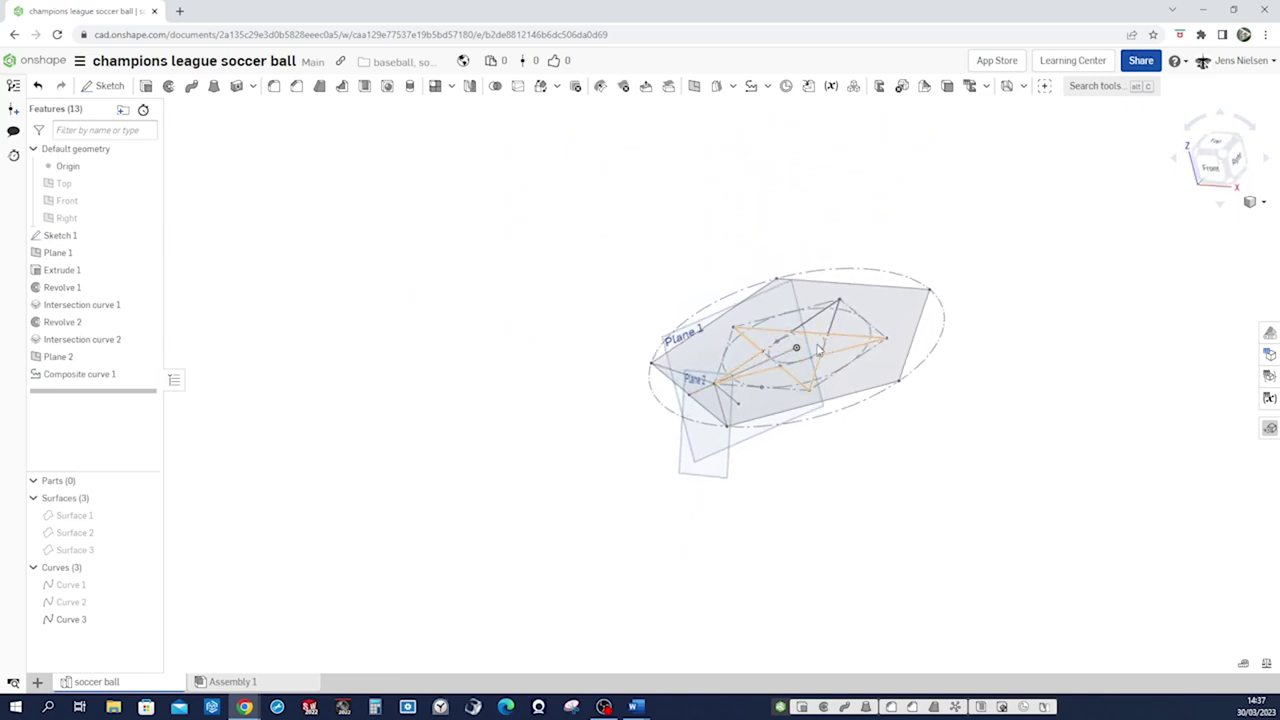
pyautogui.moveTo(818, 350); pyautogui.dragTo(752, 420, button='right')
pyautogui.scroll(1, 752, 420)
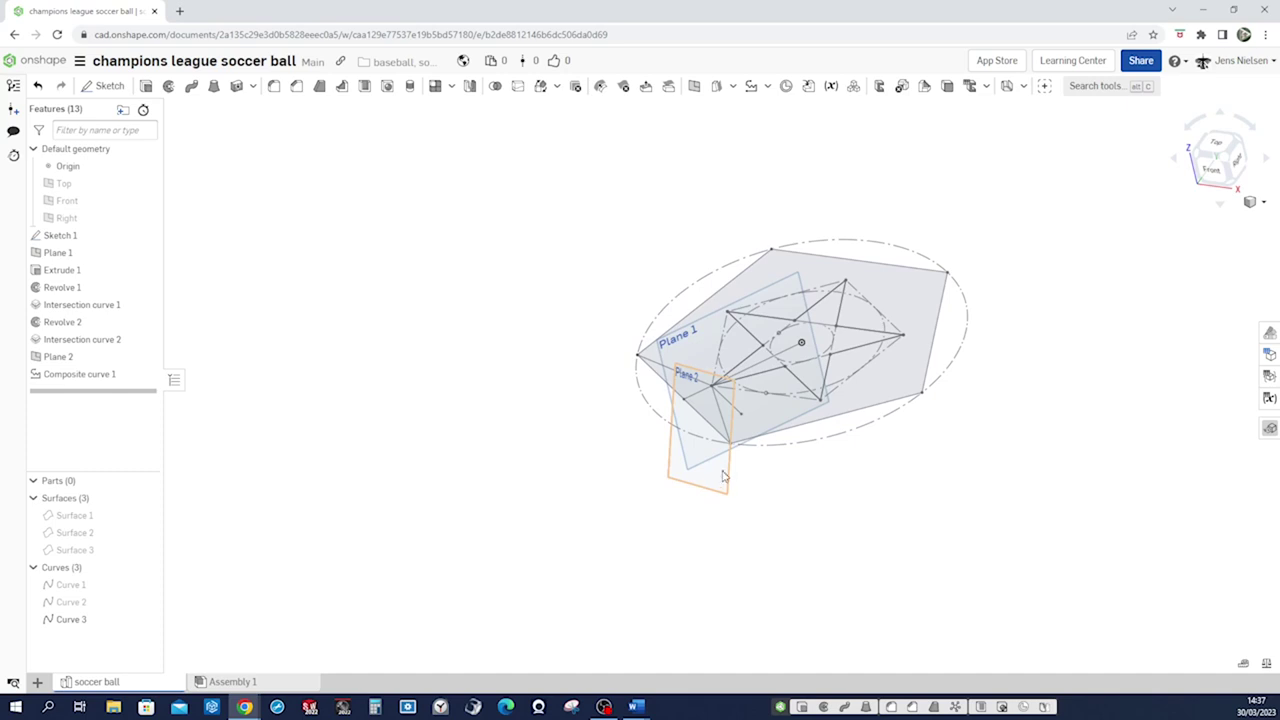
pyautogui.moveTo(928, 508); pyautogui.dragTo(733, 509, button='right')
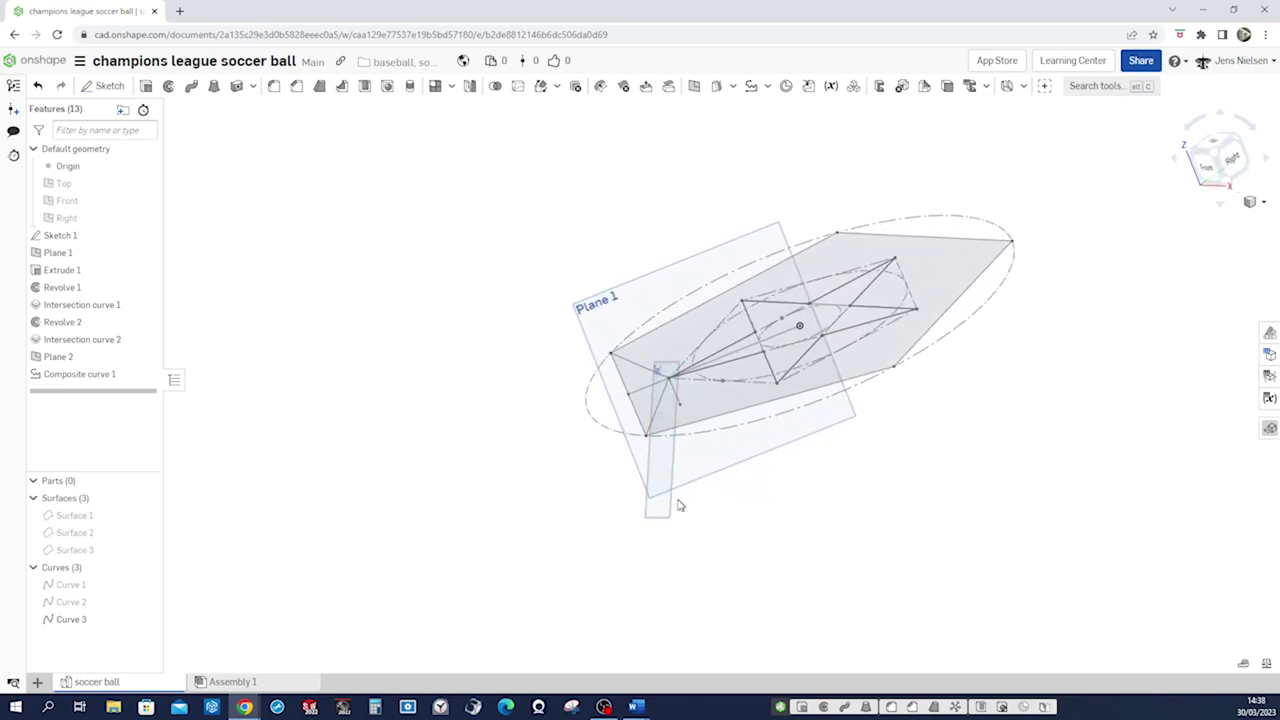
pyautogui.moveTo(774, 510); pyautogui.dragTo(722, 505, button='right')
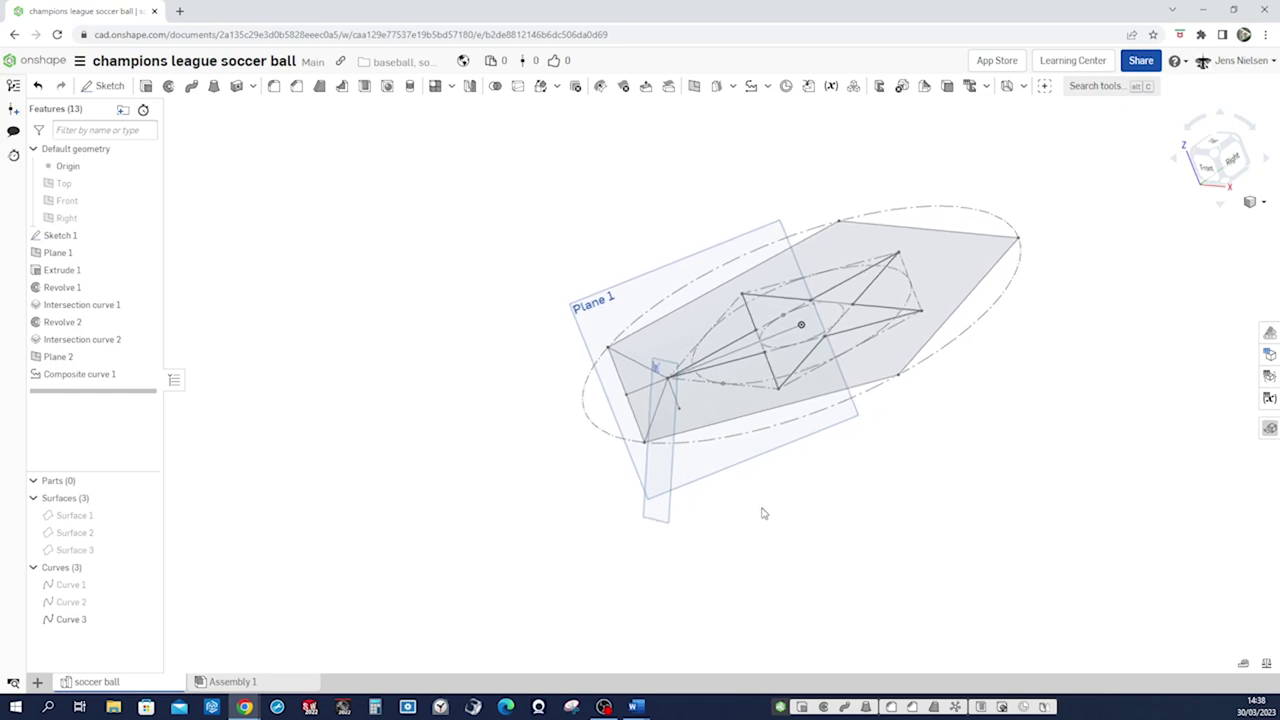
pyautogui.click(693, 86)
pyautogui.click(287, 156)
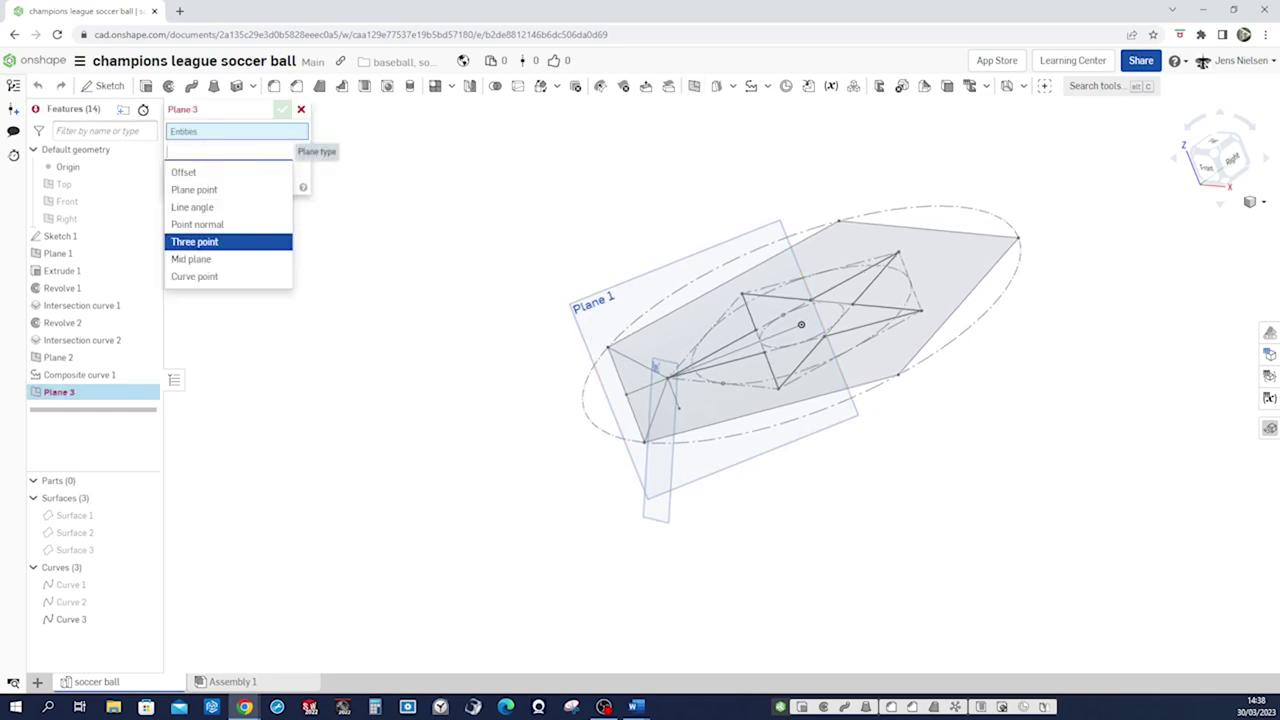
pyautogui.click(206, 261)
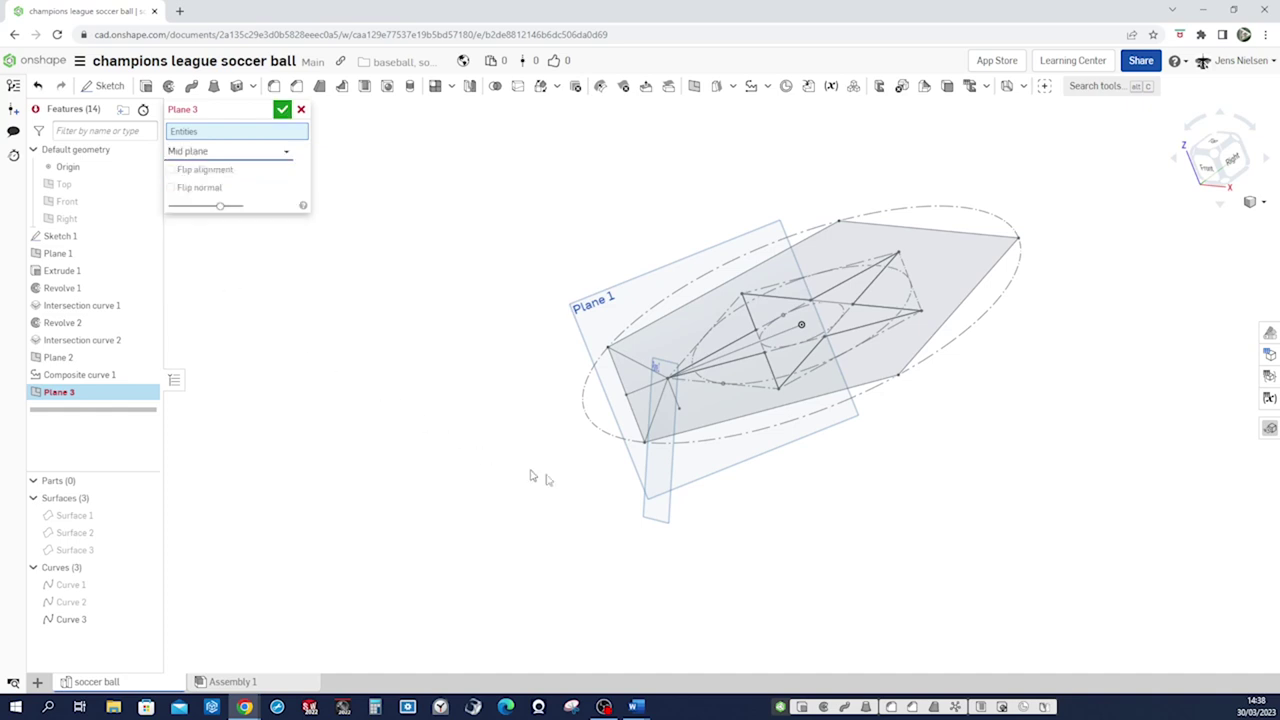
pyautogui.click(669, 519)
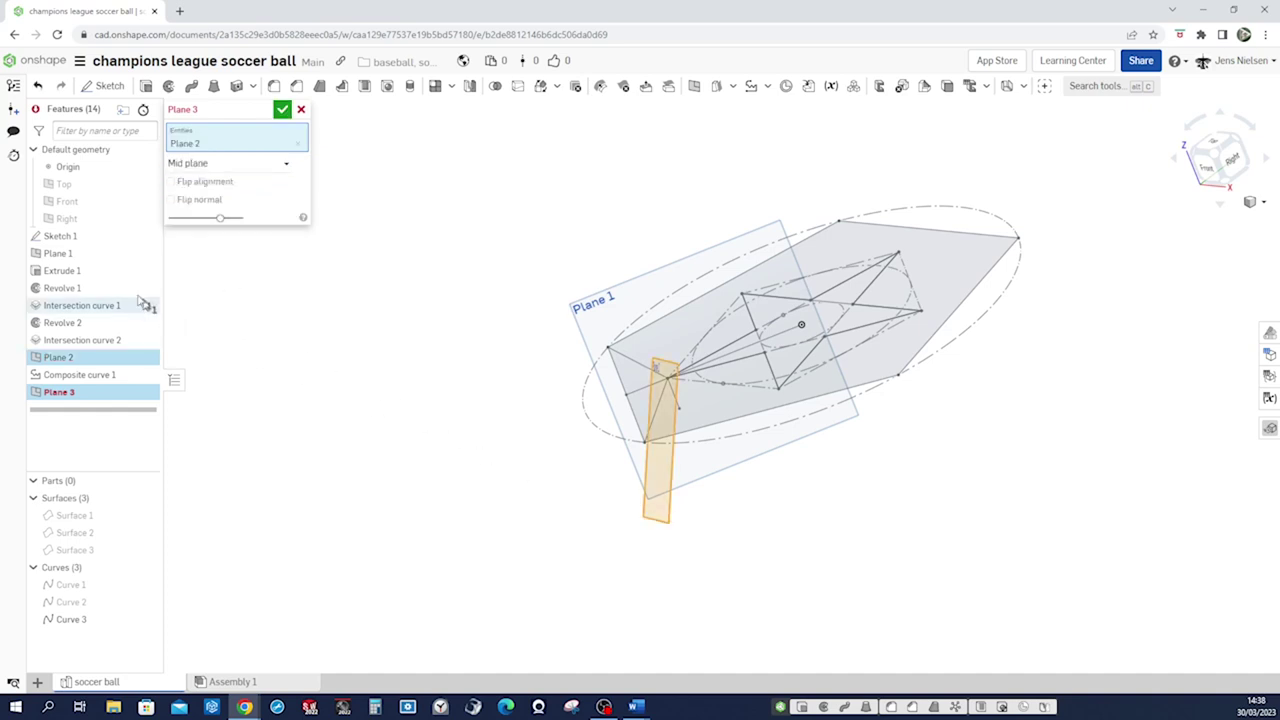
pyautogui.click(90, 194)
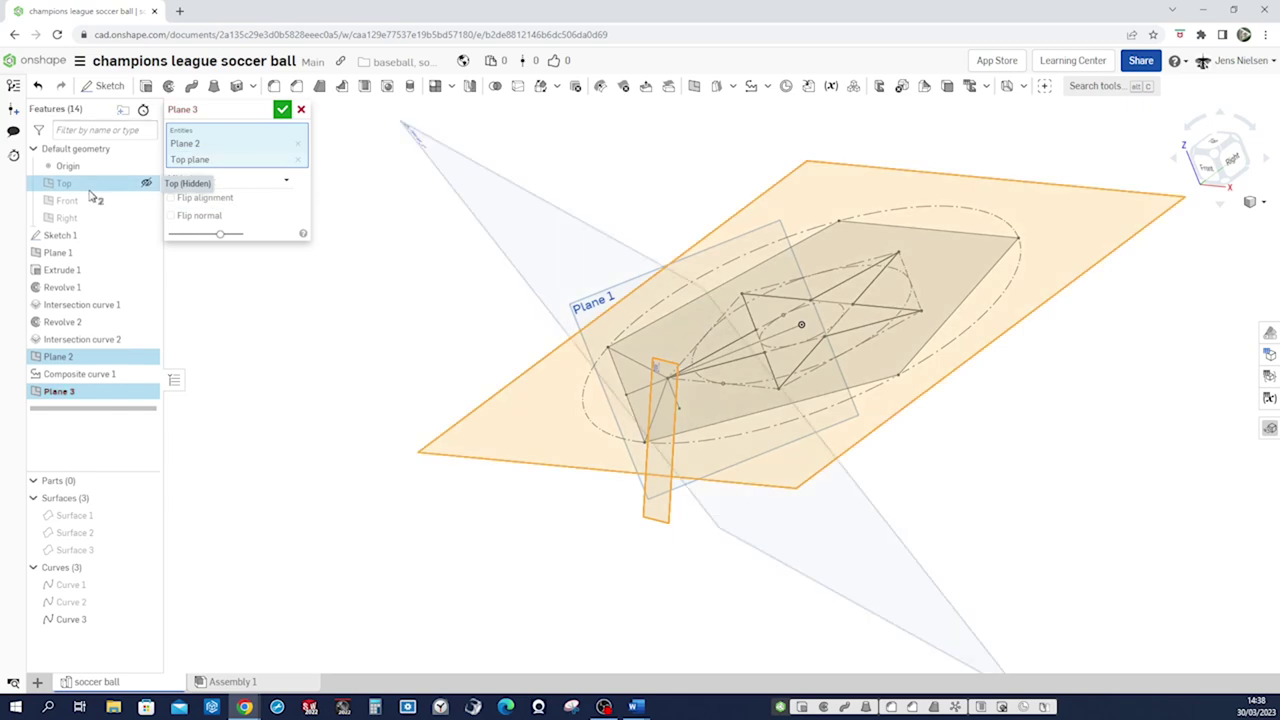
# - Examine from several angles how the previewed mid plane lies between Plane 2 and the Top plane, and accept it
pyautogui.press('Right')
pyautogui.press('Right')
pyautogui.press('Right')
pyautogui.press('Right')
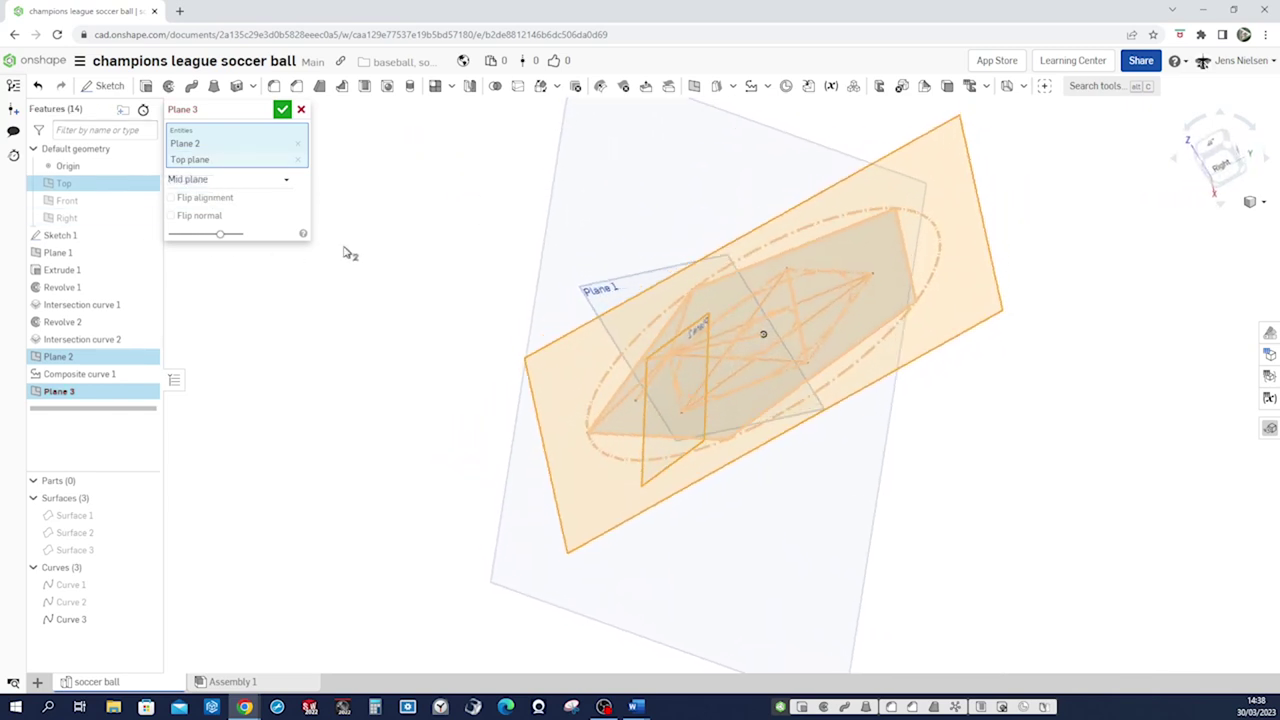
pyautogui.press('Right')
pyautogui.press('Right')
pyautogui.press('Right')
pyautogui.press('Right')
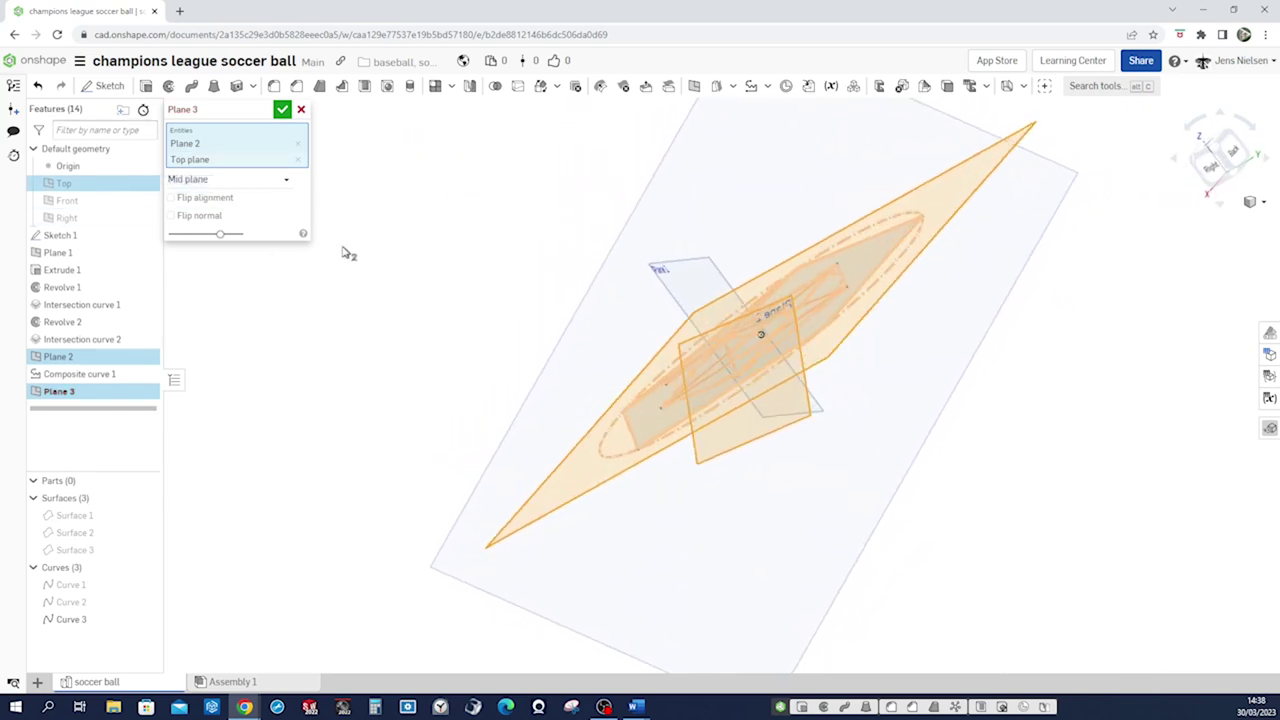
pyautogui.press('Right')
pyautogui.press('Right')
pyautogui.press('Right')
pyautogui.press('Right')
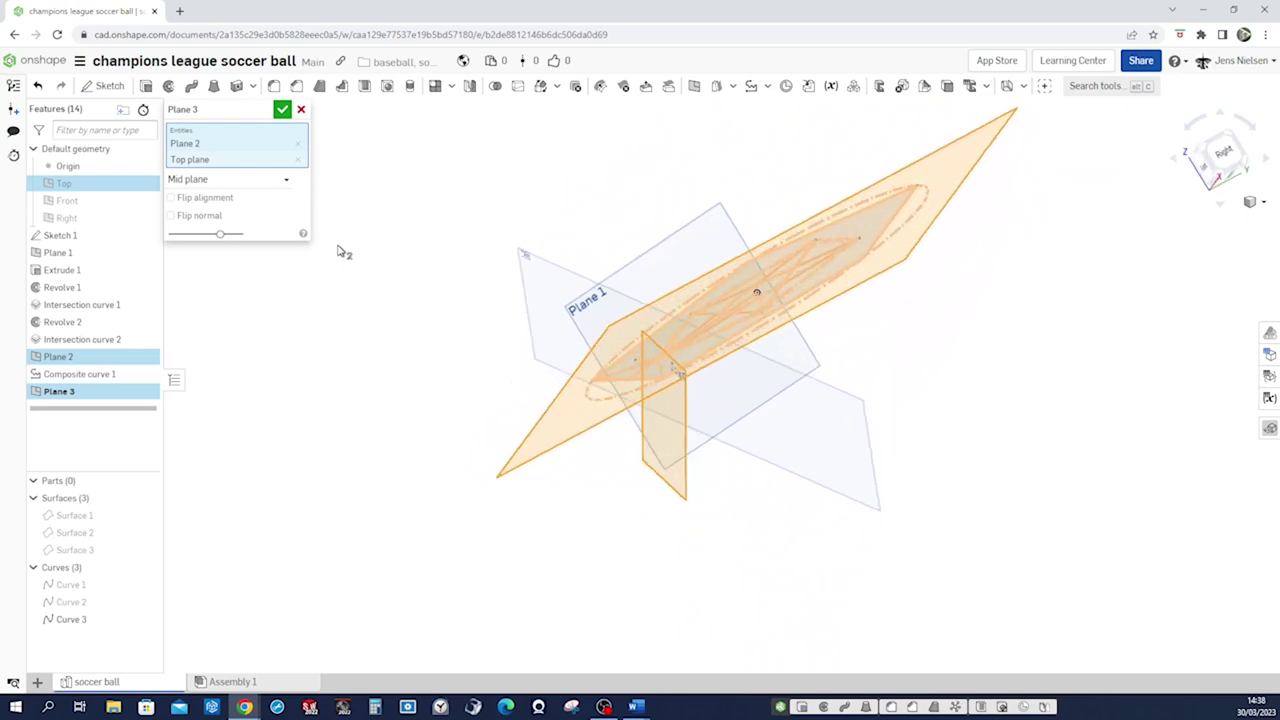
pyautogui.press('Right')
pyautogui.press('Right')
pyautogui.press('Right')
pyautogui.press('Right')
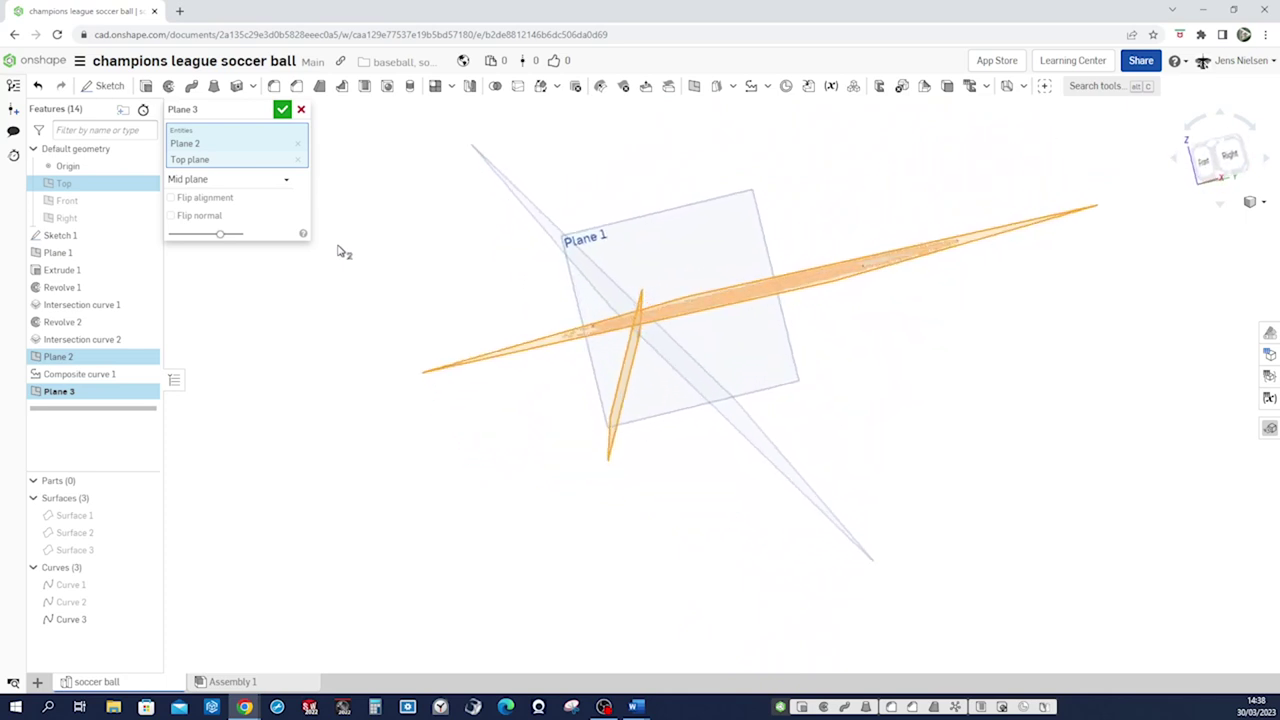
pyautogui.press('Down')
pyautogui.press('Down')
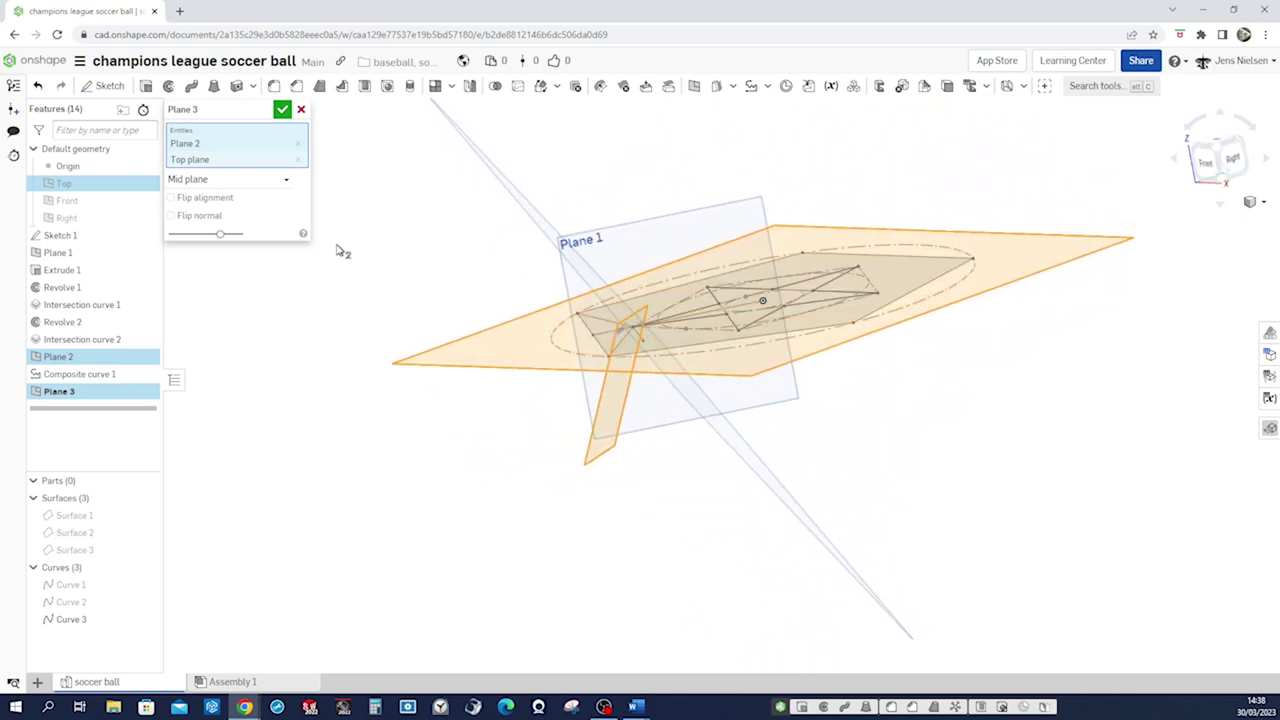
pyautogui.press('Down')
pyautogui.press('Down')
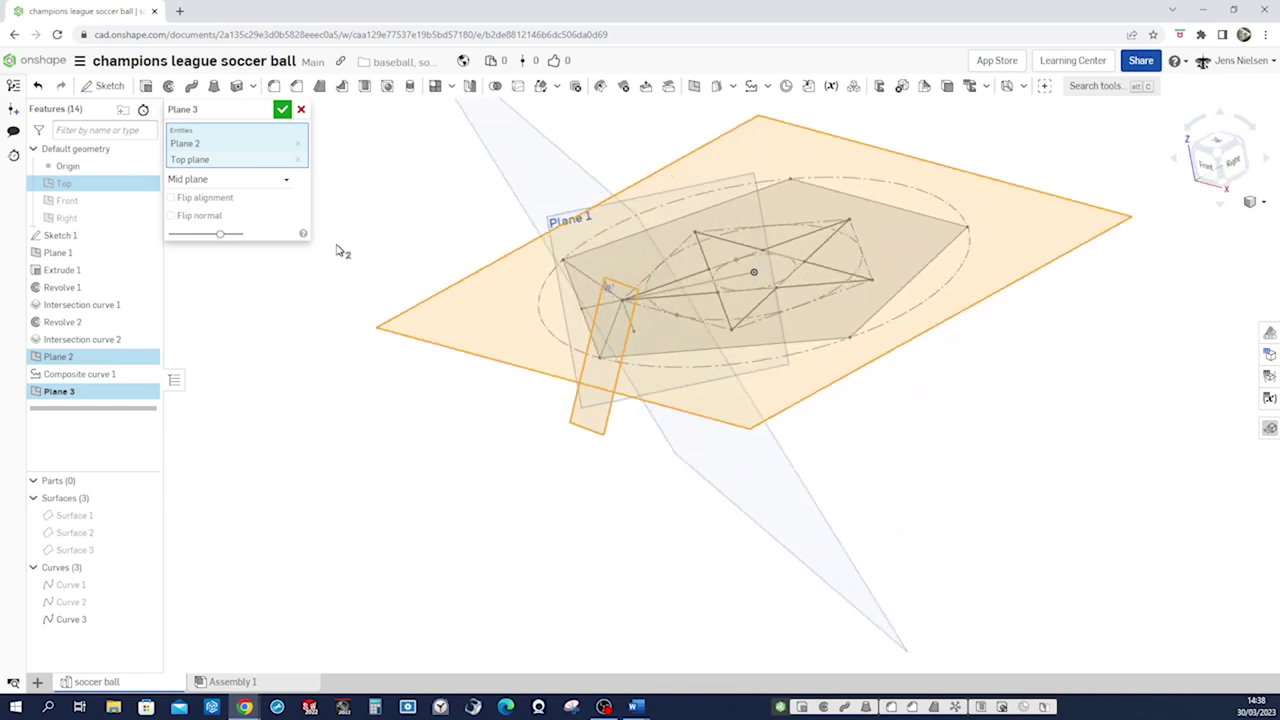
pyautogui.press('Down')
pyautogui.press('Down')
pyautogui.press('Down')
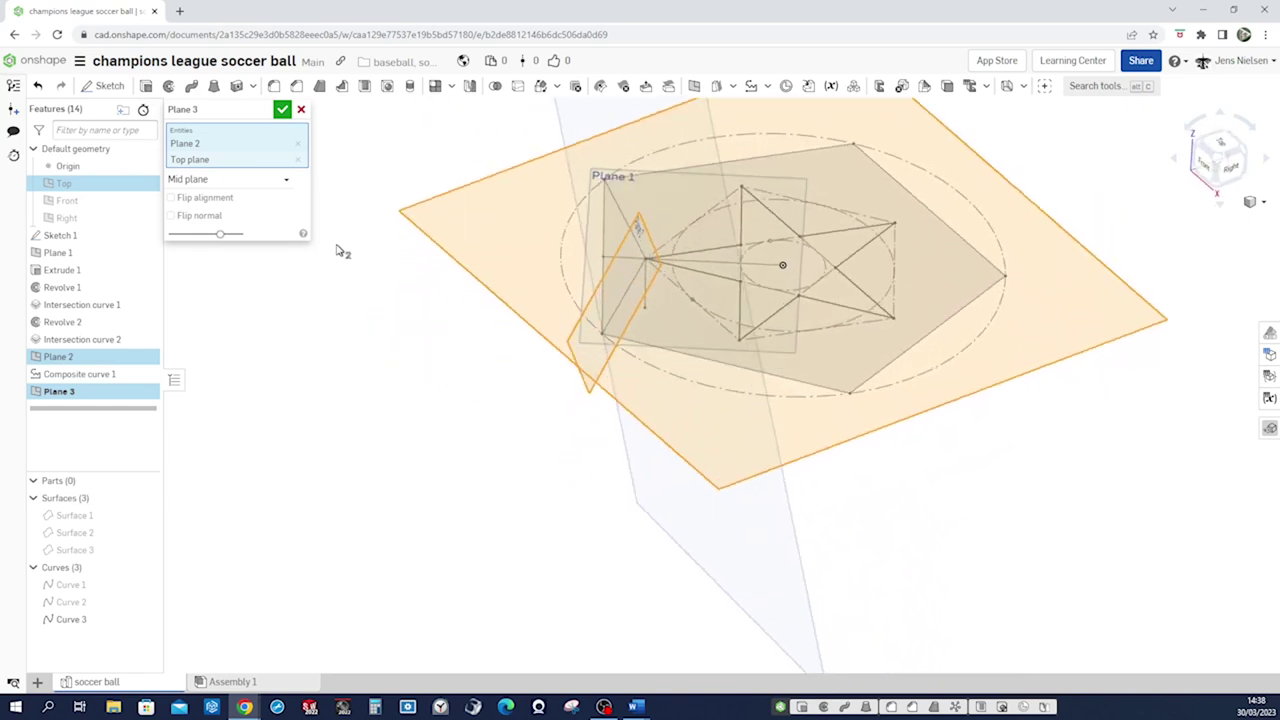
pyautogui.press('Right')
pyautogui.press('Right')
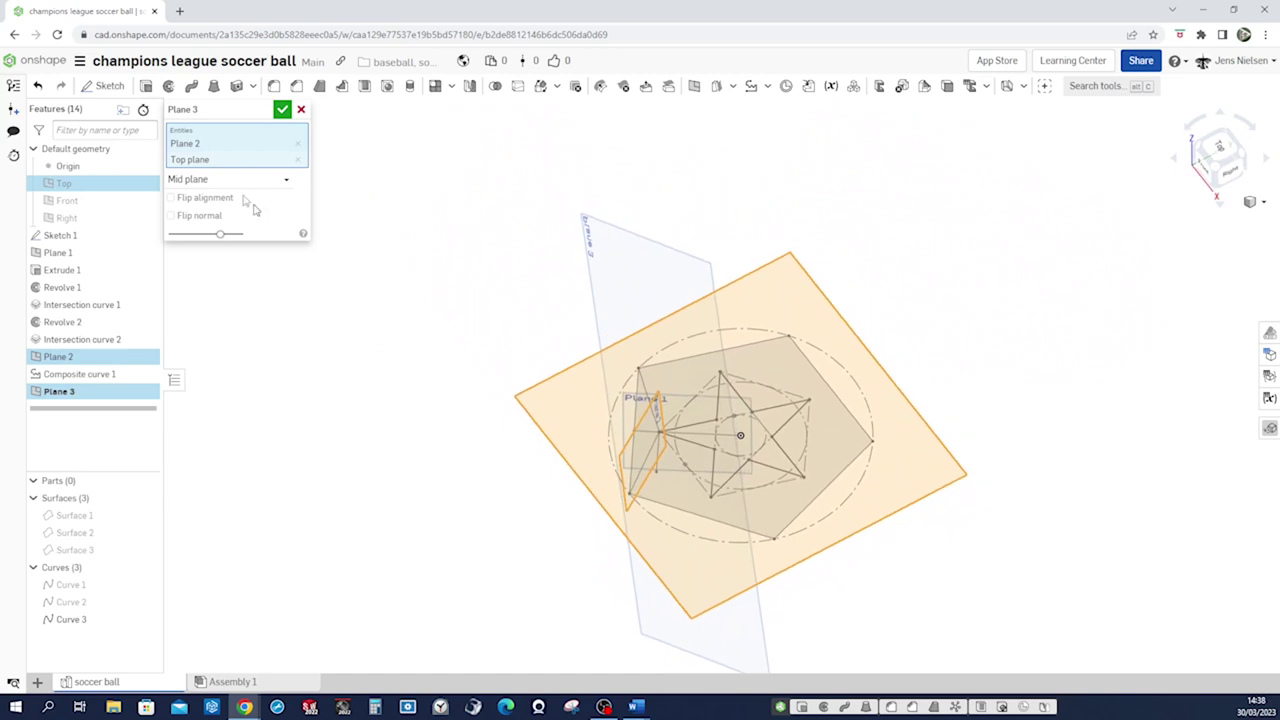
pyautogui.click(282, 110)
# - Mirror the star's composite curve, Curve 3, across the mid plane as a new curve using a part mirror
pyautogui.press('Right')
pyautogui.press('Up')
pyautogui.press('Up')
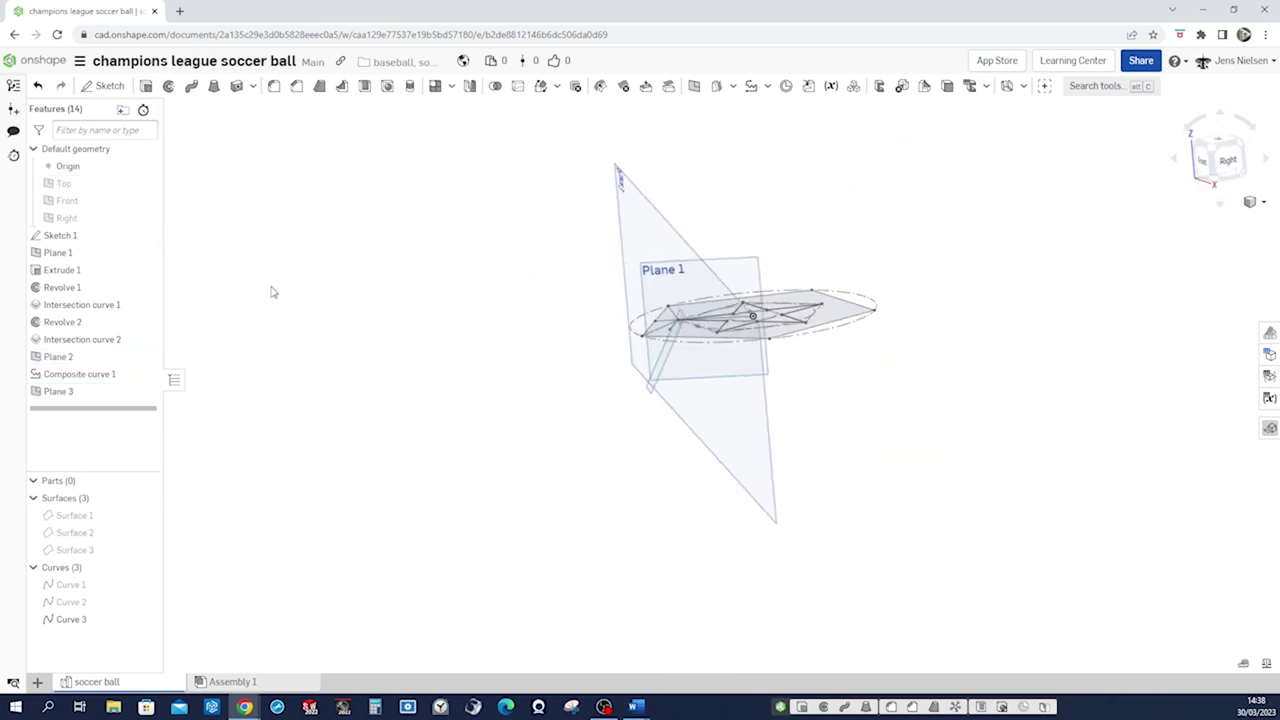
pyautogui.press('Down')
pyautogui.press('Down')
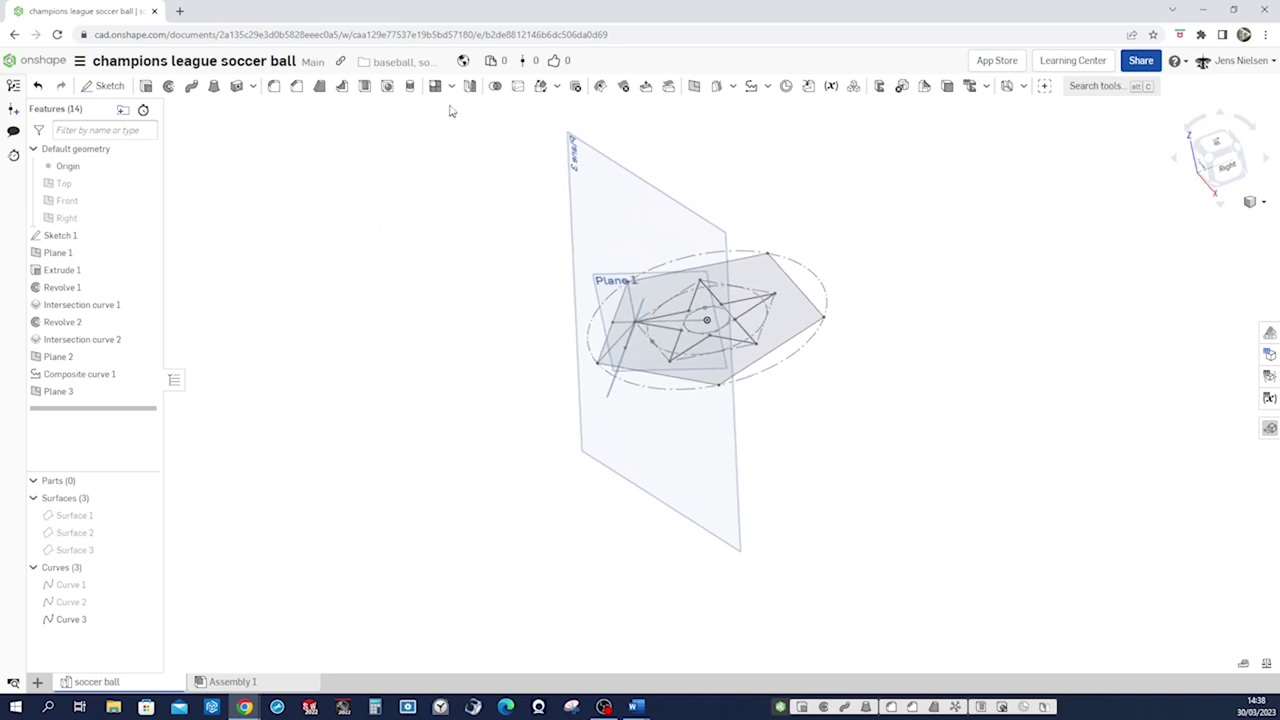
pyautogui.click(468, 88)
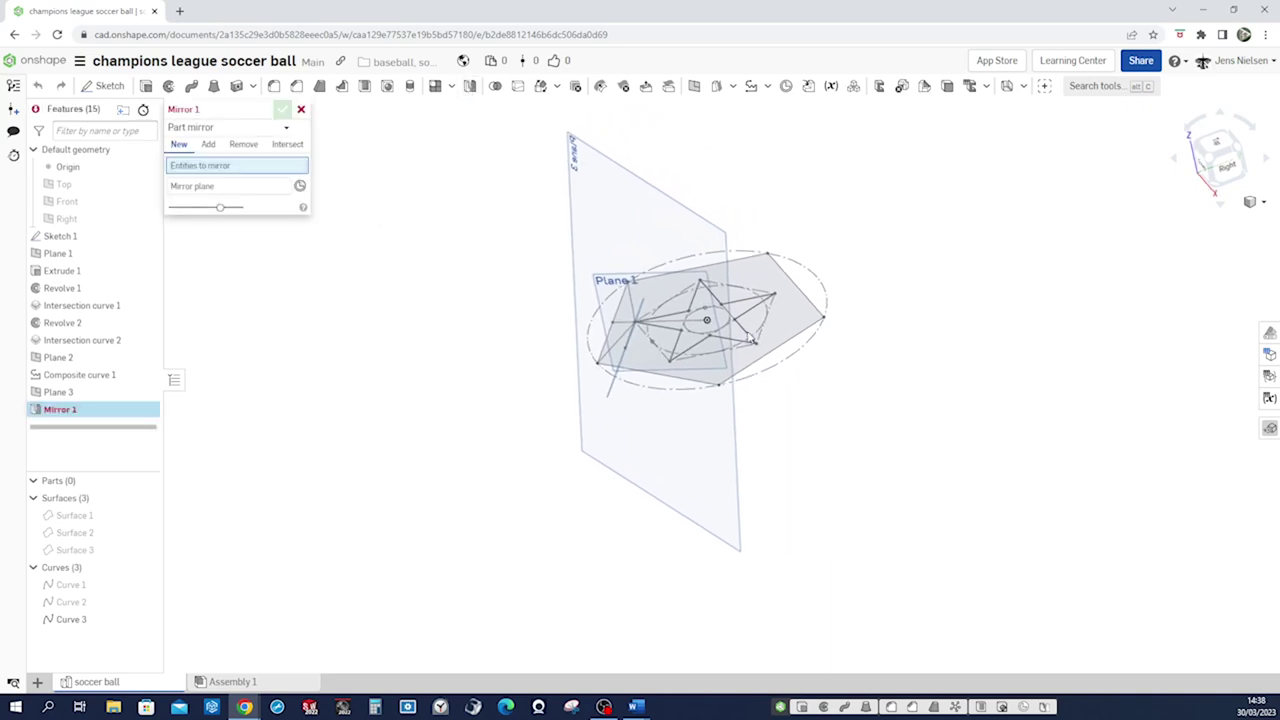
pyautogui.click(90, 619)
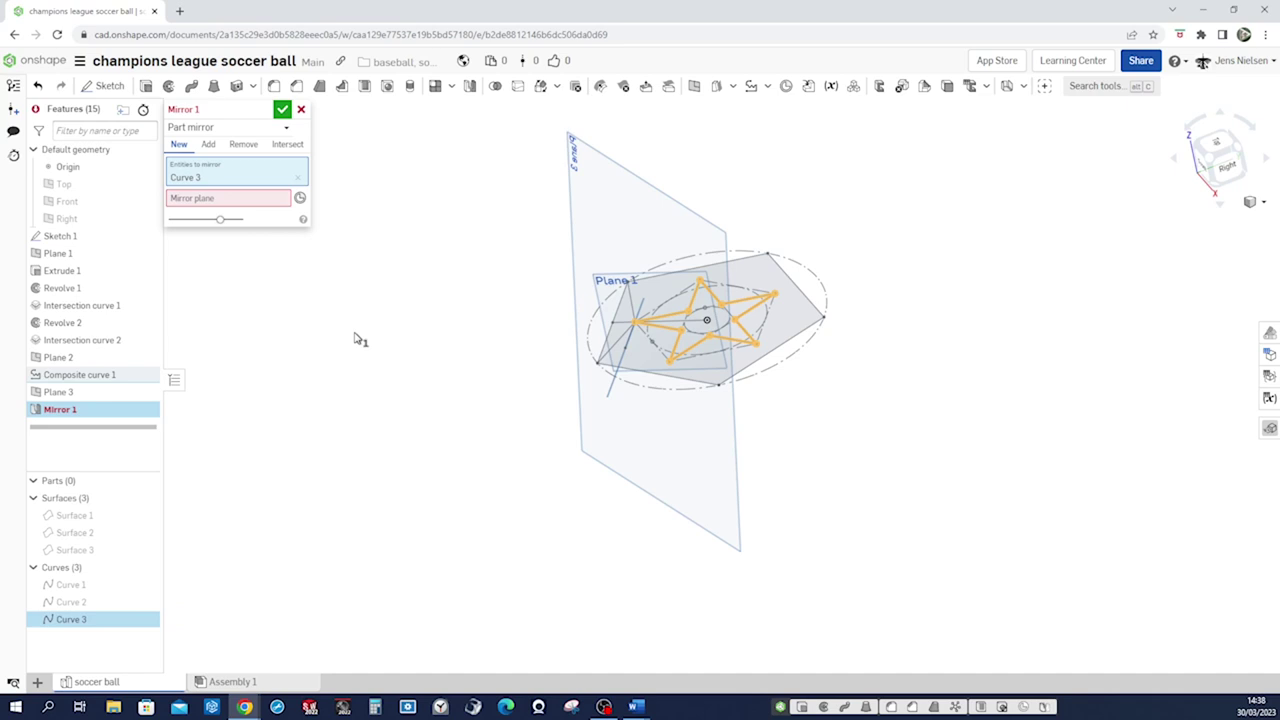
pyautogui.click(263, 205)
pyautogui.moveTo(1090, 525)
pyautogui.mouseDown(button='right')
pyautogui.moveTo(927, 480)
pyautogui.moveTo(923, 466)
pyautogui.mouseUp(button='right')
pyautogui.scroll(2, 926, 476)
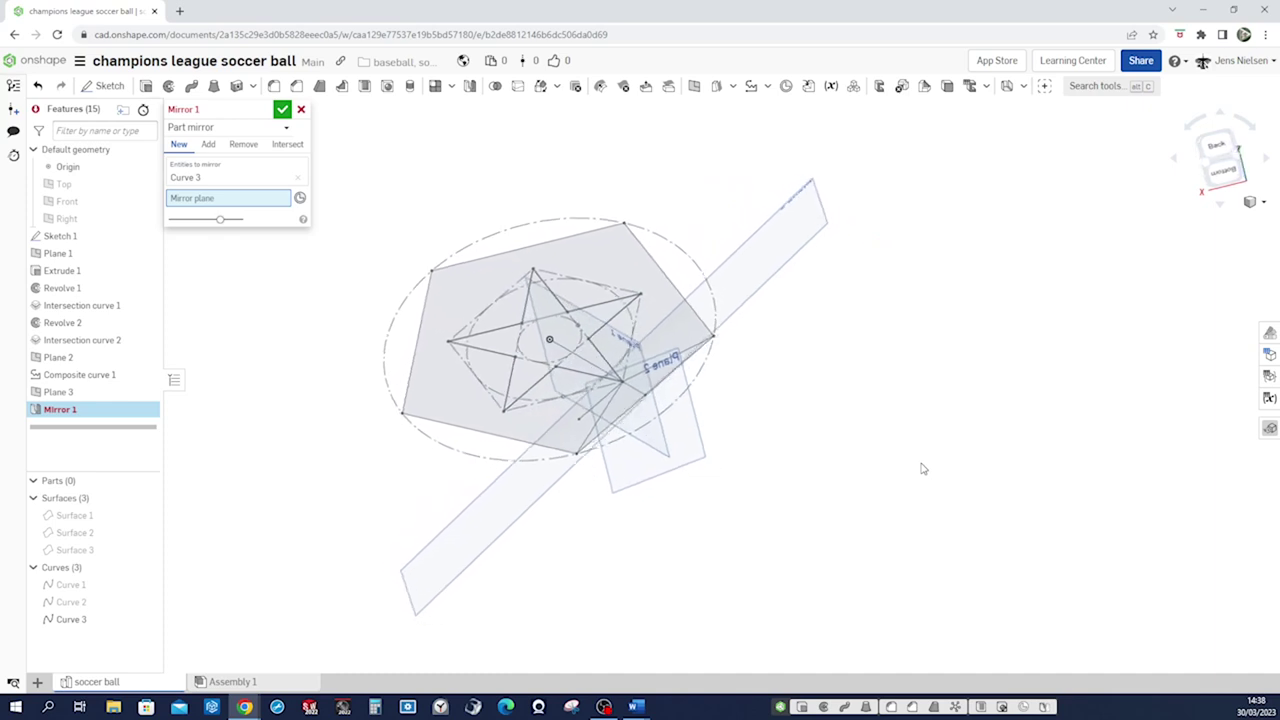
pyautogui.click(433, 572)
pyautogui.moveTo(414, 491); pyautogui.dragTo(315, 145, button='right')
pyautogui.click(283, 110)
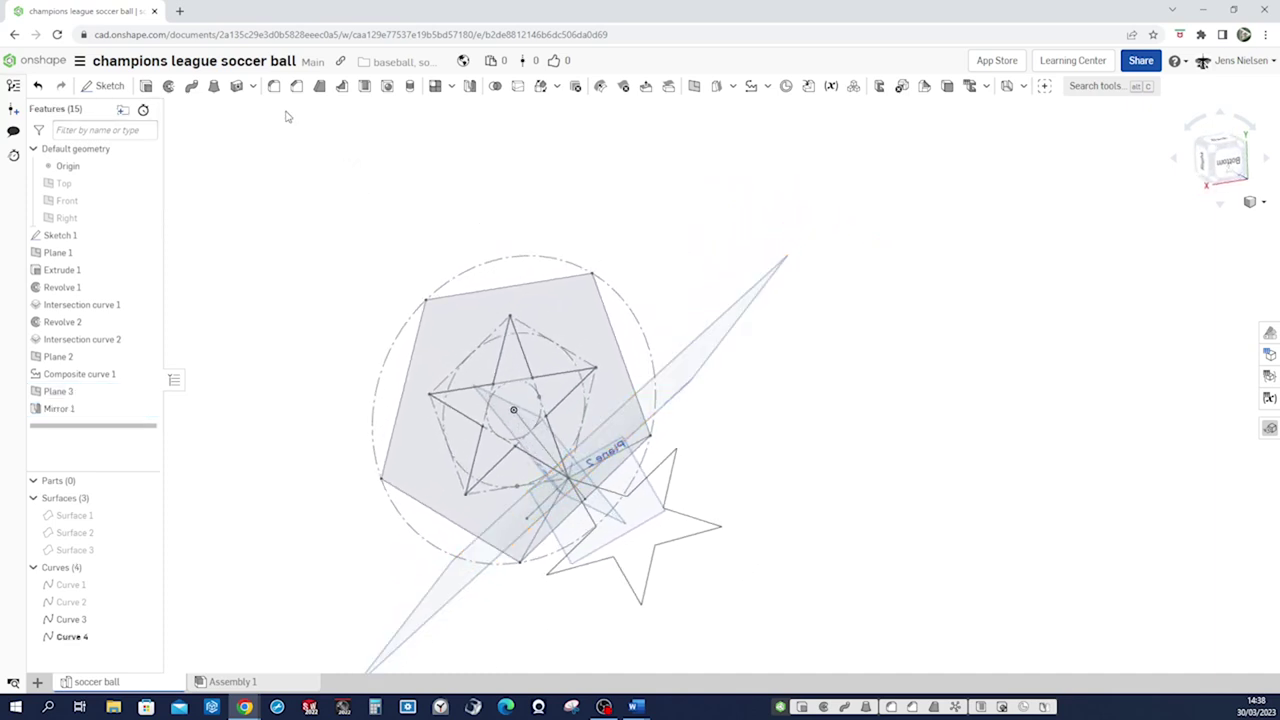
# - Hide all the planes and Sketch 1 so that only the two star curves and the origin are displayed
pyautogui.moveTo(891, 480); pyautogui.dragTo(968, 510, button='right')
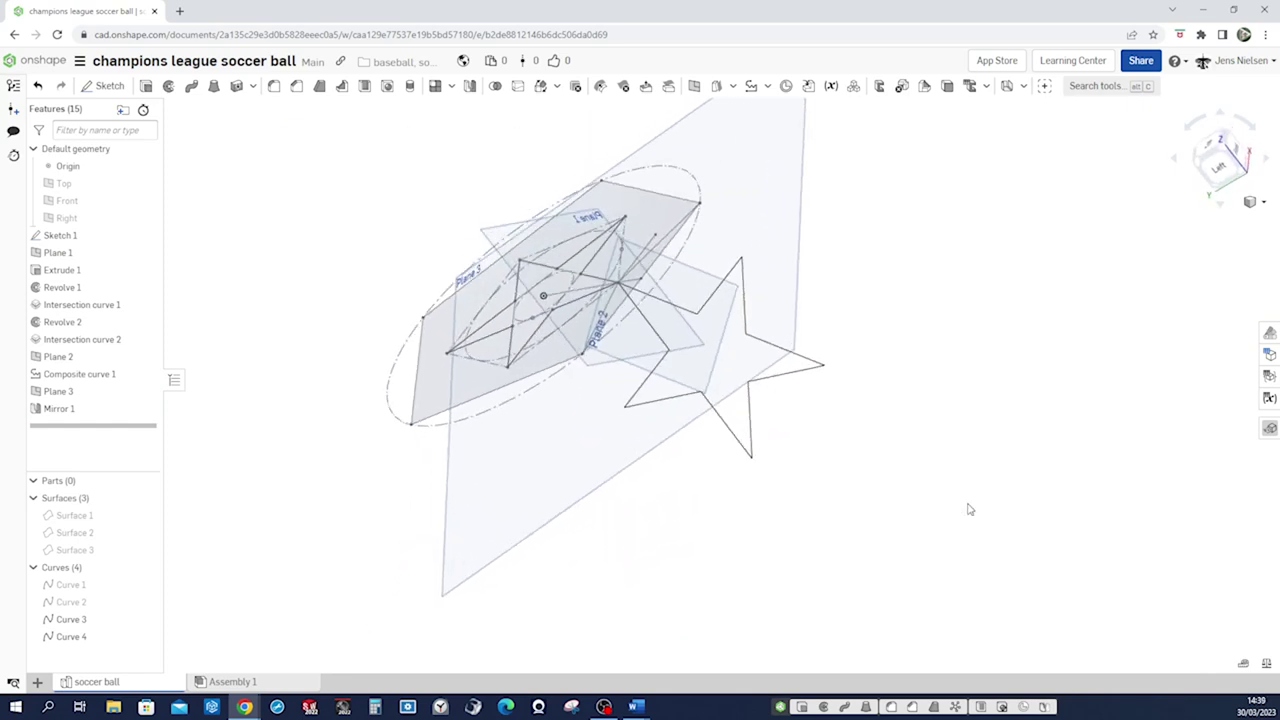
pyautogui.press('p')
pyautogui.press('p')
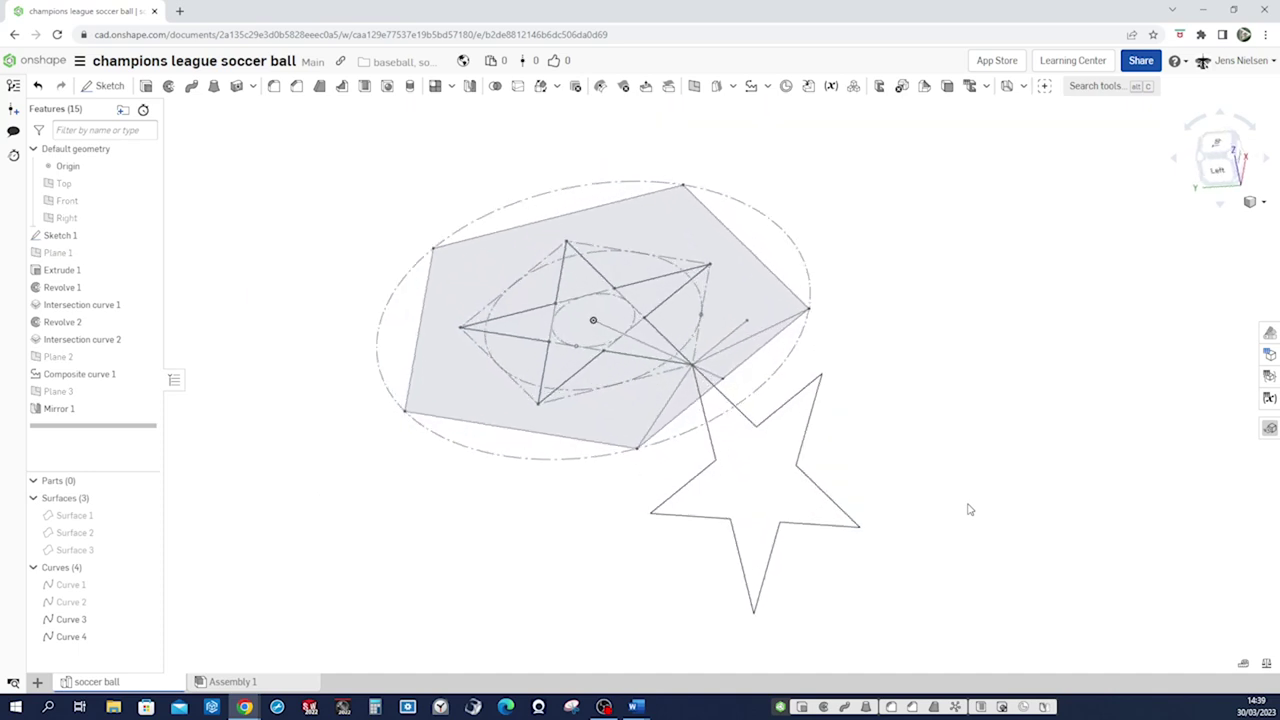
pyautogui.moveTo(968, 510); pyautogui.dragTo(963, 511, button='right')
pyautogui.scroll(4, 958, 511)
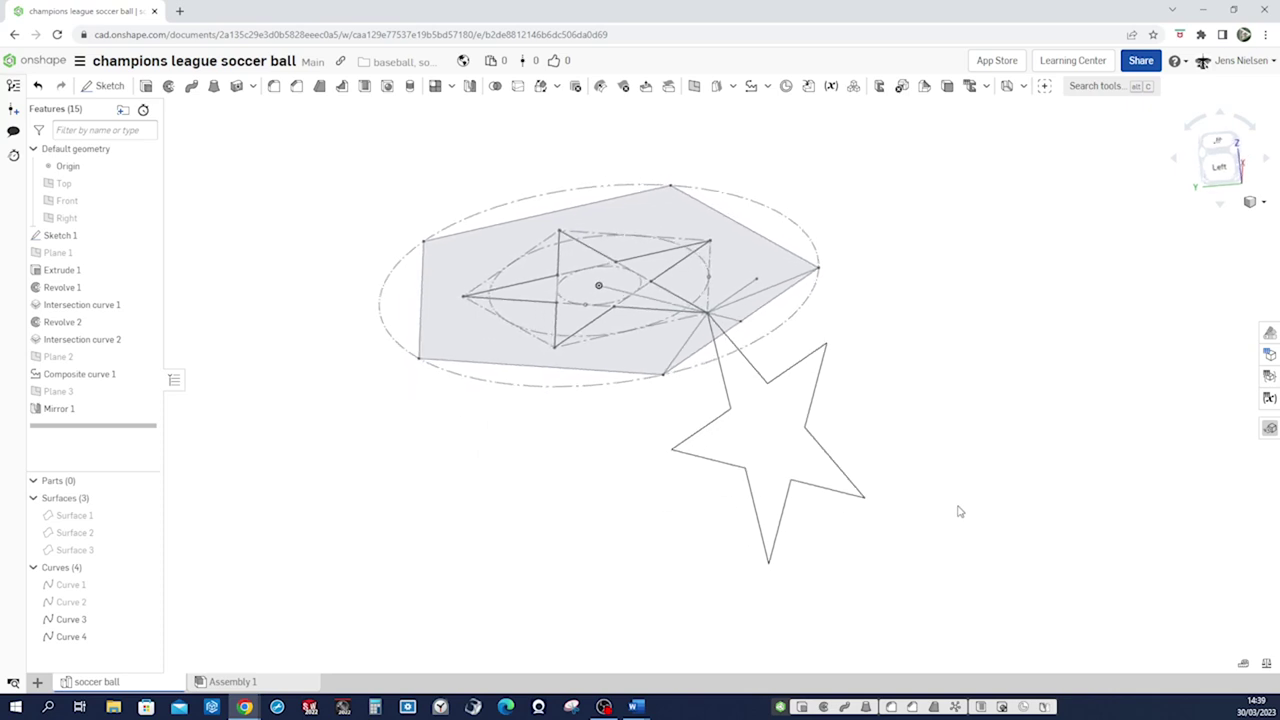
pyautogui.click(146, 234)
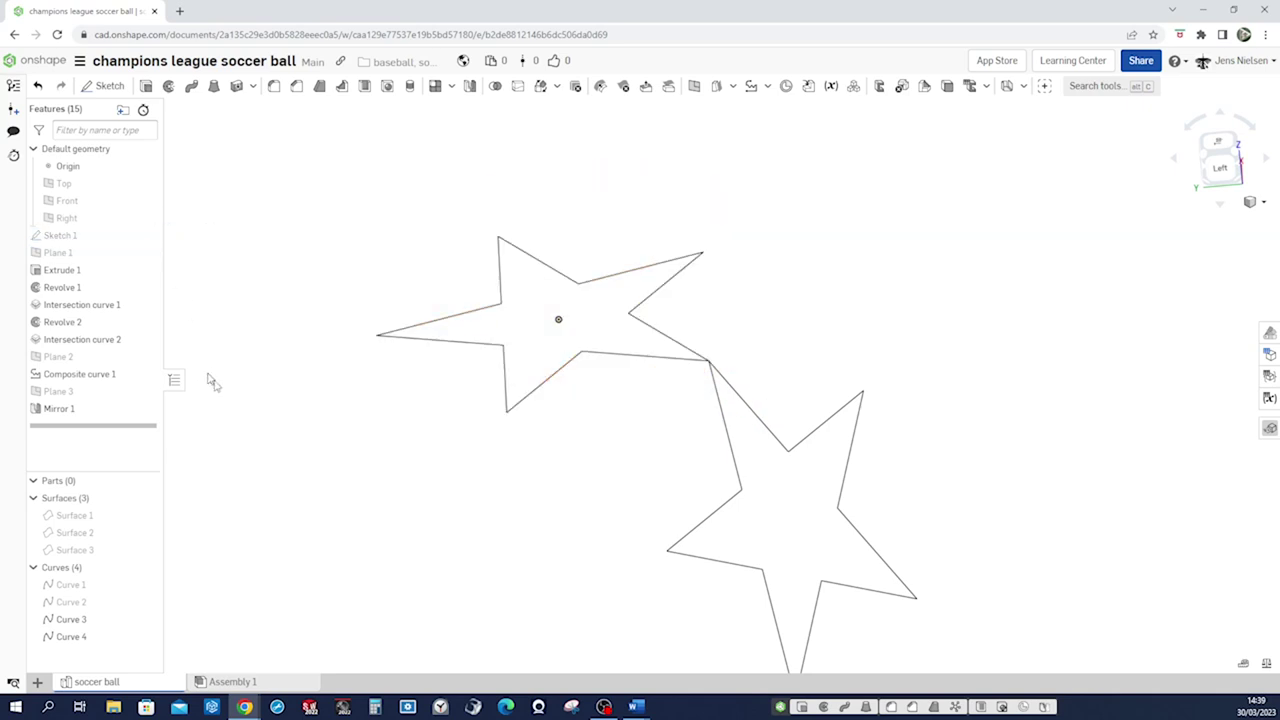
# - Show Sketch 1 and Plane 2 again and check how they lie relative to the two star curves
pyautogui.press('Up')
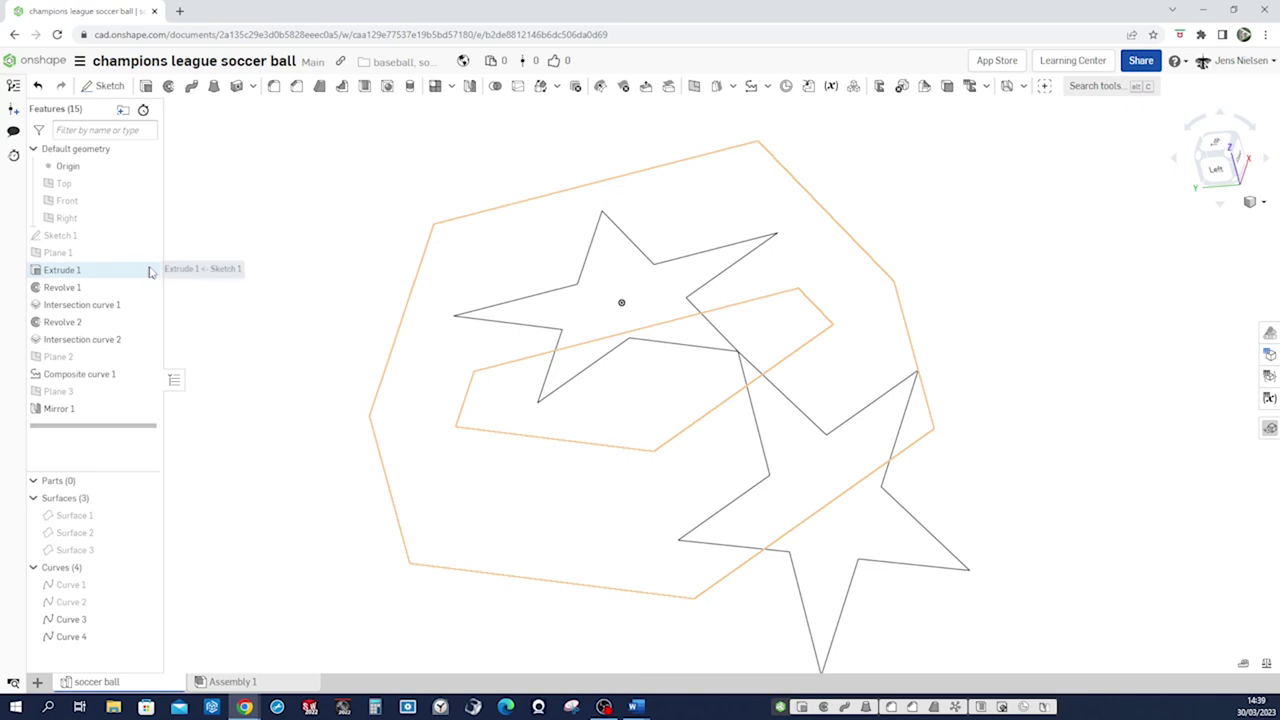
pyautogui.click(148, 236)
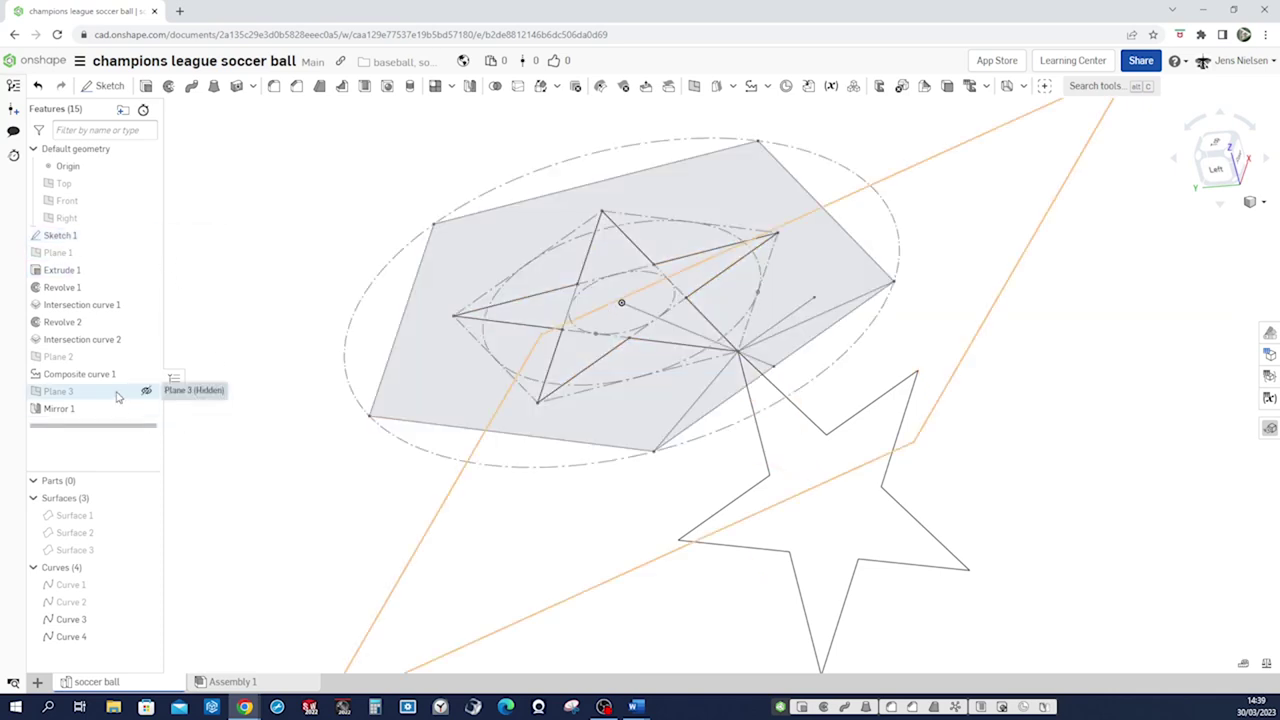
pyautogui.click(146, 356)
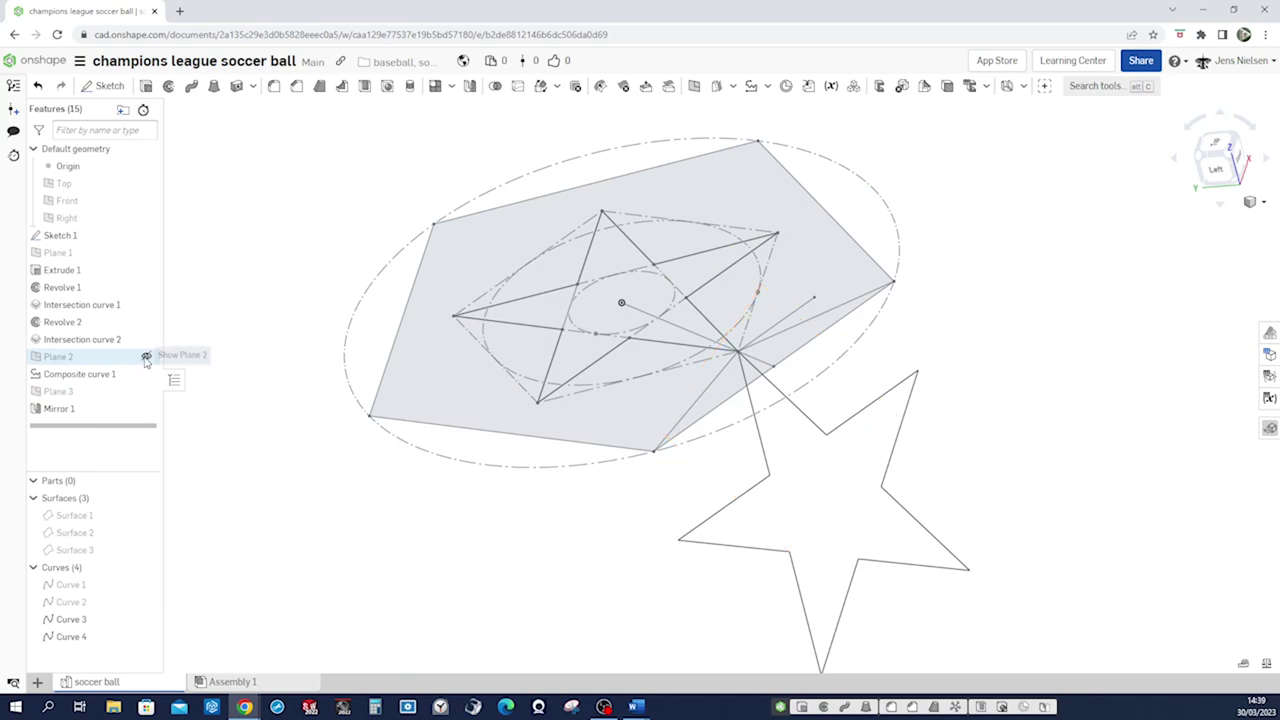
pyautogui.moveTo(199, 435); pyautogui.dragTo(757, 571, button='right')
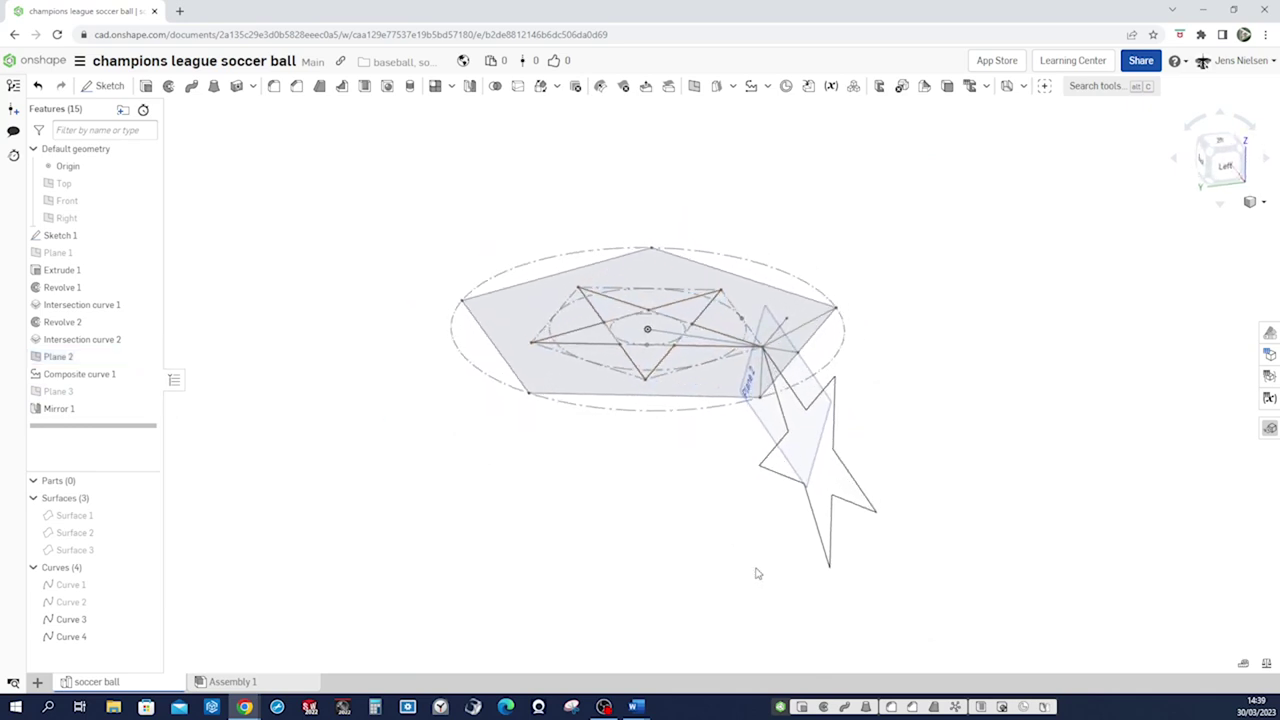
pyautogui.moveTo(822, 490); pyautogui.dragTo(823, 462, button='right')
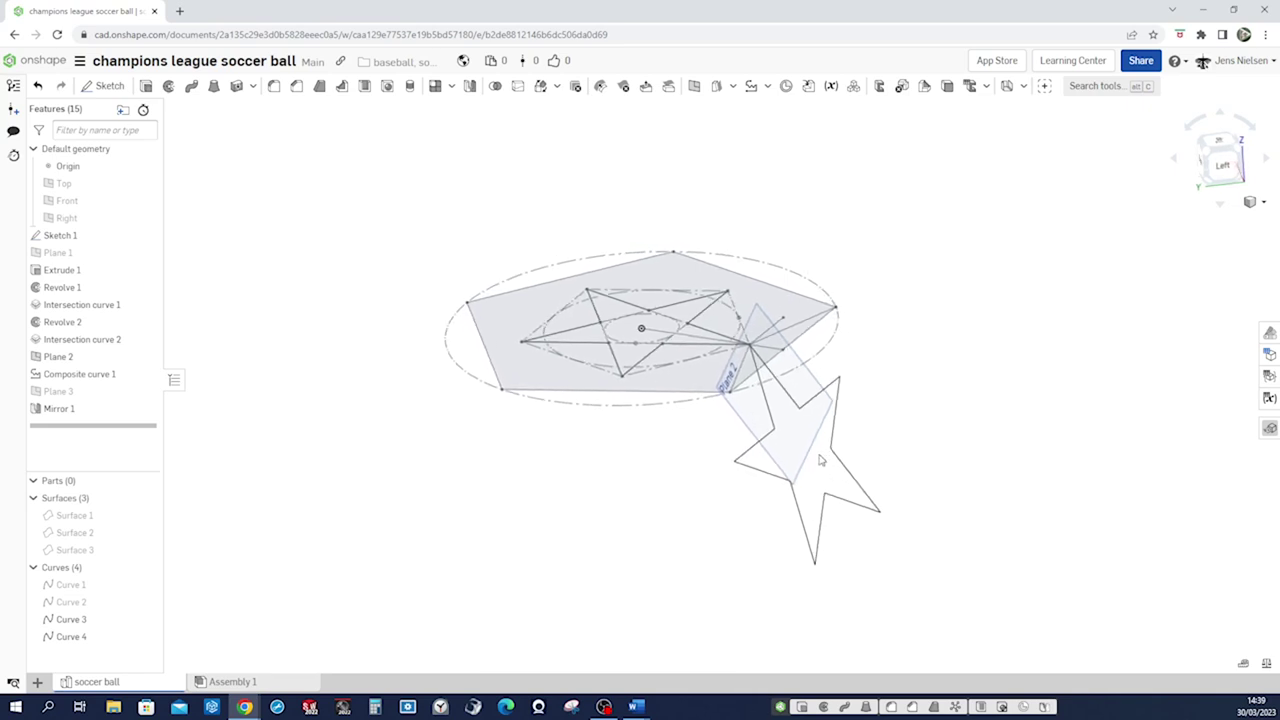
pyautogui.moveTo(819, 456); pyautogui.dragTo(826, 455, button='right')
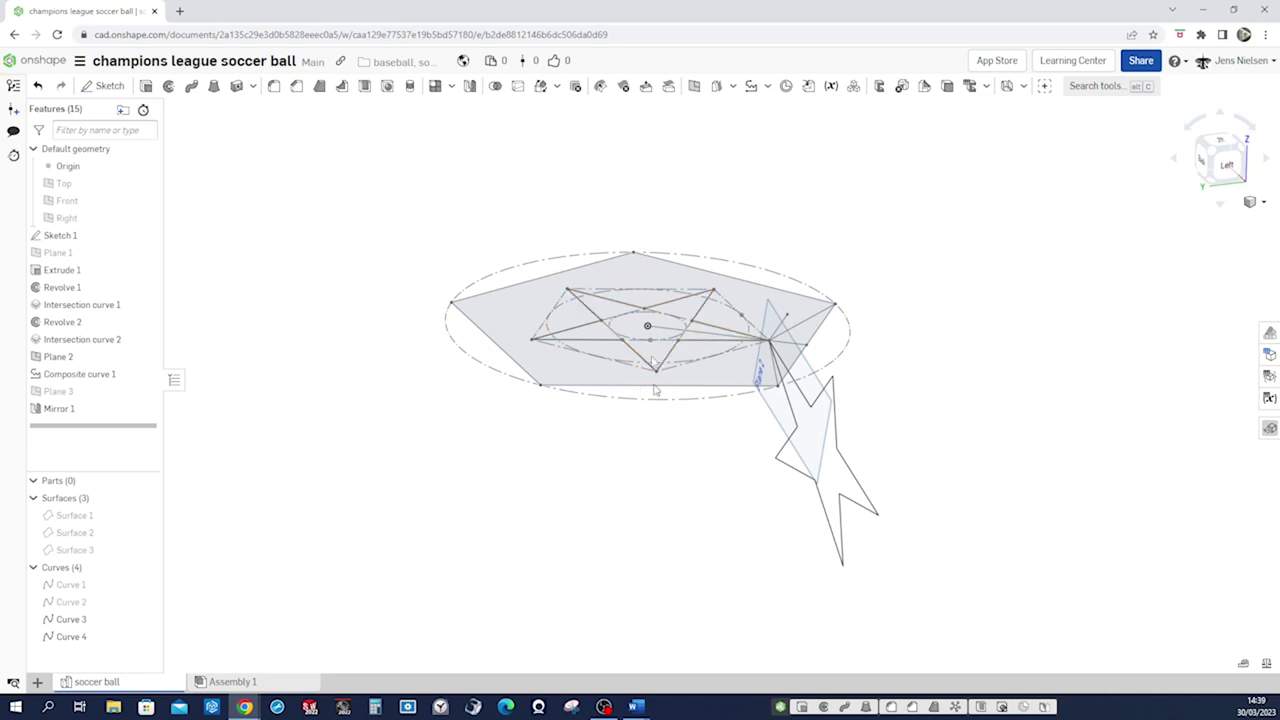
pyautogui.scroll(1, 646, 329)
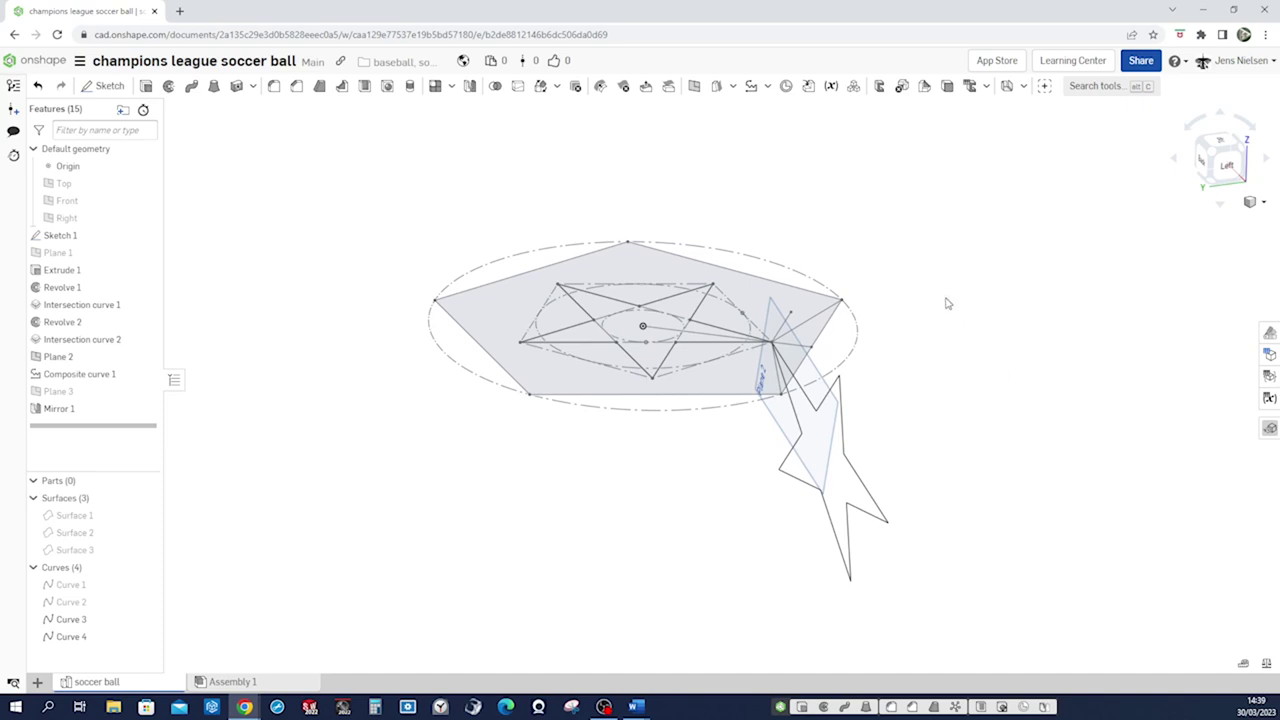
# - Create an intersection curve between the Front plane and the Right plane as a vertical axis through the origin
pyautogui.click(769, 89)
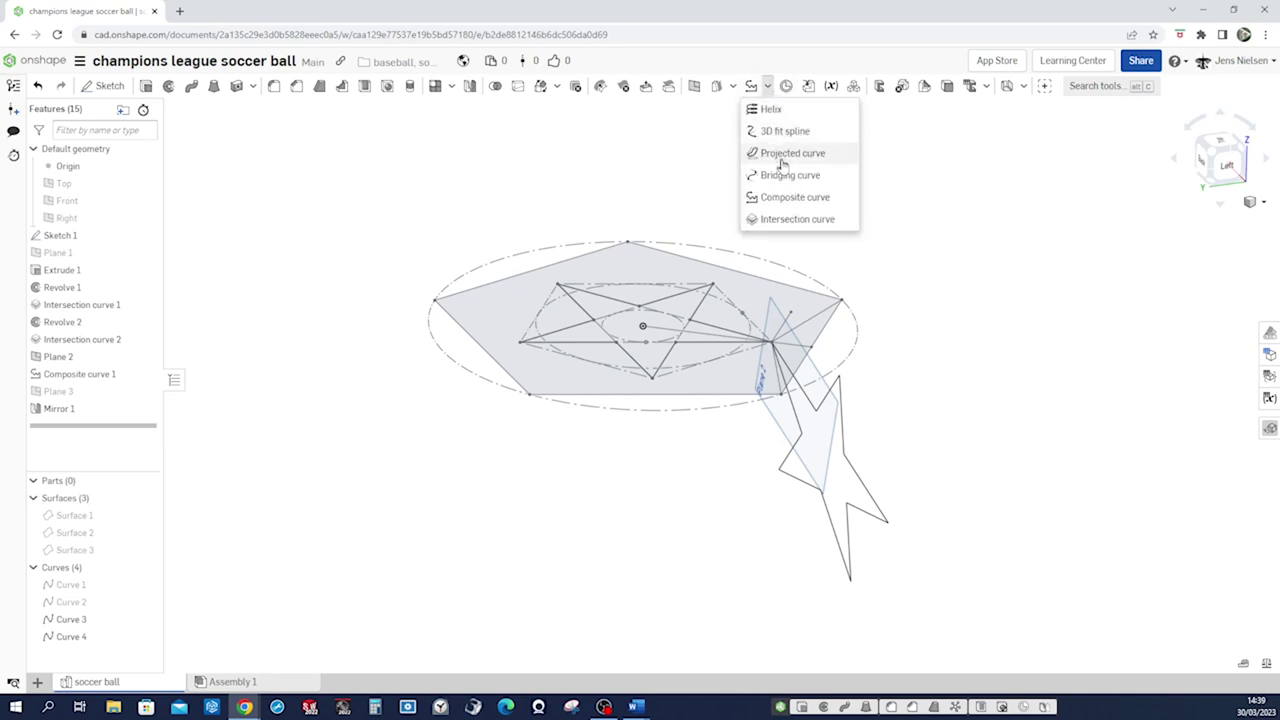
pyautogui.click(793, 219)
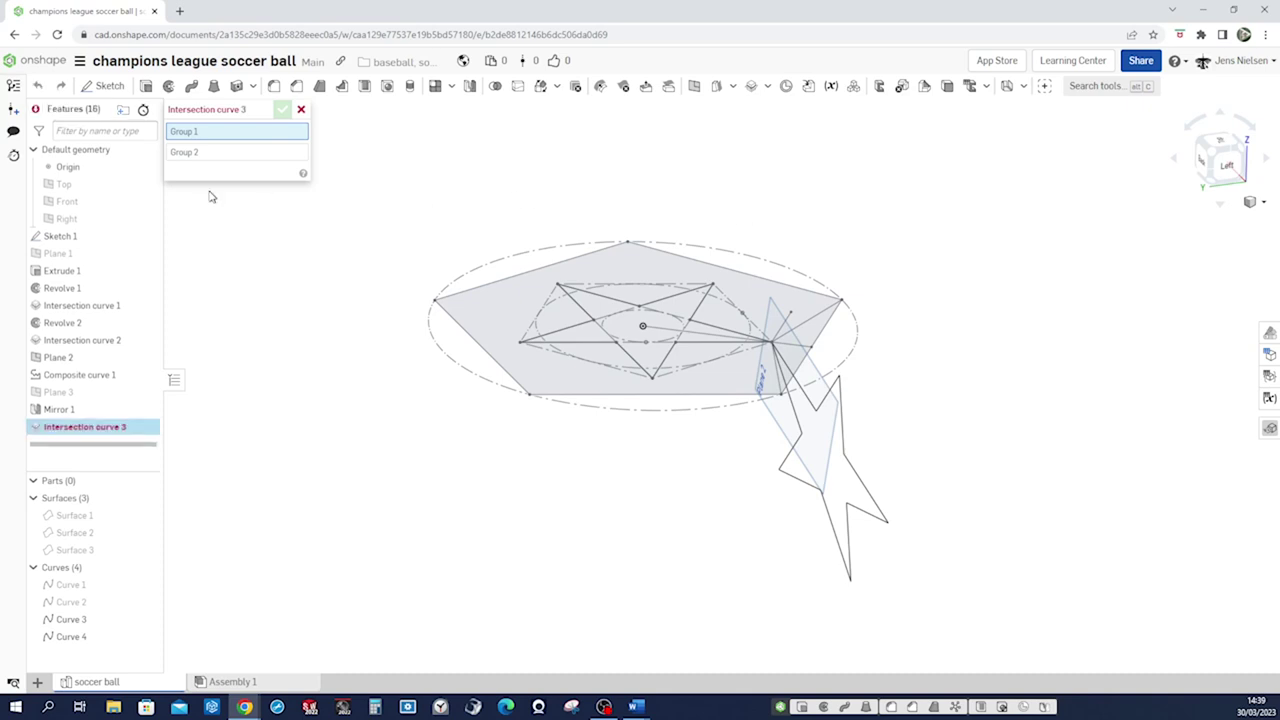
pyautogui.click(95, 201)
pyautogui.click(229, 165)
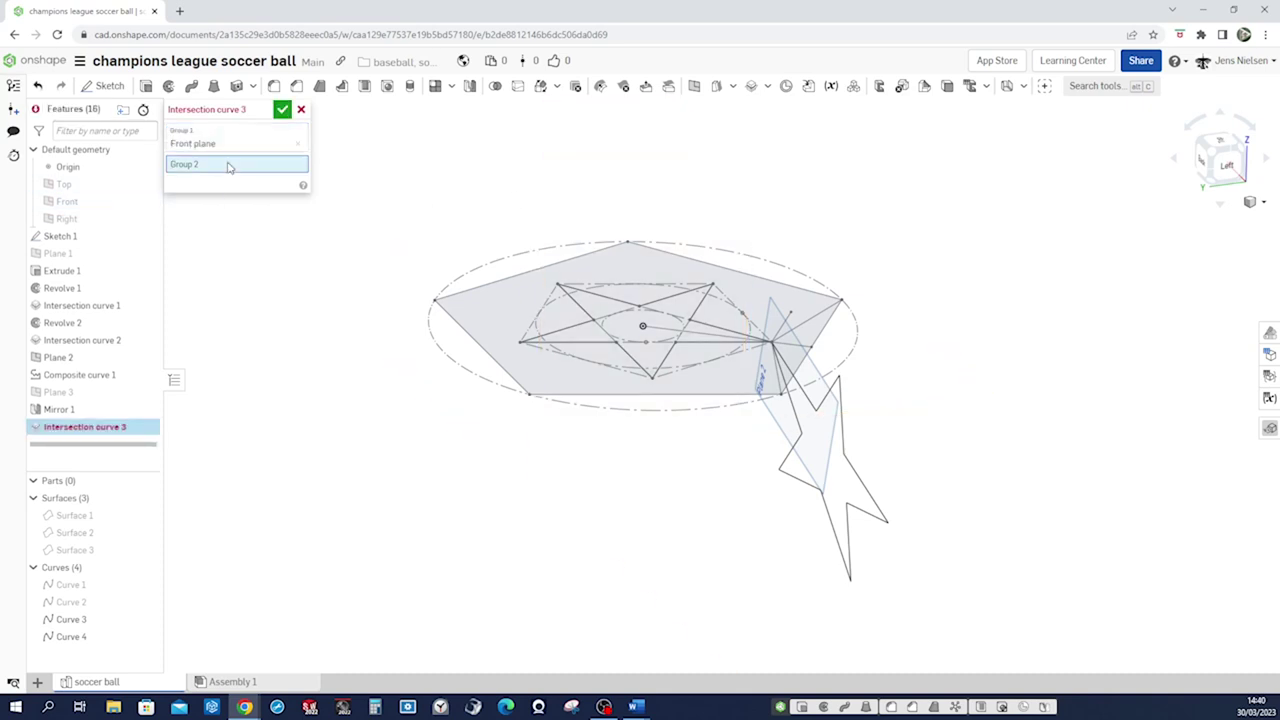
pyautogui.click(66, 220)
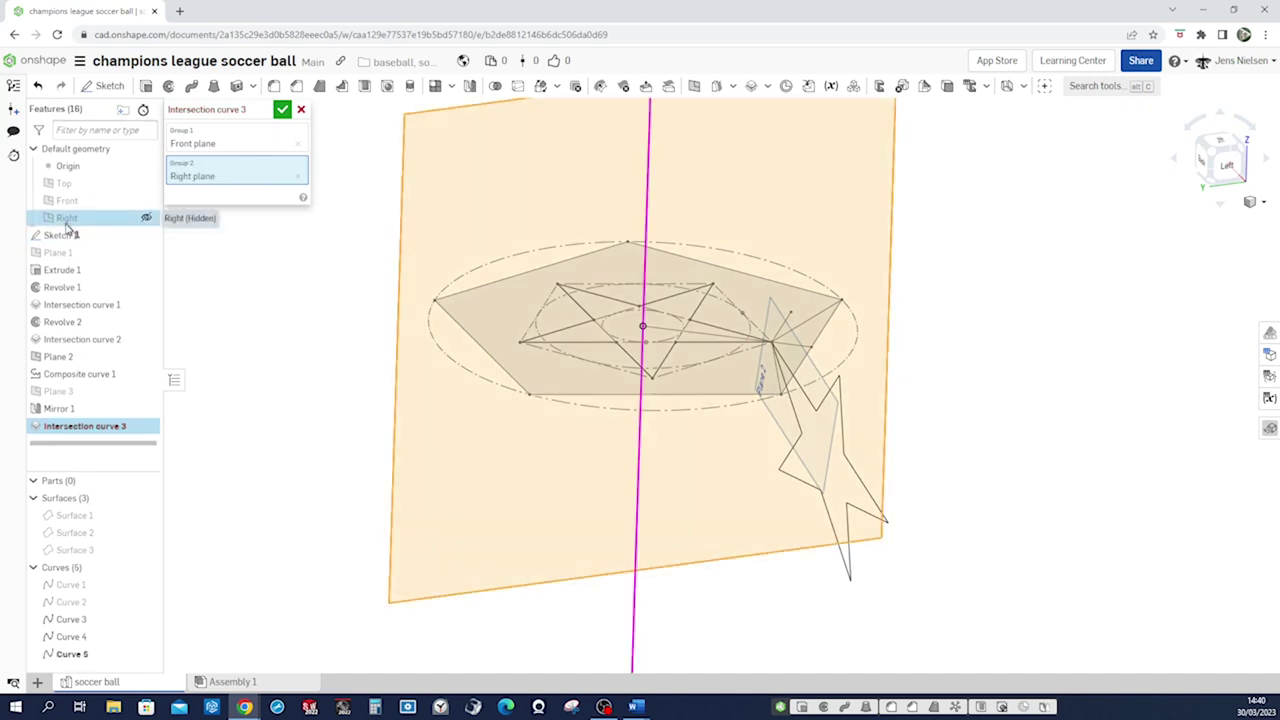
pyautogui.click(282, 109)
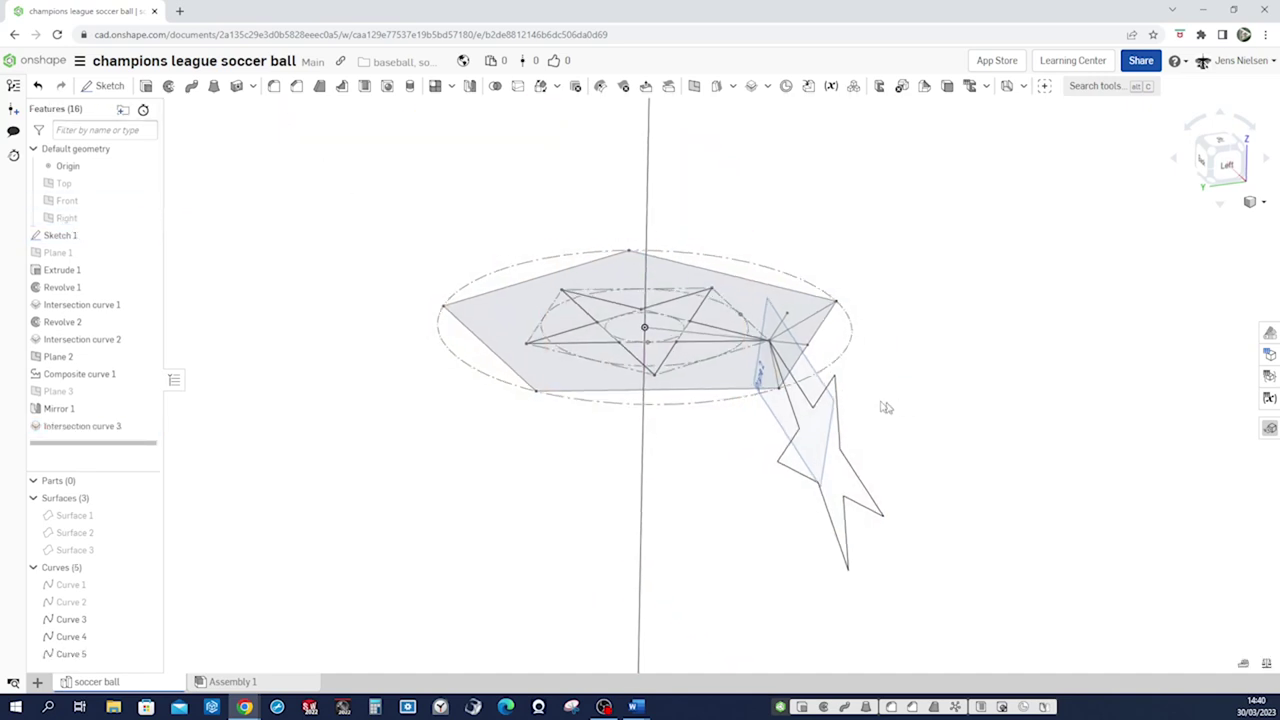
# - Start a new sketch on Plane 2, the plane of the mirrored star
pyautogui.moveTo(909, 411); pyautogui.dragTo(714, 329, button='right')
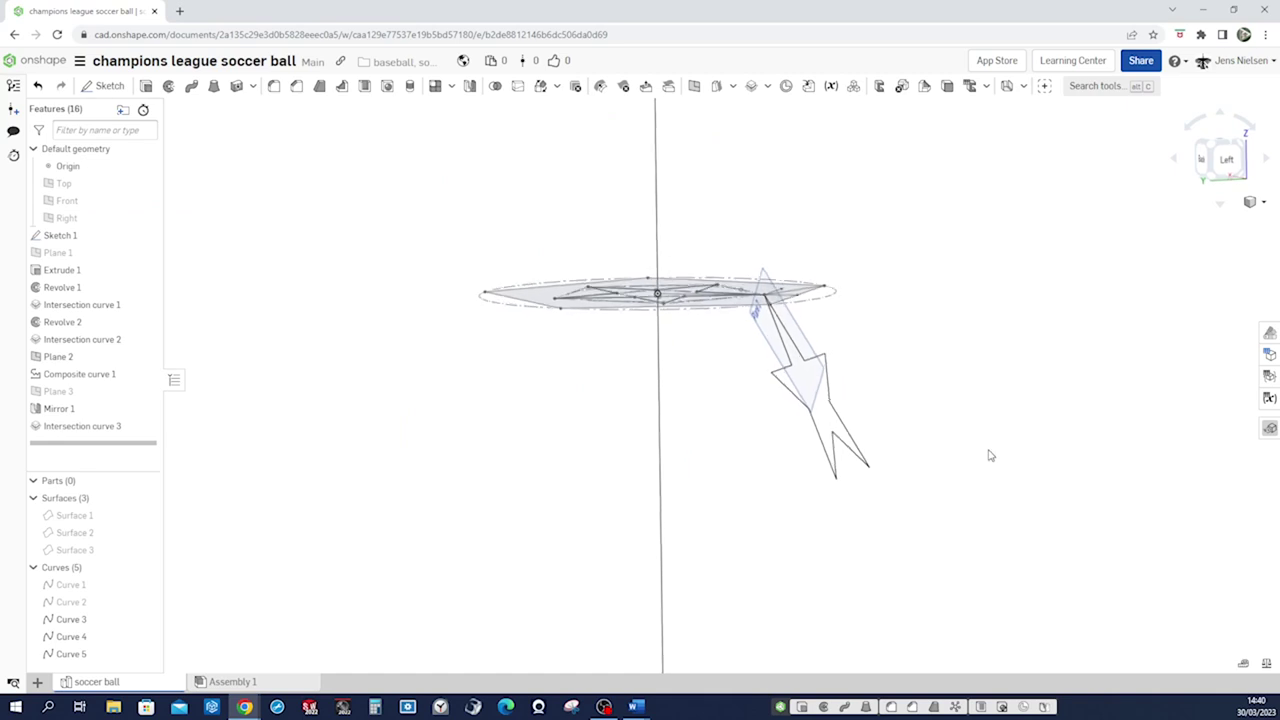
pyautogui.moveTo(990, 456); pyautogui.dragTo(990, 456, button='right')
pyautogui.click(873, 398)
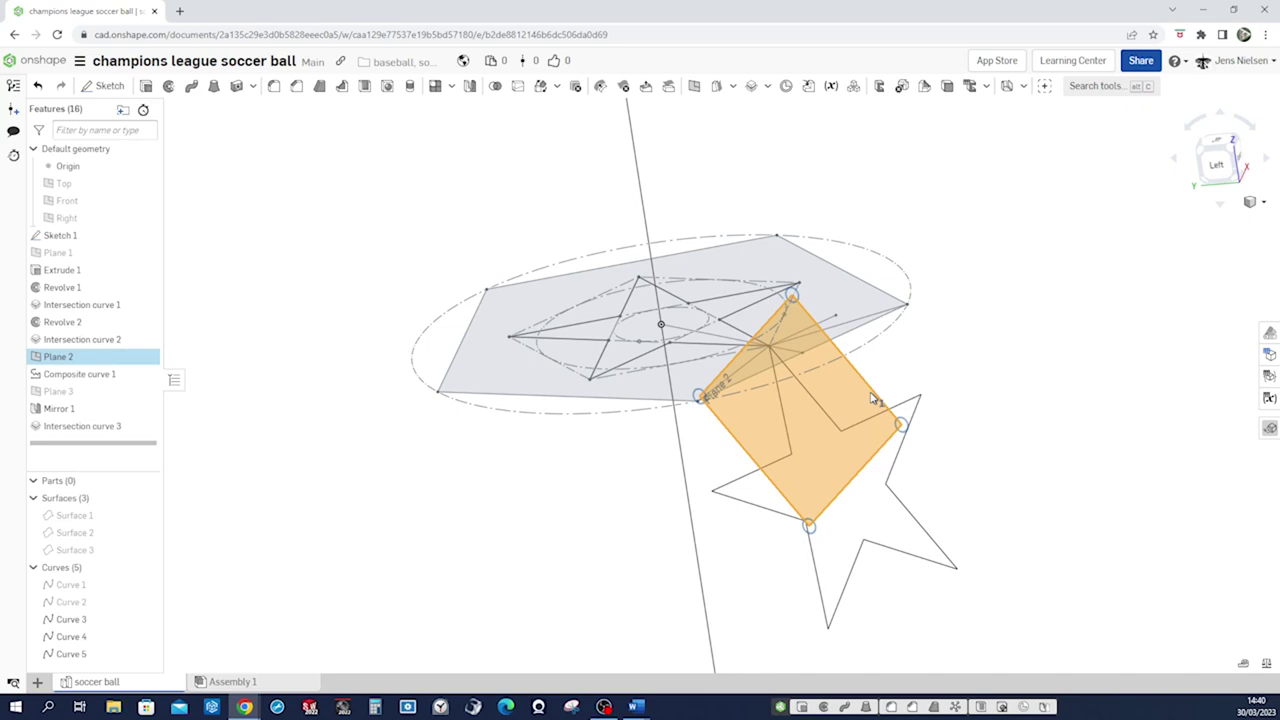
pyautogui.rightClick(873, 398)
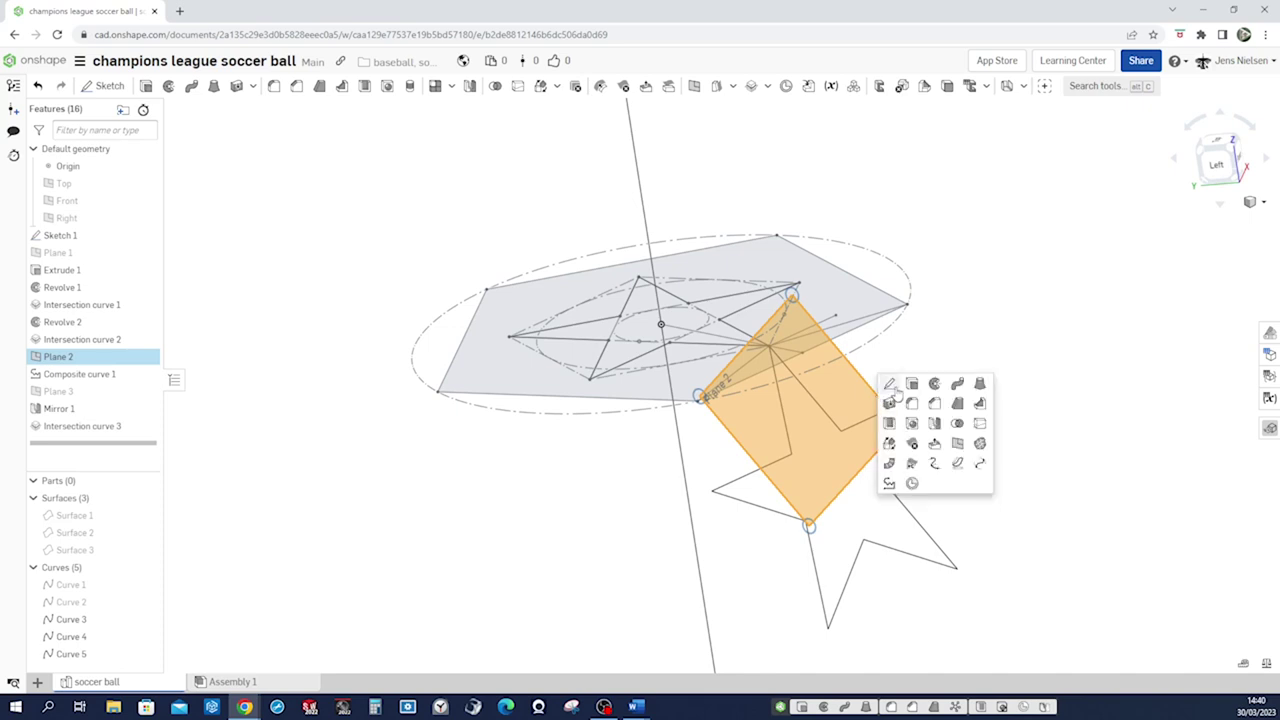
pyautogui.click(893, 384)
# - Begin a 3 point circle on the mirrored star in the Plane 2 sketch
pyautogui.press('c')
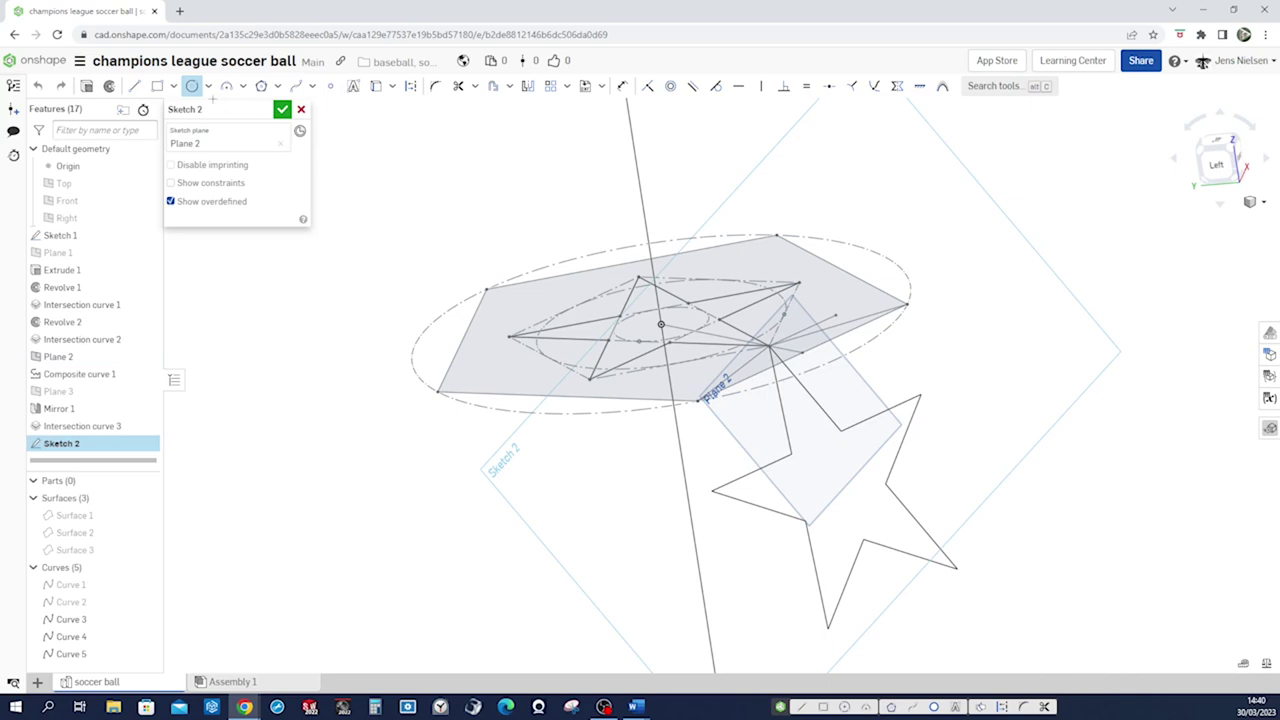
pyautogui.click(208, 86)
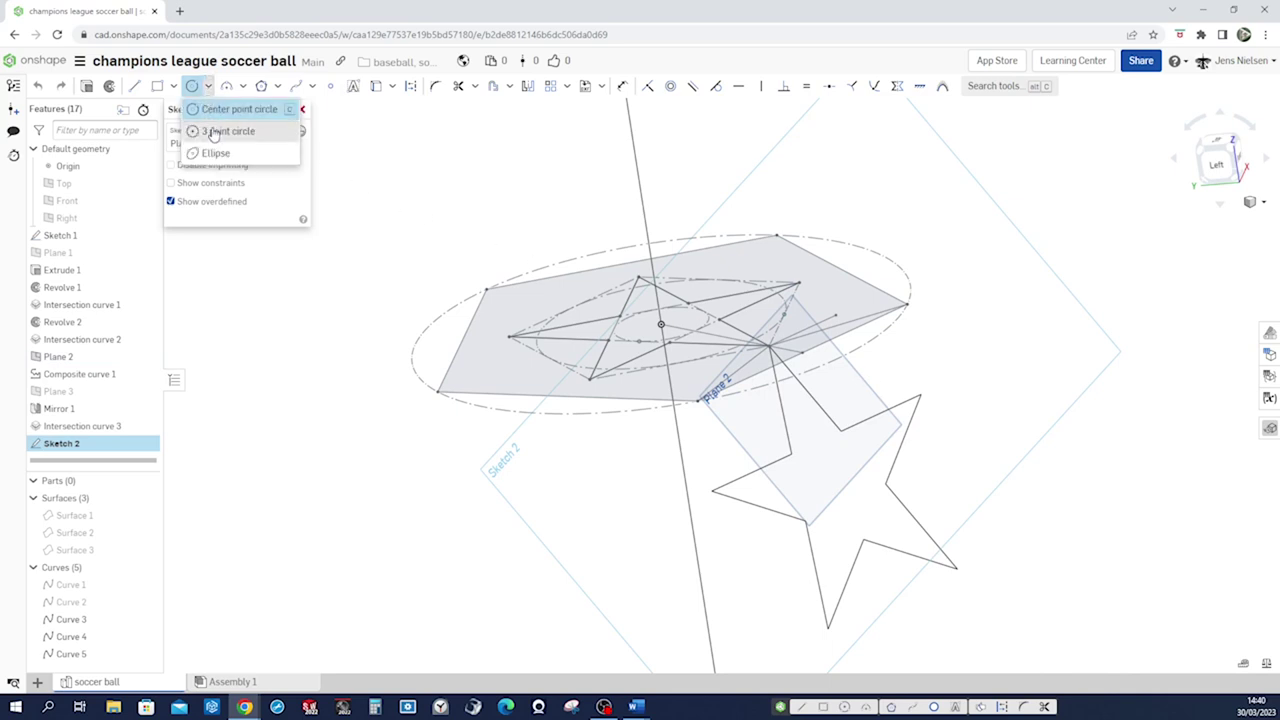
pyautogui.click(213, 132)
pyautogui.scroll(3, 980, 388)
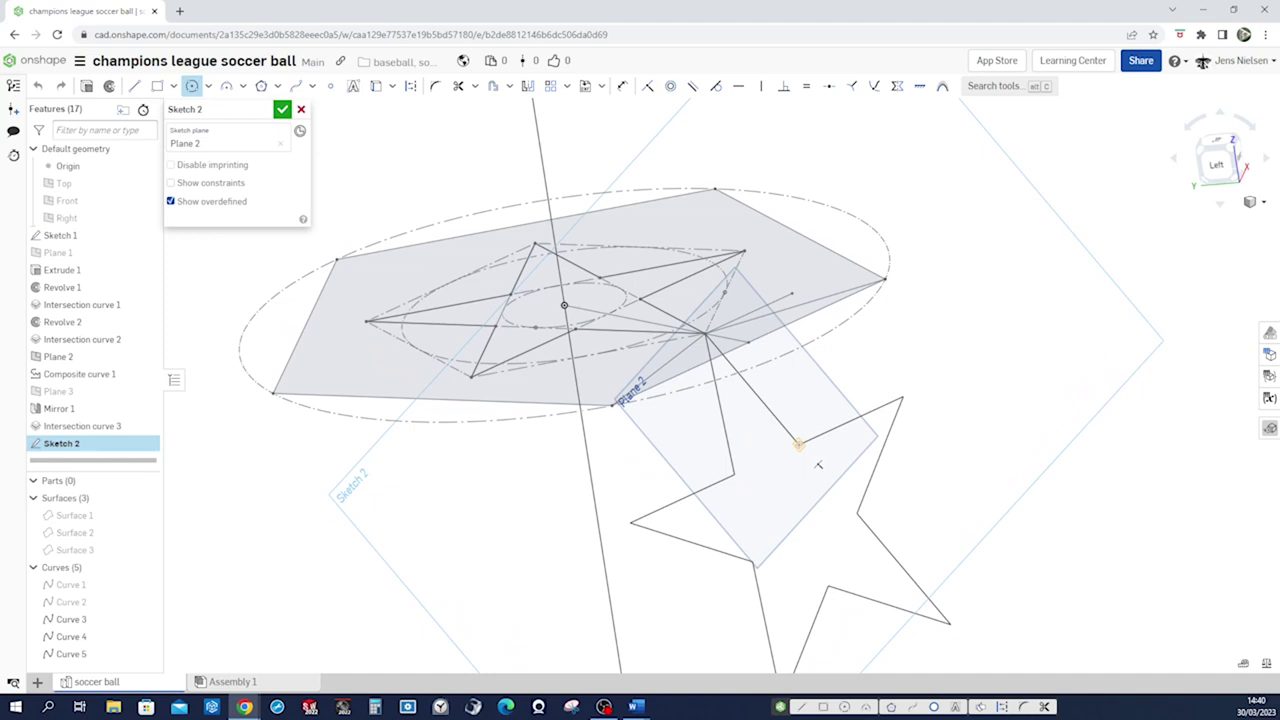
# - Draw a three-point circle through three inner corners of the lower star and finish the sketch
pyautogui.click(798, 445)
pyautogui.click(753, 562)
pyautogui.click(828, 585)
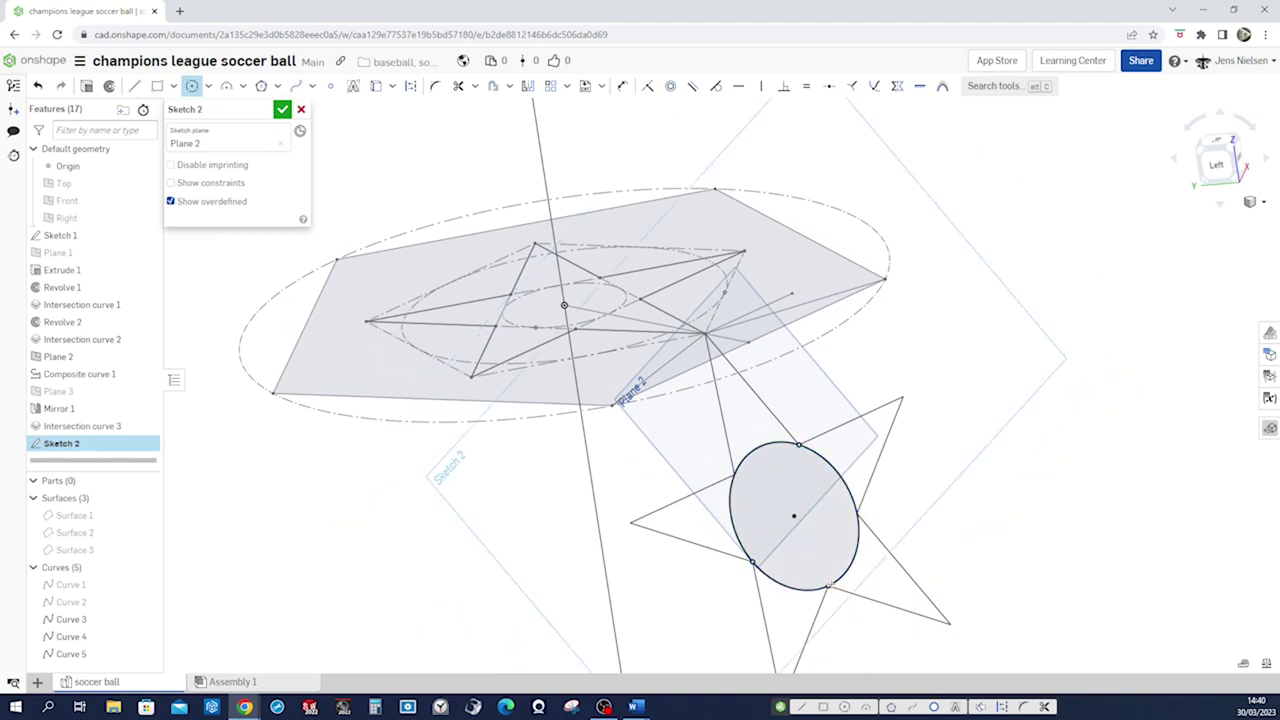
pyautogui.moveTo(855, 619); pyautogui.dragTo(469, 247, button='right')
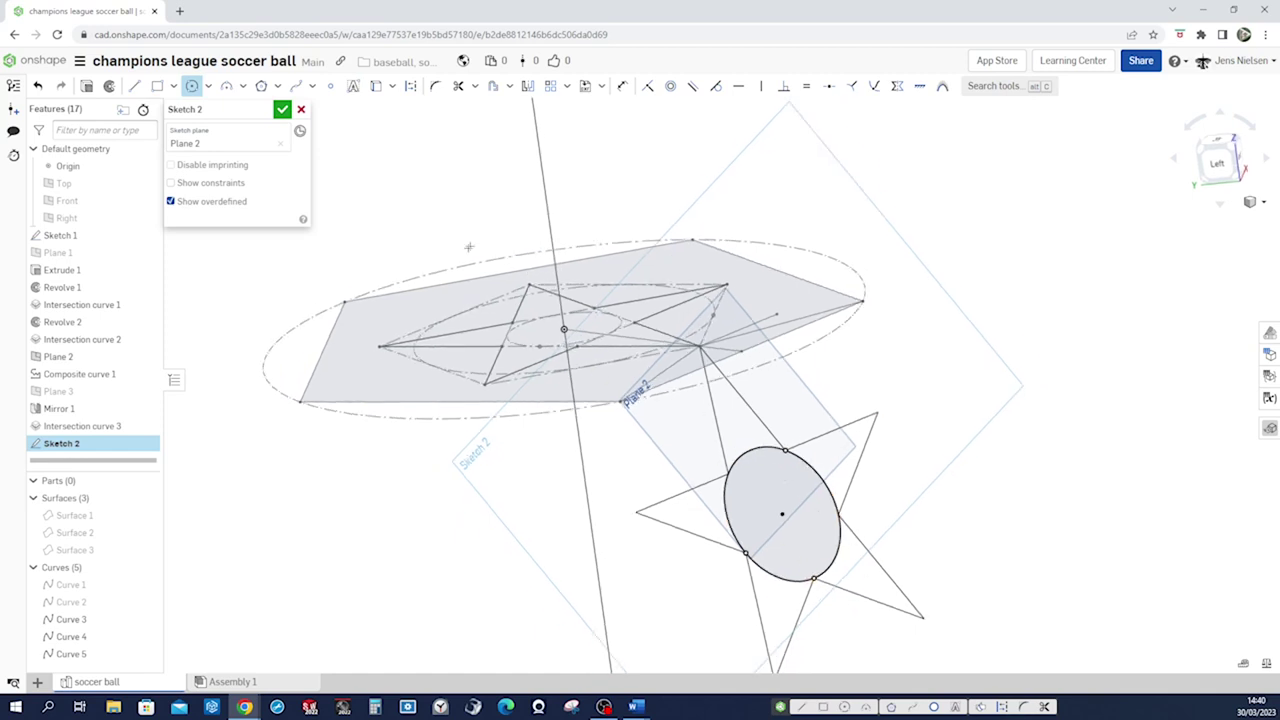
pyautogui.click(283, 112)
# - Start a sketch on Plane 1 and draw a line about 67 long from the circle's centre to the vertical axis
pyautogui.moveTo(1110, 570)
pyautogui.mouseDown(button='right')
pyautogui.moveTo(1100, 531)
pyautogui.moveTo(1096, 547)
pyautogui.mouseUp(button='right')
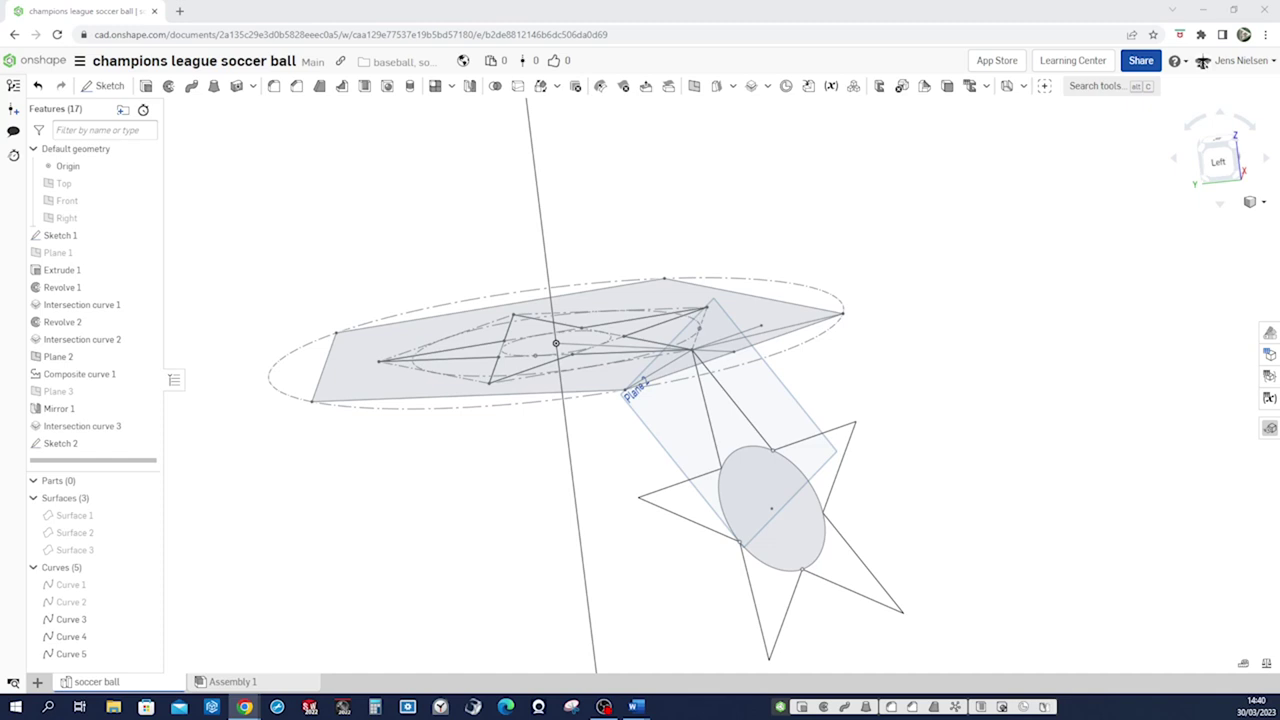
pyautogui.moveTo(908, 500); pyautogui.dragTo(945, 507, button='right')
pyautogui.moveTo(551, 463); pyautogui.dragTo(545, 474, button='right')
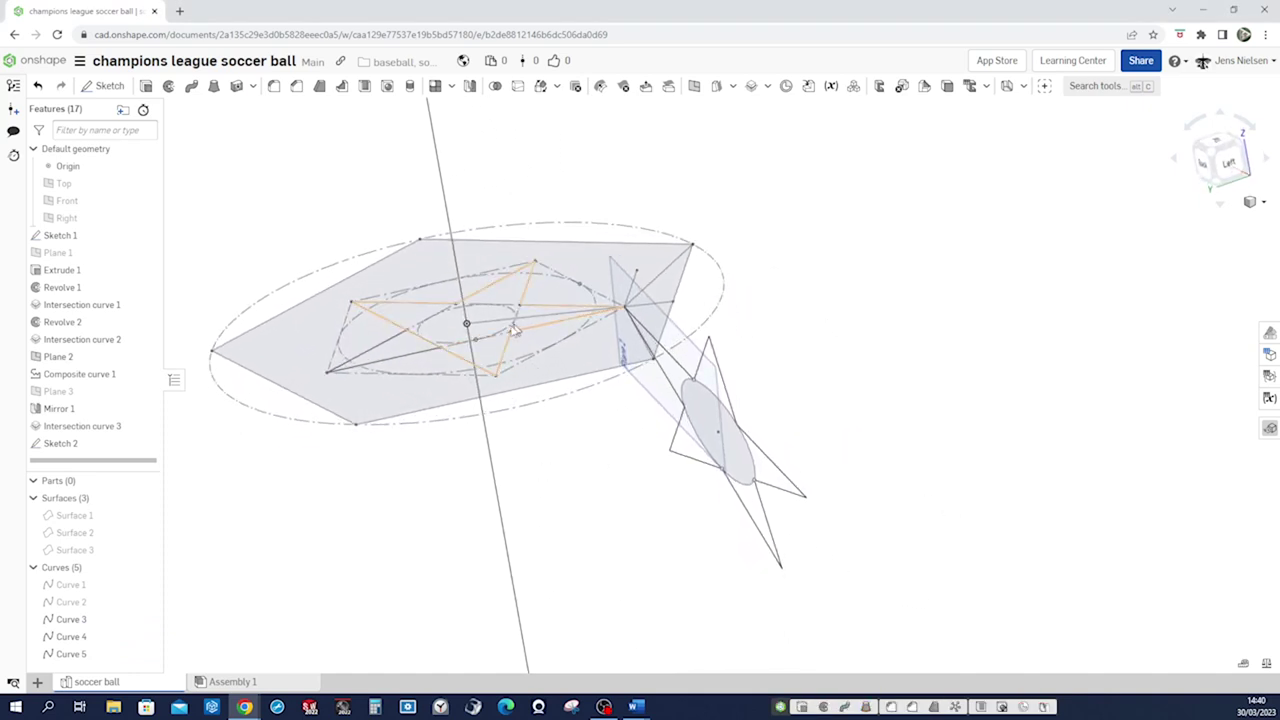
pyautogui.click(94, 258)
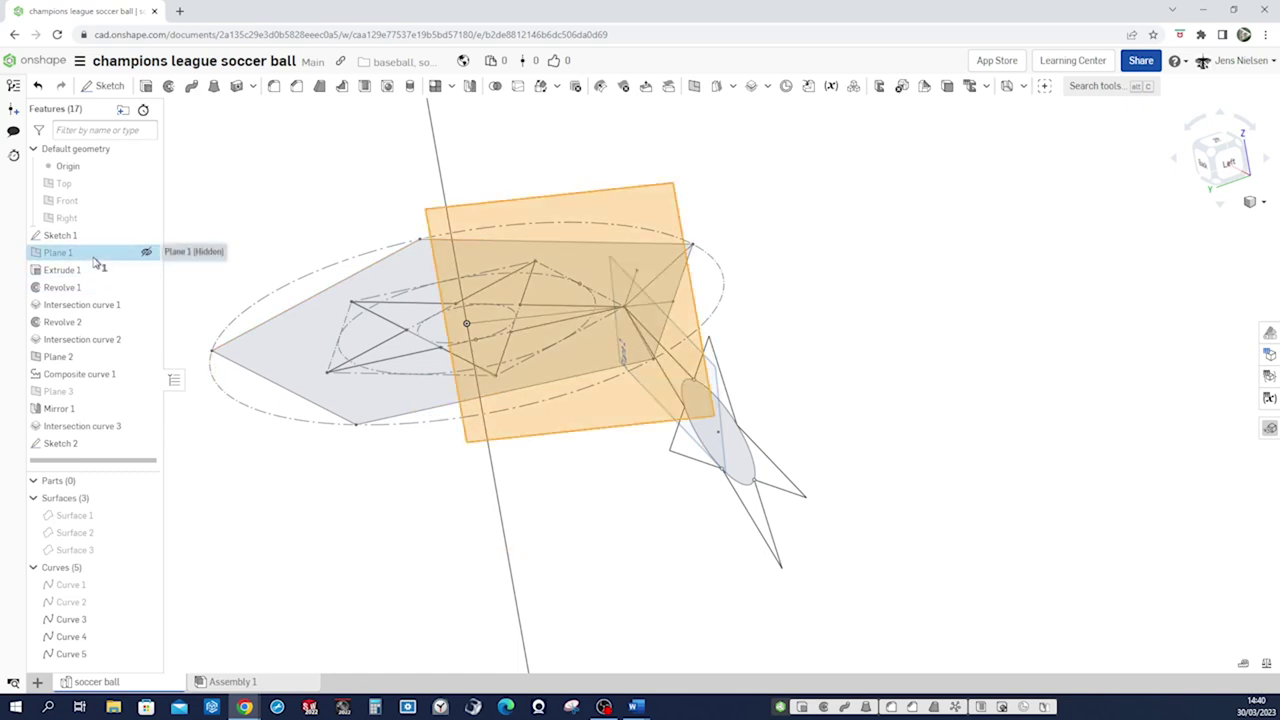
pyautogui.press('s')
pyautogui.click(110, 250)
pyautogui.press('l')
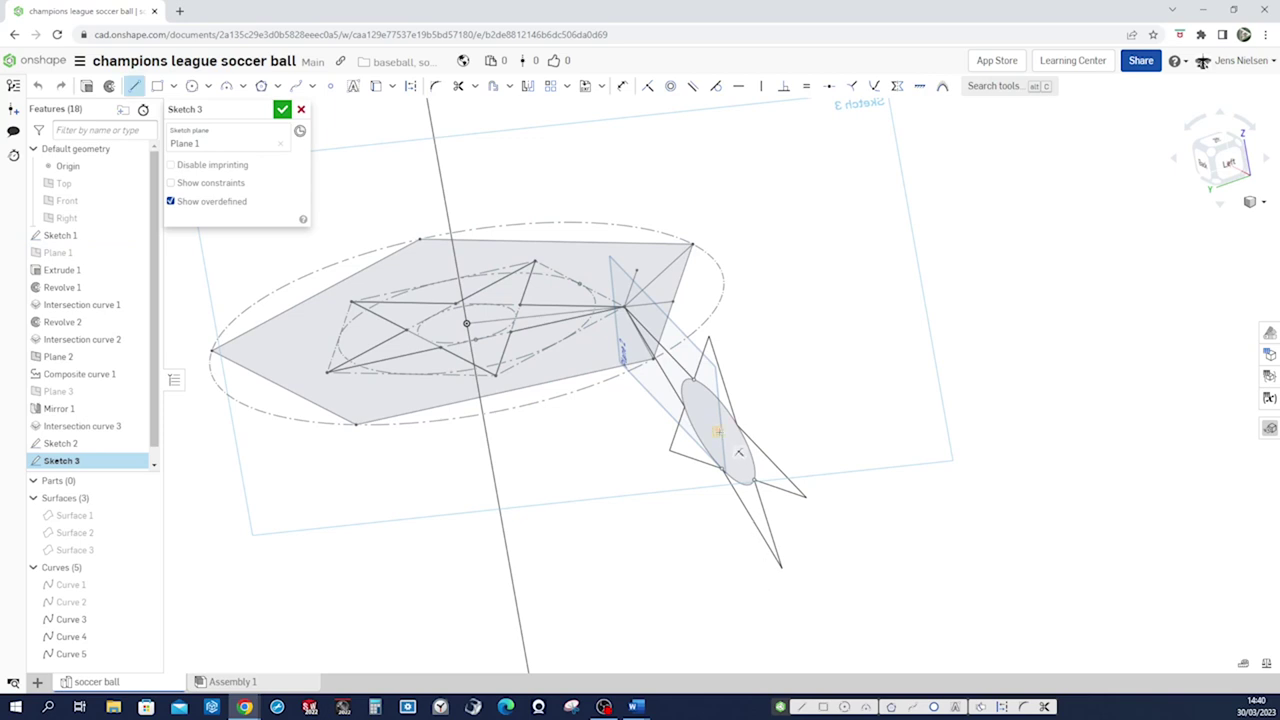
pyautogui.click(717, 432)
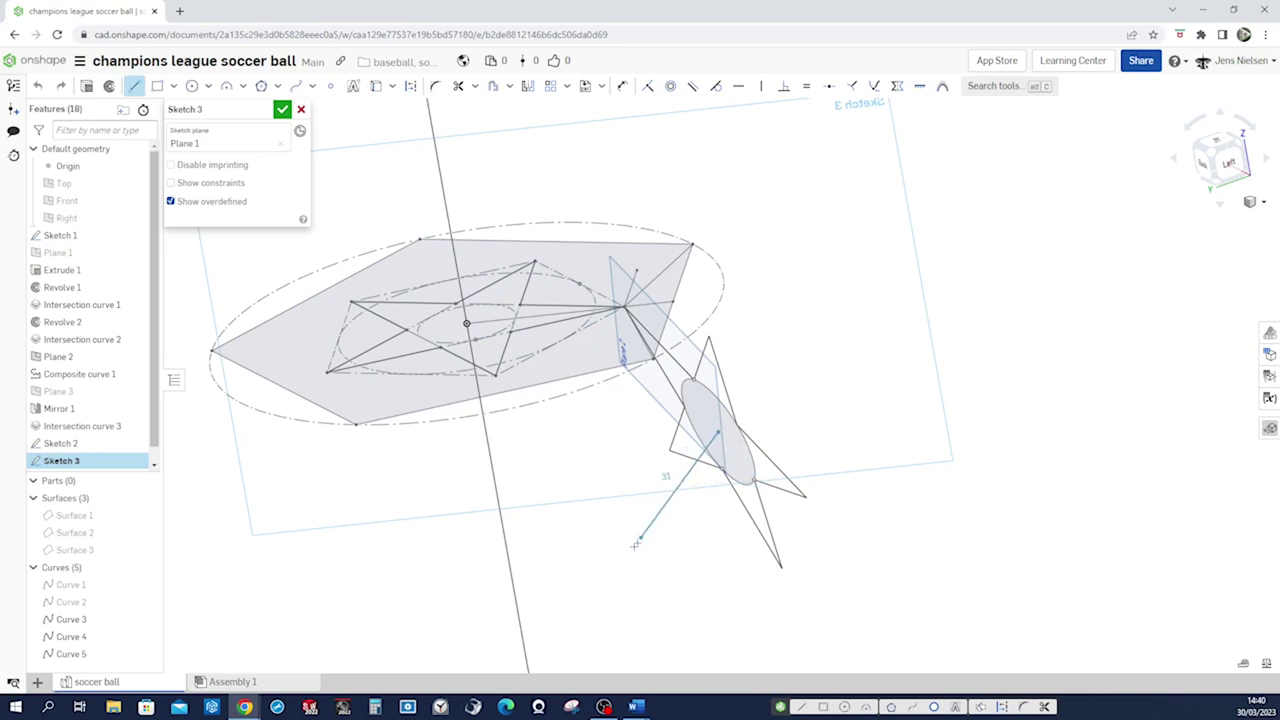
pyautogui.click(519, 613)
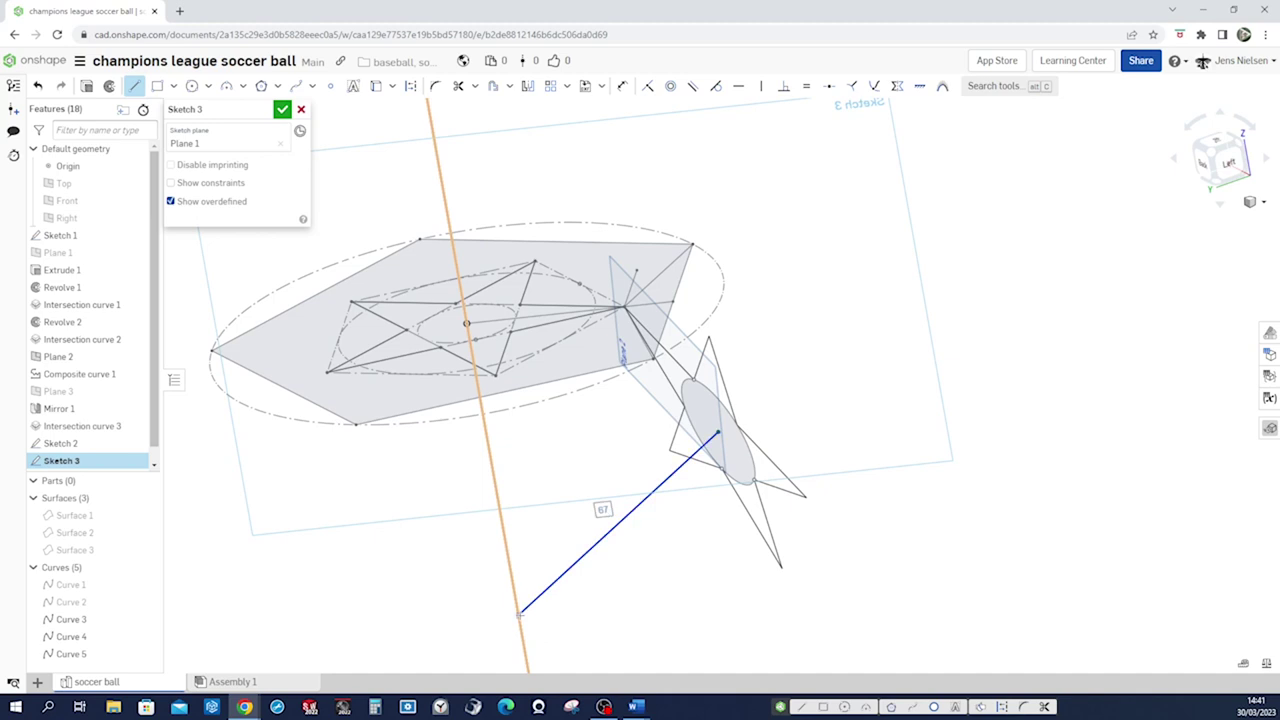
pyautogui.press('Escape')
# - Constrain the line perpendicular to the circle's plane in the lower star and finish the sketch
pyautogui.moveTo(686, 640)
pyautogui.mouseDown(button='right')
pyautogui.moveTo(911, 624)
pyautogui.moveTo(917, 509)
pyautogui.mouseUp(button='right')
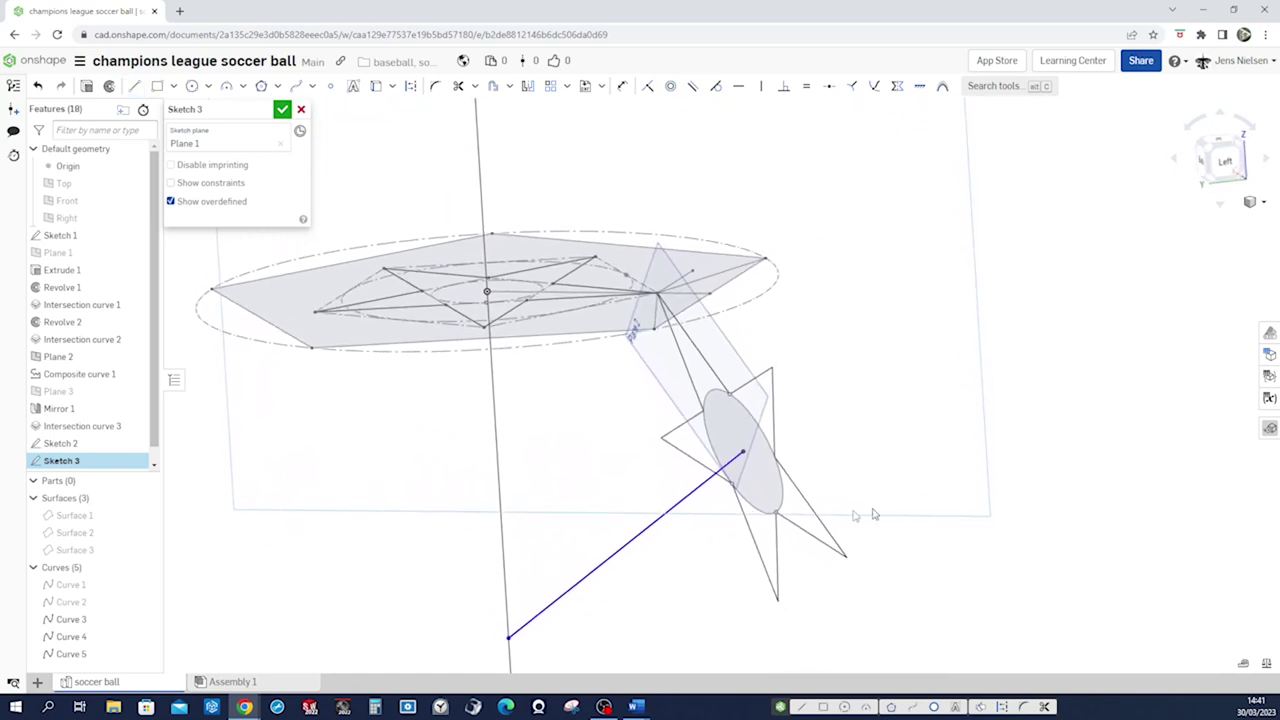
pyautogui.moveTo(837, 457); pyautogui.dragTo(716, 455, button='right')
pyautogui.click(716, 455)
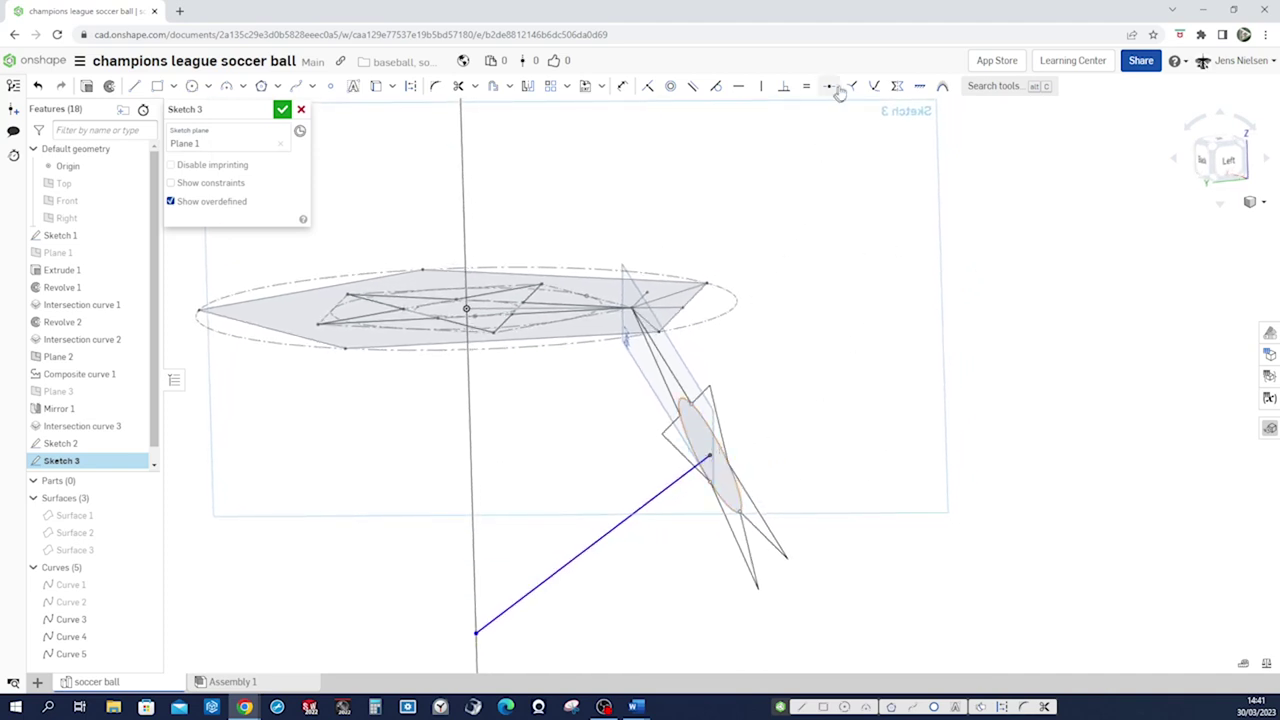
pyautogui.click(785, 88)
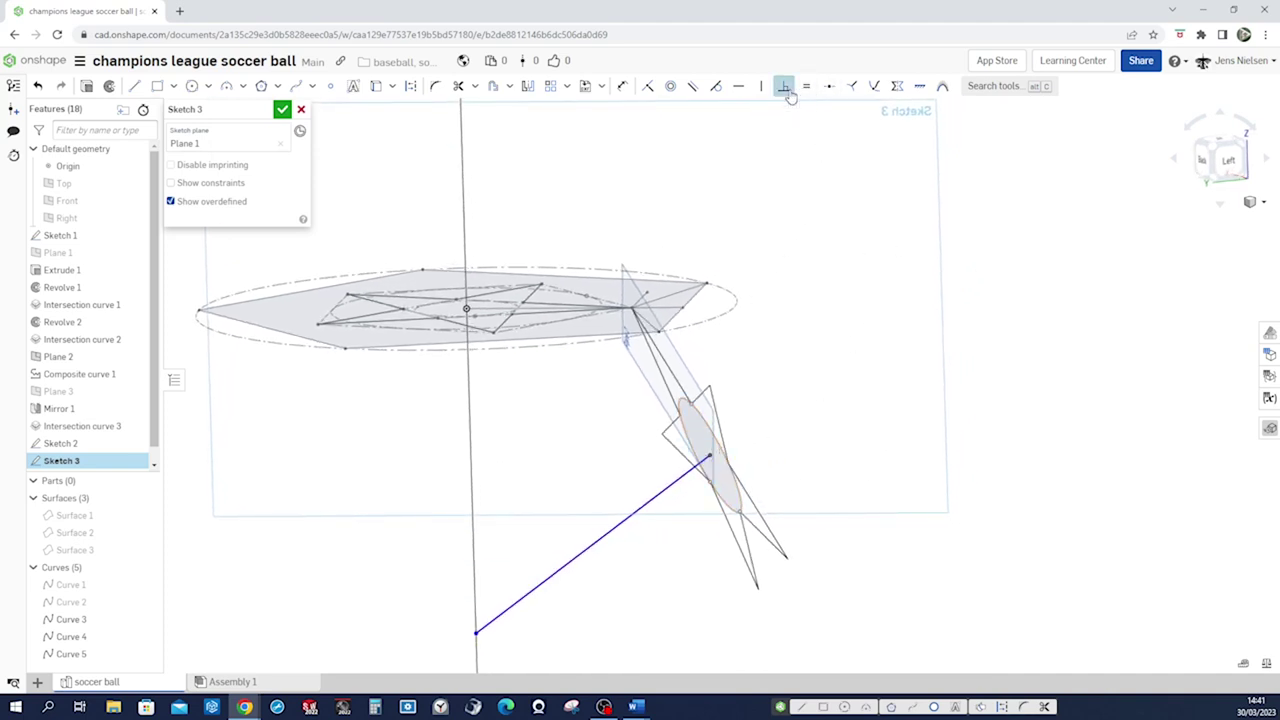
pyautogui.click(664, 494)
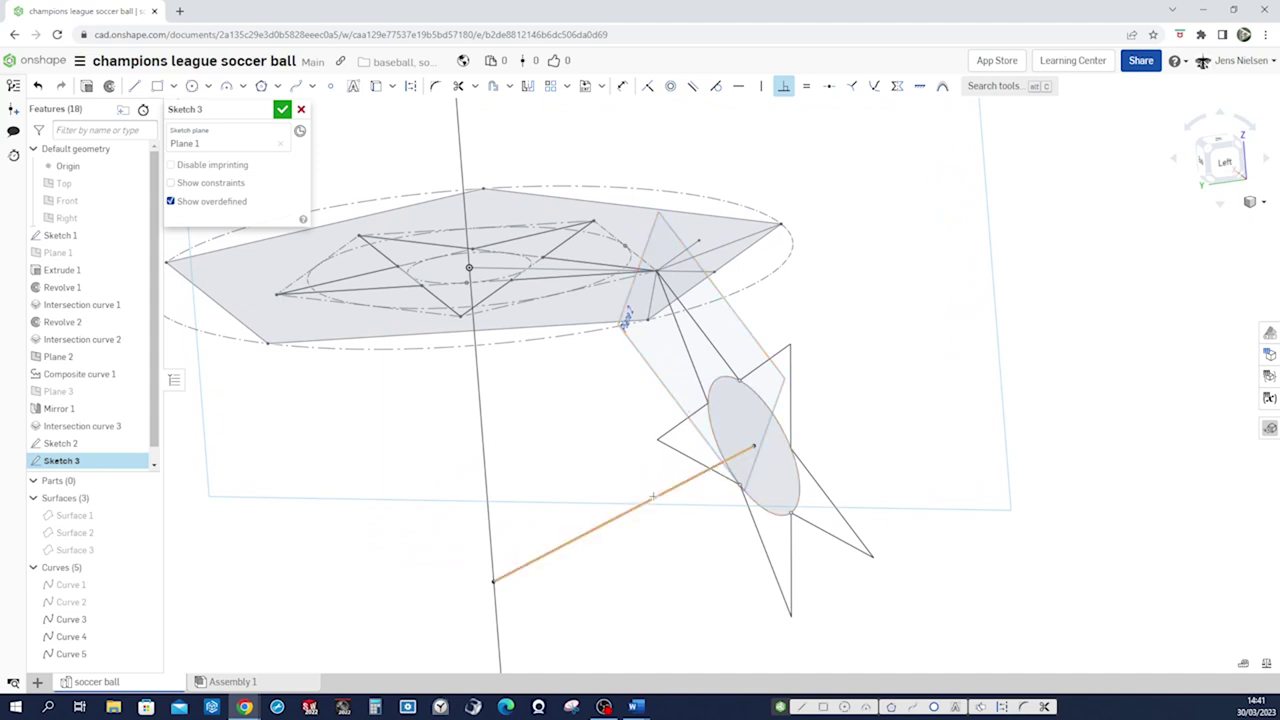
pyautogui.click(283, 110)
# - Hide the visible planes and all sketches in the model
pyautogui.moveTo(951, 329)
pyautogui.mouseDown(button='right')
pyautogui.moveTo(1134, 357)
pyautogui.moveTo(1078, 376)
pyautogui.mouseUp(button='right')
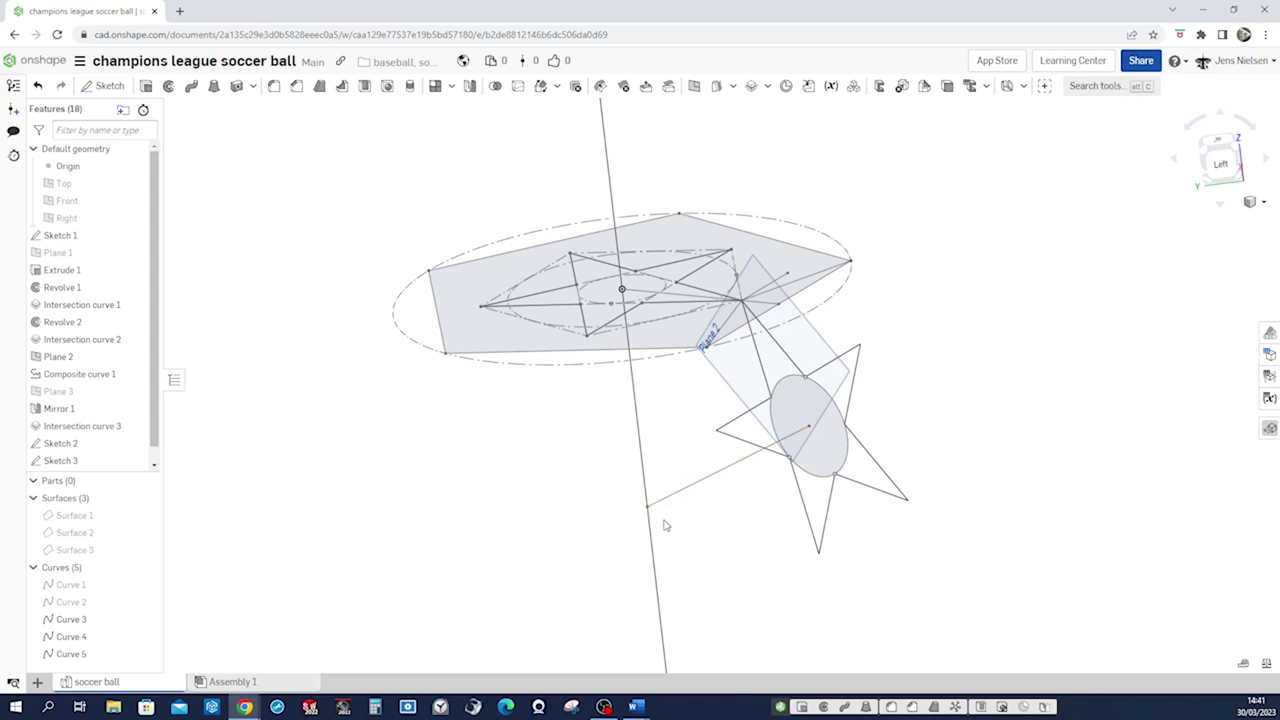
pyautogui.moveTo(664, 521); pyautogui.dragTo(666, 518, button='right')
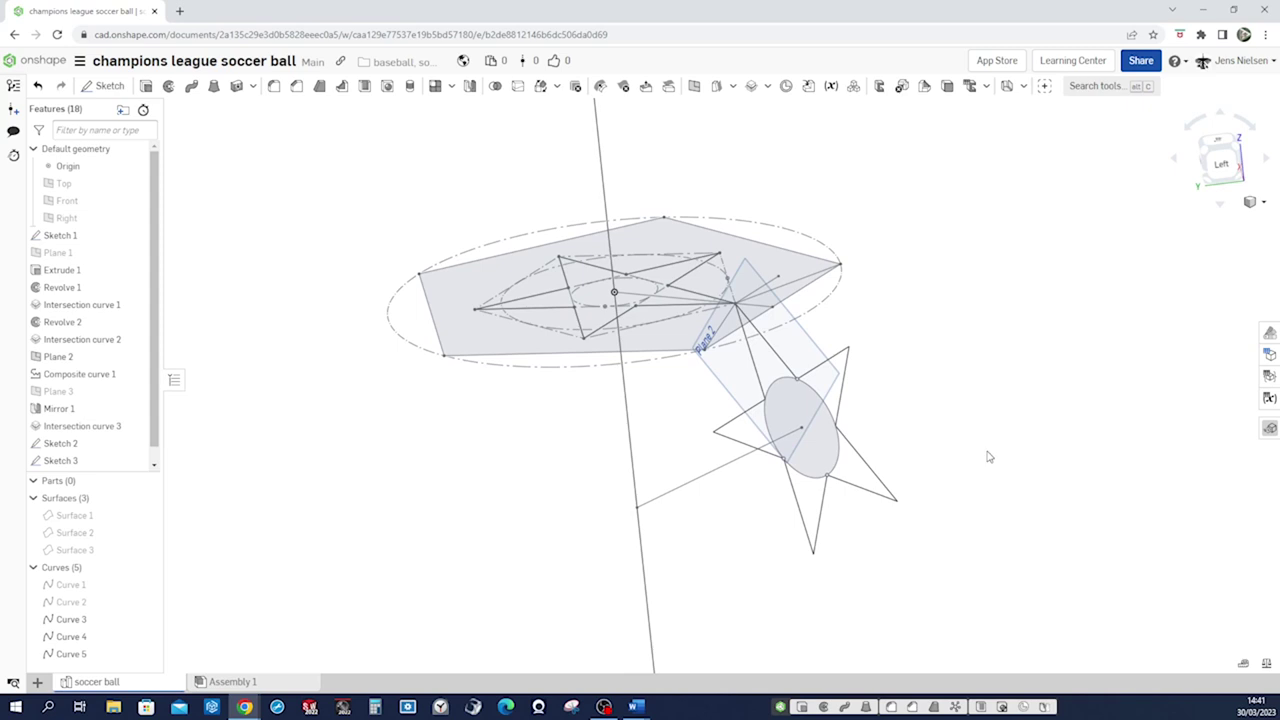
pyautogui.press('p')
pyautogui.press('p')
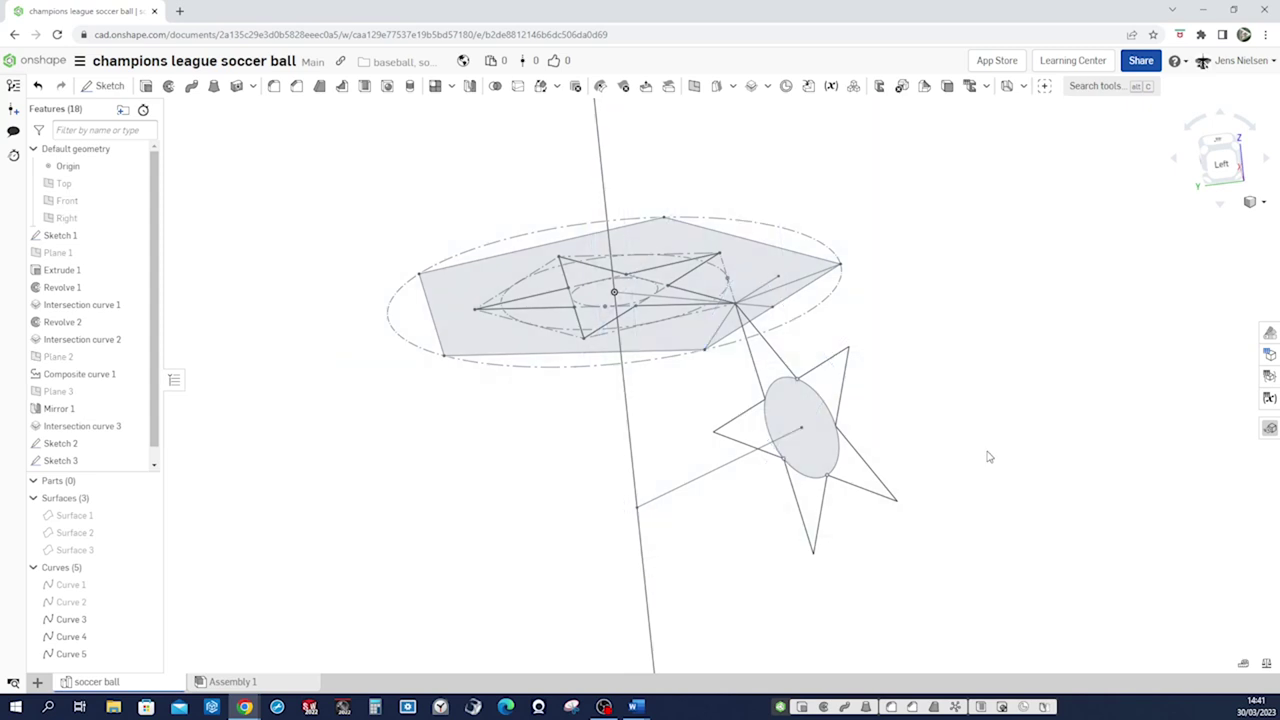
pyautogui.rightClick(818, 305)
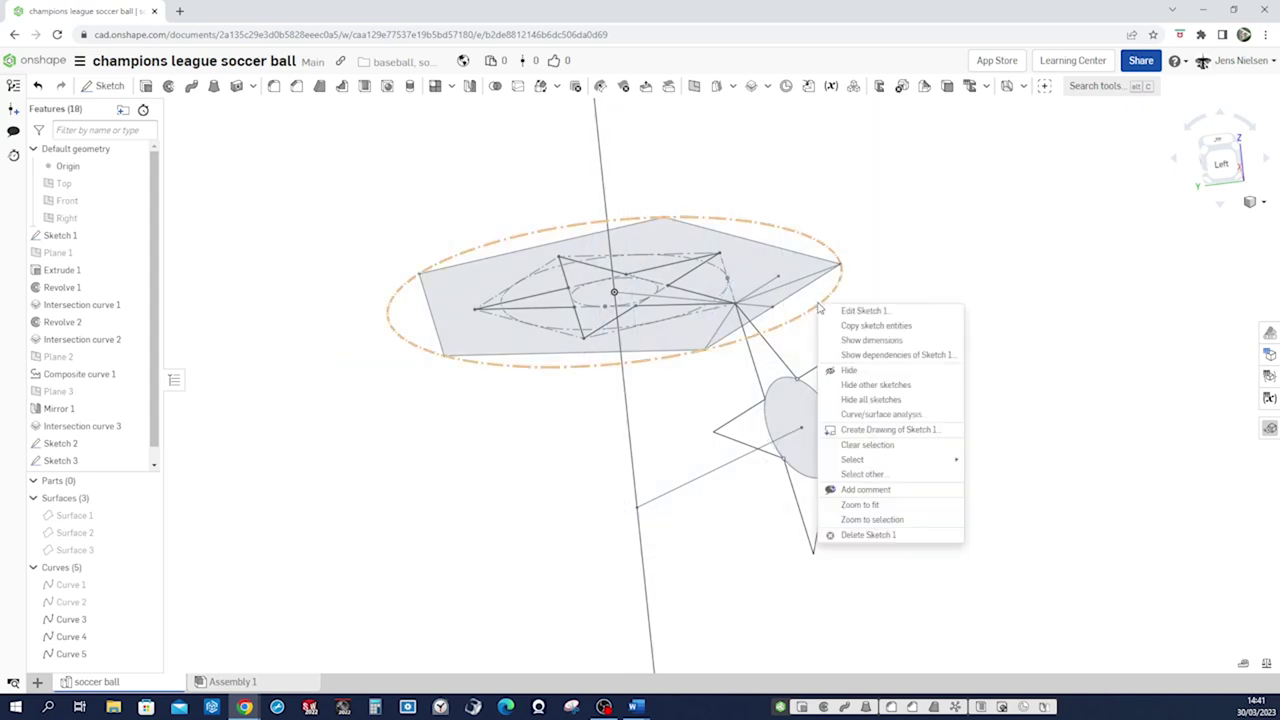
pyautogui.click(881, 402)
# - Show Sketch 3 again, which holds the line from the lower star's centre to the axis
pyautogui.press('Left')
pyautogui.press('Left')
pyautogui.press('Left')
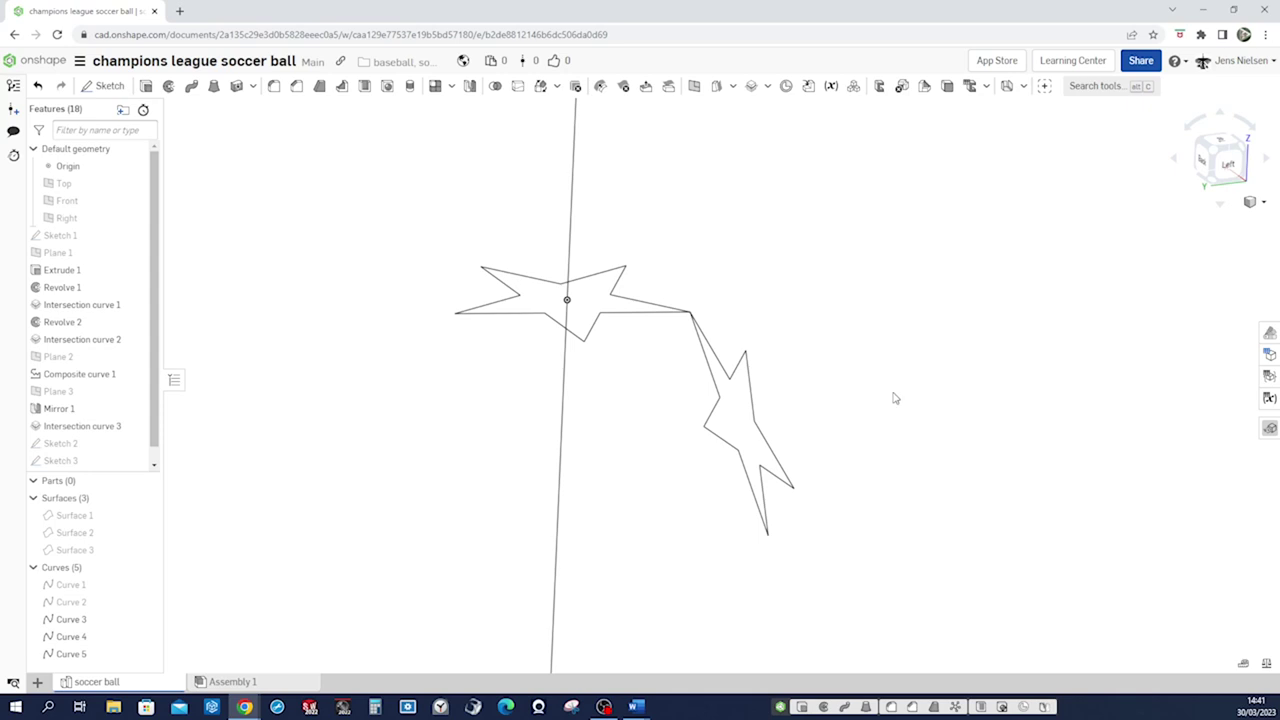
pyautogui.scroll(-1, 148, 462)
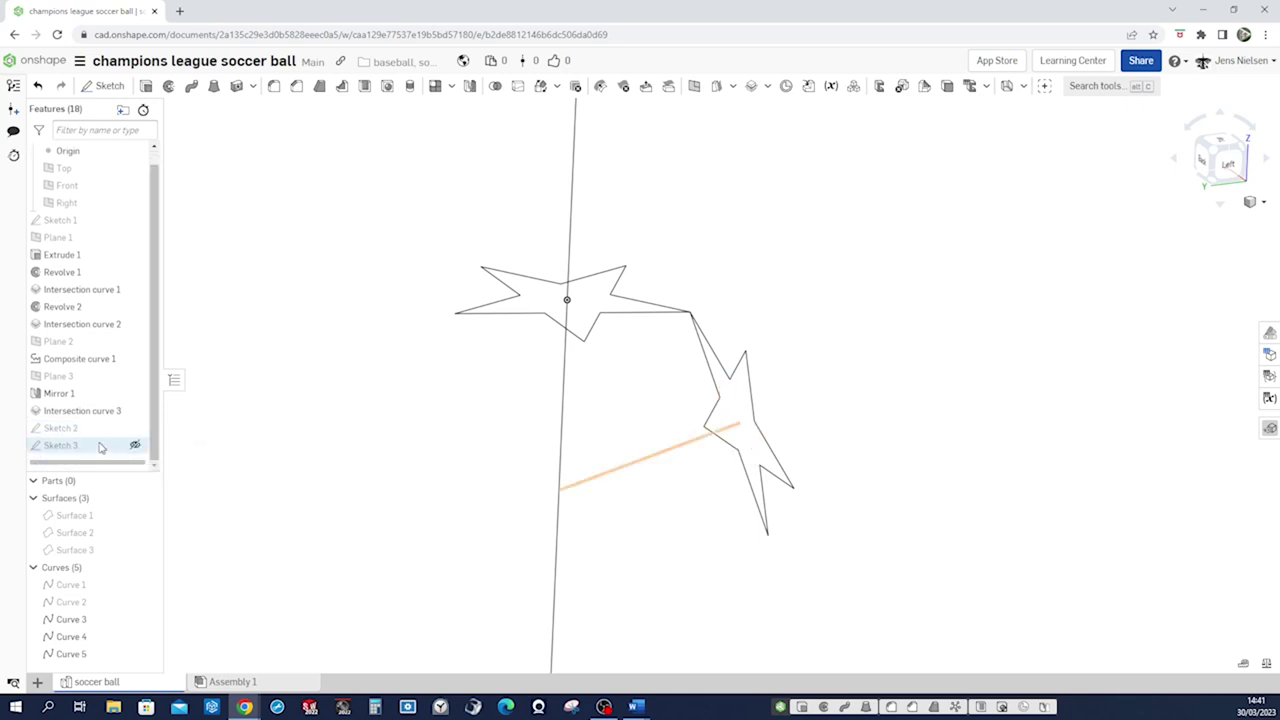
pyautogui.click(135, 445)
pyautogui.press('Left')
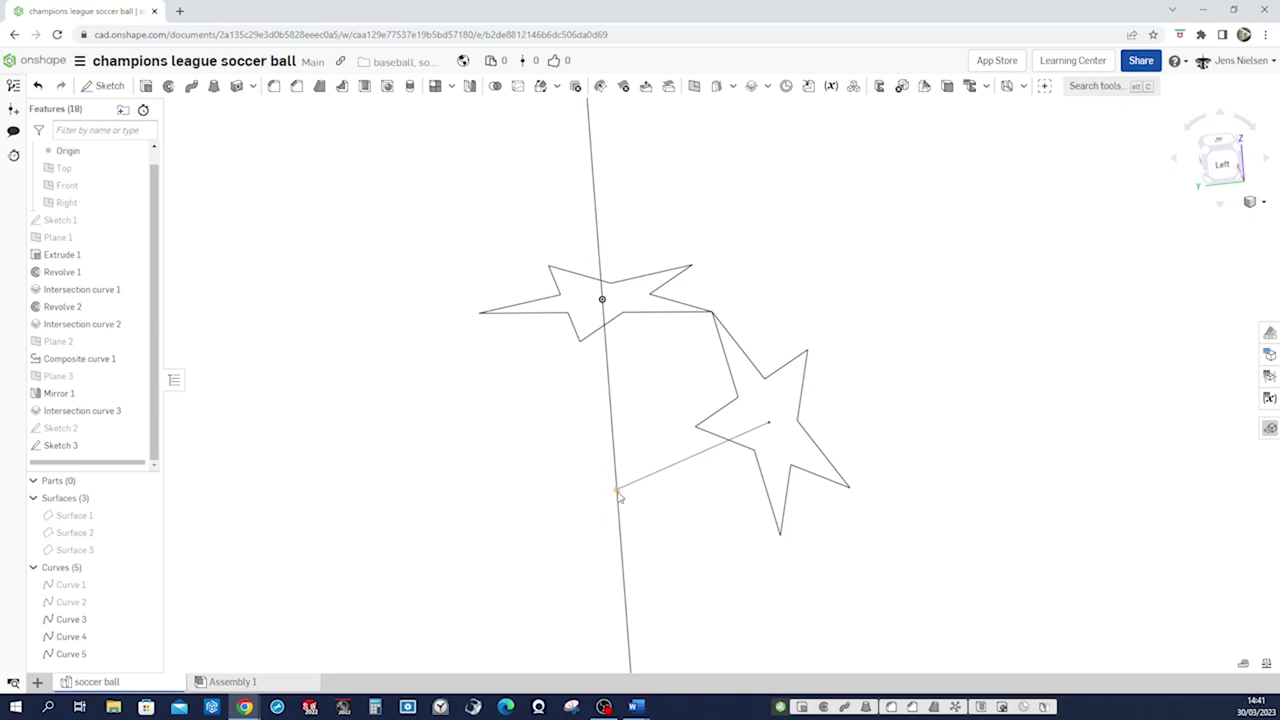
# - Create a Plane point plane parallel to the Top plane through the sketched line's endpoint on the vertical axis
pyautogui.click(617, 491)
pyautogui.click(694, 87)
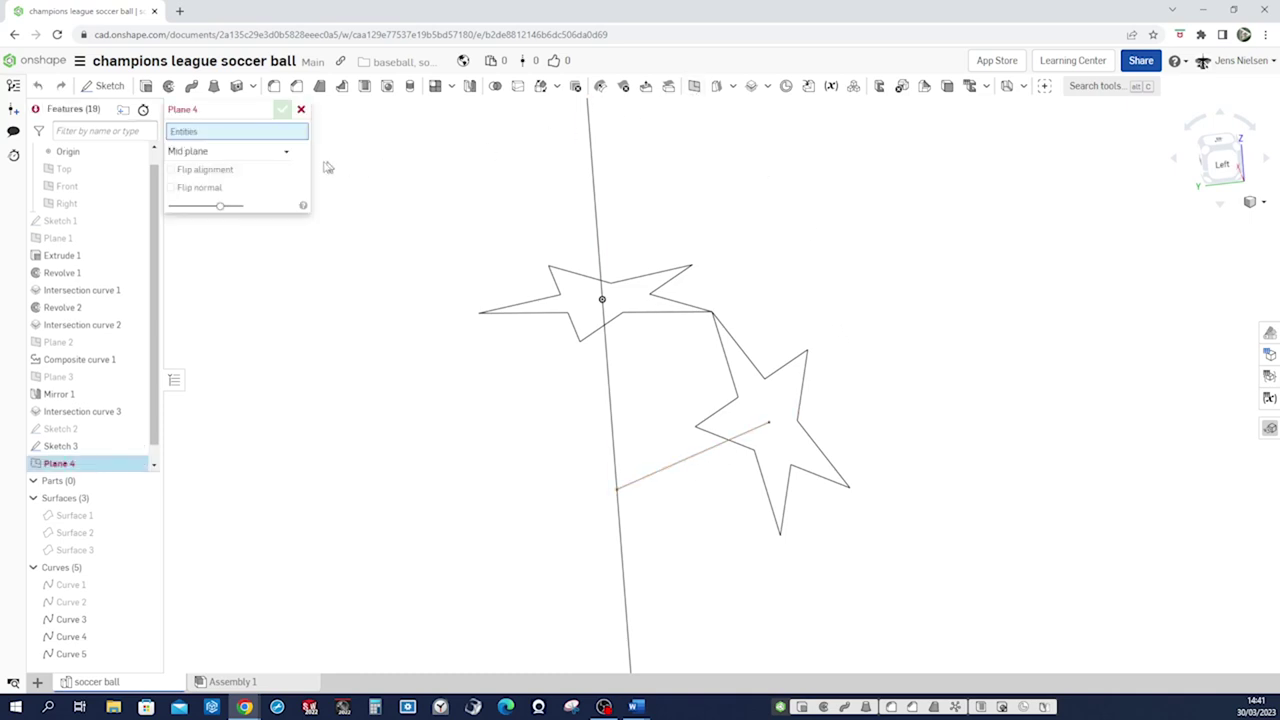
pyautogui.click(286, 156)
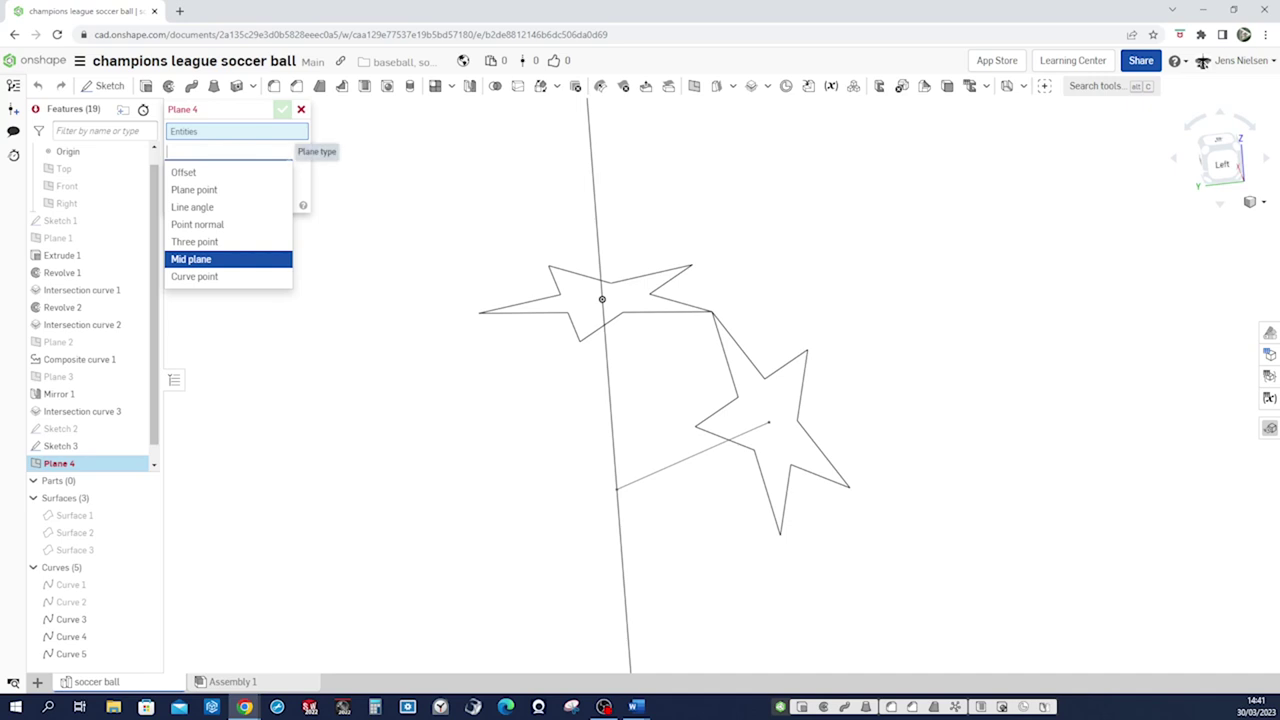
pyautogui.click(215, 192)
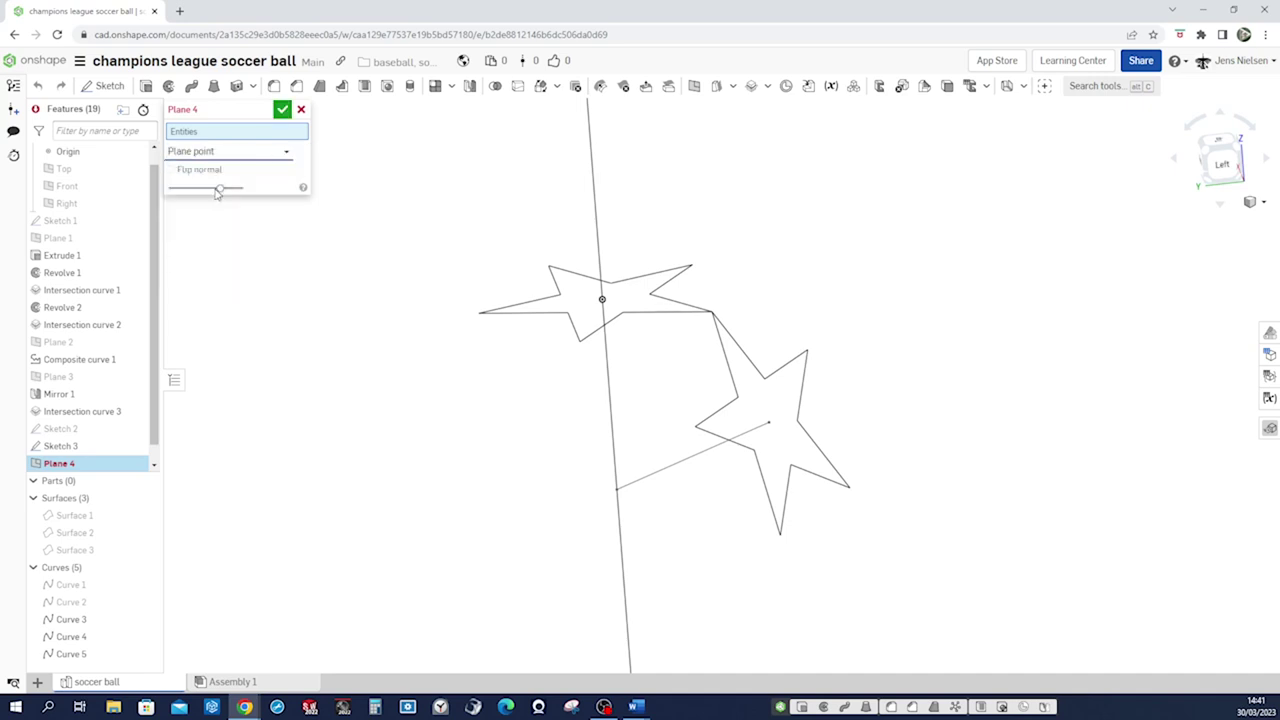
pyautogui.click(618, 491)
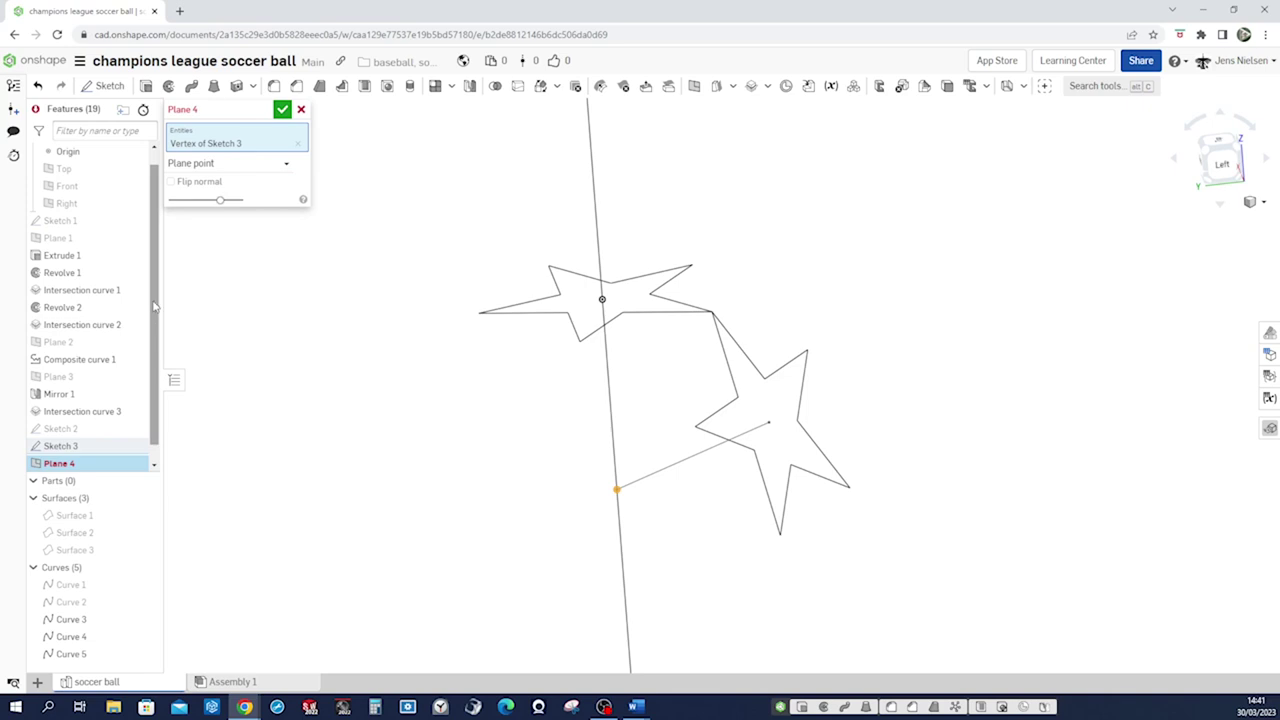
pyautogui.moveTo(157, 306); pyautogui.dragTo(158, 268)
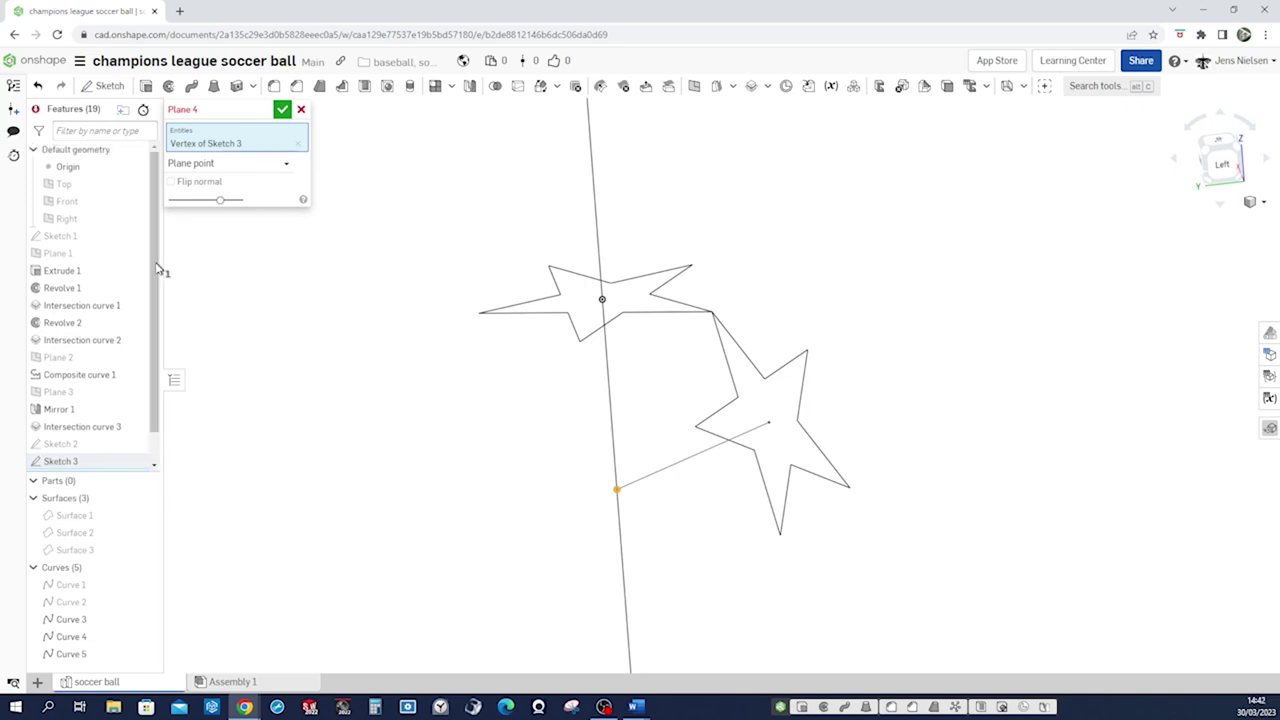
pyautogui.click(85, 187)
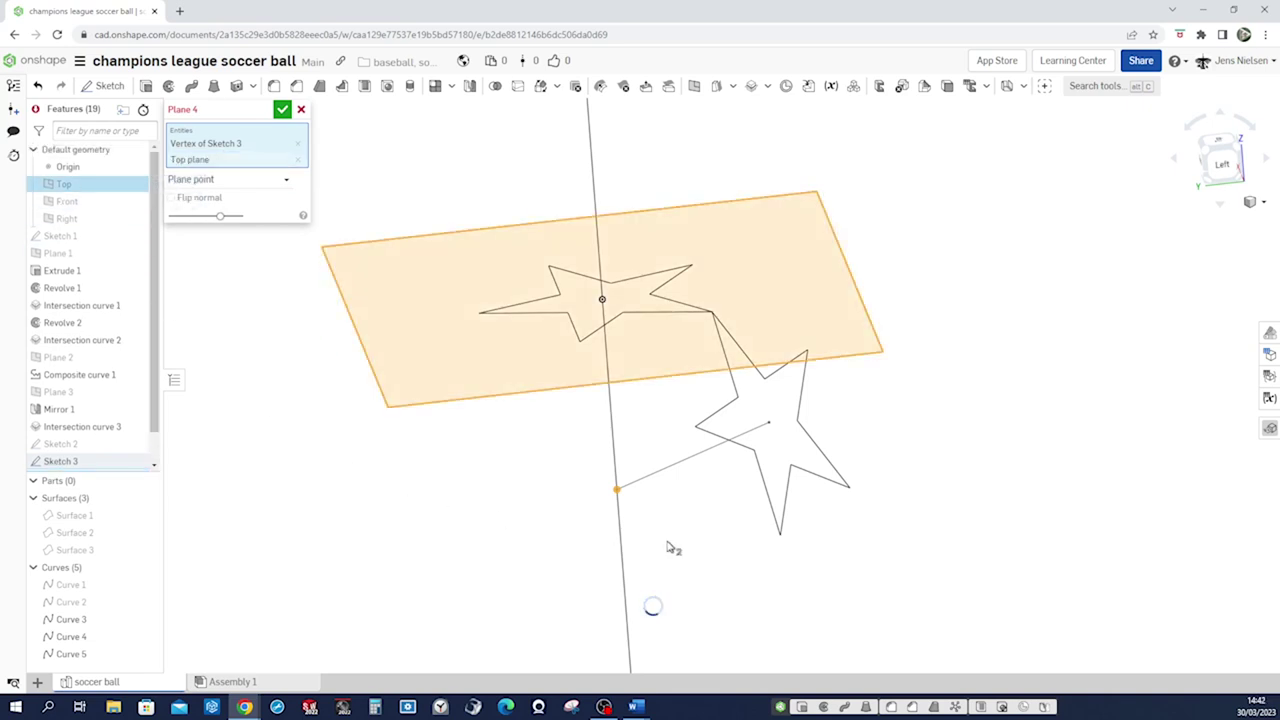
pyautogui.moveTo(671, 546); pyautogui.dragTo(497, 366, button='right')
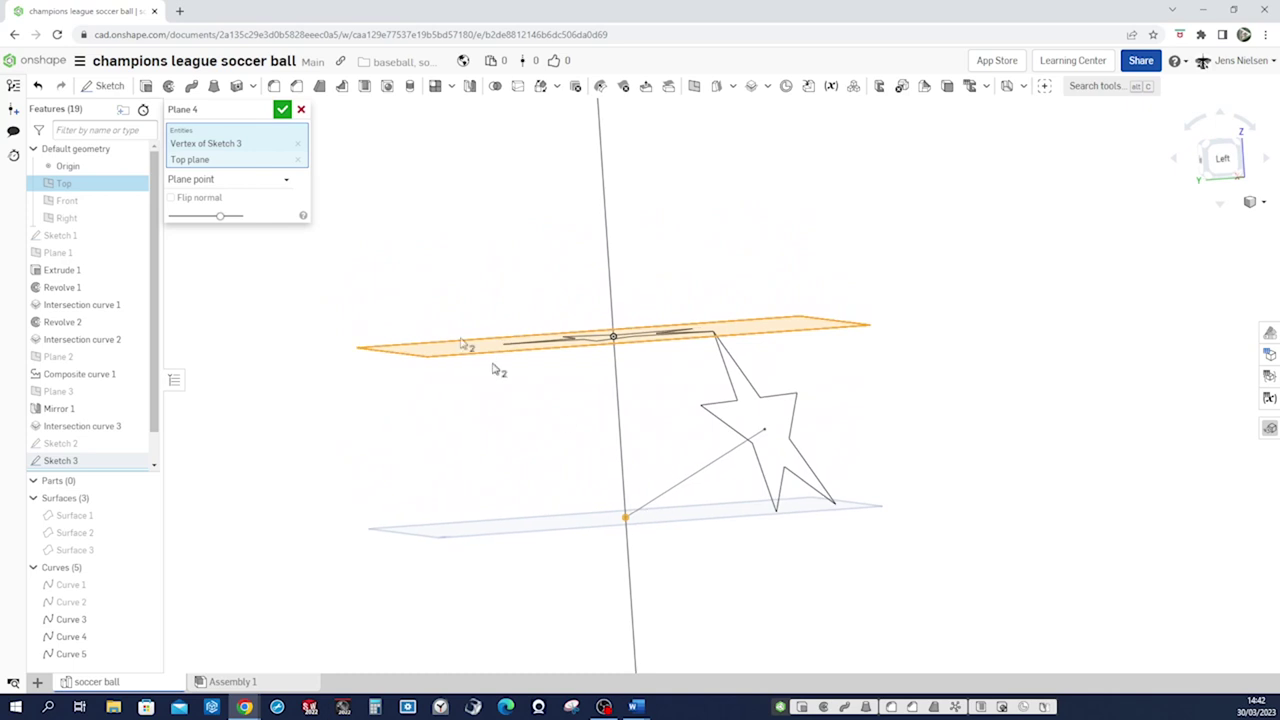
pyautogui.click(283, 109)
# - Start a sketch on Plane 4 and draw a roughly semicircular centre-point arc centred on the line's endpoint on the axis
pyautogui.moveTo(631, 364); pyautogui.dragTo(1079, 483, button='right')
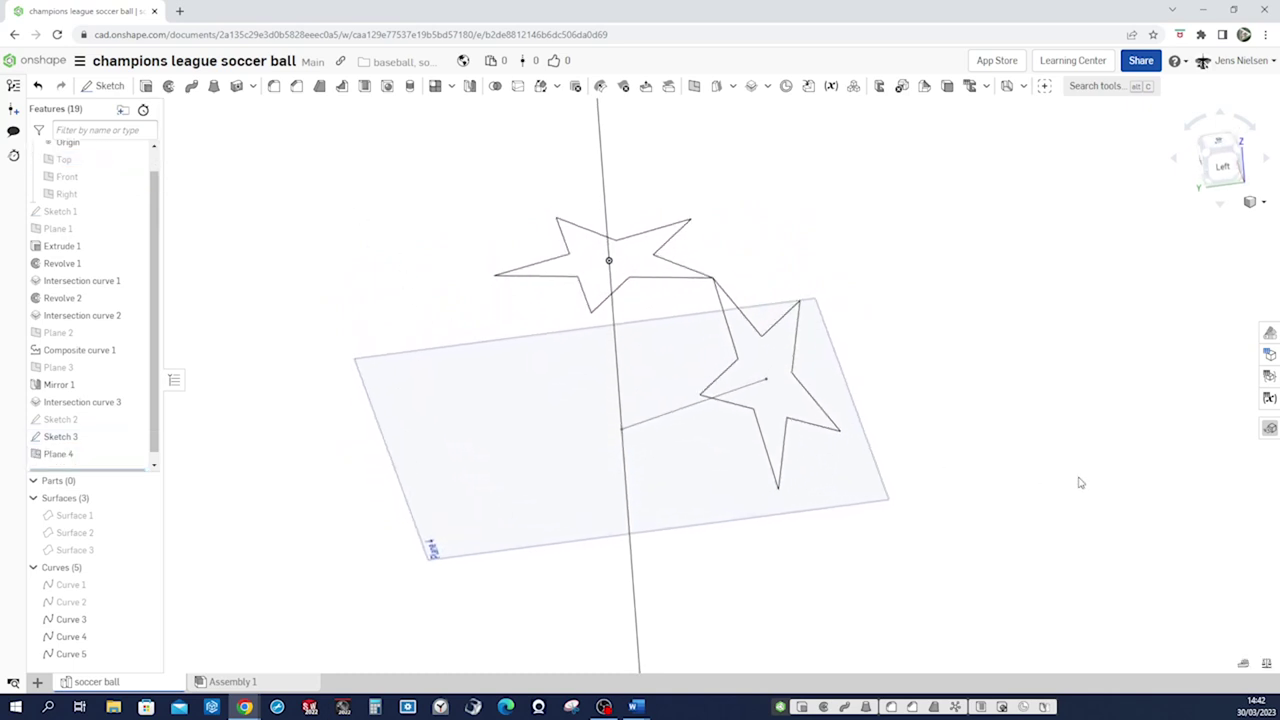
pyautogui.press('s')
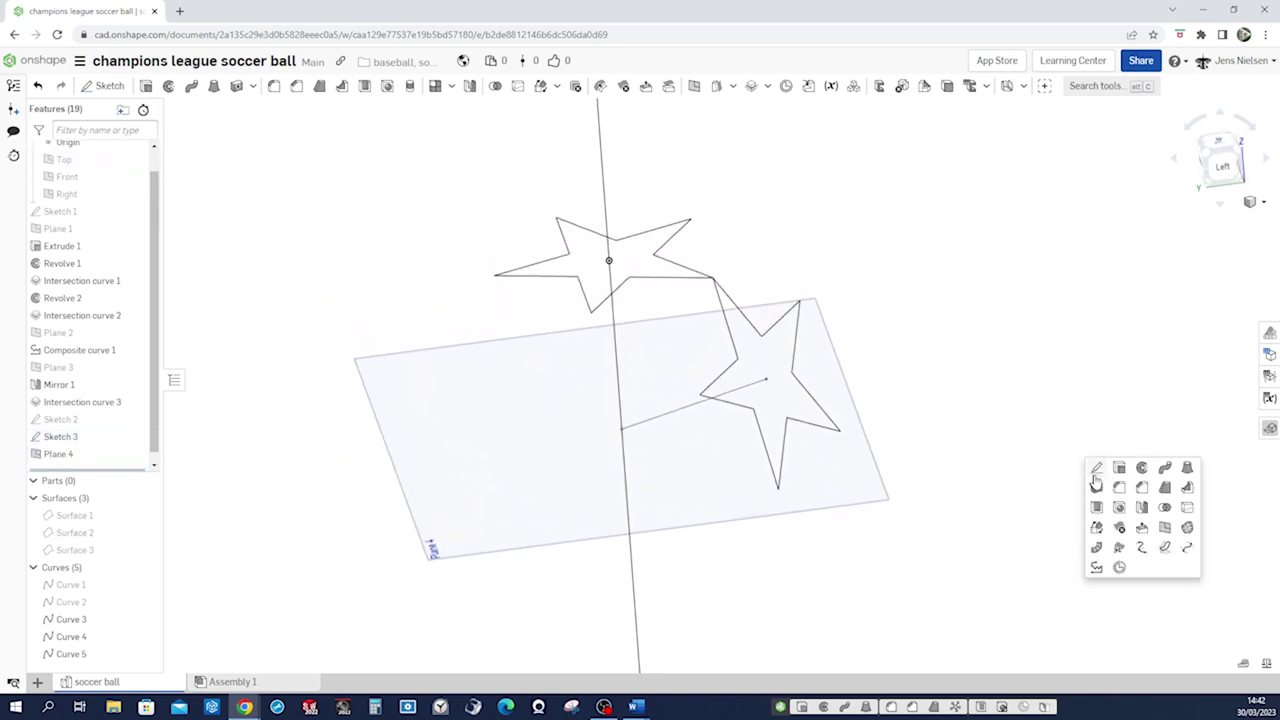
pyautogui.click(1096, 467)
pyautogui.click(830, 510)
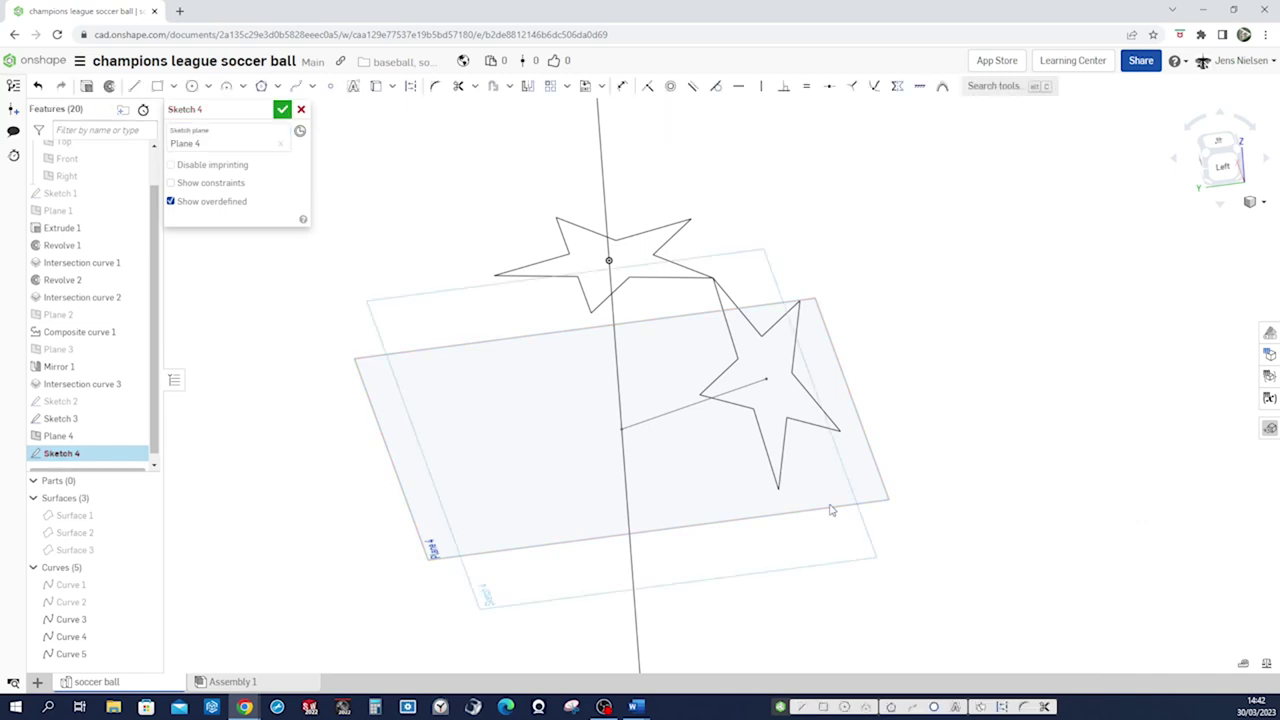
pyautogui.press('s')
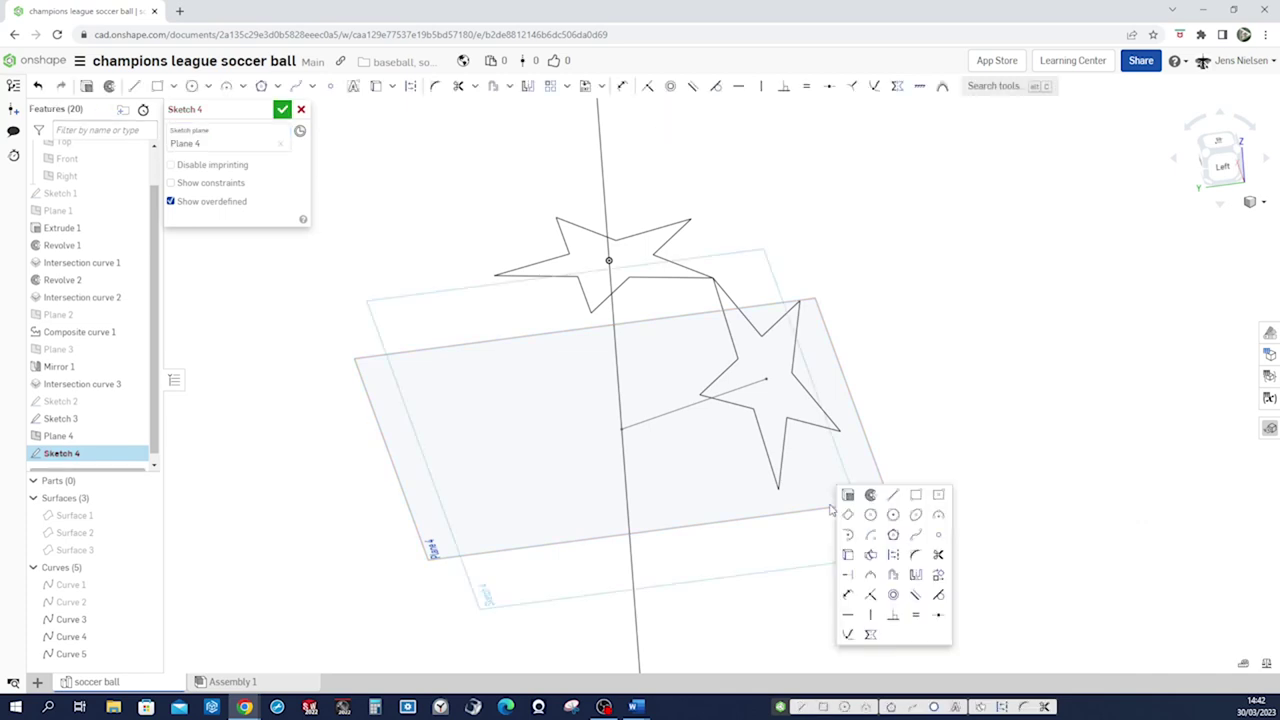
pyautogui.click(872, 536)
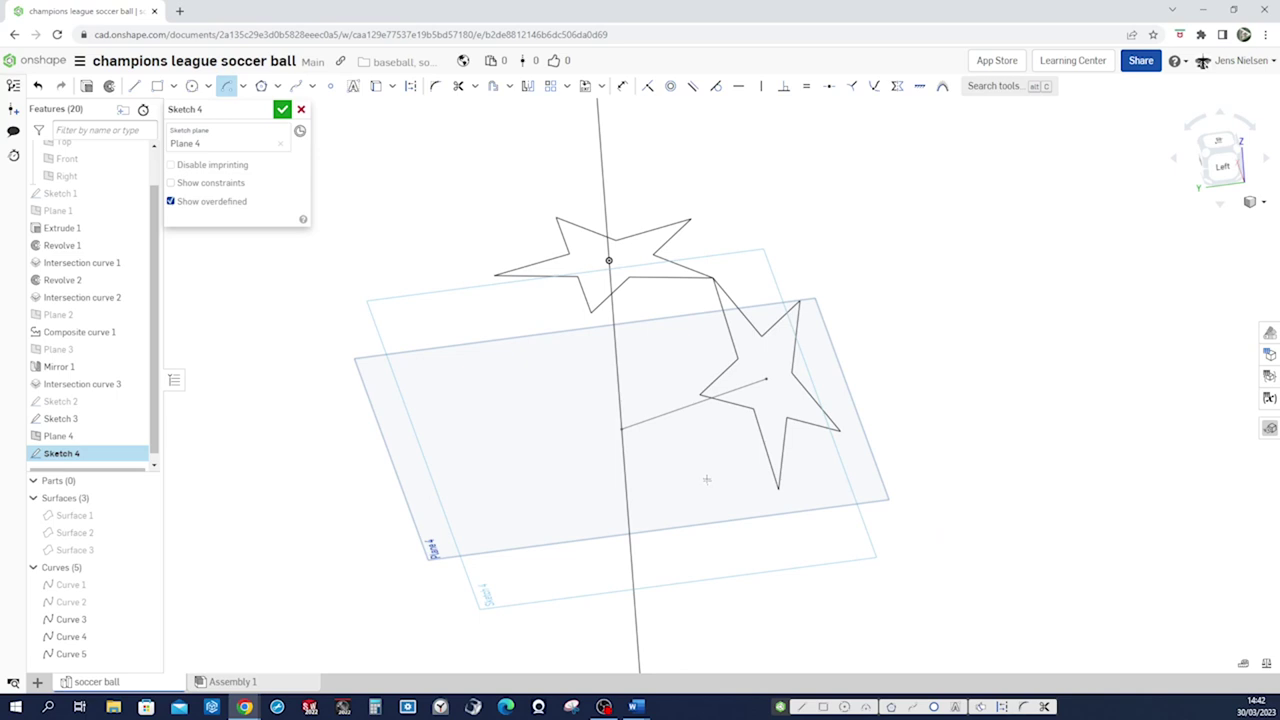
pyautogui.click(621, 429)
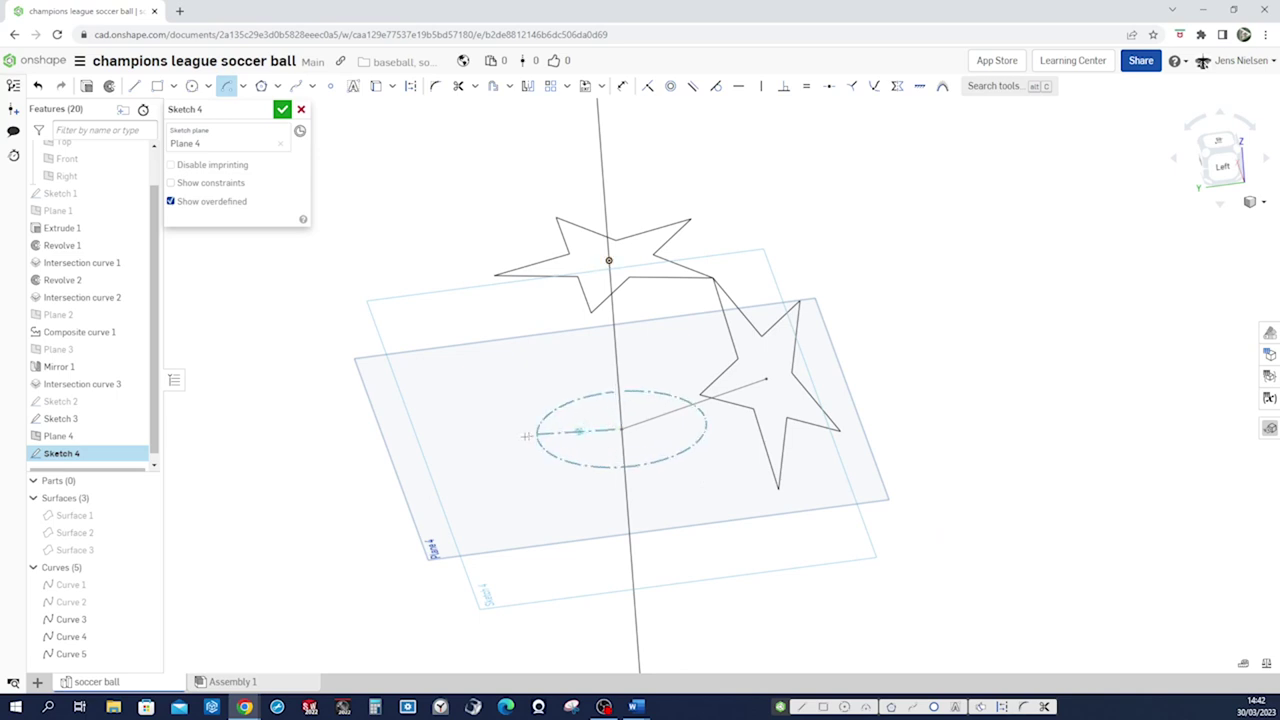
pyautogui.click(409, 457)
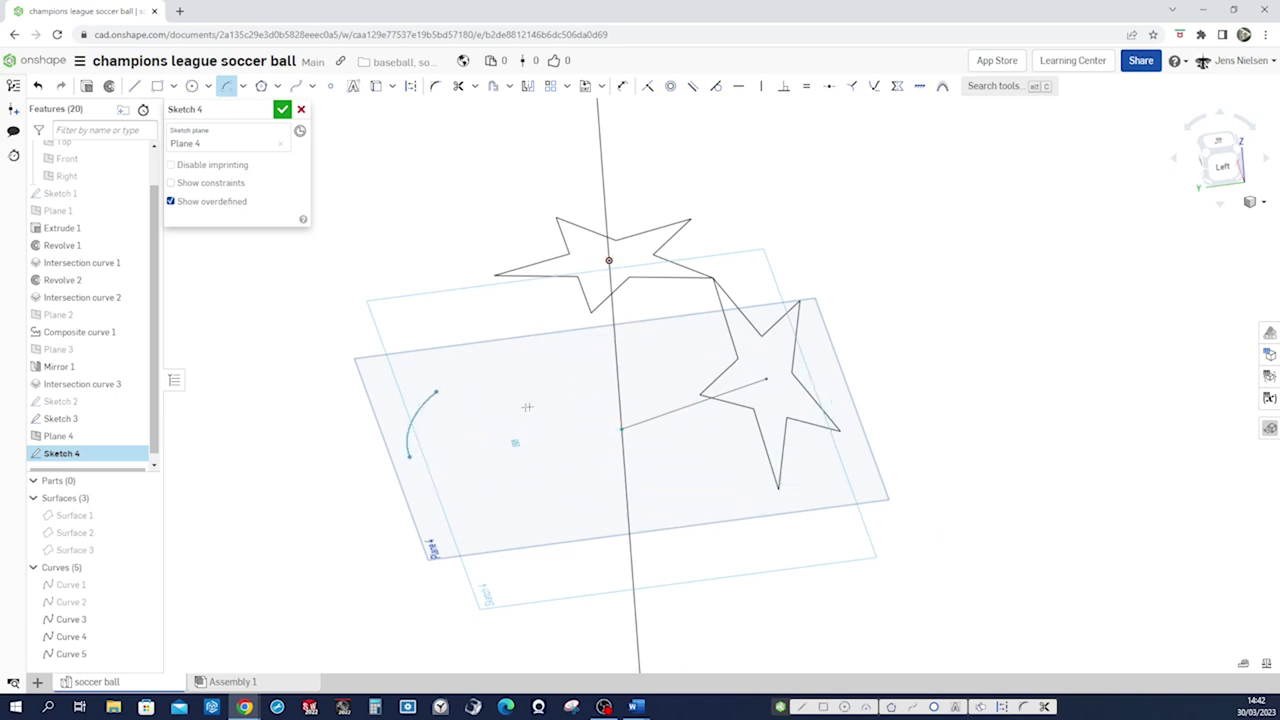
pyautogui.click(904, 428)
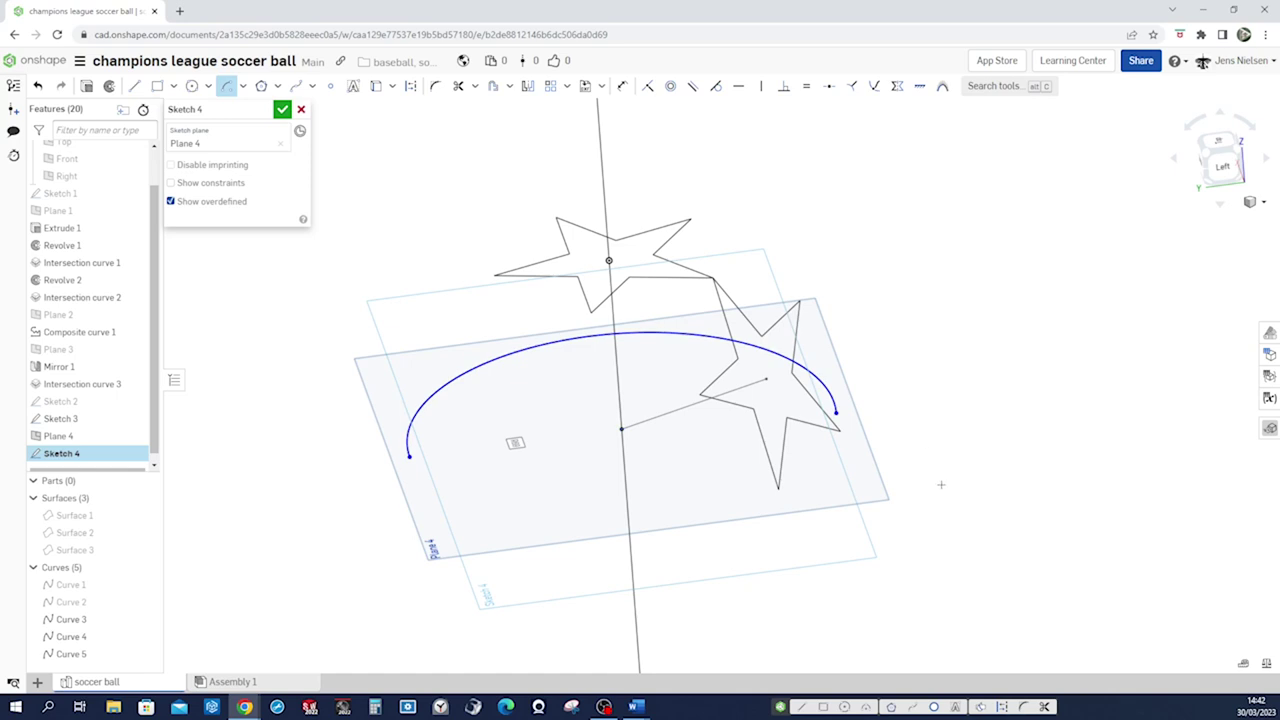
# - Close the arc with a straight line between its two endpoints and make that line coincident with the point on the vertical axis
pyautogui.press('l')
pyautogui.click(409, 457)
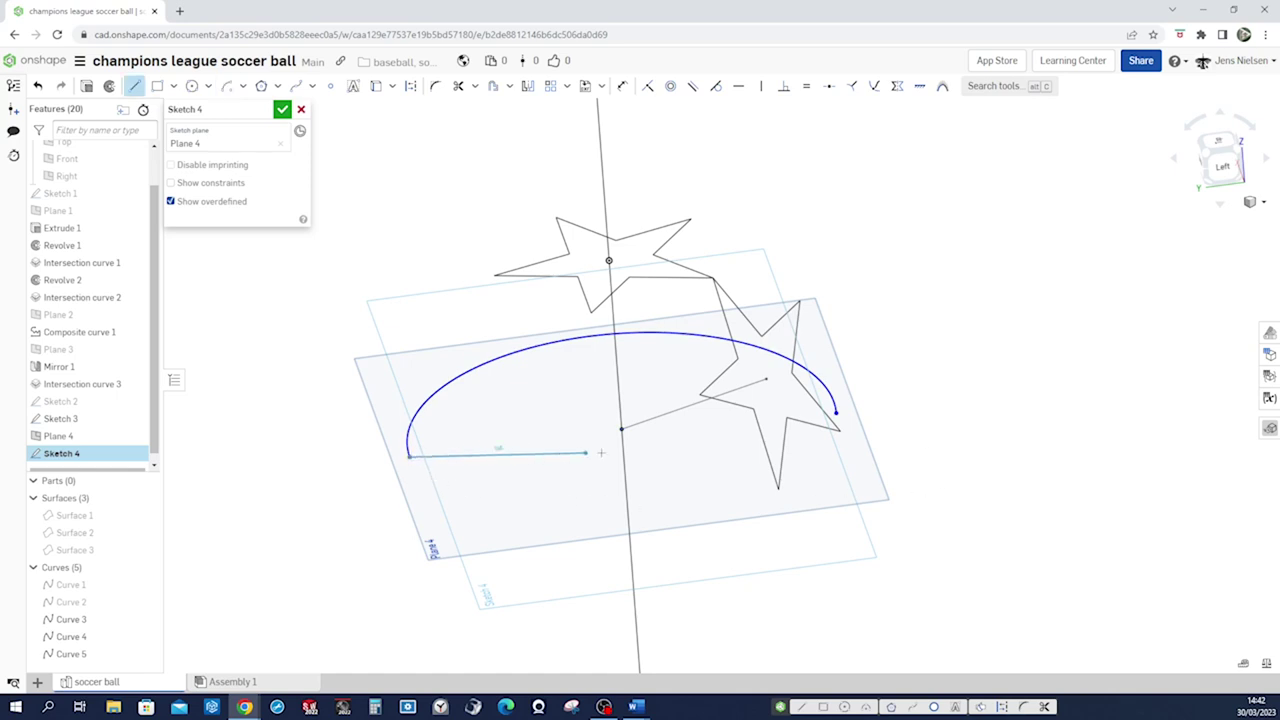
pyautogui.click(836, 412)
pyautogui.press('Escape')
pyautogui.scroll(3, 955, 488)
pyautogui.press('i')
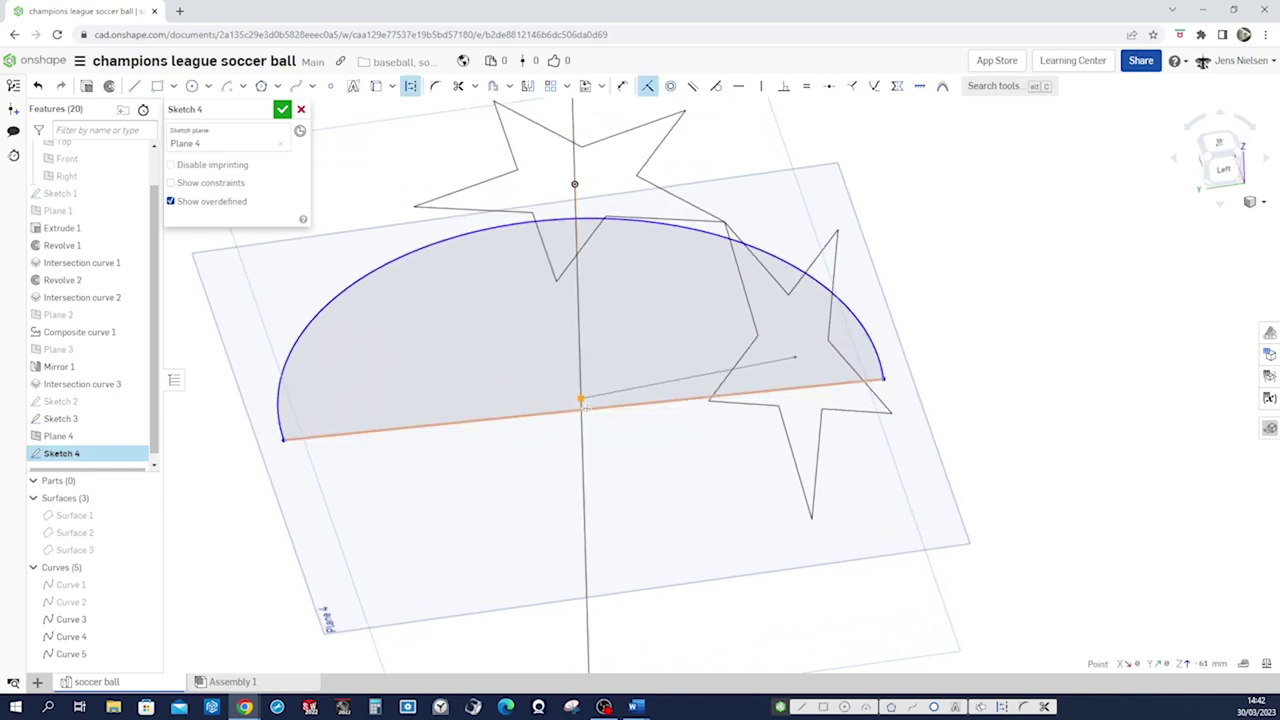
pyautogui.click(585, 405)
pyautogui.press('n')
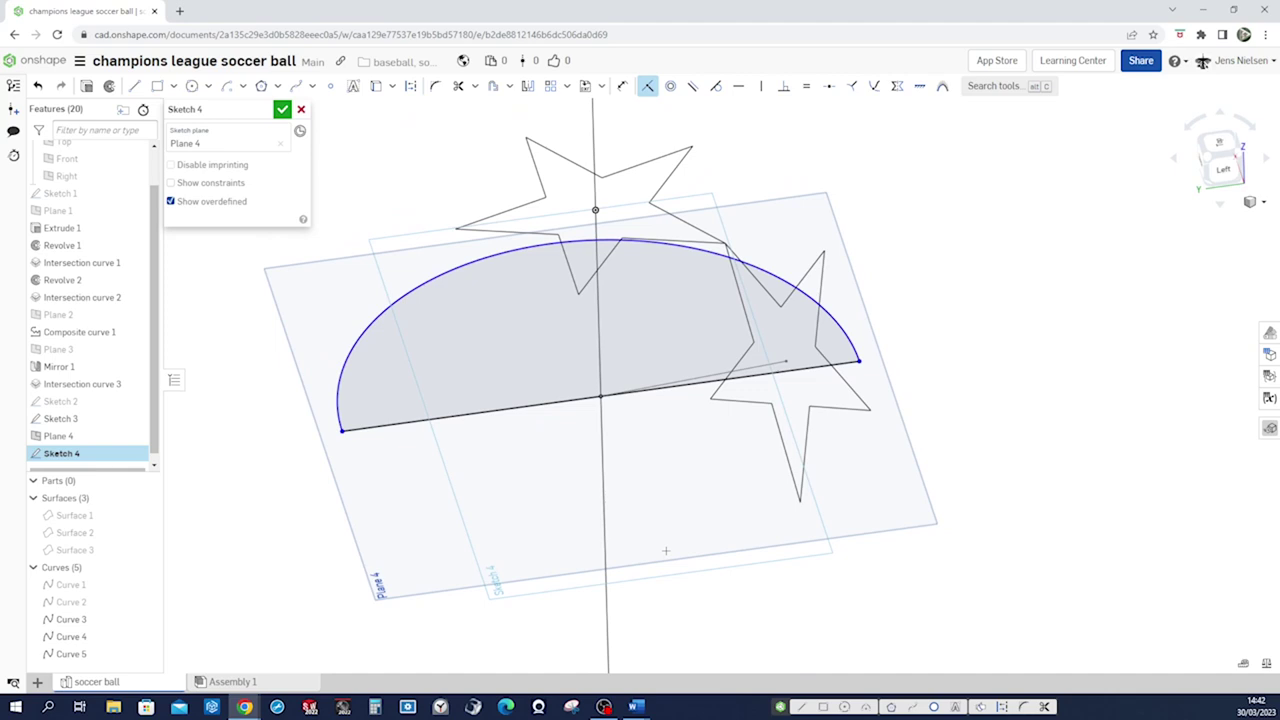
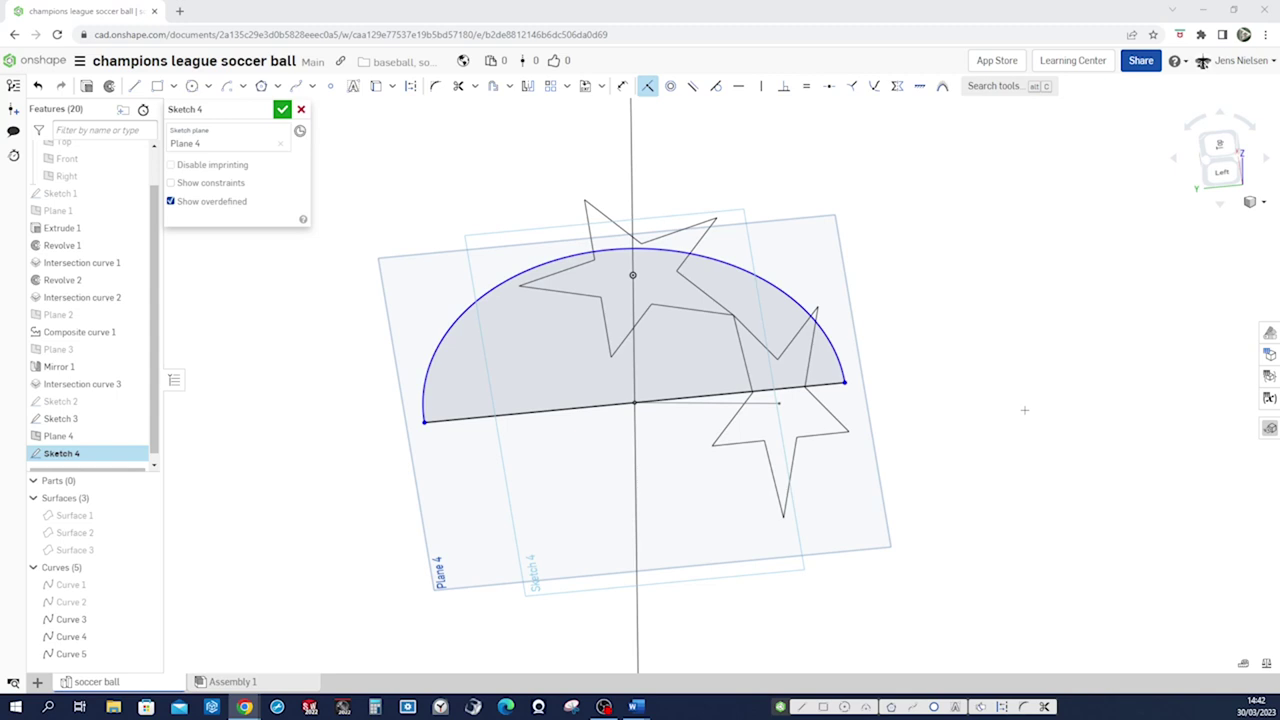
# - Dimension the arc's radius at 111 mm and finish the sketch
pyautogui.click(815, 312)
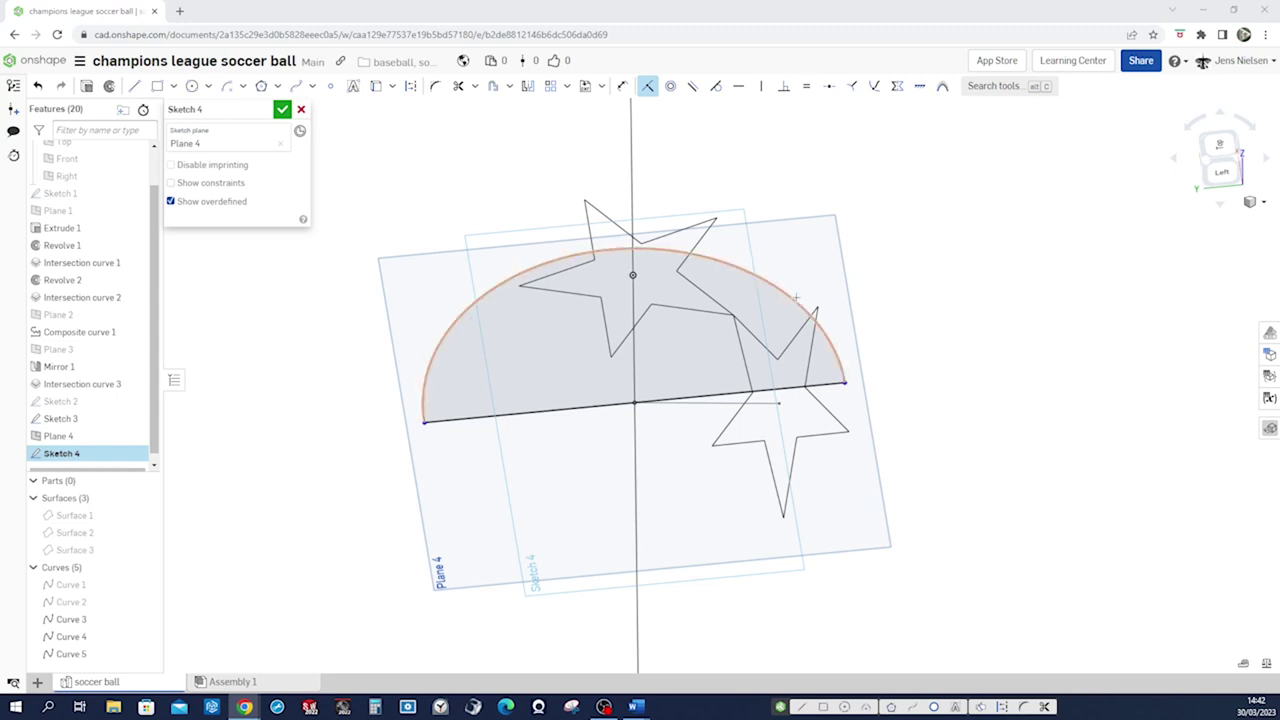
pyautogui.click(893, 290)
pyautogui.press('d')
pyautogui.click(839, 350)
pyautogui.click(891, 335)
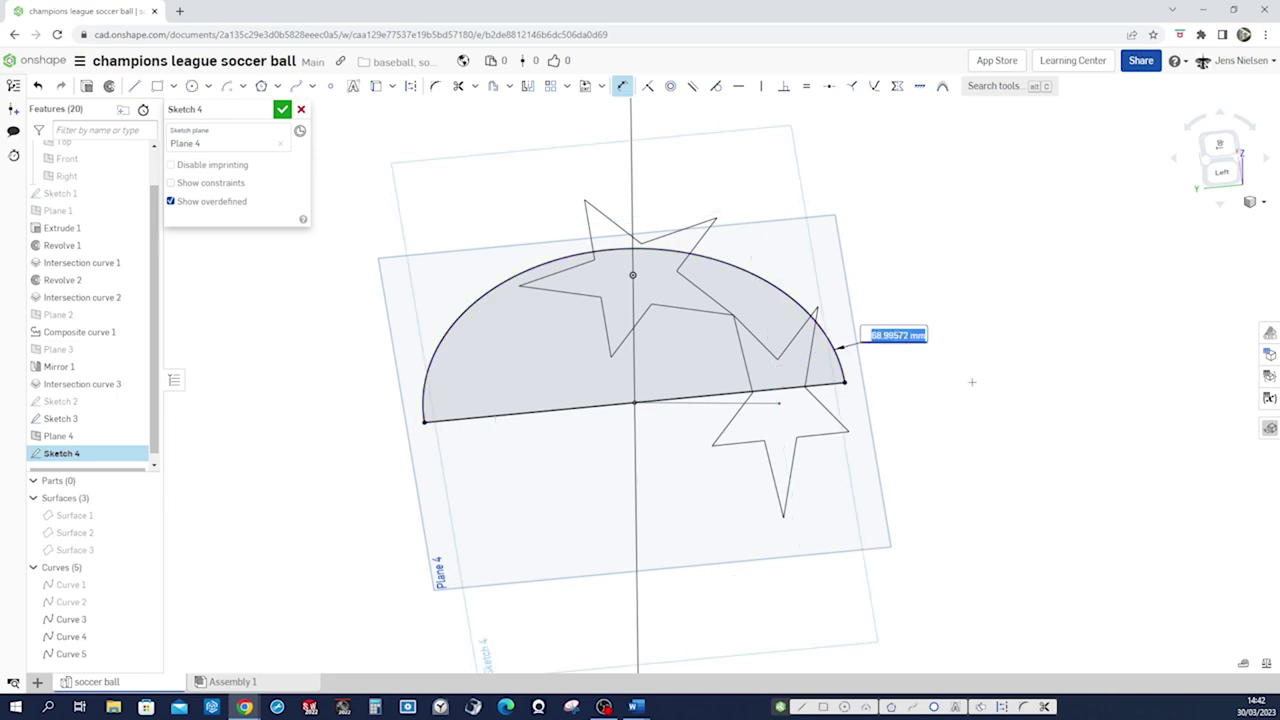
pyautogui.write('111')
pyautogui.press('Return')
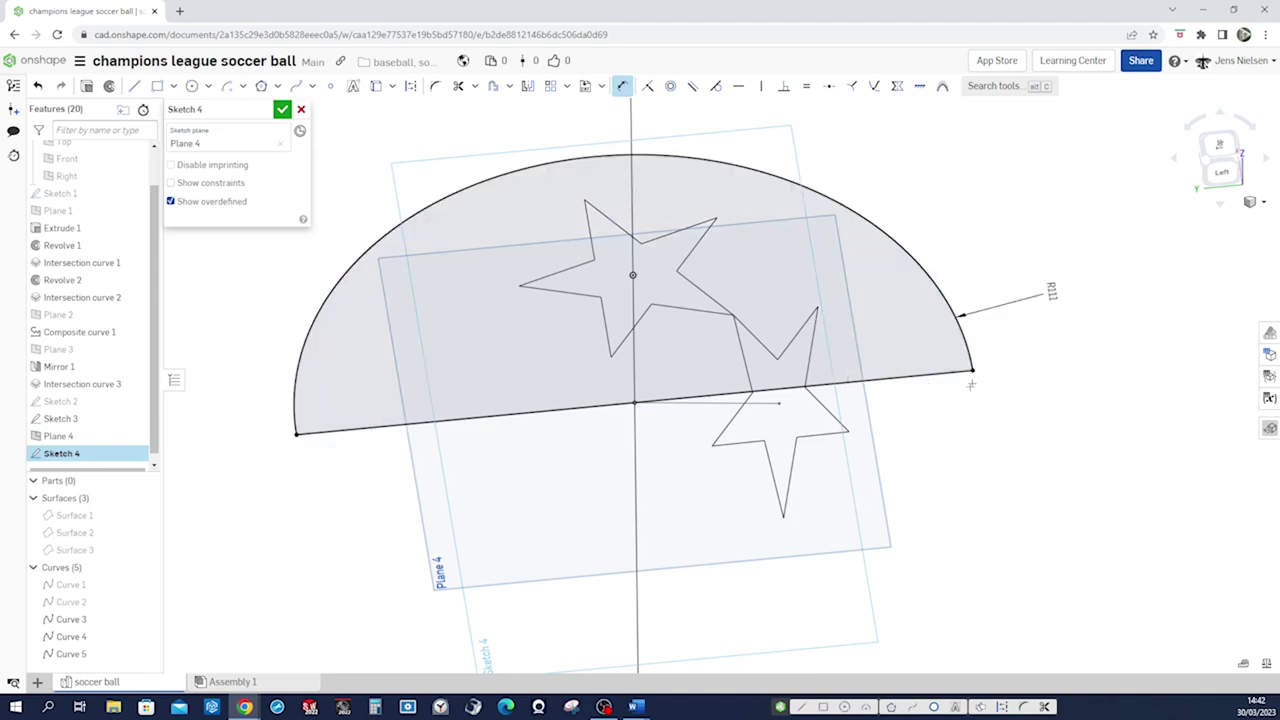
pyautogui.press('Left')
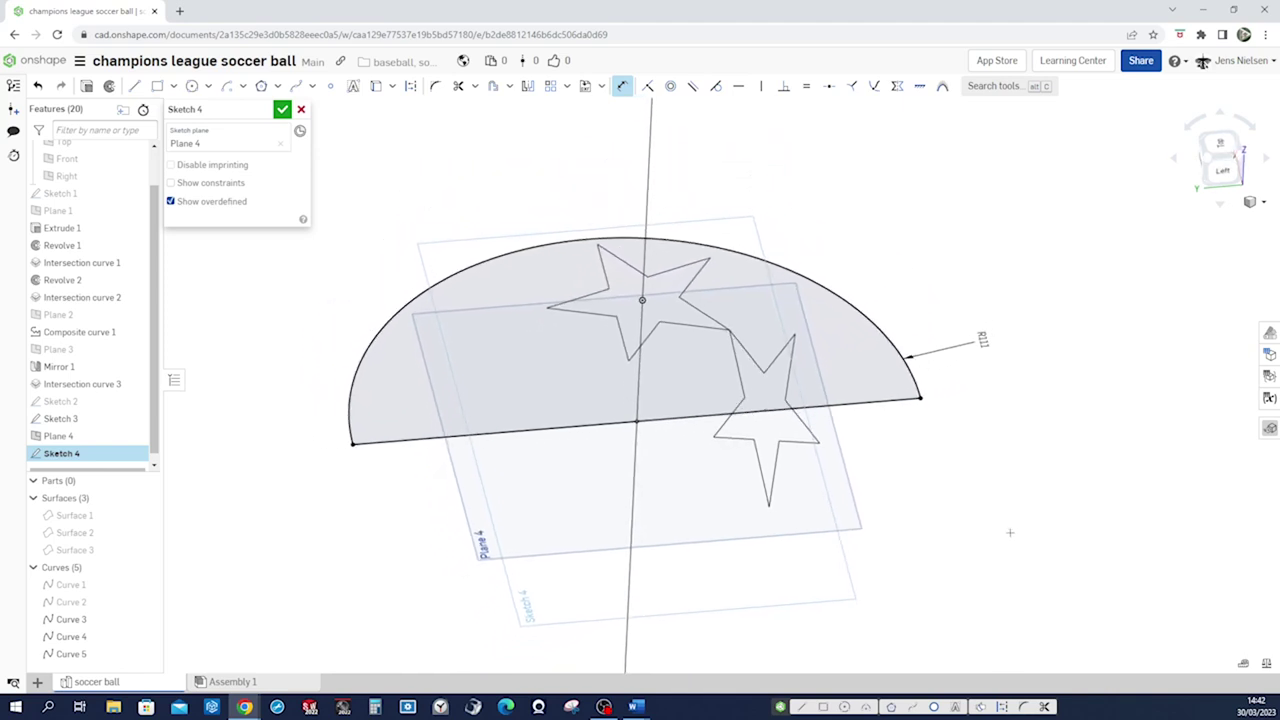
pyautogui.press('Right')
pyautogui.press('Right')
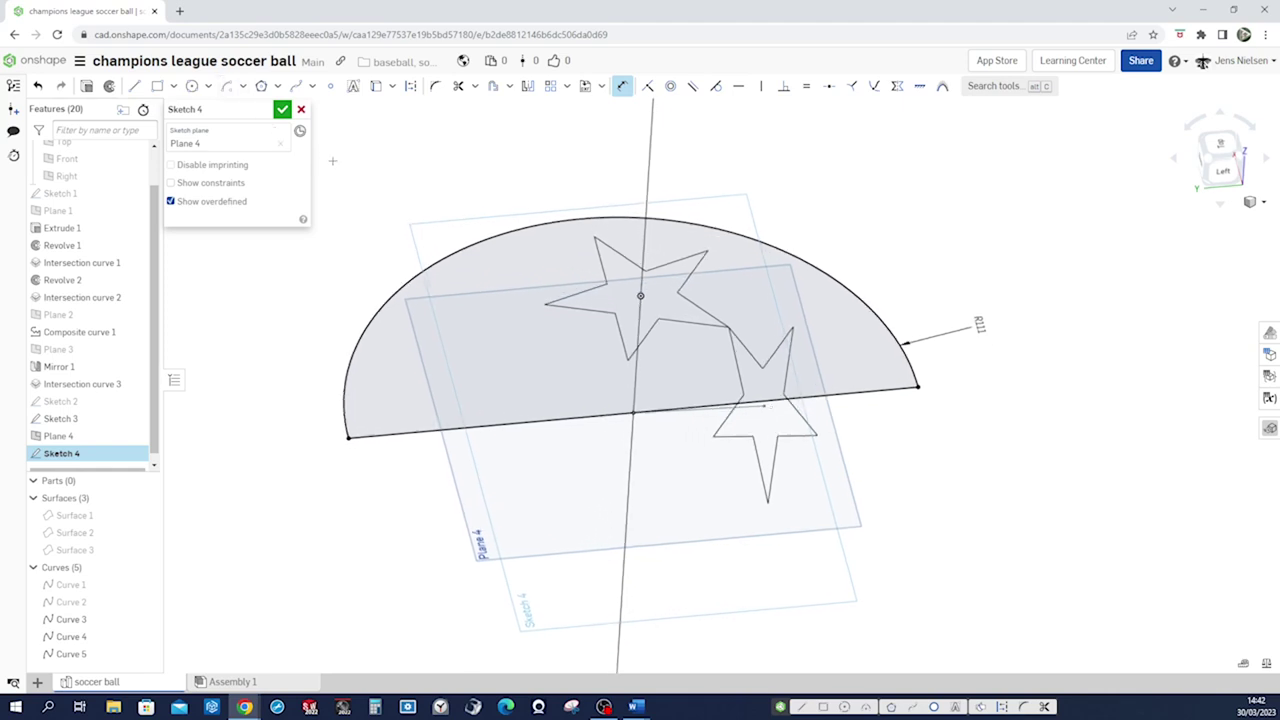
pyautogui.press('Right')
pyautogui.press('Up')
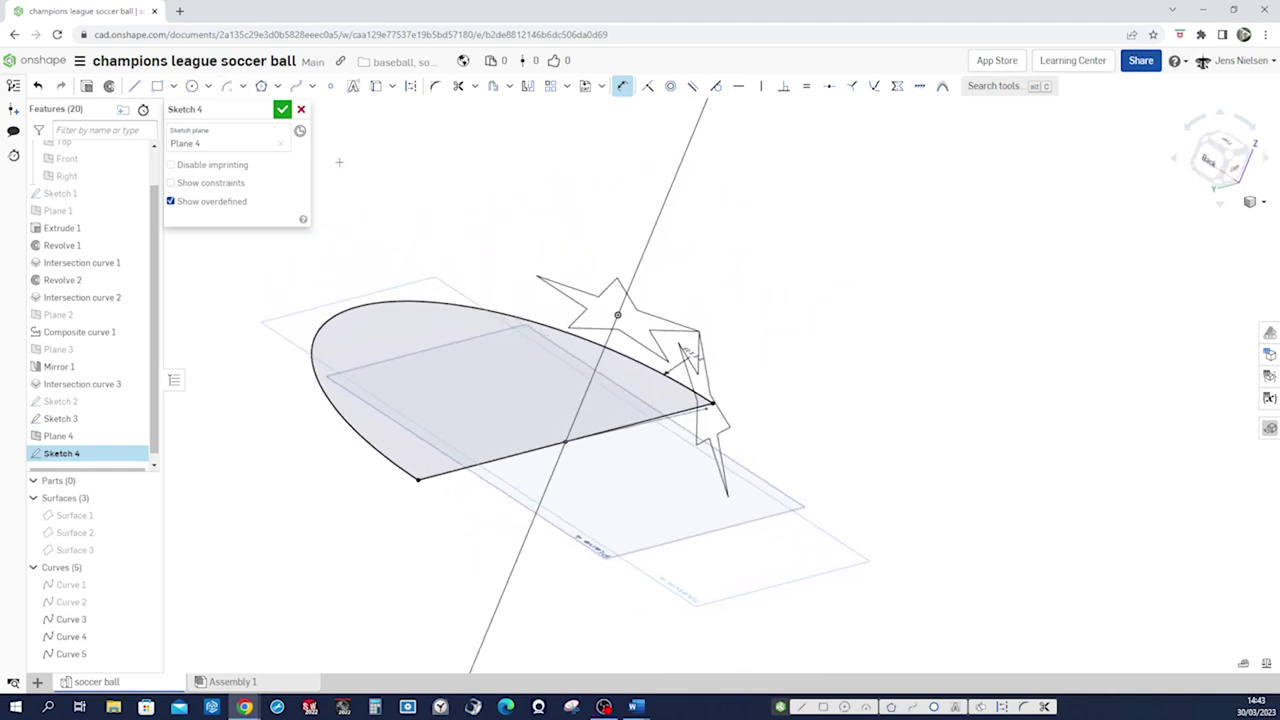
pyautogui.click(282, 110)
# - Hide the visible planes and Sketch 3 so only the semicircular profile and the star curves are displayed
pyautogui.press('Left')
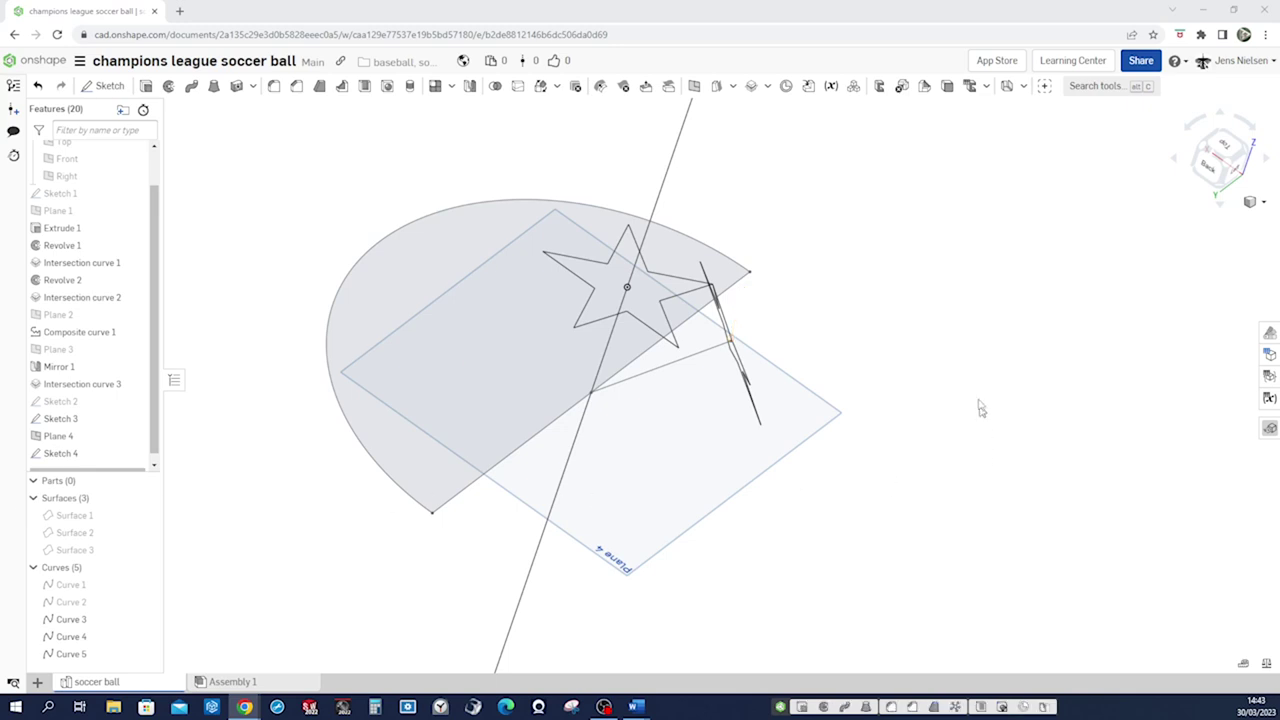
pyautogui.moveTo(932, 352); pyautogui.dragTo(936, 368, button='right')
pyautogui.press('p')
pyautogui.press('p')
pyautogui.moveTo(937, 368); pyautogui.dragTo(934, 368, button='right')
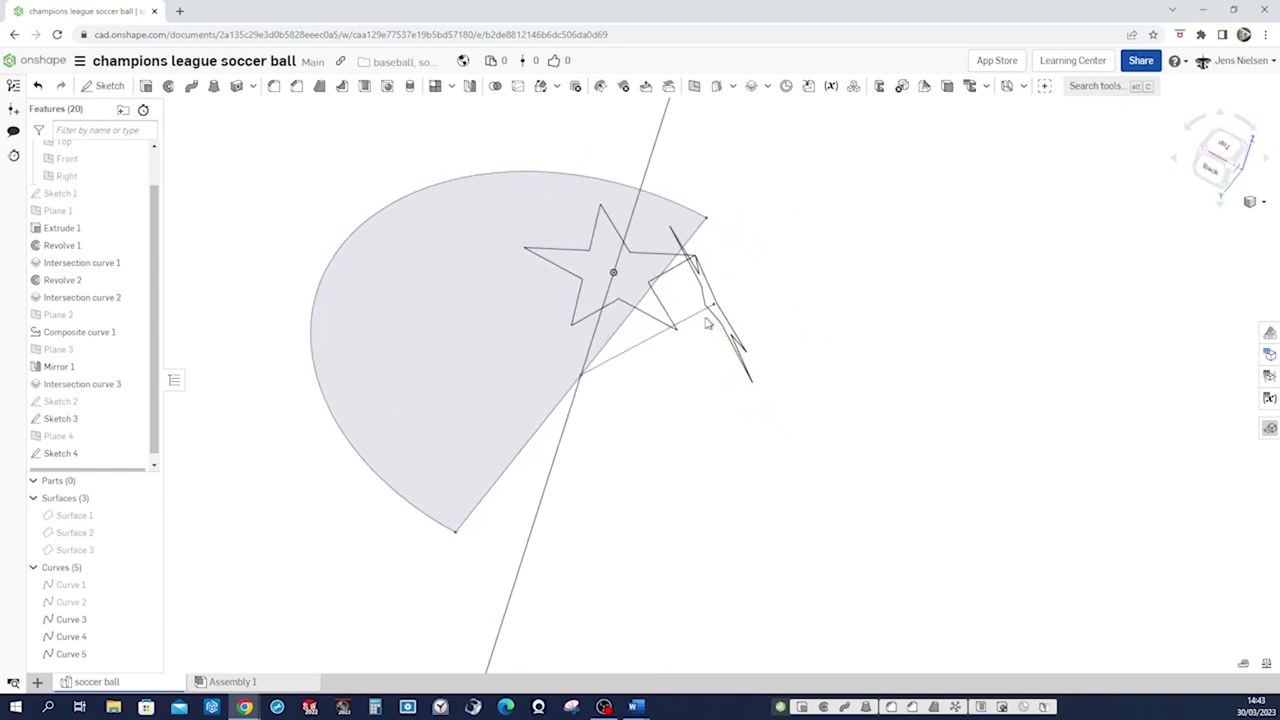
pyautogui.rightClick(699, 318)
pyautogui.click(737, 388)
pyautogui.moveTo(869, 382); pyautogui.dragTo(868, 382, button='right')
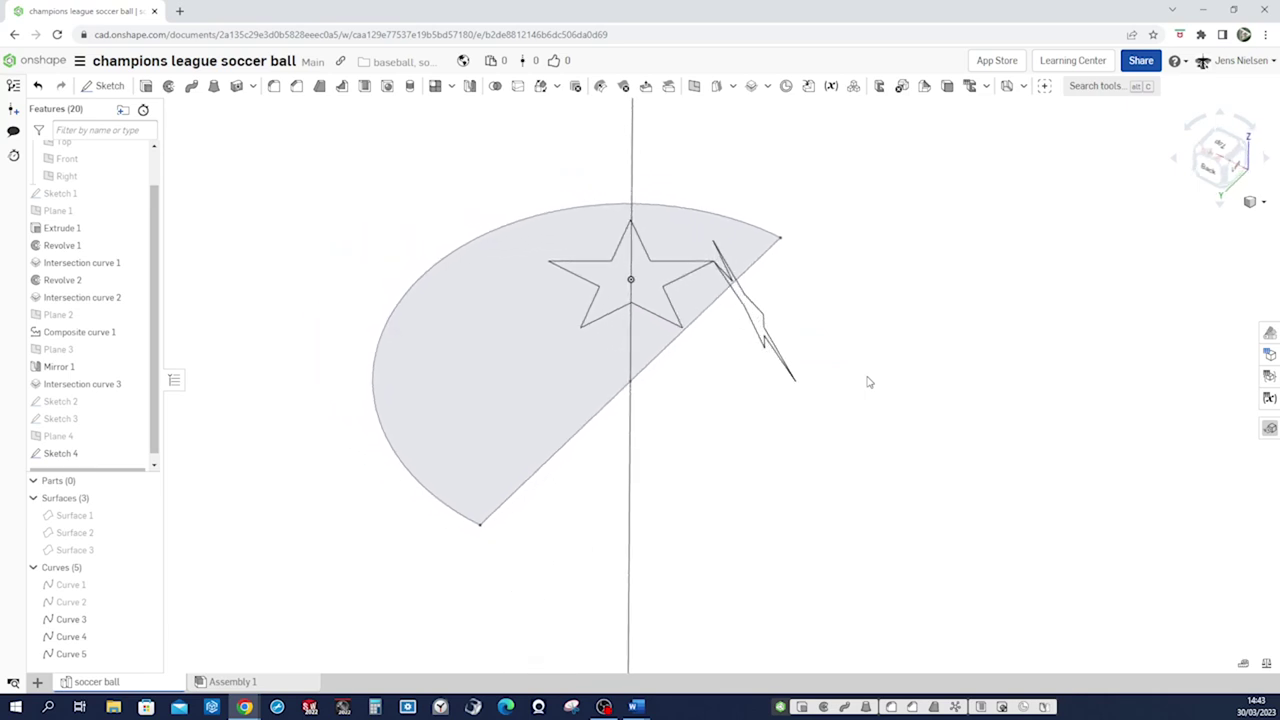
# - Create a surface revolve of Sketch 4's arc, using the sketch's straight line as the revolve axis
pyautogui.scroll(2, 869, 382)
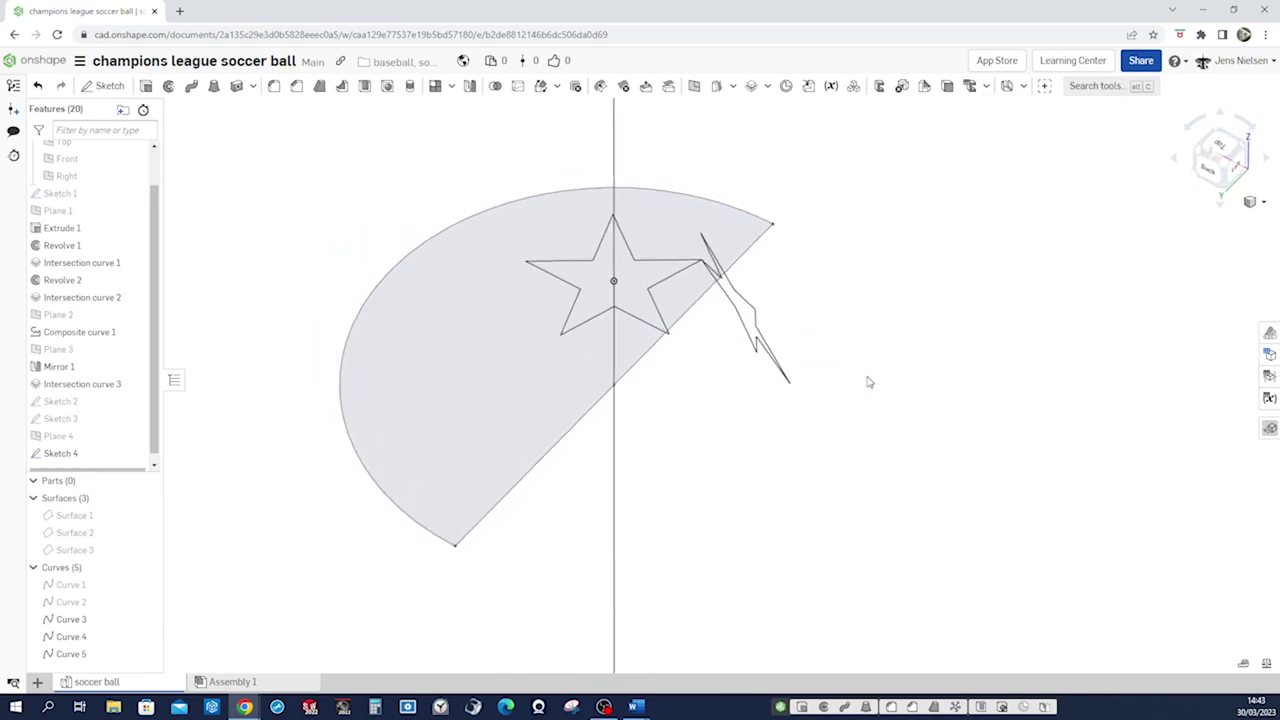
pyautogui.click(170, 89)
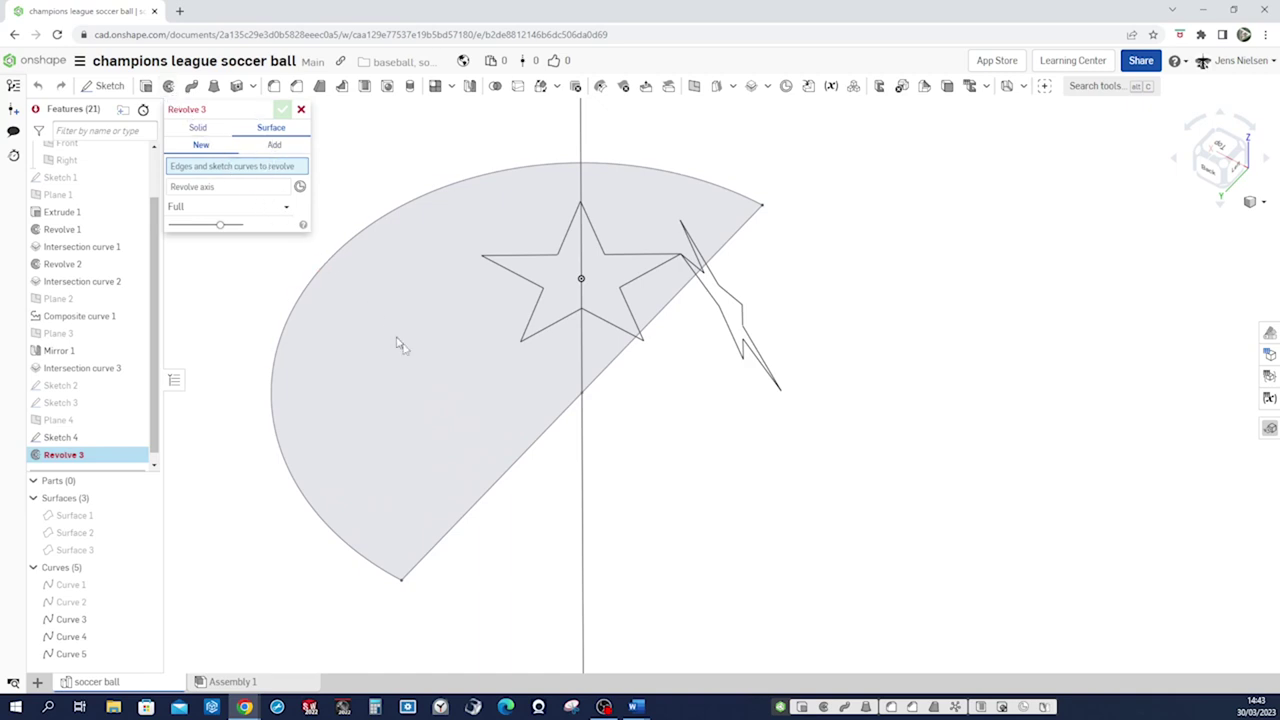
pyautogui.click(309, 505)
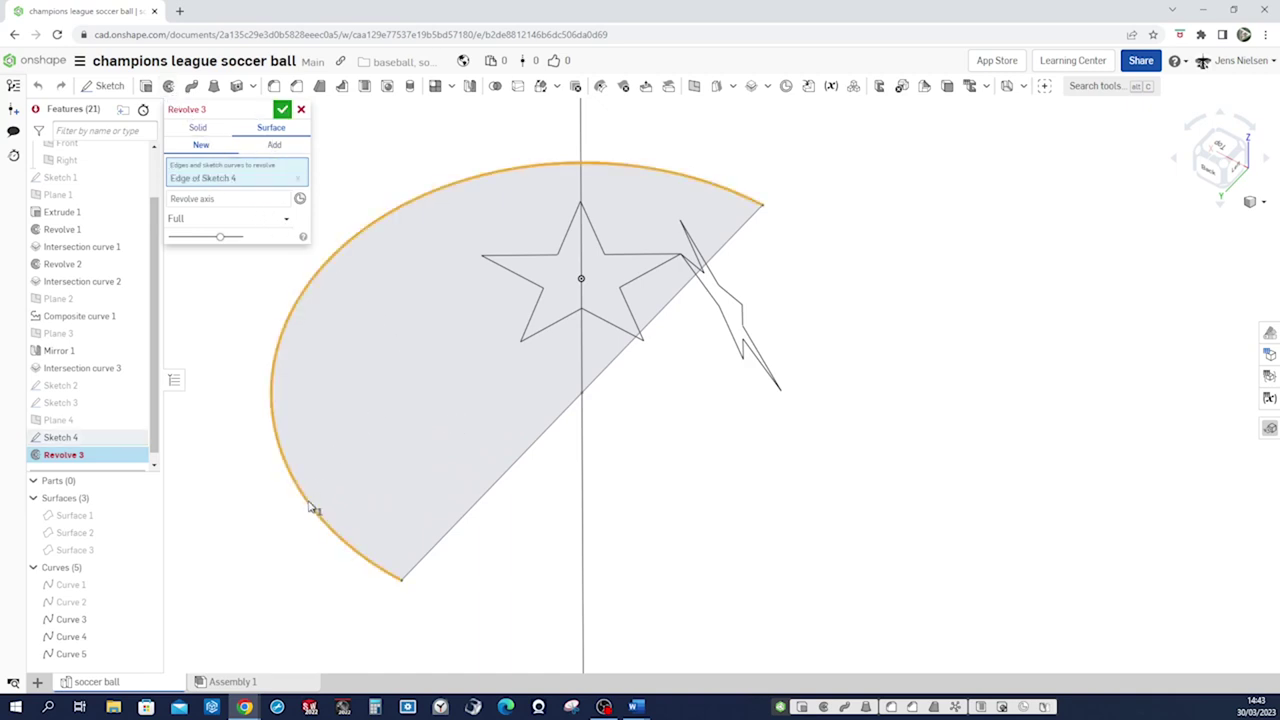
pyautogui.click(244, 203)
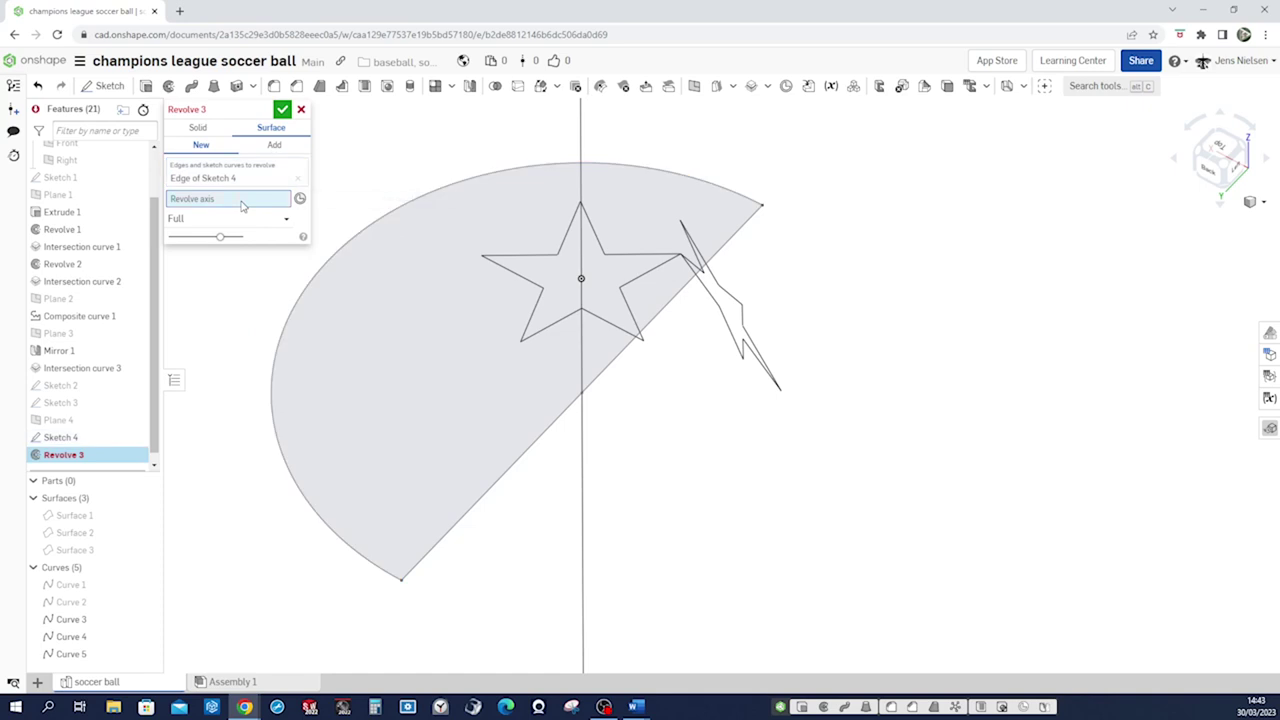
pyautogui.click(477, 511)
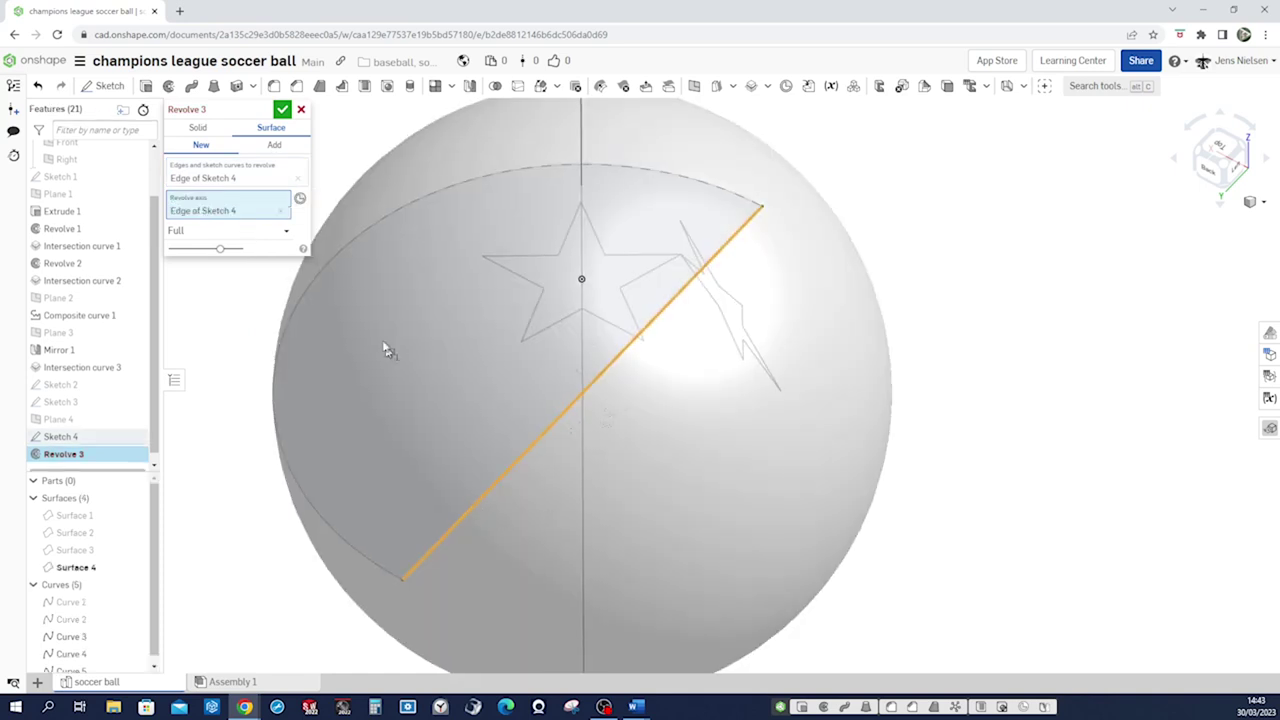
# - Limit the surface revolve to one direction with an angle of 175 degrees over the star side, and accept it
pyautogui.click(286, 234)
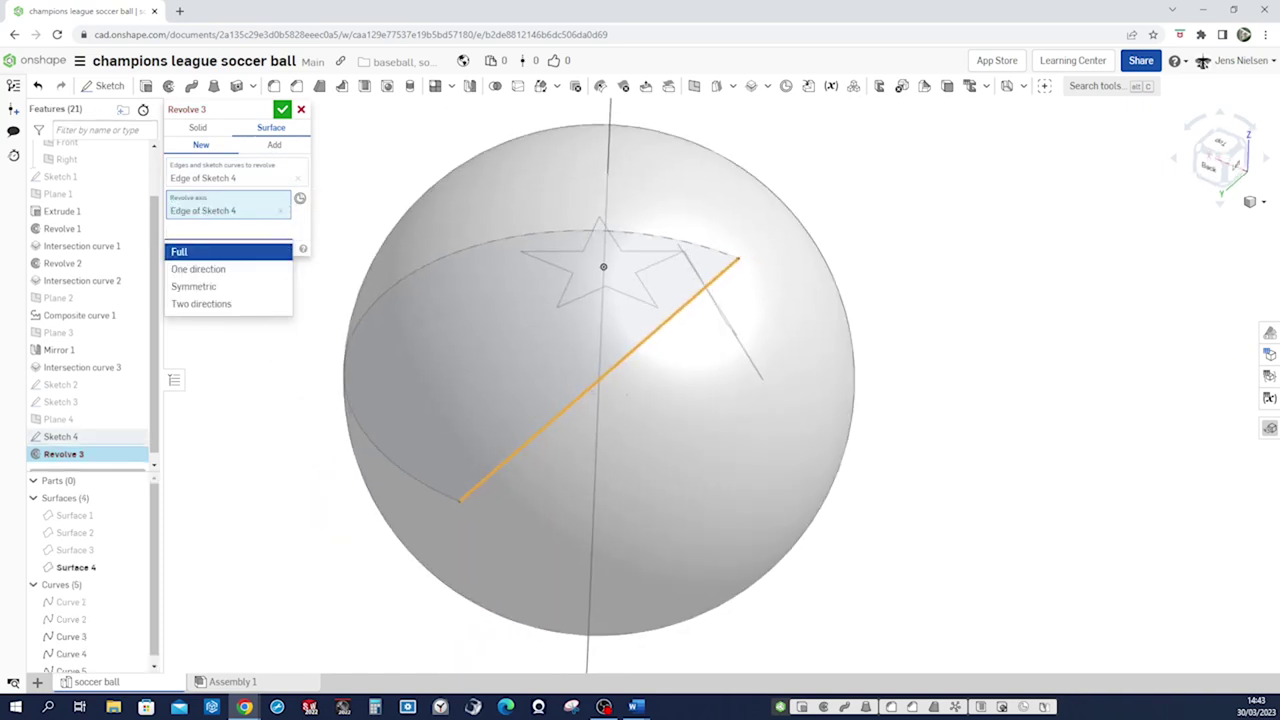
pyautogui.click(240, 272)
pyautogui.moveTo(505, 350); pyautogui.dragTo(366, 203, button='right')
pyautogui.moveTo(366, 203); pyautogui.dragTo(745, 410)
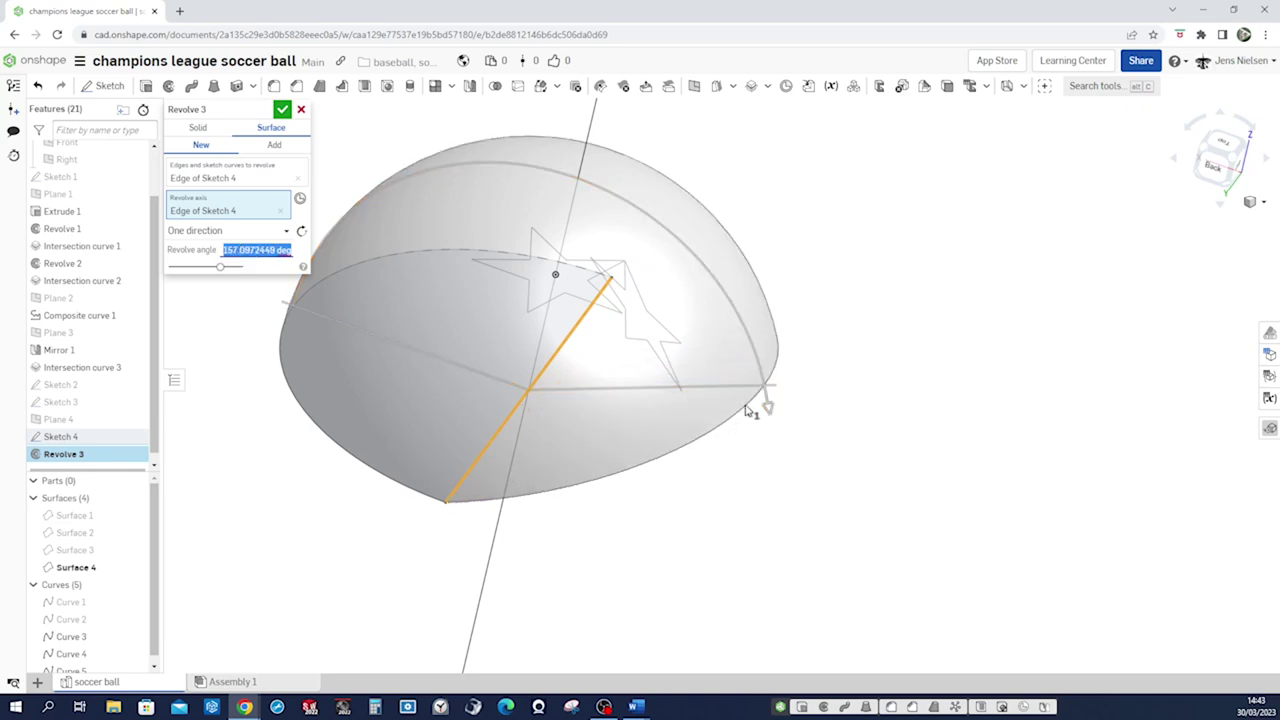
pyautogui.moveTo(398, 215); pyautogui.dragTo(551, 186, button='right')
pyautogui.moveTo(612, 296); pyautogui.dragTo(845, 455, button='right')
pyautogui.moveTo(536, 440); pyautogui.dragTo(543, 497)
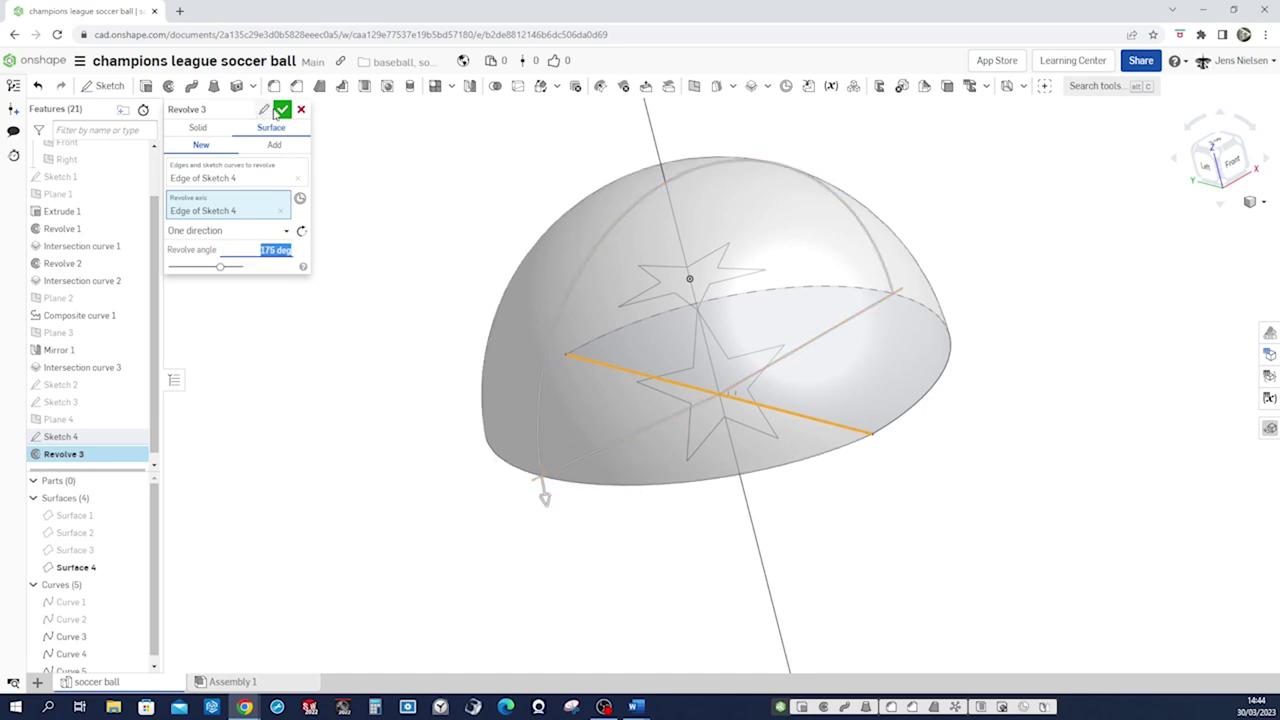
pyautogui.click(282, 109)
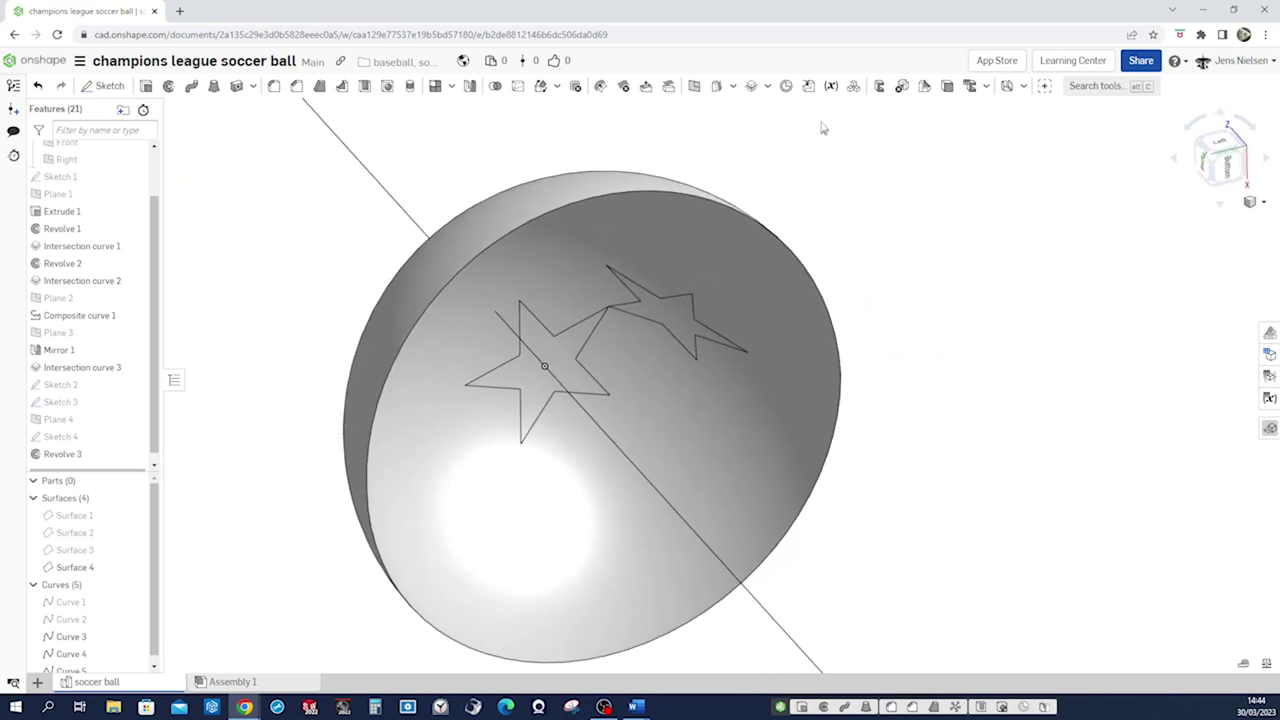
# - Start a curve-to-face Projected curve and select all edges of the Composite curve 1 star for projection
pyautogui.click(768, 87)
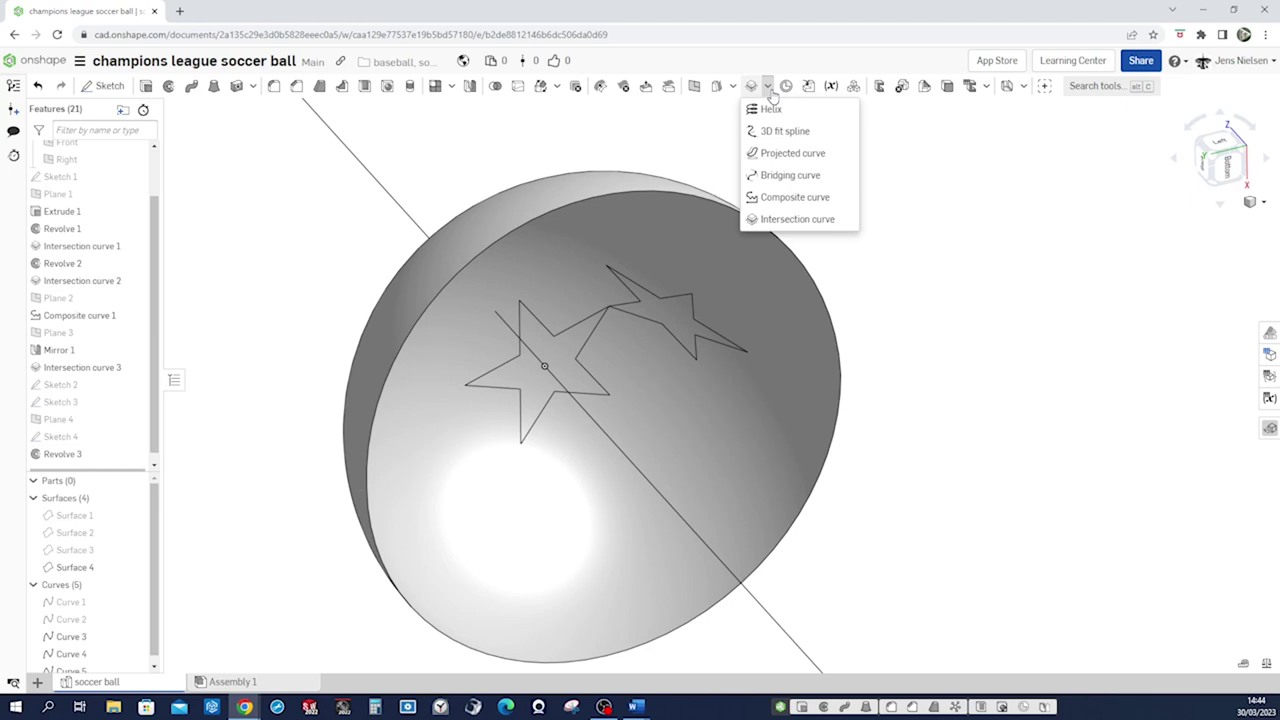
pyautogui.click(784, 155)
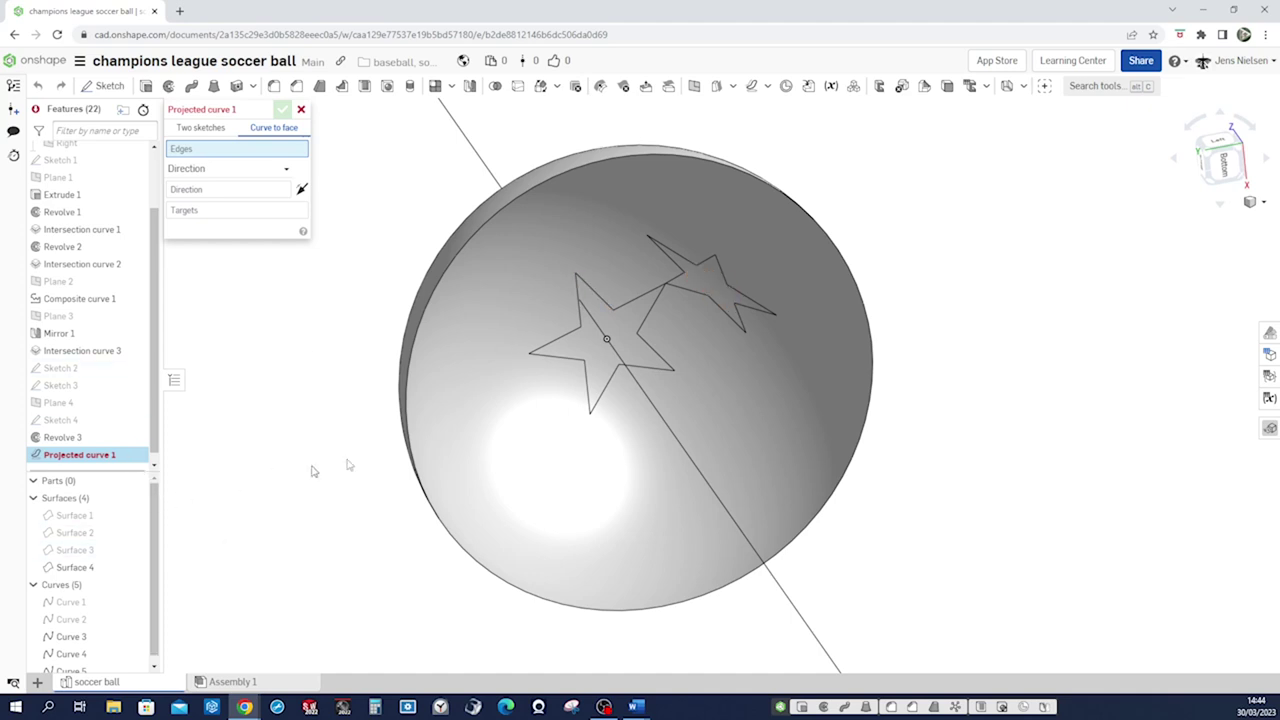
pyautogui.click(565, 357)
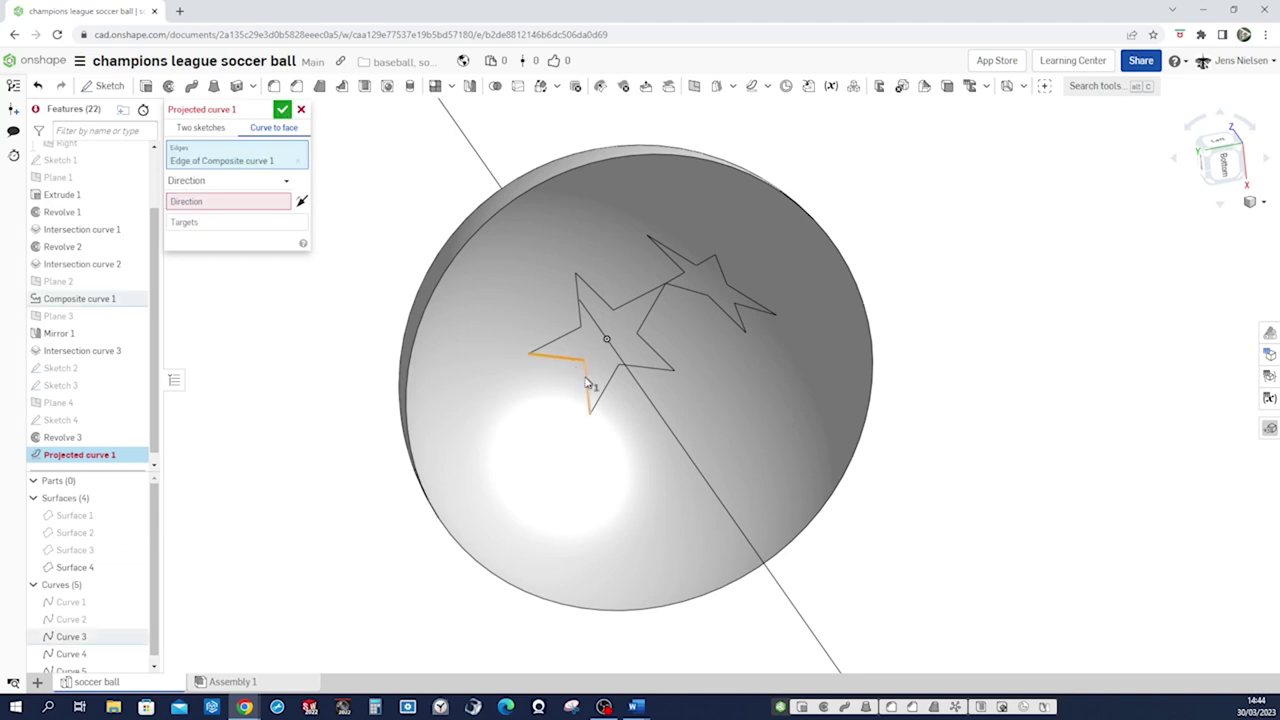
pyautogui.click(587, 383)
pyautogui.click(568, 342)
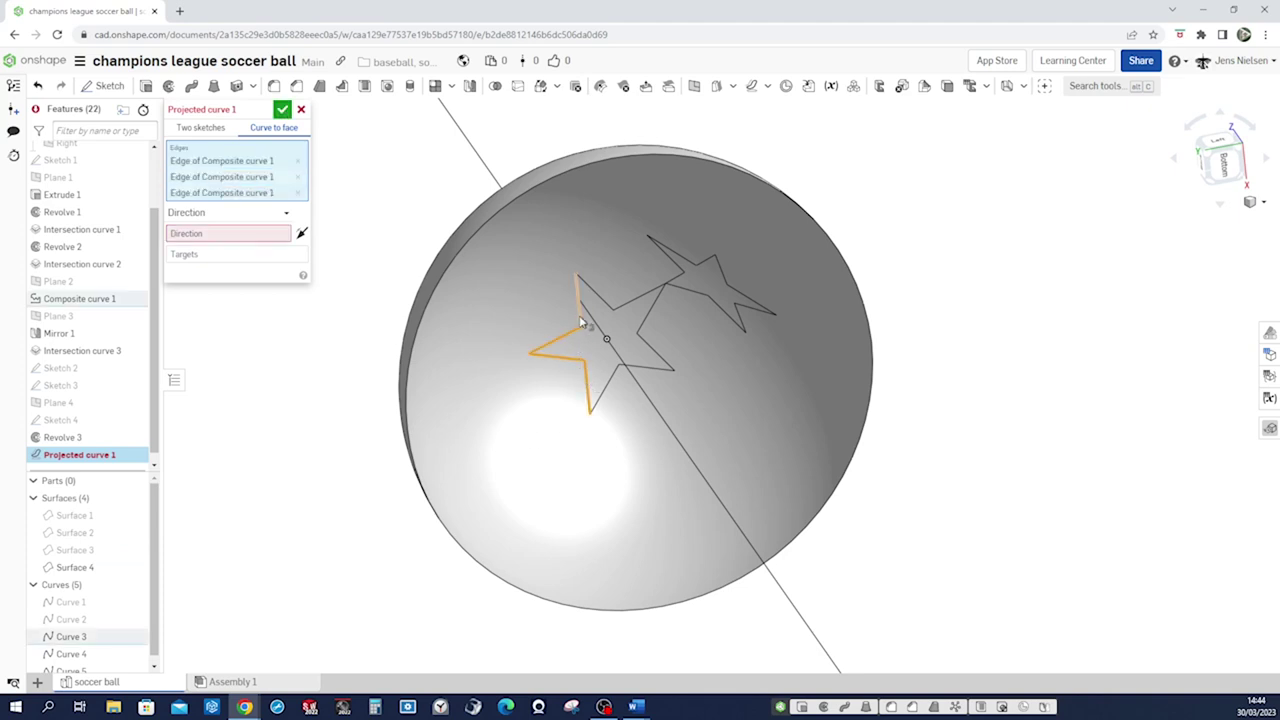
pyautogui.click(582, 316)
pyautogui.click(639, 317)
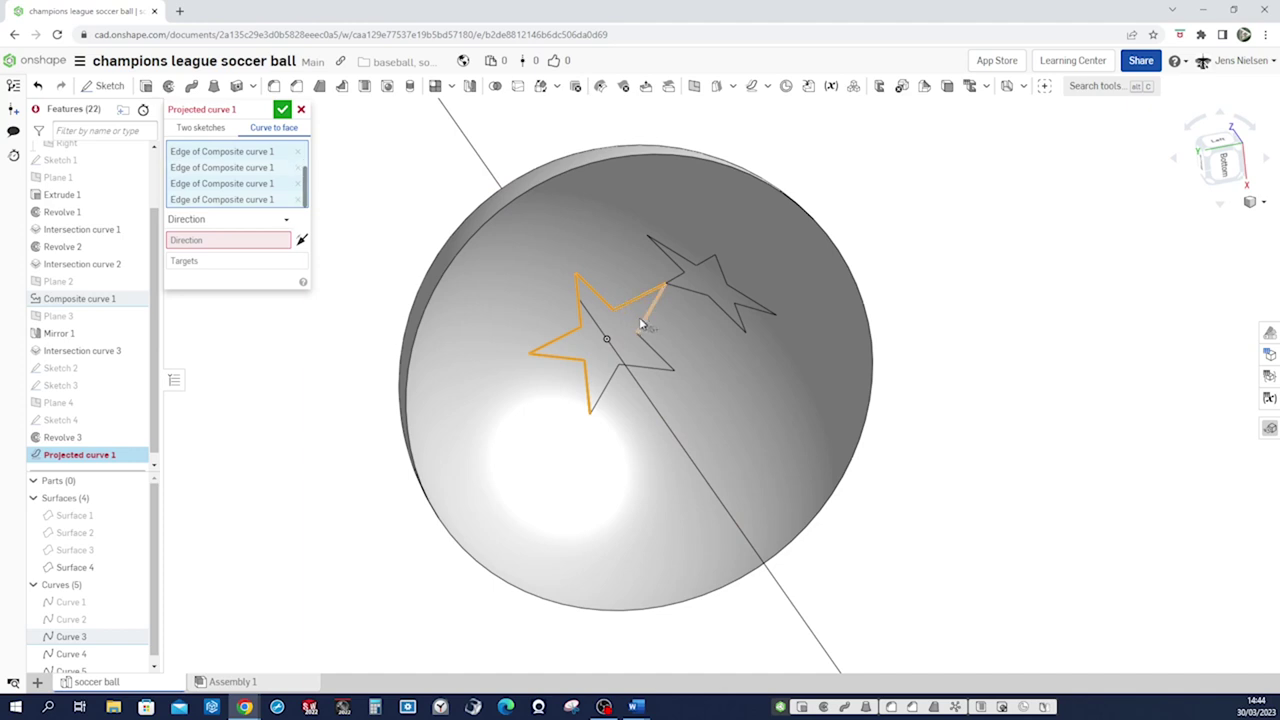
pyautogui.click(651, 350)
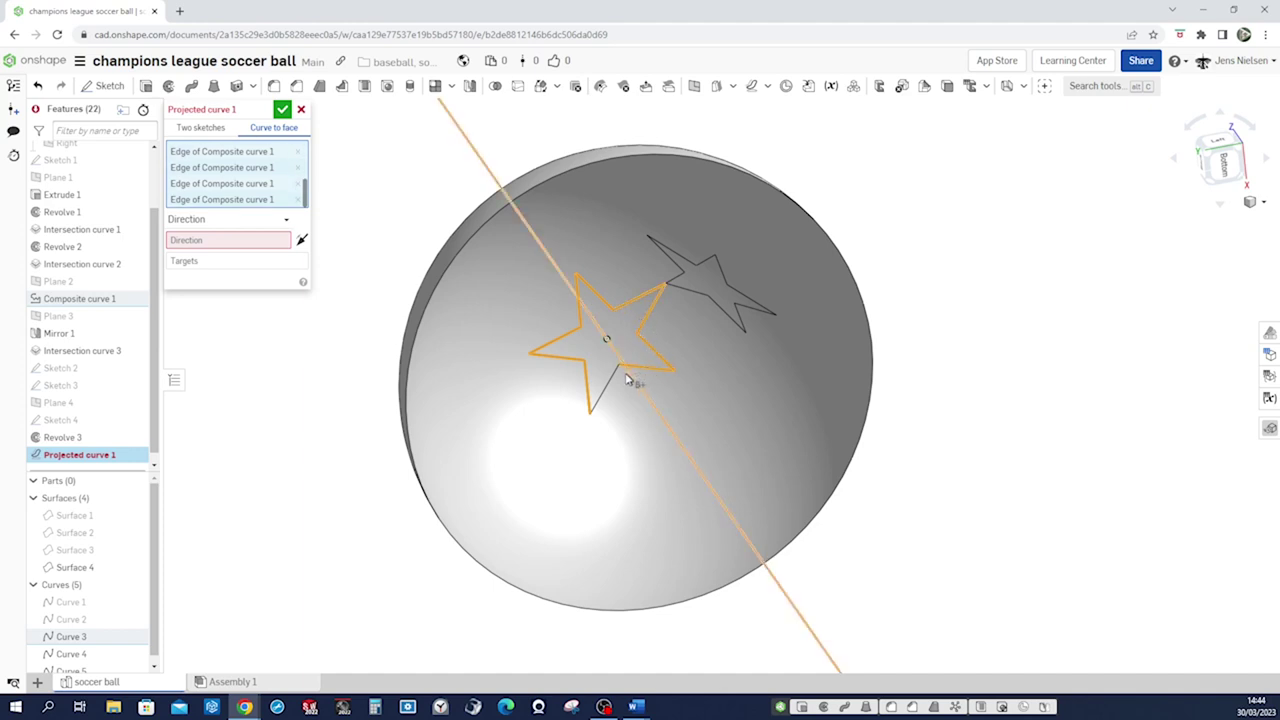
pyautogui.click(610, 388)
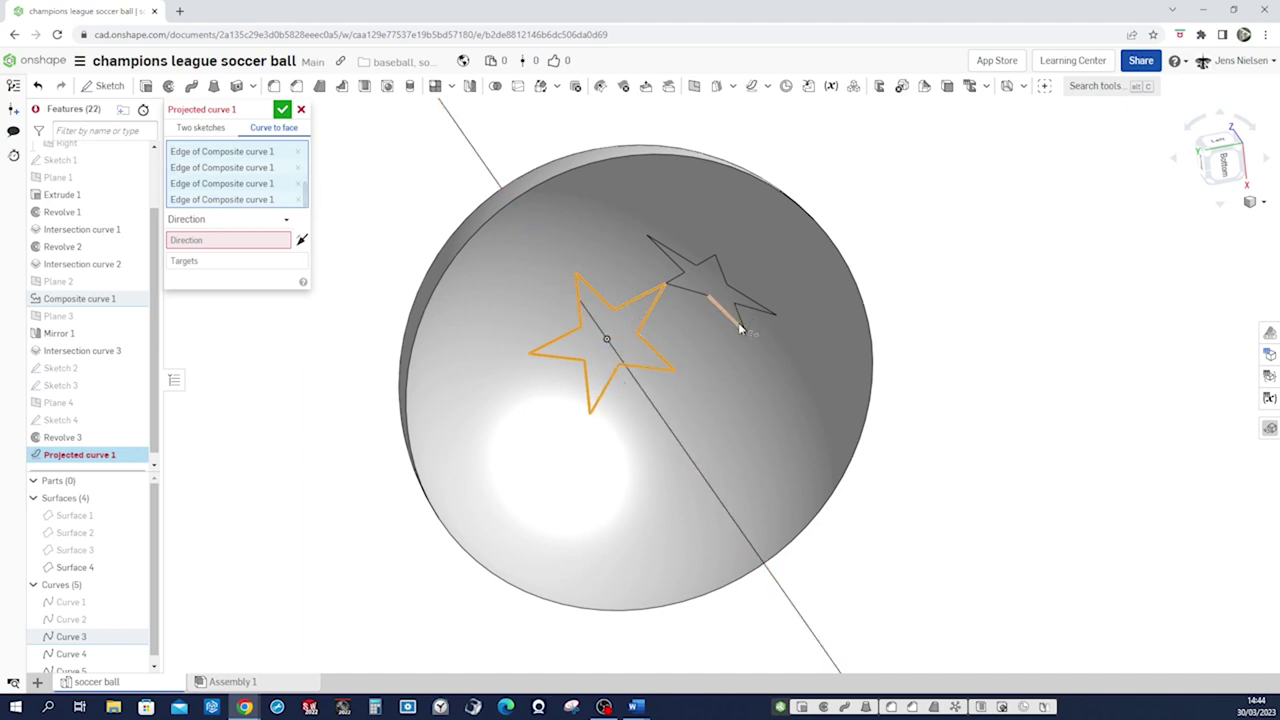
# - Add all edges of the mirrored star to the projected curve's edge selection
pyautogui.click(740, 322)
pyautogui.click(746, 322)
pyautogui.click(752, 316)
pyautogui.click(744, 297)
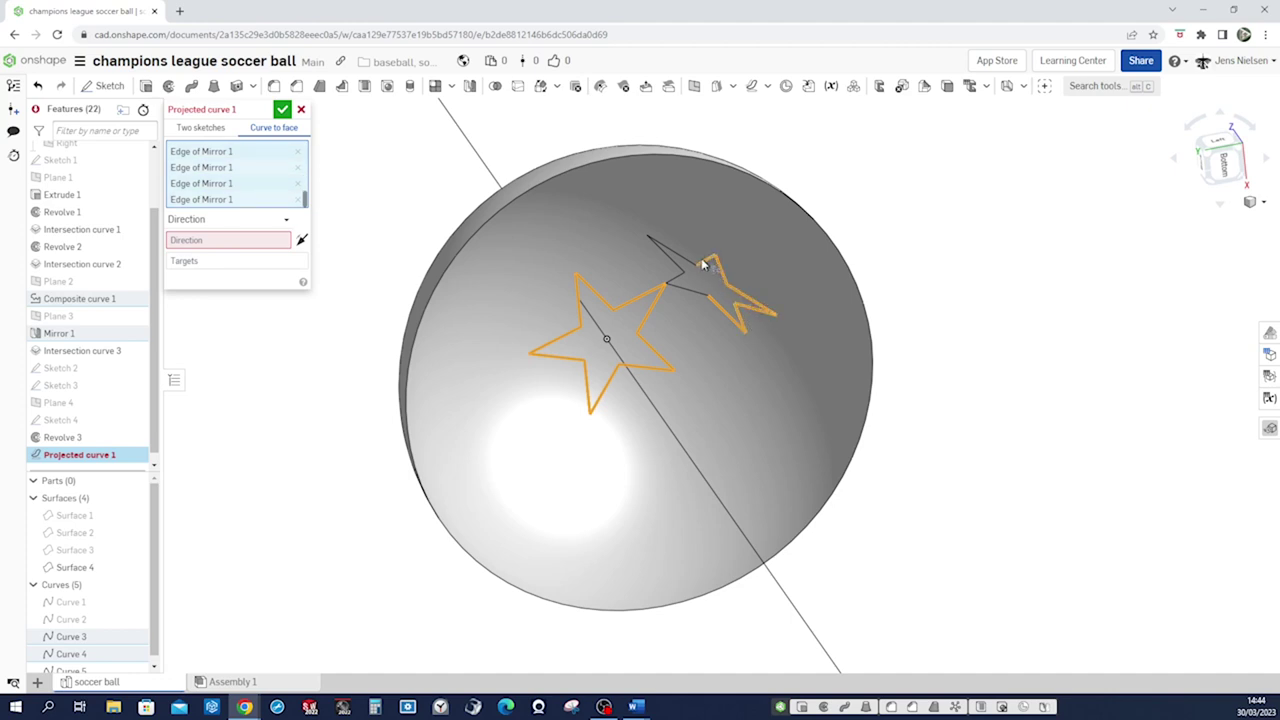
pyautogui.click(678, 280)
pyautogui.click(685, 289)
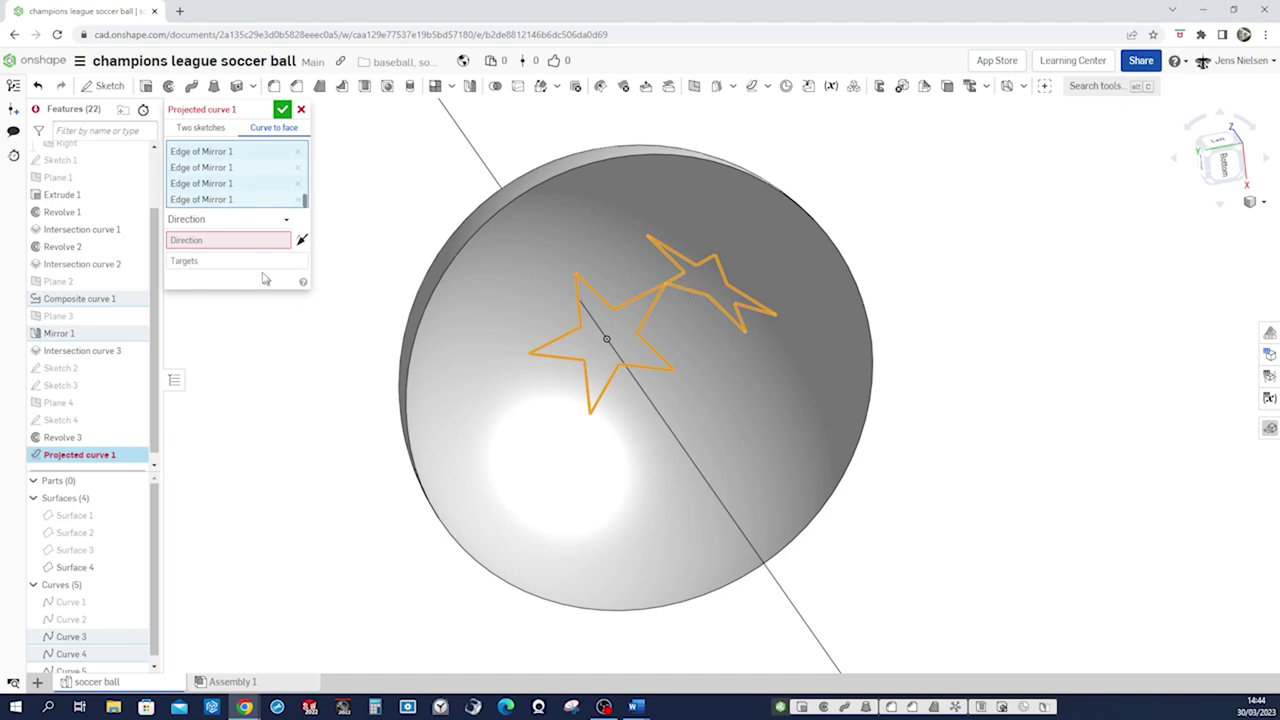
# - Set the projection to Normal to target, use the face of Revolve 3 as the target, and accept the projected curve
pyautogui.click(284, 220)
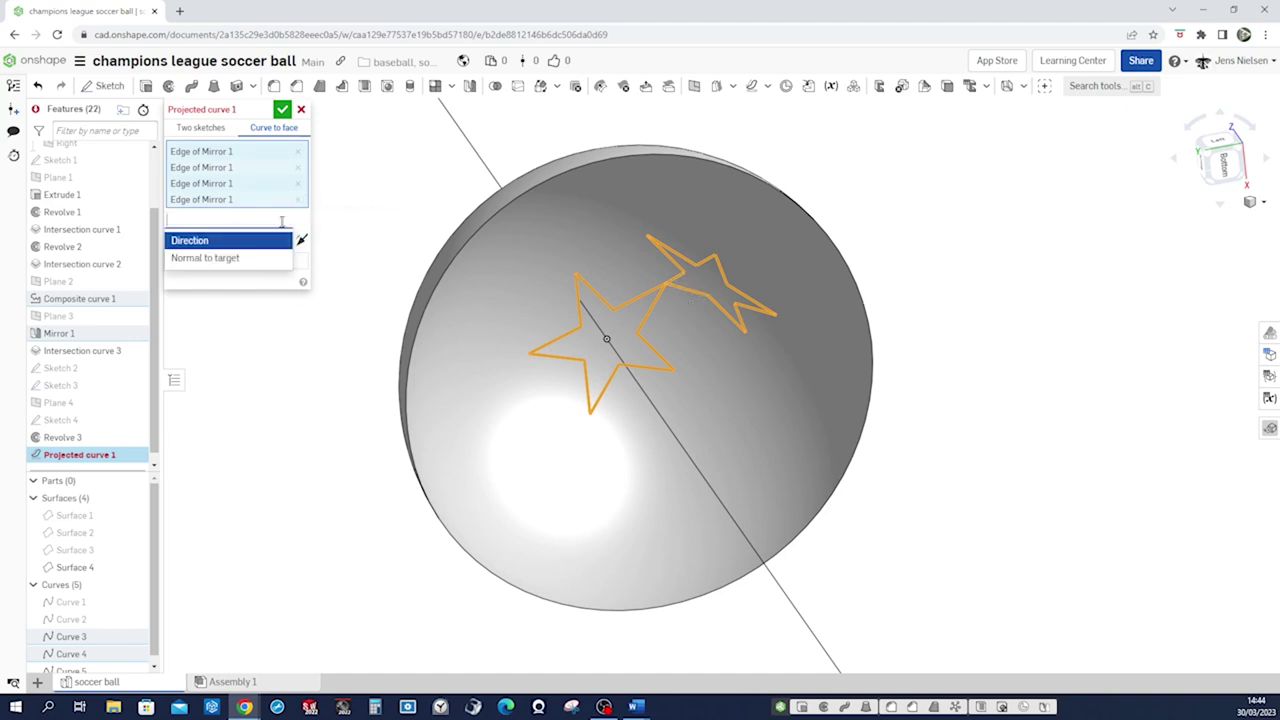
pyautogui.click(229, 259)
pyautogui.click(241, 242)
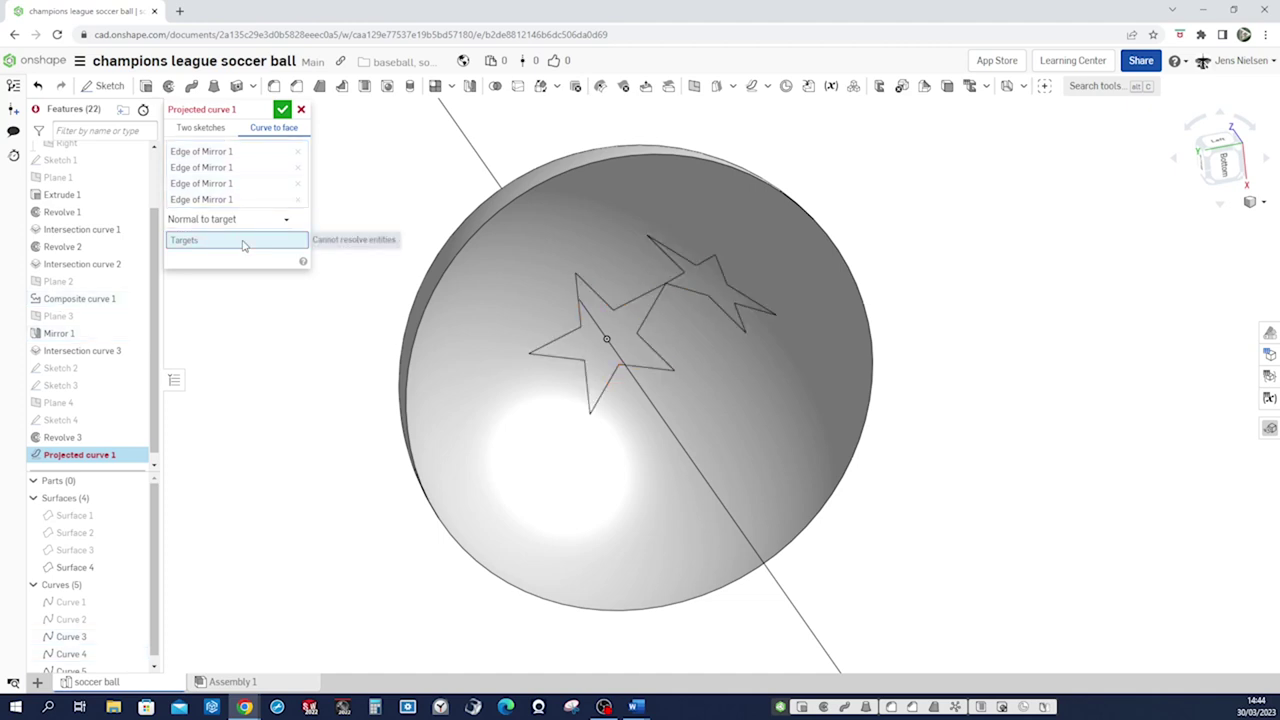
pyautogui.click(516, 409)
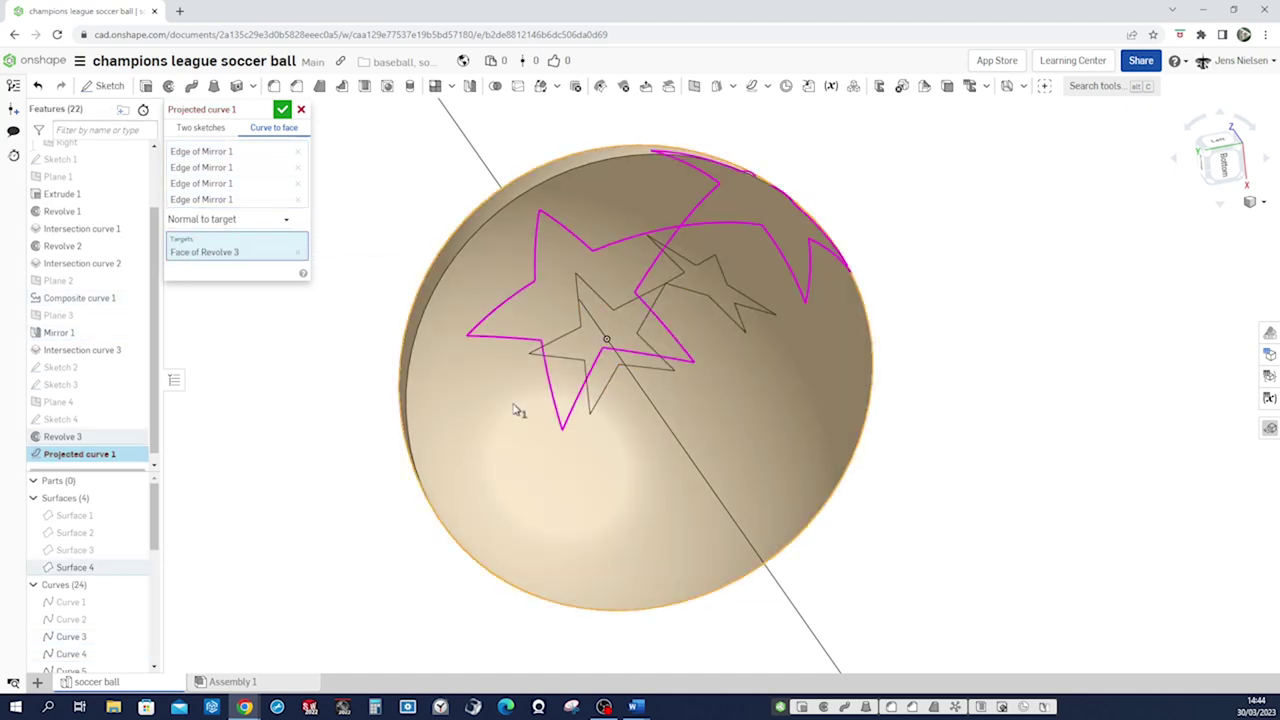
pyautogui.hotkey('shift', '7')
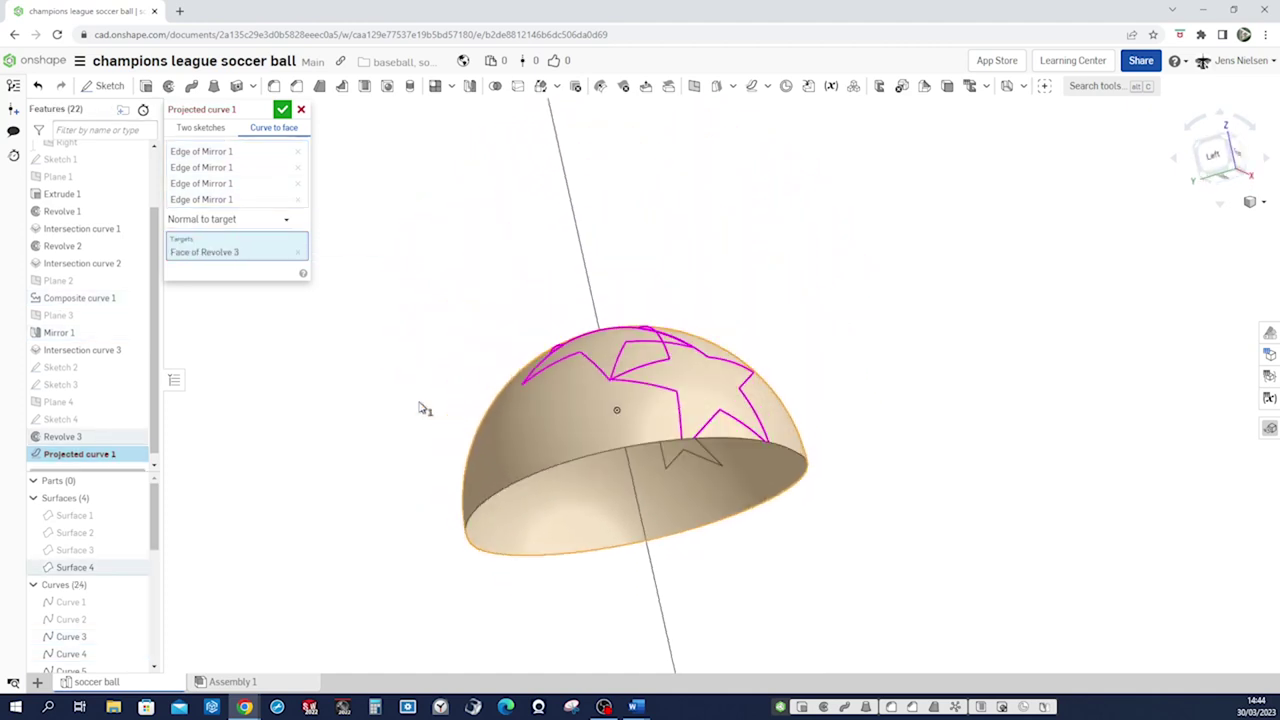
pyautogui.press('Up')
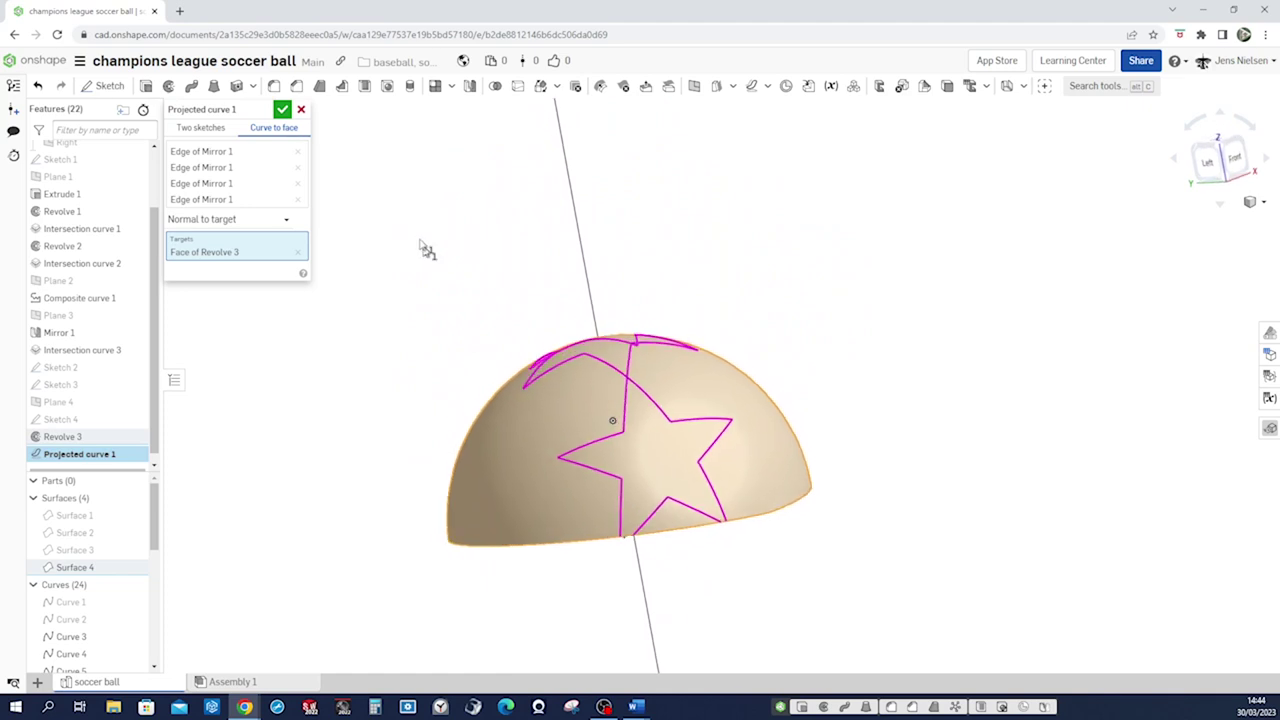
pyautogui.click(283, 111)
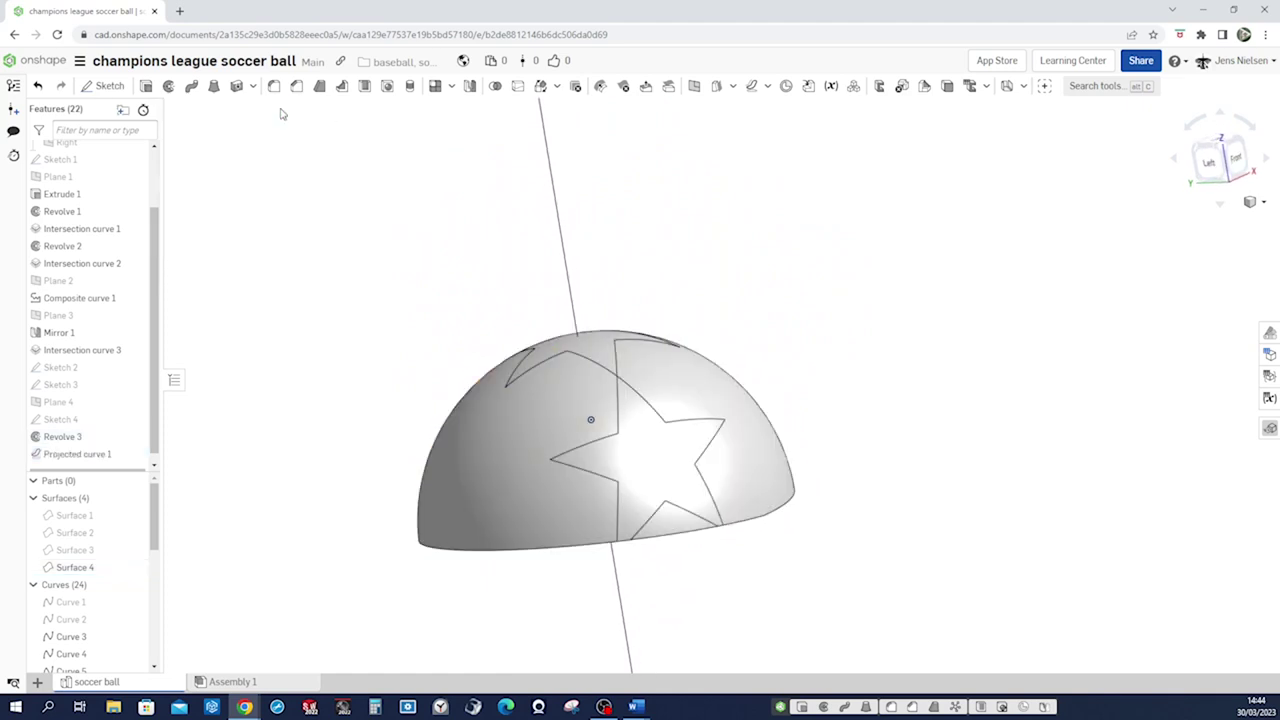
# - Edit Revolve 3 and extend its revolve angle to 205 degrees so the surface reaches beyond the outer star, and accept it
pyautogui.press('Up')
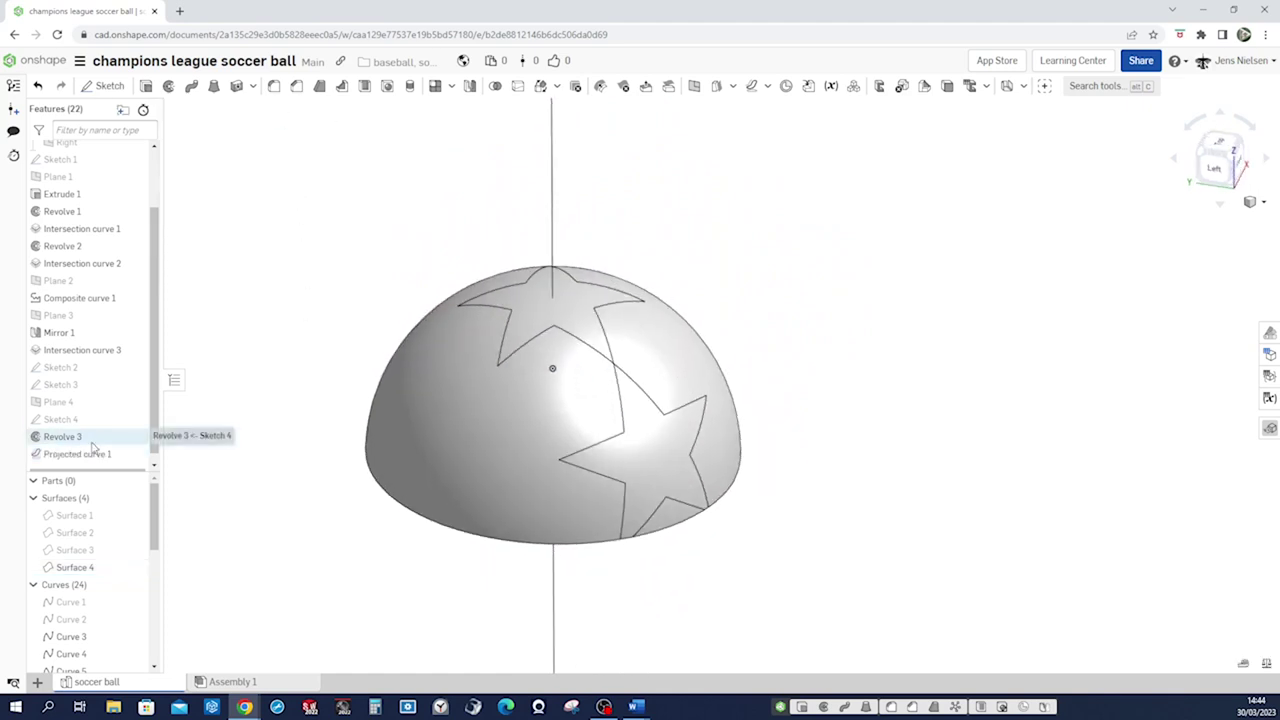
pyautogui.rightClick(93, 443)
pyautogui.click(140, 478)
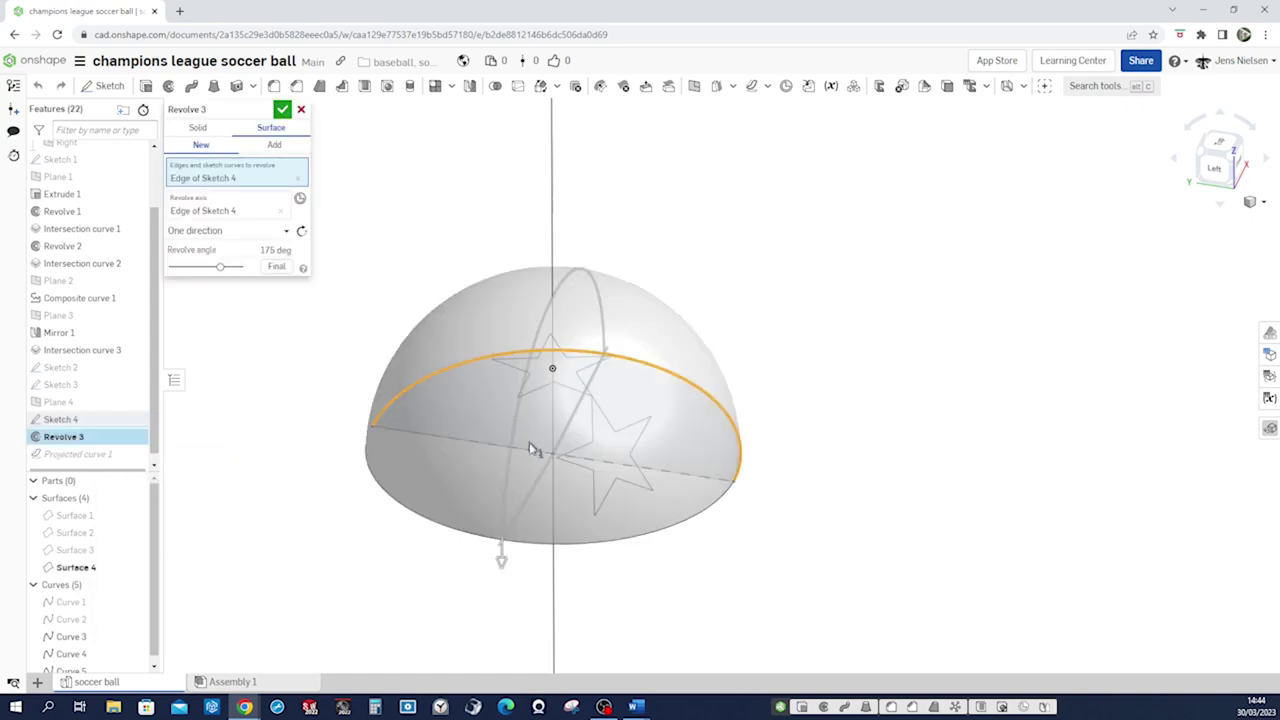
pyautogui.press('Up')
pyautogui.press('Up')
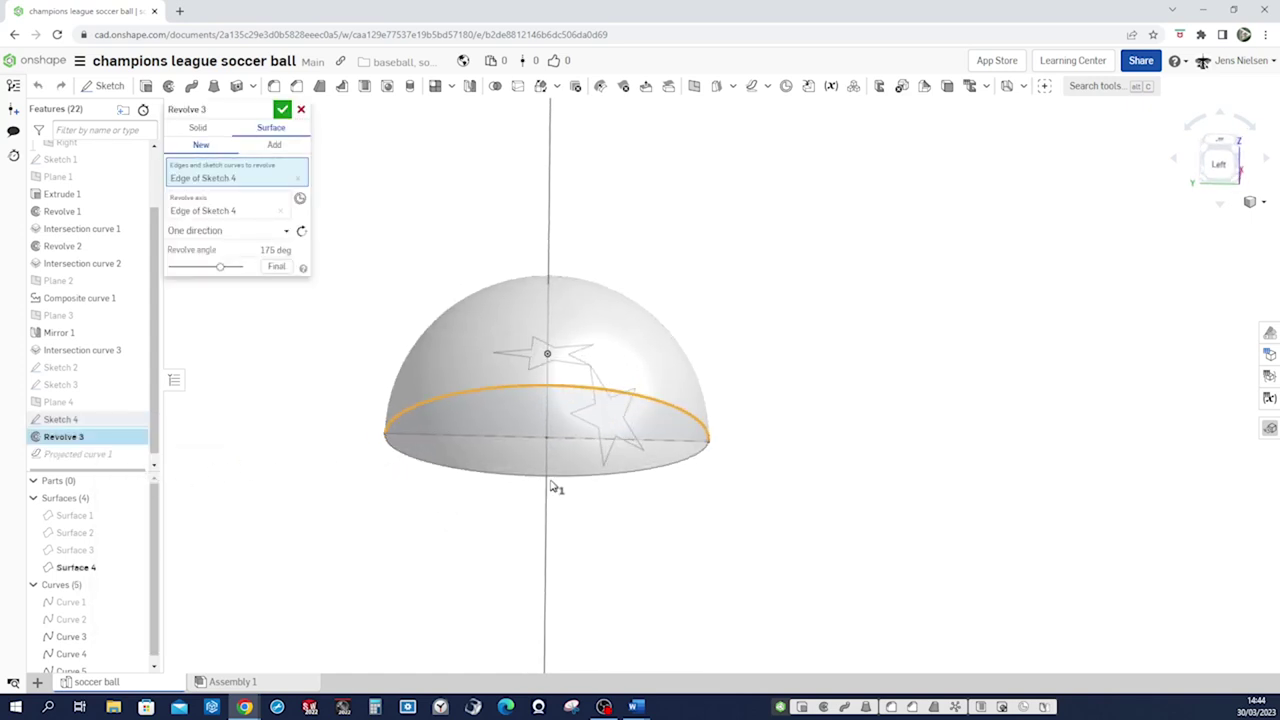
pyautogui.moveTo(526, 463); pyautogui.dragTo(591, 499, button='right')
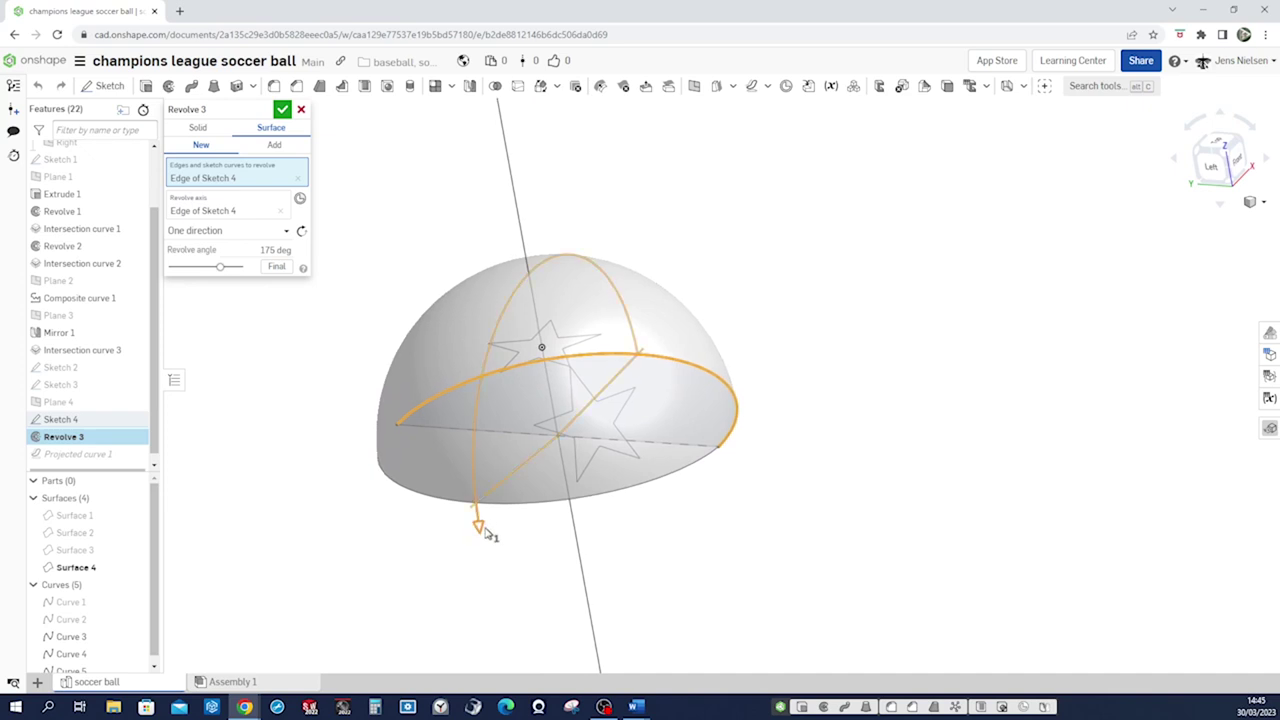
pyautogui.moveTo(484, 536); pyautogui.dragTo(506, 608)
pyautogui.press('Left')
pyautogui.press('Left')
pyautogui.press('Up')
pyautogui.press('Up')
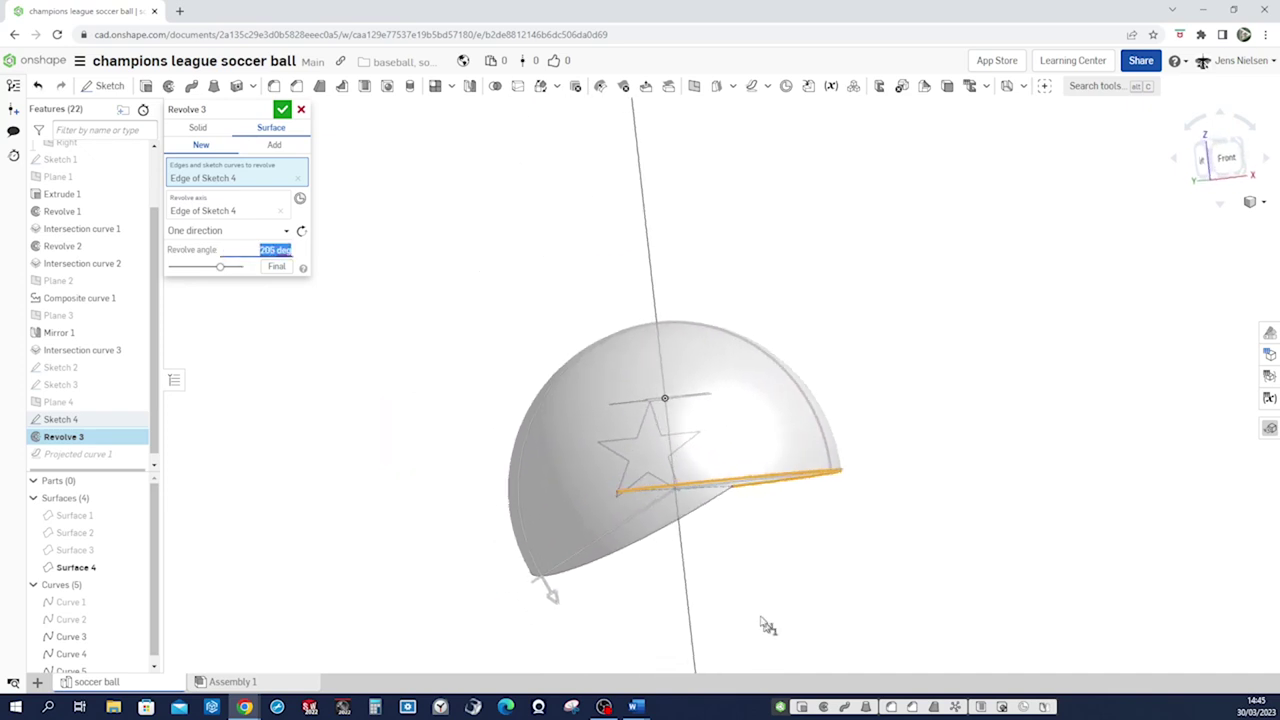
pyautogui.click(282, 110)
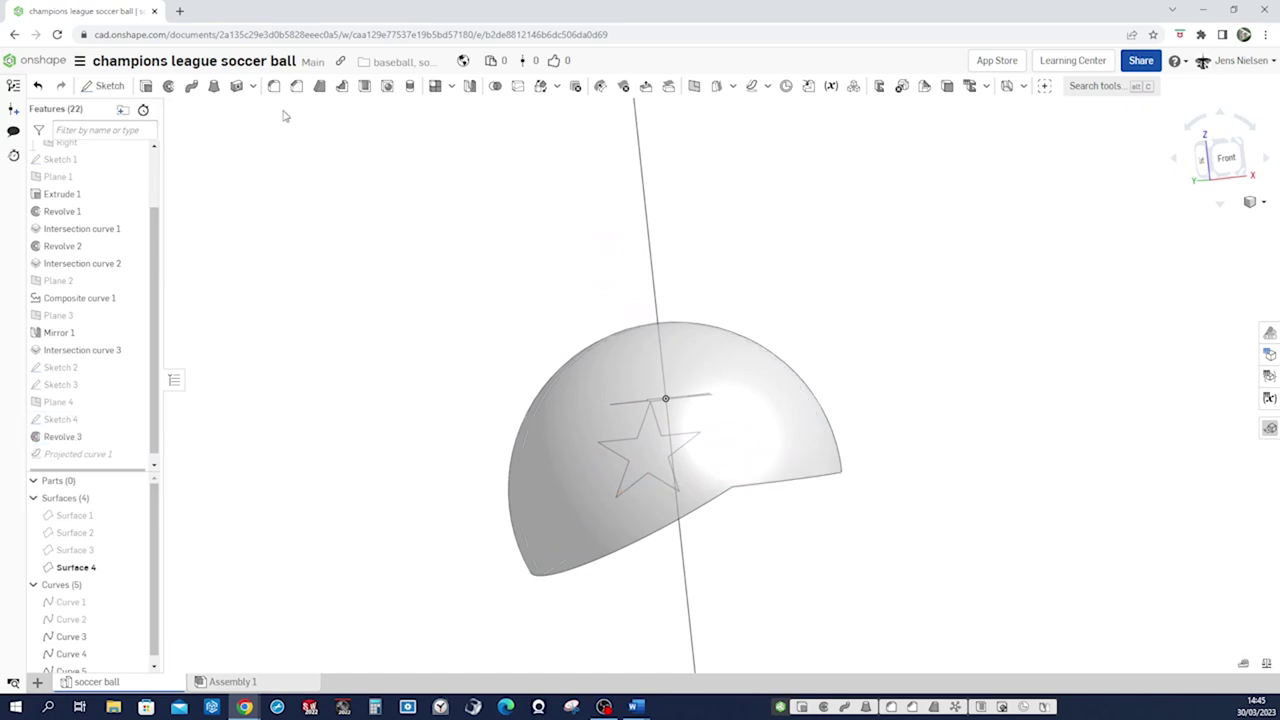
# - Remove the spherical surface with a Delete face on the face of Revolve 3, using Leave open
pyautogui.press('Down')
pyautogui.press('Down')
pyautogui.press('Down')
pyautogui.press('Right')
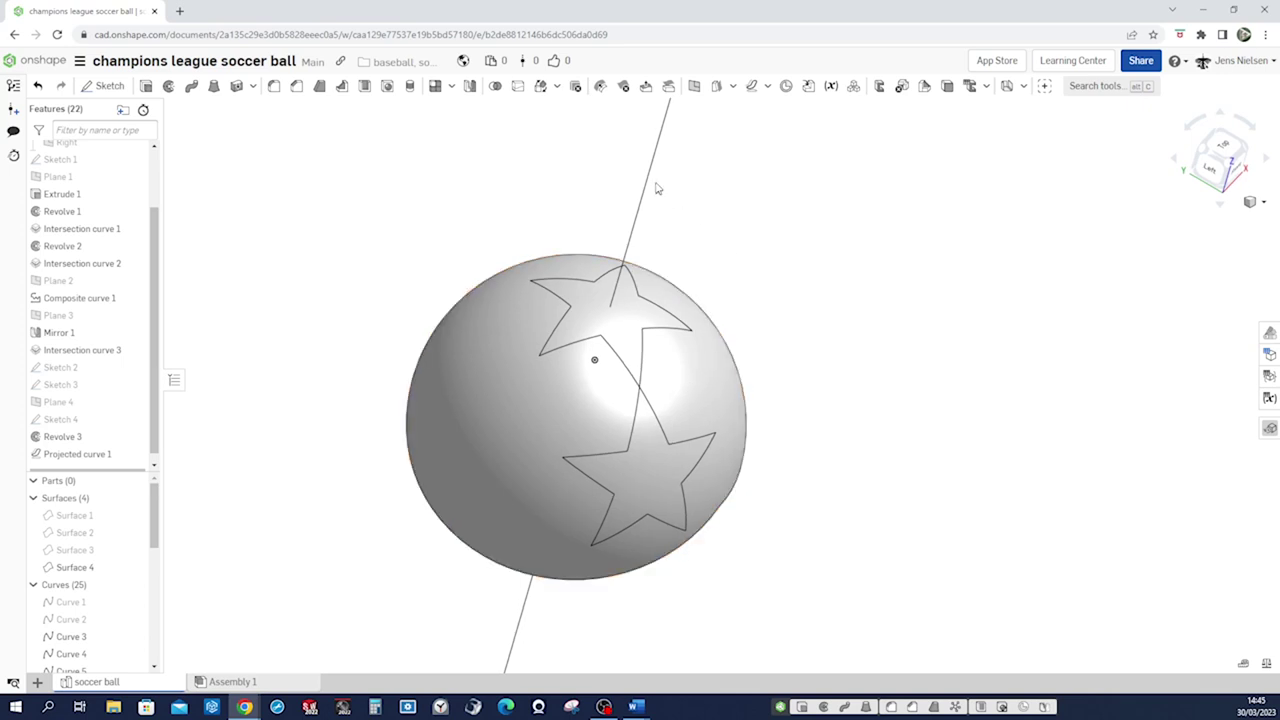
pyautogui.click(577, 87)
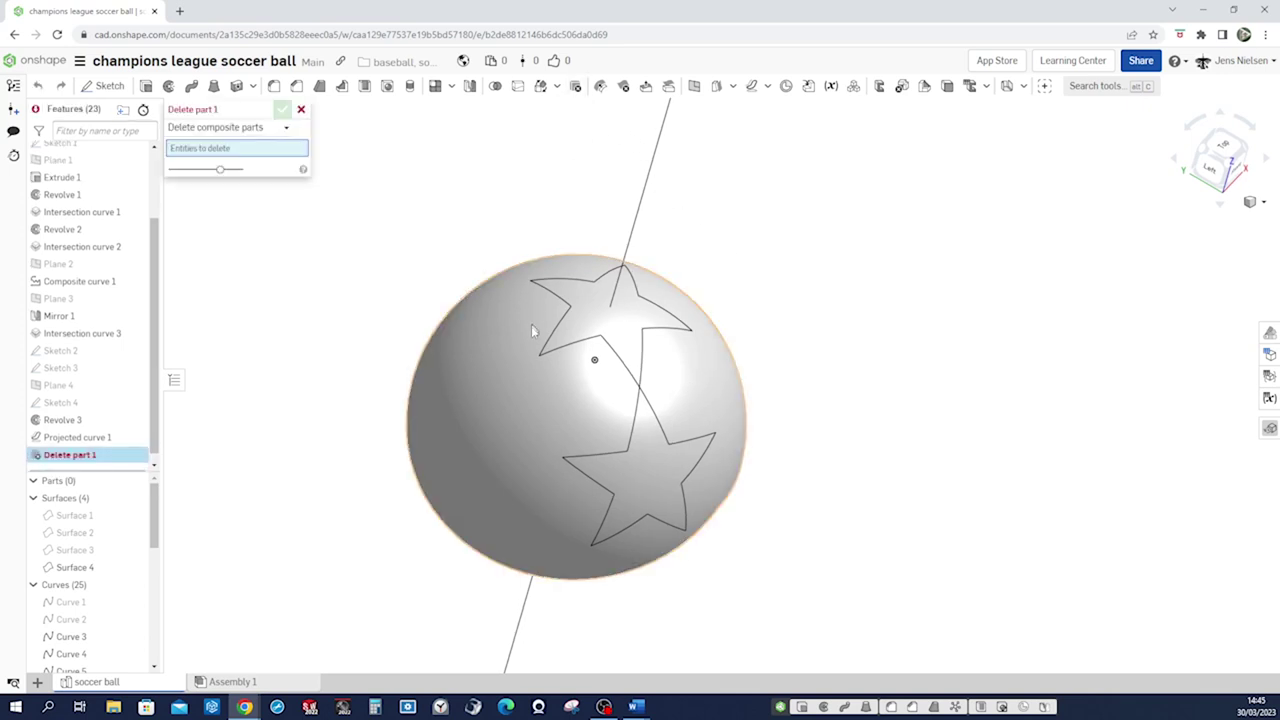
pyautogui.click(301, 110)
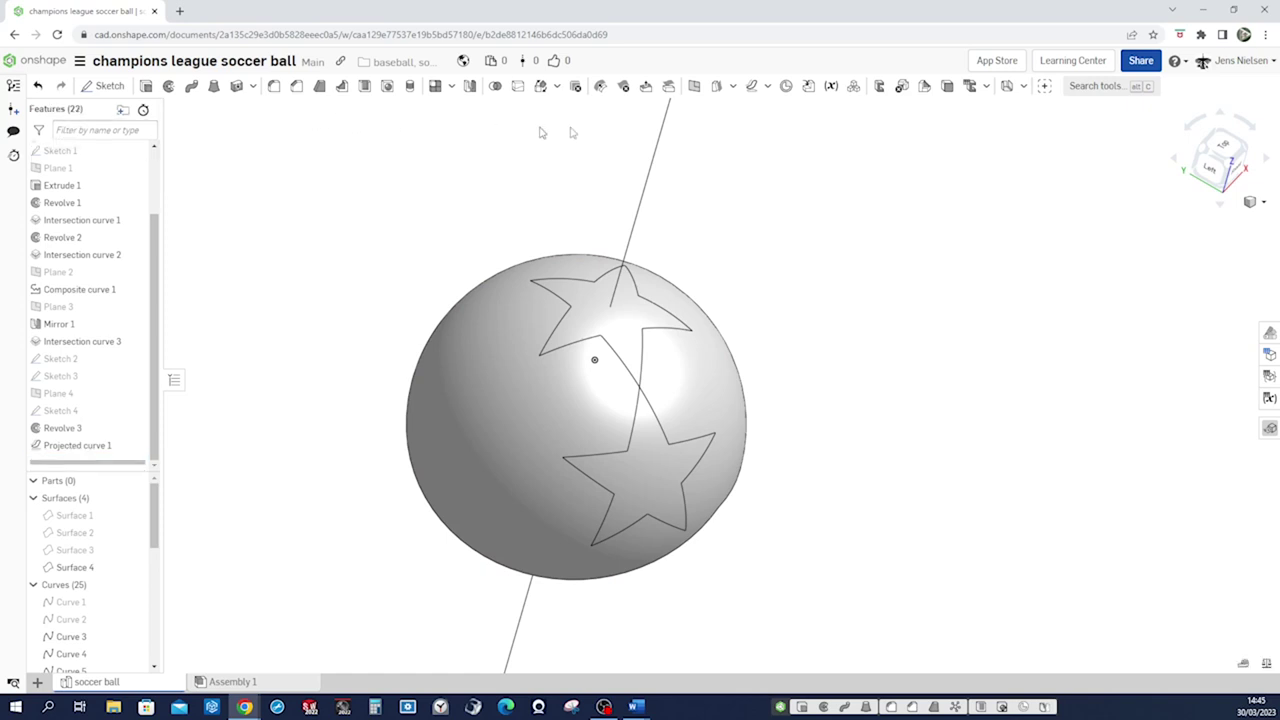
pyautogui.click(623, 86)
pyautogui.click(522, 344)
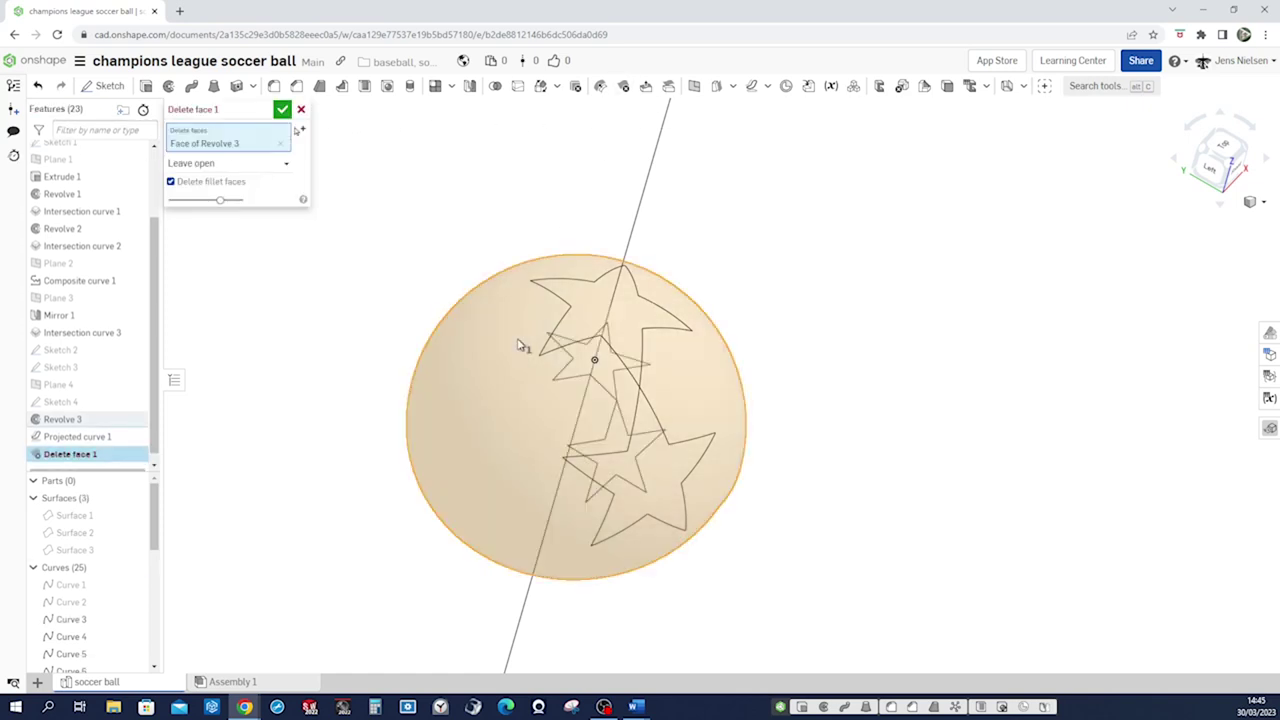
pyautogui.click(283, 110)
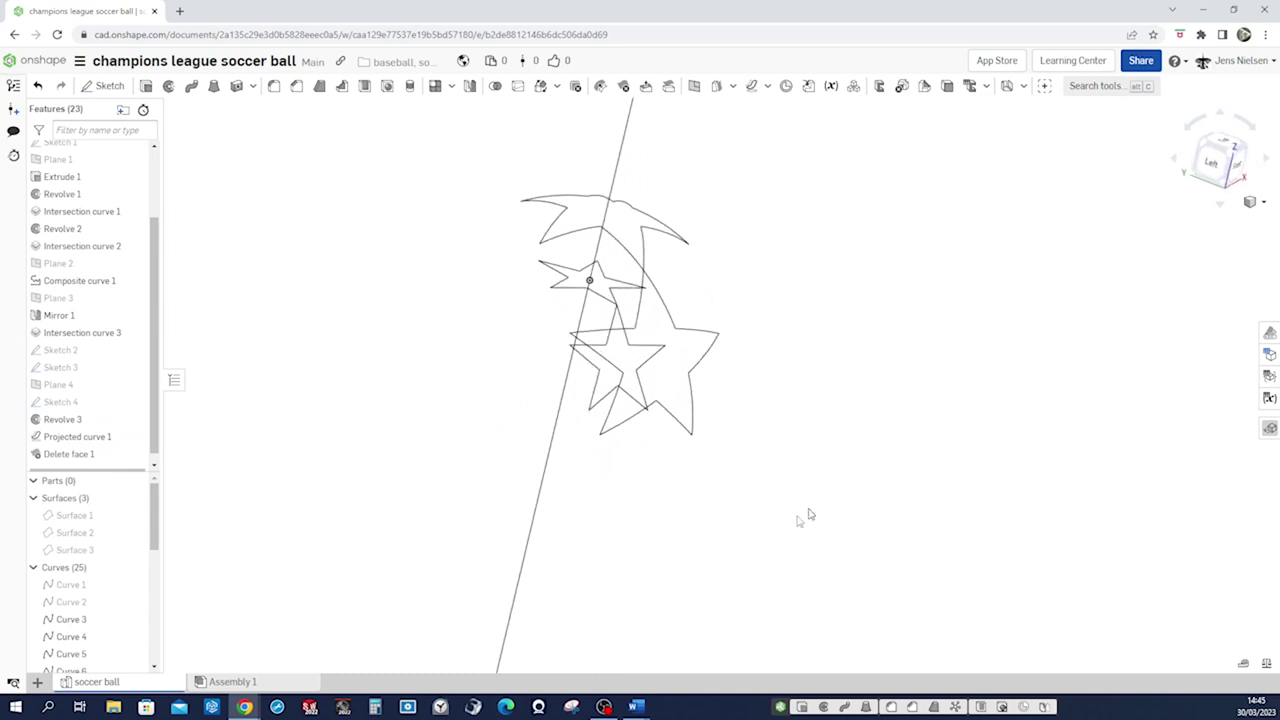
# - Start a Fill surface and select five adjoining edges of the upper projected star (Curves 13, 14, 15, 6 and 7) with Position continuity
pyautogui.moveTo(158, 543)
pyautogui.mouseDown()
pyautogui.moveTo(160, 572)
pyautogui.moveTo(168, 534)
pyautogui.mouseUp()
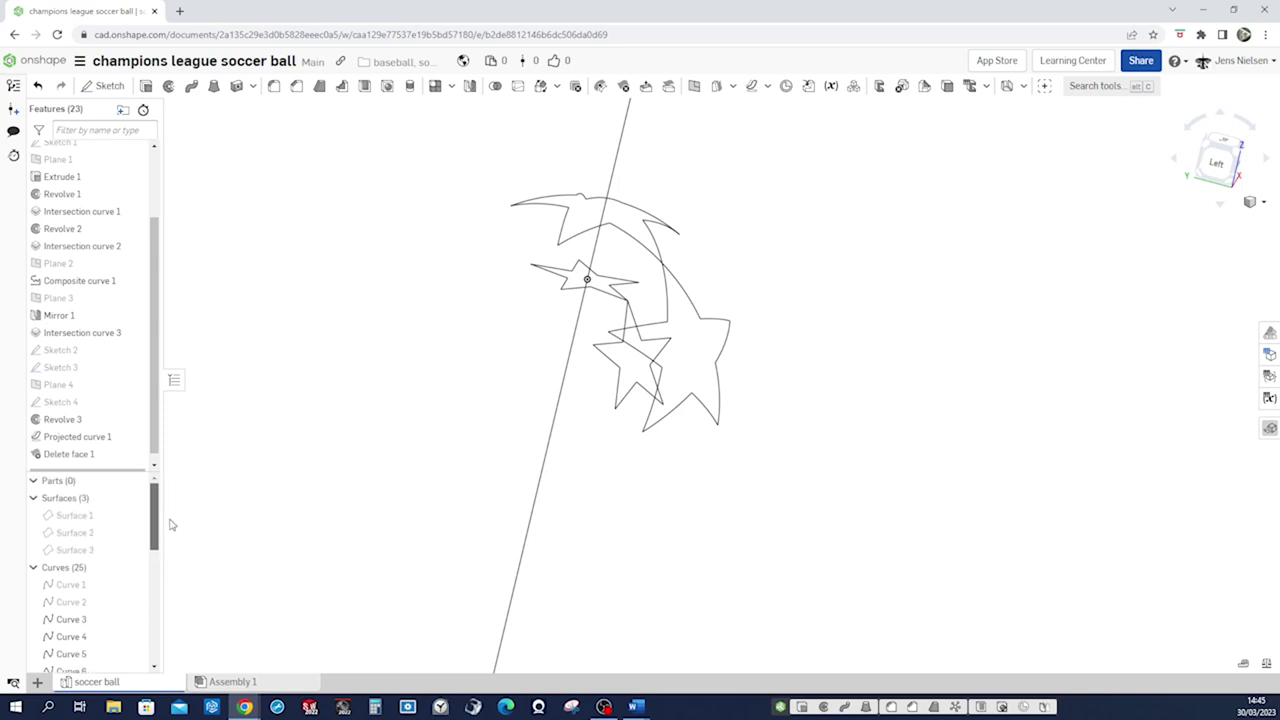
pyautogui.moveTo(250, 543); pyautogui.dragTo(690, 122, button='right')
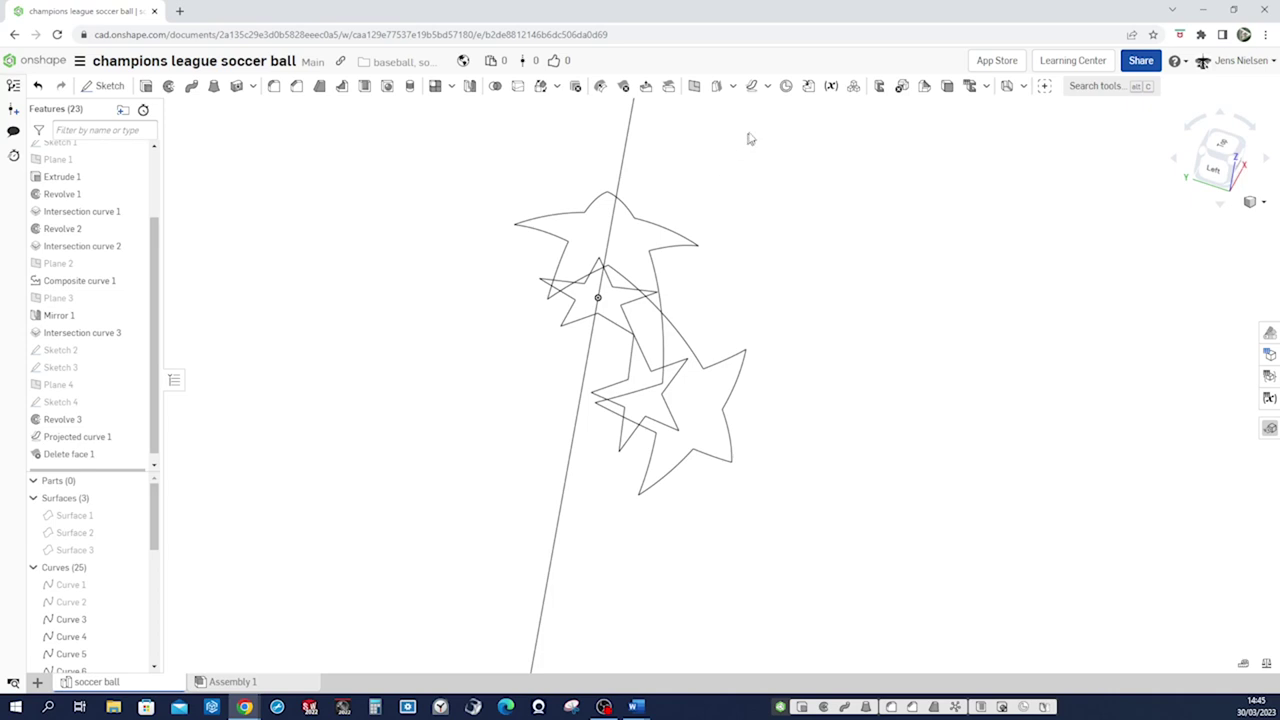
pyautogui.click(767, 90)
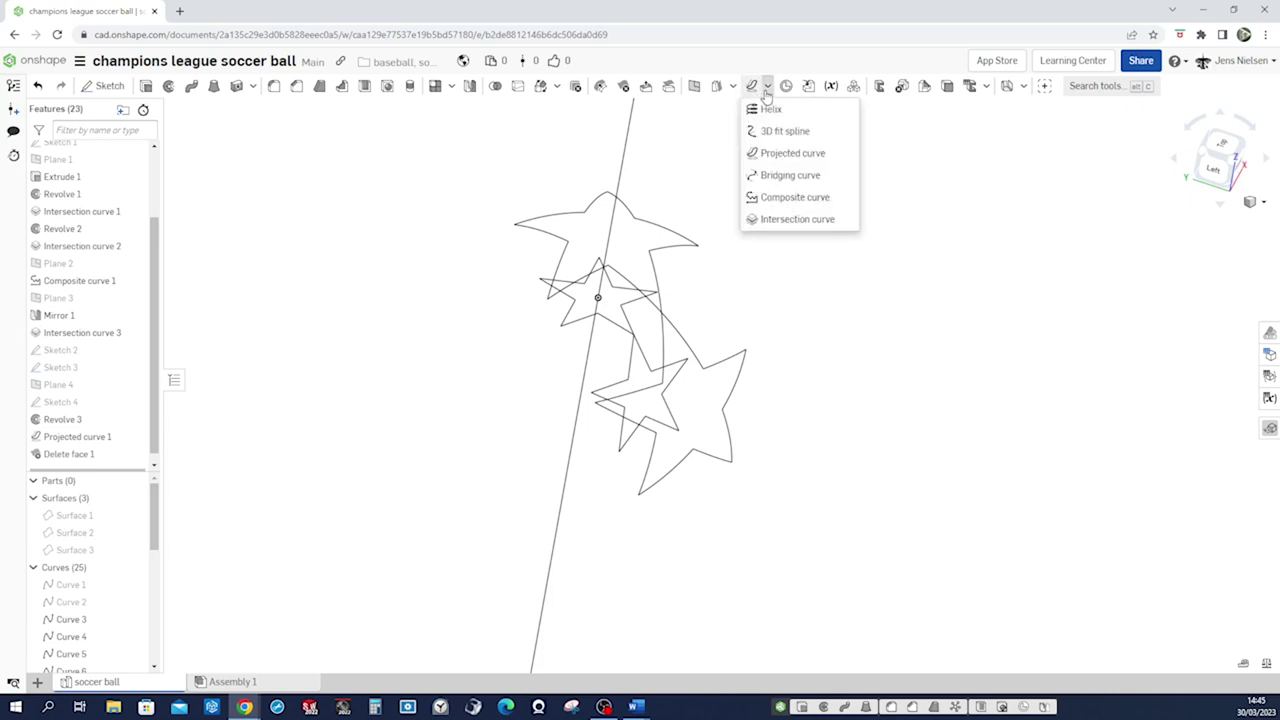
pyautogui.click(733, 87)
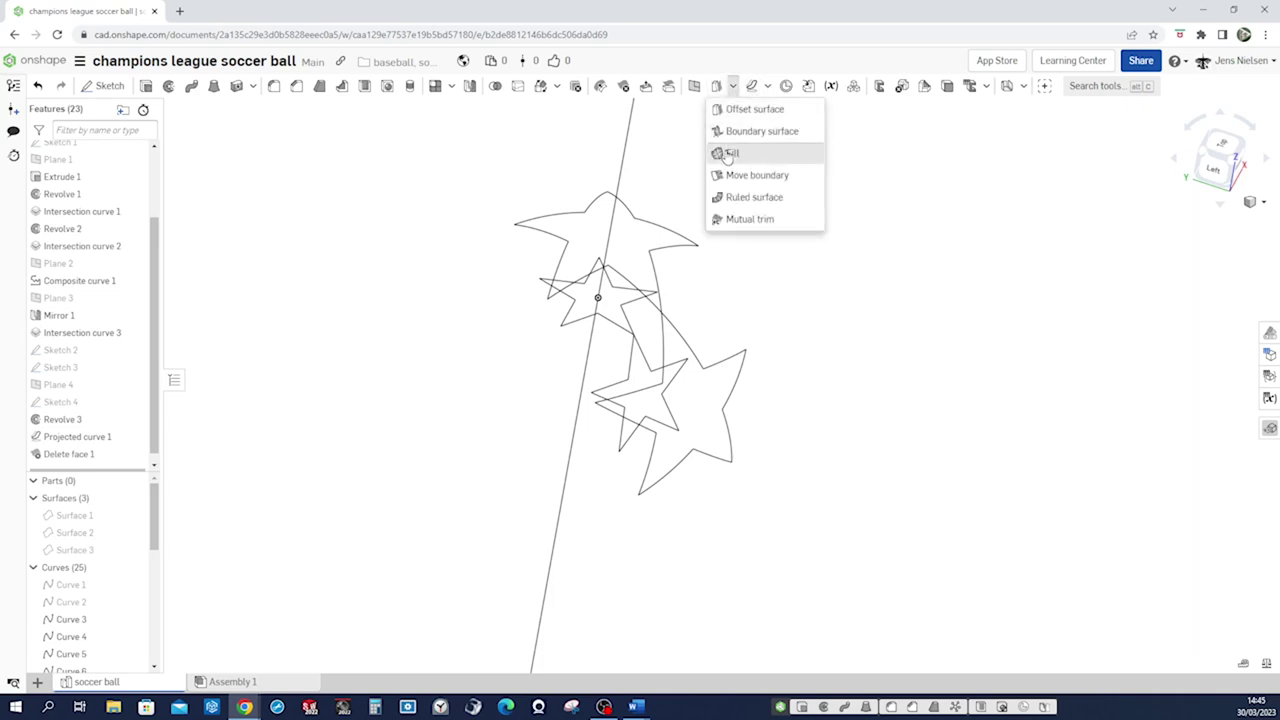
pyautogui.click(727, 156)
pyautogui.moveTo(720, 171); pyautogui.dragTo(671, 271, button='right')
pyautogui.click(670, 268)
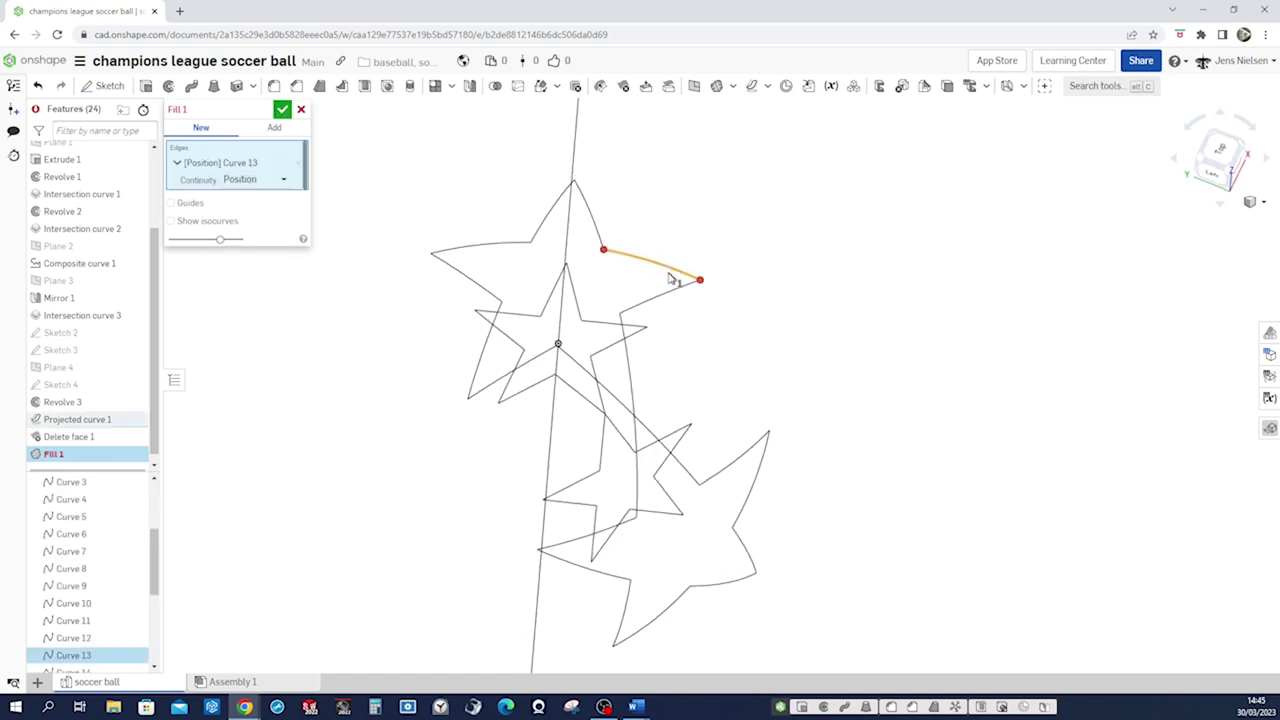
pyautogui.click(664, 295)
pyautogui.moveTo(634, 343); pyautogui.dragTo(665, 355, button='right')
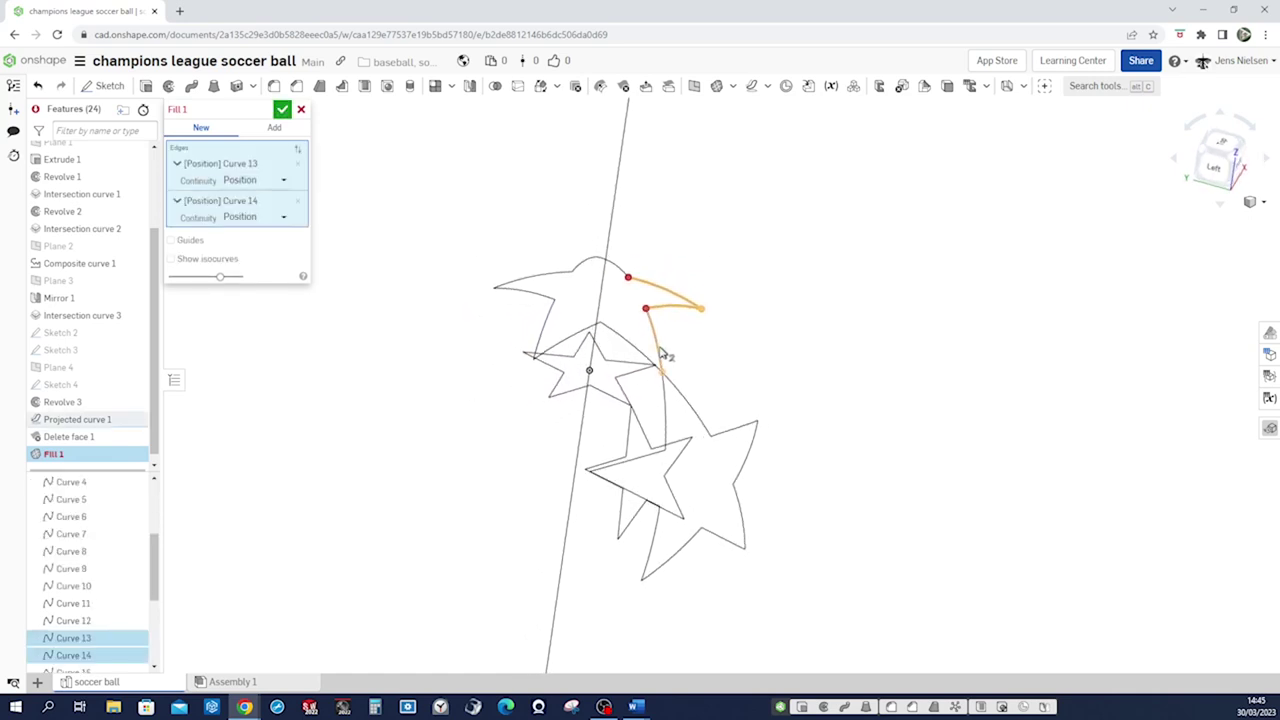
pyautogui.click(660, 352)
pyautogui.click(600, 328)
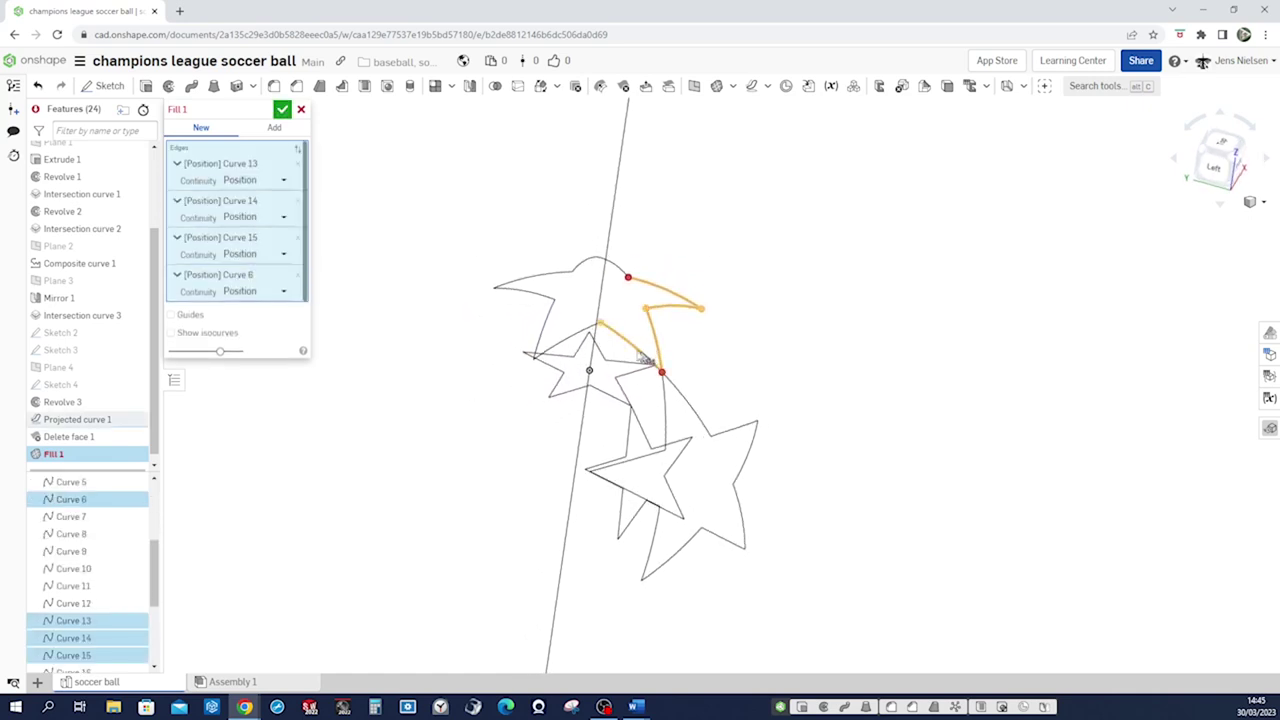
pyautogui.click(579, 334)
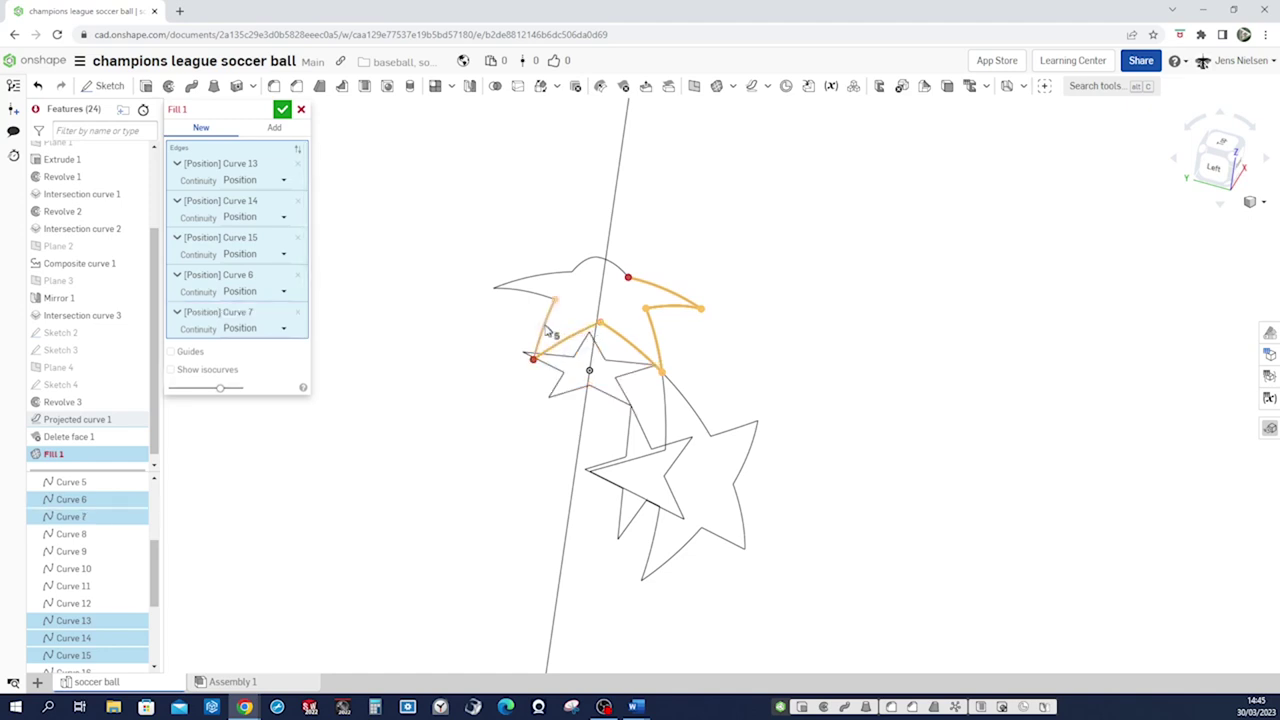
# - Add the remaining edges of the upper projected star, Curves 8 to 12, to the fill and accept it
pyautogui.click(551, 302)
pyautogui.click(545, 297)
pyautogui.click(547, 276)
pyautogui.moveTo(580, 272); pyautogui.dragTo(586, 285, button='right')
pyautogui.click(569, 273)
pyautogui.click(606, 265)
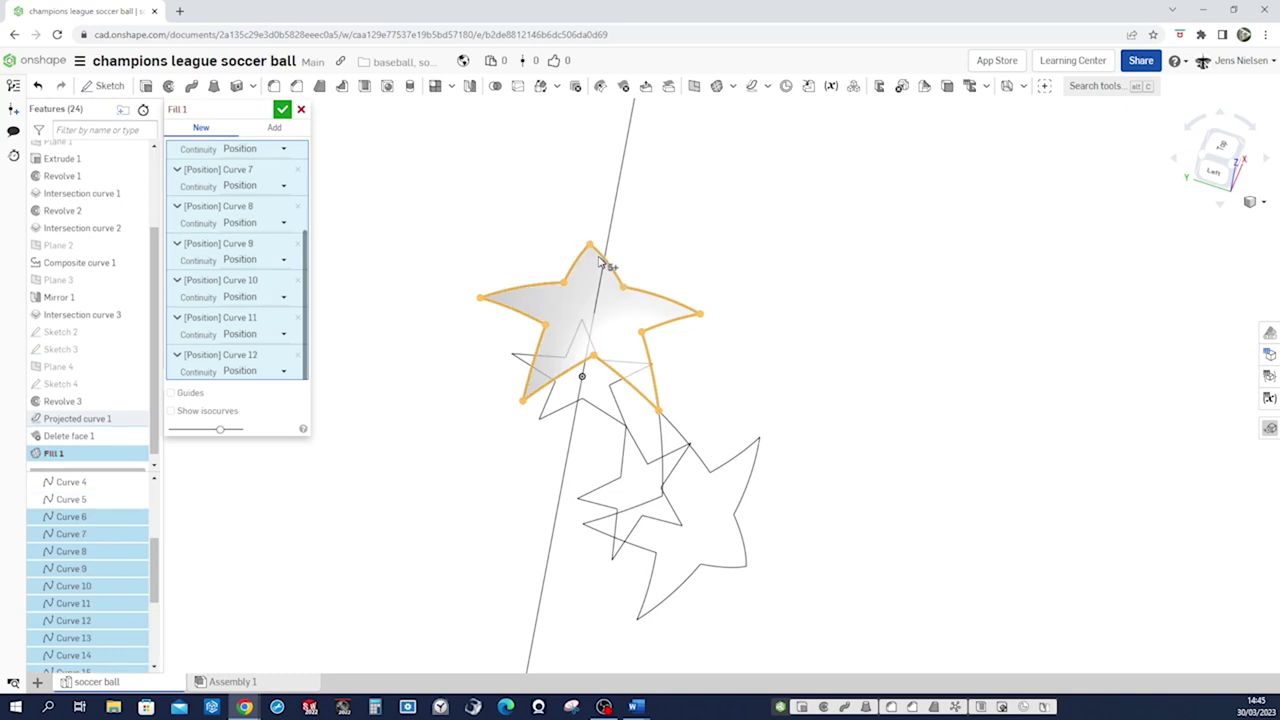
pyautogui.click(282, 109)
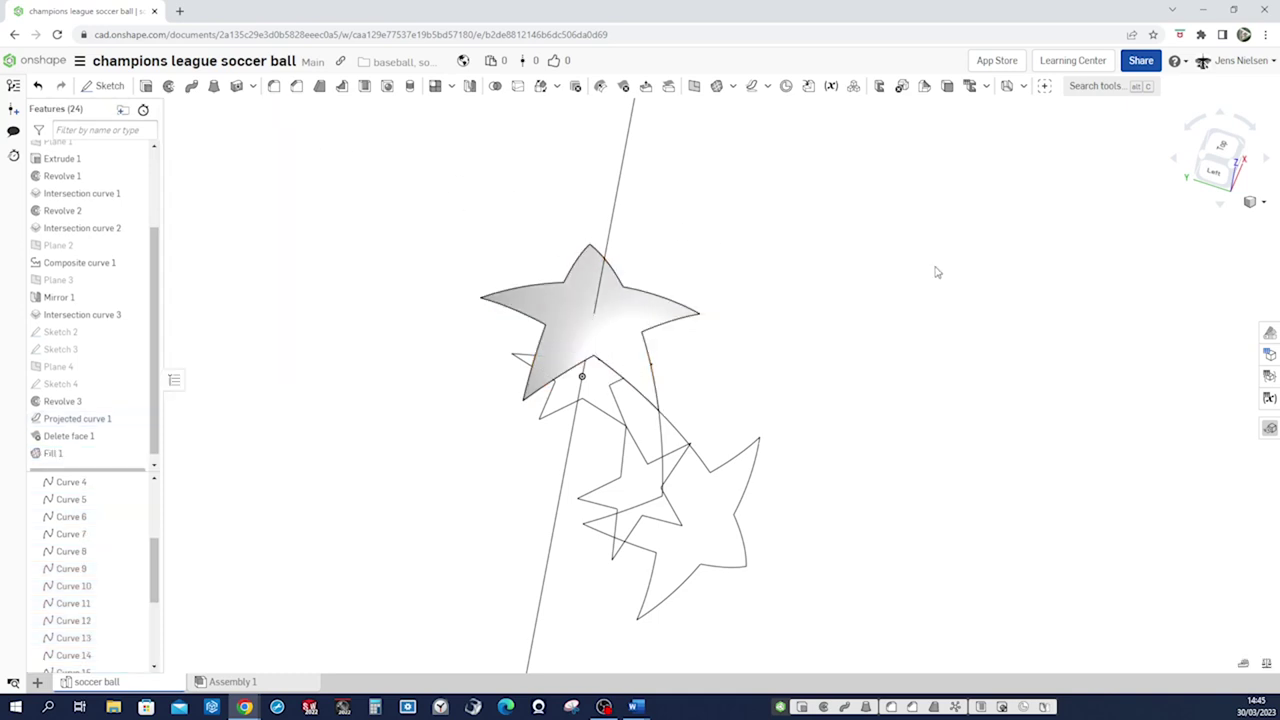
# - Start a second Fill surface and select six edges of the lower projected star: Curve 16 and Curves 25 down to 21
pyautogui.press('Up')
pyautogui.click(716, 86)
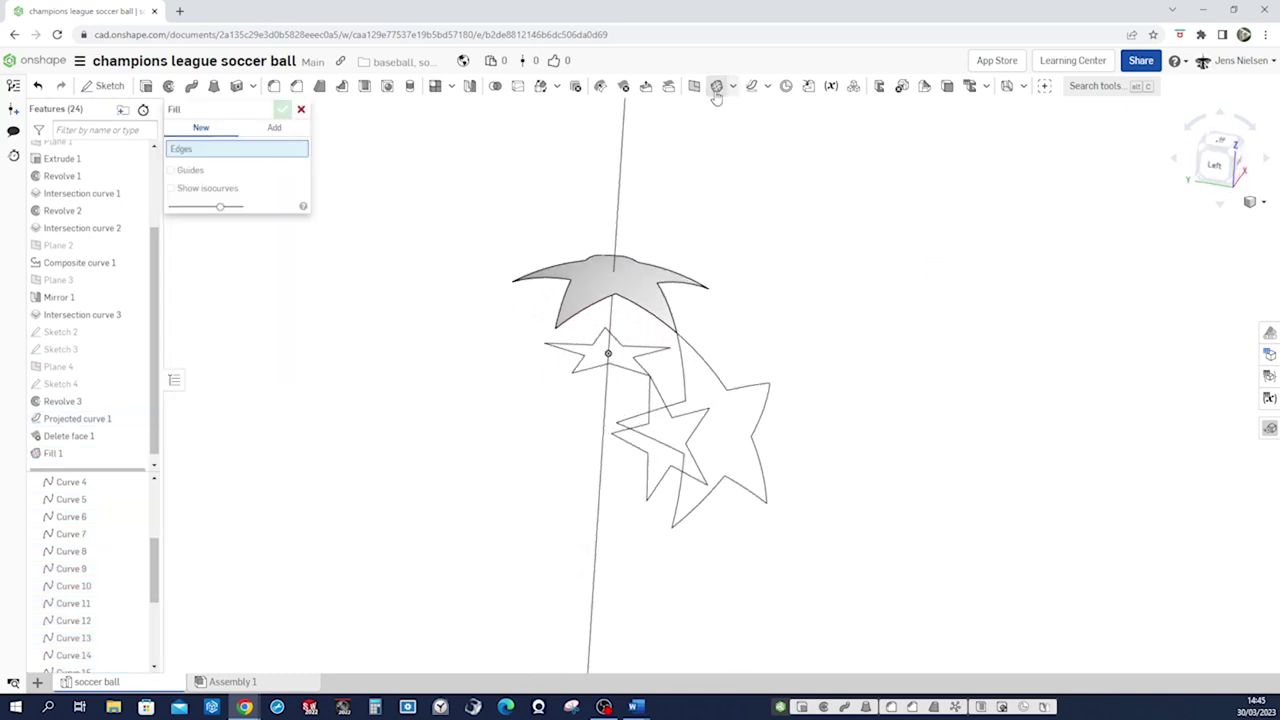
pyautogui.scroll(3, 820, 280)
pyautogui.click(646, 331)
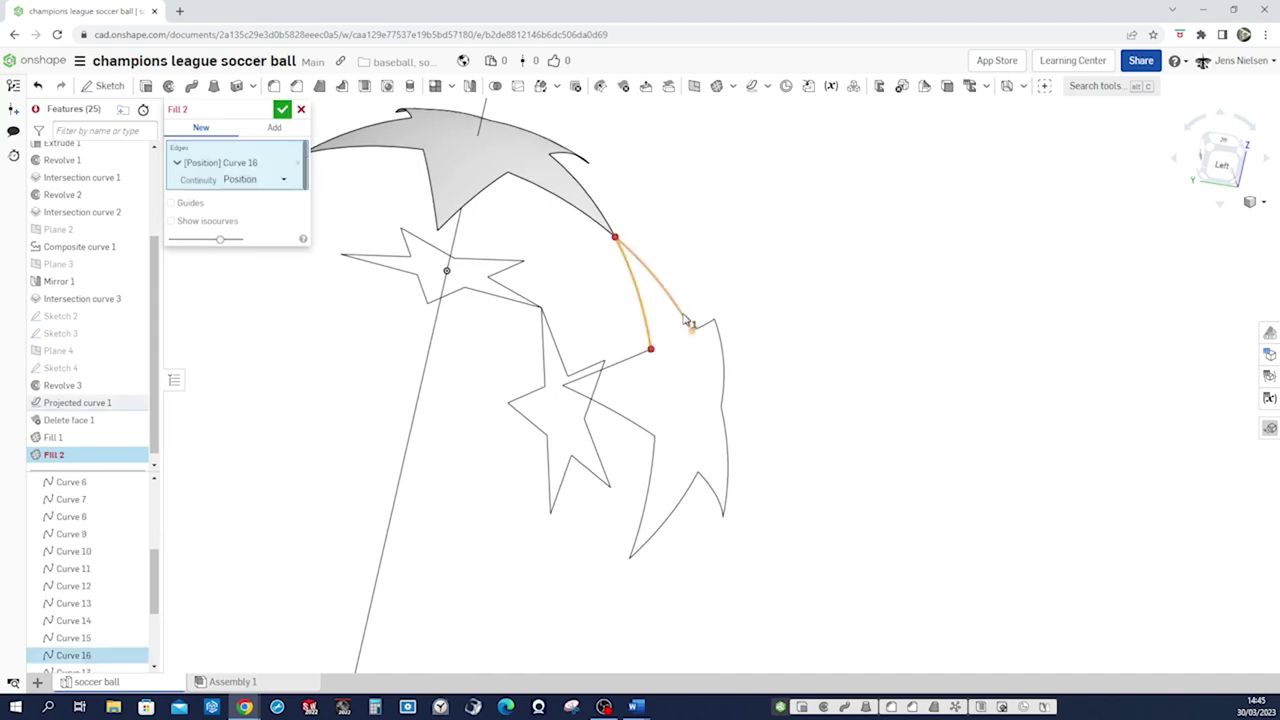
pyautogui.click(700, 325)
pyautogui.click(714, 334)
pyautogui.click(723, 352)
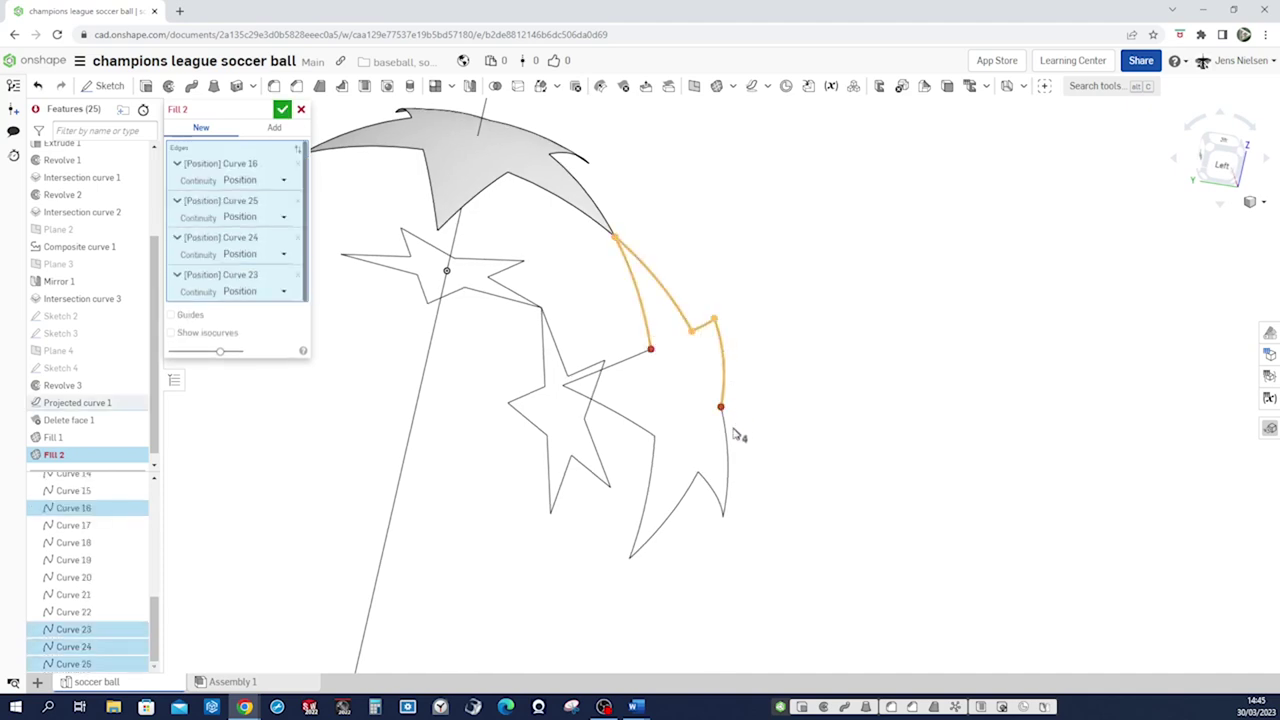
pyautogui.click(728, 440)
pyautogui.click(715, 493)
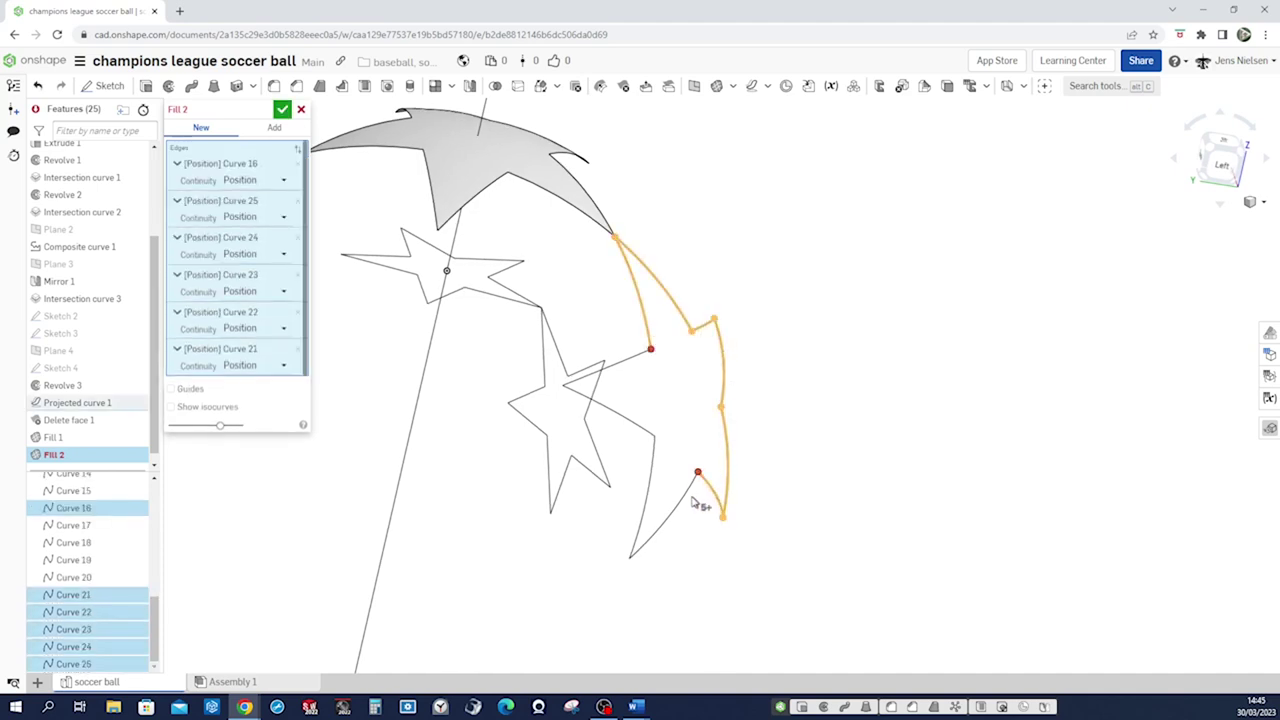
# - Add the remaining edges of the lower projected star, Curves 20 down to 17, to the fill and accept it
pyautogui.click(680, 505)
pyautogui.click(649, 500)
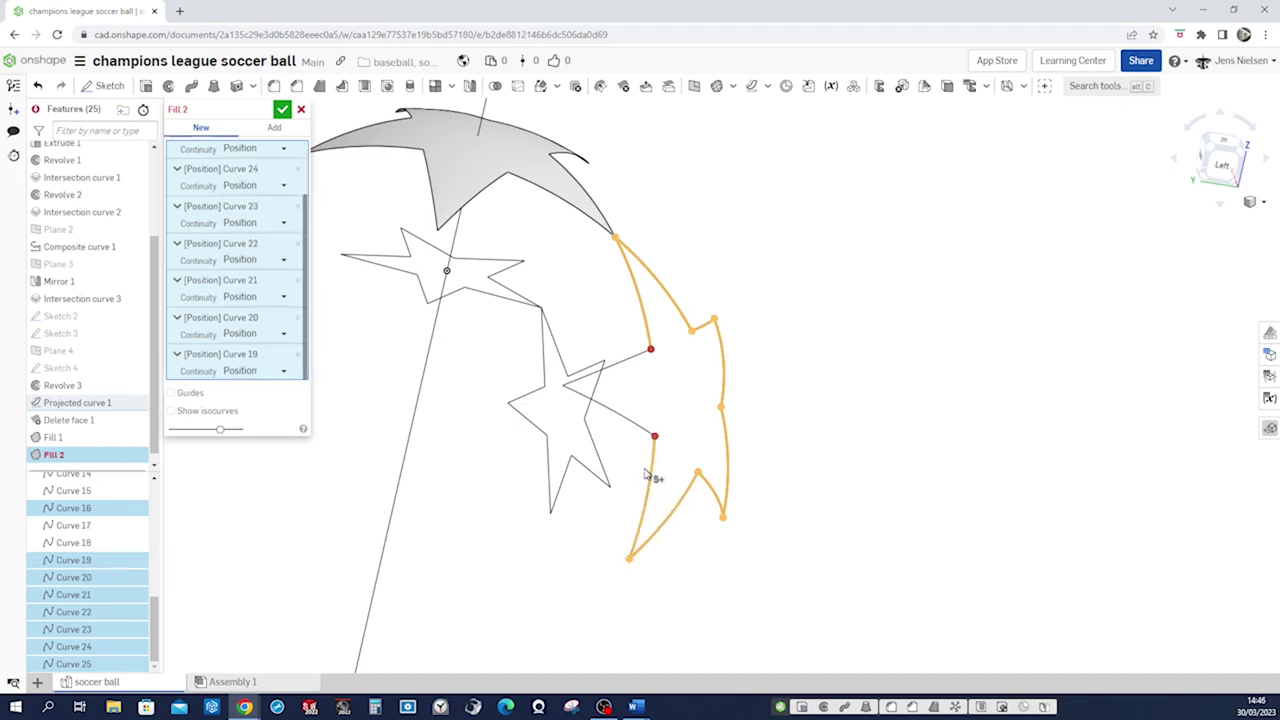
pyautogui.click(649, 432)
pyautogui.click(626, 366)
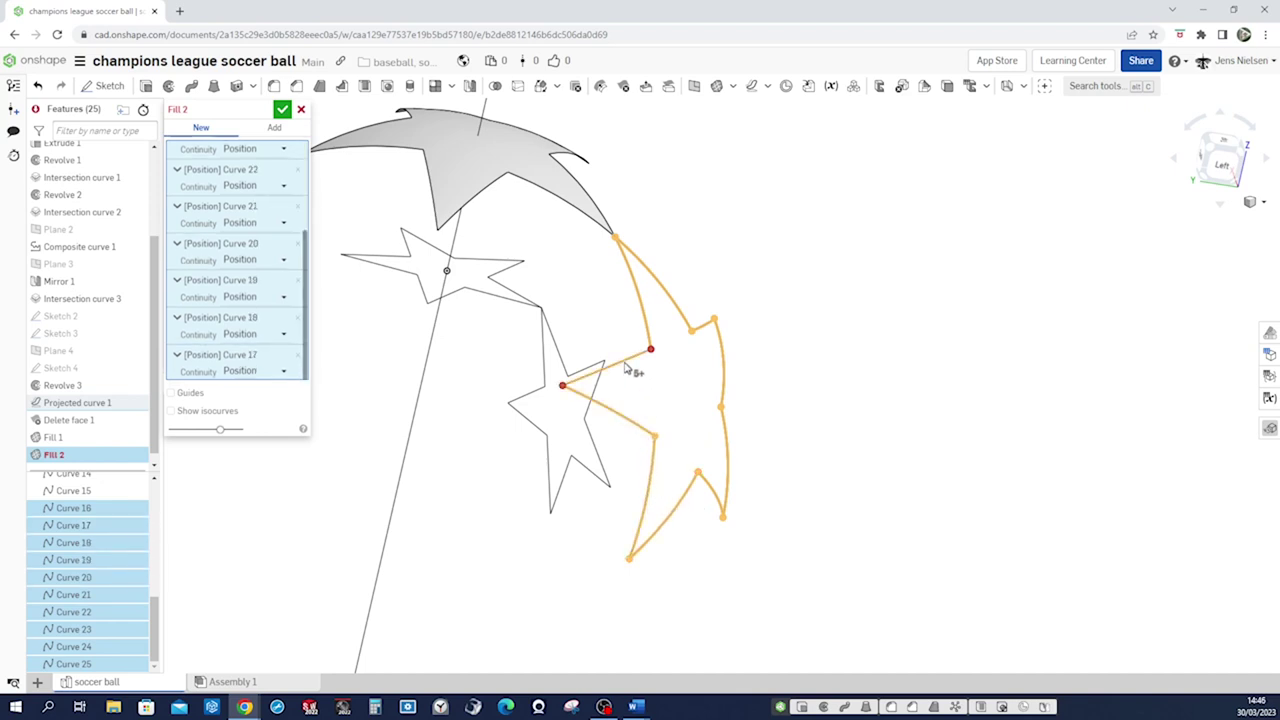
pyautogui.scroll(-2, 720, 311)
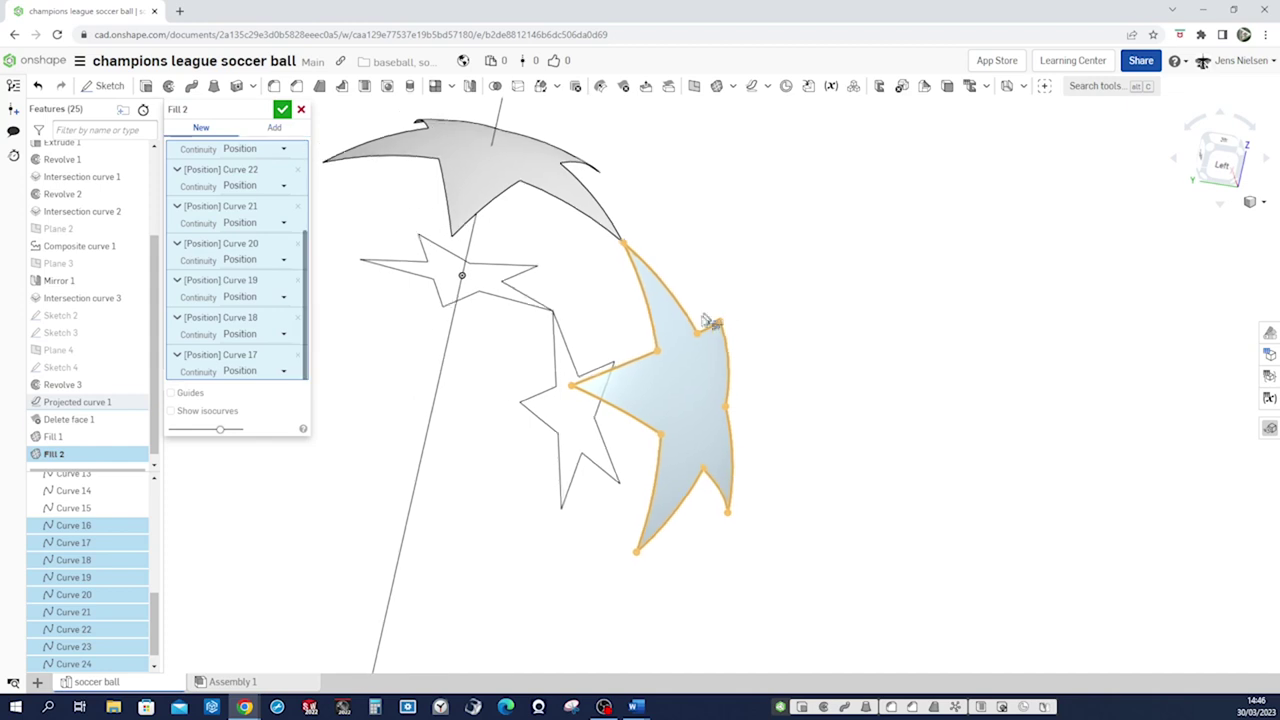
pyautogui.click(283, 110)
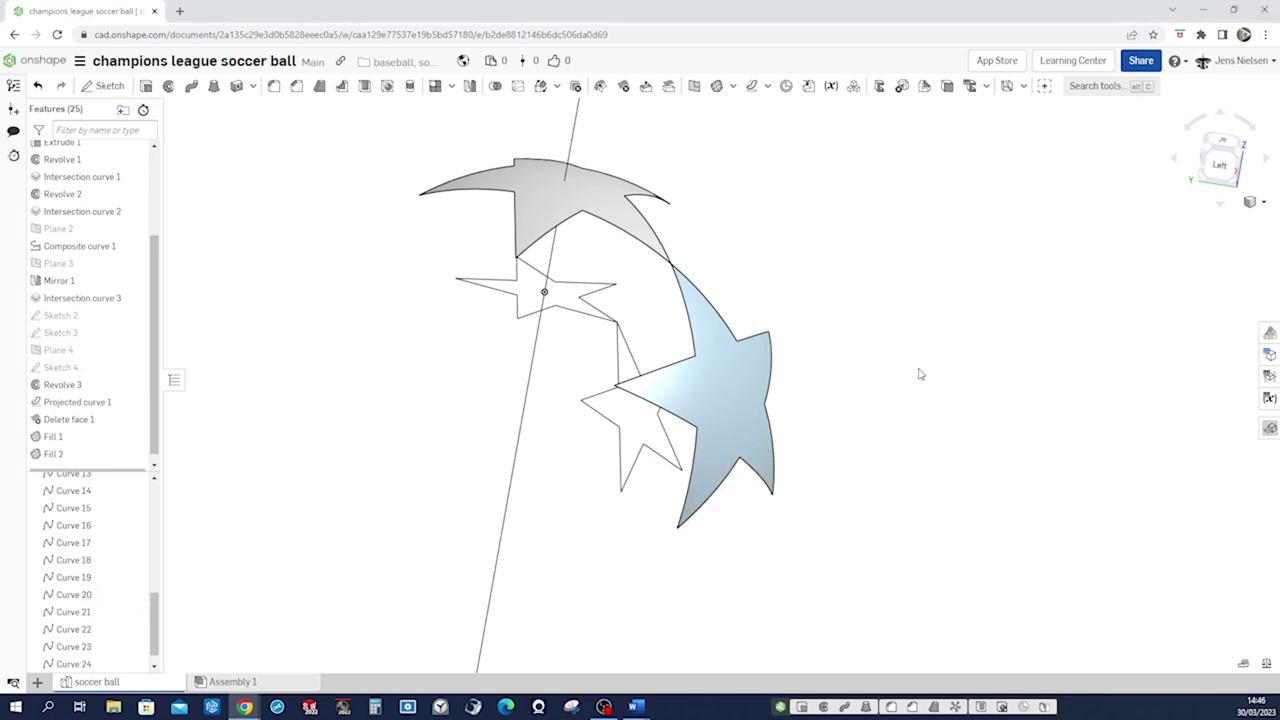
# - Thicken the upper star's fill surface by 3 mm in direction 1 as a new part
pyautogui.moveTo(917, 369); pyautogui.dragTo(918, 368, button='right')
pyautogui.press('Left')
pyautogui.press('Left')
pyautogui.press('Left')
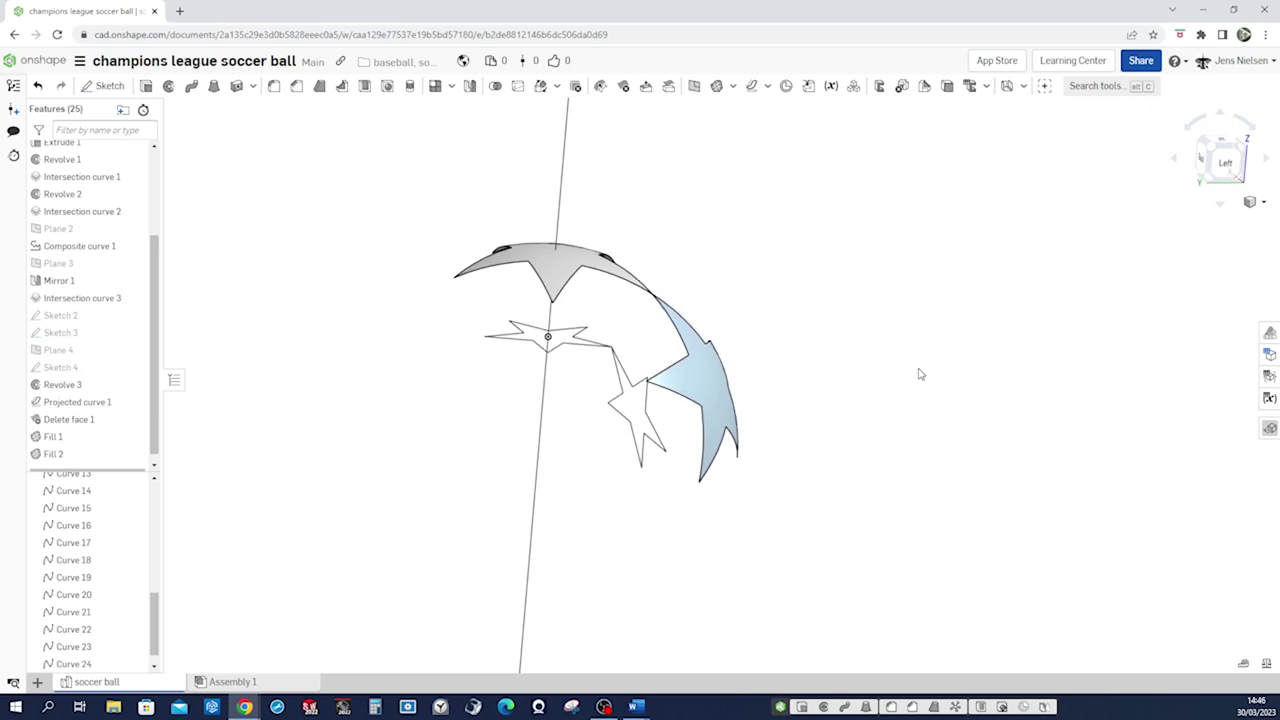
pyautogui.press('Down')
pyautogui.press('Down')
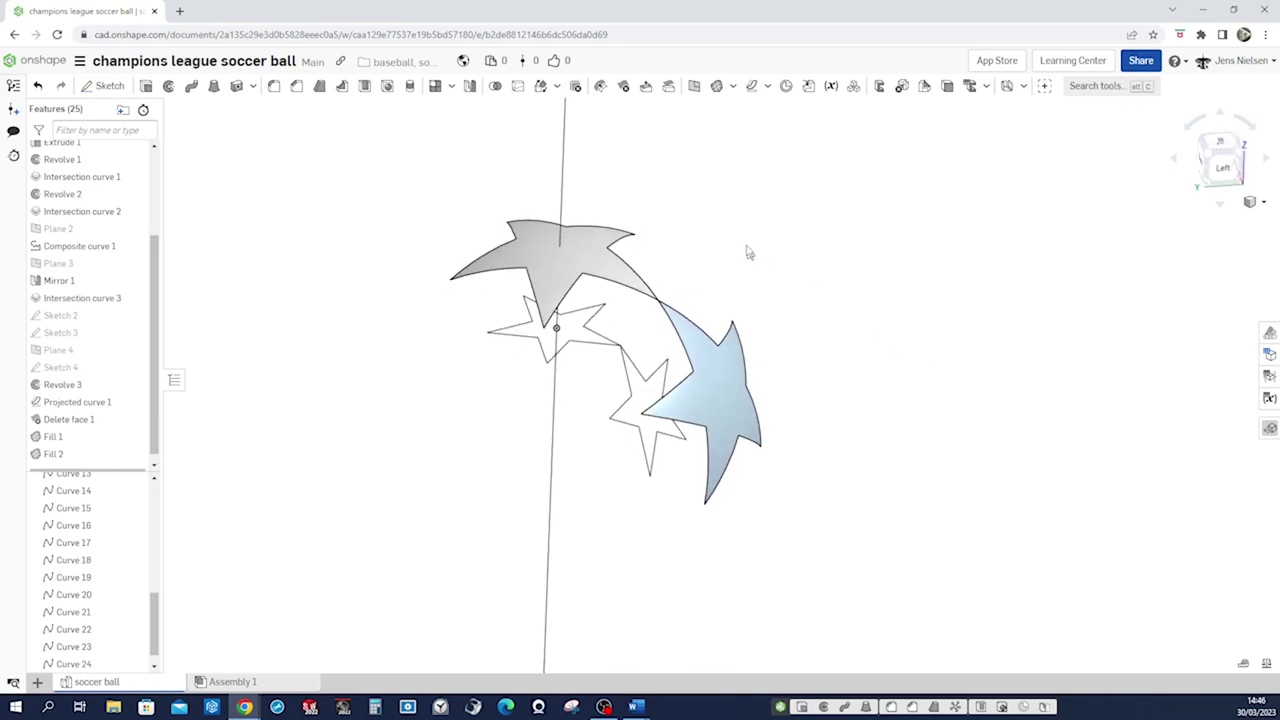
pyautogui.click(236, 86)
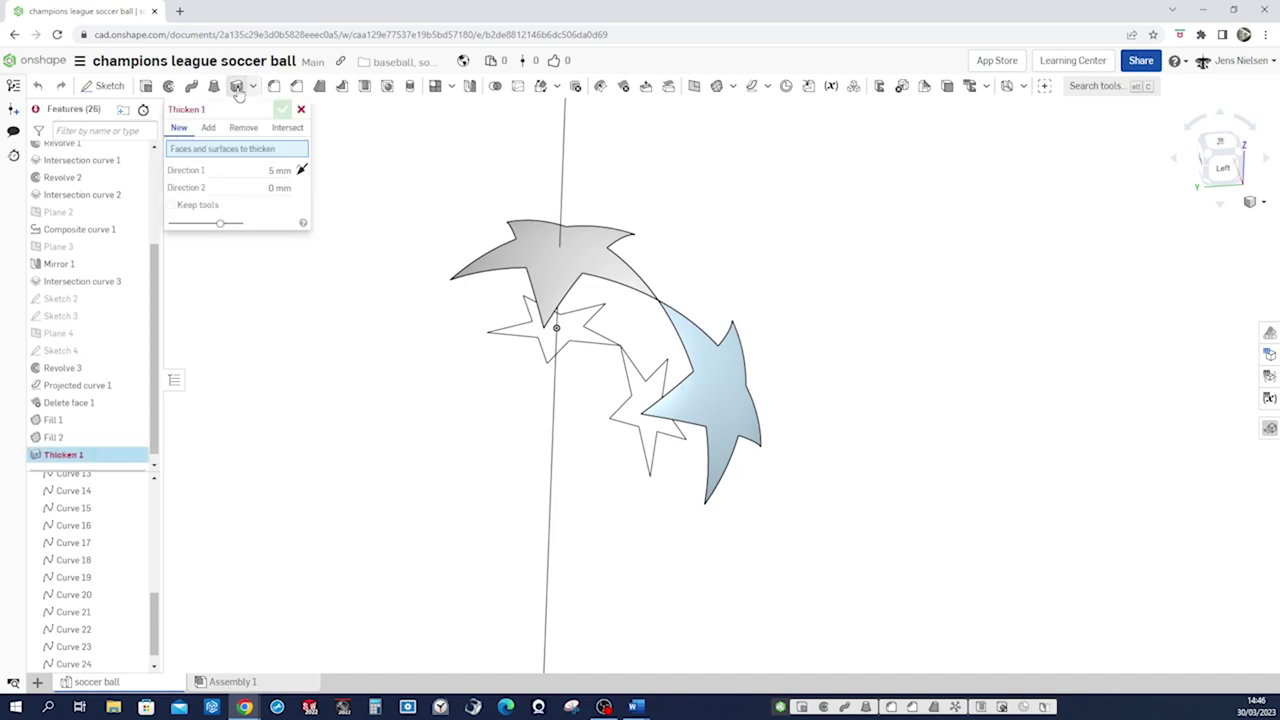
pyautogui.click(520, 249)
pyautogui.click(280, 182)
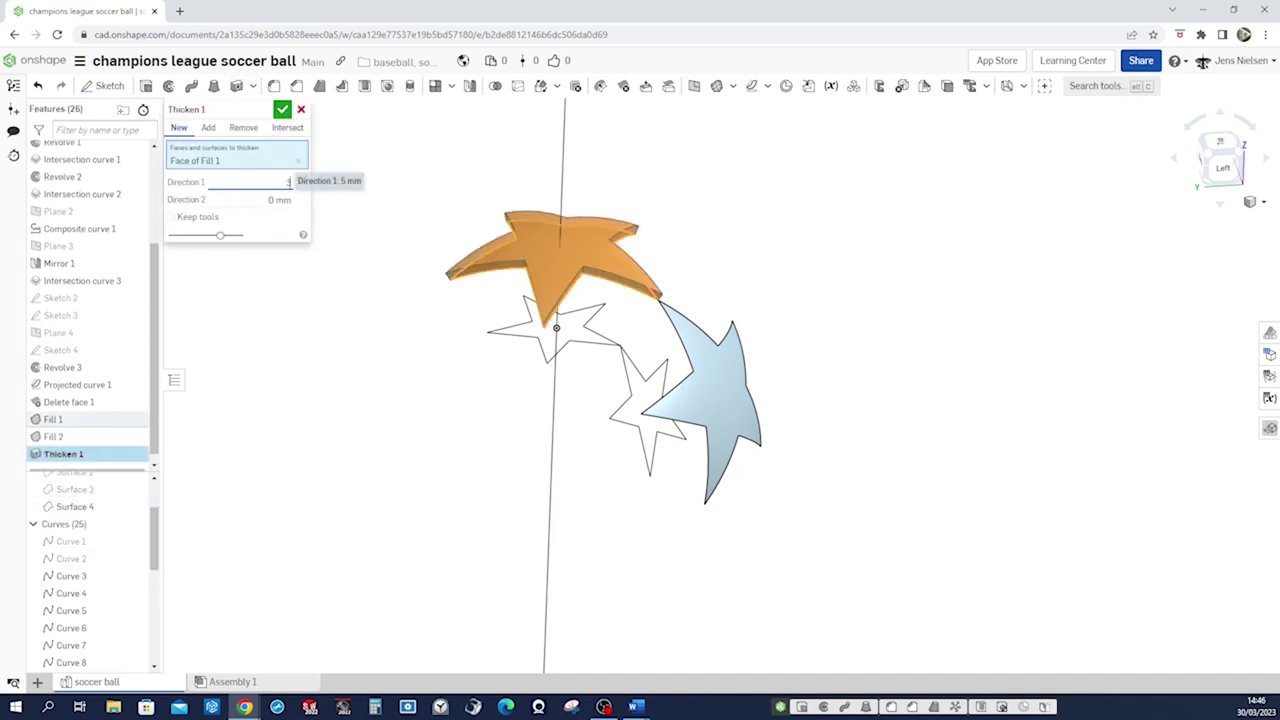
pyautogui.press('Return')
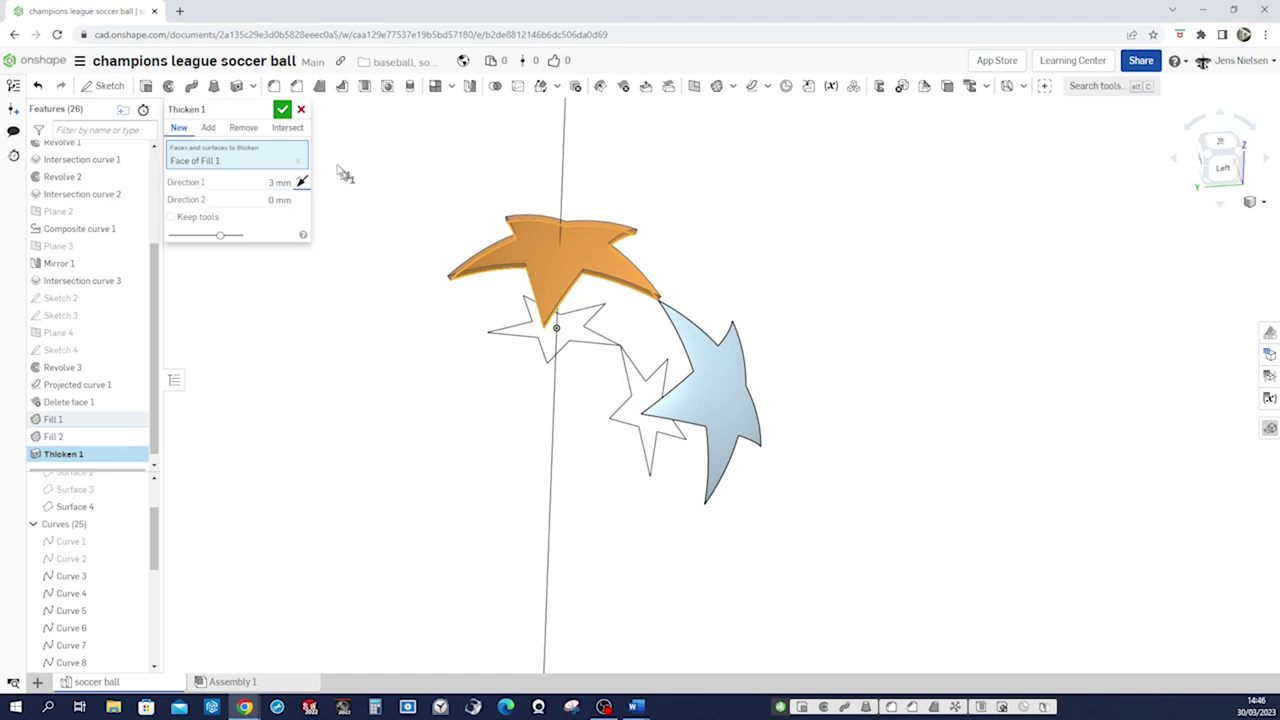
pyautogui.click(282, 109)
# - Thicken the lower star's fill surface by 3 mm as a new part, with direction 1 flipped outward
pyautogui.click(237, 90)
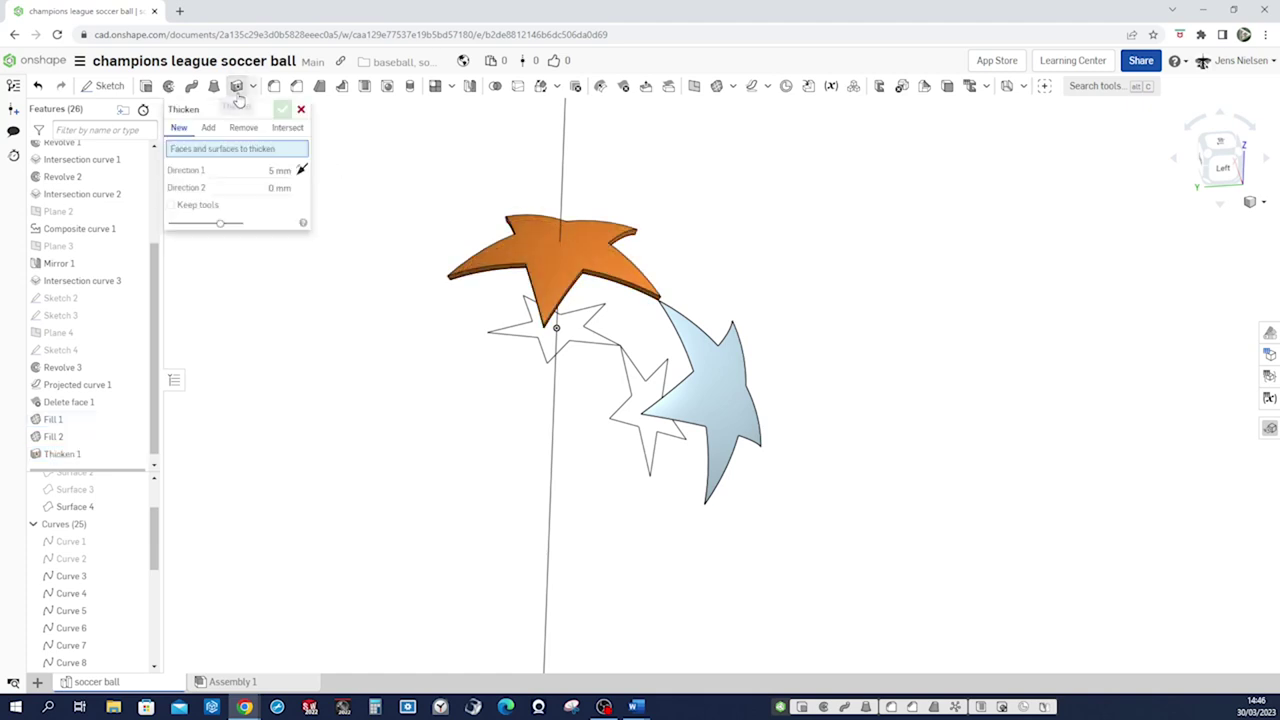
pyautogui.click(716, 404)
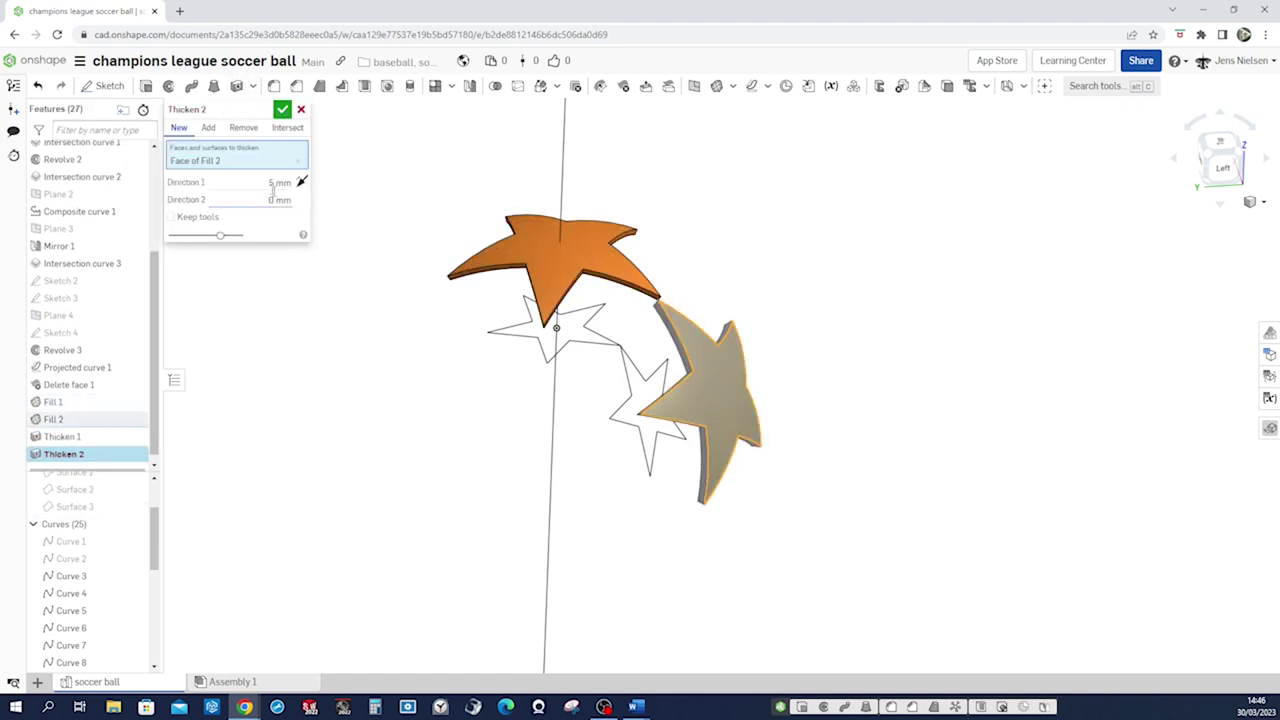
pyautogui.press('Right')
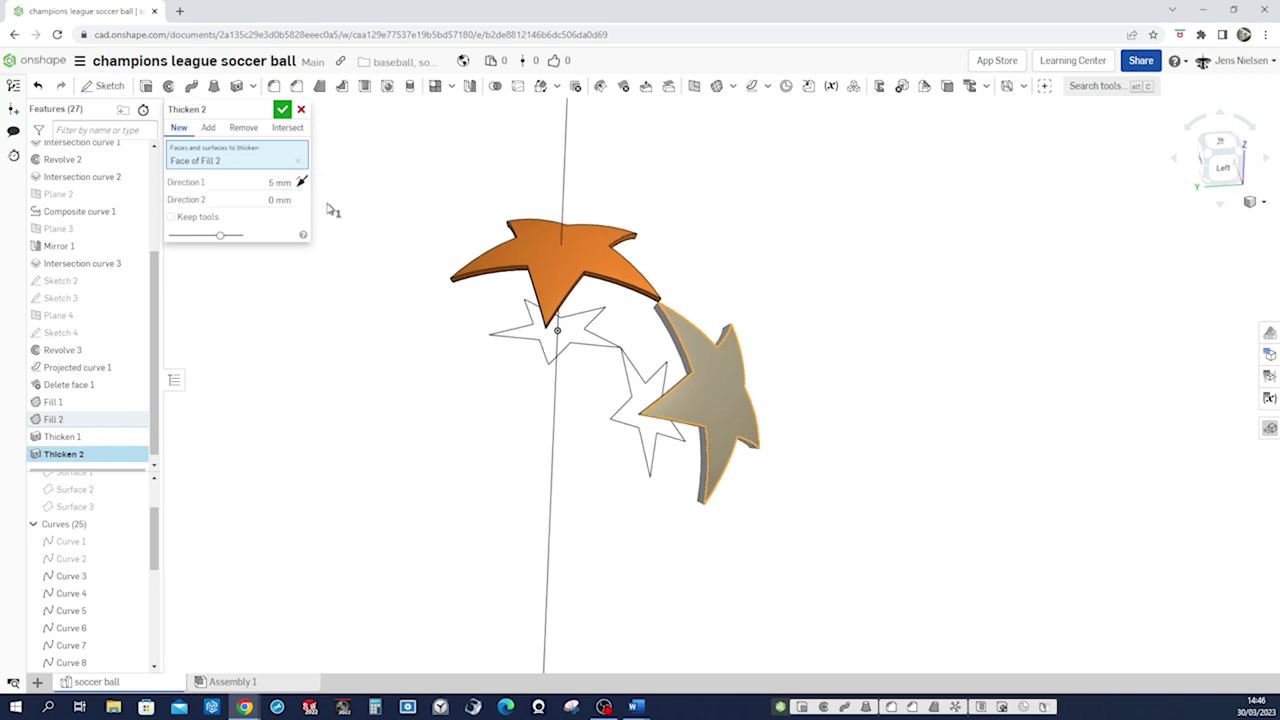
pyautogui.click(301, 182)
pyautogui.write('3')
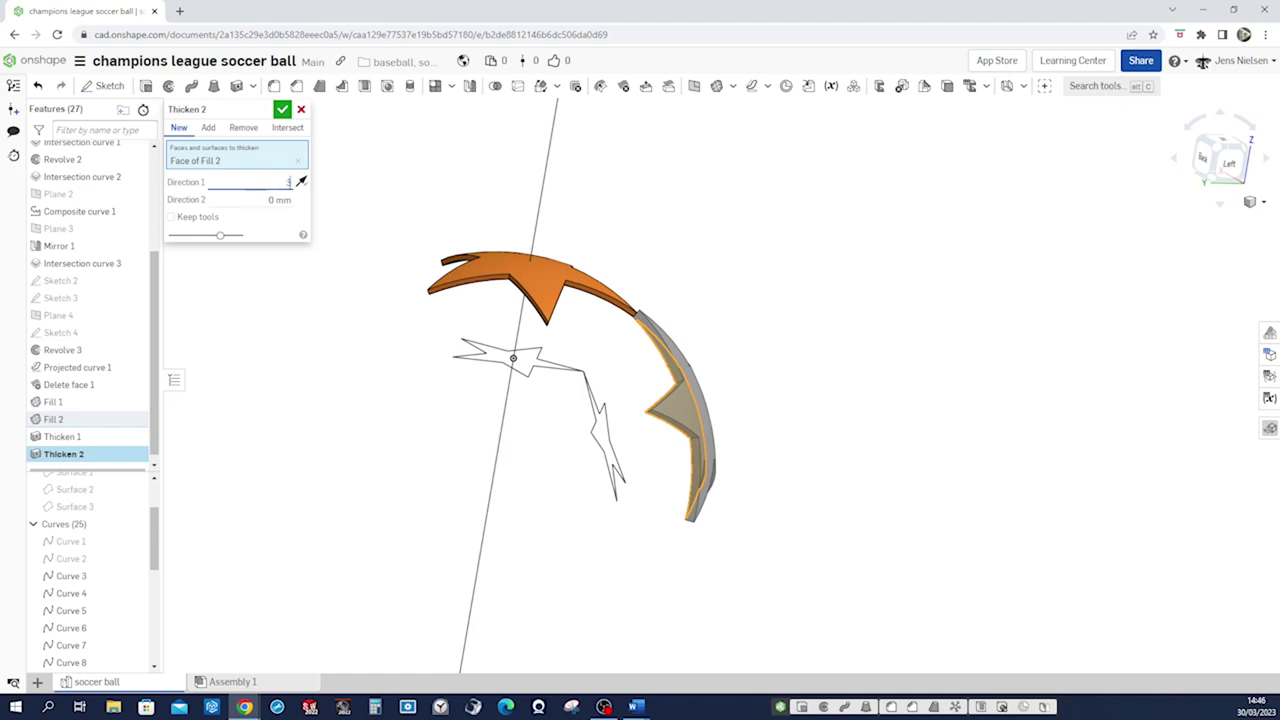
pyautogui.press('Return')
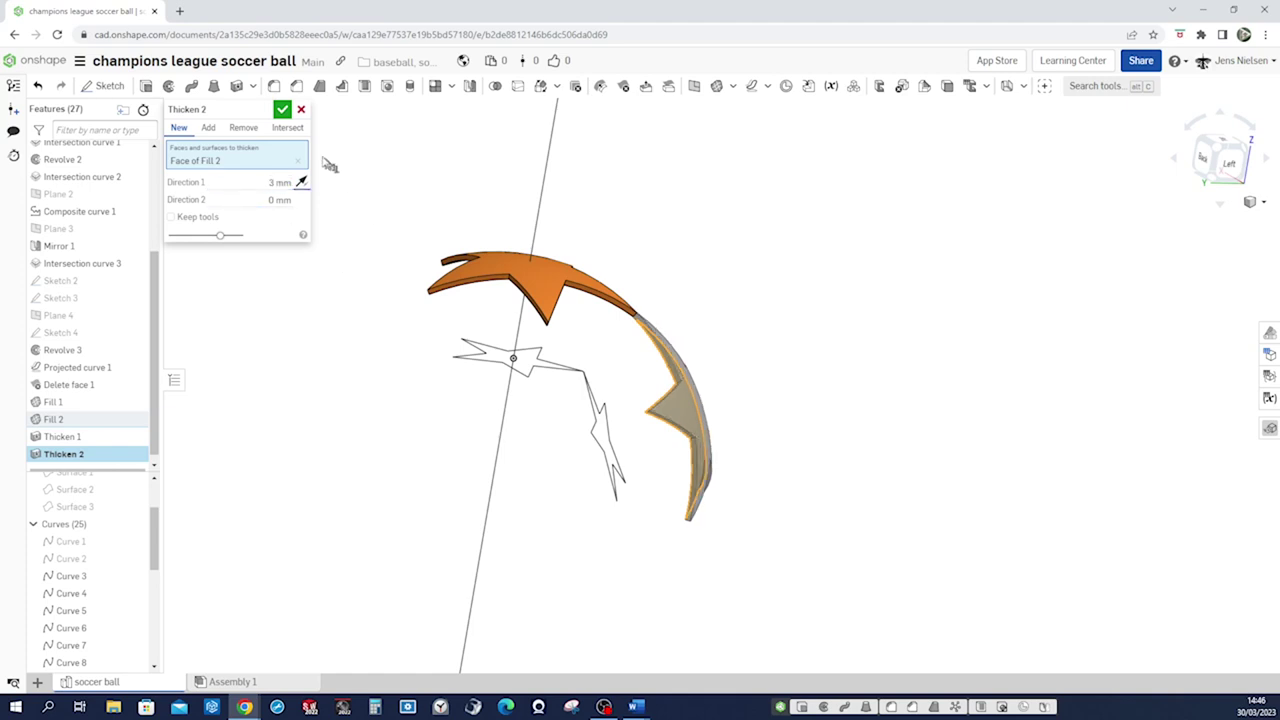
pyautogui.click(283, 111)
# - Fillet the outer faces of both thickened stars with a 2 mm radius and tangent propagation
pyautogui.moveTo(338, 162); pyautogui.dragTo(362, 205, button='right')
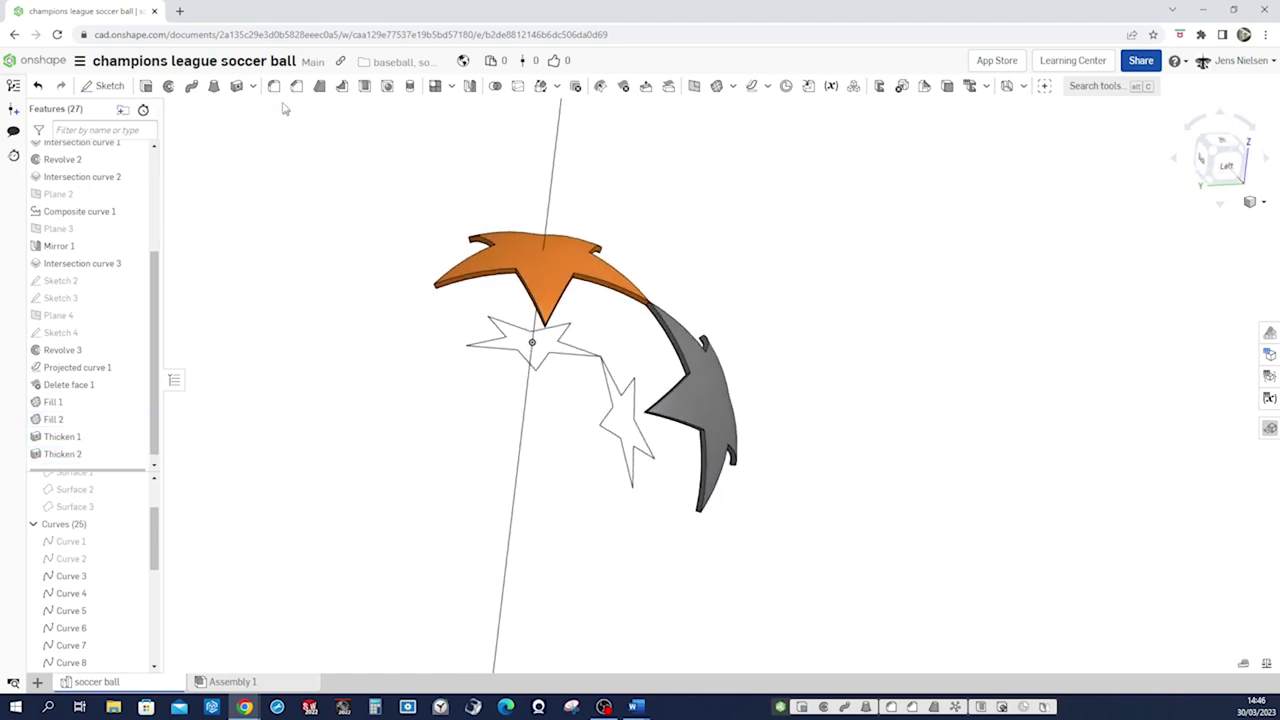
pyautogui.click(273, 88)
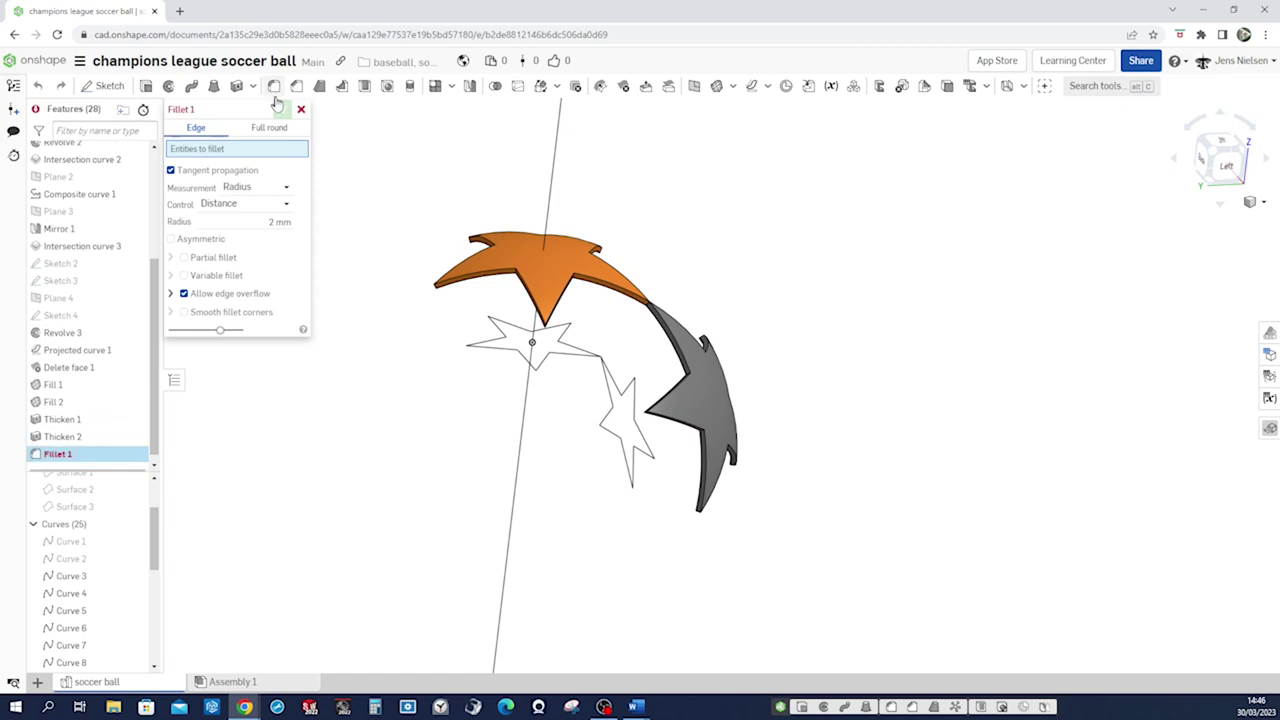
pyautogui.click(500, 252)
pyautogui.click(697, 391)
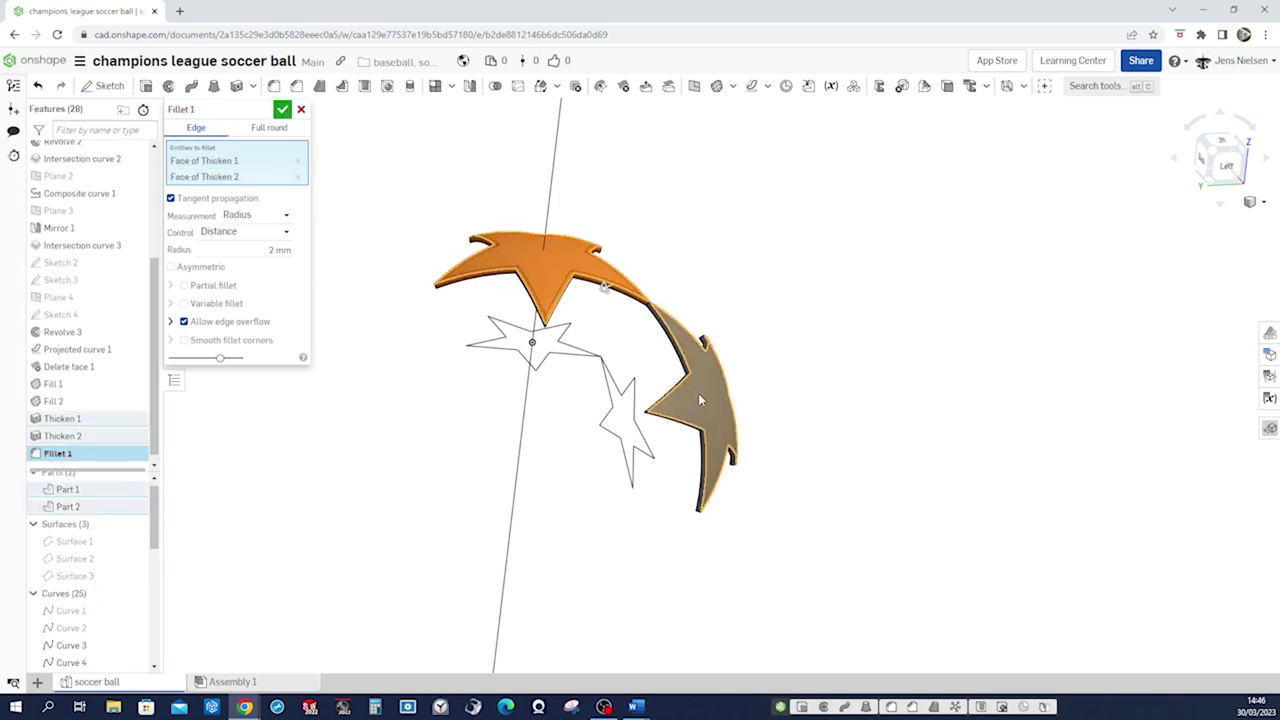
pyautogui.click(282, 109)
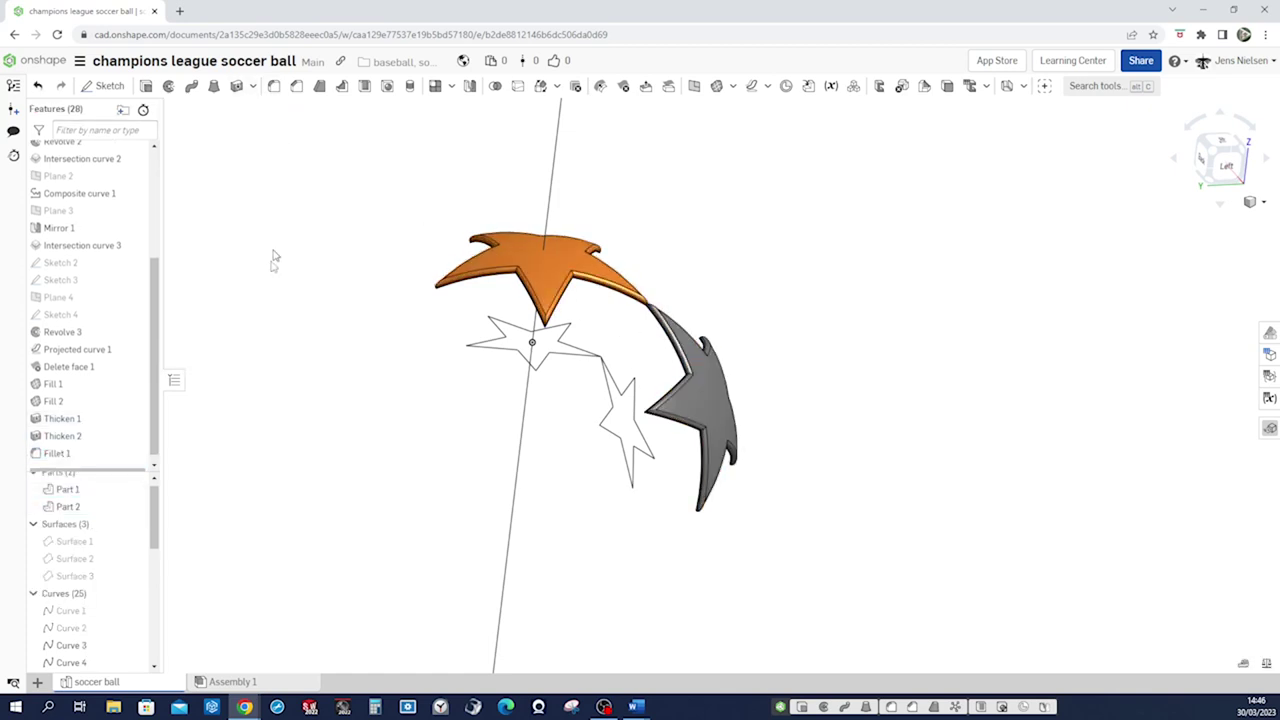
# - Change the appearance of the upper star, Part 1, to light grey
pyautogui.moveTo(156, 515); pyautogui.dragTo(154, 503)
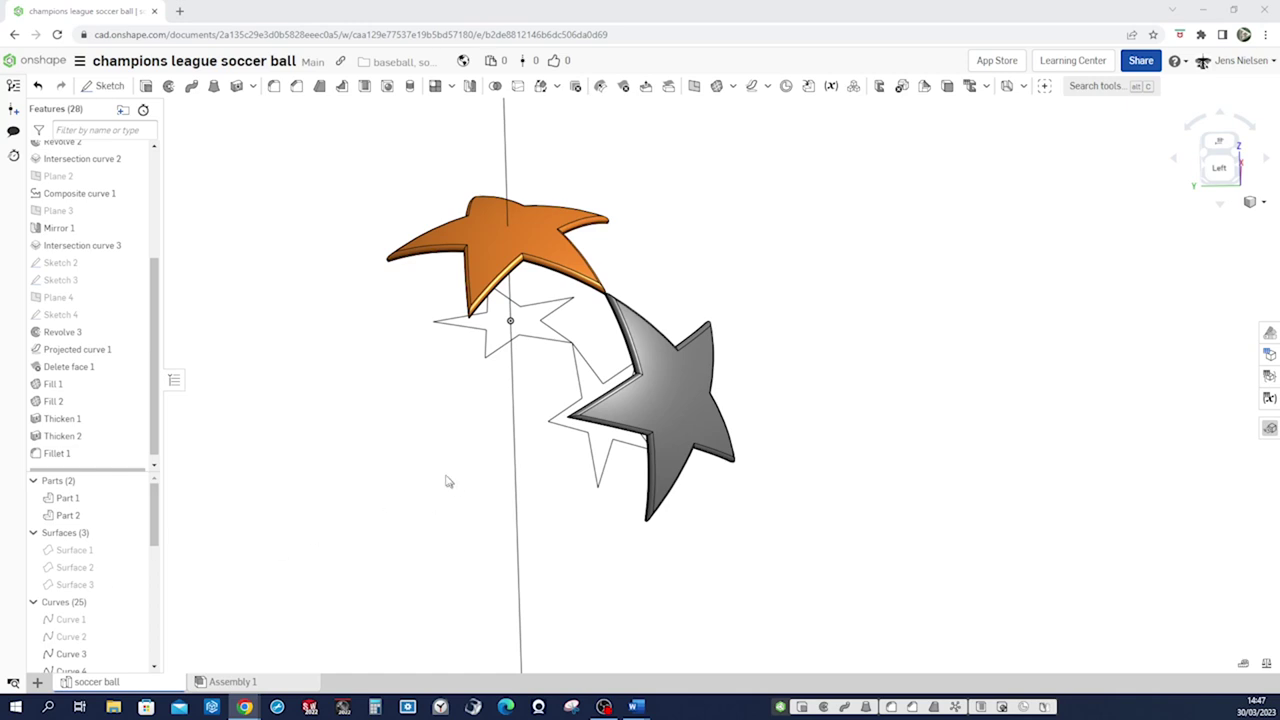
pyautogui.rightClick(93, 500)
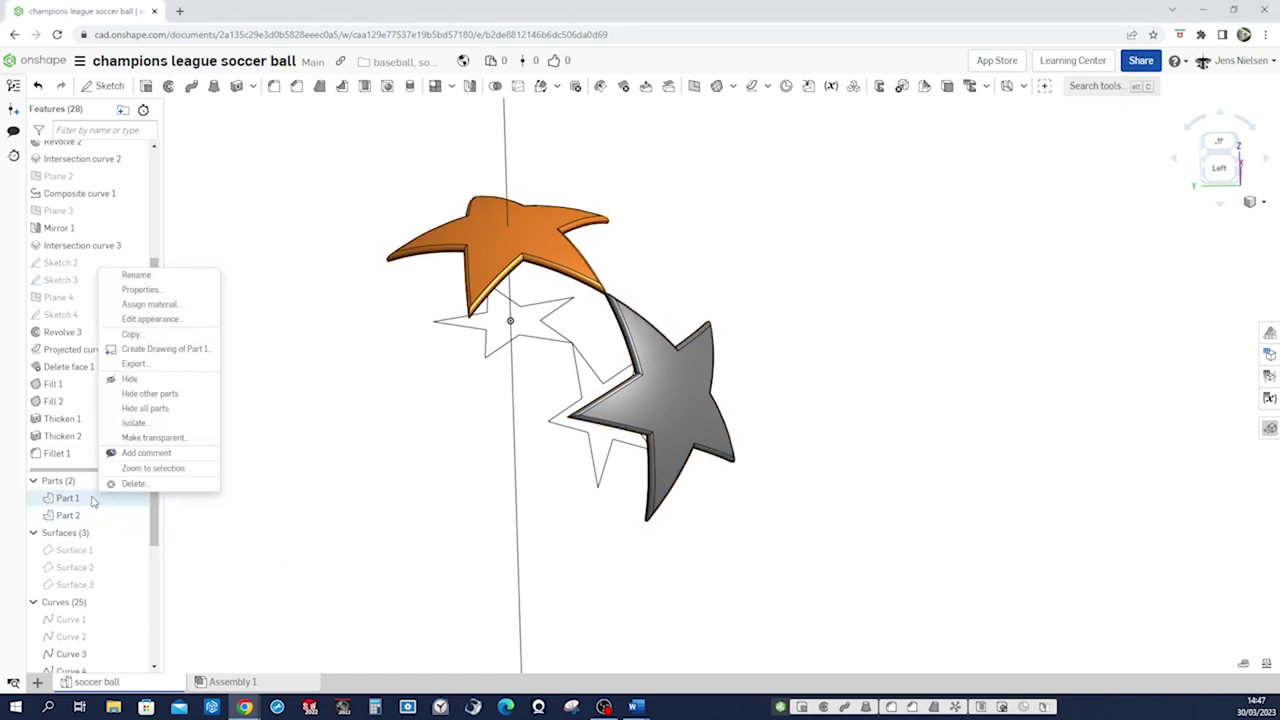
pyautogui.click(150, 319)
pyautogui.click(256, 457)
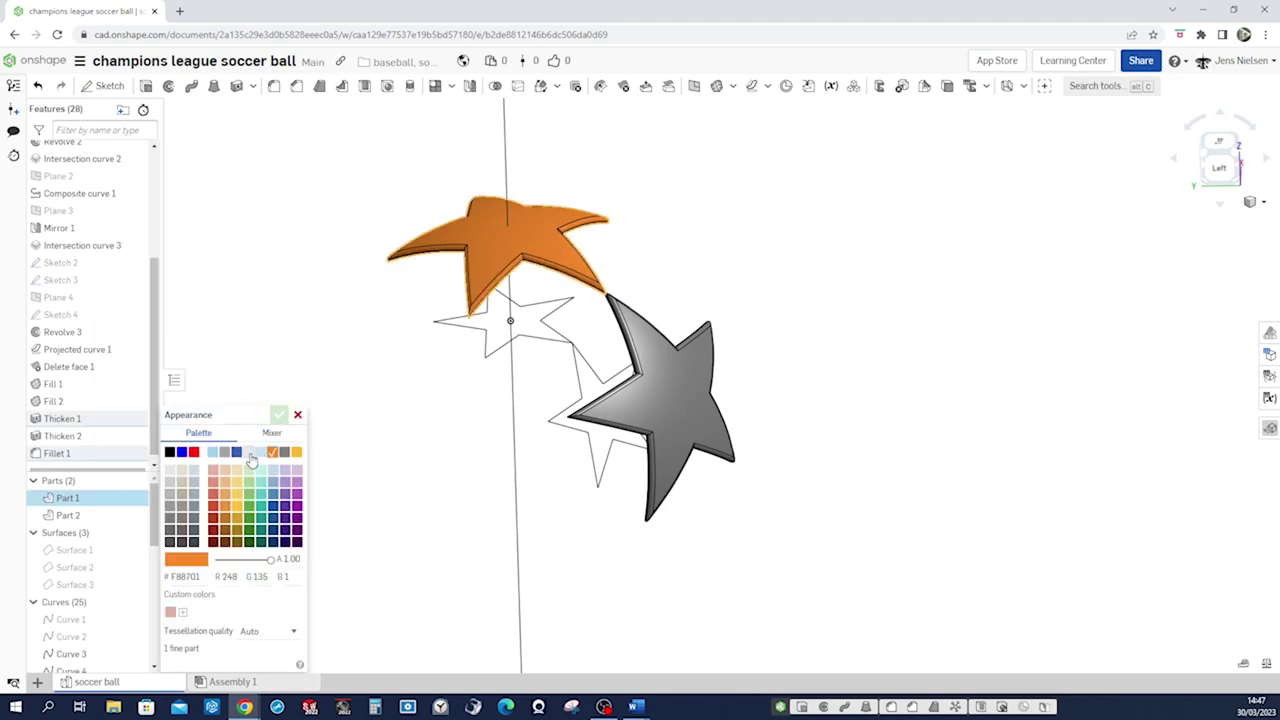
pyautogui.click(279, 414)
# - Change the appearance of the lower star, Part 2, to the same light grey
pyautogui.click(82, 516)
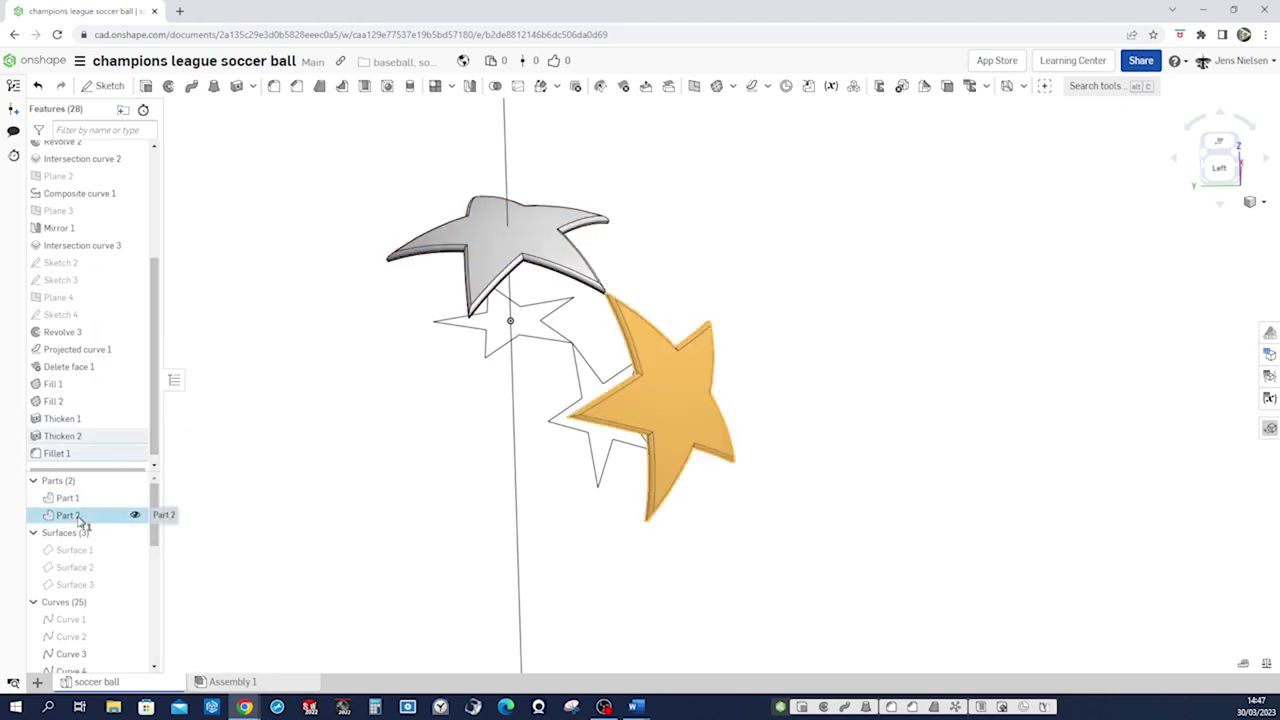
pyautogui.rightClick(82, 516)
pyautogui.click(129, 341)
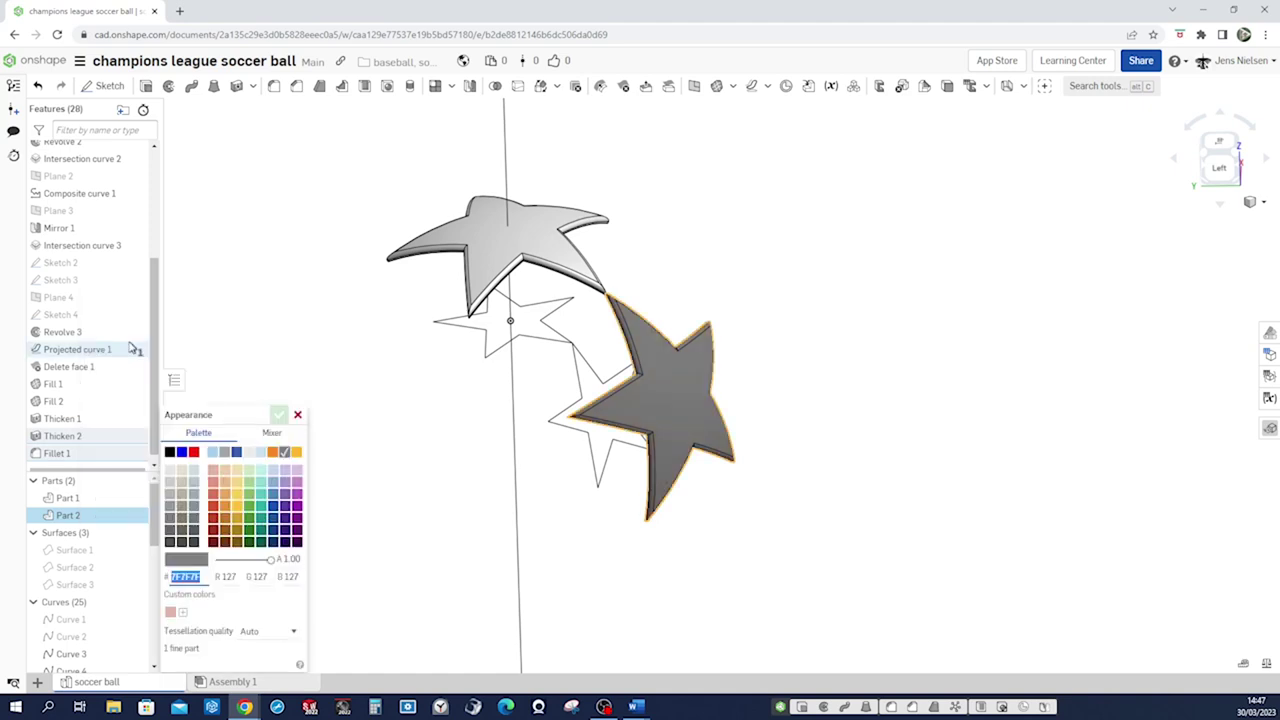
pyautogui.click(249, 452)
pyautogui.click(280, 416)
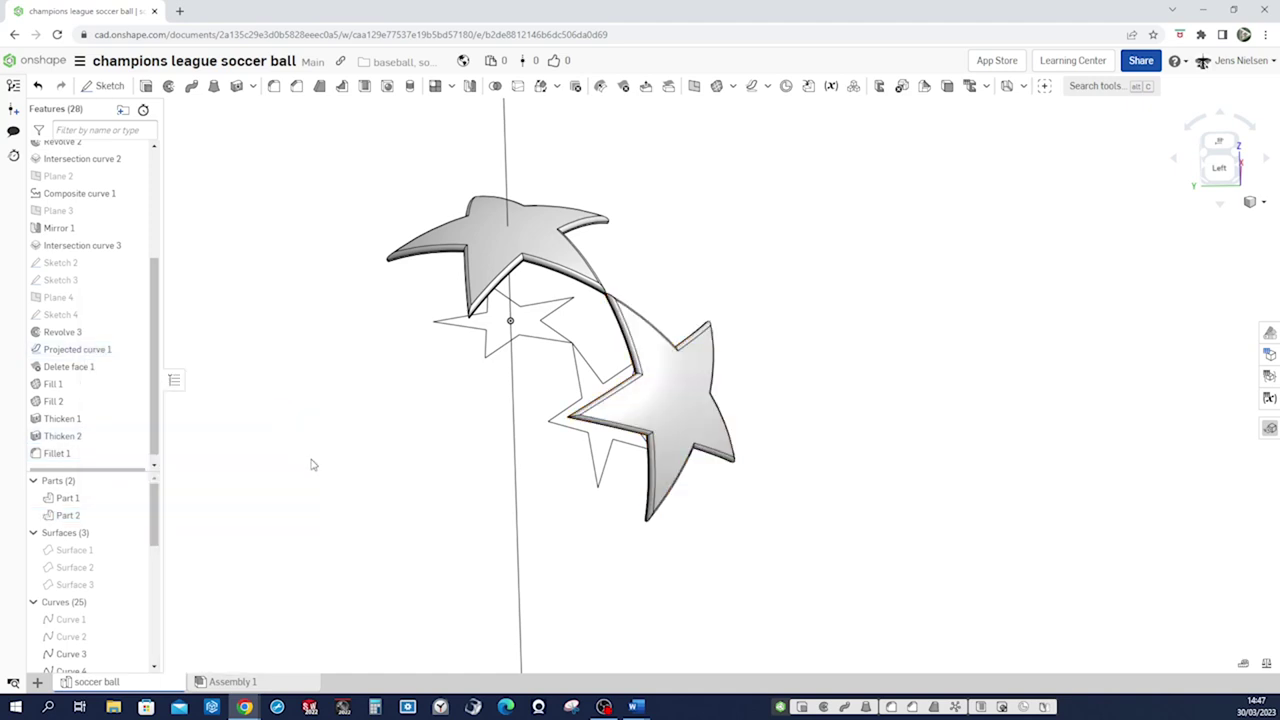
# - Circular-pattern the lower star, Part 2, around the long vertical intersection line with 5 equally spaced instances over 360 degrees
pyautogui.press('Right')
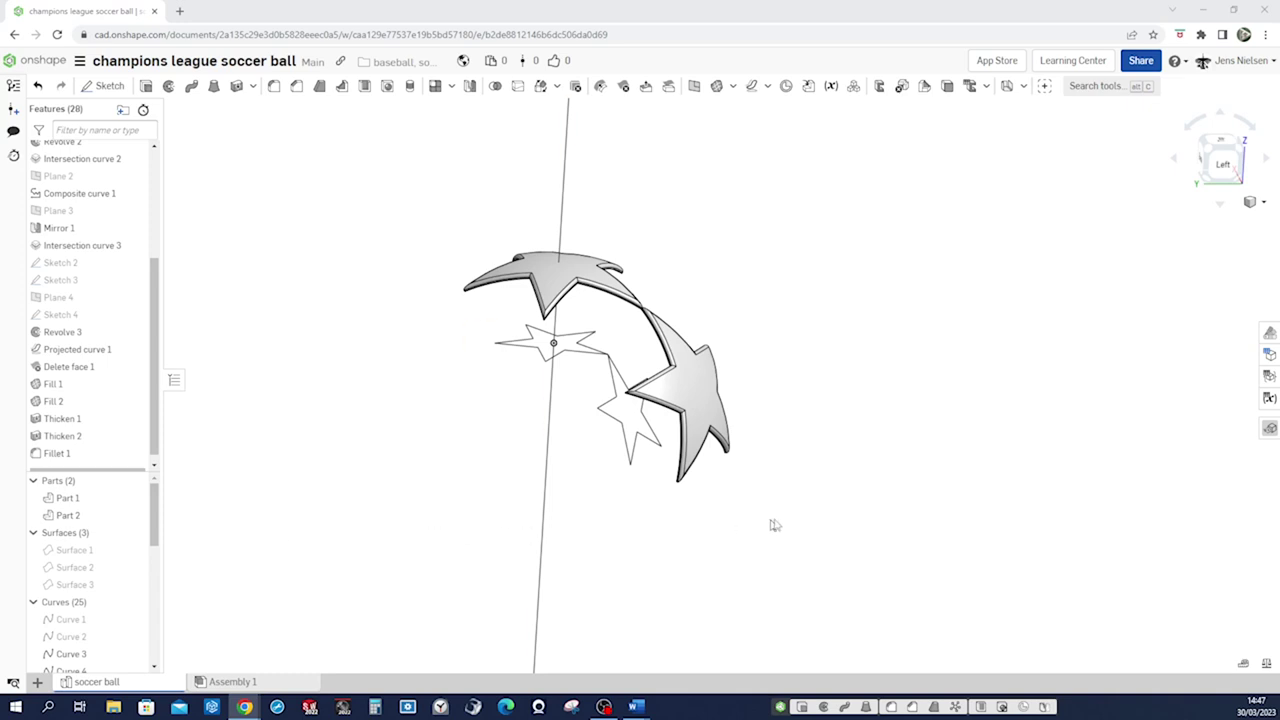
pyautogui.scroll(2, 718, 398)
pyautogui.moveTo(792, 412); pyautogui.dragTo(525, 465, button='right')
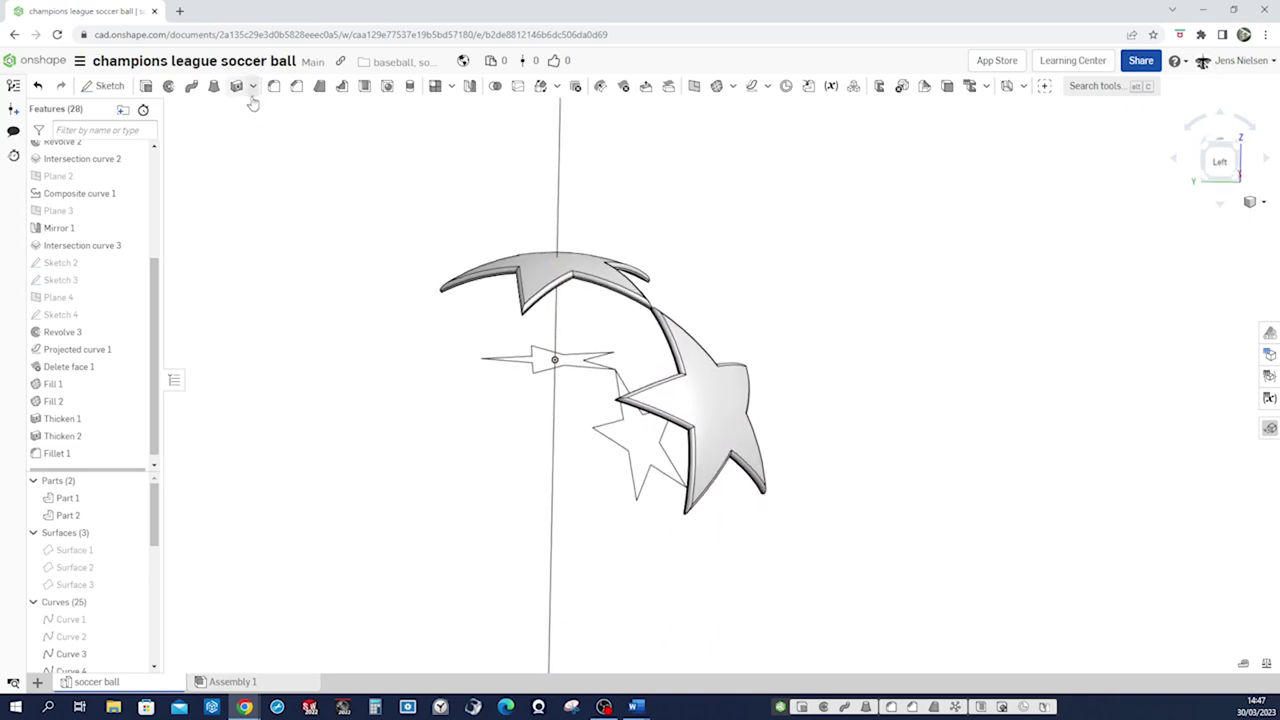
pyautogui.click(451, 87)
pyautogui.click(458, 129)
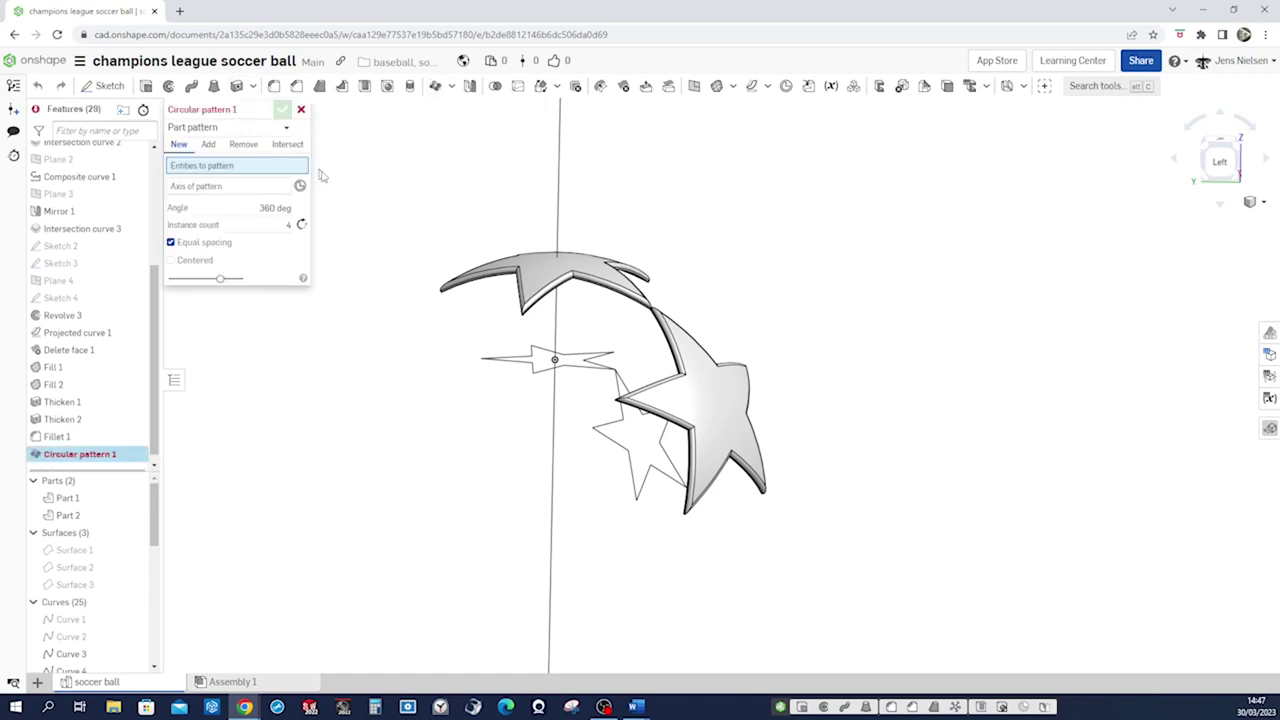
pyautogui.click(728, 405)
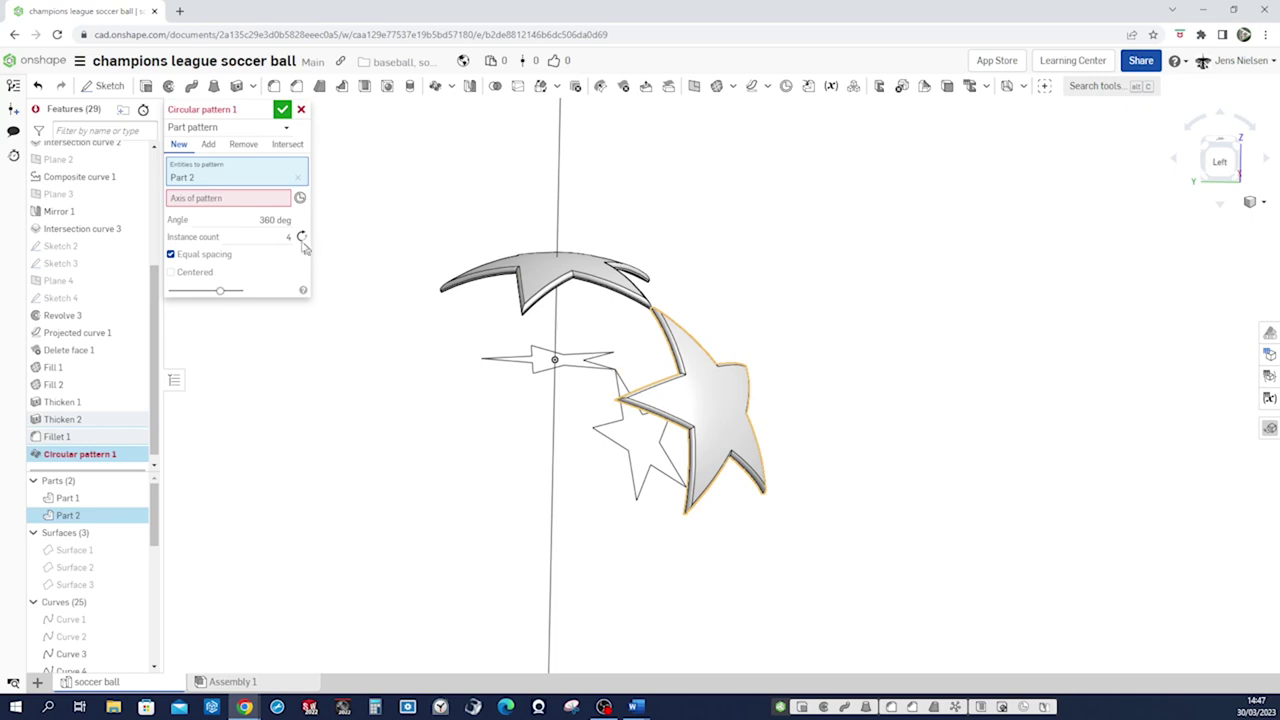
pyautogui.click(272, 203)
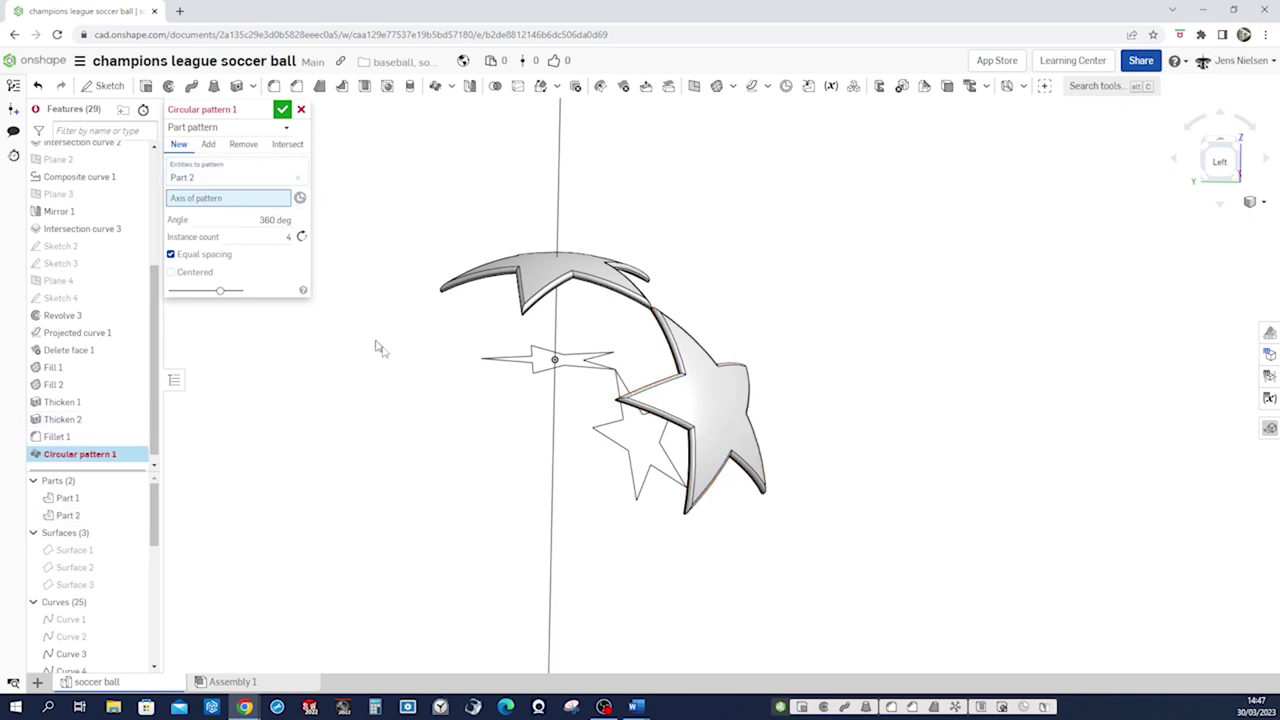
pyautogui.click(553, 476)
pyautogui.click(288, 248)
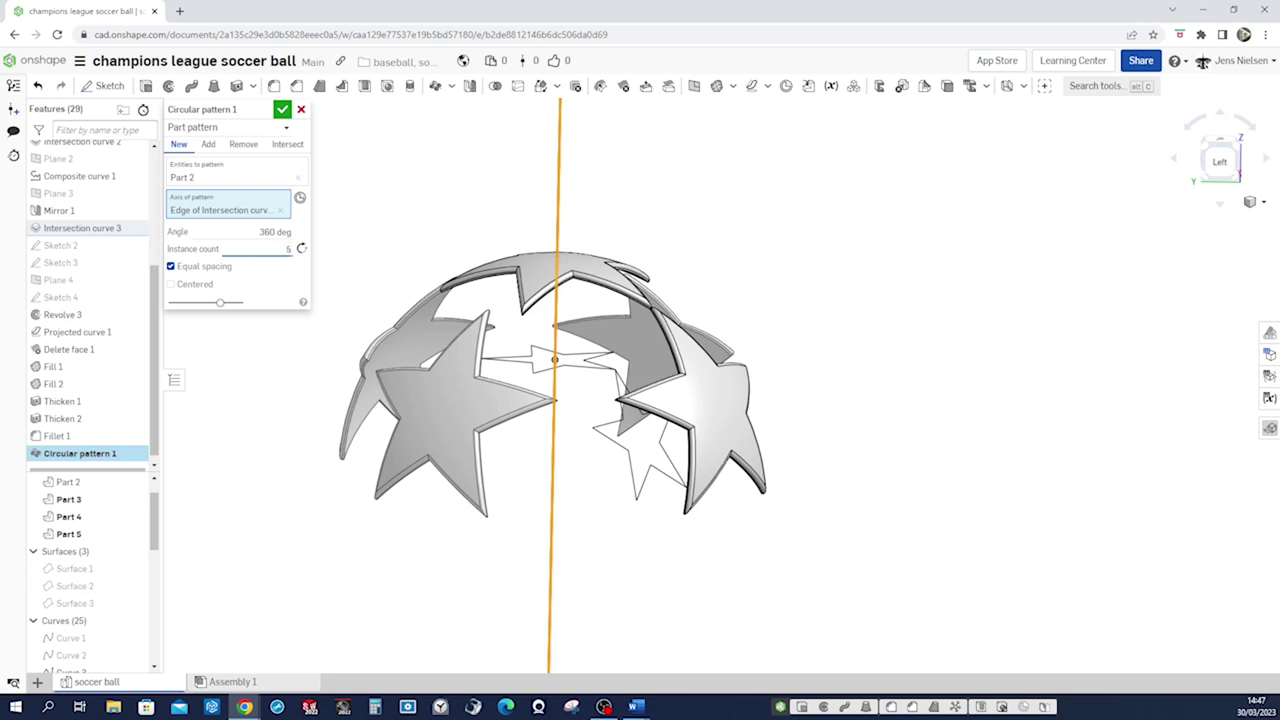
pyautogui.write('5')
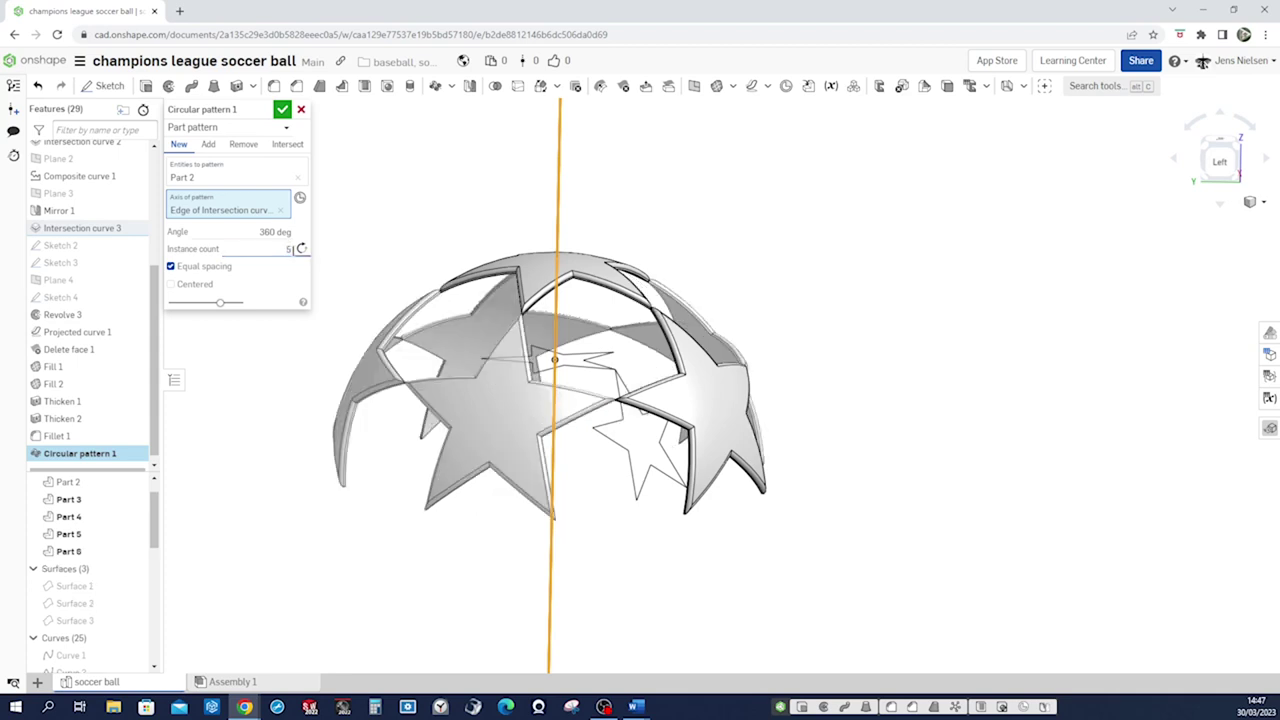
pyautogui.click(282, 109)
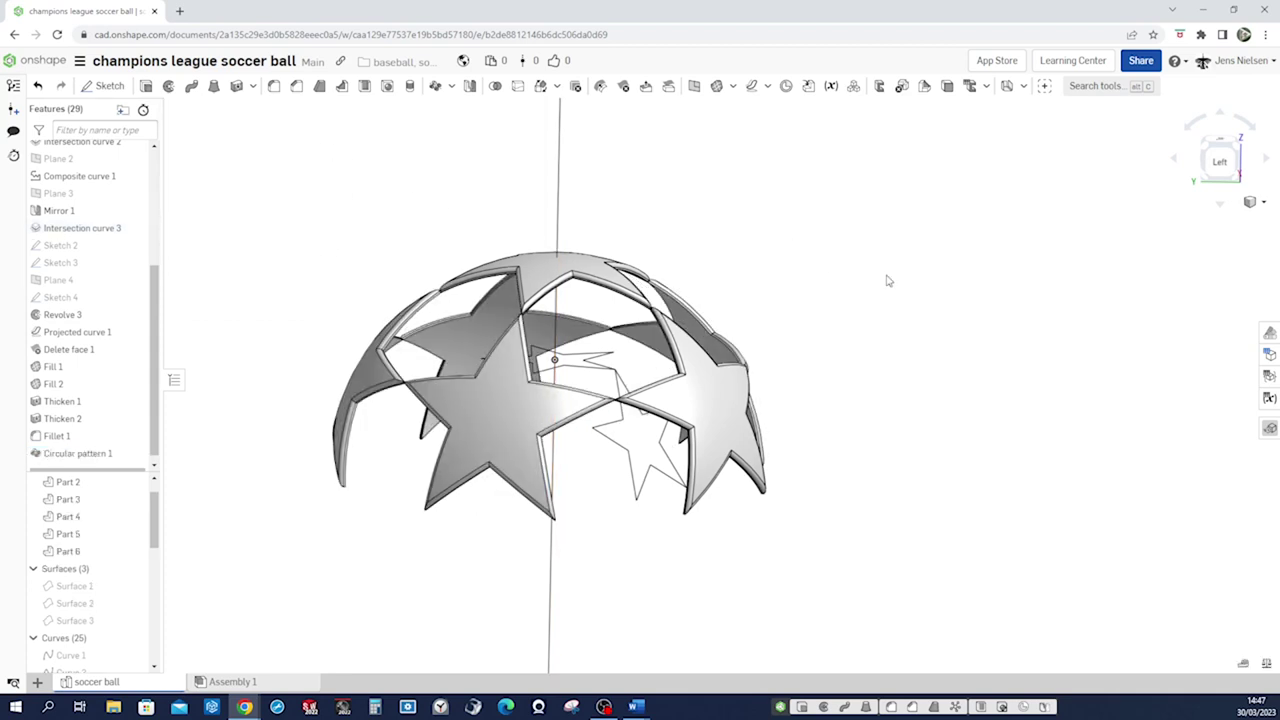
# - Identify the feature behind the long vertical line, Intersection curve 3, and rename it "axis"
pyautogui.moveTo(886, 281); pyautogui.dragTo(892, 434, button='right')
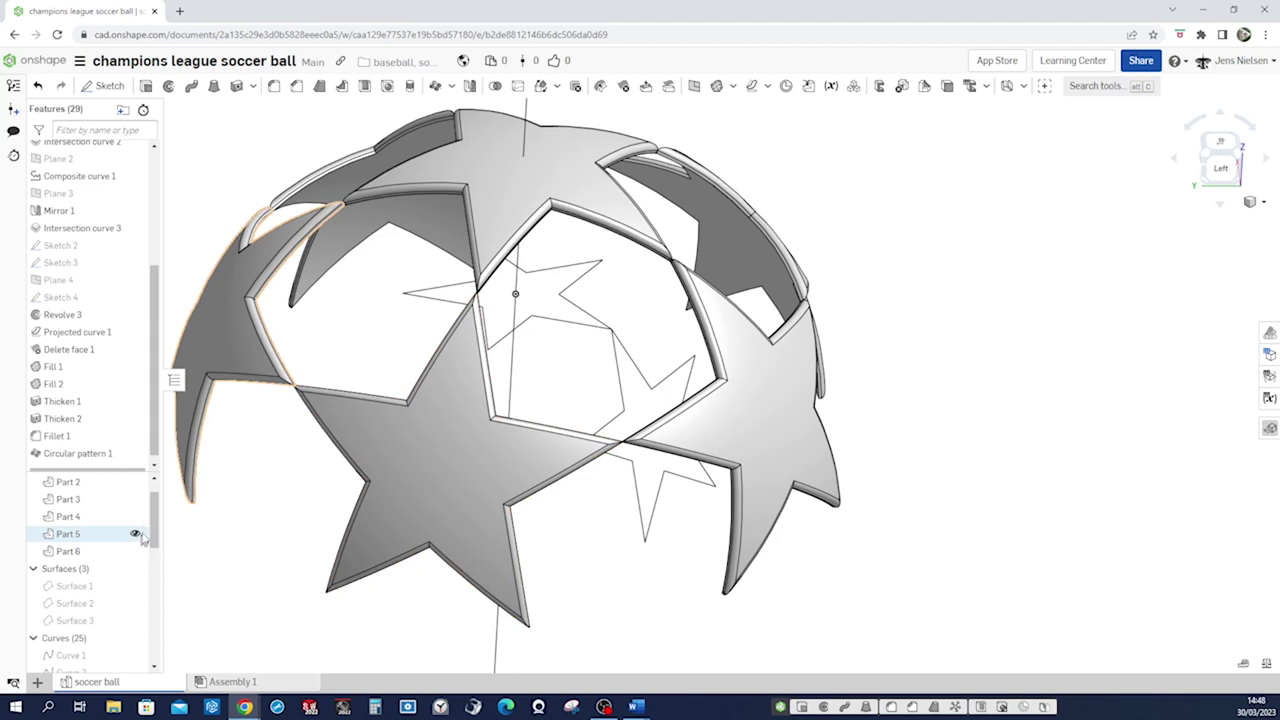
pyautogui.scroll(-2, 148, 577)
pyautogui.moveTo(147, 579); pyautogui.dragTo(149, 576)
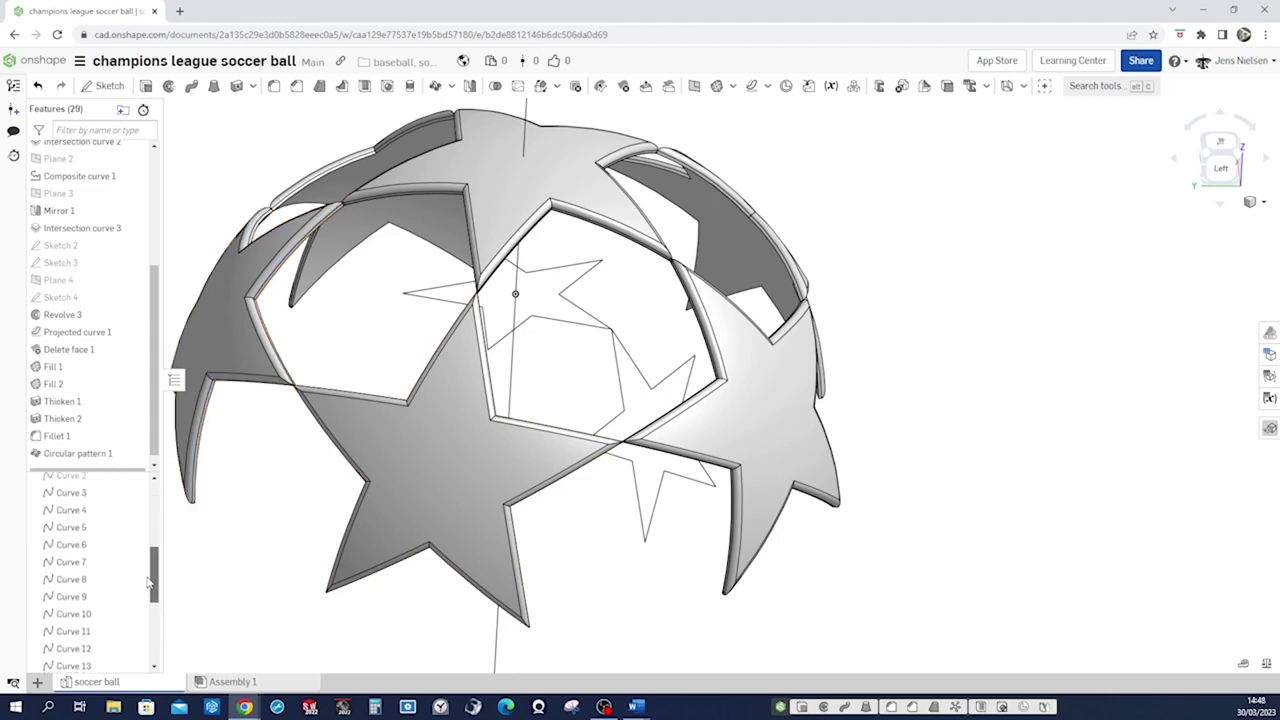
pyautogui.click(512, 395)
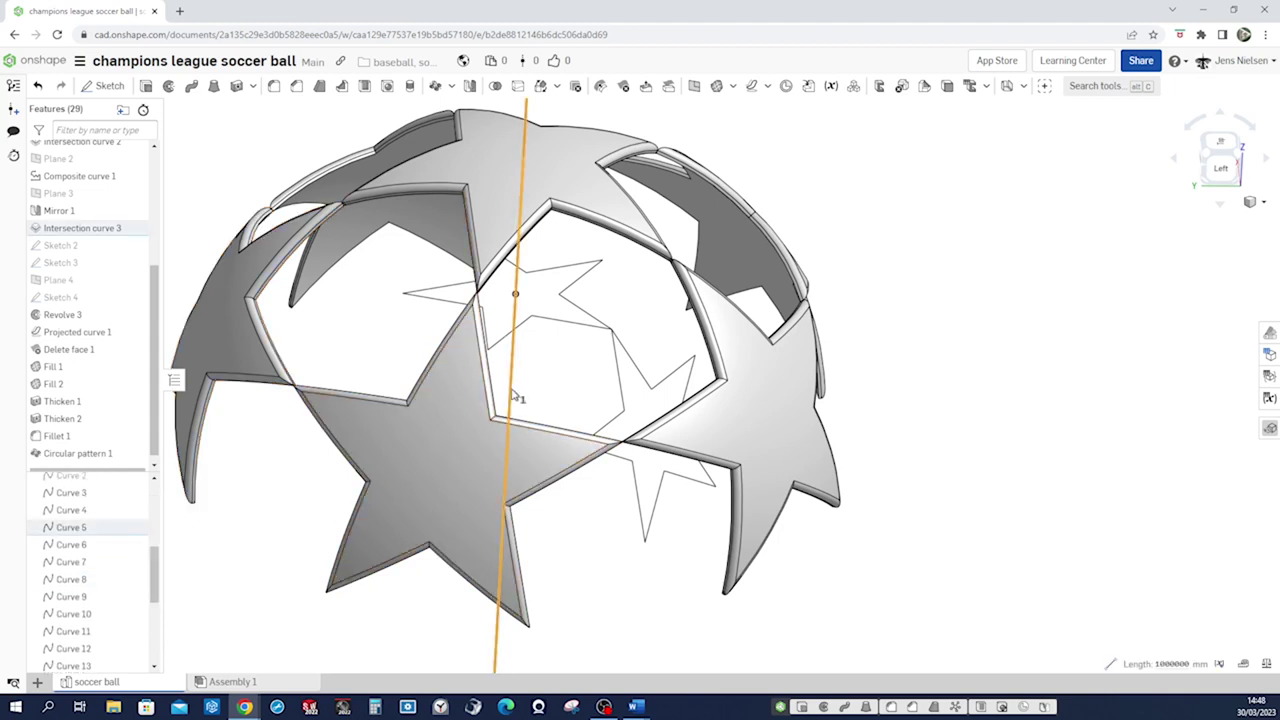
pyautogui.rightClick(107, 233)
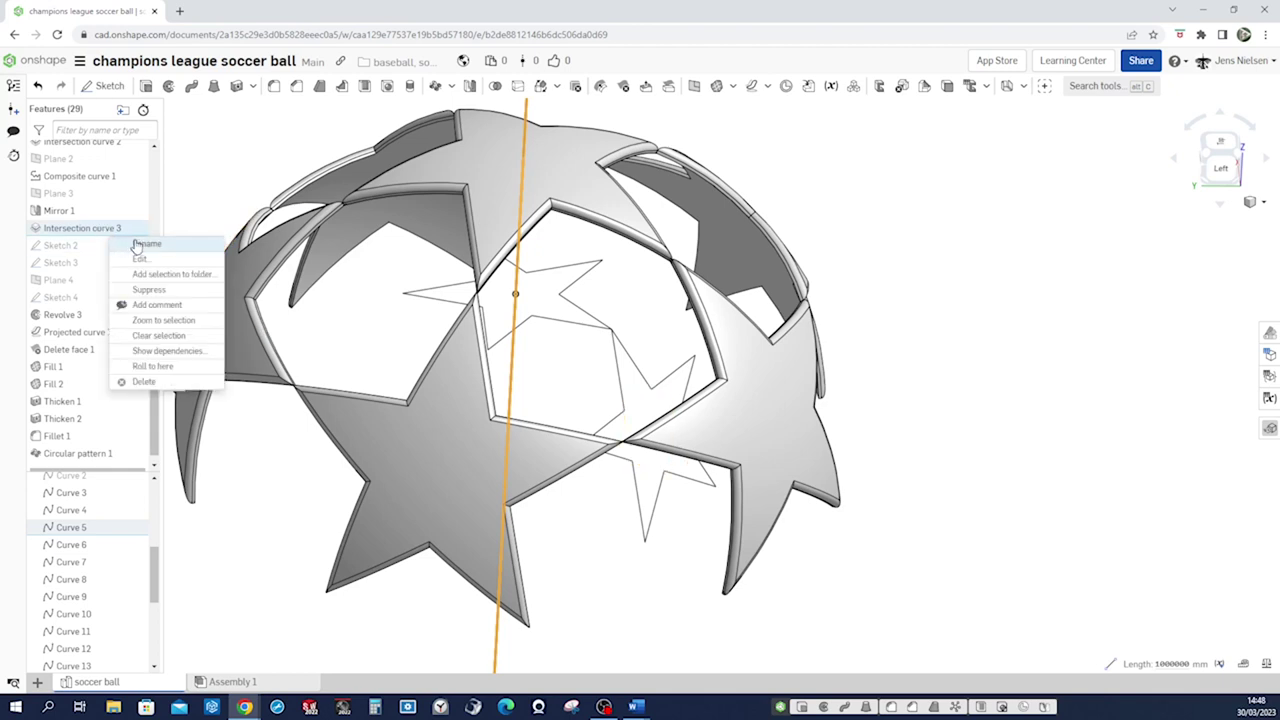
pyautogui.click(146, 243)
pyautogui.write('axis')
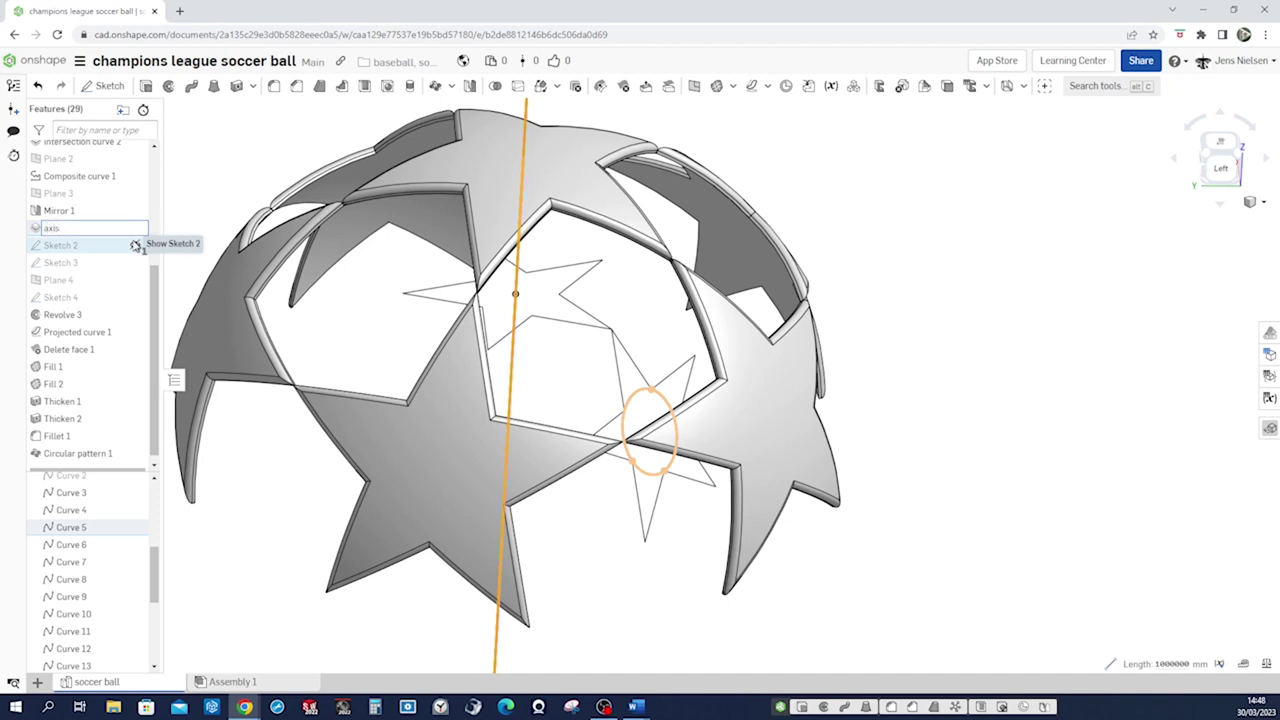
pyautogui.press('Return')
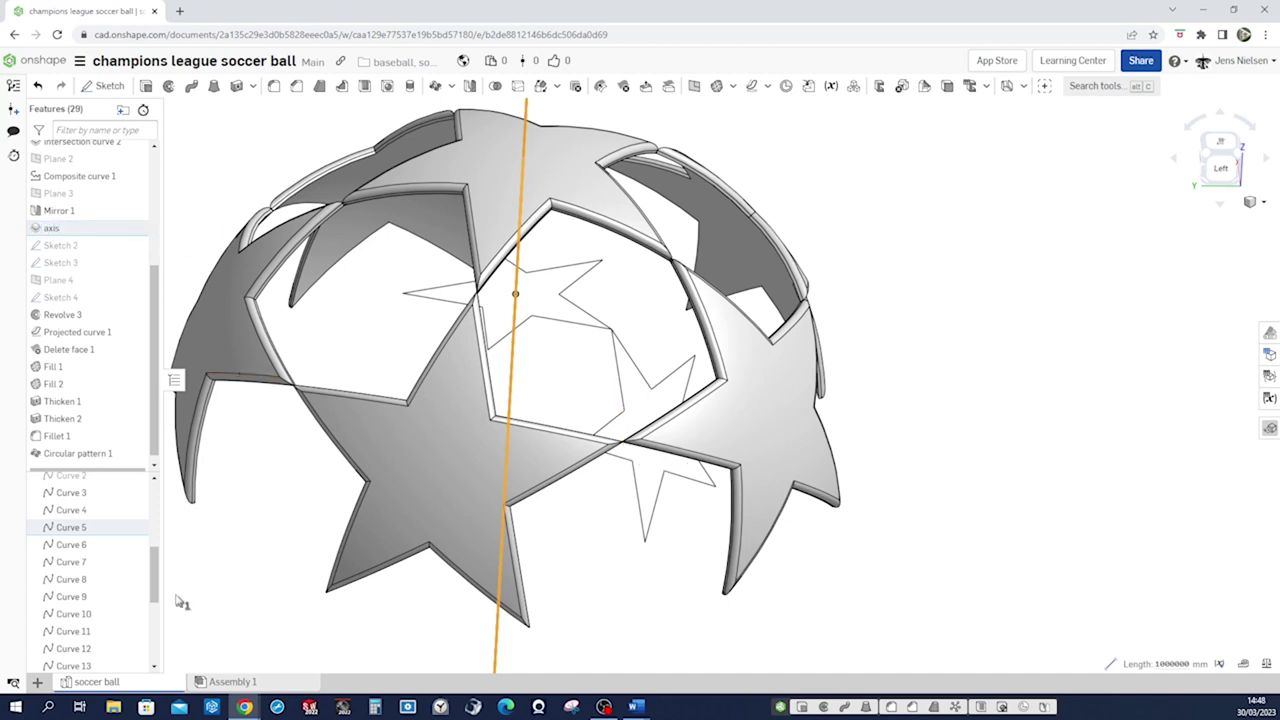
pyautogui.moveTo(156, 585); pyautogui.dragTo(153, 519)
pyautogui.scroll(-2, 140, 540)
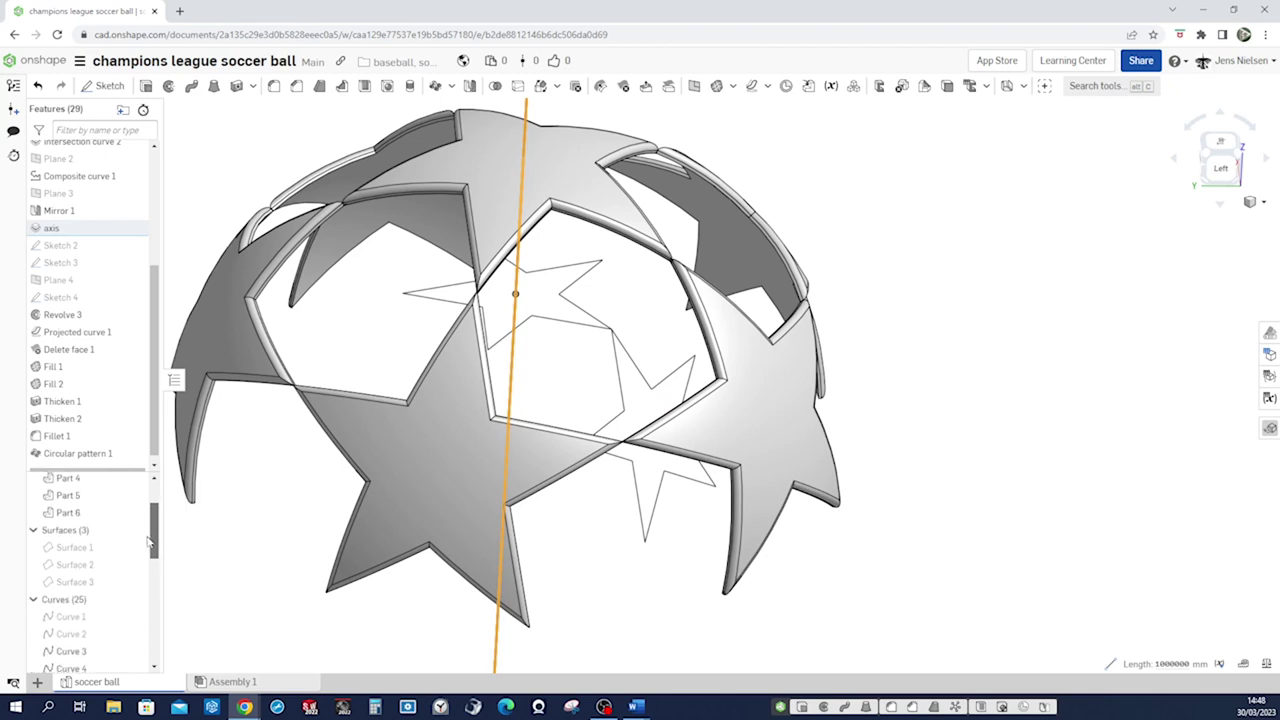
# - Hide all the curves so that only the star panels are shown
pyautogui.click(135, 581)
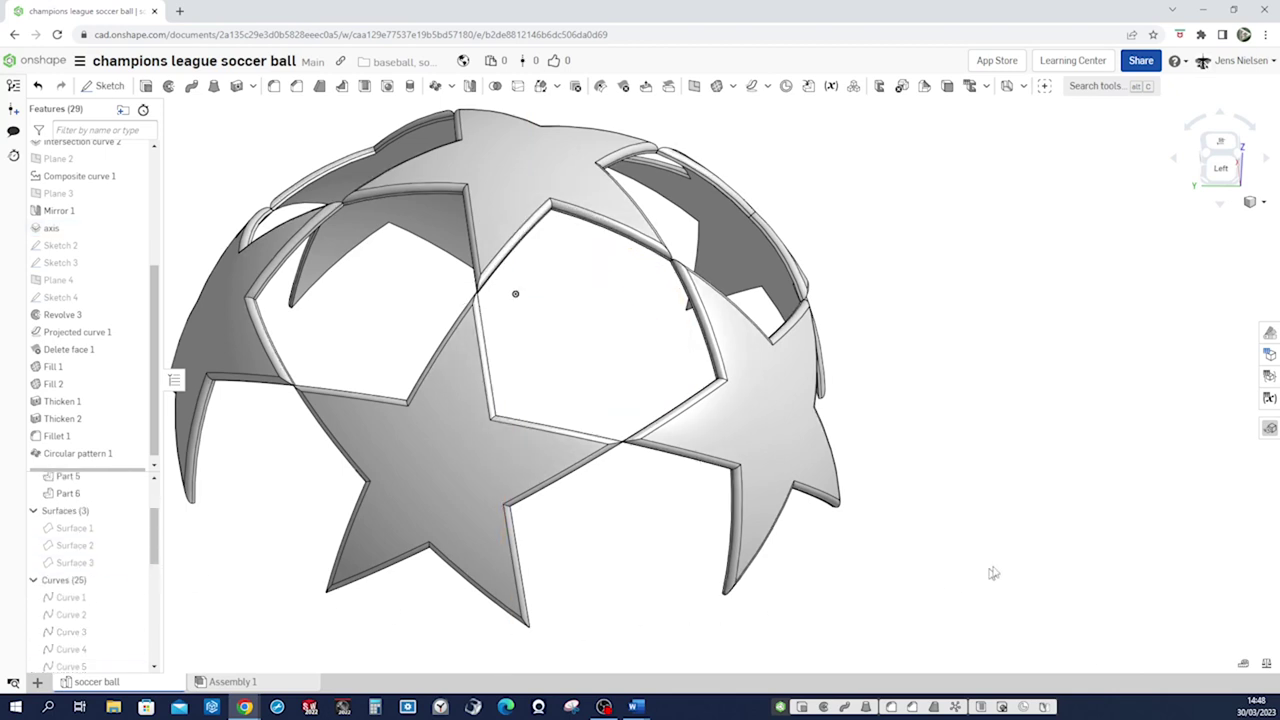
pyautogui.press('Down')
pyautogui.press('Down')
pyautogui.press('Down')
pyautogui.press('Down')
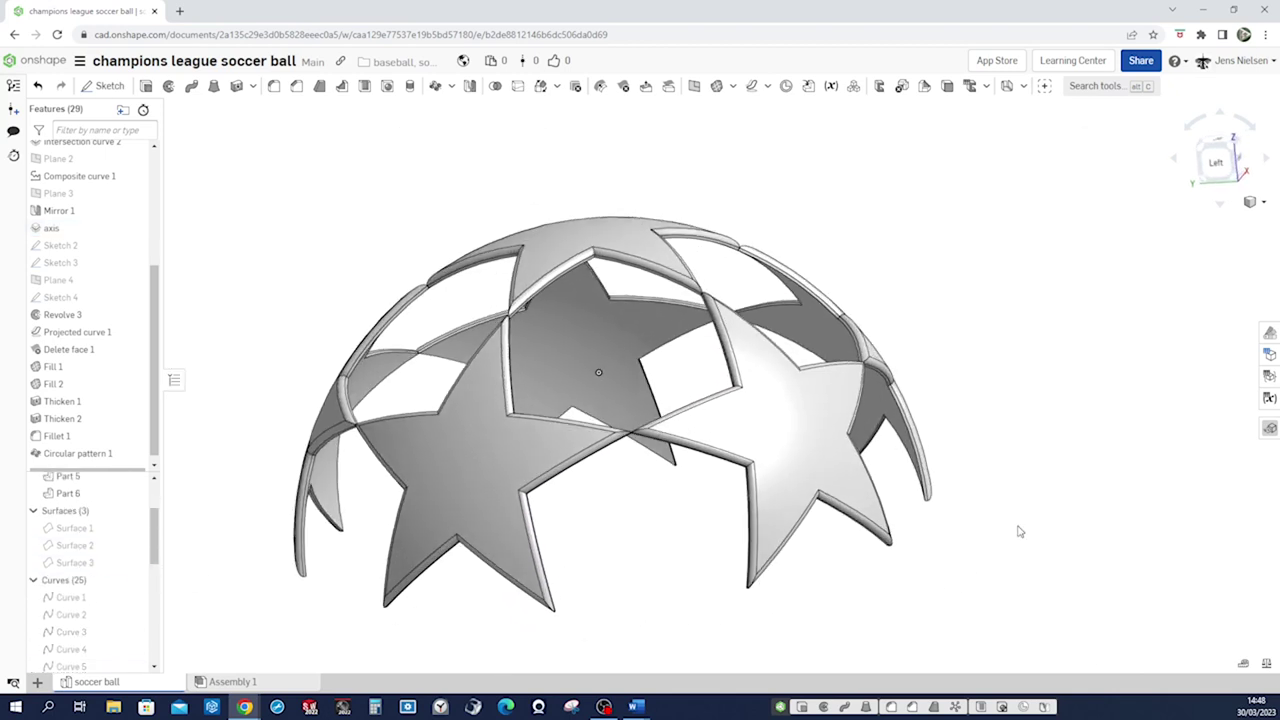
pyautogui.press('Down')
pyautogui.press('Down')
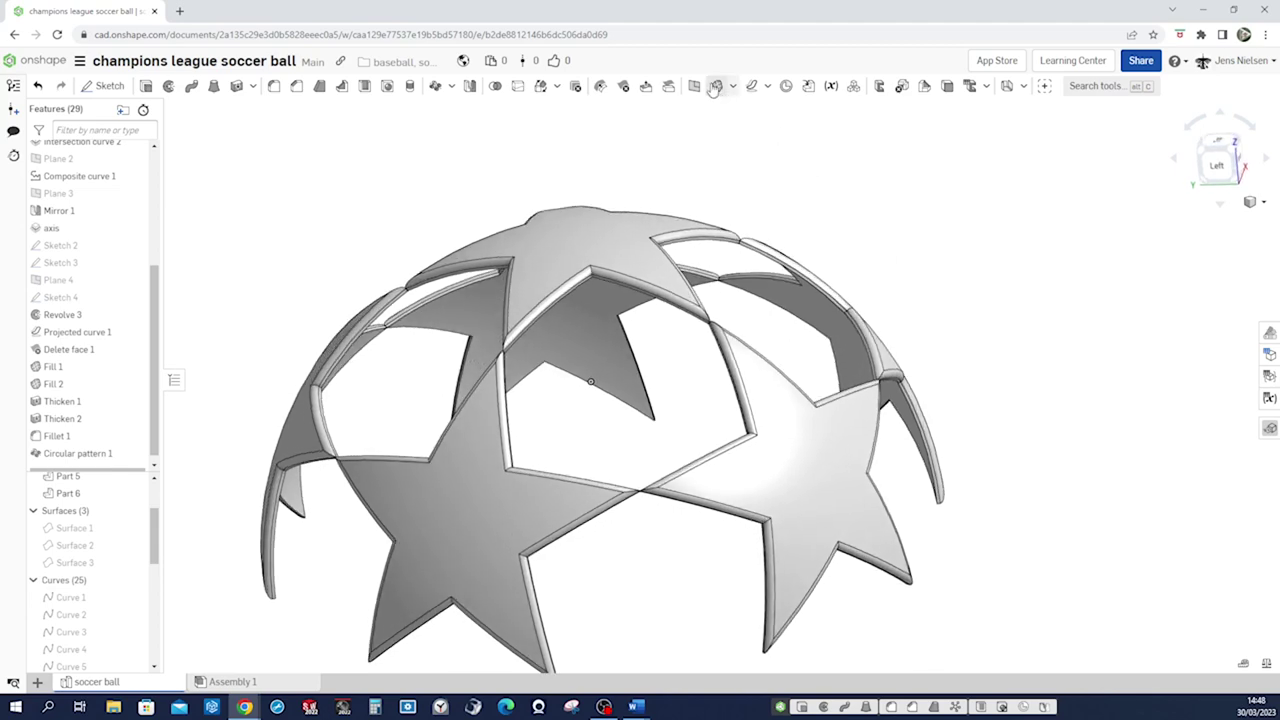
# - Fill the six-sided opening between the upper star and the two adjacent lower stars, using its six inner edges with Position continuity
pyautogui.click(716, 88)
pyautogui.scroll(5, 631, 289)
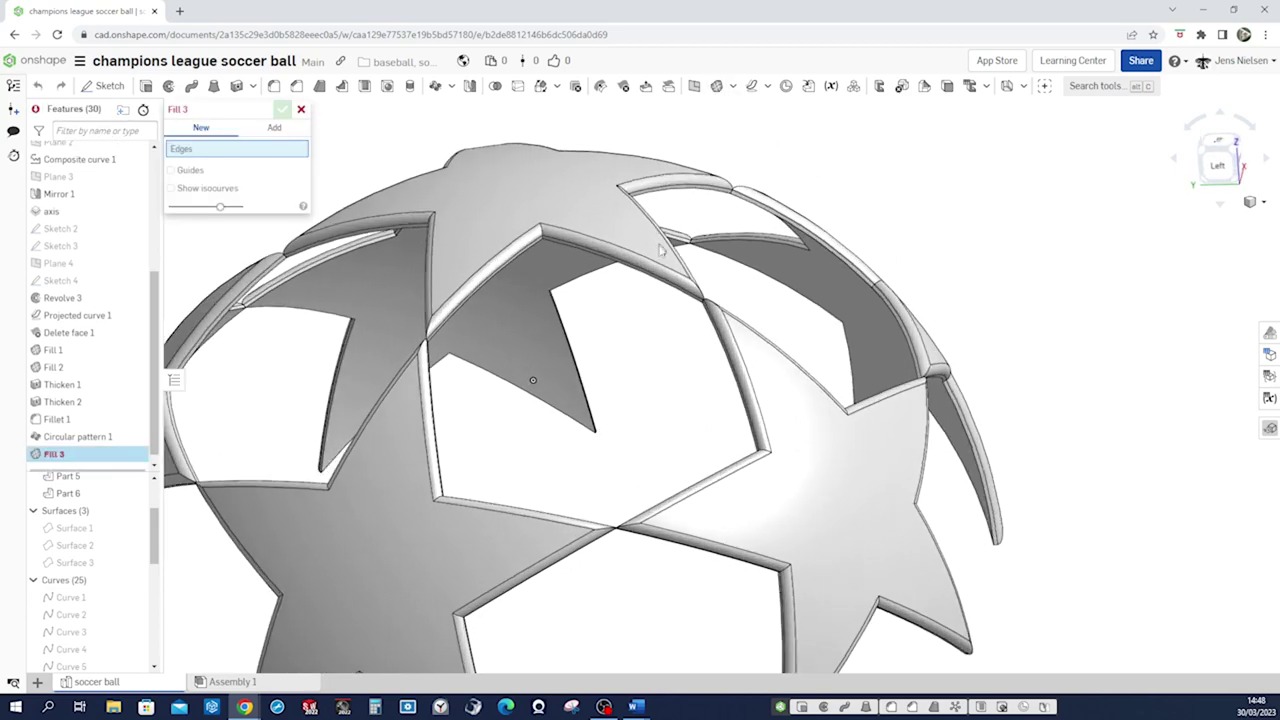
pyautogui.scroll(2, 631, 289)
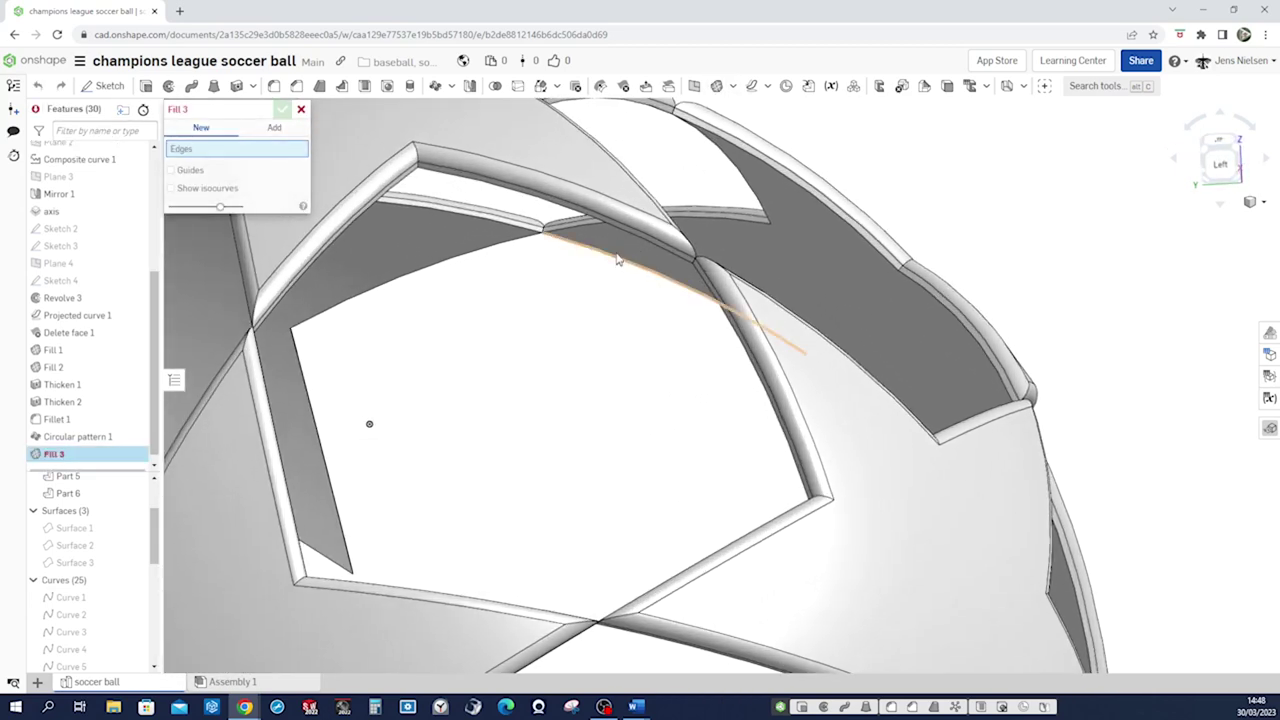
pyautogui.click(578, 216)
pyautogui.click(735, 340)
pyautogui.moveTo(735, 340); pyautogui.dragTo(706, 477, button='right')
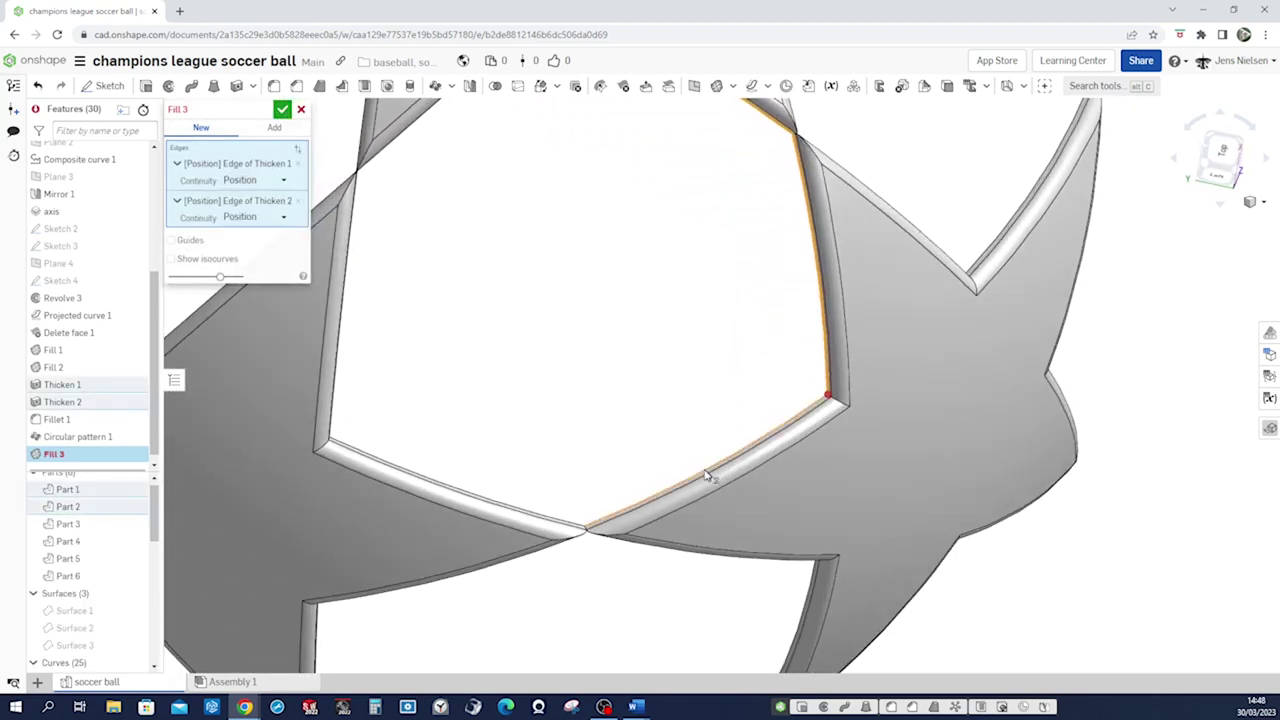
pyautogui.click(700, 478)
pyautogui.click(362, 452)
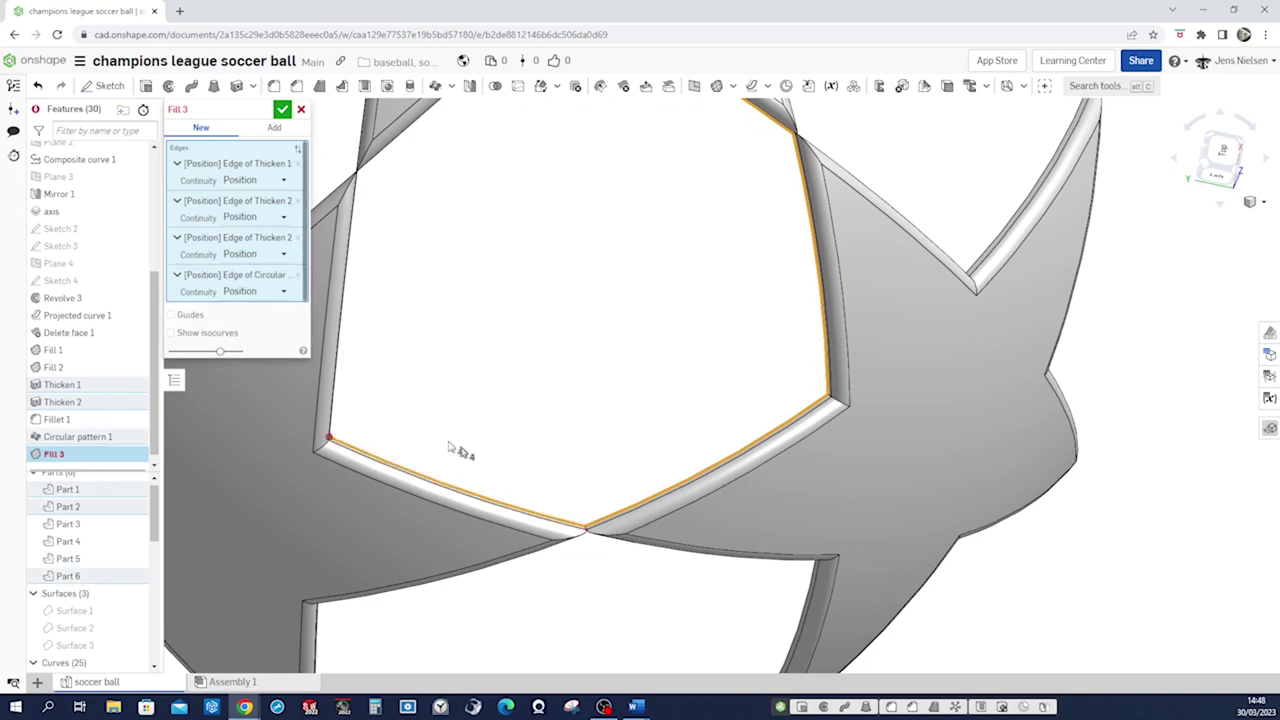
pyautogui.moveTo(357, 414); pyautogui.dragTo(600, 320, button='right')
pyautogui.click(378, 432)
pyautogui.click(409, 287)
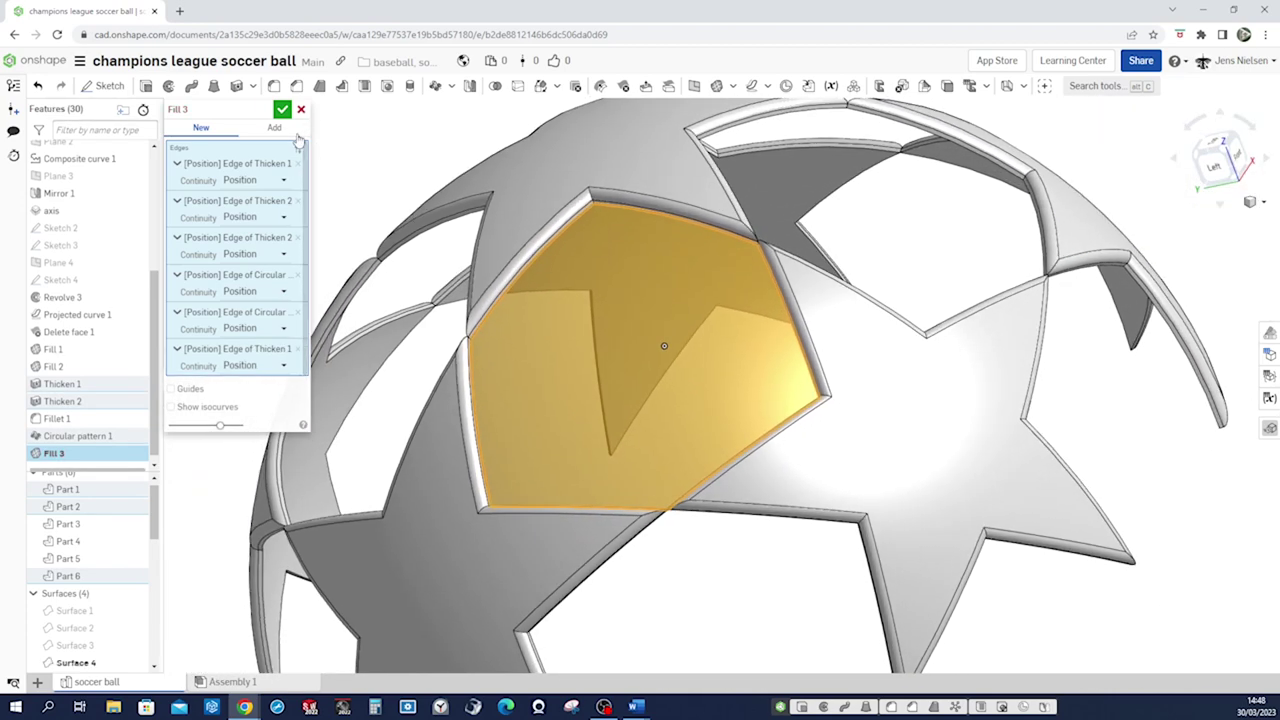
pyautogui.click(283, 110)
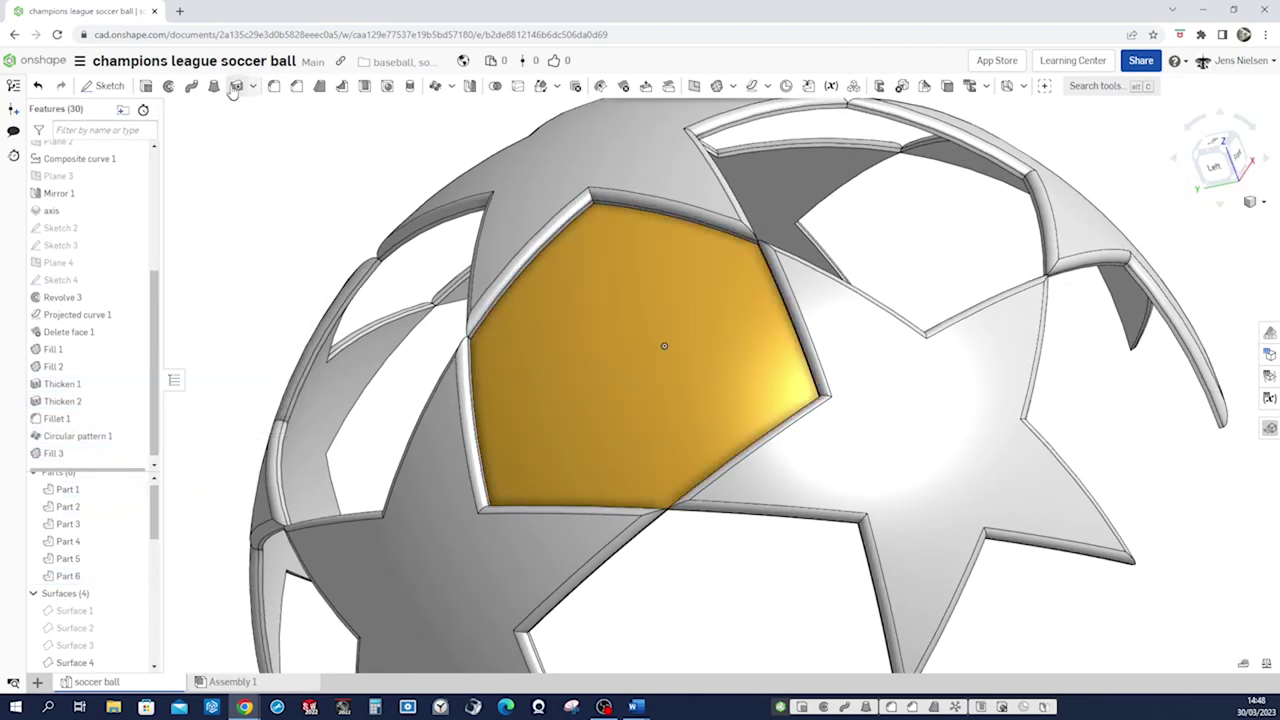
# - Thicken the new six-sided fill surface by 3 mm in direction 1 as a new part
pyautogui.click(236, 86)
pyautogui.click(532, 334)
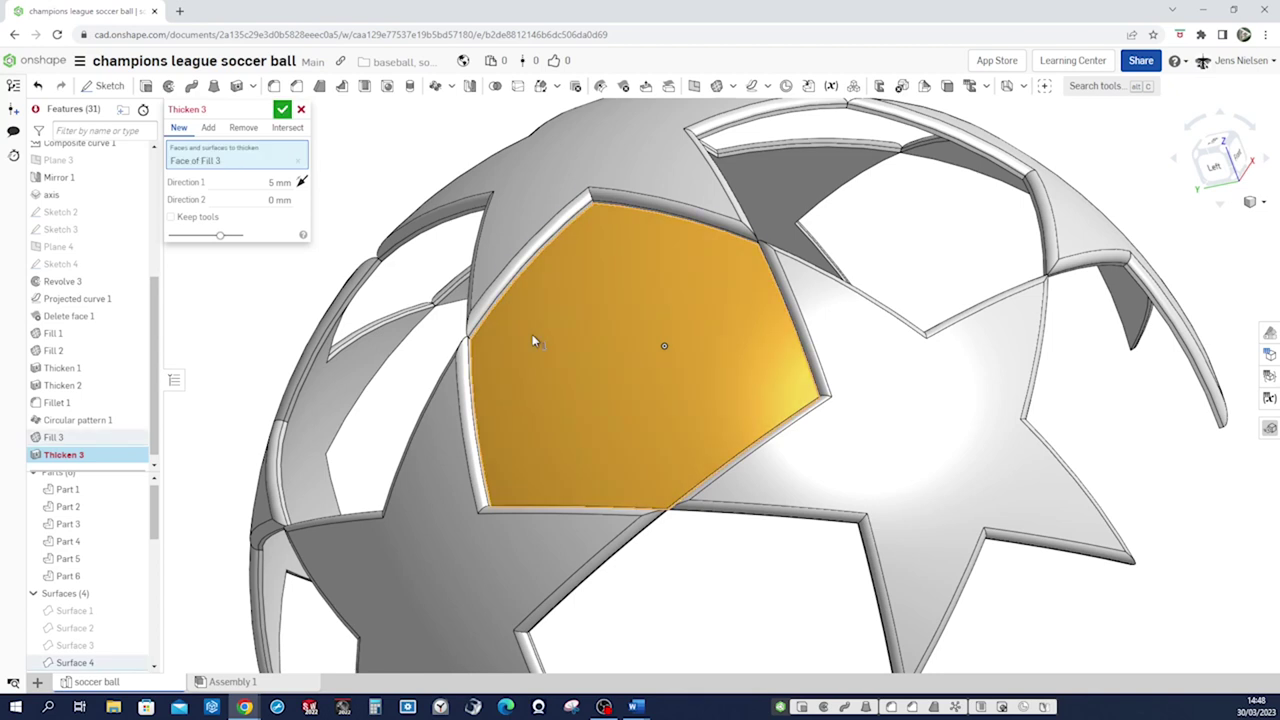
pyautogui.click(279, 182)
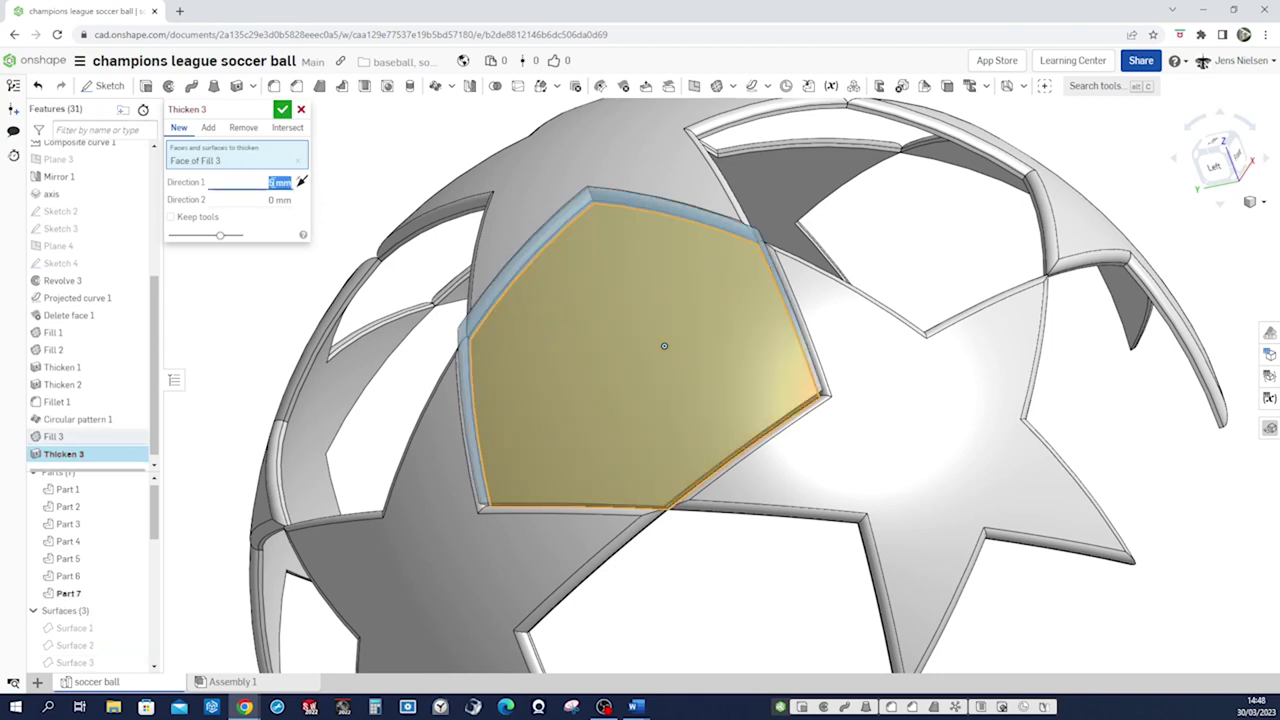
pyautogui.write('3')
pyautogui.press('Return')
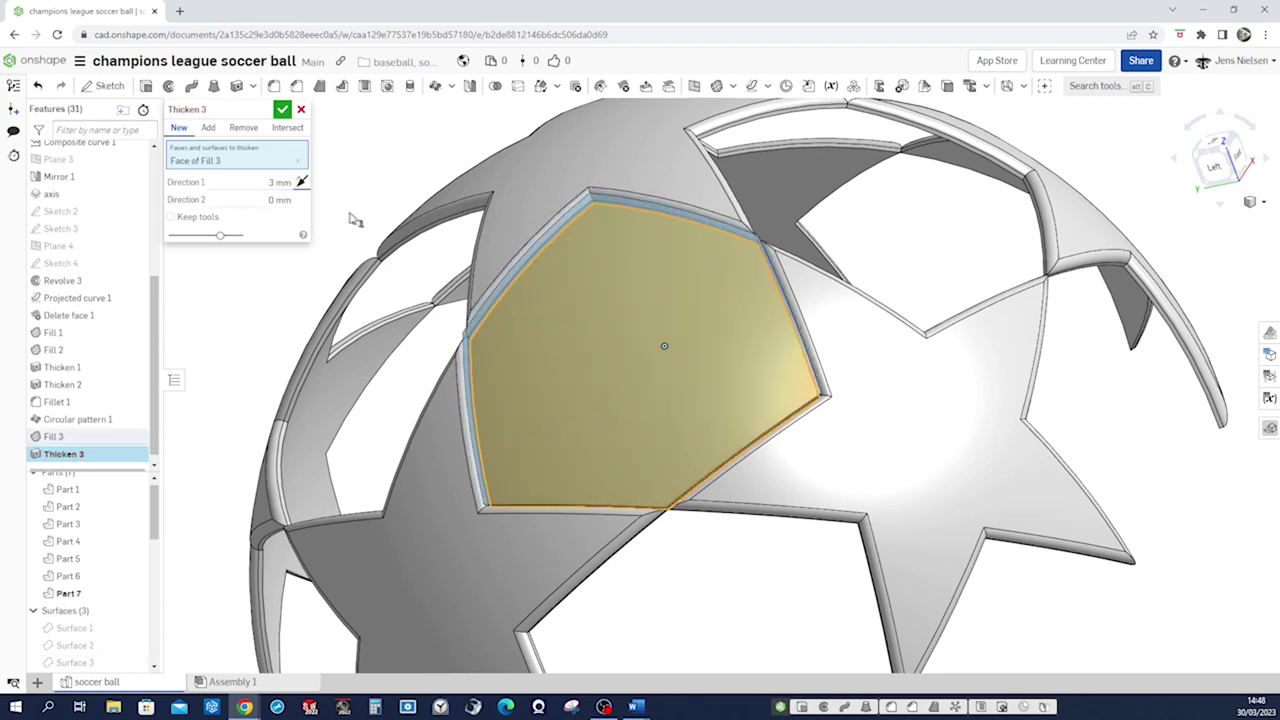
pyautogui.click(282, 109)
# - Fillet the edges of the thickened panel's outer face with a 2 mm radius
pyautogui.moveTo(357, 160); pyautogui.dragTo(374, 148, button='right')
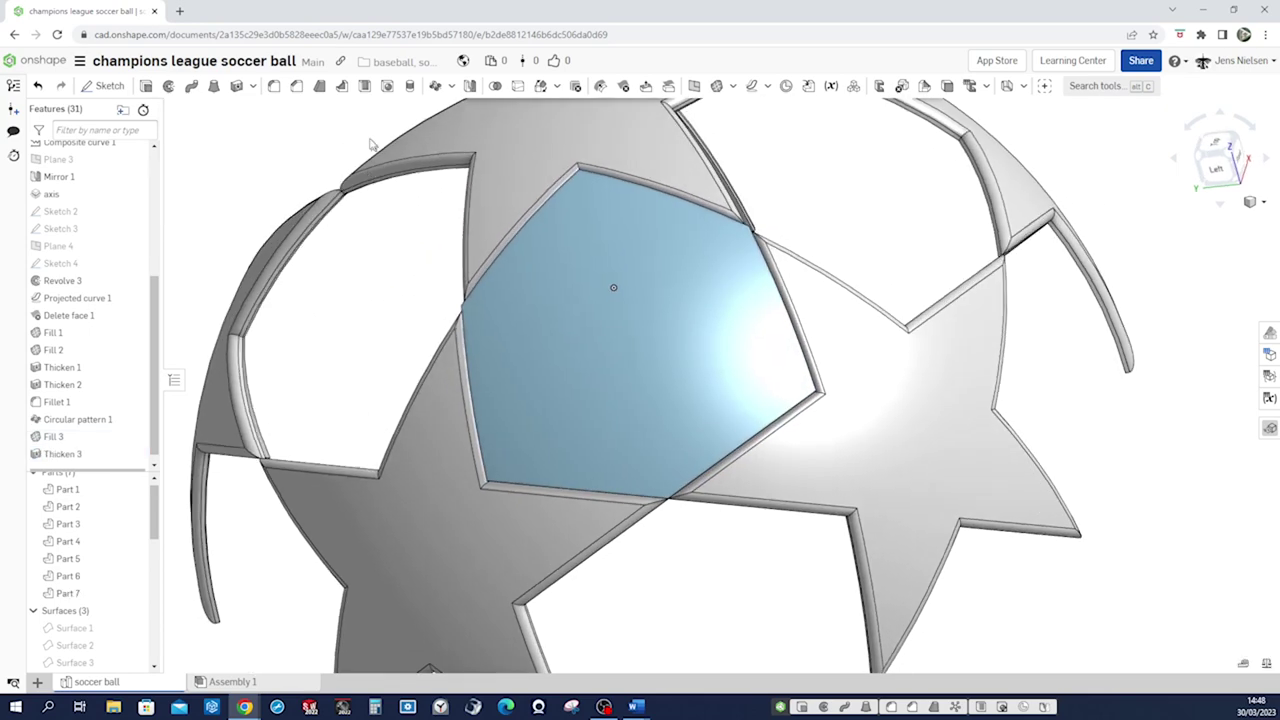
pyautogui.click(274, 86)
pyautogui.click(530, 318)
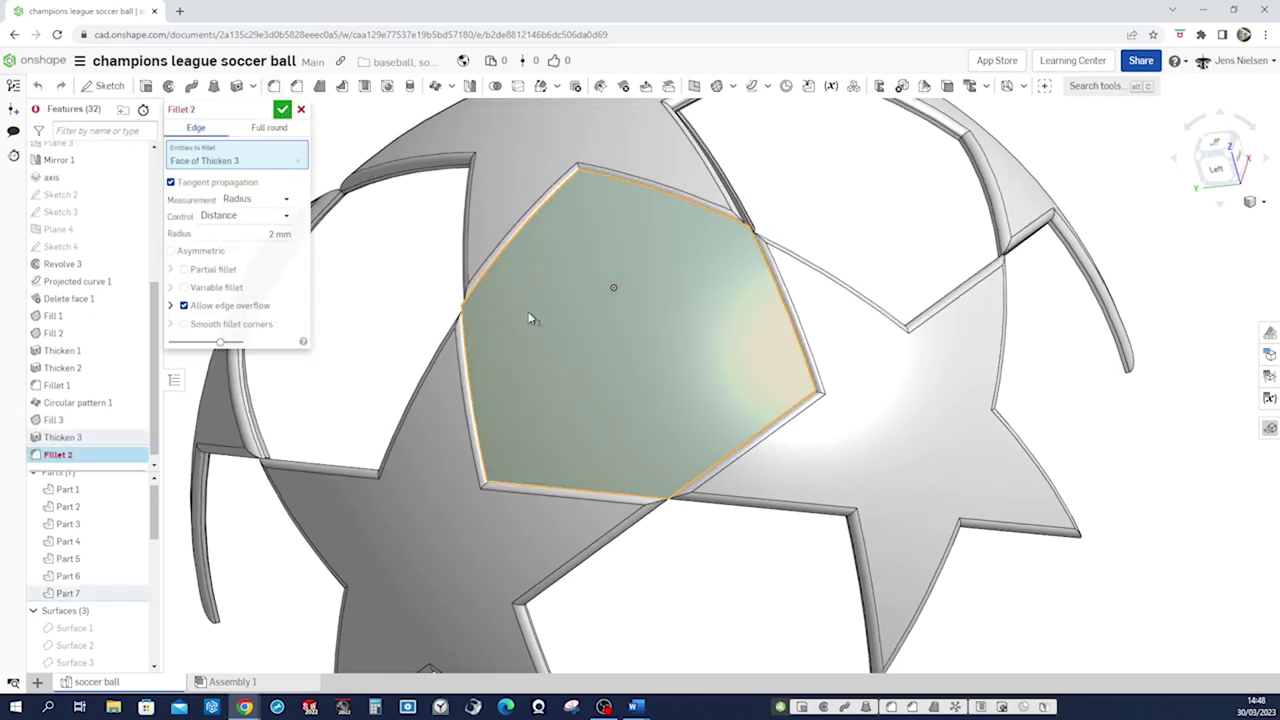
pyautogui.click(282, 110)
# - Change the appearance of the six-sided panel, Part 7, to blue #5387C0
pyautogui.scroll(-4, 480, 330)
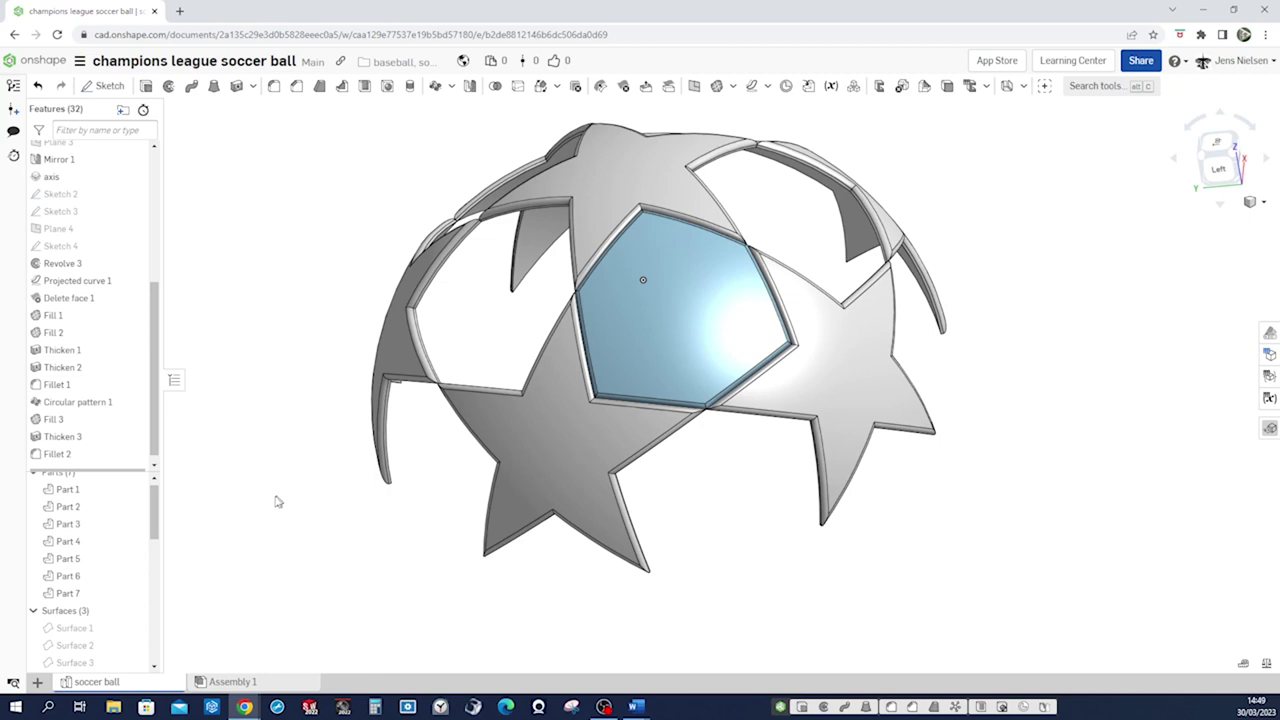
pyautogui.rightClick(104, 596)
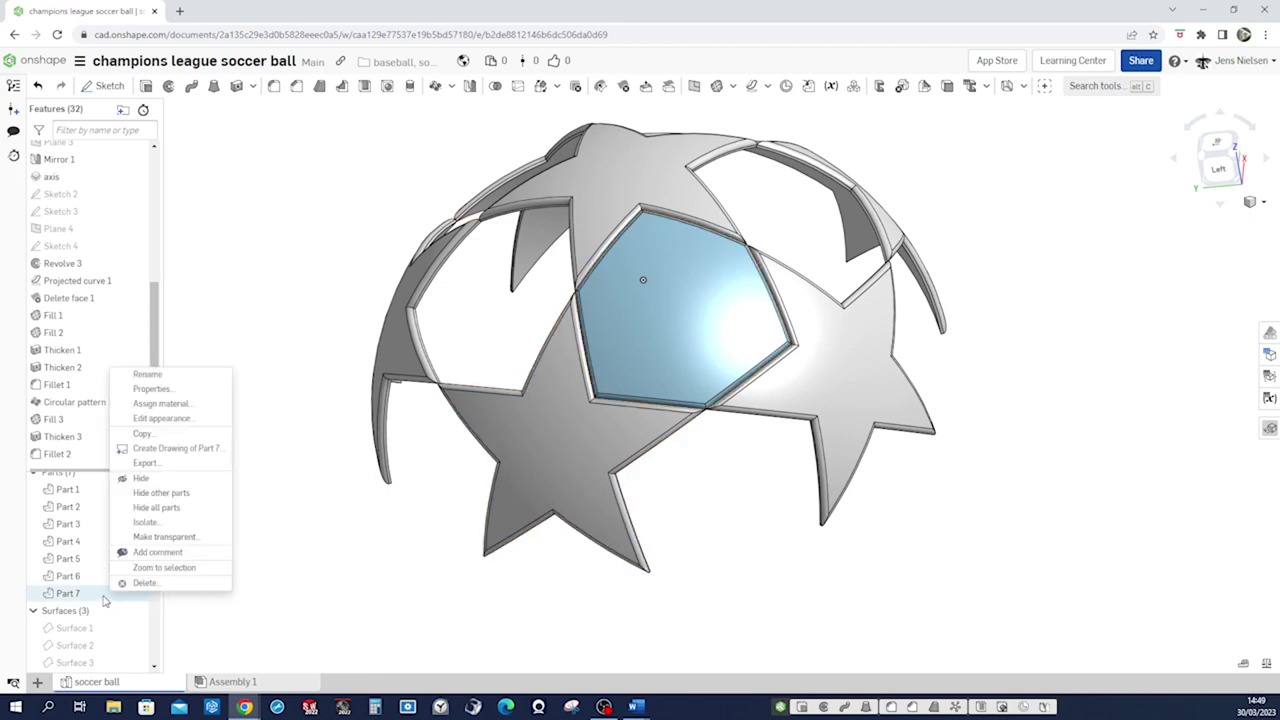
pyautogui.click(151, 420)
pyautogui.click(272, 495)
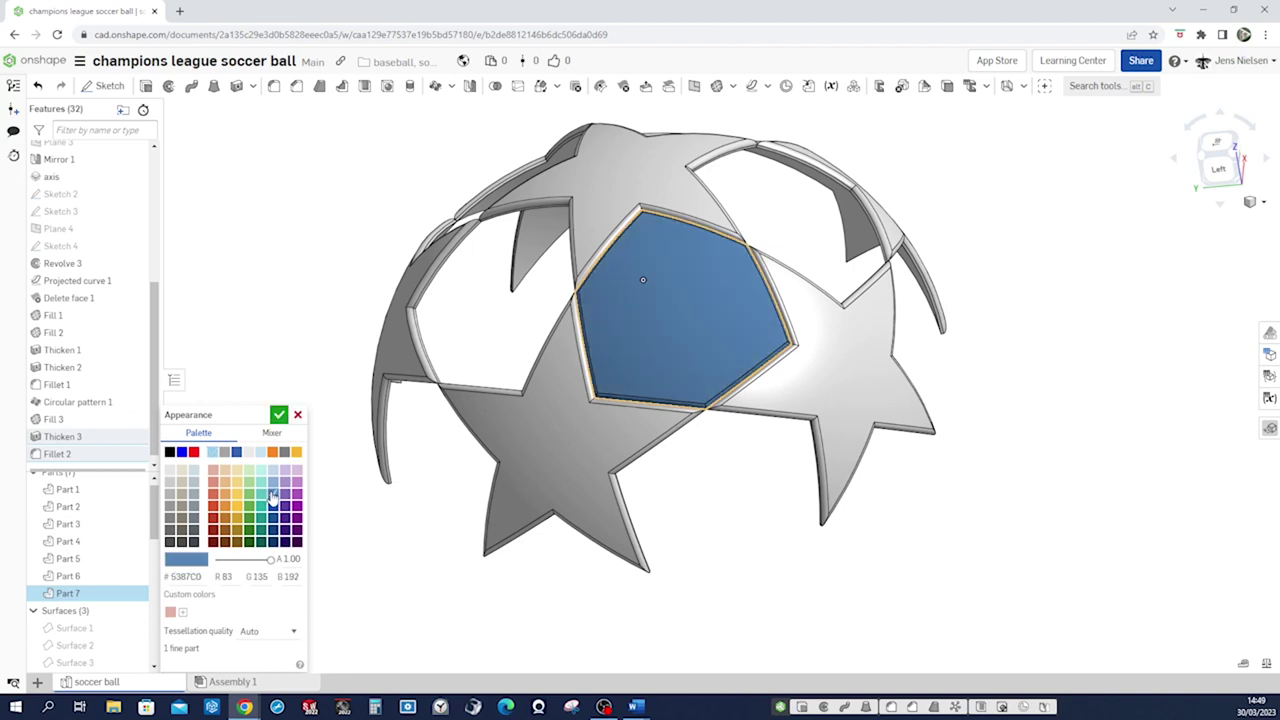
pyautogui.click(279, 415)
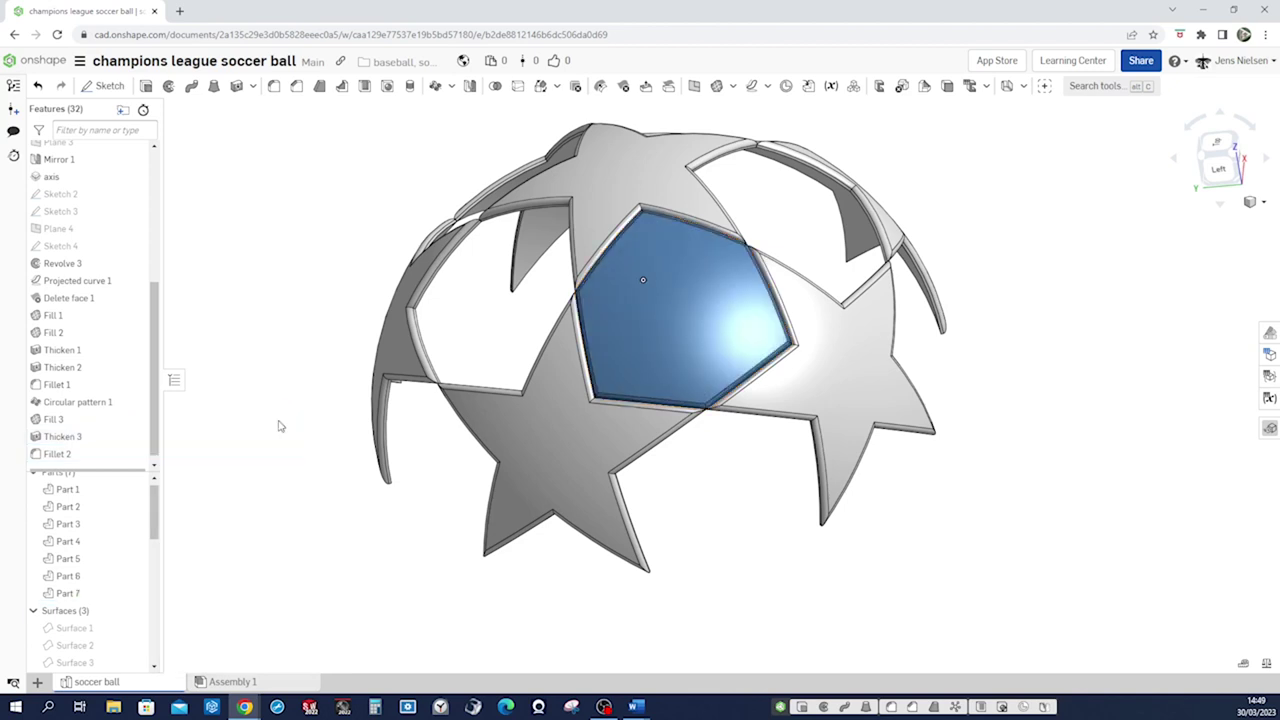
pyautogui.press('Left')
pyautogui.press('Left')
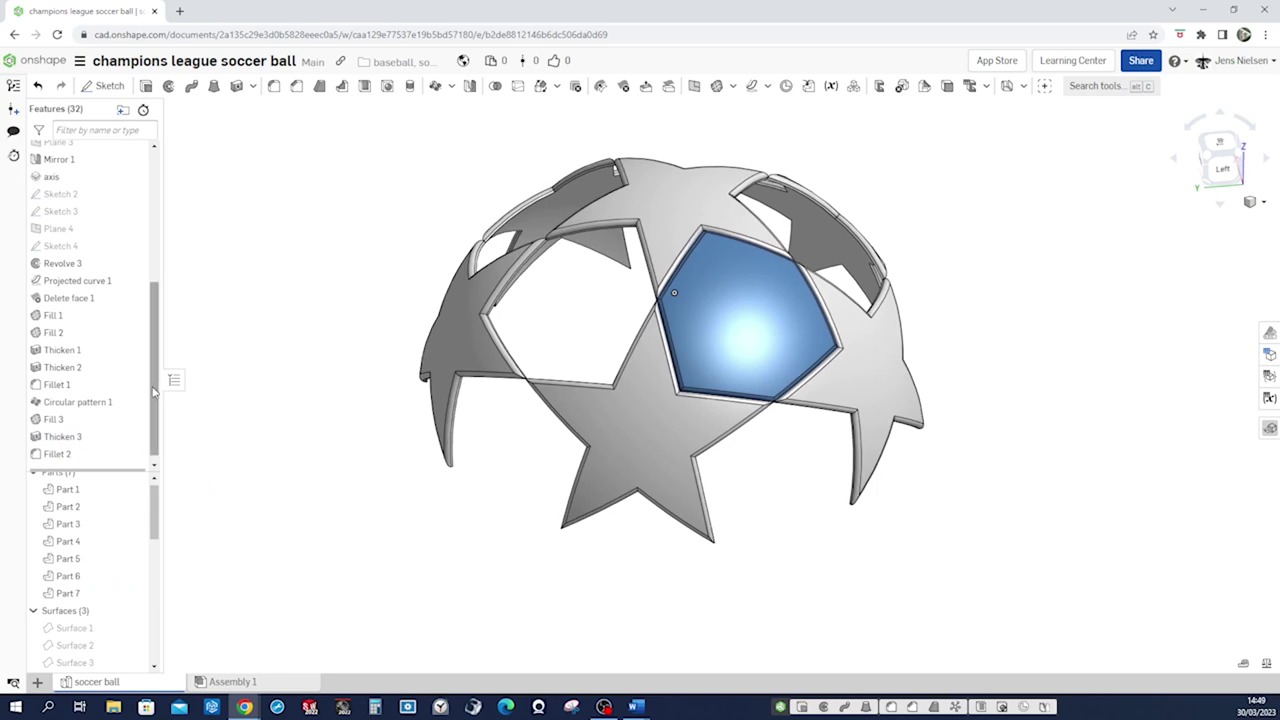
pyautogui.scroll(1, 155, 392)
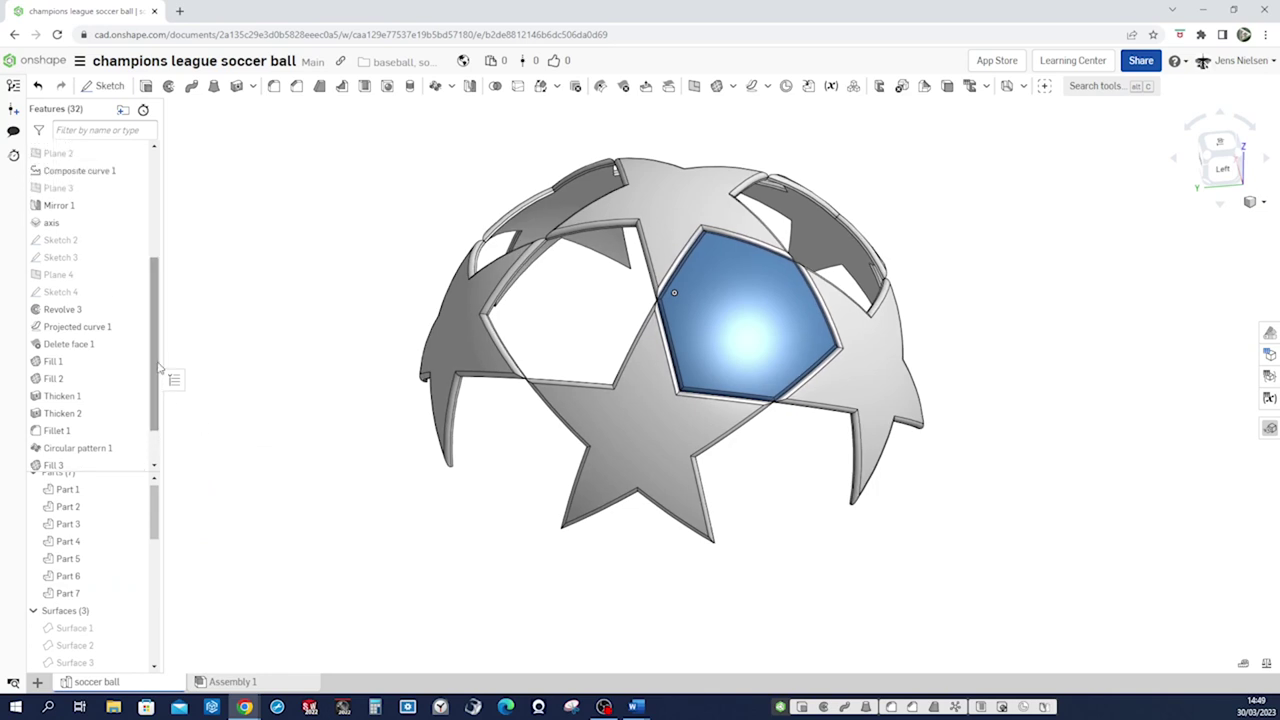
pyautogui.rightClick(77, 232)
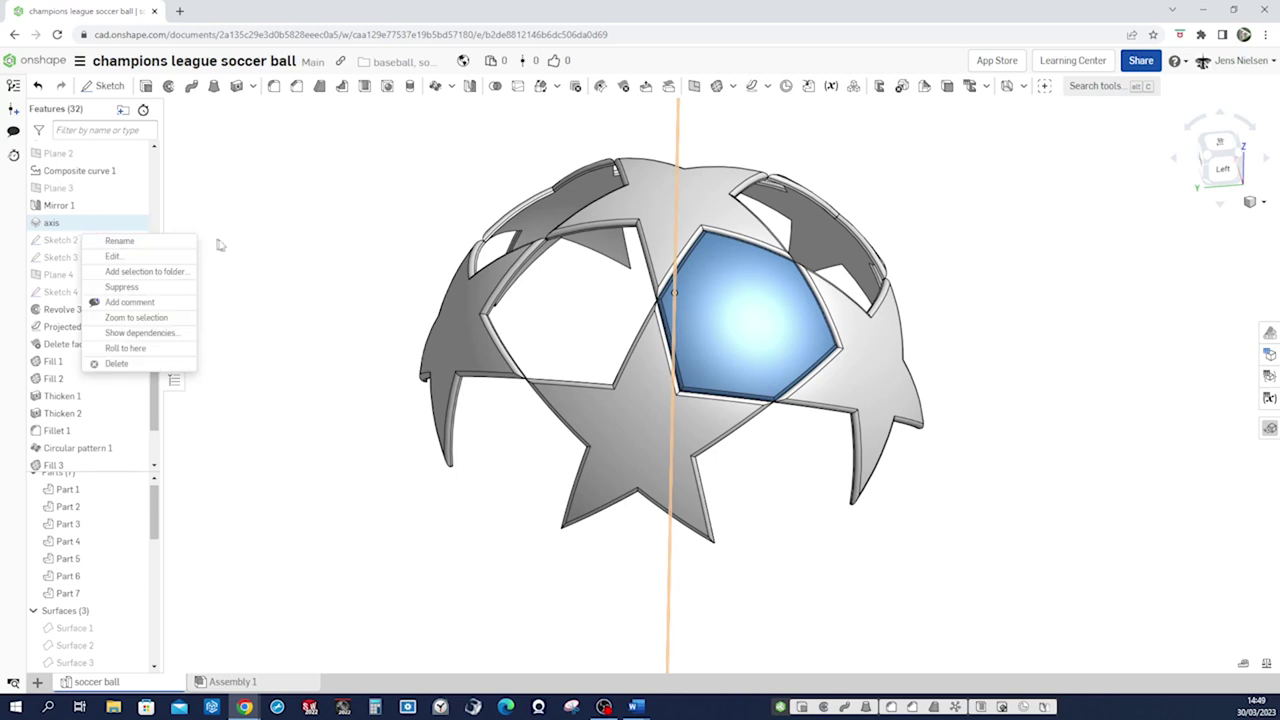
pyautogui.click(286, 288)
pyautogui.moveTo(286, 288); pyautogui.dragTo(401, 257, button='right')
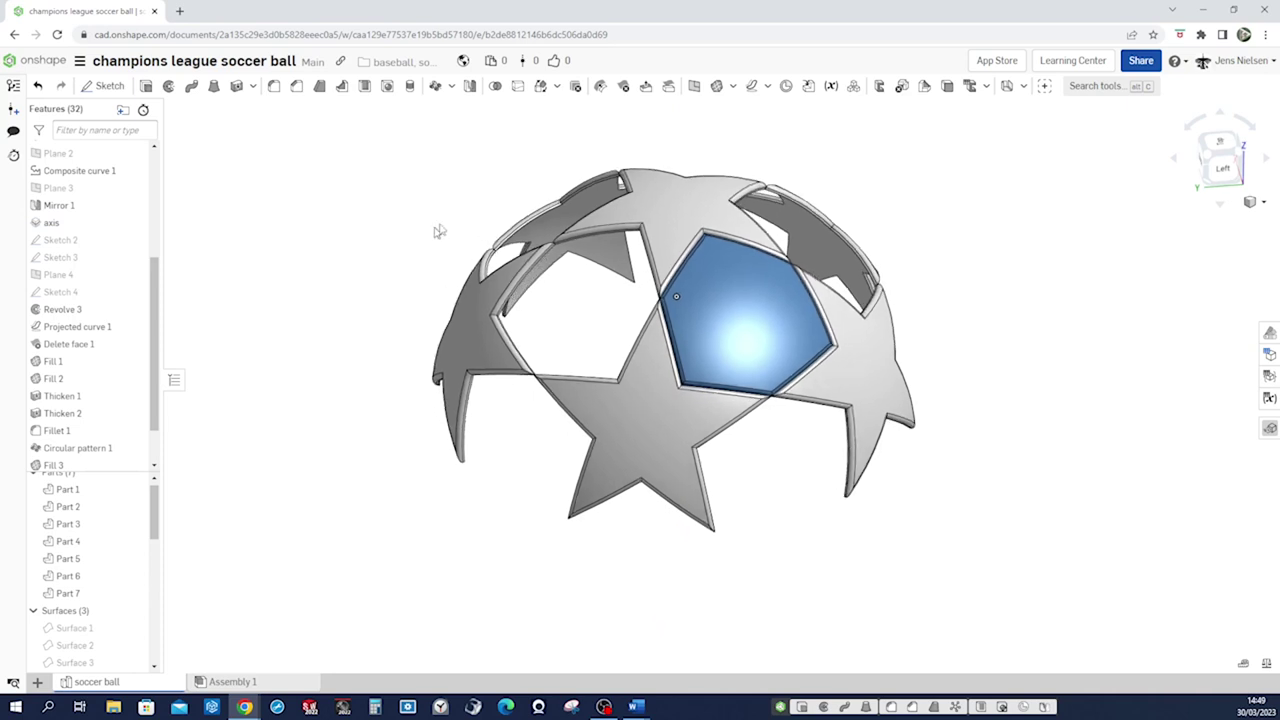
# - Try to circular-pattern the blue panel, Part 7, using the "axis" feature as the pattern axis
pyautogui.click(434, 87)
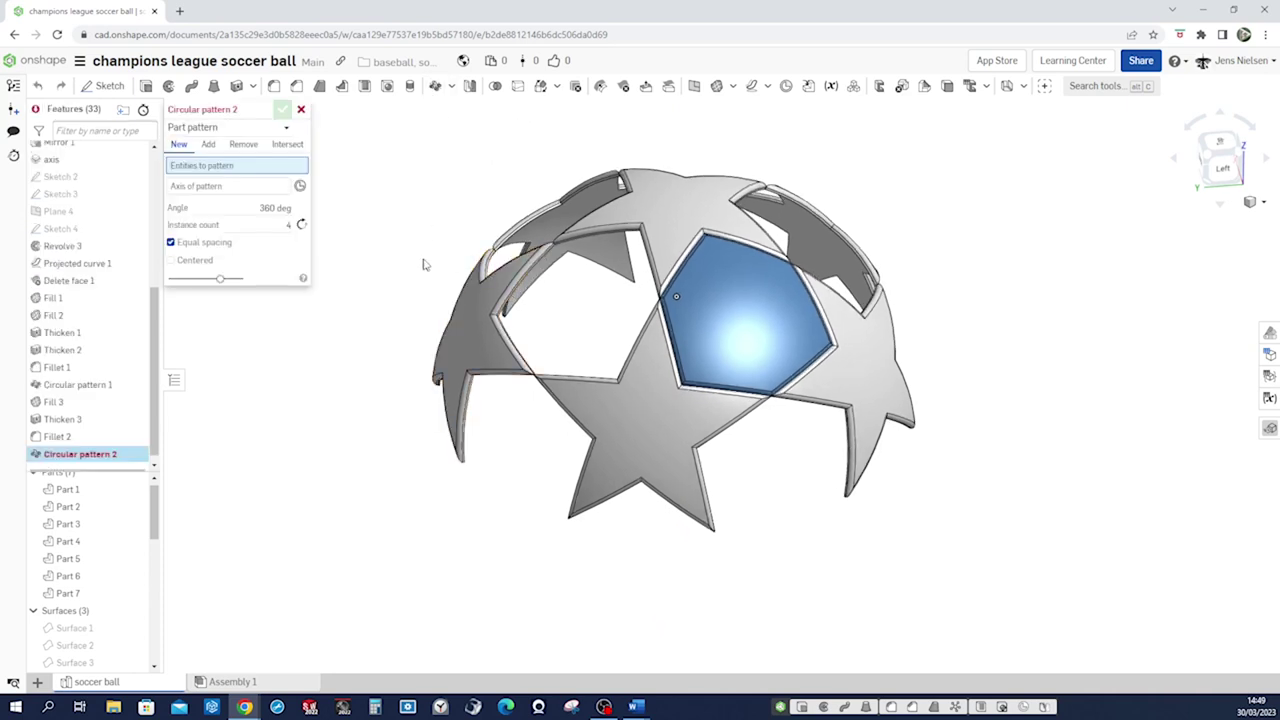
pyautogui.click(715, 325)
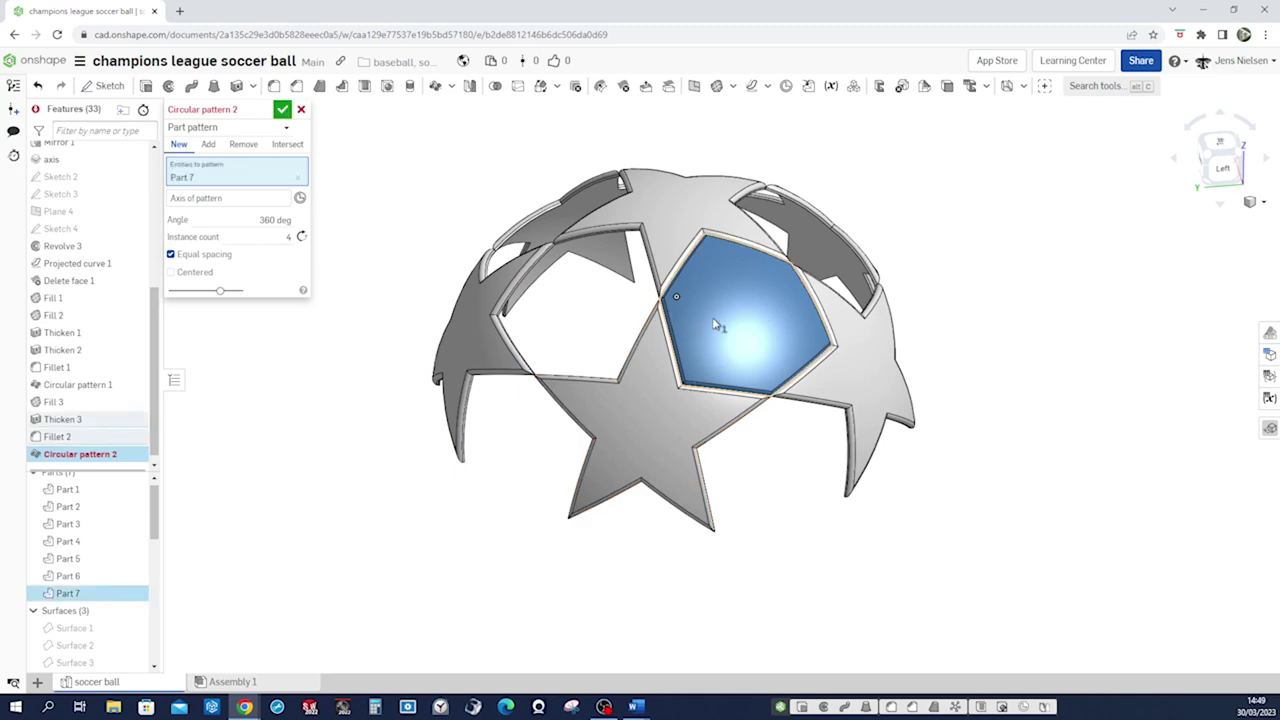
pyautogui.click(265, 200)
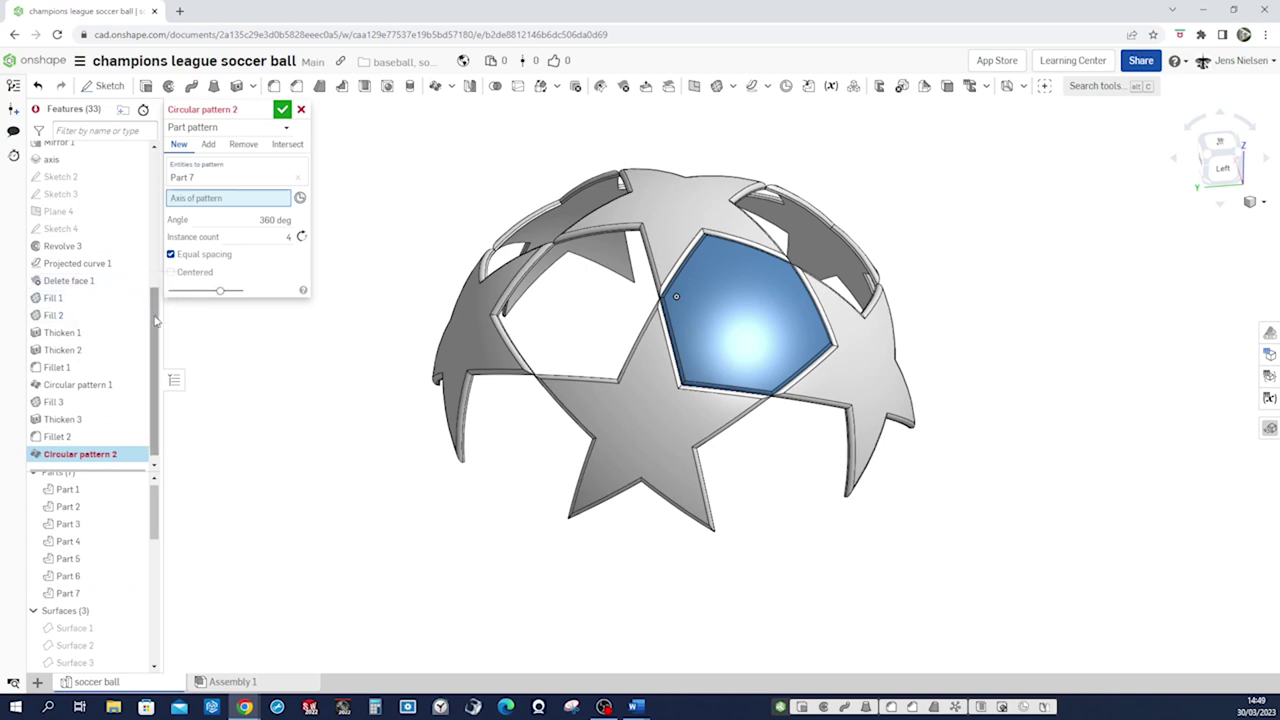
pyautogui.moveTo(157, 320); pyautogui.dragTo(157, 272)
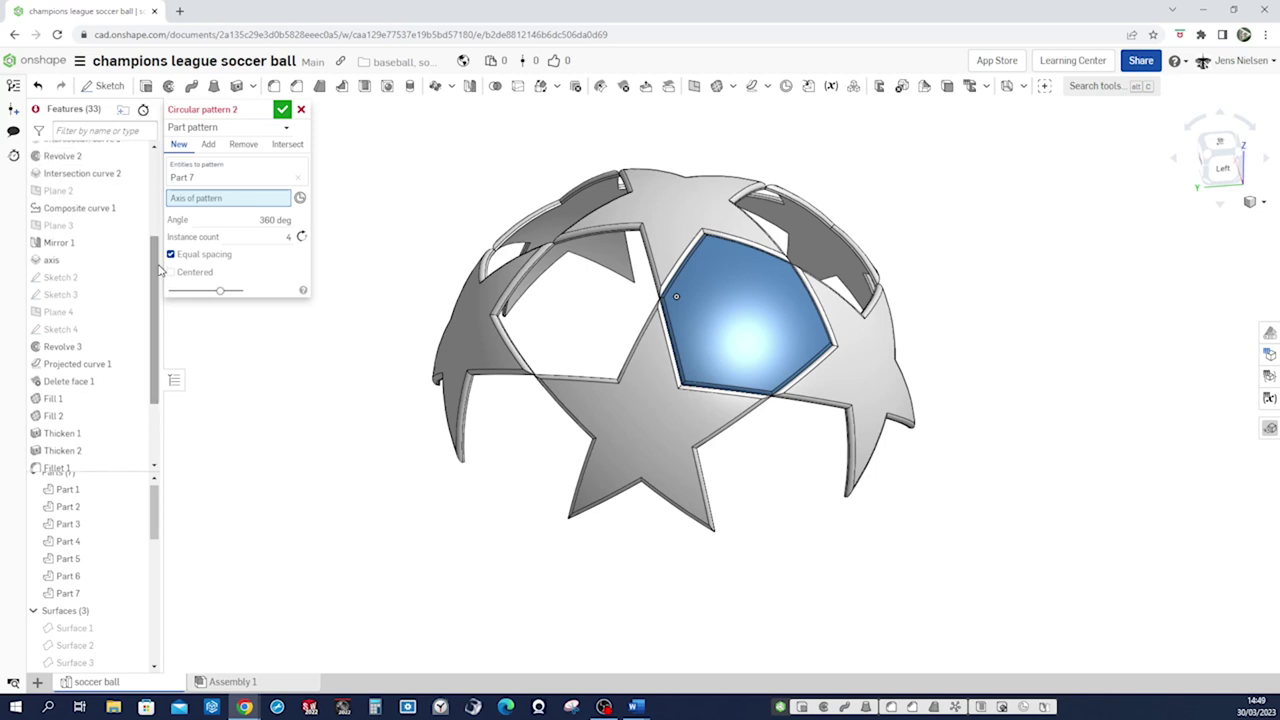
pyautogui.doubleClick(52, 260)
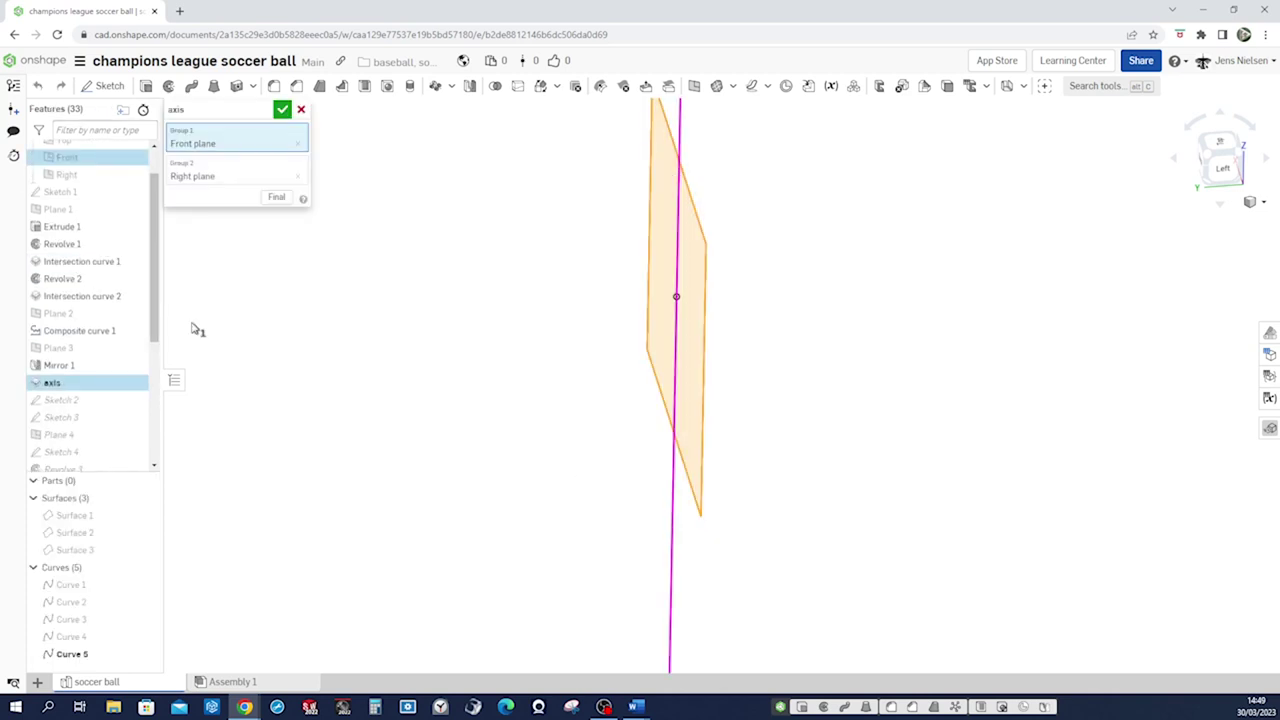
pyautogui.click(301, 110)
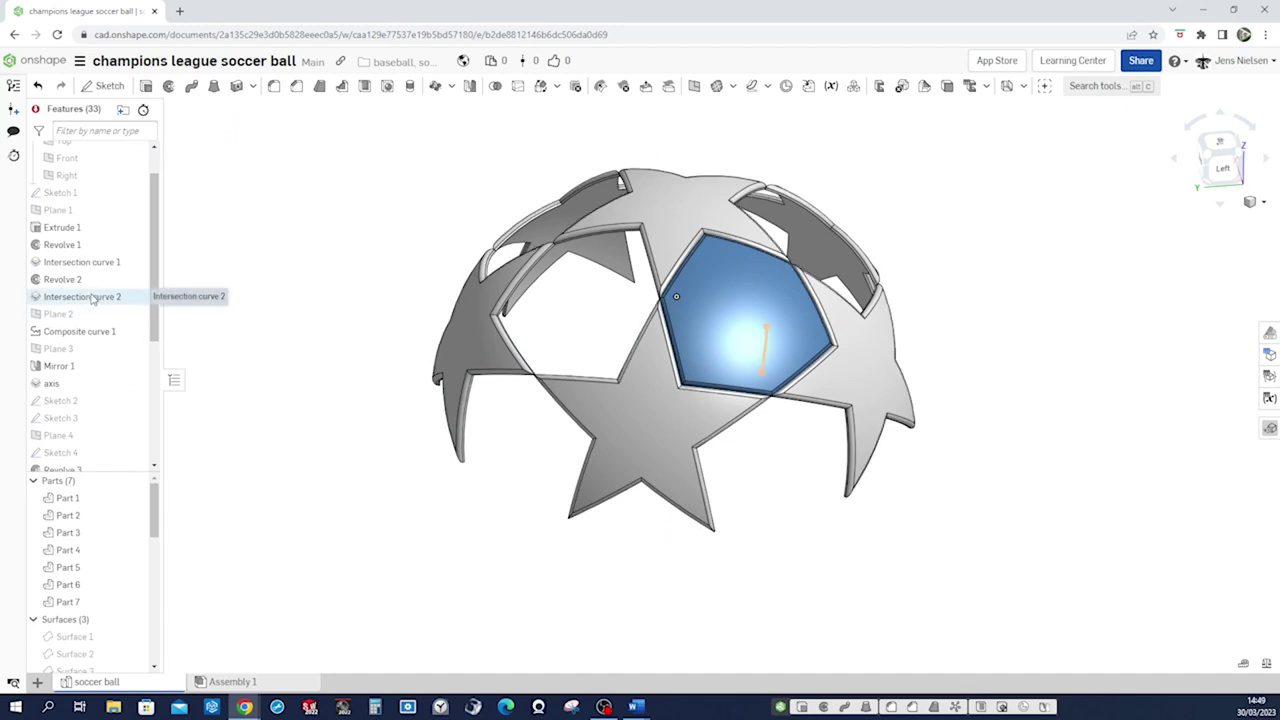
# - Show Curve 5, the long vertical line made by the "axis" feature, and rename it "axis"
pyautogui.click(52, 383)
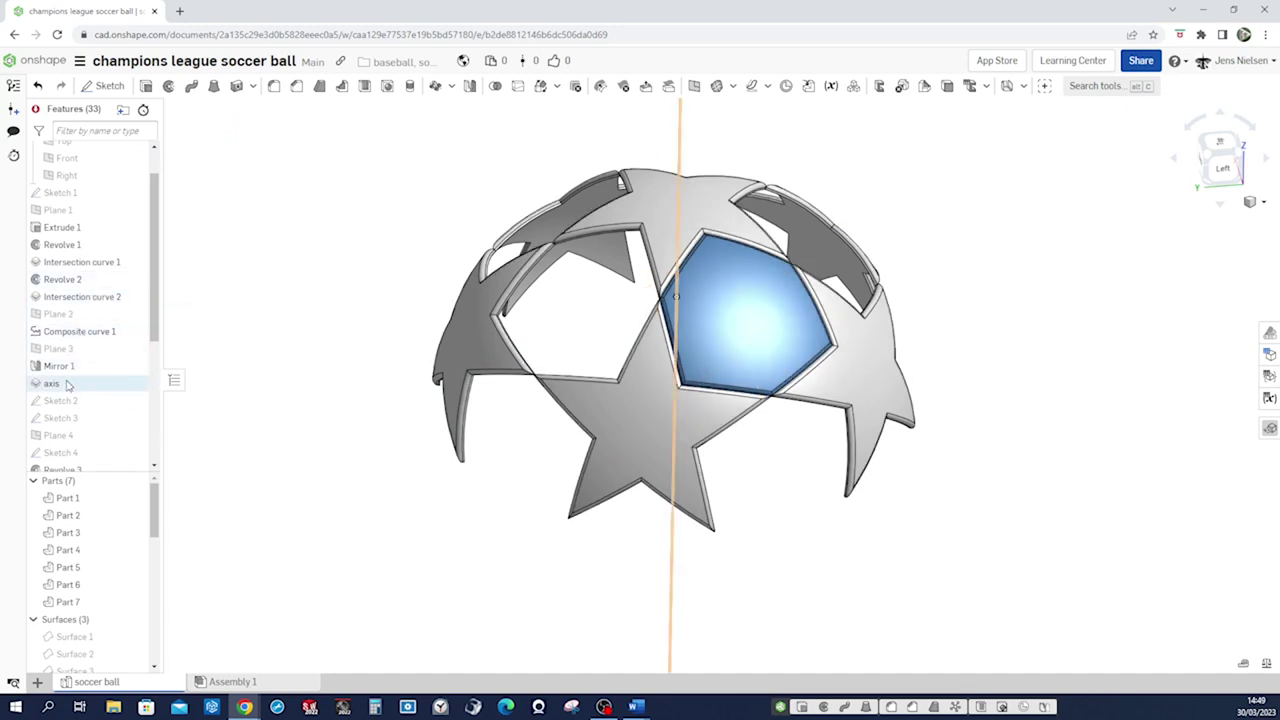
pyautogui.scroll(-5, 157, 512)
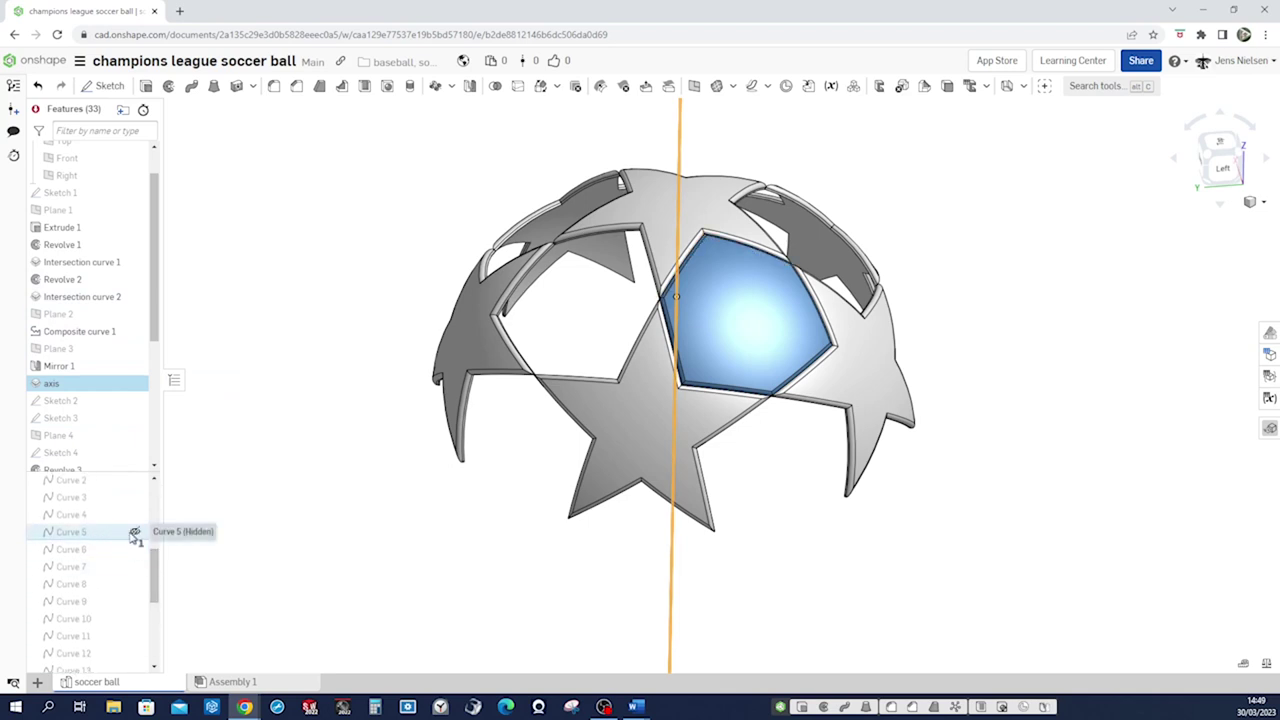
pyautogui.rightClick(97, 538)
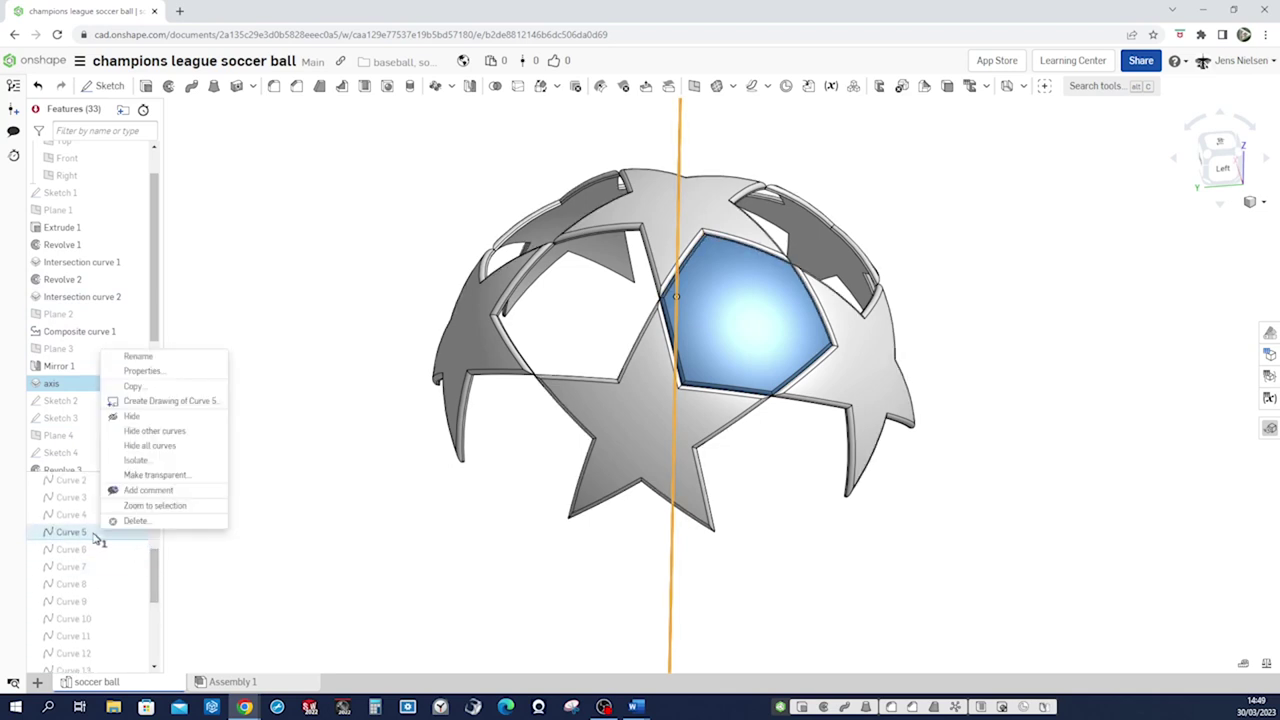
pyautogui.click(152, 358)
pyautogui.write('axis')
pyautogui.click(250, 420)
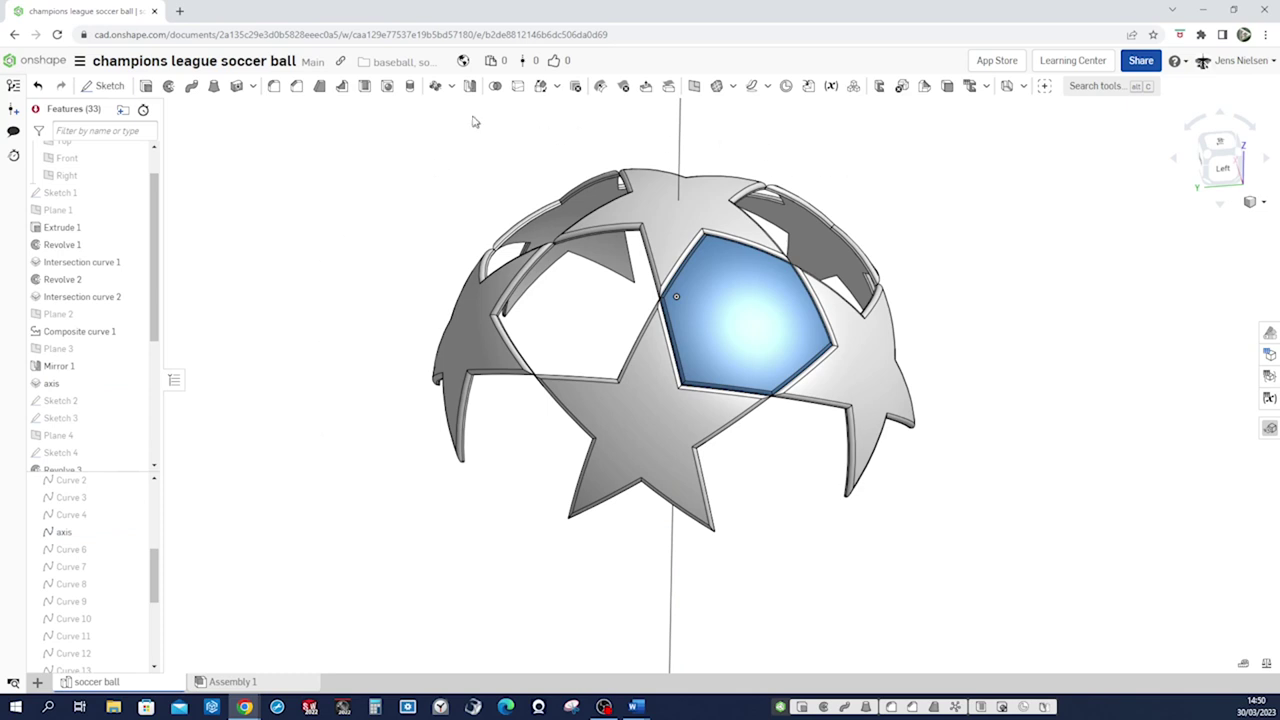
# - Circular-pattern the blue six-sided panel, Part 7, about the vertical axis line with 5 equally spaced instances over 360 degrees
pyautogui.click(435, 86)
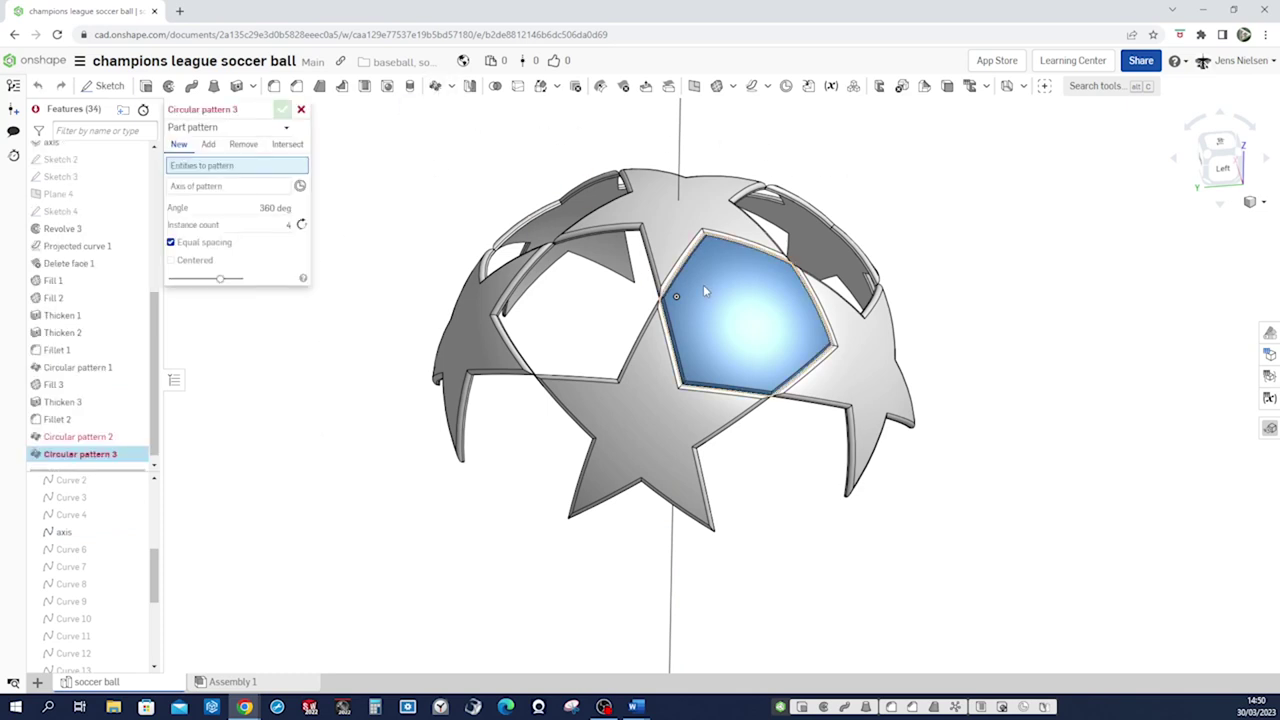
pyautogui.click(704, 288)
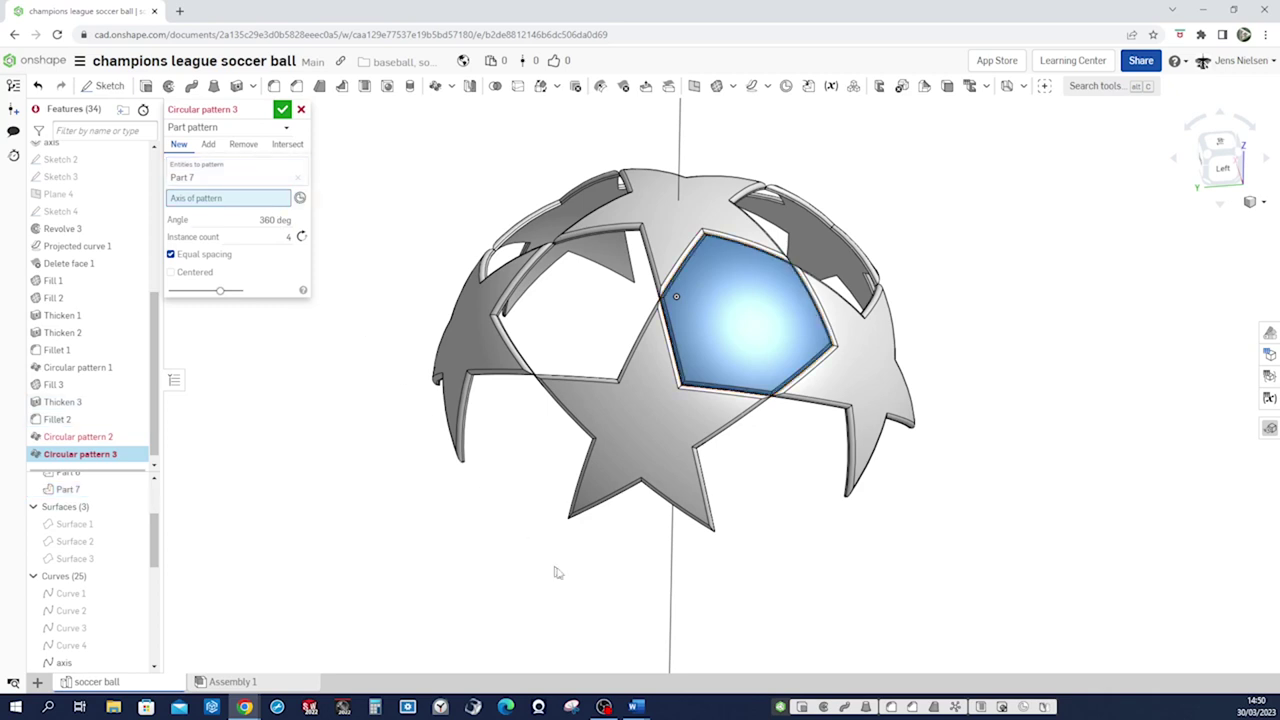
pyautogui.click(670, 585)
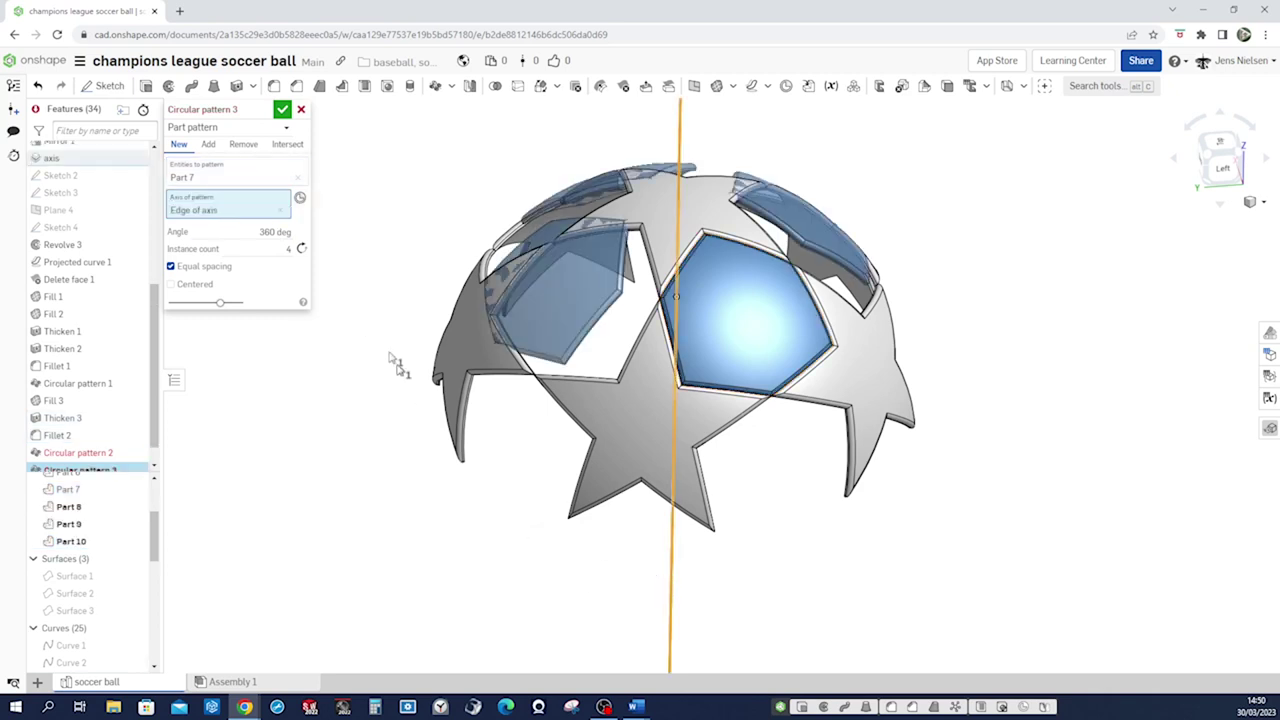
pyautogui.click(289, 249)
pyautogui.press('Tab')
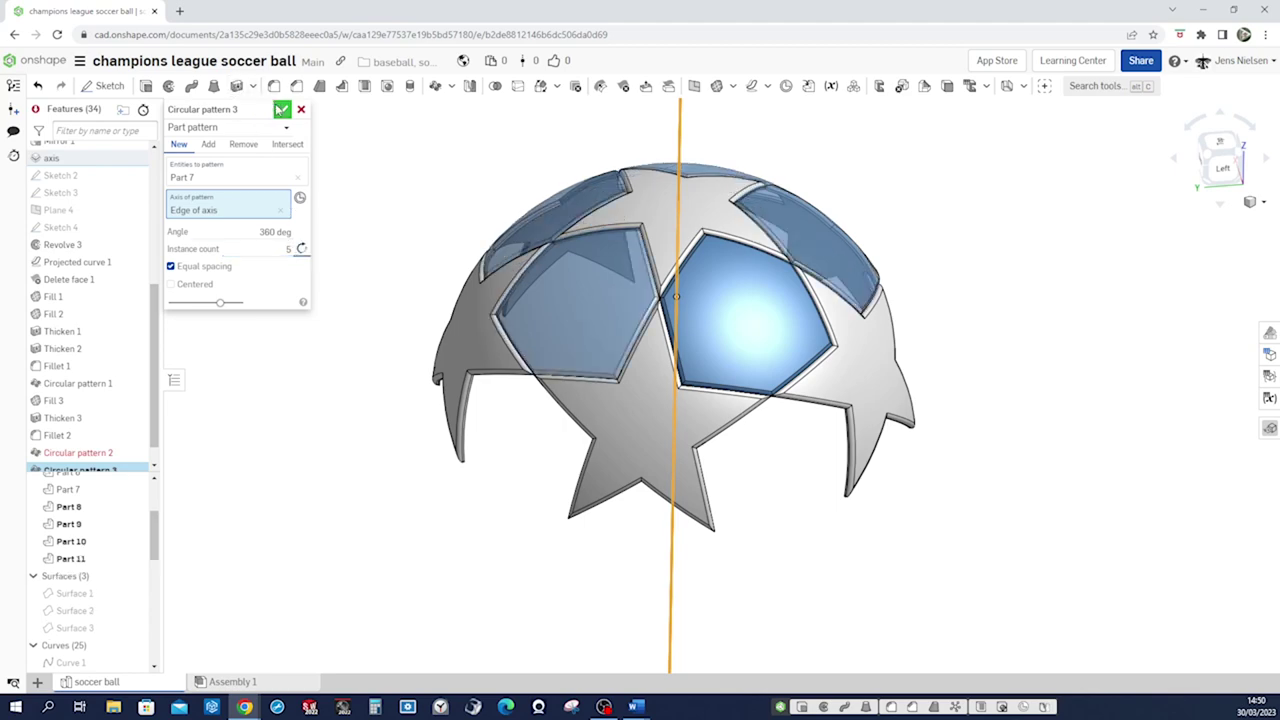
pyautogui.click(281, 111)
pyautogui.moveTo(1000, 430); pyautogui.dragTo(1007, 466, button='right')
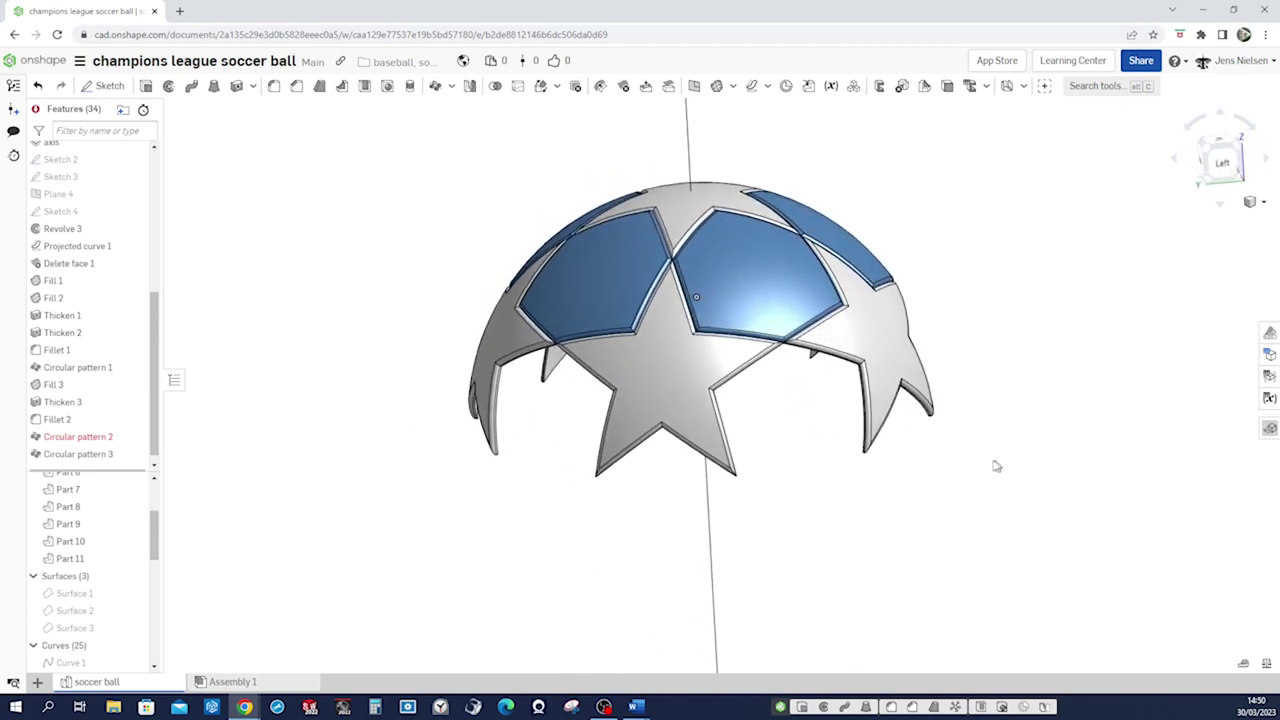
# - Delete the broken Circular pattern 2 feature
pyautogui.rightClick(108, 440)
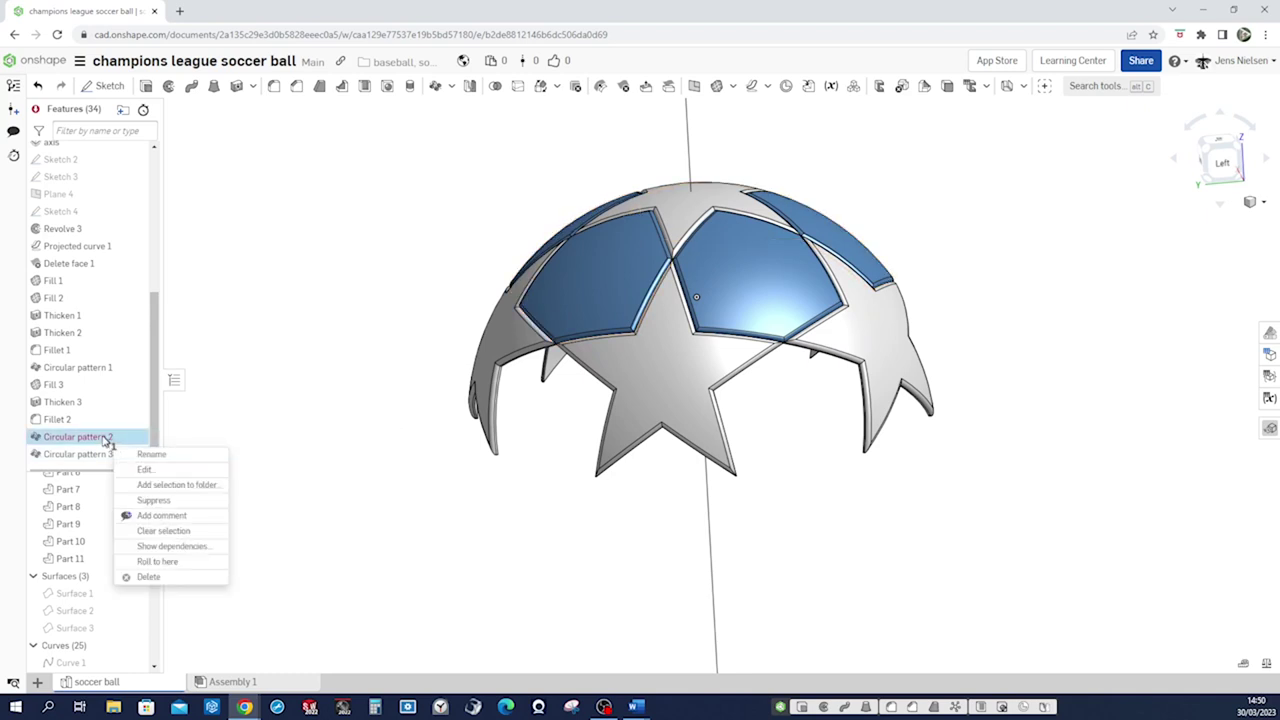
pyautogui.click(148, 577)
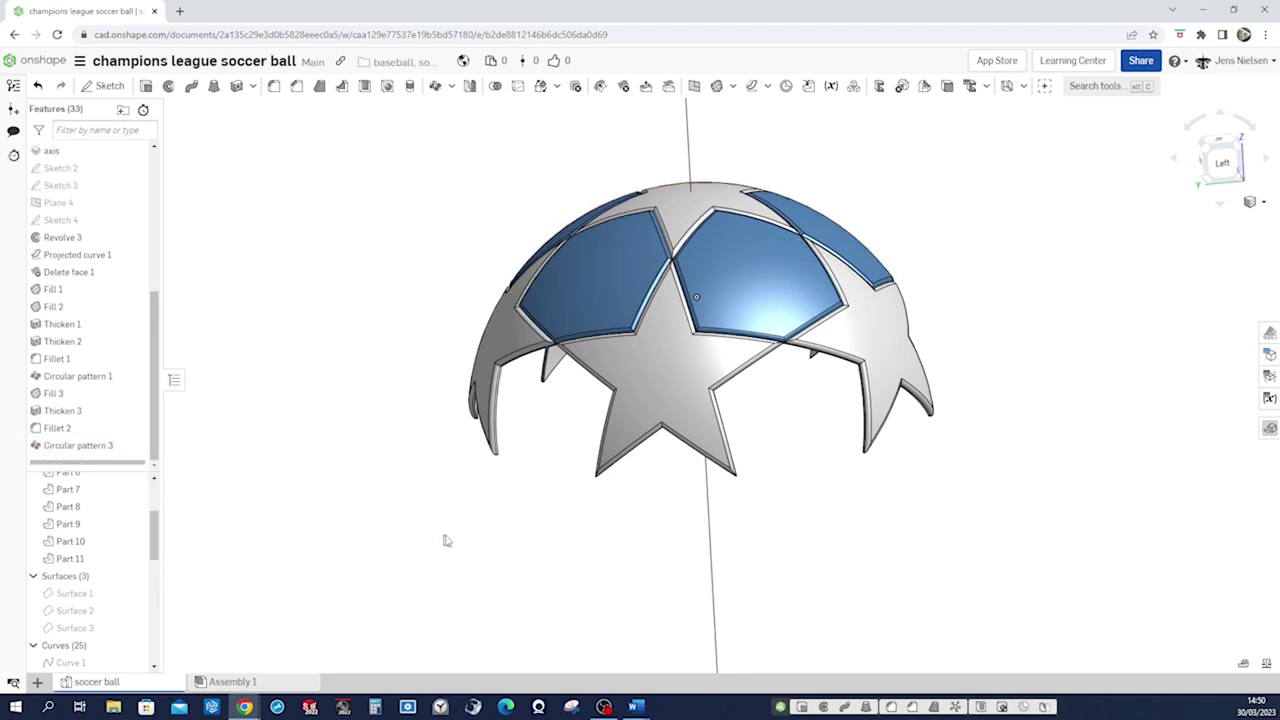
pyautogui.press('Up')
pyautogui.press('Up')
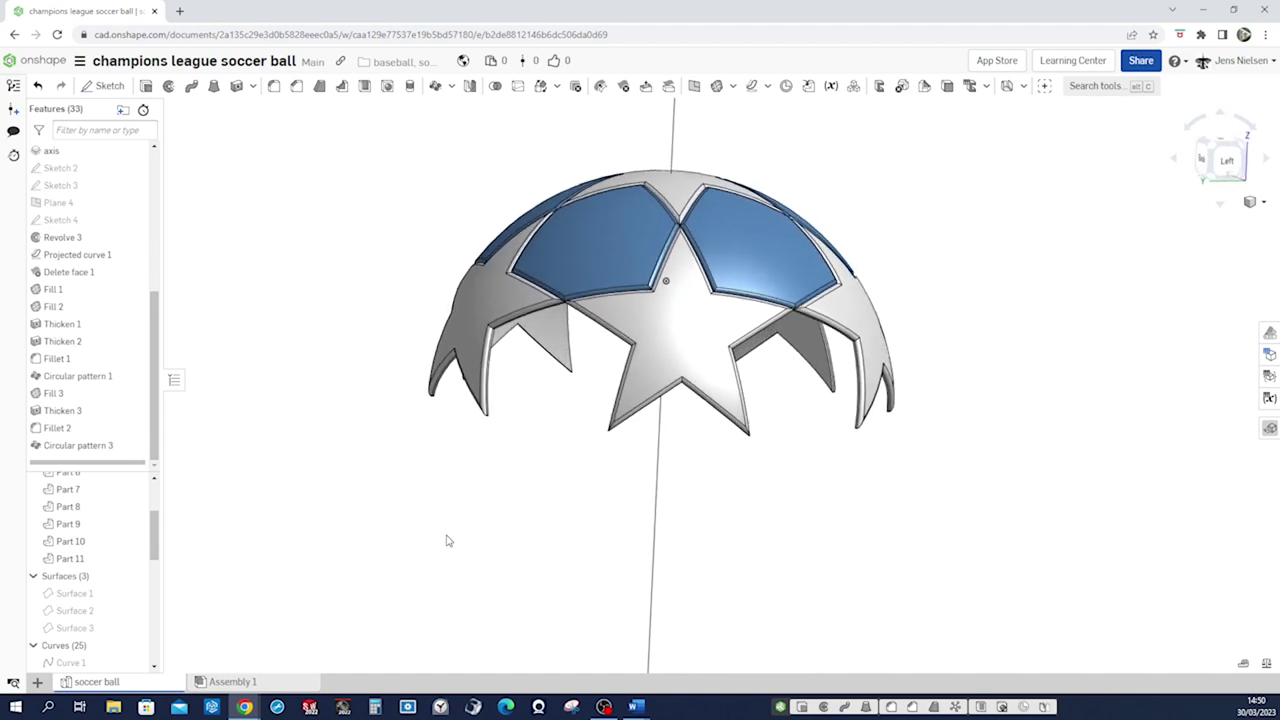
pyautogui.press('Right')
pyautogui.press('Right')
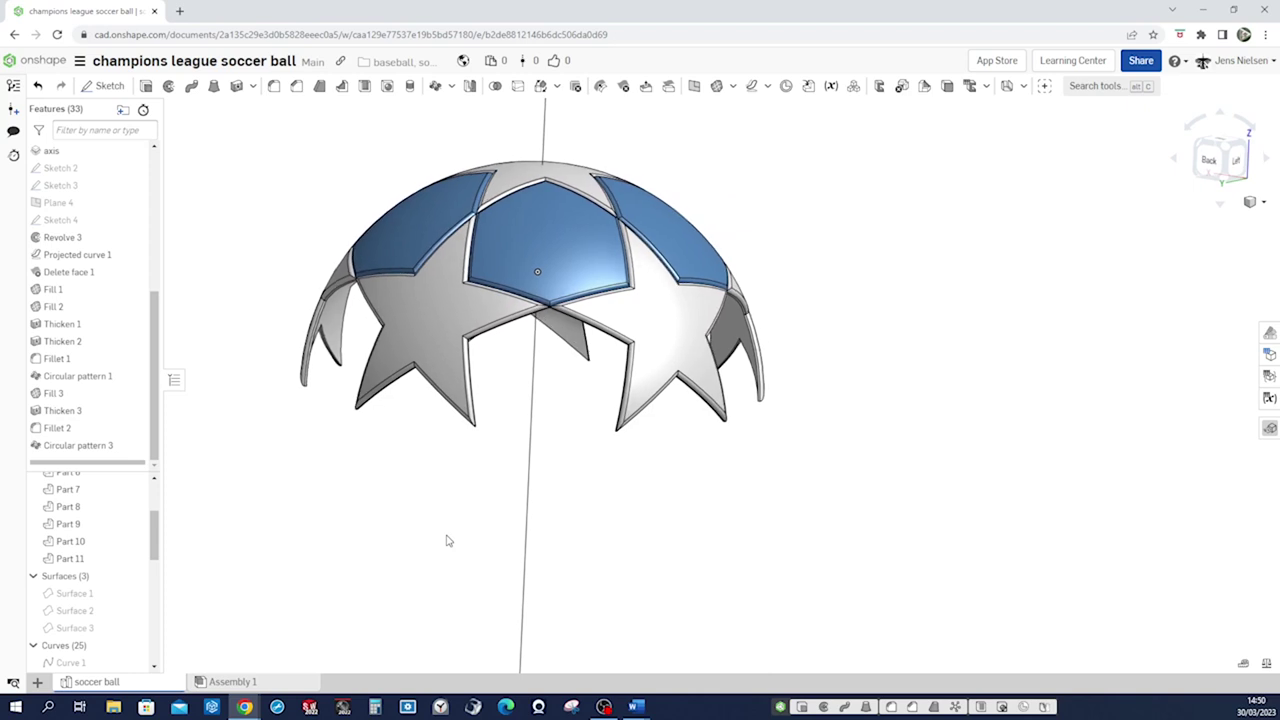
pyautogui.press('Down')
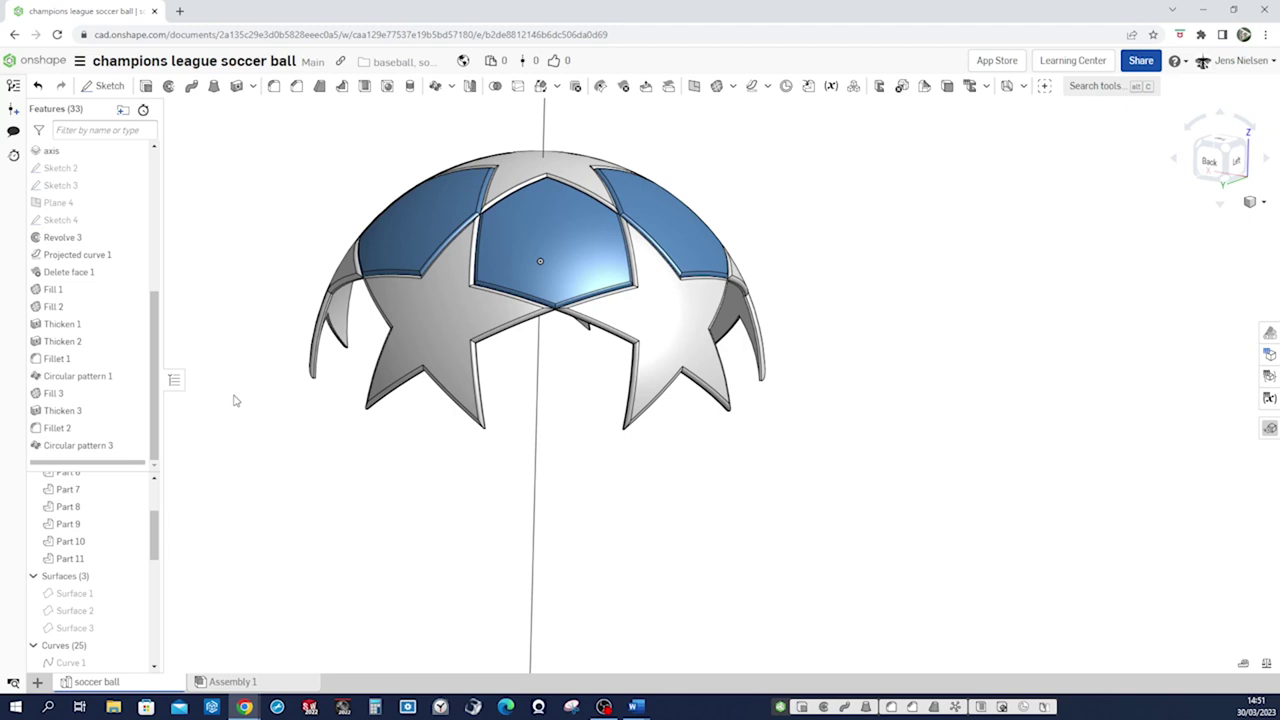
# - Show Plane 4, the horizontal plane across the open end of the half ball
pyautogui.scroll(2, 155, 365)
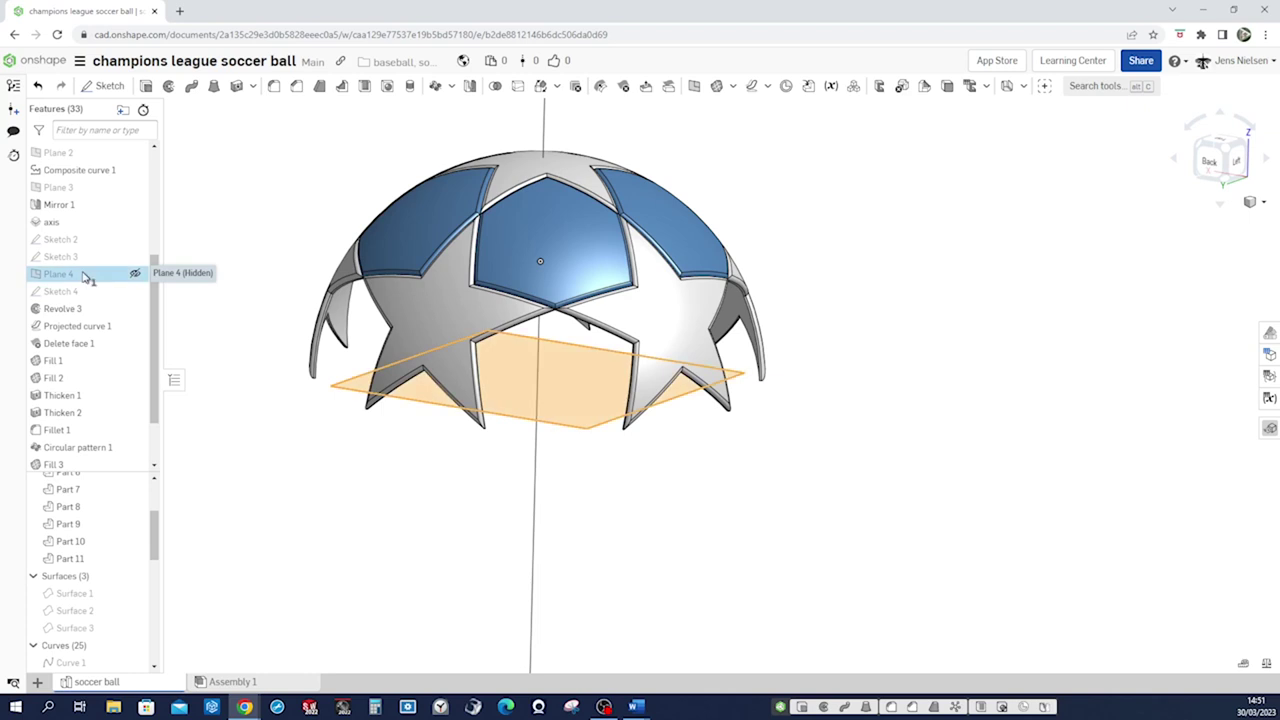
pyautogui.click(133, 274)
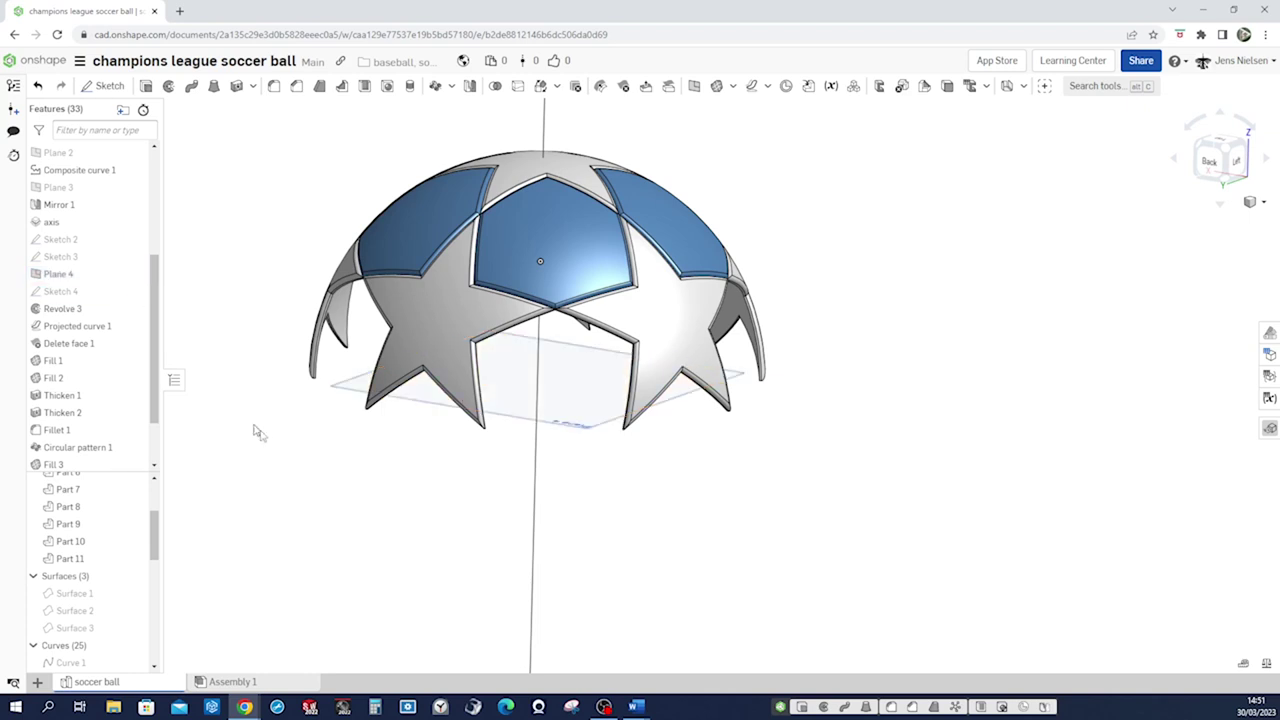
pyautogui.scroll(-2, 849, 516)
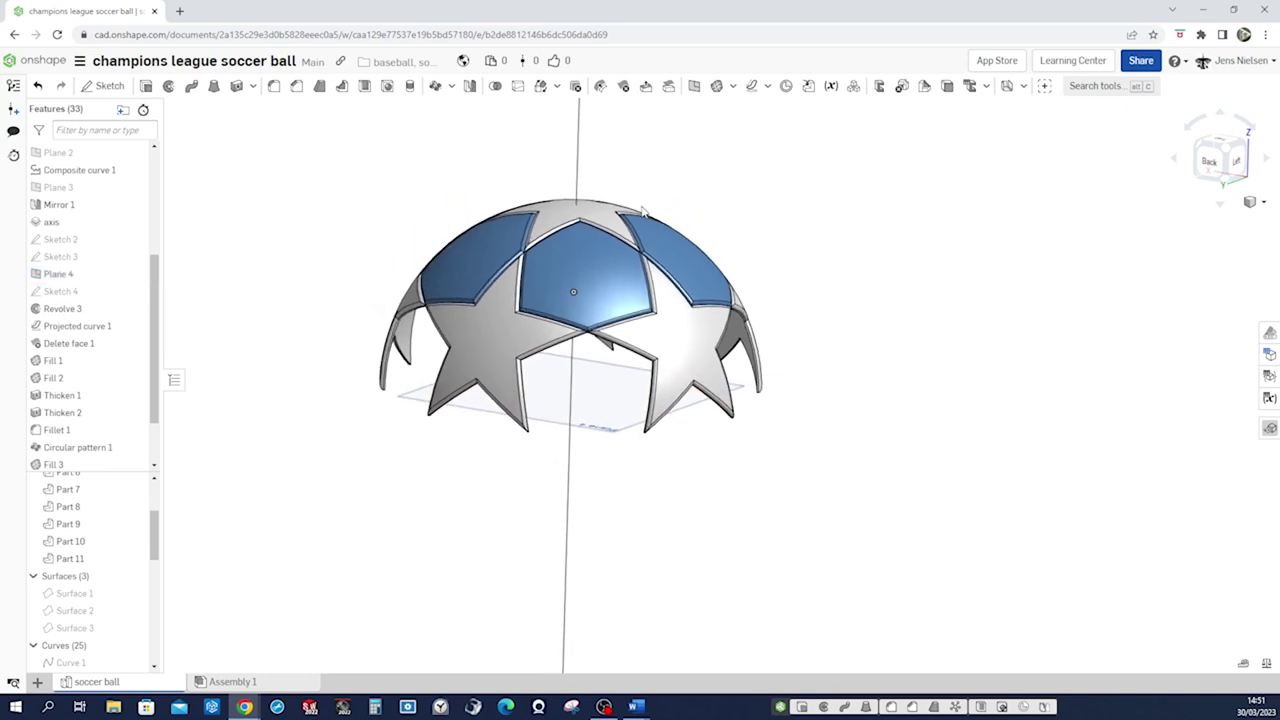
# - Mirror all the star and blue panels about Plane 4 as new parts
pyautogui.click(470, 88)
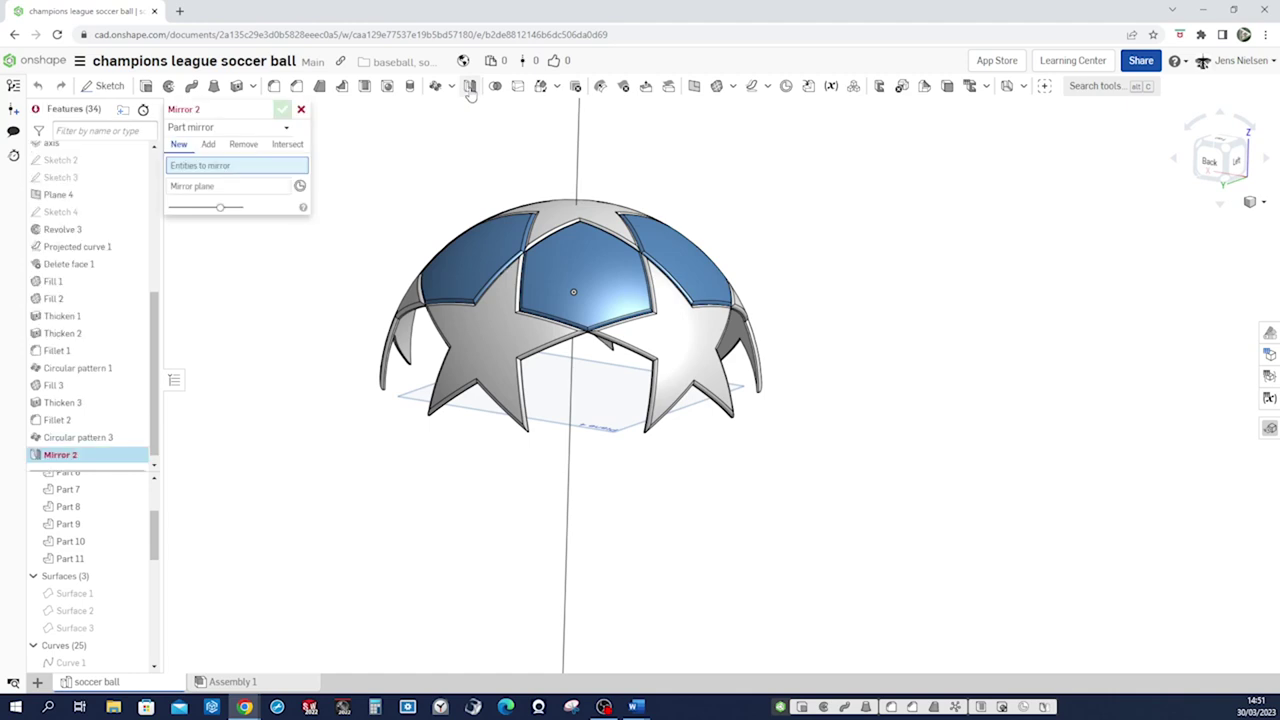
pyautogui.moveTo(436, 188); pyautogui.dragTo(825, 478)
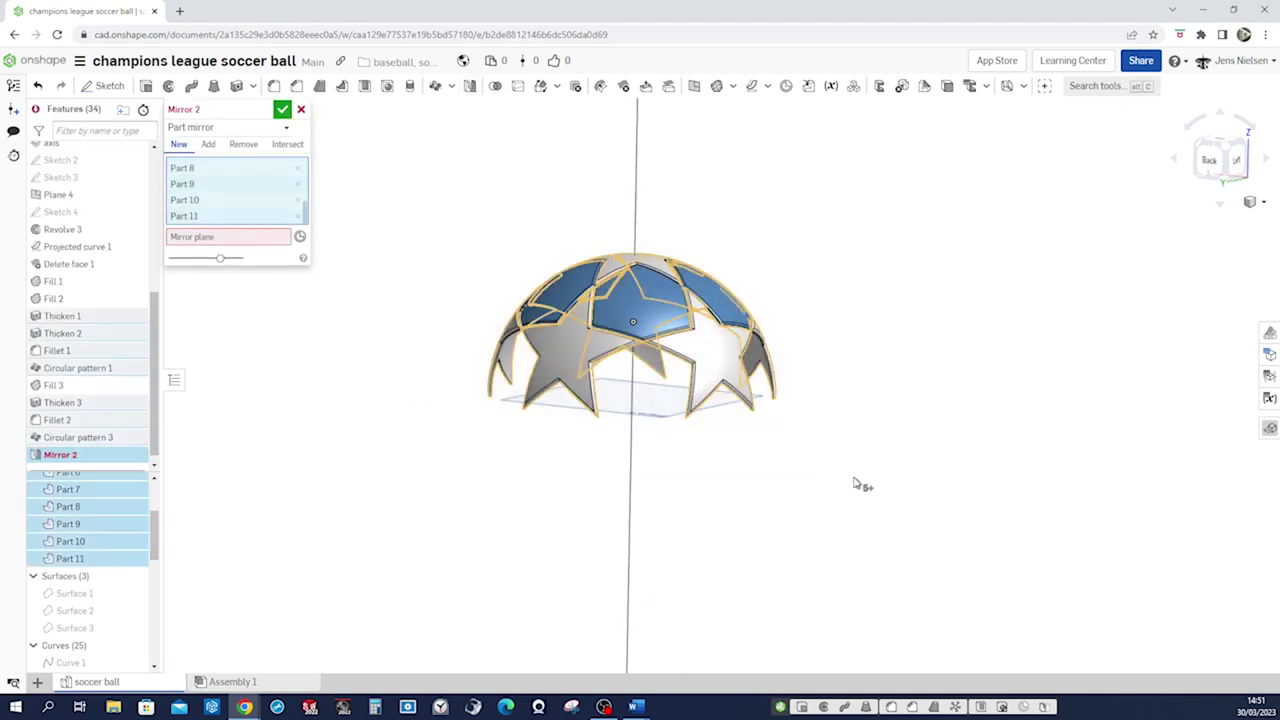
pyautogui.press('Down')
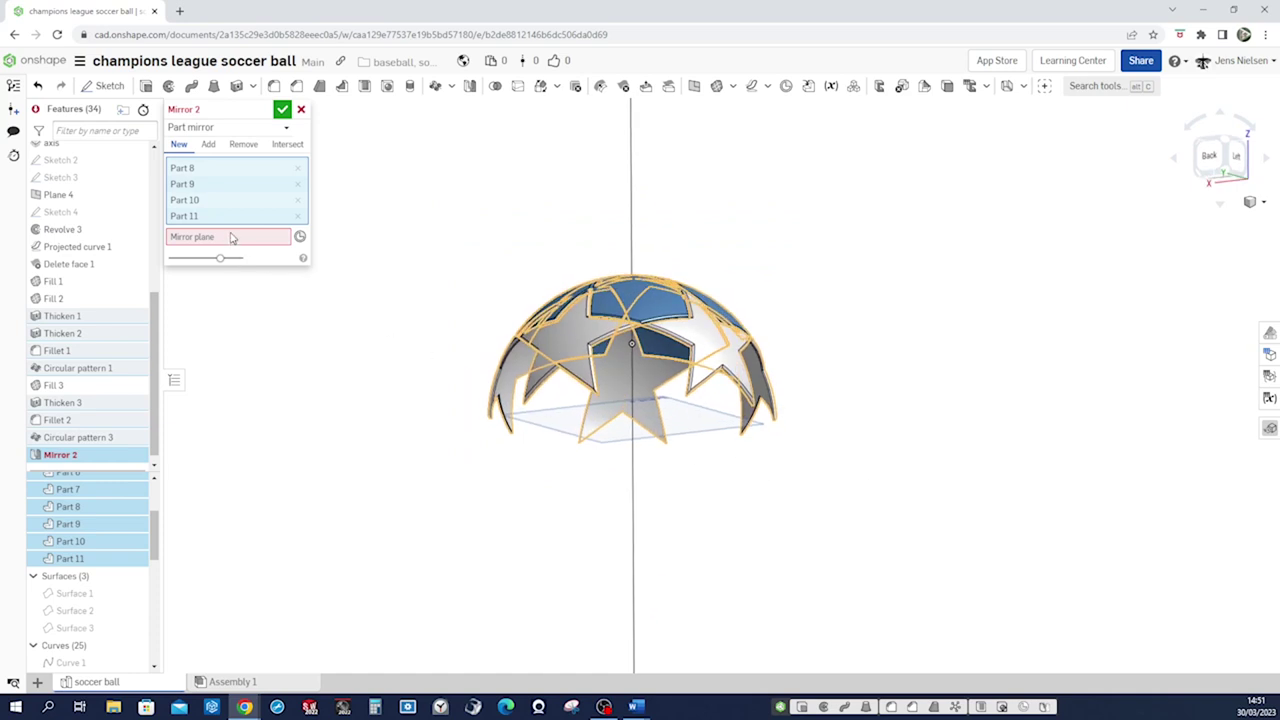
pyautogui.click(231, 237)
pyautogui.click(553, 432)
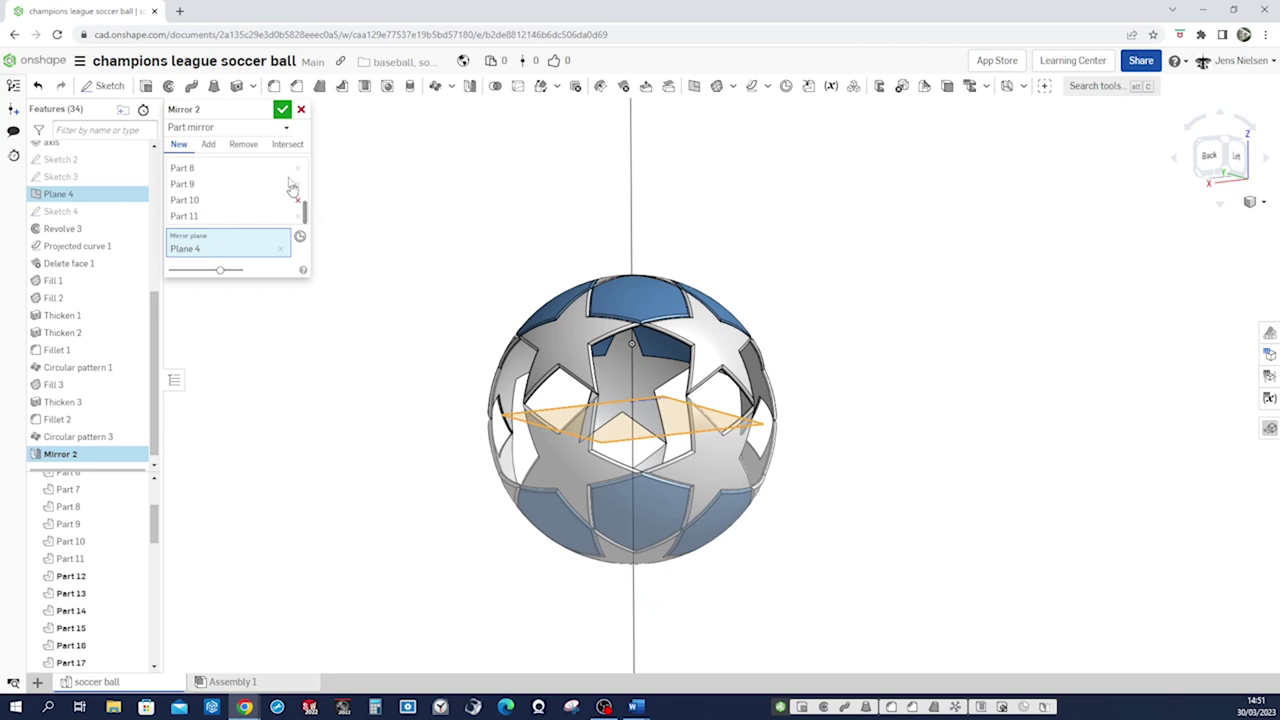
pyautogui.click(283, 110)
# - Hide the planes in the view
pyautogui.moveTo(305, 207); pyautogui.dragTo(785, 395, button='right')
pyautogui.press('p')
pyautogui.press('p')
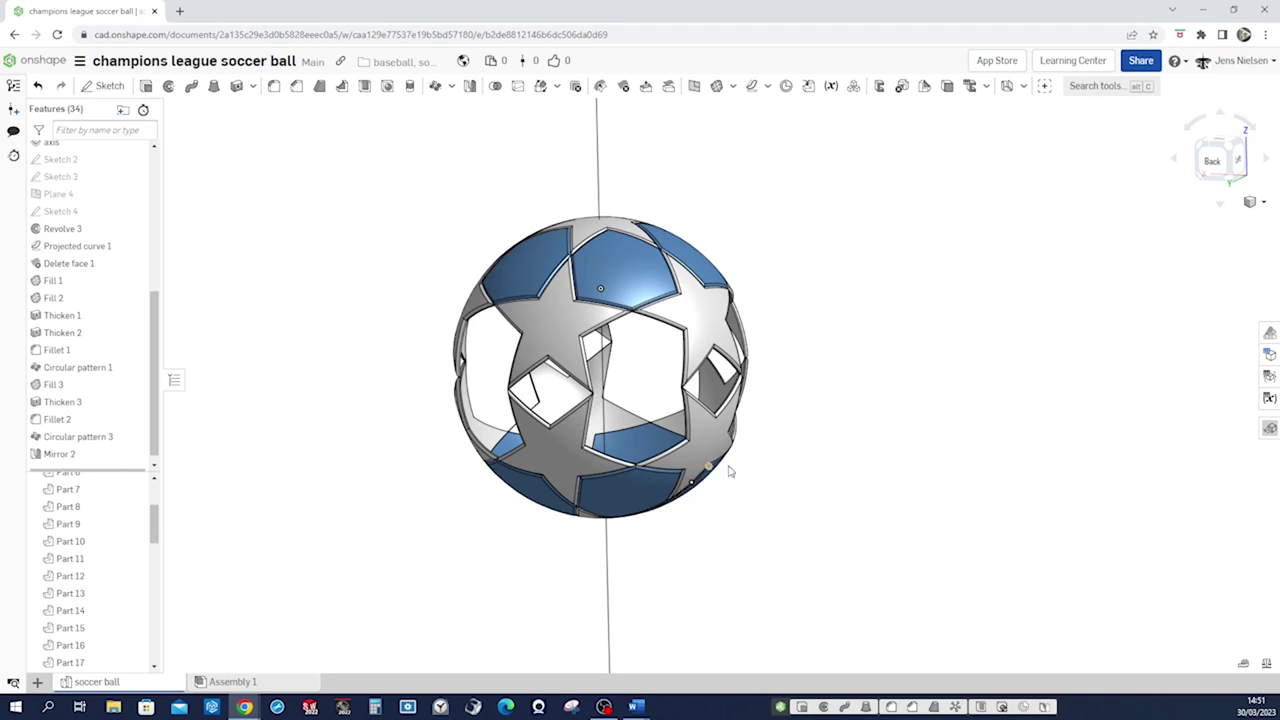
pyautogui.scroll(1, 729, 471)
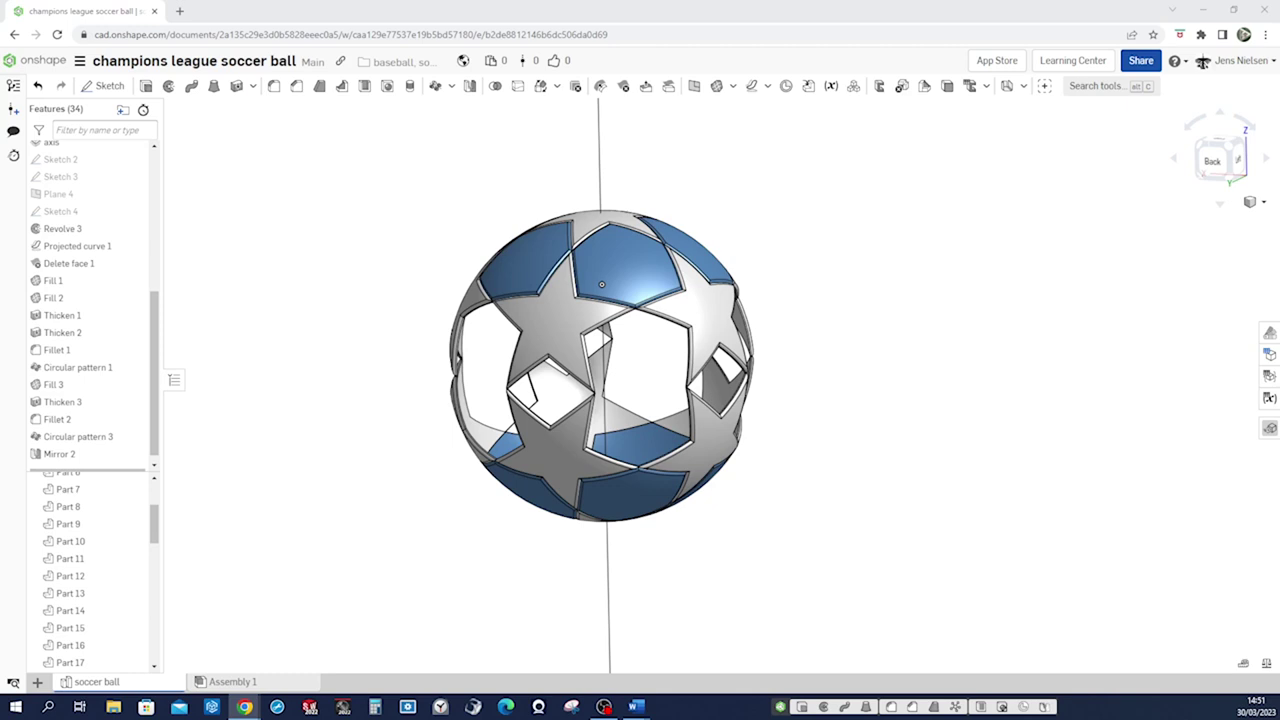
pyautogui.hotkey('shift', '2')
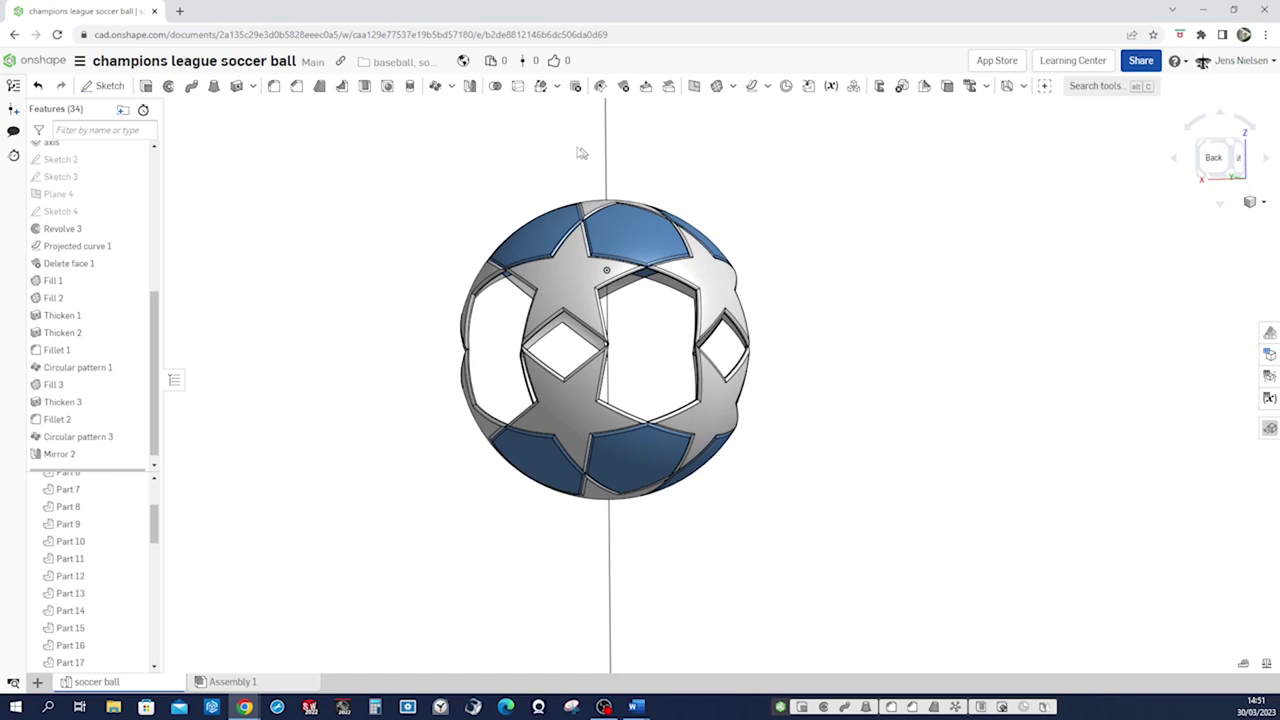
# - Start a Transform on all the mirrored parts of the lower half of the ball
pyautogui.click(451, 86)
pyautogui.click(370, 120)
pyautogui.click(559, 90)
pyautogui.click(566, 109)
pyautogui.moveTo(725, 410); pyautogui.dragTo(740, 337, button='middle')
pyautogui.moveTo(825, 390); pyautogui.dragTo(448, 268)
pyautogui.moveTo(826, 388); pyautogui.dragTo(826, 372, button='right')
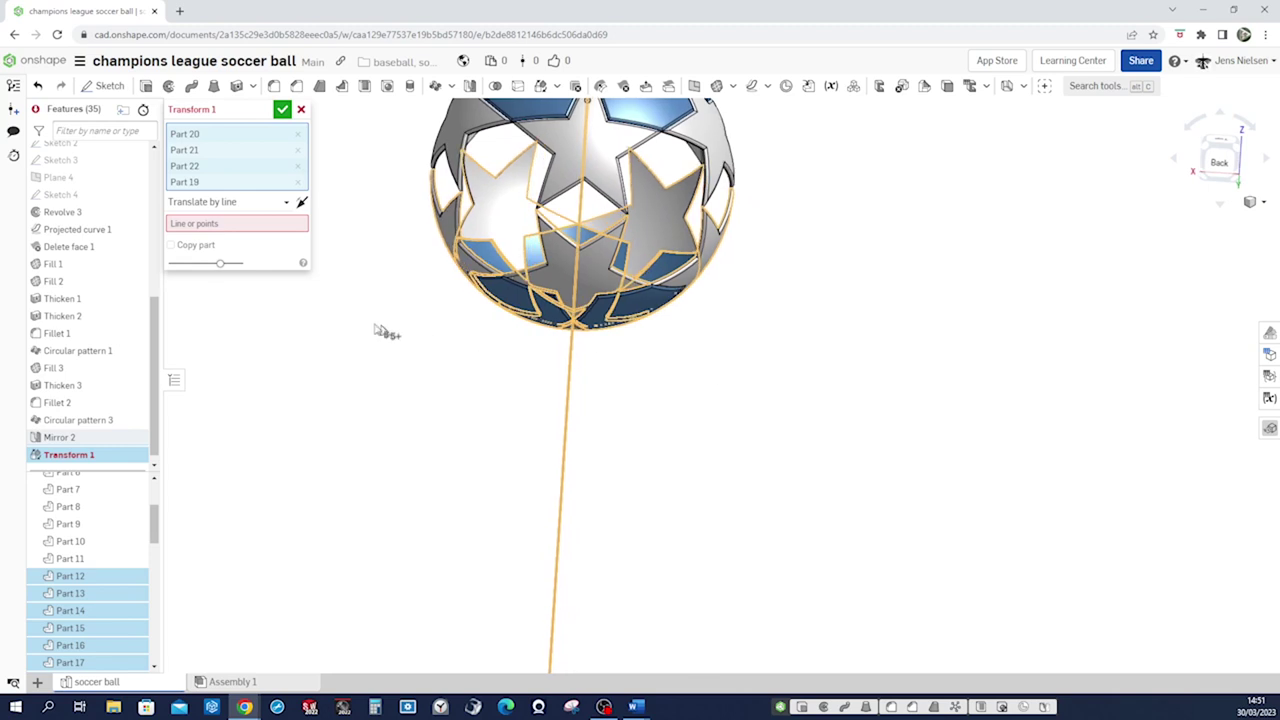
# - Set the transform type to Rotate and turn the selected lower-half parts about the vertical axis line
pyautogui.click(263, 225)
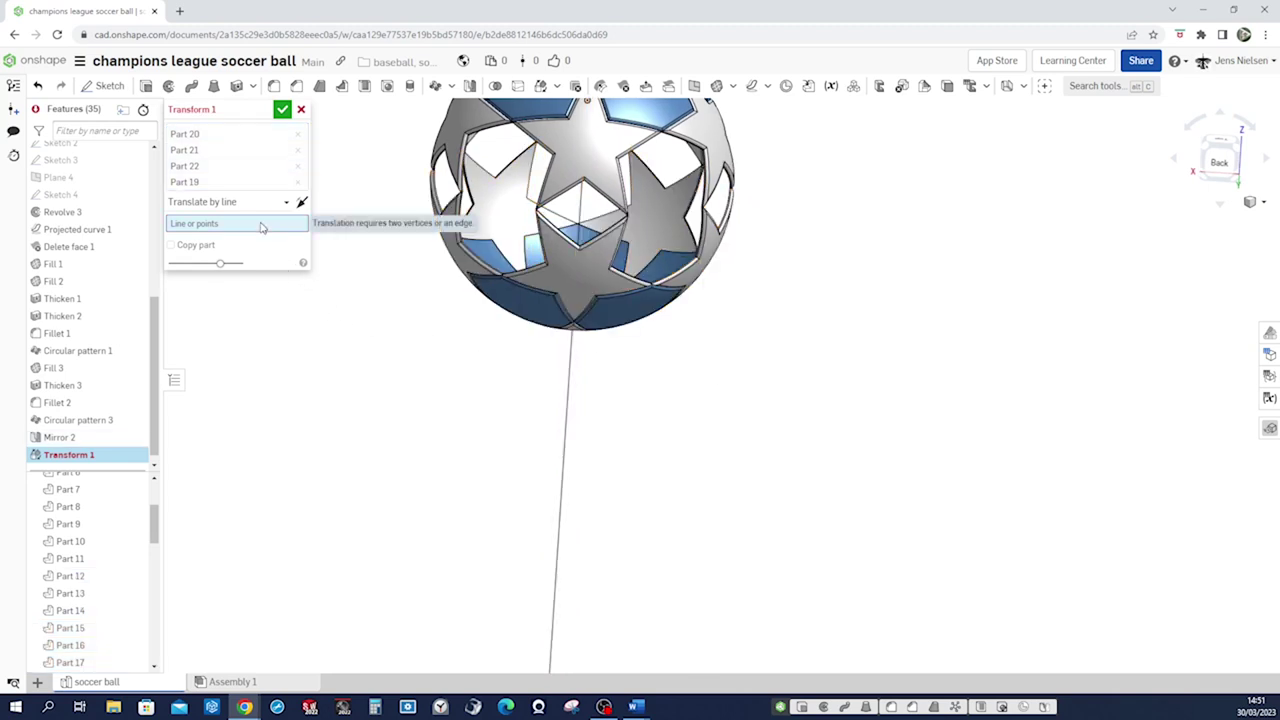
pyautogui.click(570, 409)
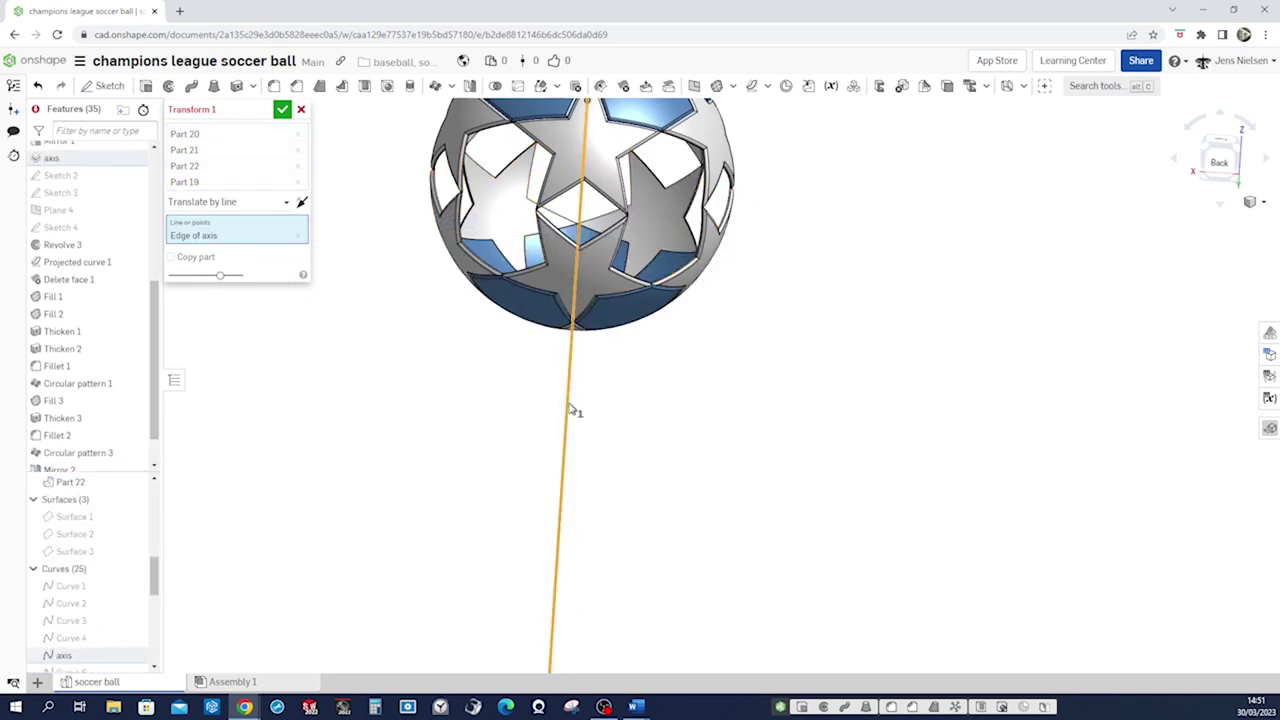
pyautogui.click(286, 205)
pyautogui.click(228, 292)
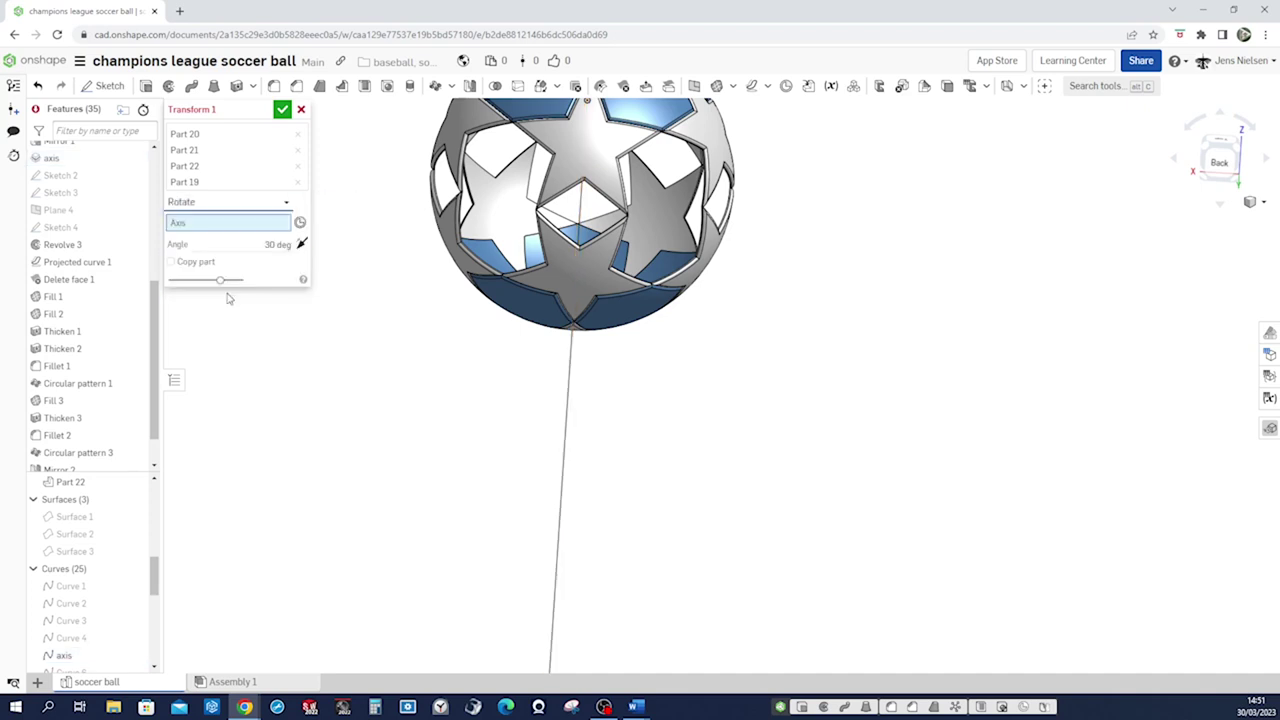
pyautogui.click(569, 409)
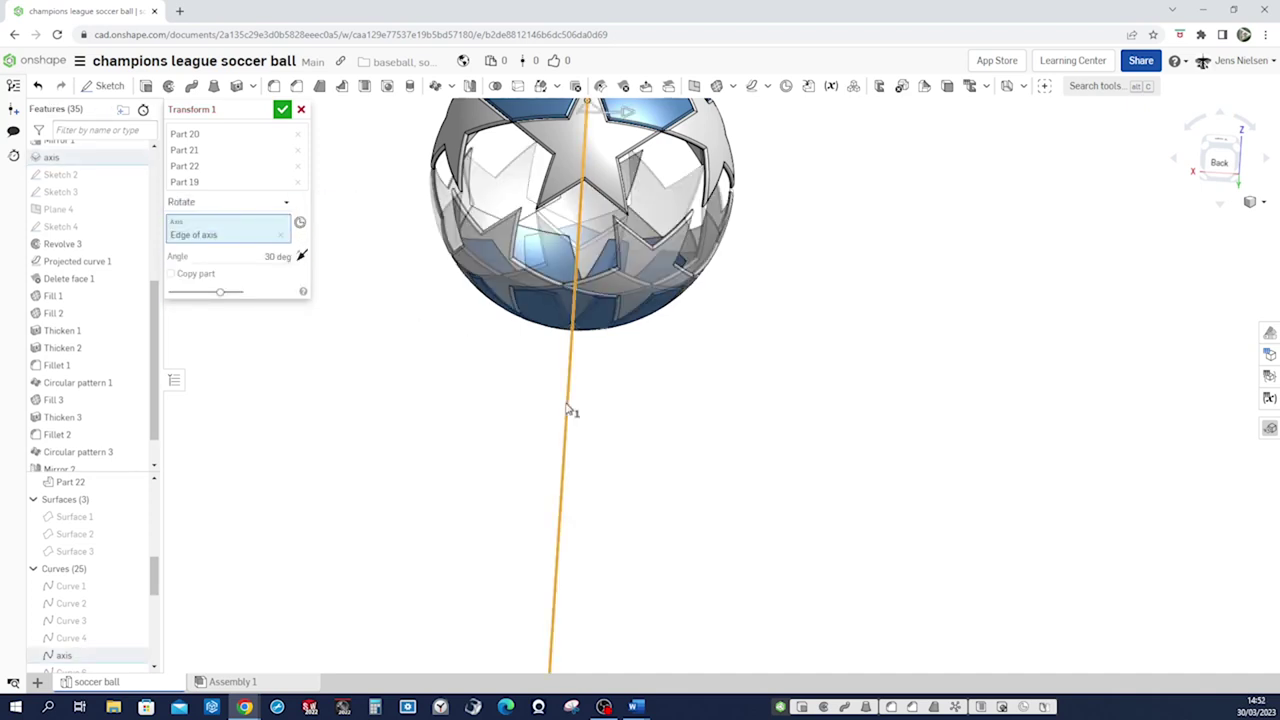
pyautogui.click(276, 258)
pyautogui.write('3')
pyautogui.click(283, 112)
# - Hide the "axis" curve and show it again
pyautogui.press('Left')
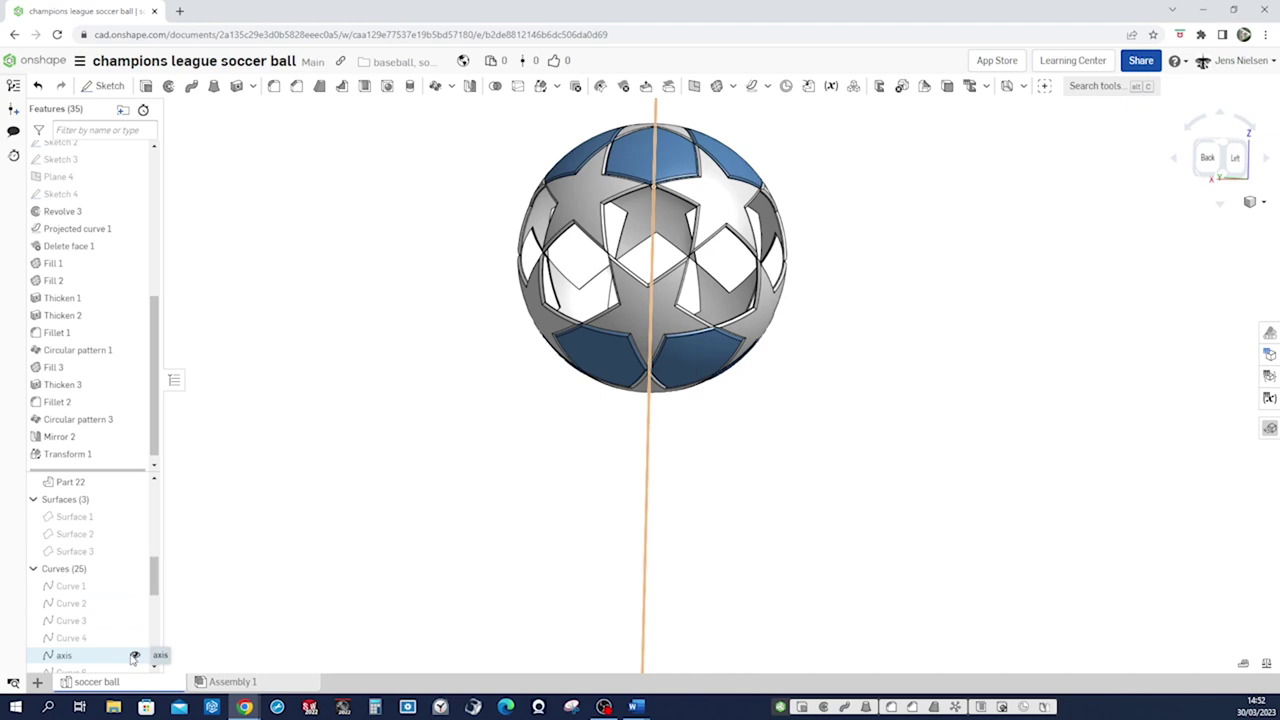
pyautogui.click(134, 656)
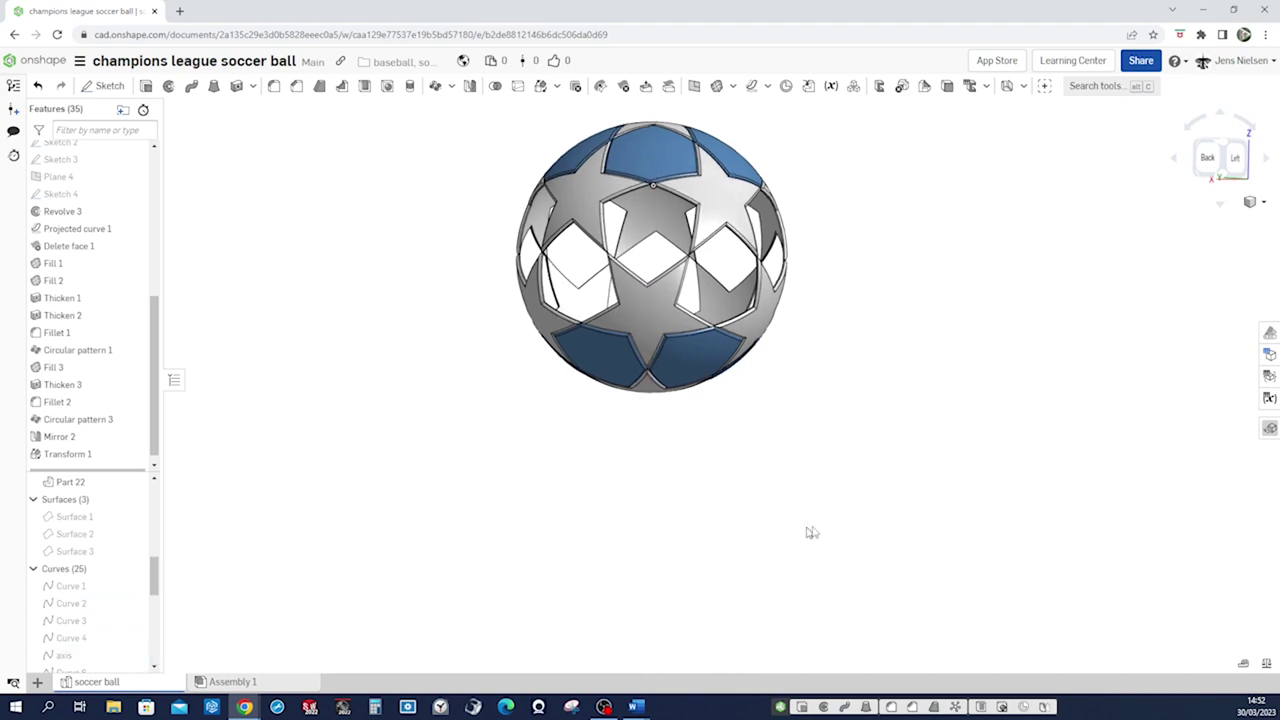
pyautogui.press('Right')
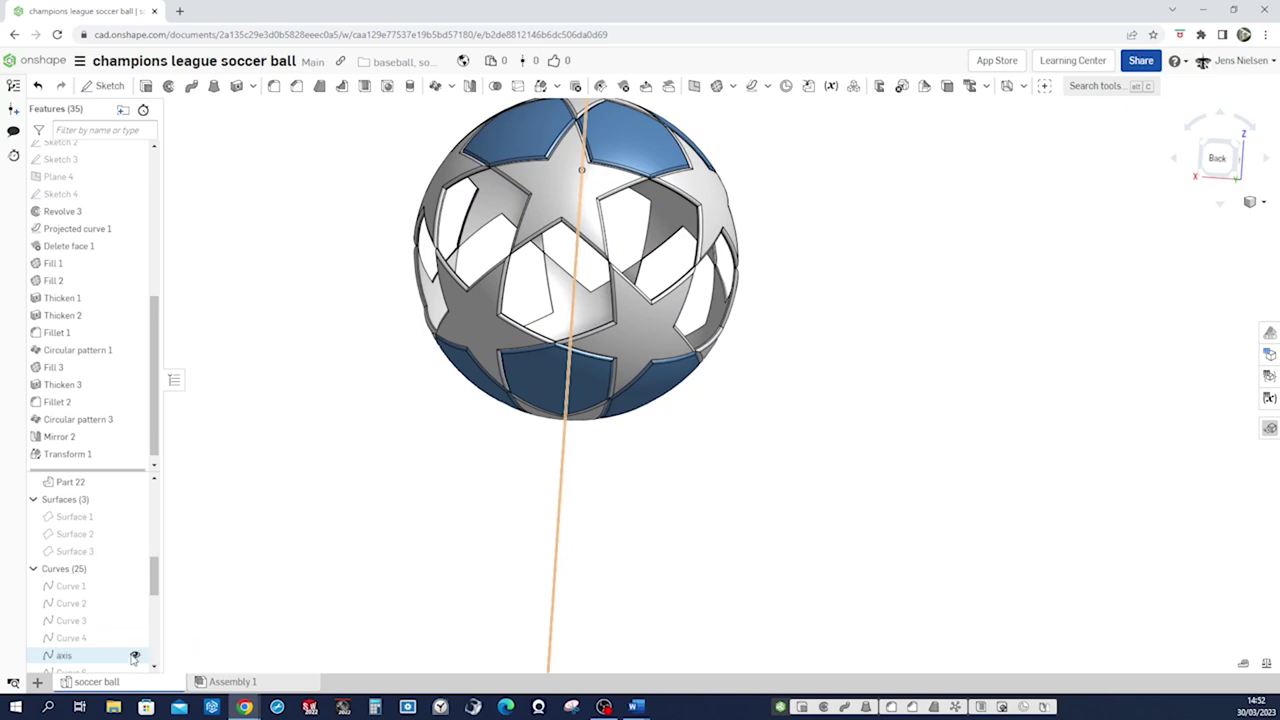
# - Create a Fill surface across a six-sided opening between the upper and lower stars, using its six boundary edges
pyautogui.moveTo(849, 476); pyautogui.dragTo(895, 450, button='right')
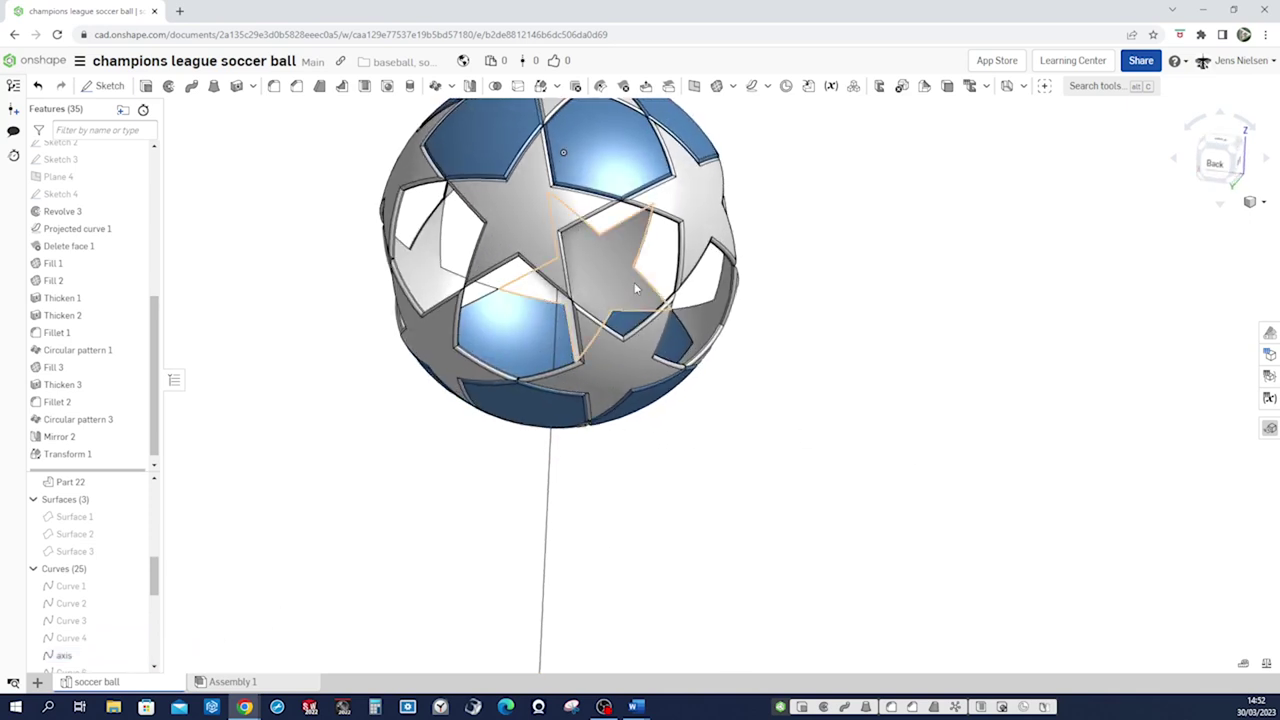
pyautogui.moveTo(651, 263); pyautogui.dragTo(660, 190, button='right')
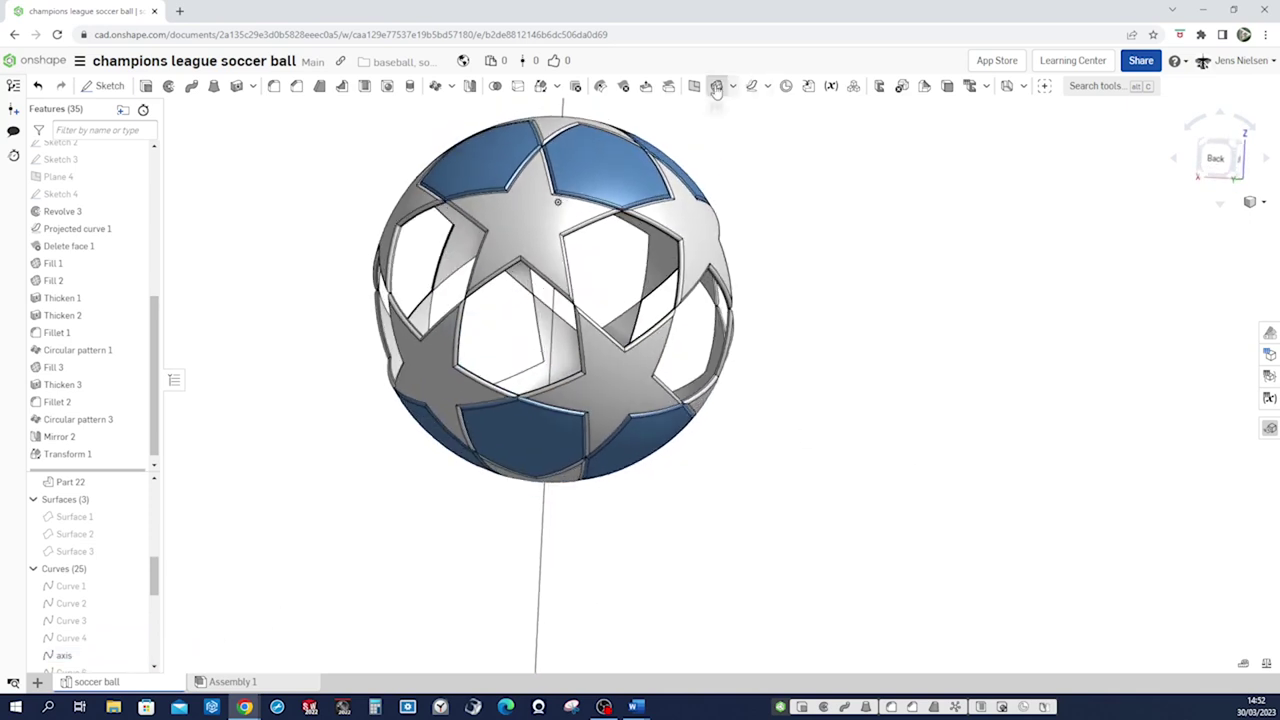
pyautogui.click(716, 88)
pyautogui.scroll(10, 826, 234)
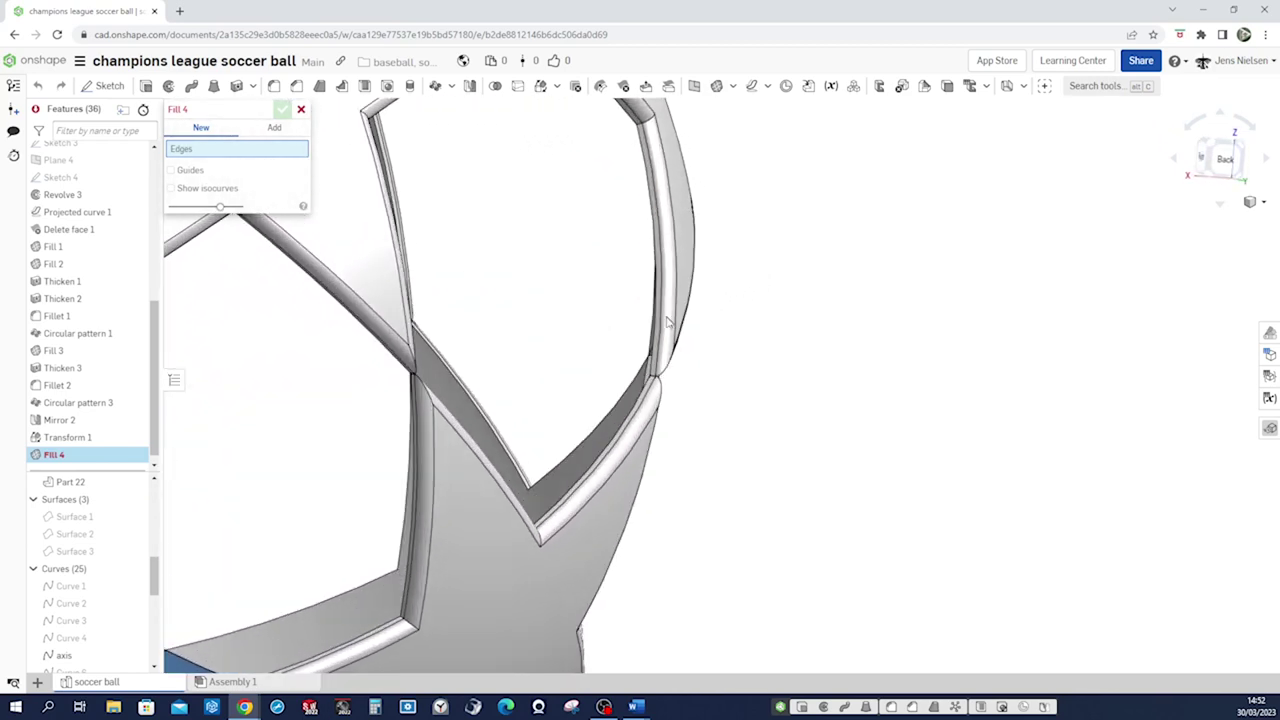
pyautogui.click(658, 332)
pyautogui.click(641, 402)
pyautogui.moveTo(636, 393); pyautogui.dragTo(480, 450, button='right')
pyautogui.click(634, 242)
pyautogui.click(514, 160)
pyautogui.click(418, 355)
pyautogui.click(466, 460)
pyautogui.scroll(-2, 460, 460)
pyautogui.click(283, 109)
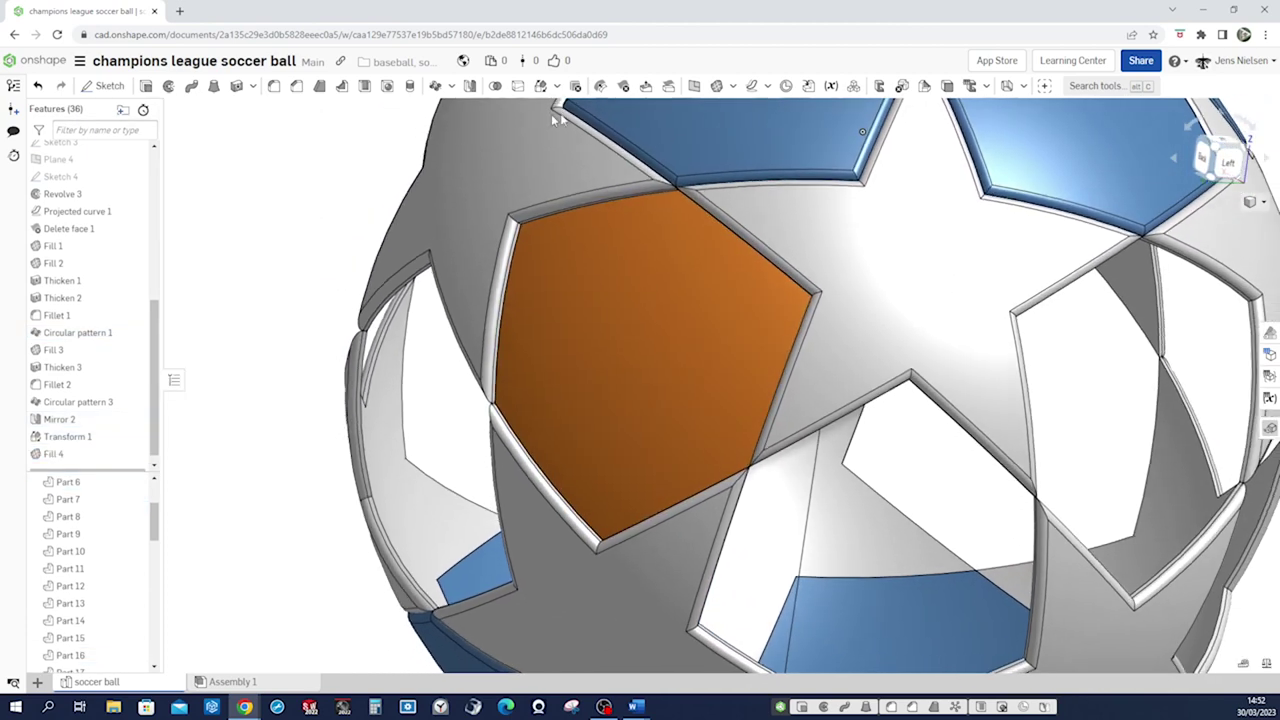
pyautogui.scroll(-2, 557, 119)
pyautogui.click(694, 86)
pyautogui.scroll(2, 556, 182)
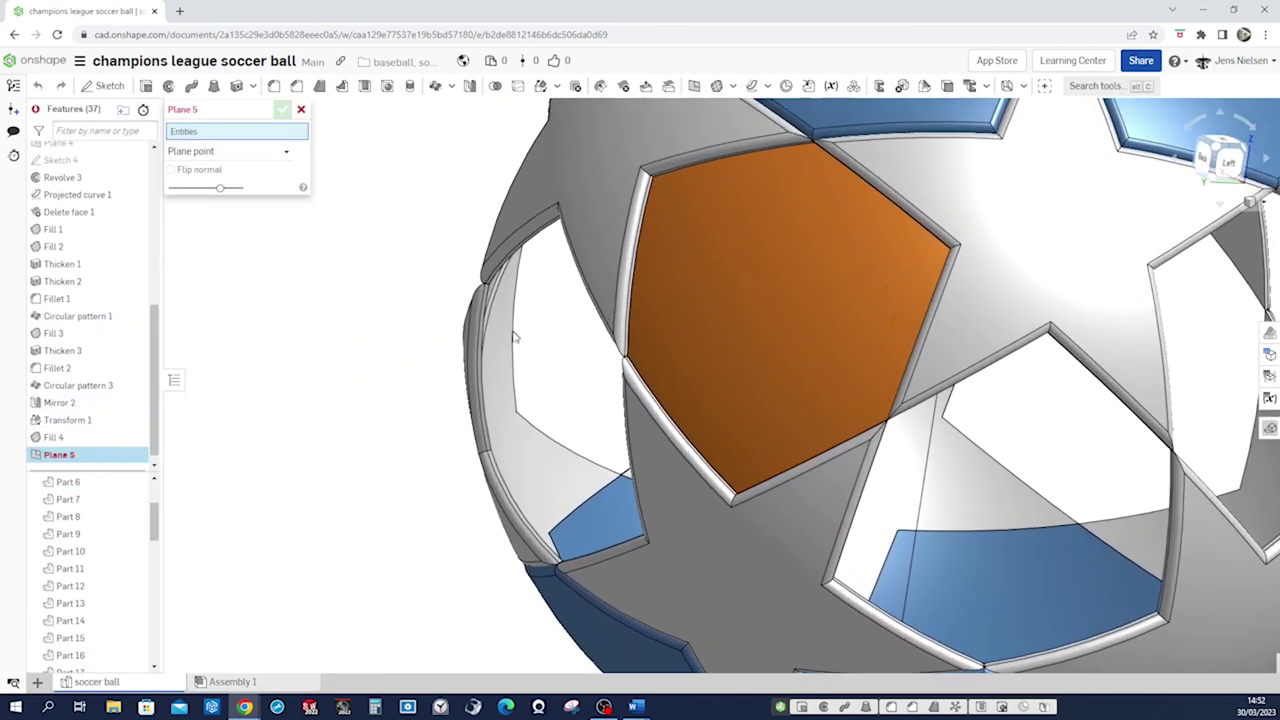
pyautogui.scroll(5, 516, 360)
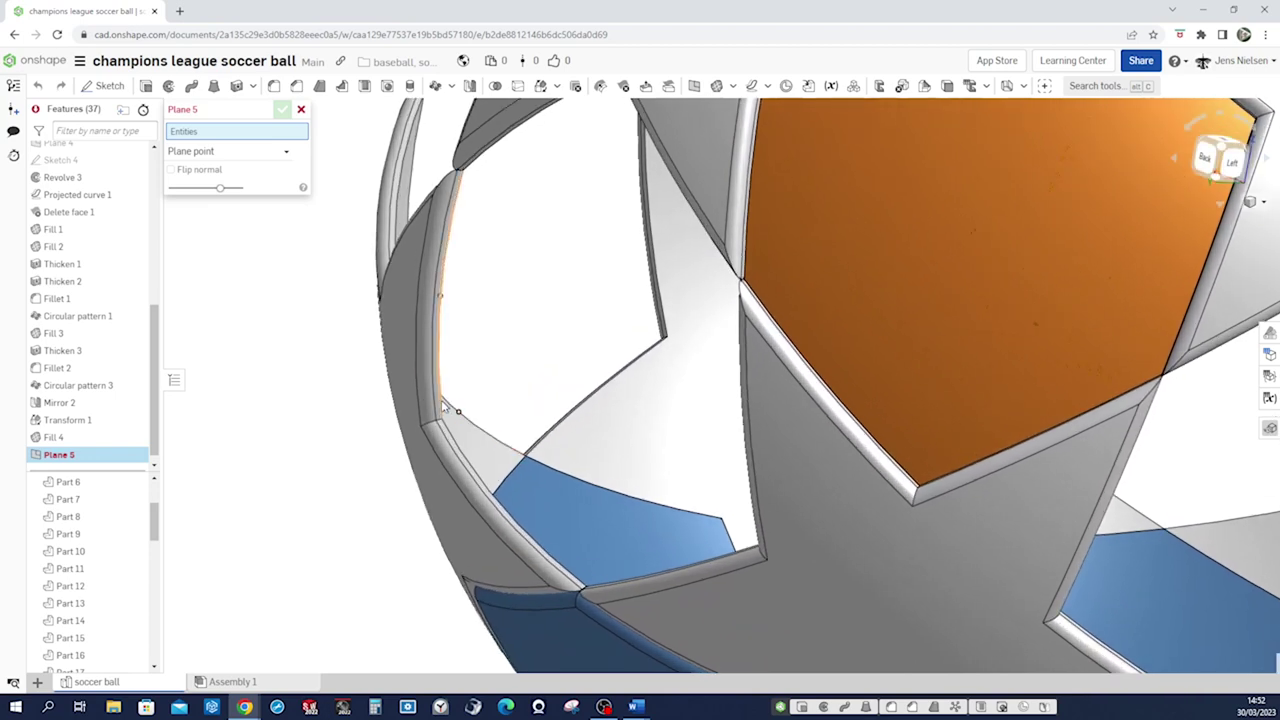
pyautogui.click(449, 428)
pyautogui.click(454, 437)
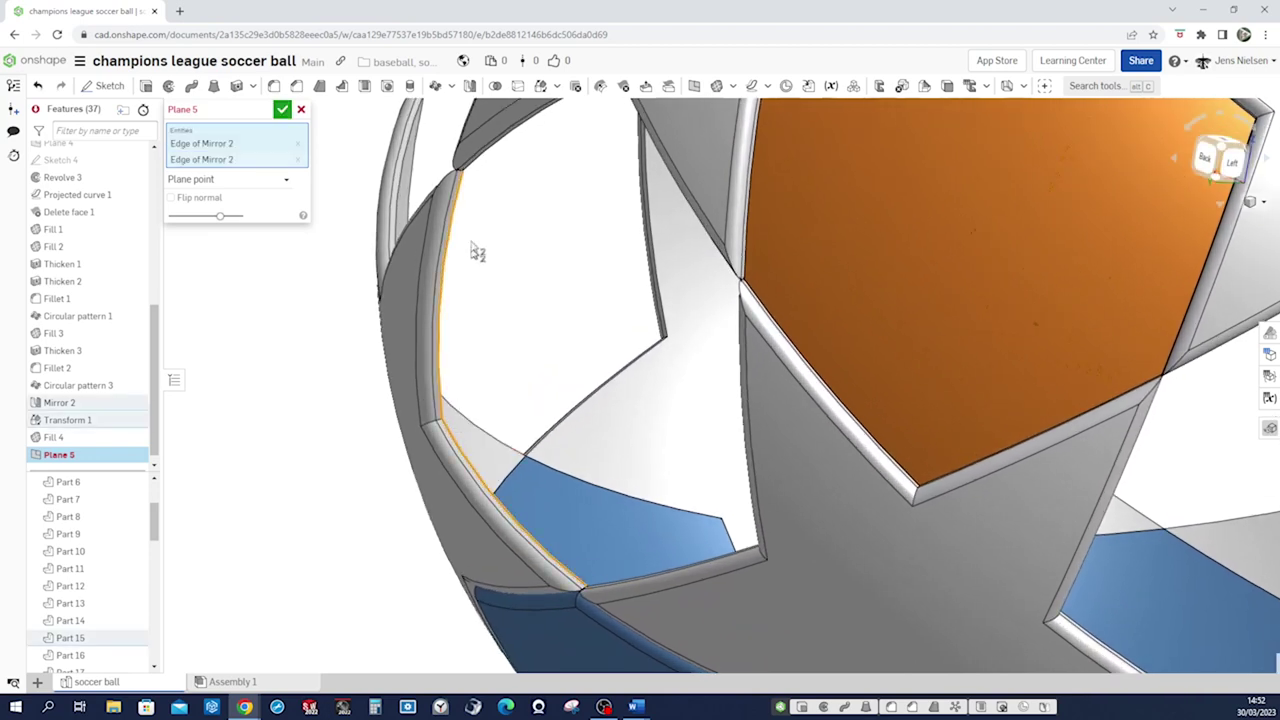
pyautogui.click(476, 174)
pyautogui.moveTo(476, 174); pyautogui.dragTo(754, 200, button='right')
pyautogui.click(762, 195)
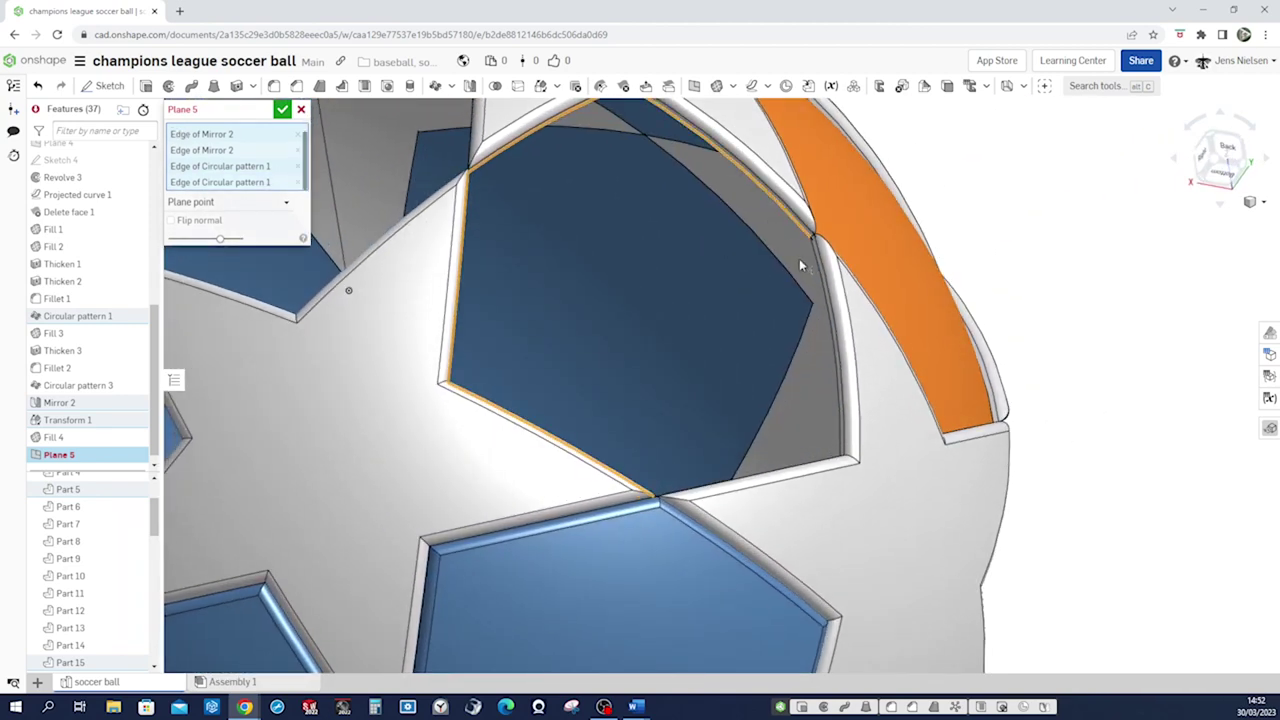
pyautogui.click(818, 278)
pyautogui.moveTo(818, 278); pyautogui.dragTo(820, 329, button='right')
pyautogui.click(820, 329)
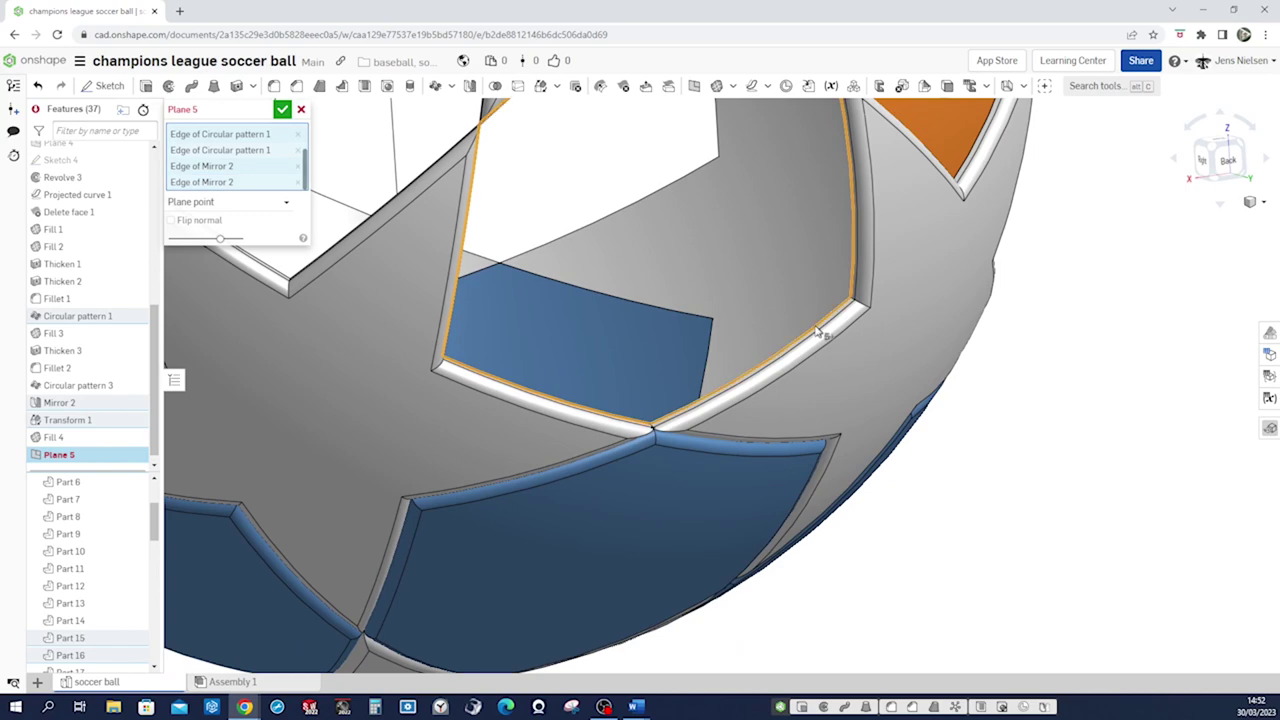
pyautogui.moveTo(789, 351); pyautogui.dragTo(868, 374, button='right')
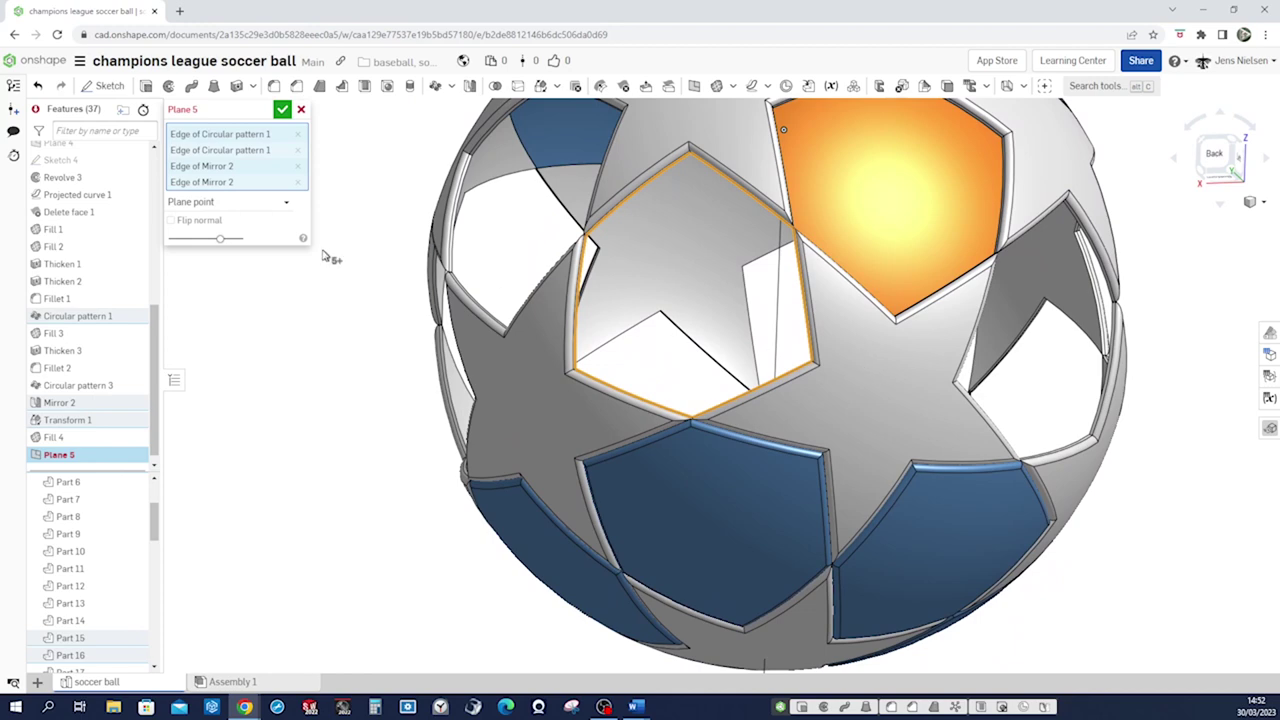
pyautogui.click(301, 110)
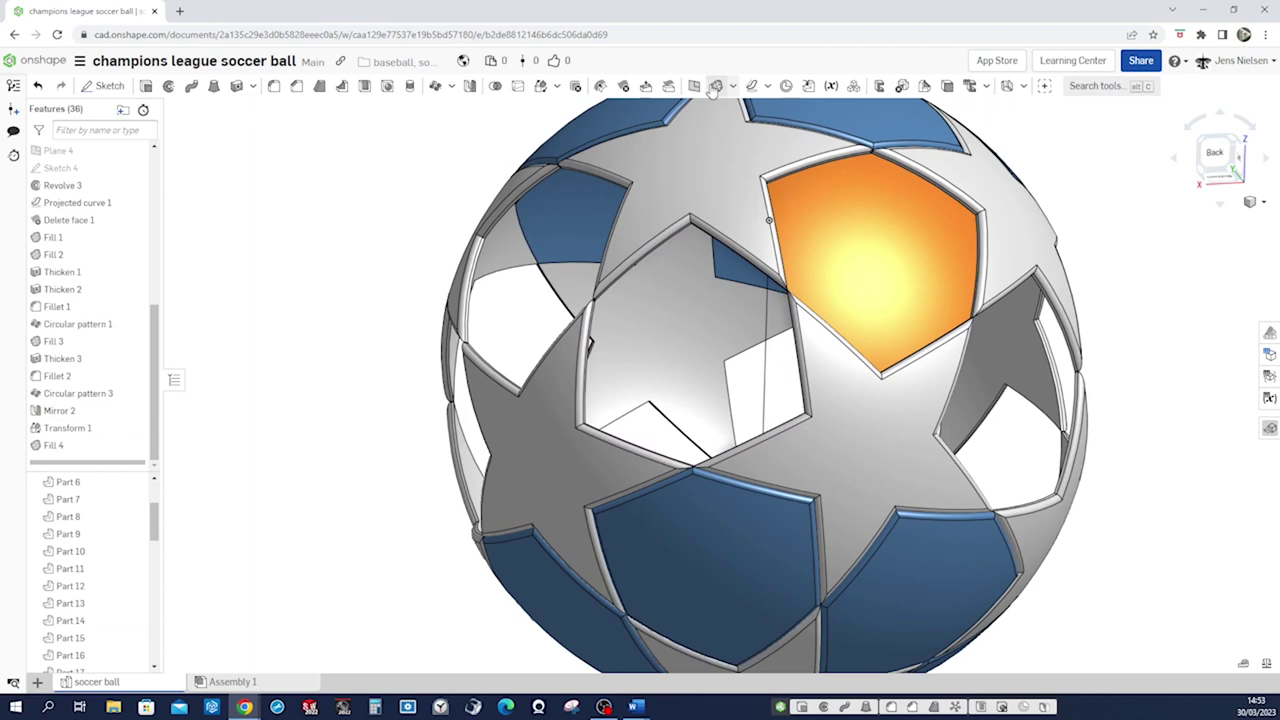
# - Create a Fill surface across the six-sided opening adjacent to the orange panel, using its six boundary edges with Position continuity
pyautogui.click(716, 86)
pyautogui.scroll(6, 643, 280)
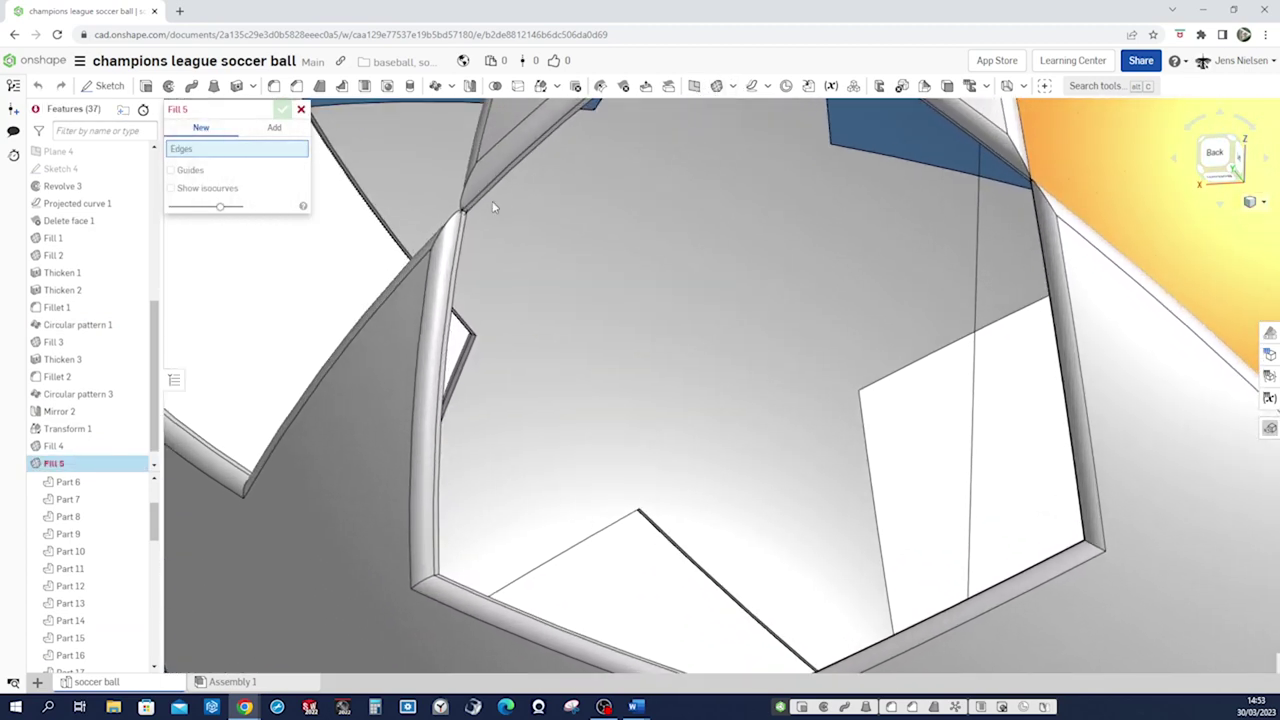
pyautogui.click(483, 194)
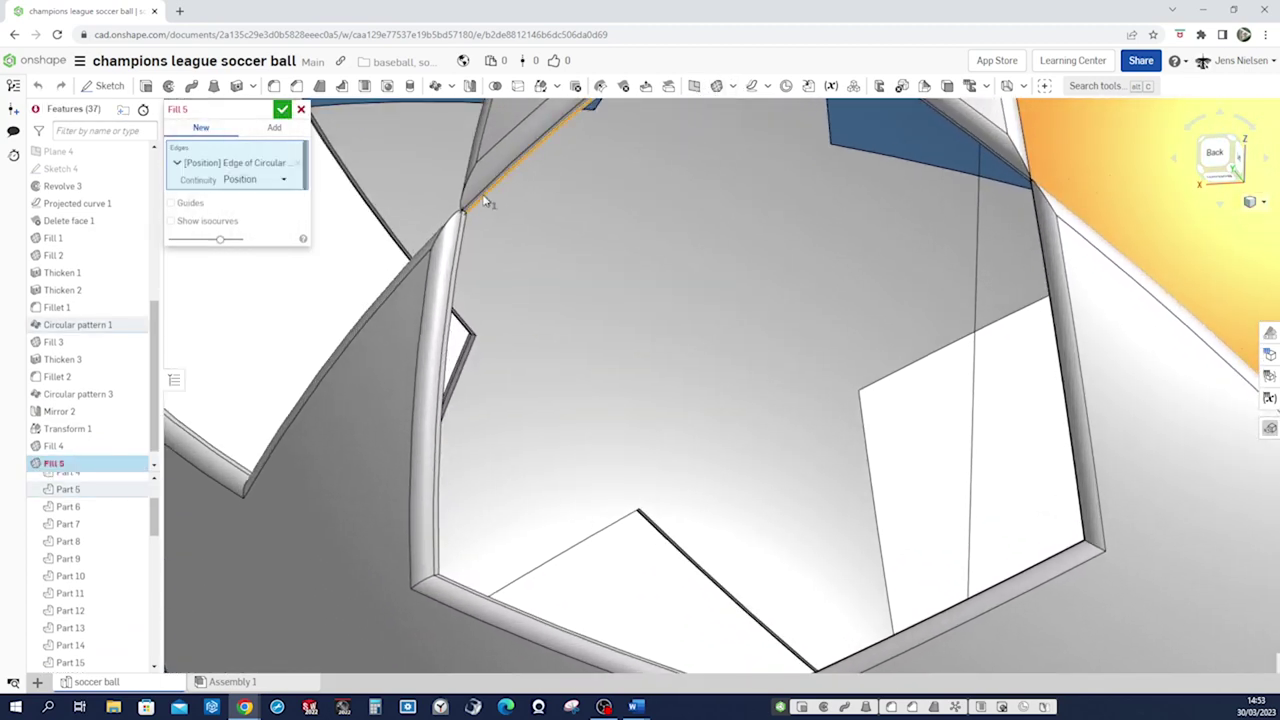
pyautogui.click(464, 258)
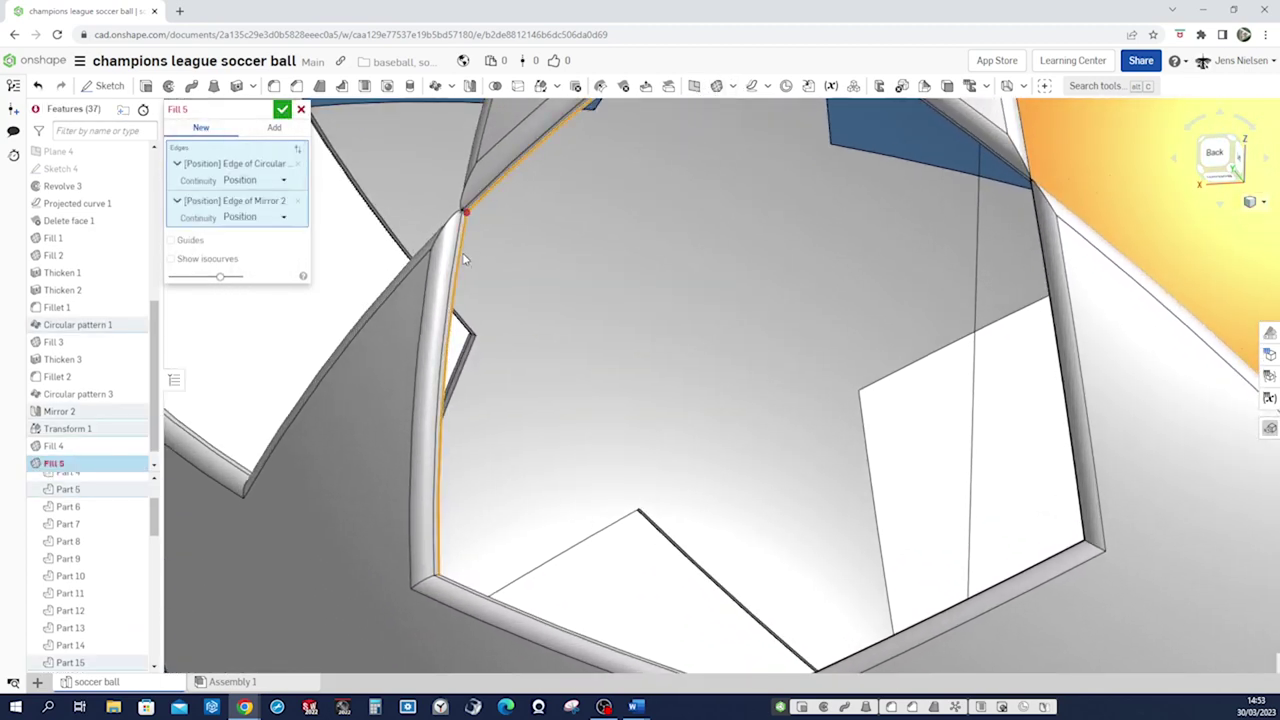
pyautogui.click(487, 598)
pyautogui.scroll(-5, 780, 523)
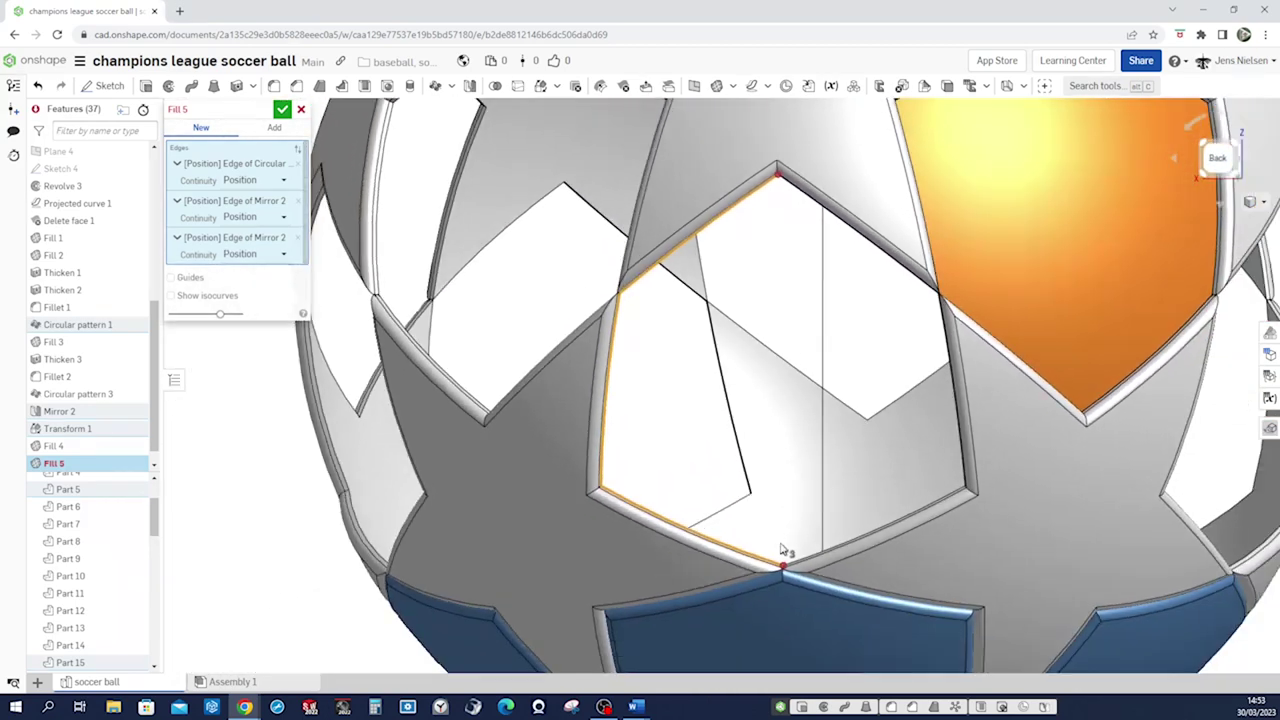
pyautogui.scroll(2, 760, 470)
pyautogui.scroll(3, 745, 400)
pyautogui.click(906, 278)
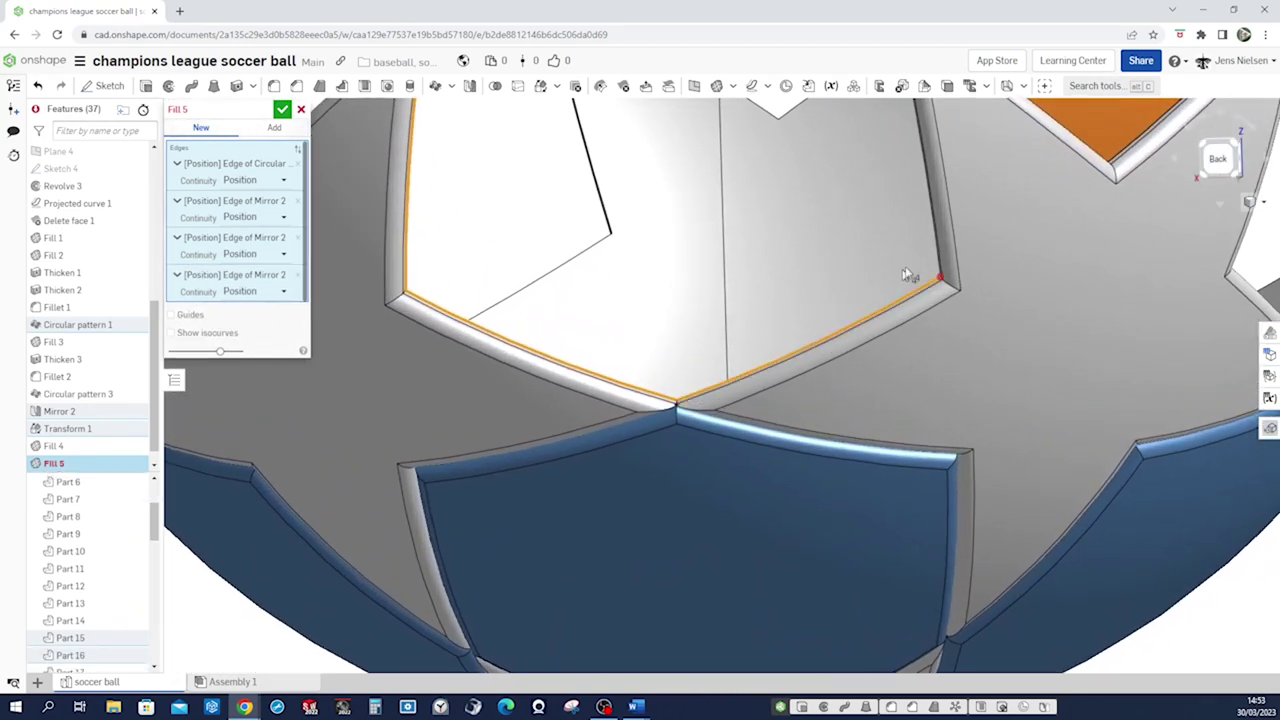
pyautogui.moveTo(935, 249); pyautogui.dragTo(866, 242, button='right')
pyautogui.click(855, 231)
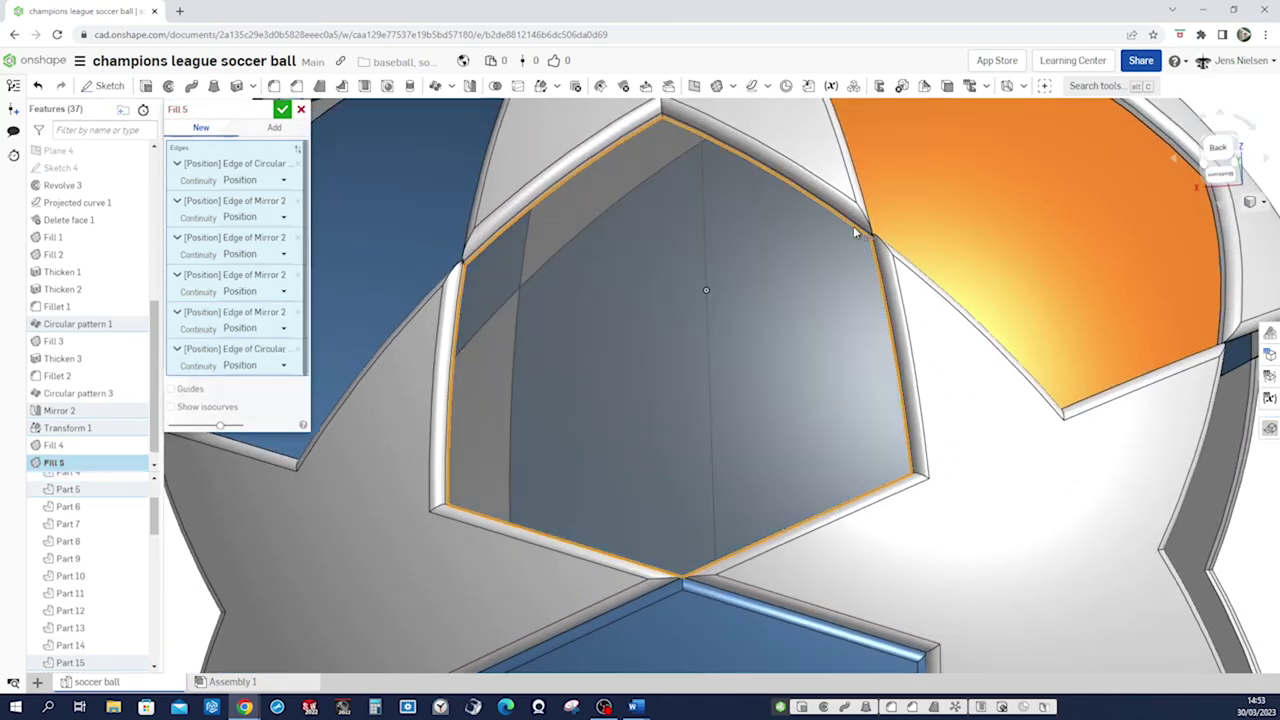
pyautogui.click(282, 109)
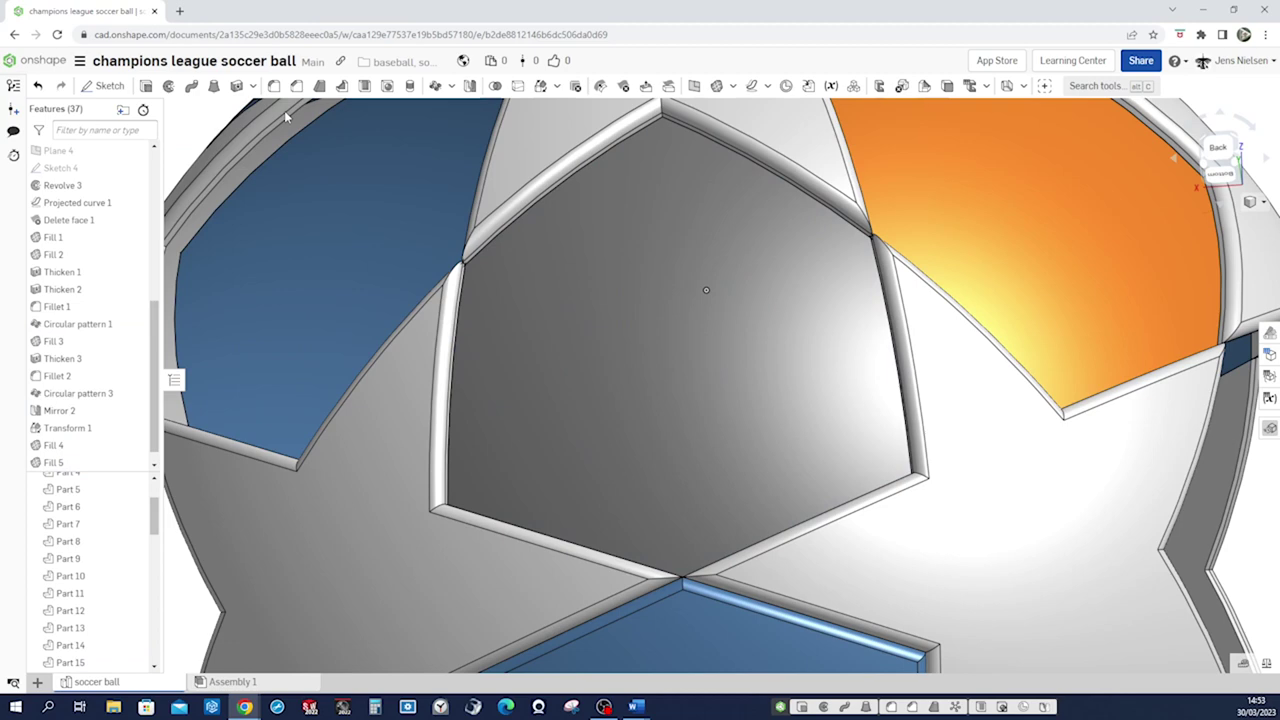
# - Thicken the new gray six-sided fill surface by 3 mm in Direction 1 as a new part
pyautogui.press('f')
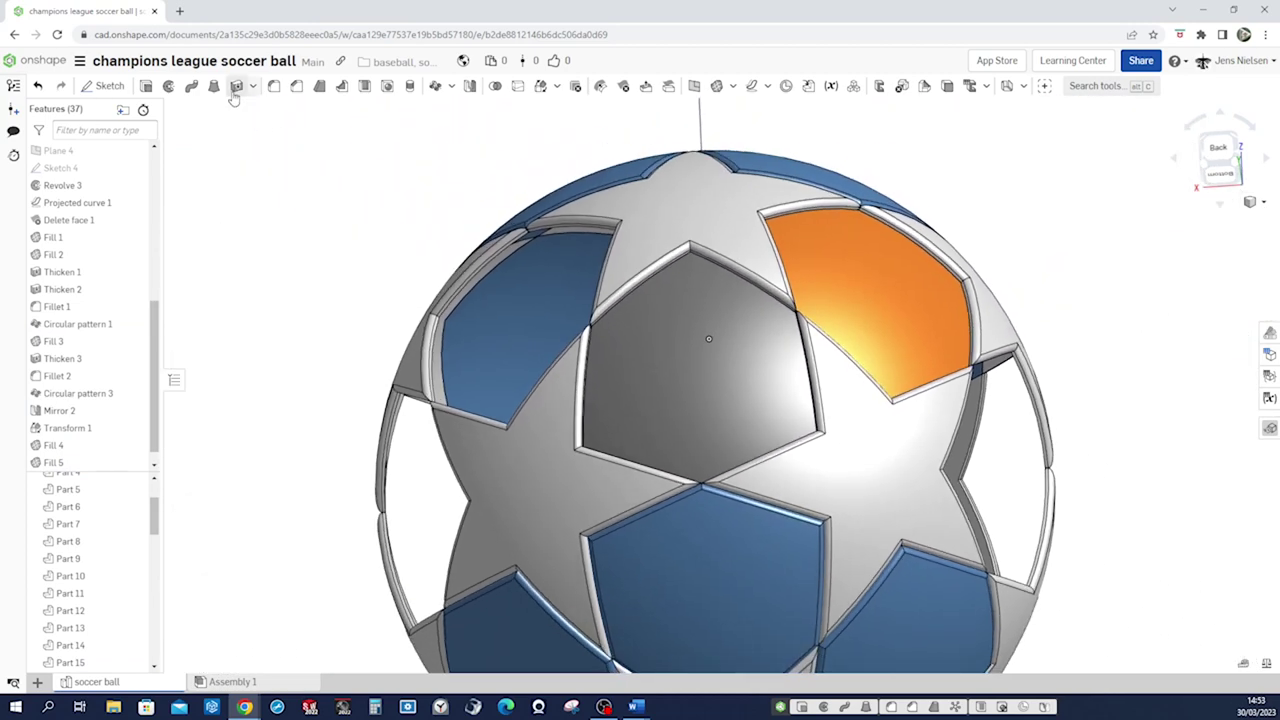
pyautogui.click(236, 86)
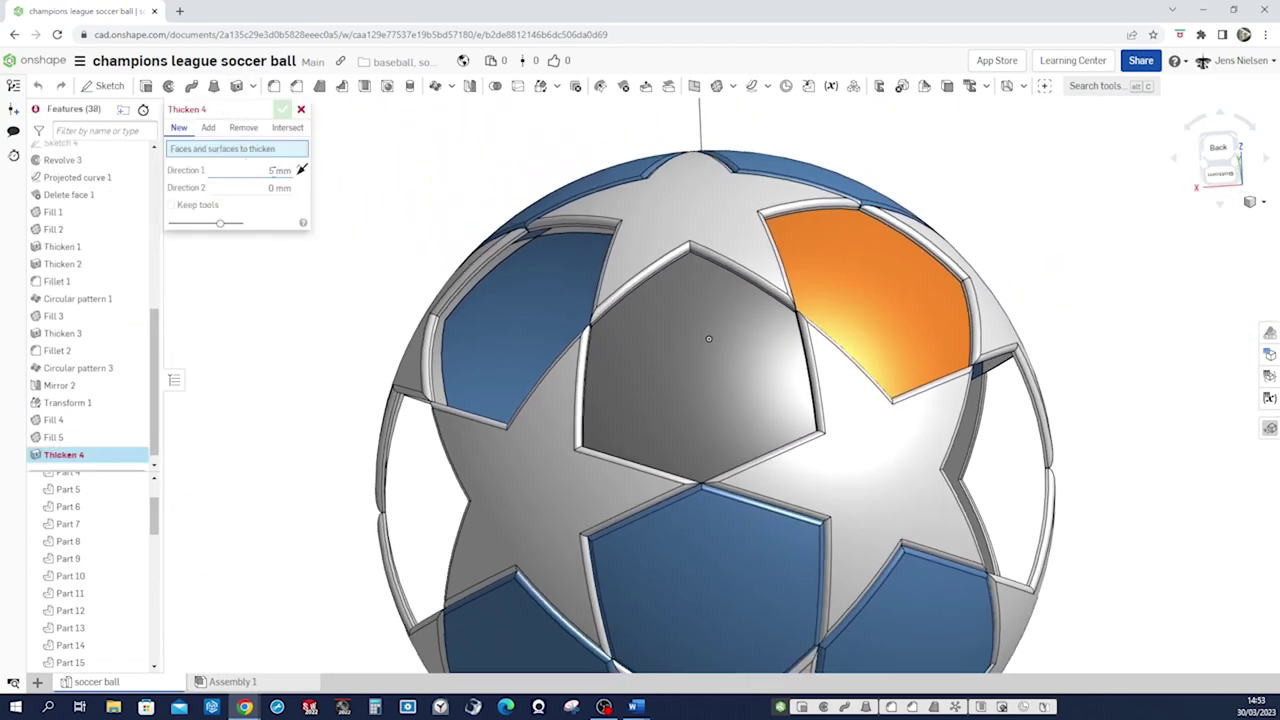
pyautogui.click(271, 171)
pyautogui.write('3')
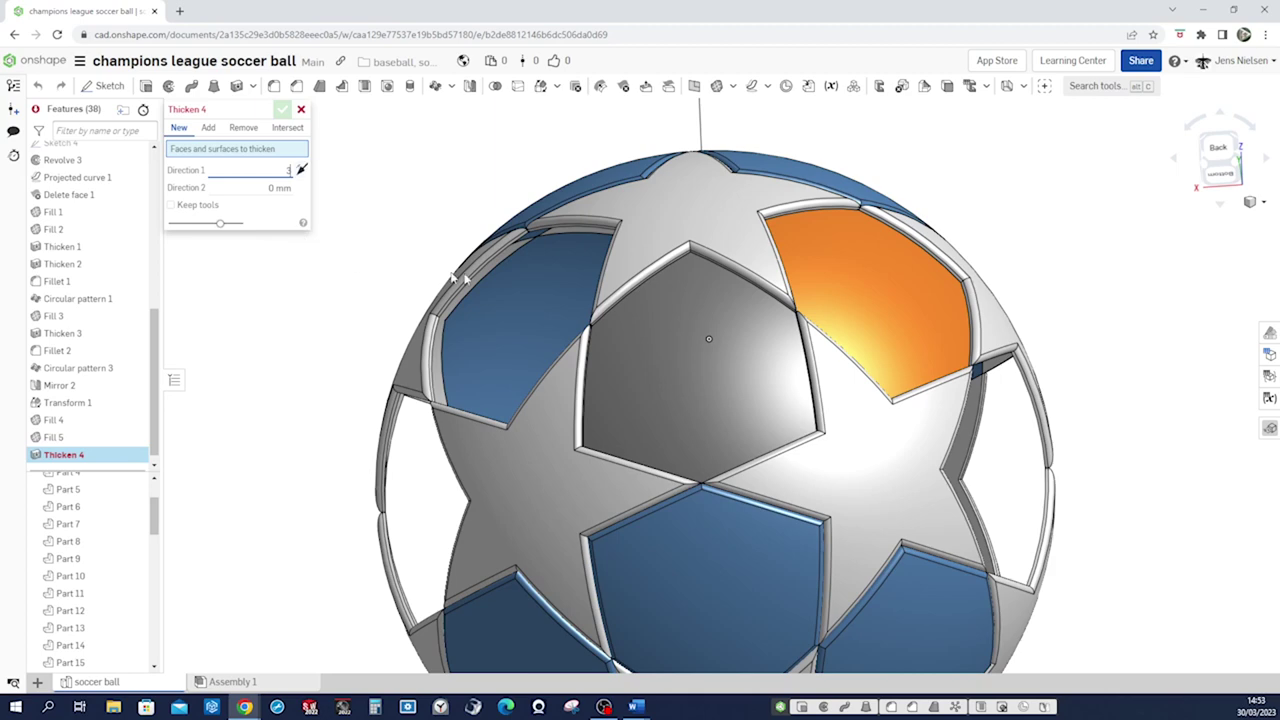
pyautogui.click(641, 346)
pyautogui.moveTo(642, 348); pyautogui.dragTo(615, 326, button='right')
pyautogui.click(283, 110)
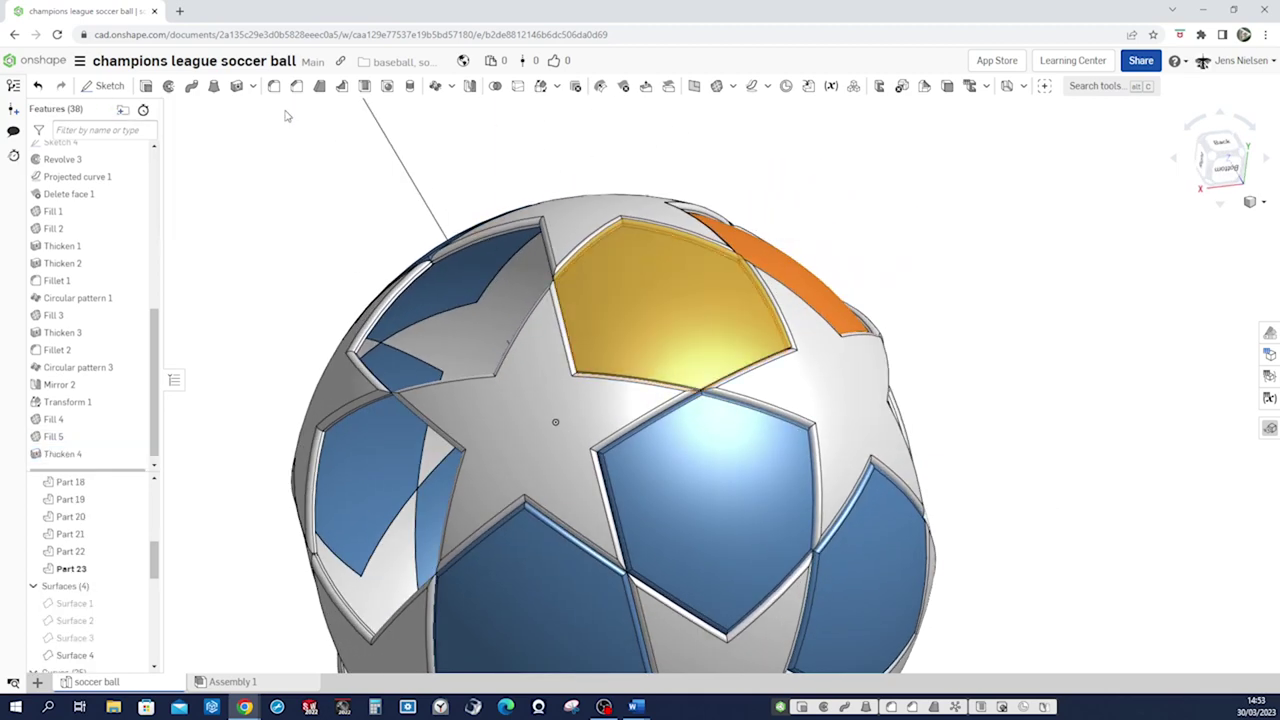
# - Thicken the orange Fill 4 surface by 3 mm in Direction 1 as a new part
pyautogui.click(237, 86)
pyautogui.moveTo(650, 330); pyautogui.dragTo(843, 251, button='right')
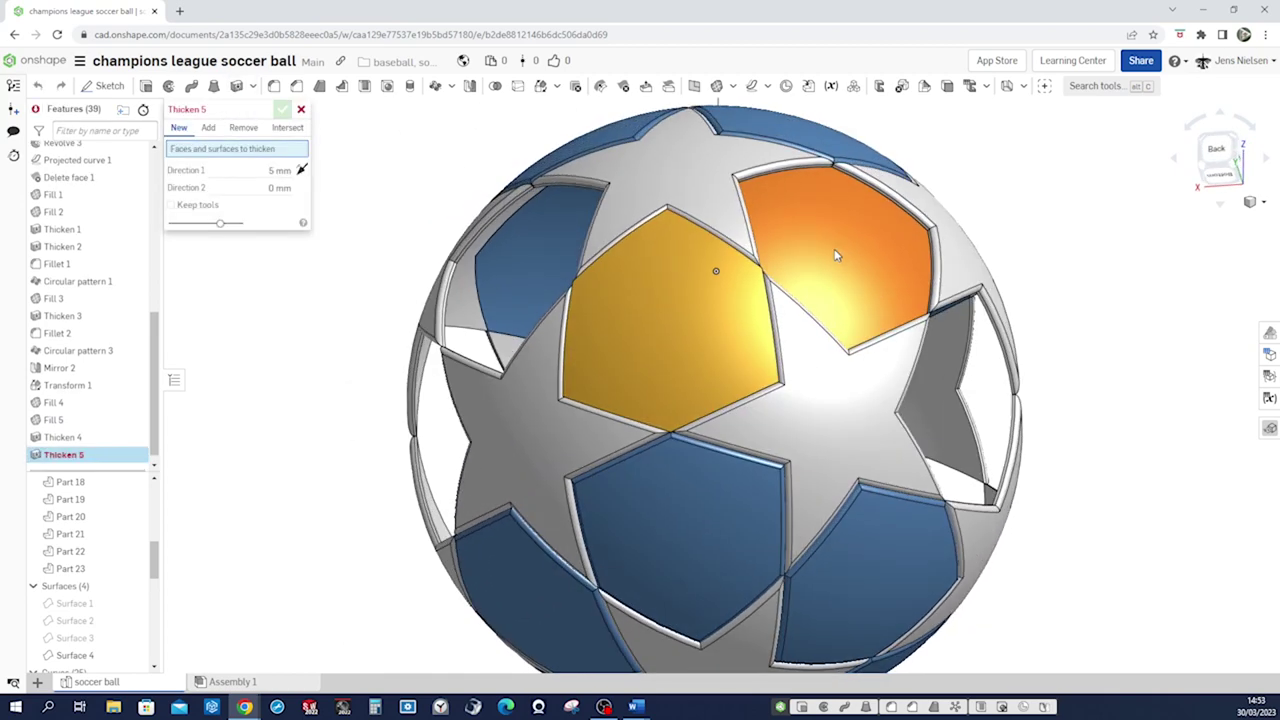
pyautogui.click(831, 247)
pyautogui.click(280, 182)
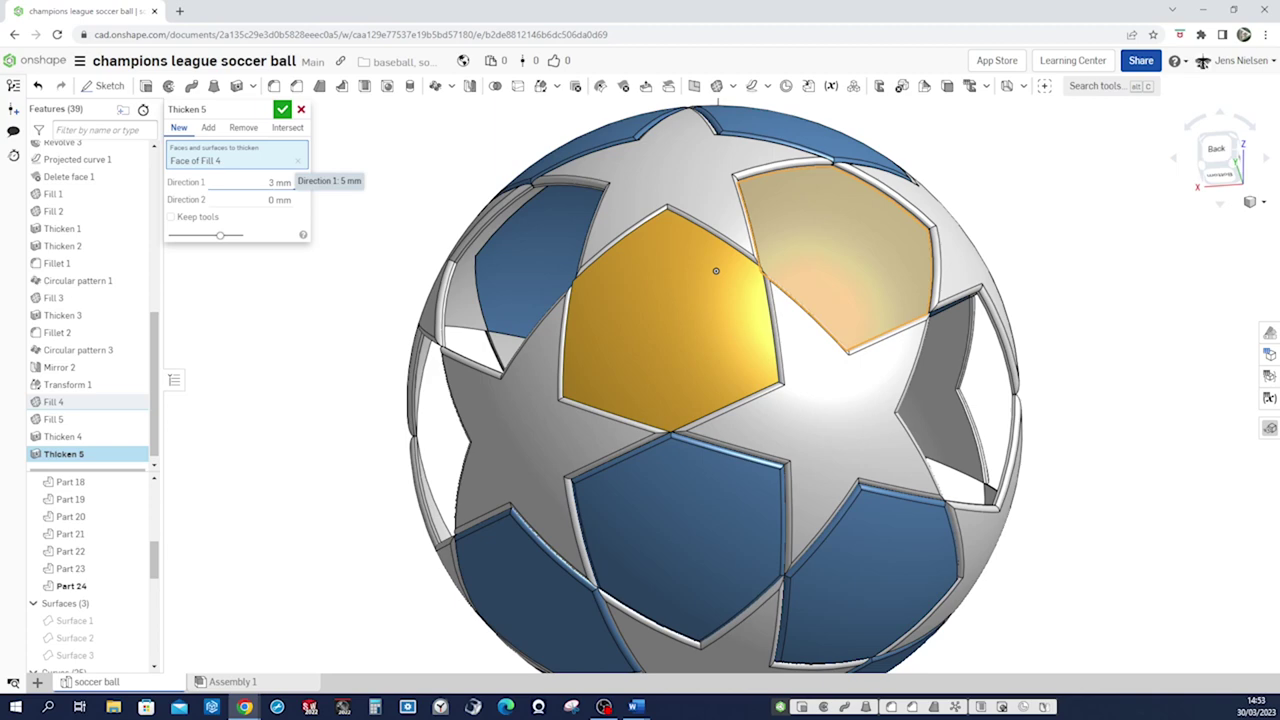
pyautogui.moveTo(716, 270); pyautogui.dragTo(616, 346, button='right')
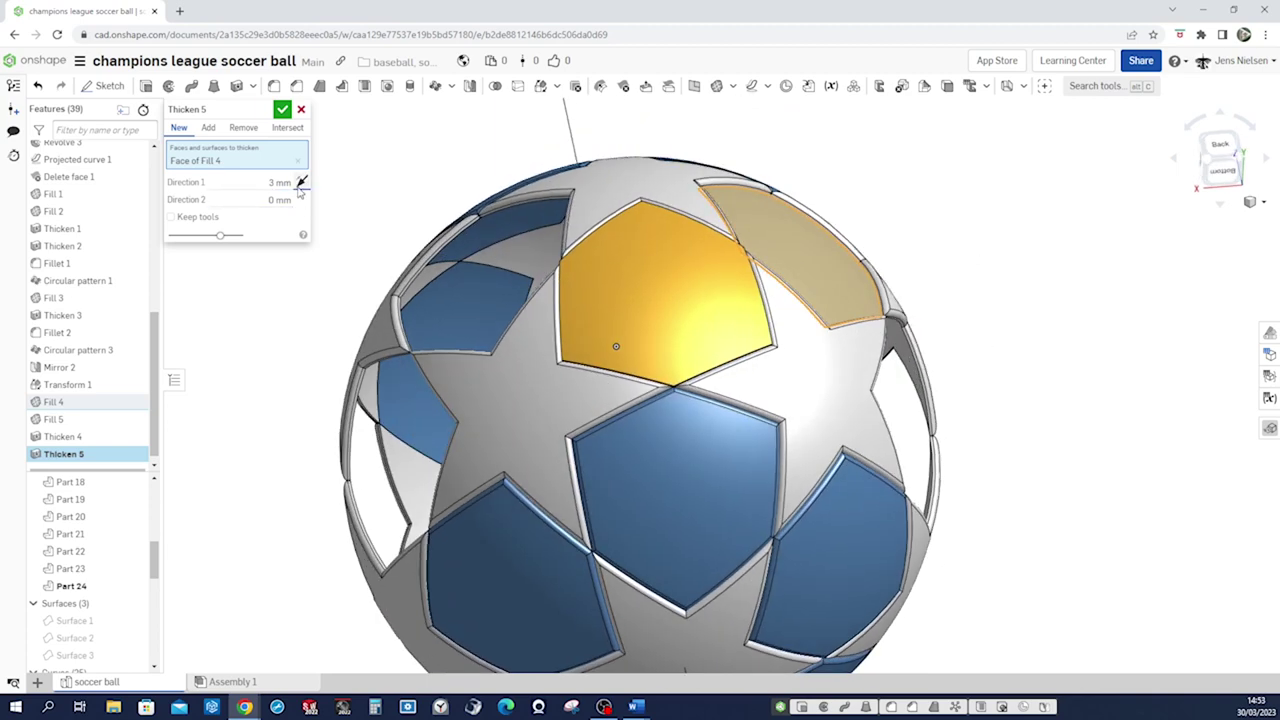
pyautogui.click(283, 111)
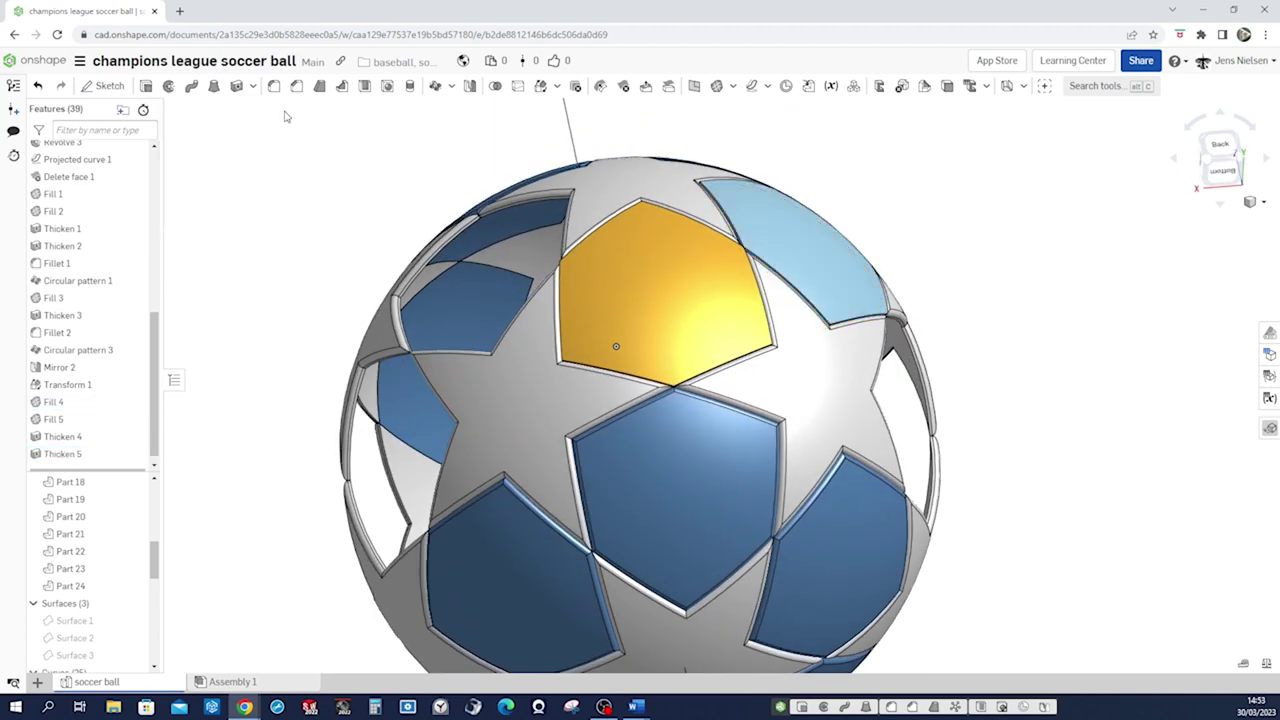
# - Fillet the outer faces of the two newly thickened panels with a 2 mm radius
pyautogui.click(273, 87)
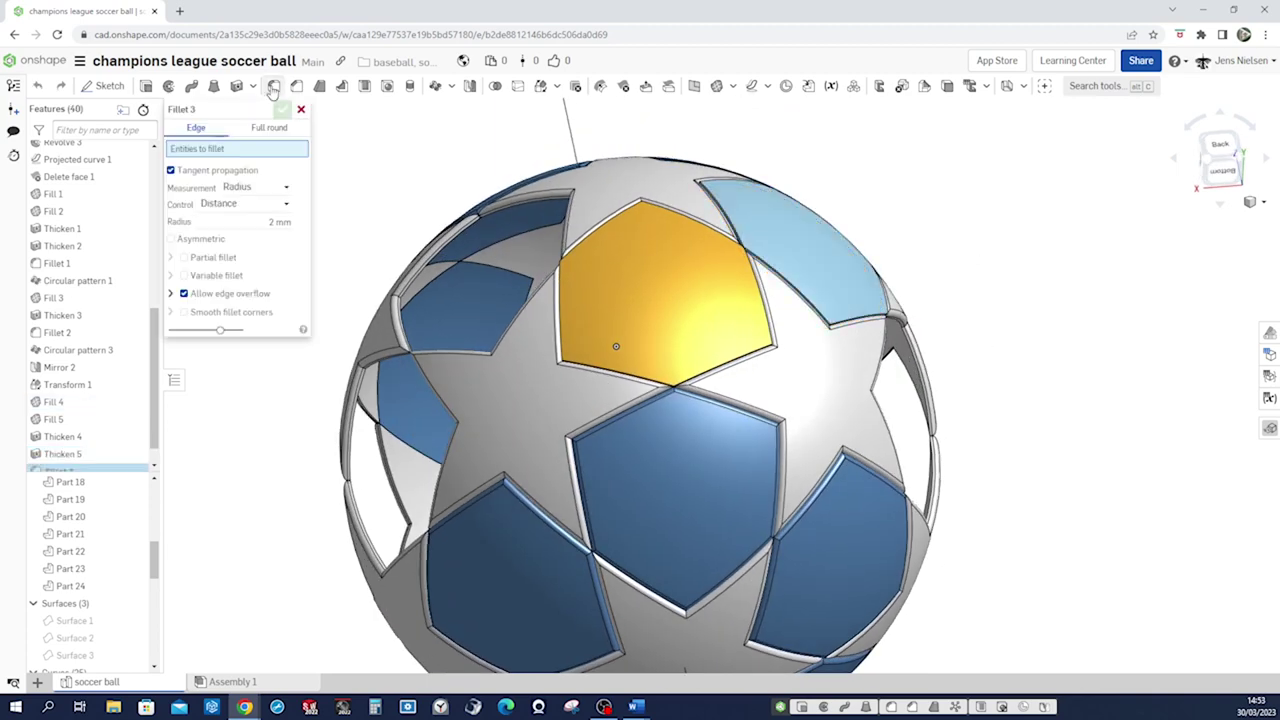
pyautogui.click(578, 285)
pyautogui.click(796, 236)
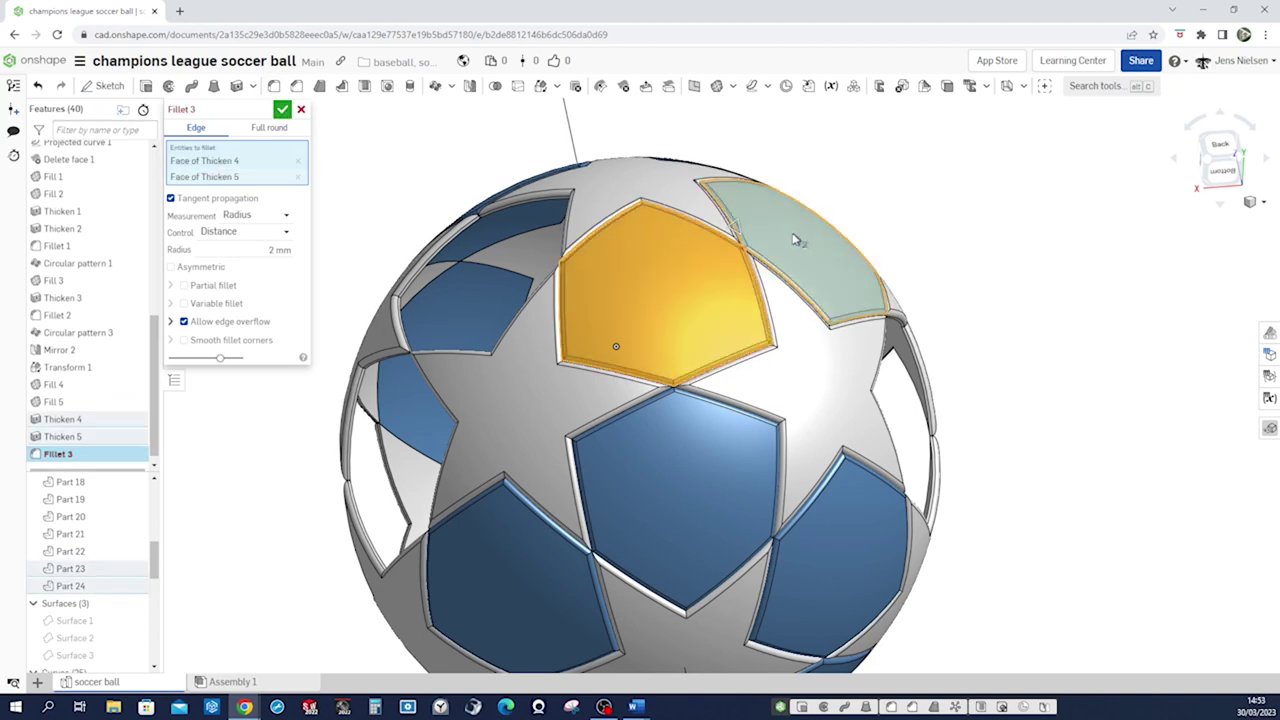
pyautogui.click(283, 110)
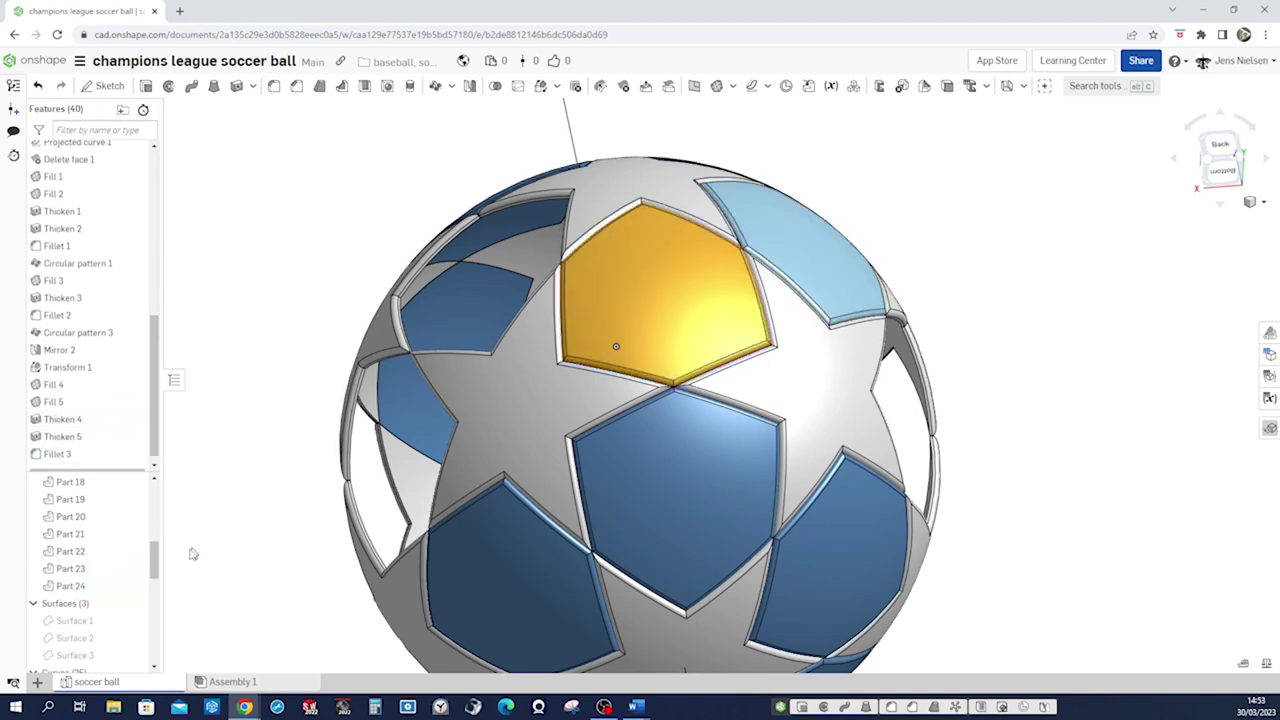
# - Change the appearance of the yellow panel, Part 23, to the blue palette color 5387C0
pyautogui.rightClick(119, 574)
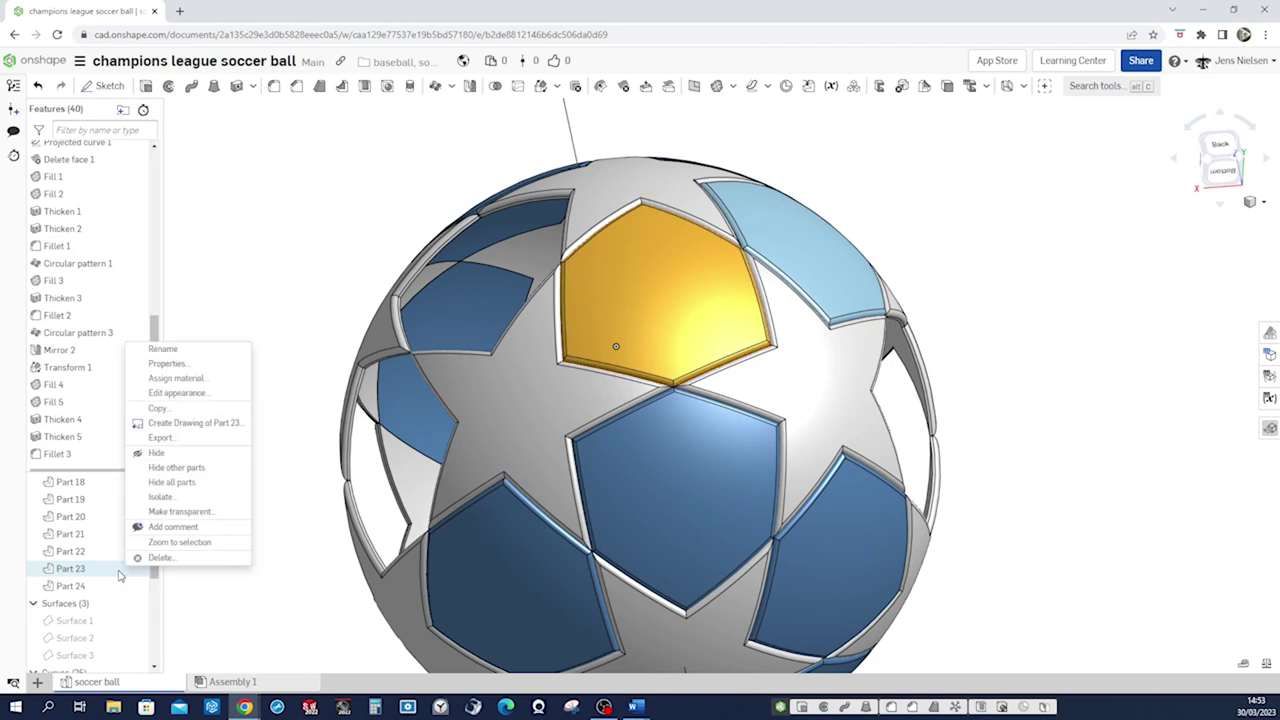
pyautogui.click(176, 393)
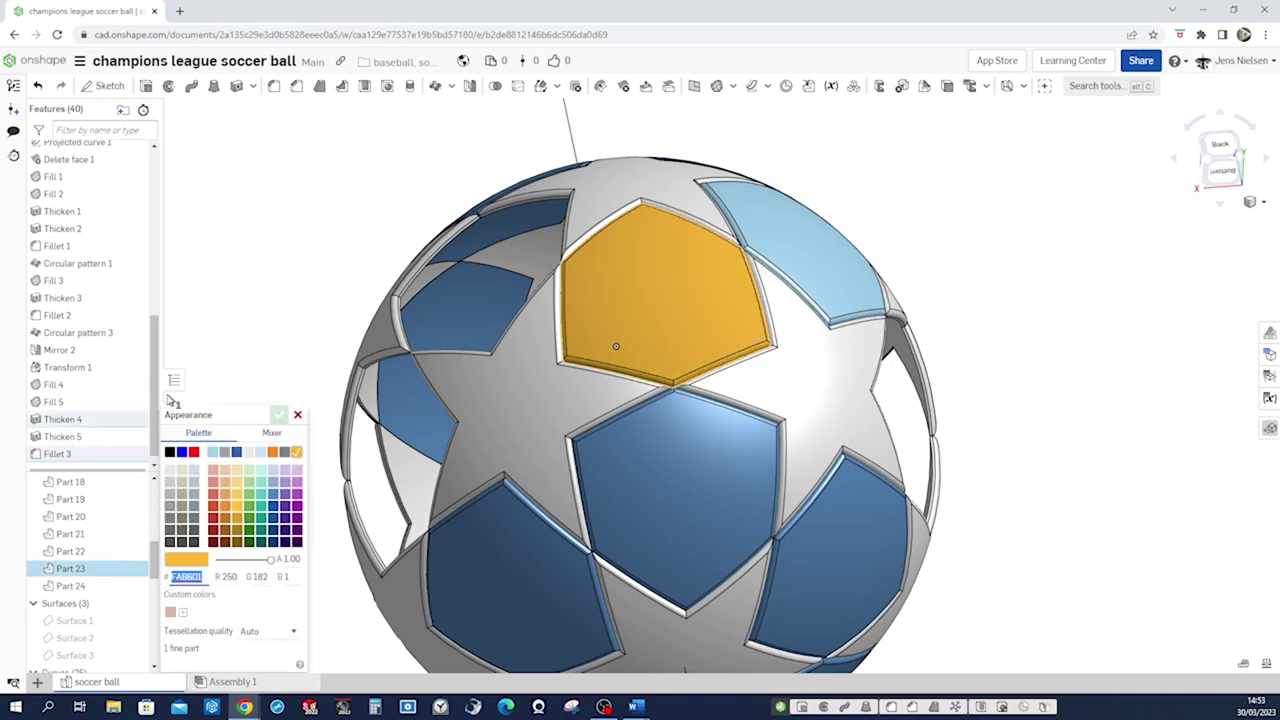
pyautogui.click(273, 500)
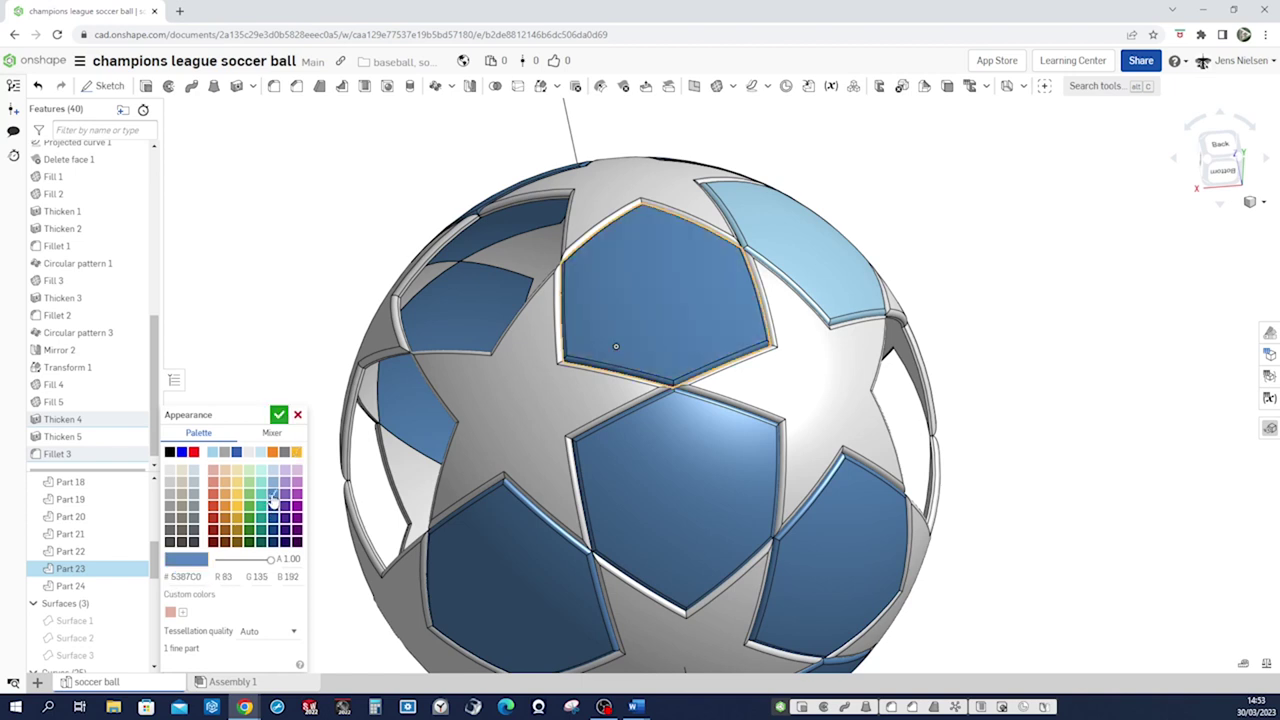
pyautogui.click(279, 414)
# - Change the appearance of the light blue panel, Part 24, to the blue palette color 5387C0
pyautogui.click(93, 587)
pyautogui.rightClick(94, 590)
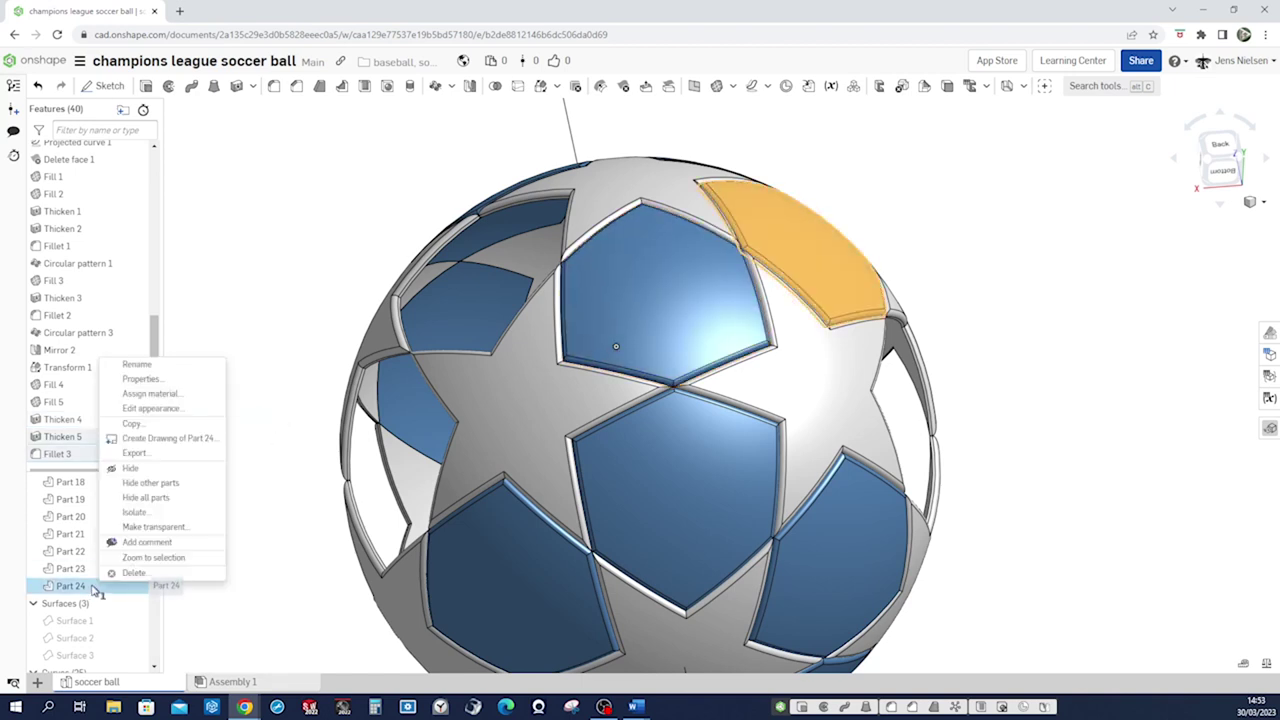
pyautogui.click(151, 408)
pyautogui.click(270, 500)
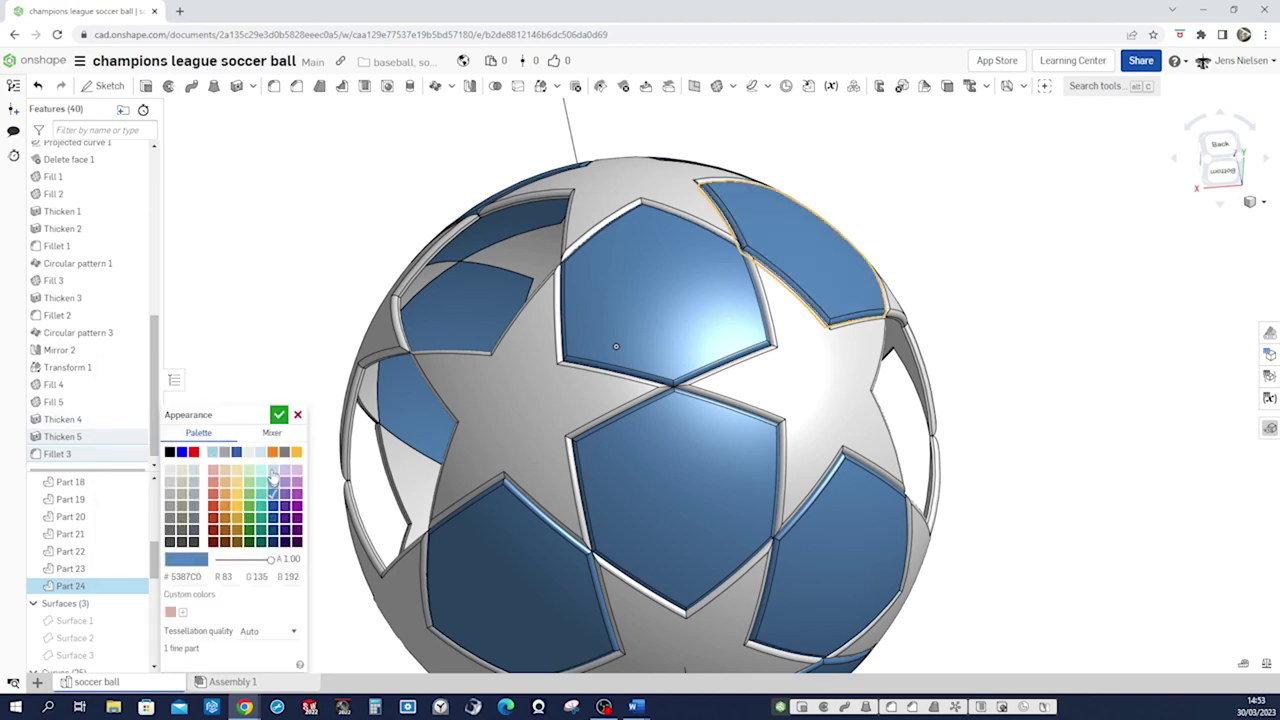
pyautogui.click(279, 414)
# - Circular-pattern the two new blue panels, Part 23 and Part 24, with 5 instances over 360 degrees around the axis, and hide the axis curve
pyautogui.hotkey('shift', '2')
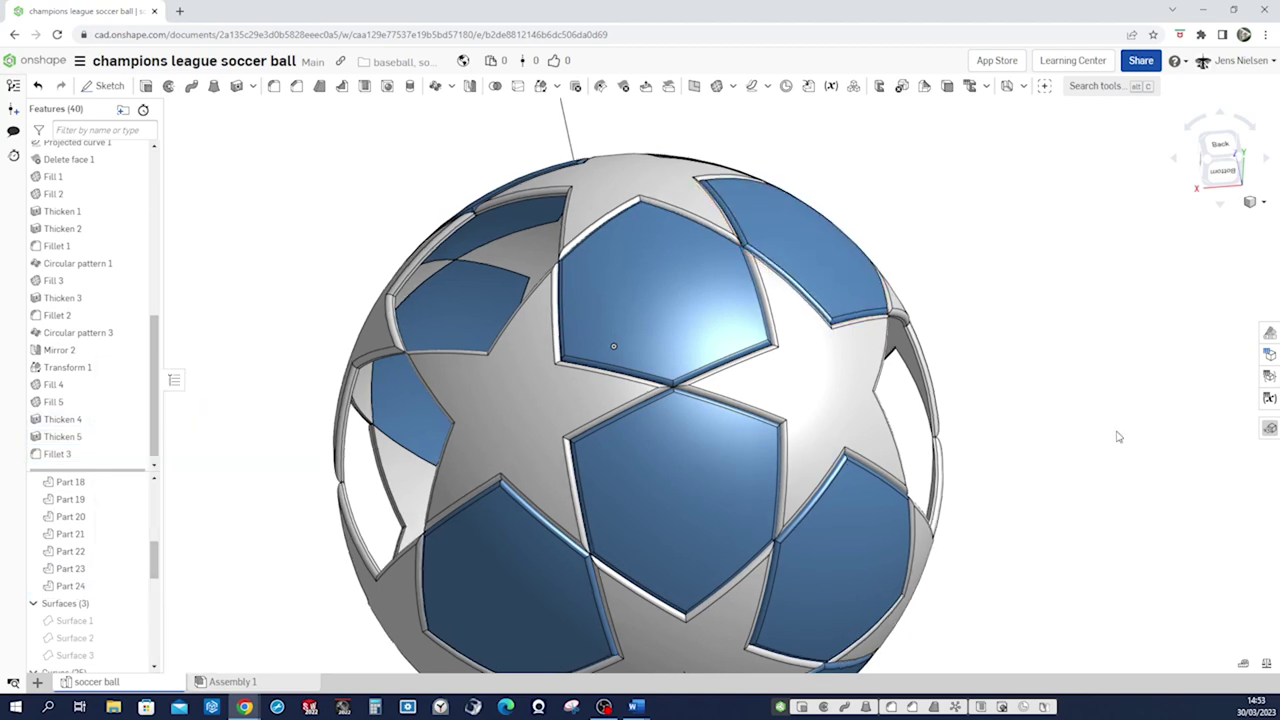
pyautogui.press('Left')
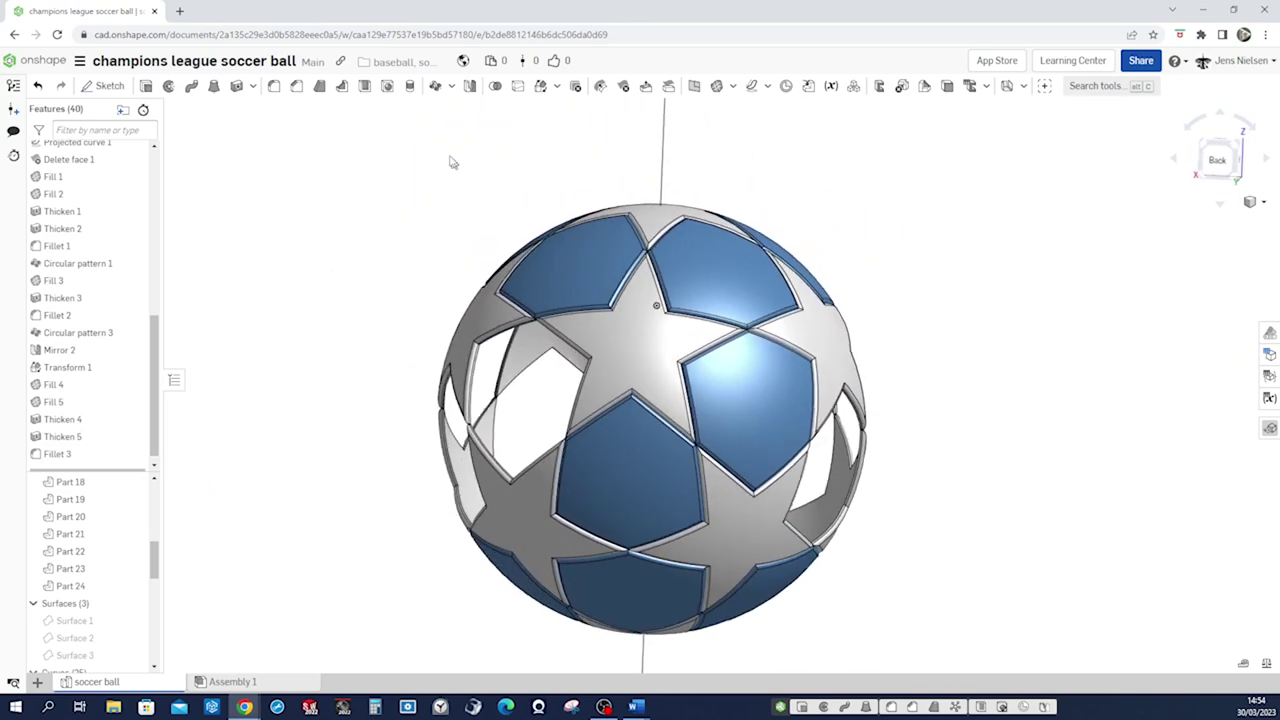
pyautogui.click(436, 86)
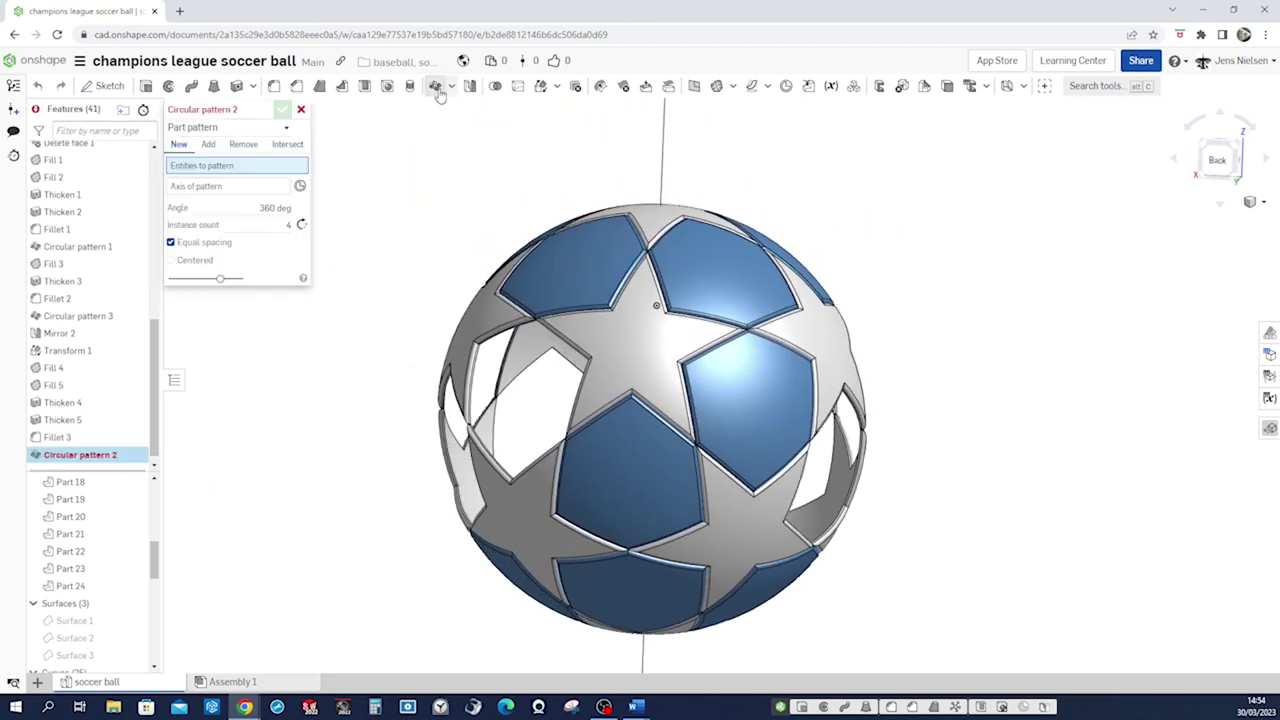
pyautogui.click(724, 389)
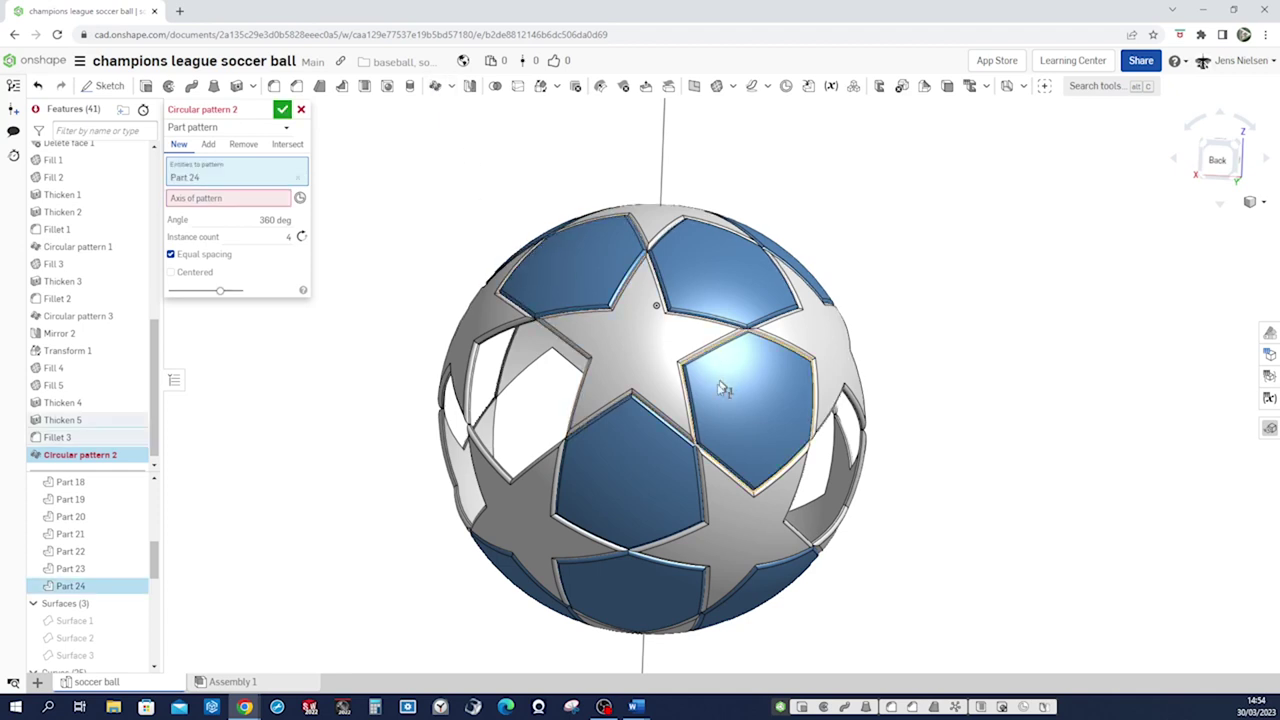
pyautogui.click(633, 468)
pyautogui.click(267, 217)
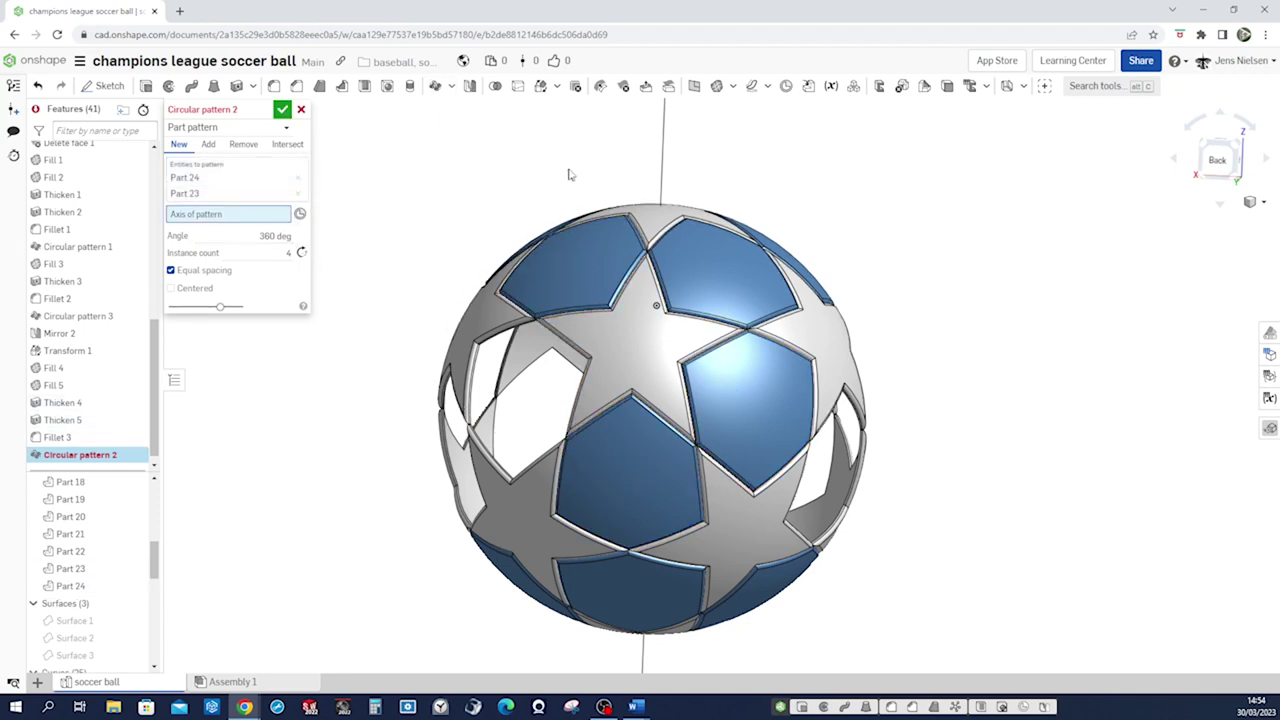
pyautogui.click(660, 163)
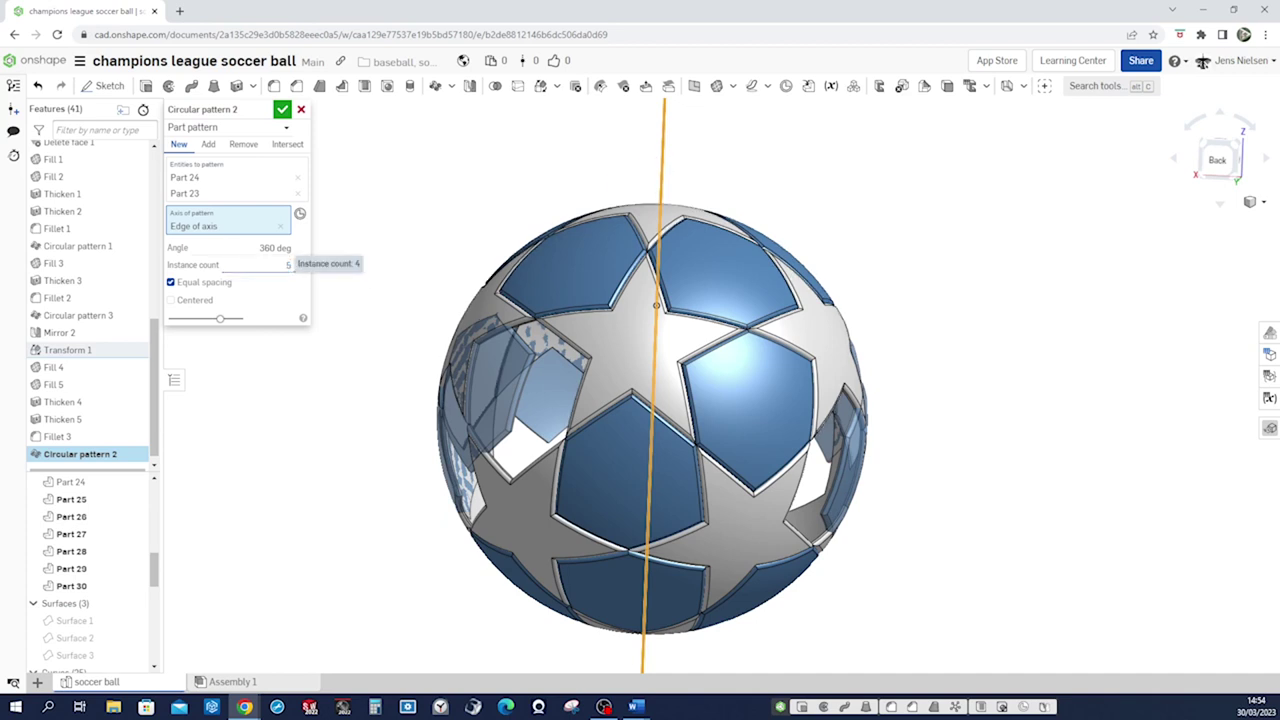
pyautogui.click(283, 110)
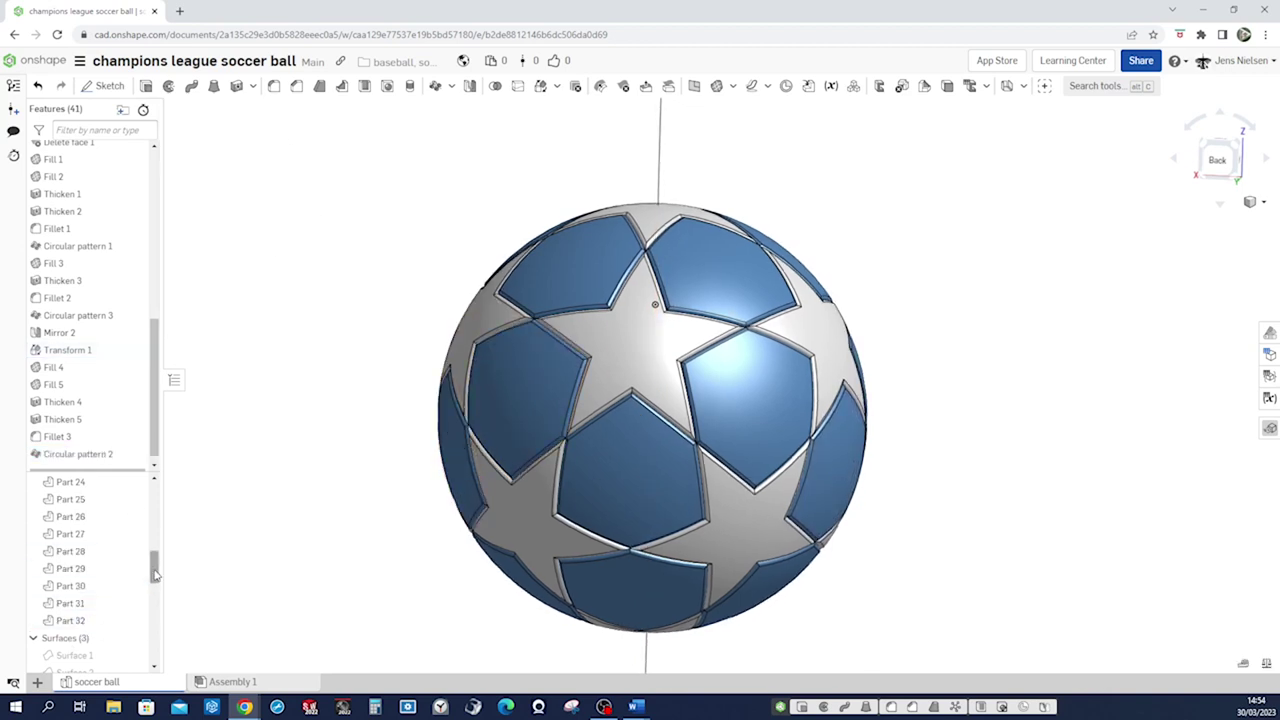
pyautogui.moveTo(154, 577)
pyautogui.mouseDown()
pyautogui.moveTo(153, 637)
pyautogui.moveTo(153, 600)
pyautogui.mouseUp()
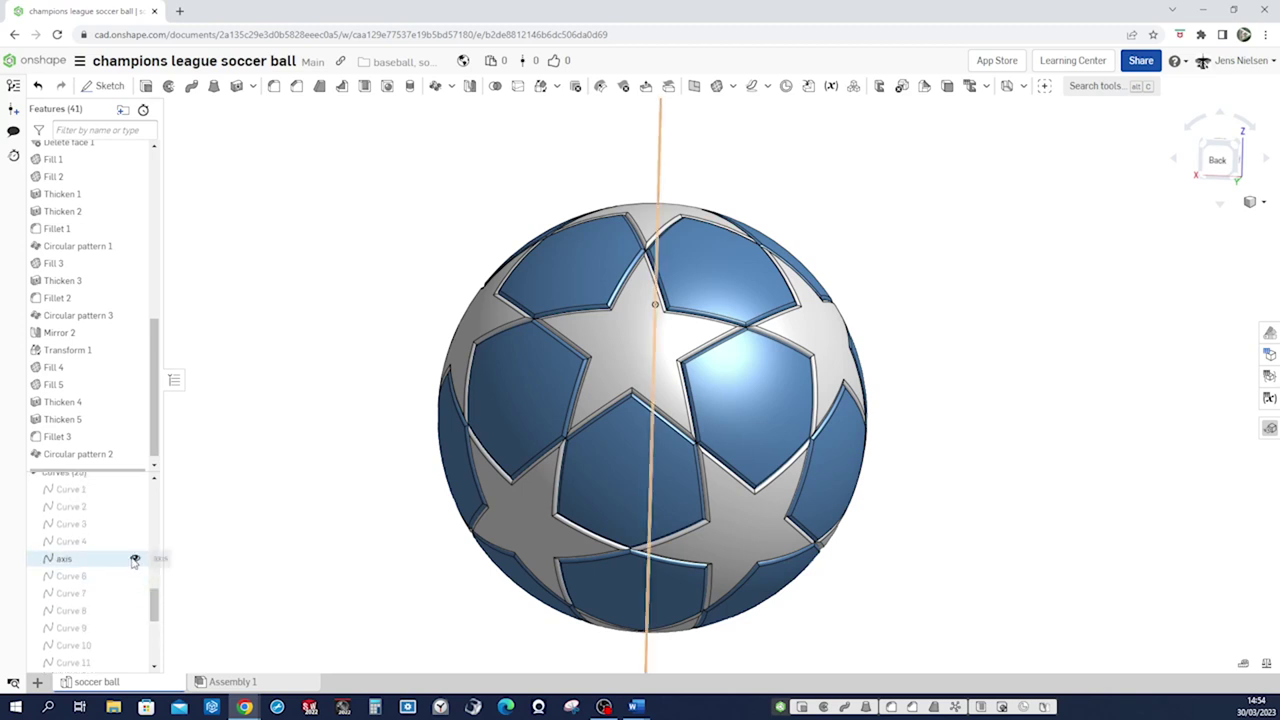
# - Examine the panels and stars all the way around the completed ball
pyautogui.press('Left')
pyautogui.press('Left')
pyautogui.press('Left')
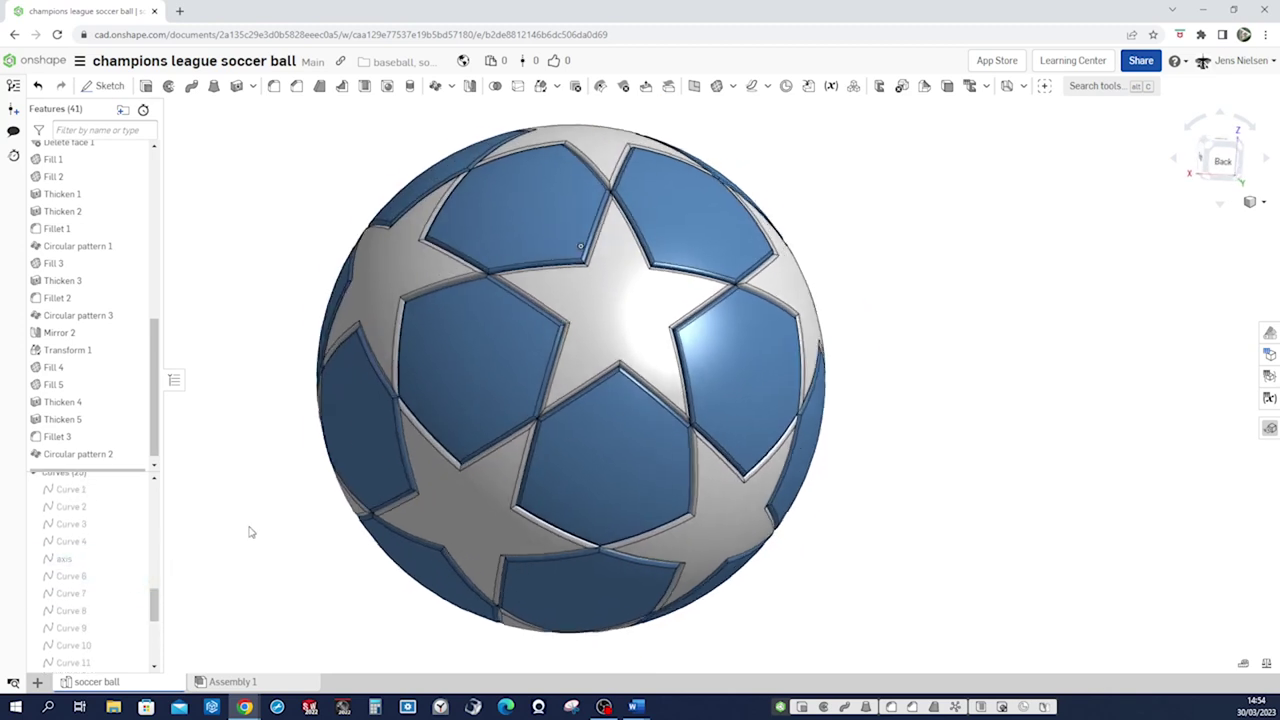
pyautogui.press('Right')
pyautogui.press('Right')
pyautogui.press('Right')
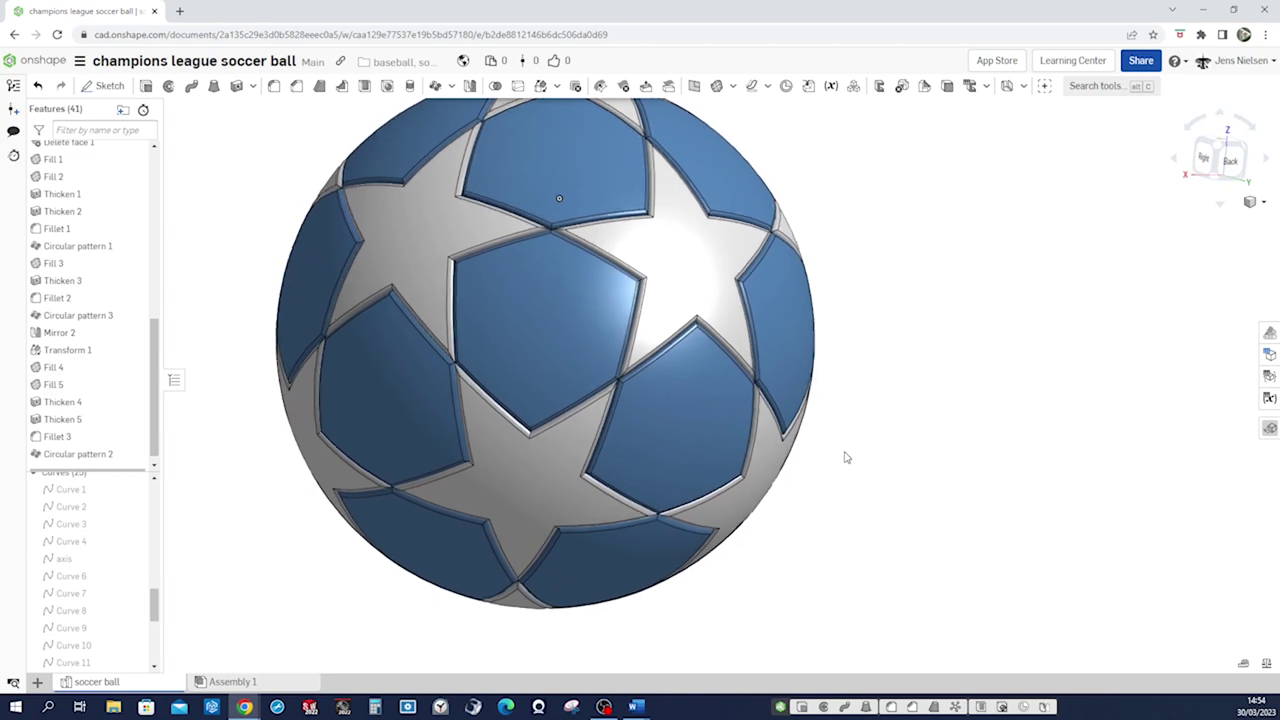
pyautogui.press('Right')
pyautogui.press('Right')
pyautogui.press('Right')
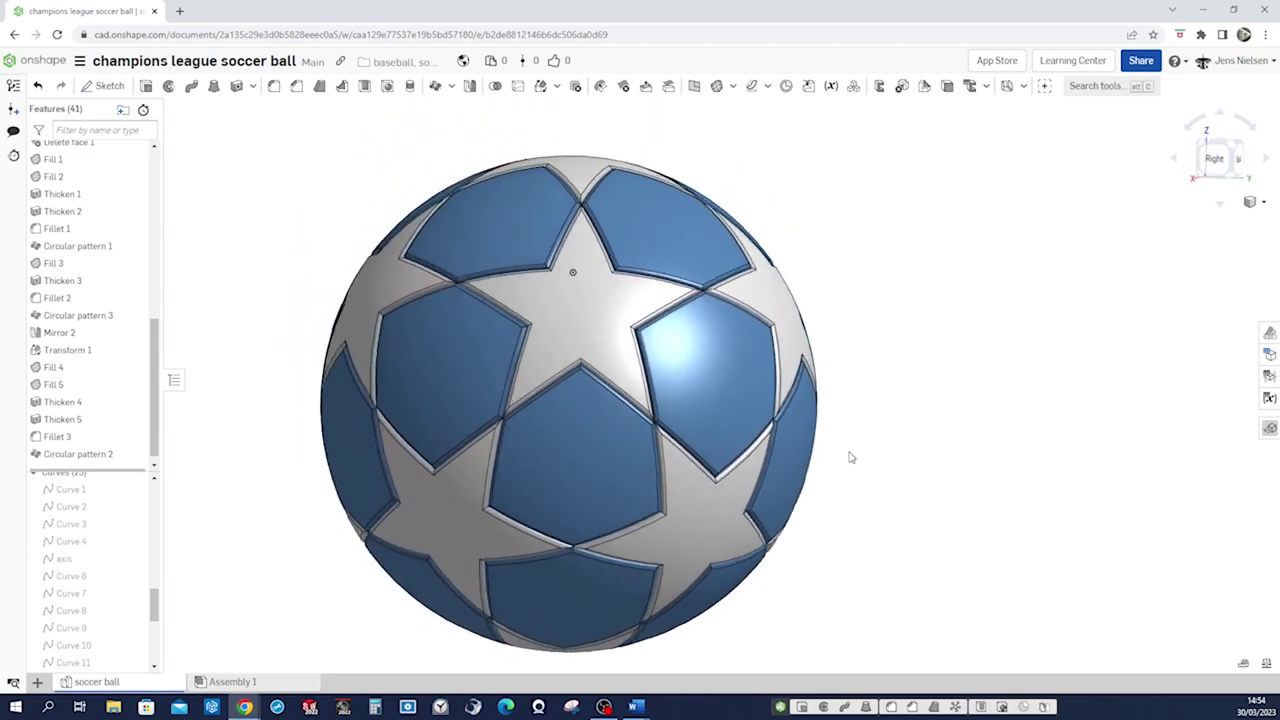
pyautogui.press('Right')
pyautogui.press('Right')
pyautogui.press('Right')
pyautogui.press('Right')
pyautogui.press('Right')
pyautogui.press('Right')
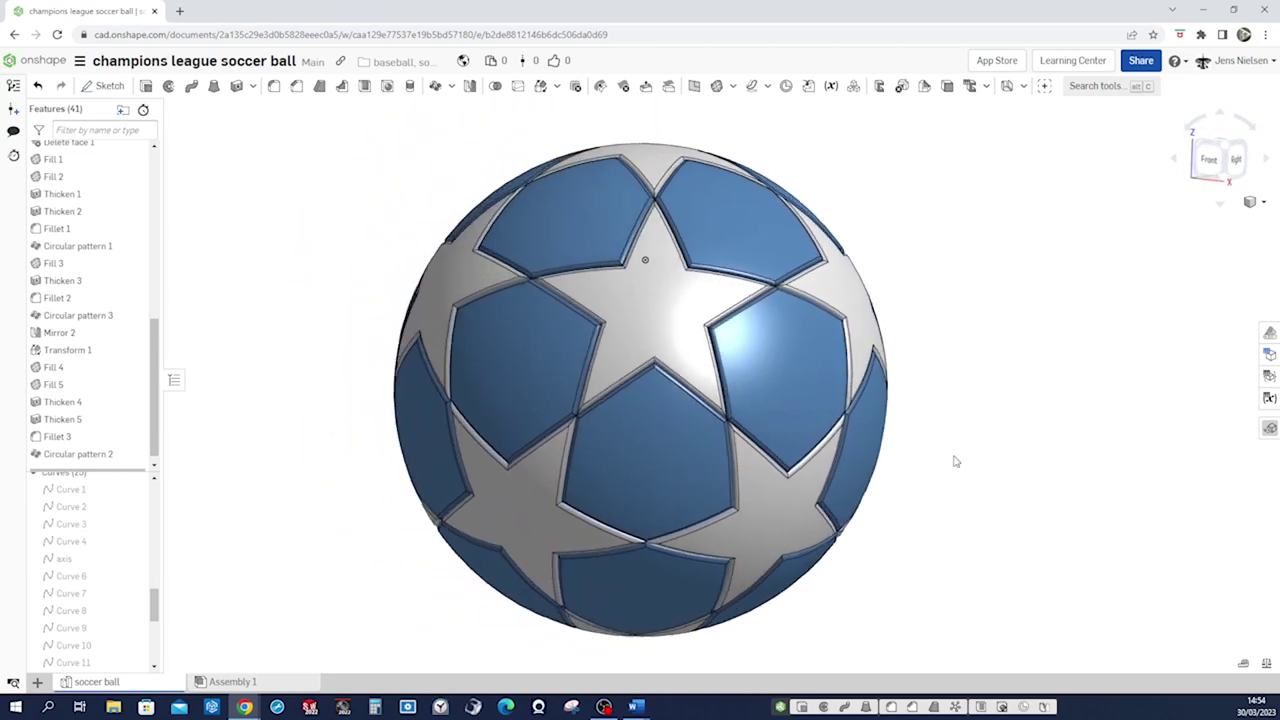
# - Show the ball in Translucent display and examine its panel edges through to the far side
pyautogui.click(1265, 206)
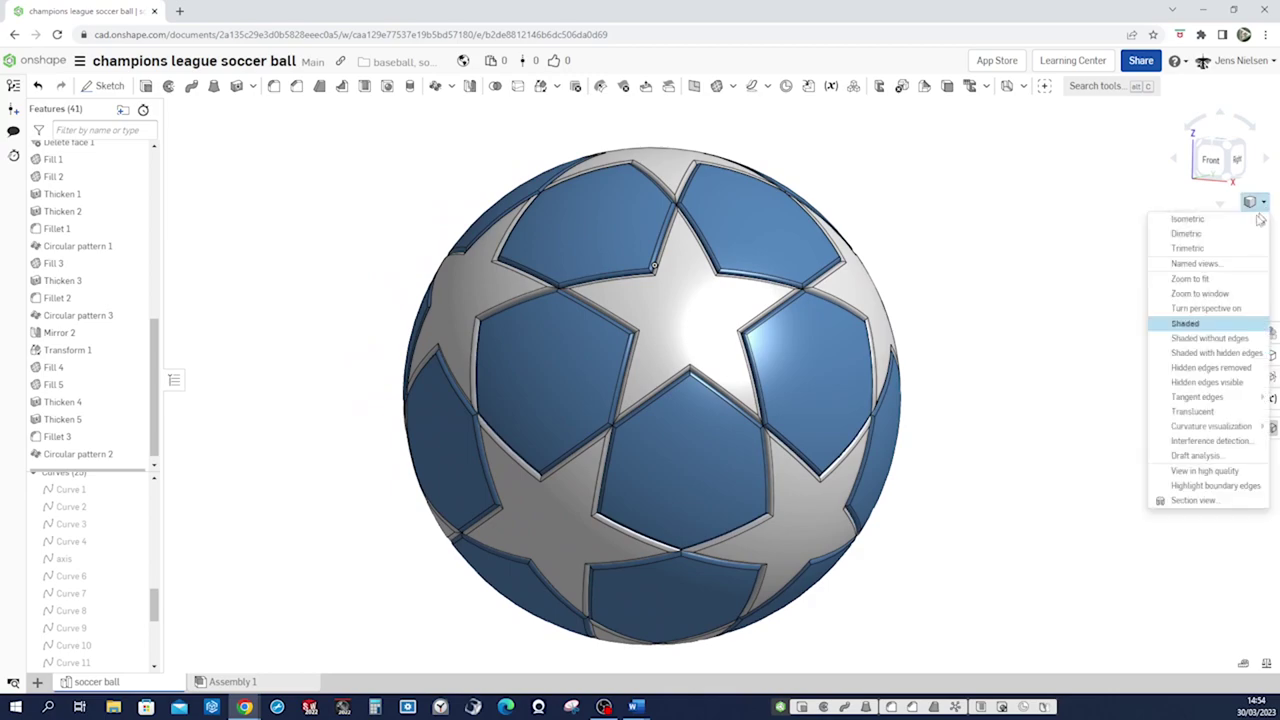
pyautogui.click(1196, 413)
pyautogui.press('Right')
pyautogui.press('Right')
pyautogui.press('Down')
pyautogui.press('Down')
pyautogui.press('Down')
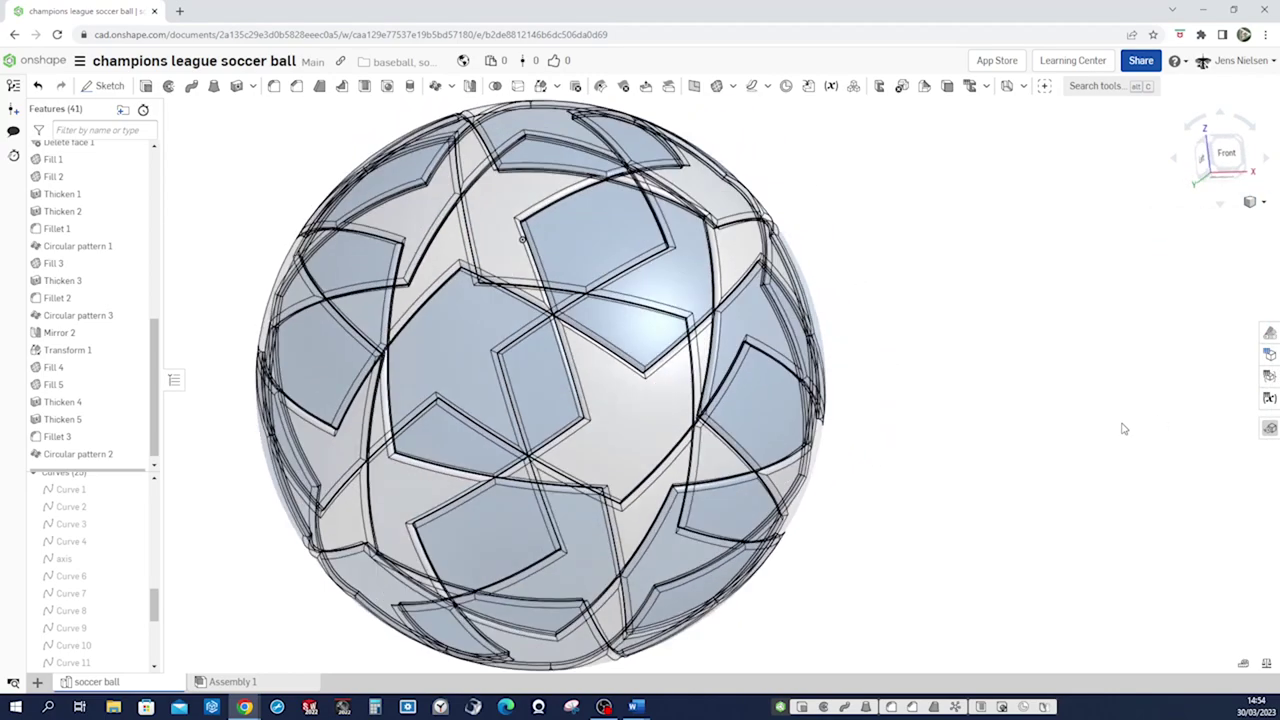
pyautogui.press('Left')
pyautogui.press('Up')
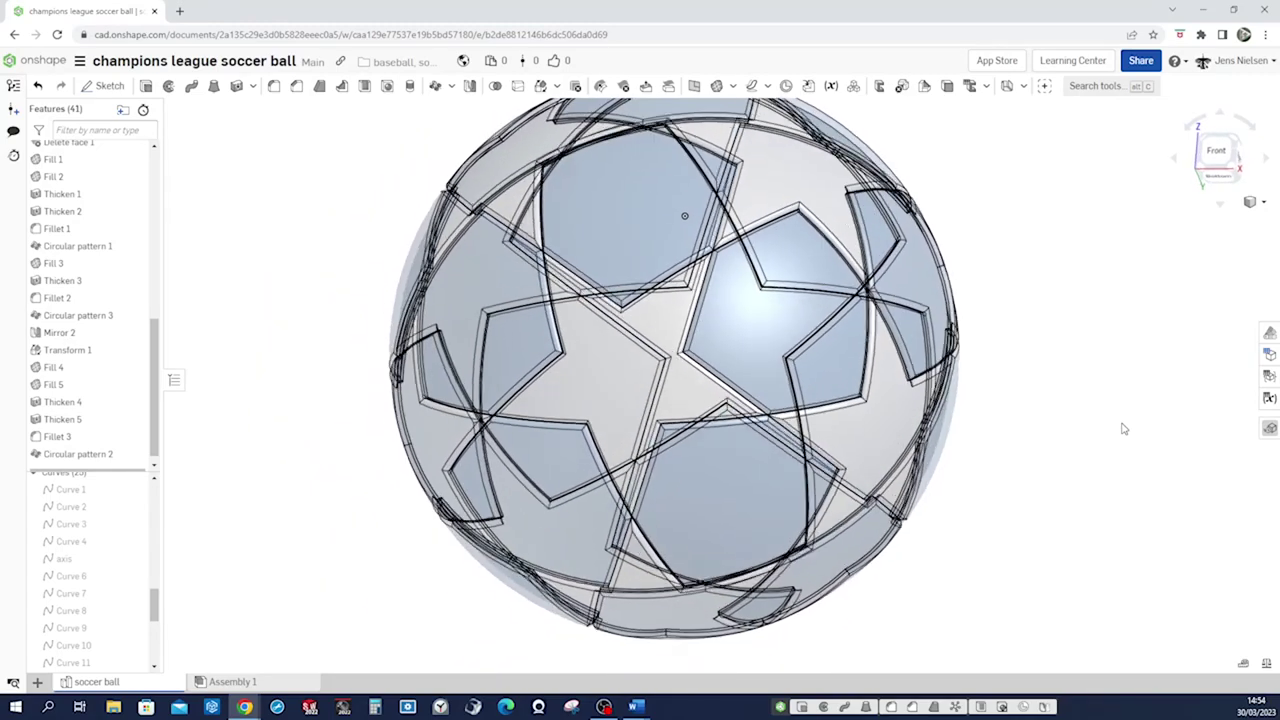
# - Restore the Shaded display and inspect the finished ball from its right side
pyautogui.click(1264, 204)
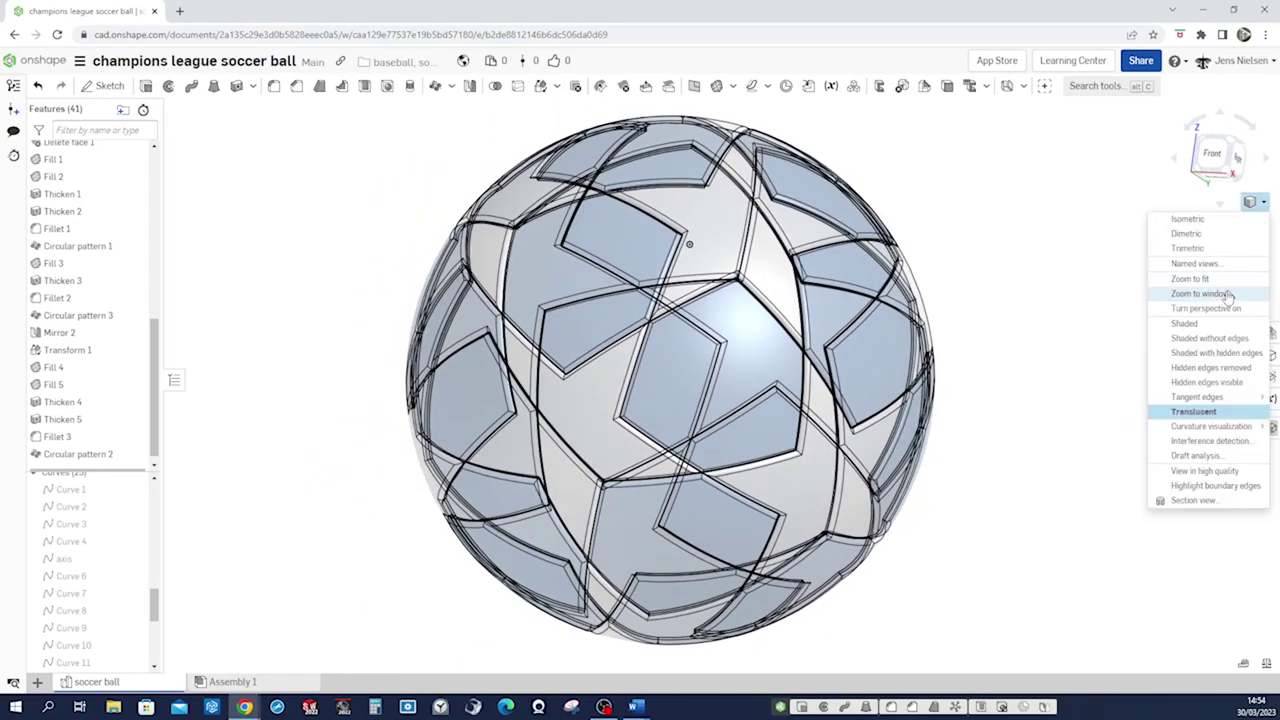
pyautogui.click(1204, 325)
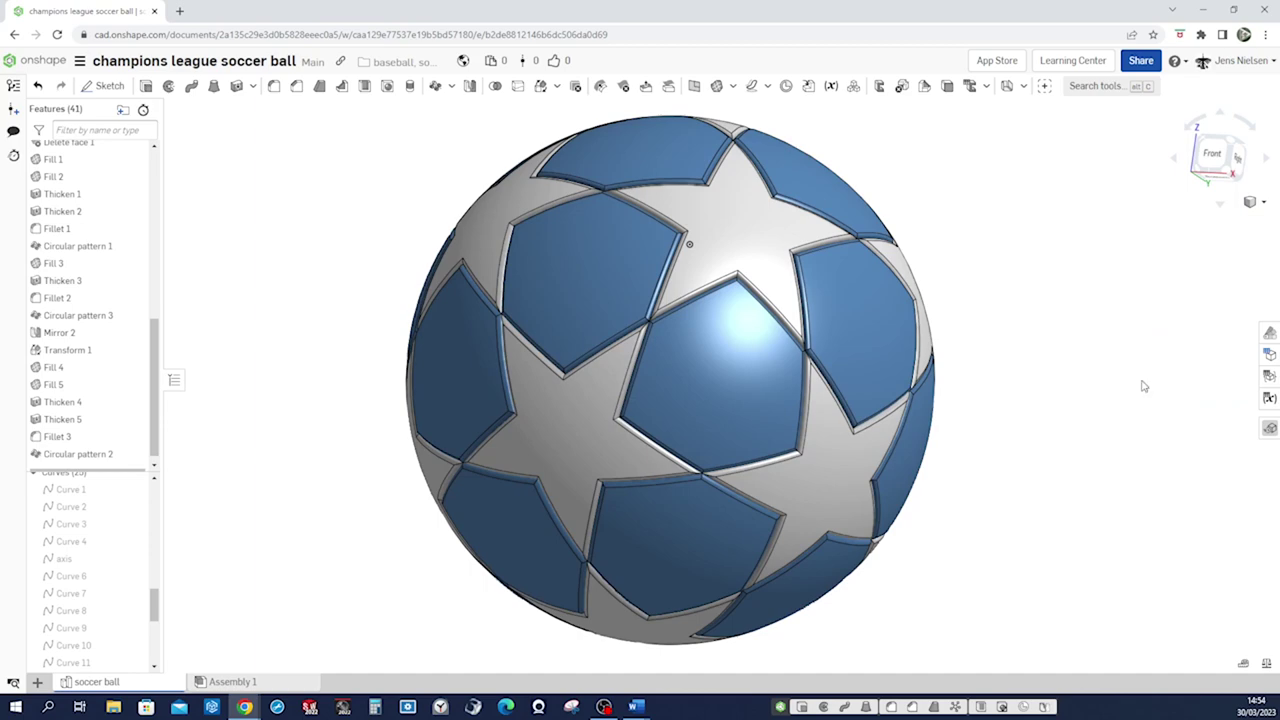
pyautogui.press('Left')
pyautogui.press('Left')
pyautogui.press('Left')
pyautogui.press('Left')
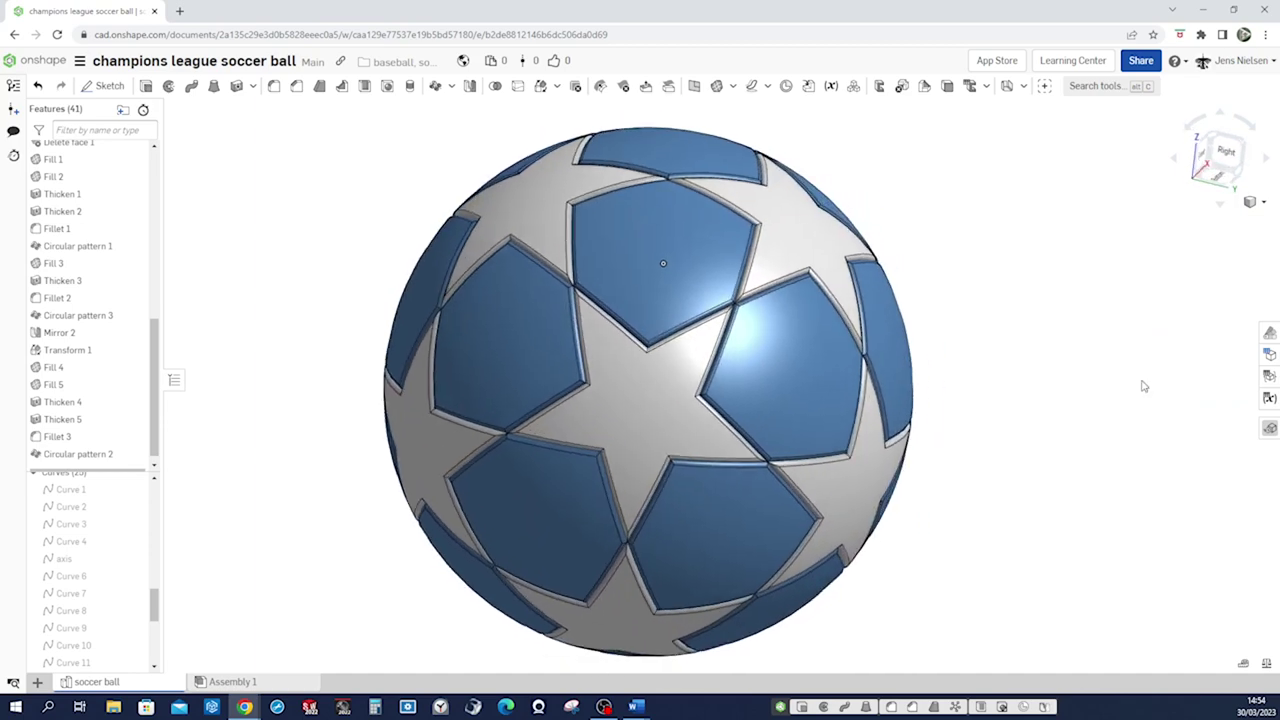
pyautogui.press('Left')
pyautogui.press('Left')
pyautogui.press('Left')
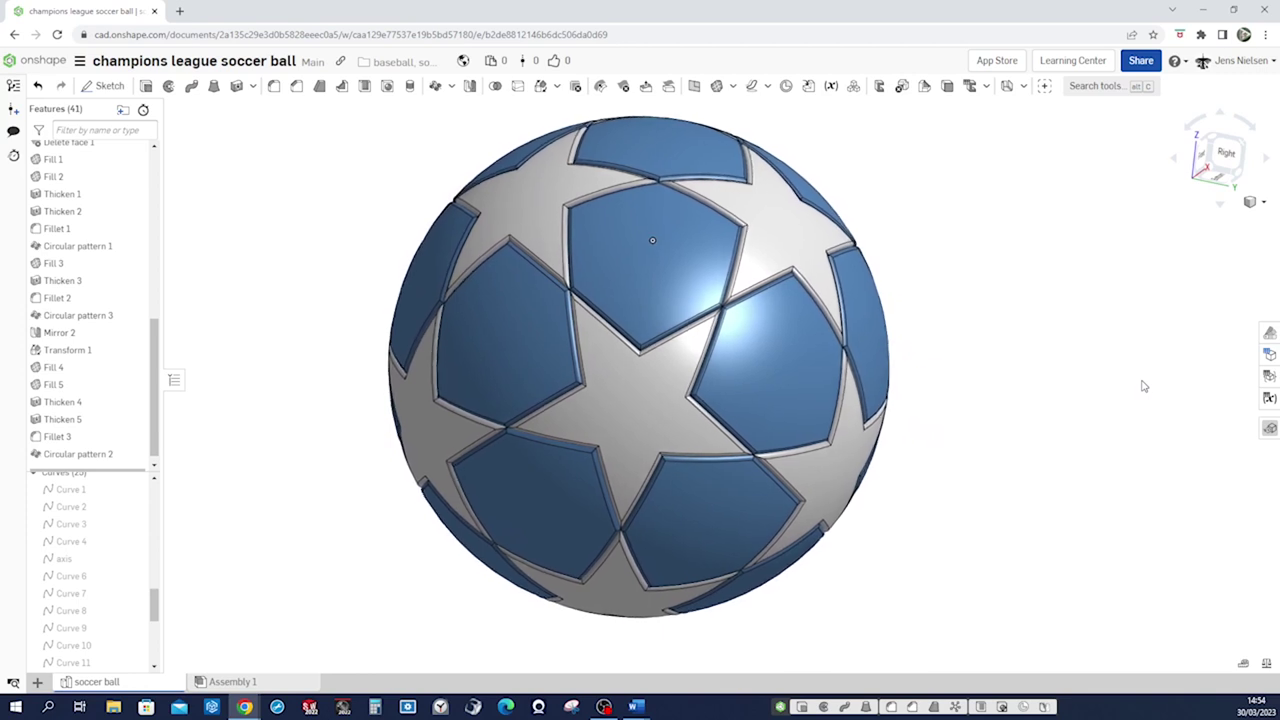
pyautogui.press('Left')
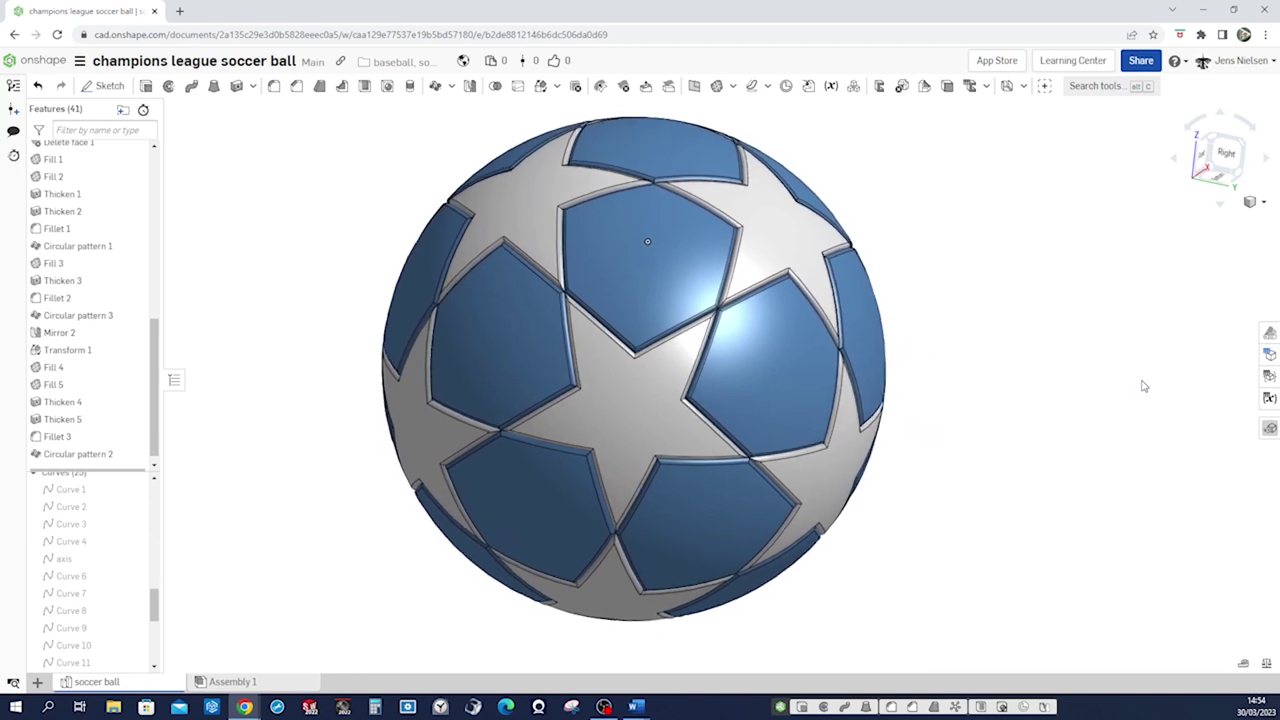